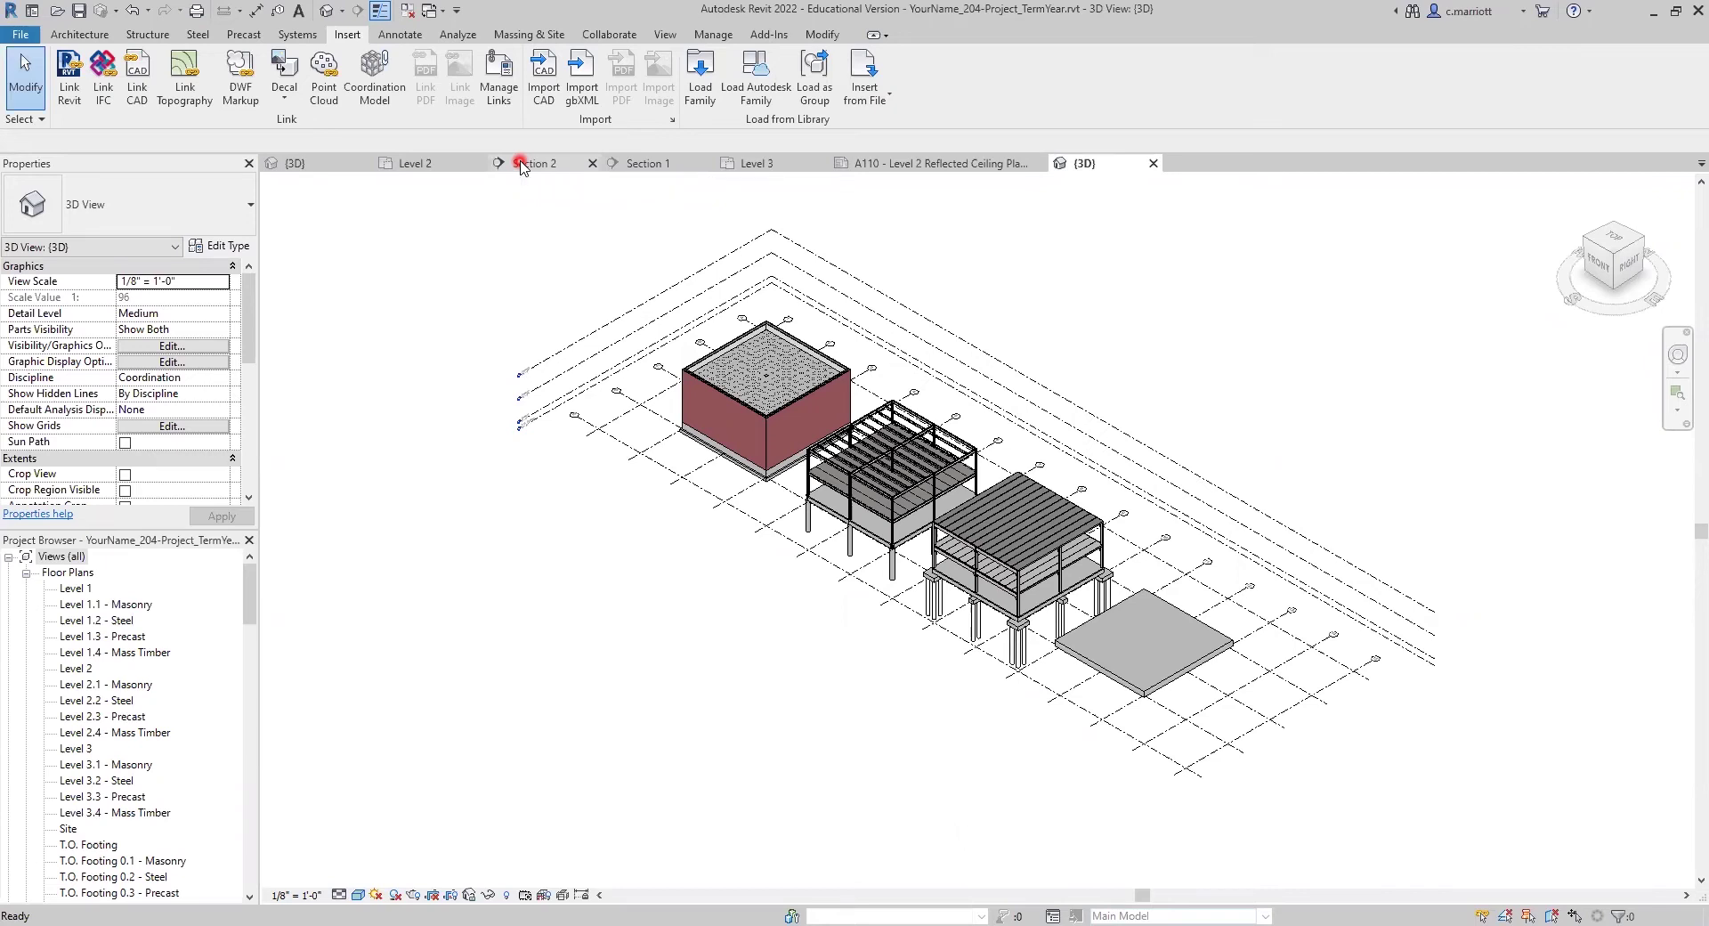
# Find the Glulam-Western Species-Column family in the Autodesk library by searching "glulam" and load its 10.75x10.5 type.
pyautogui.click(759, 73)
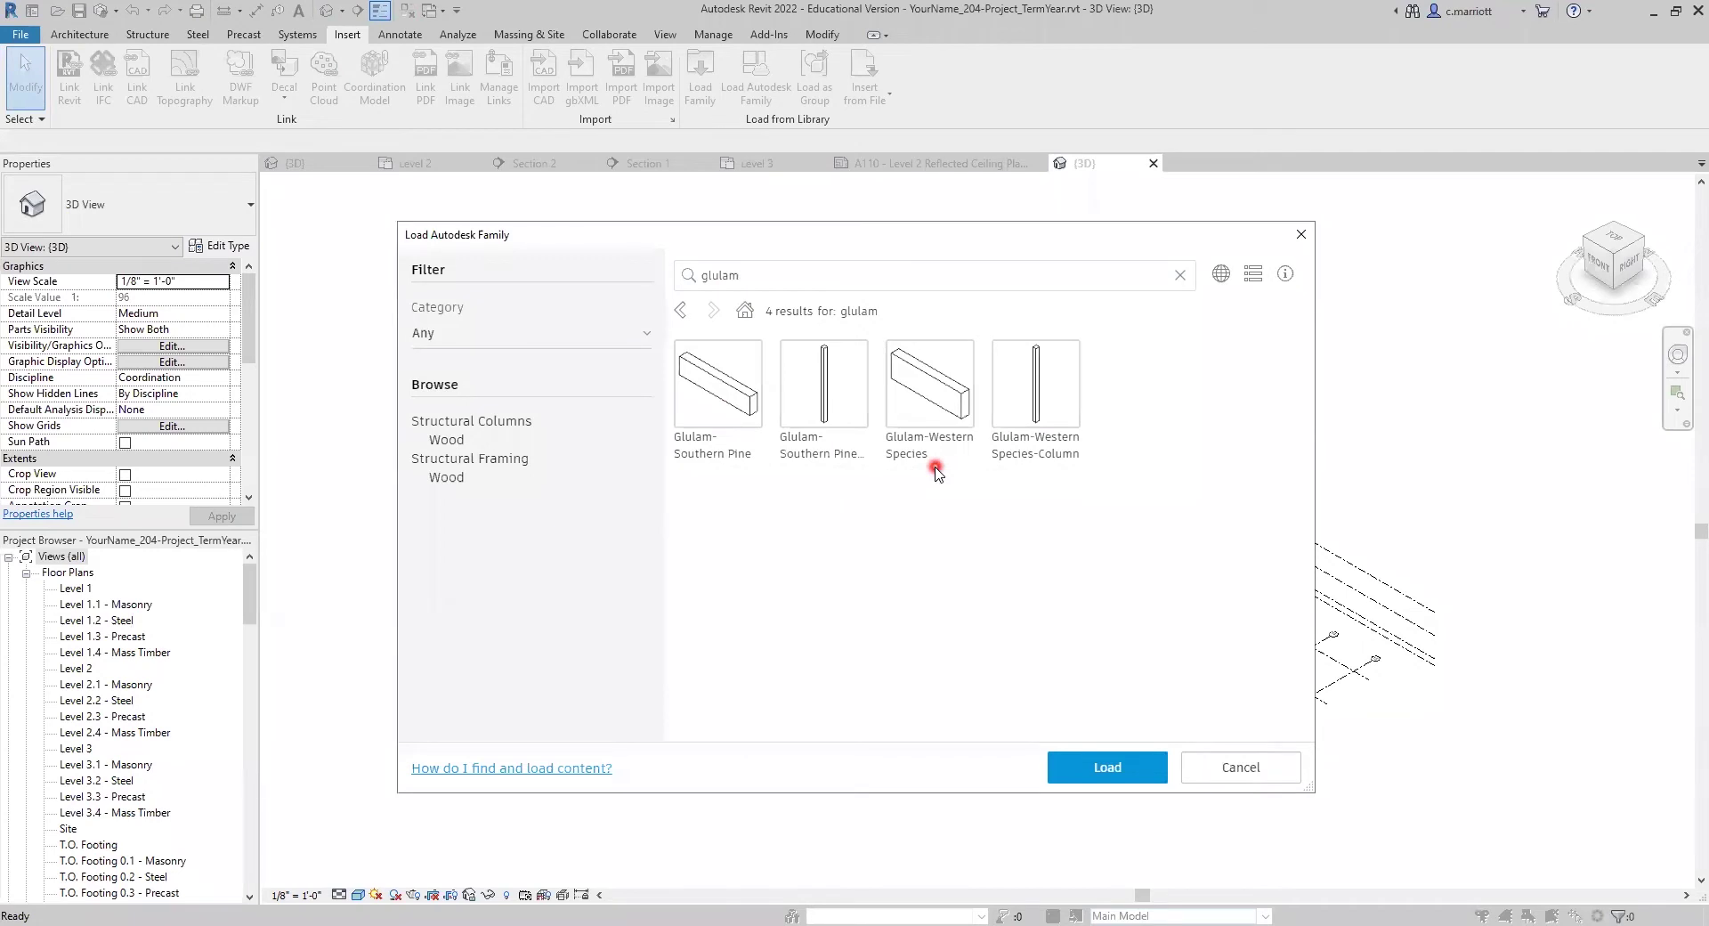
pyautogui.click(1028, 411)
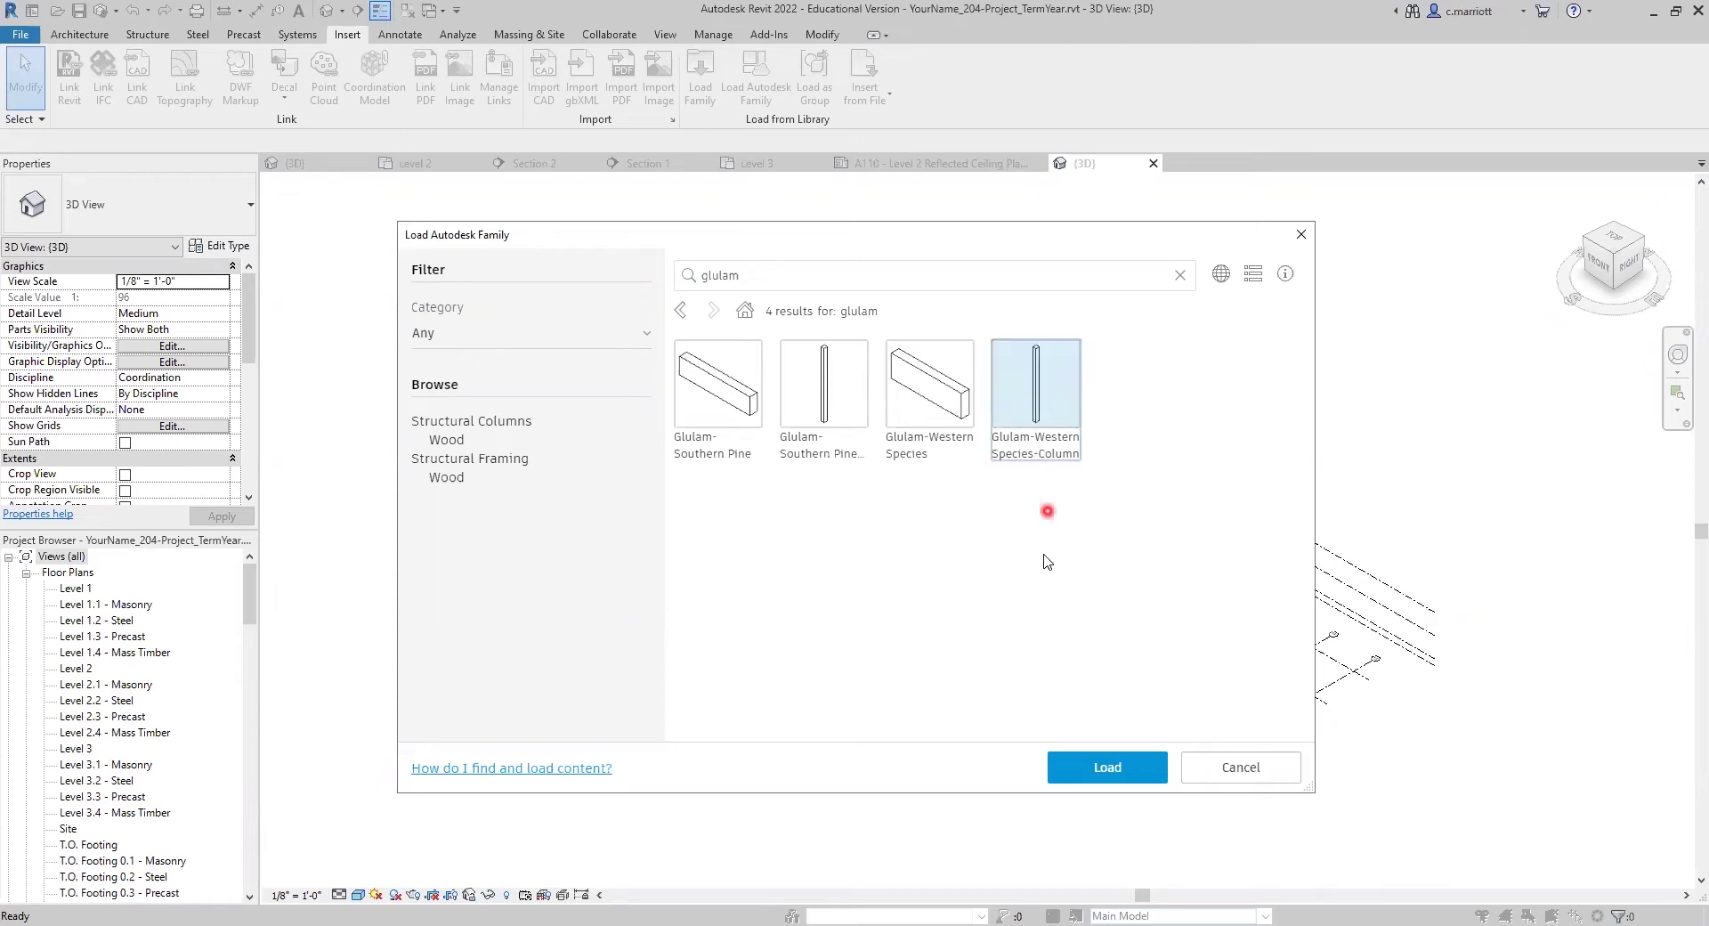
pyautogui.click(1101, 767)
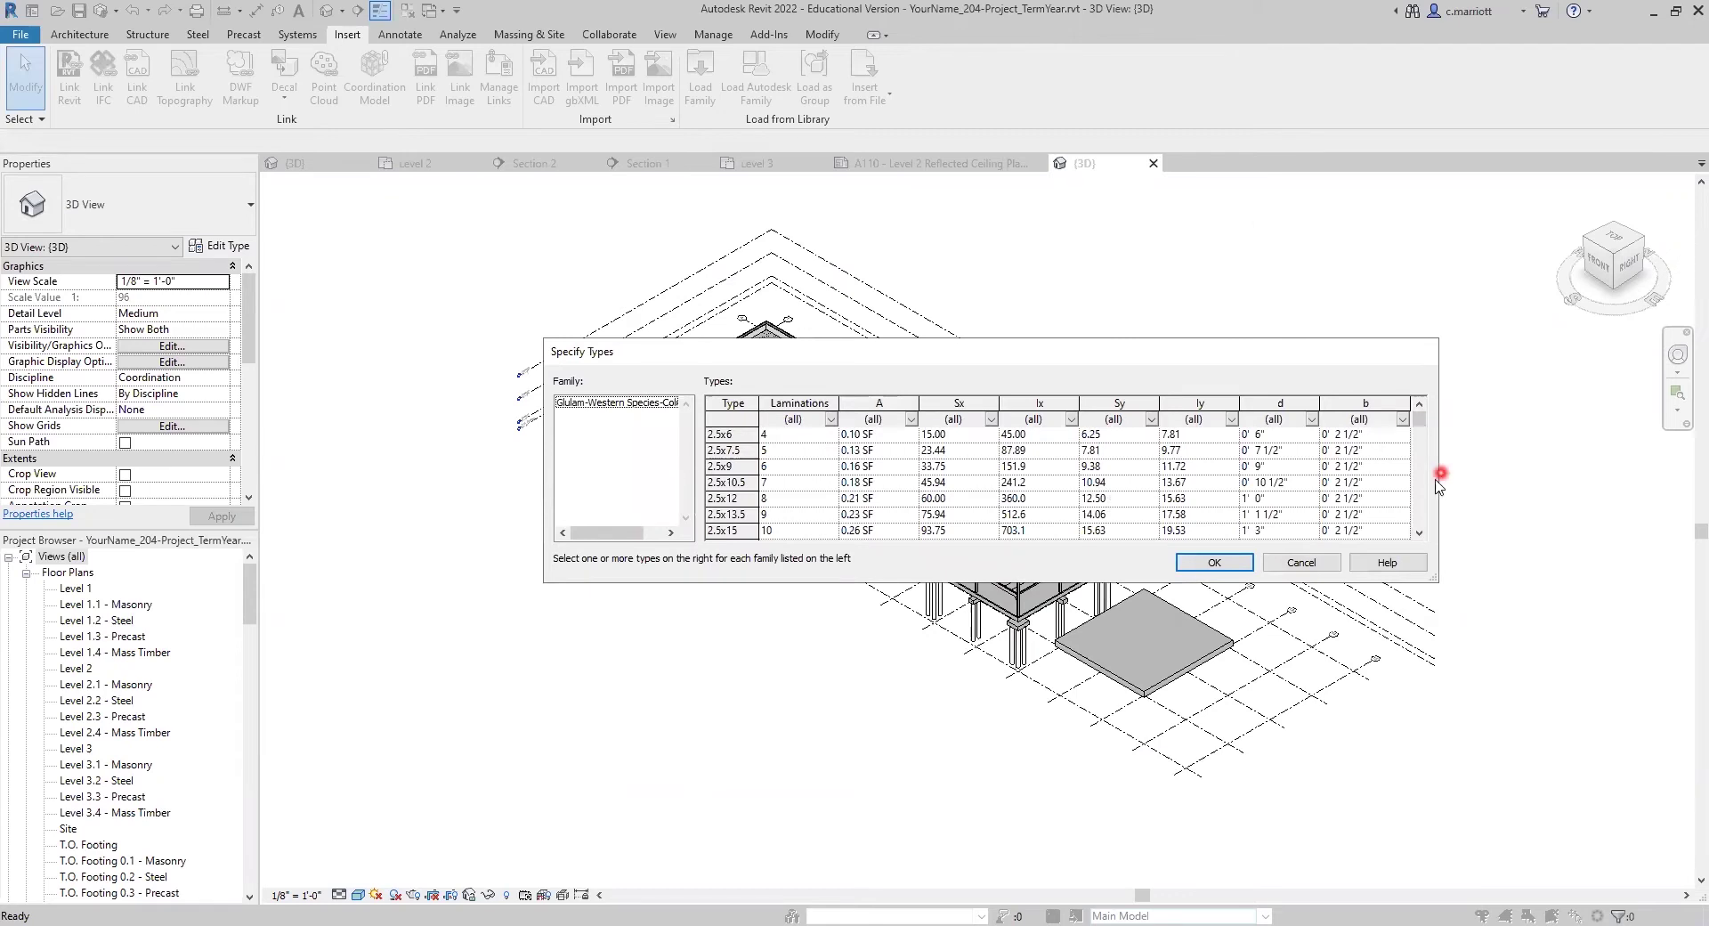
pyautogui.moveTo(1422, 422); pyautogui.dragTo(1420, 493)
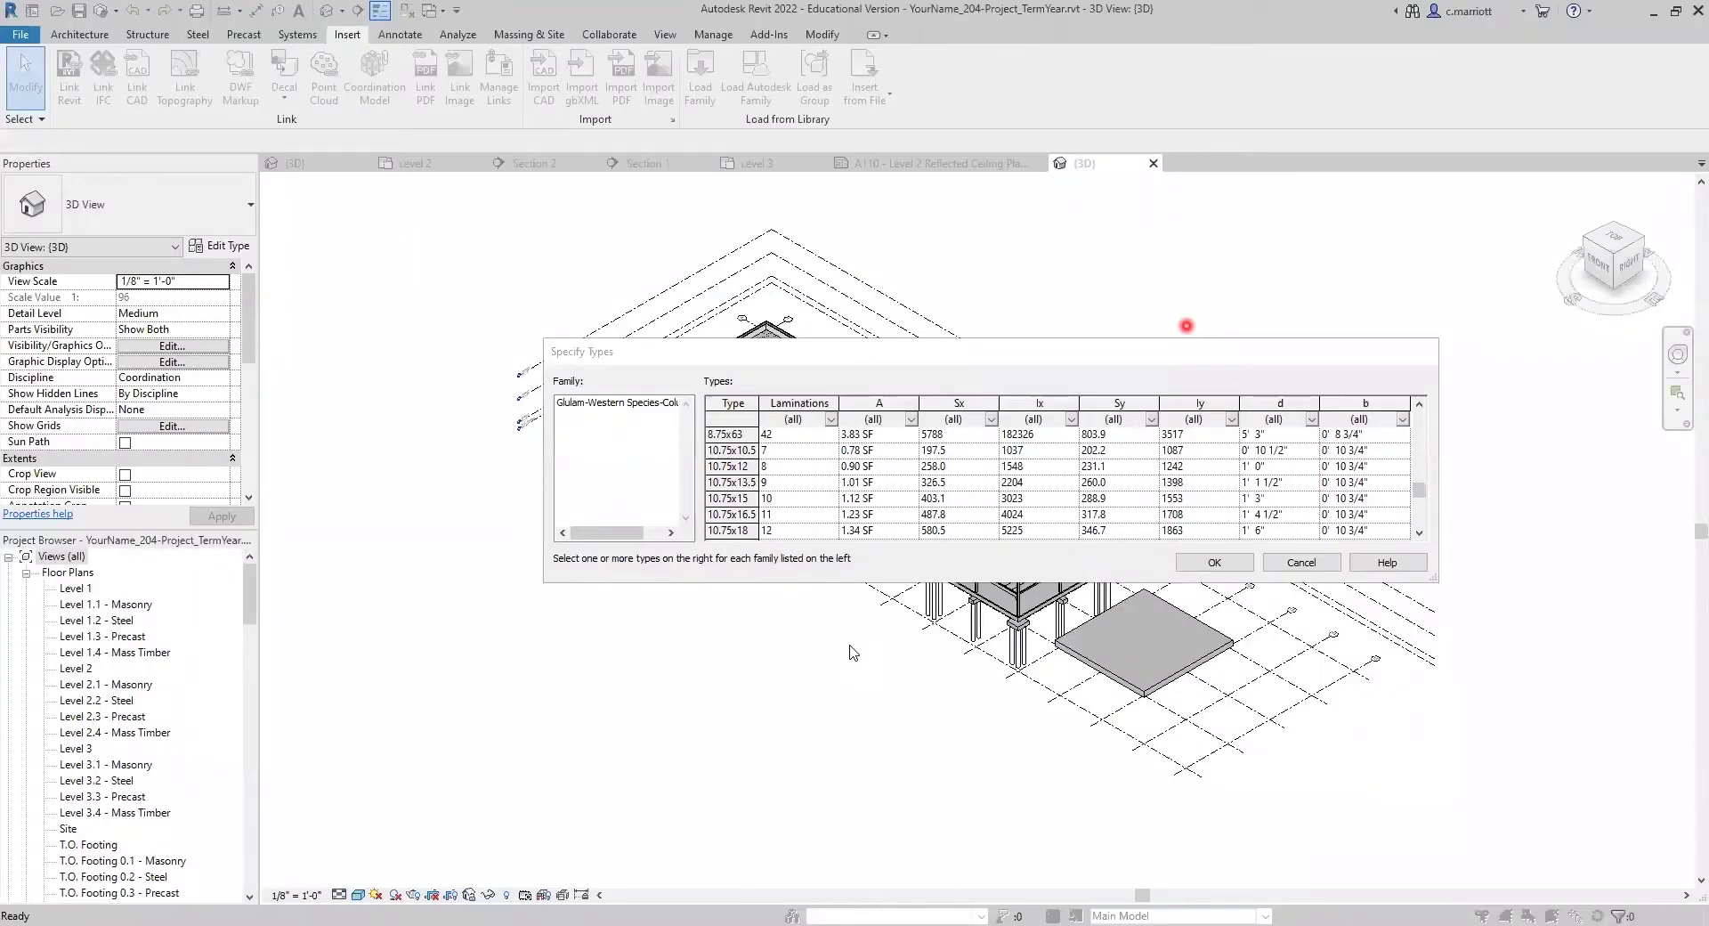
pyautogui.click(721, 451)
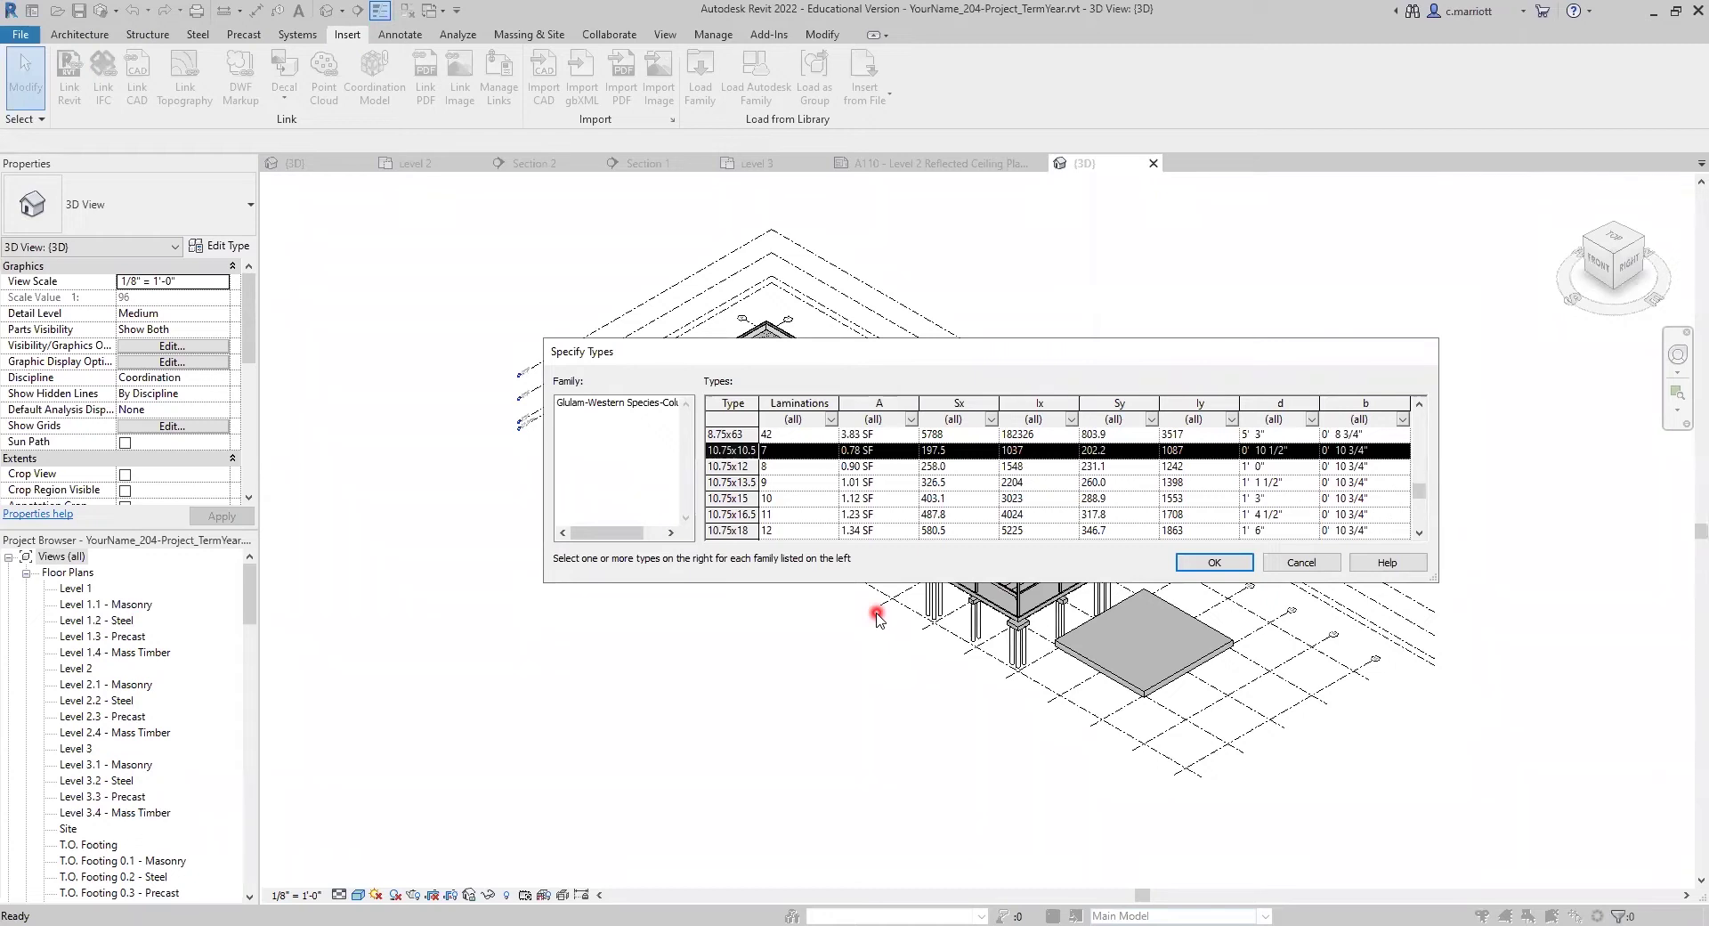
pyautogui.click(1211, 563)
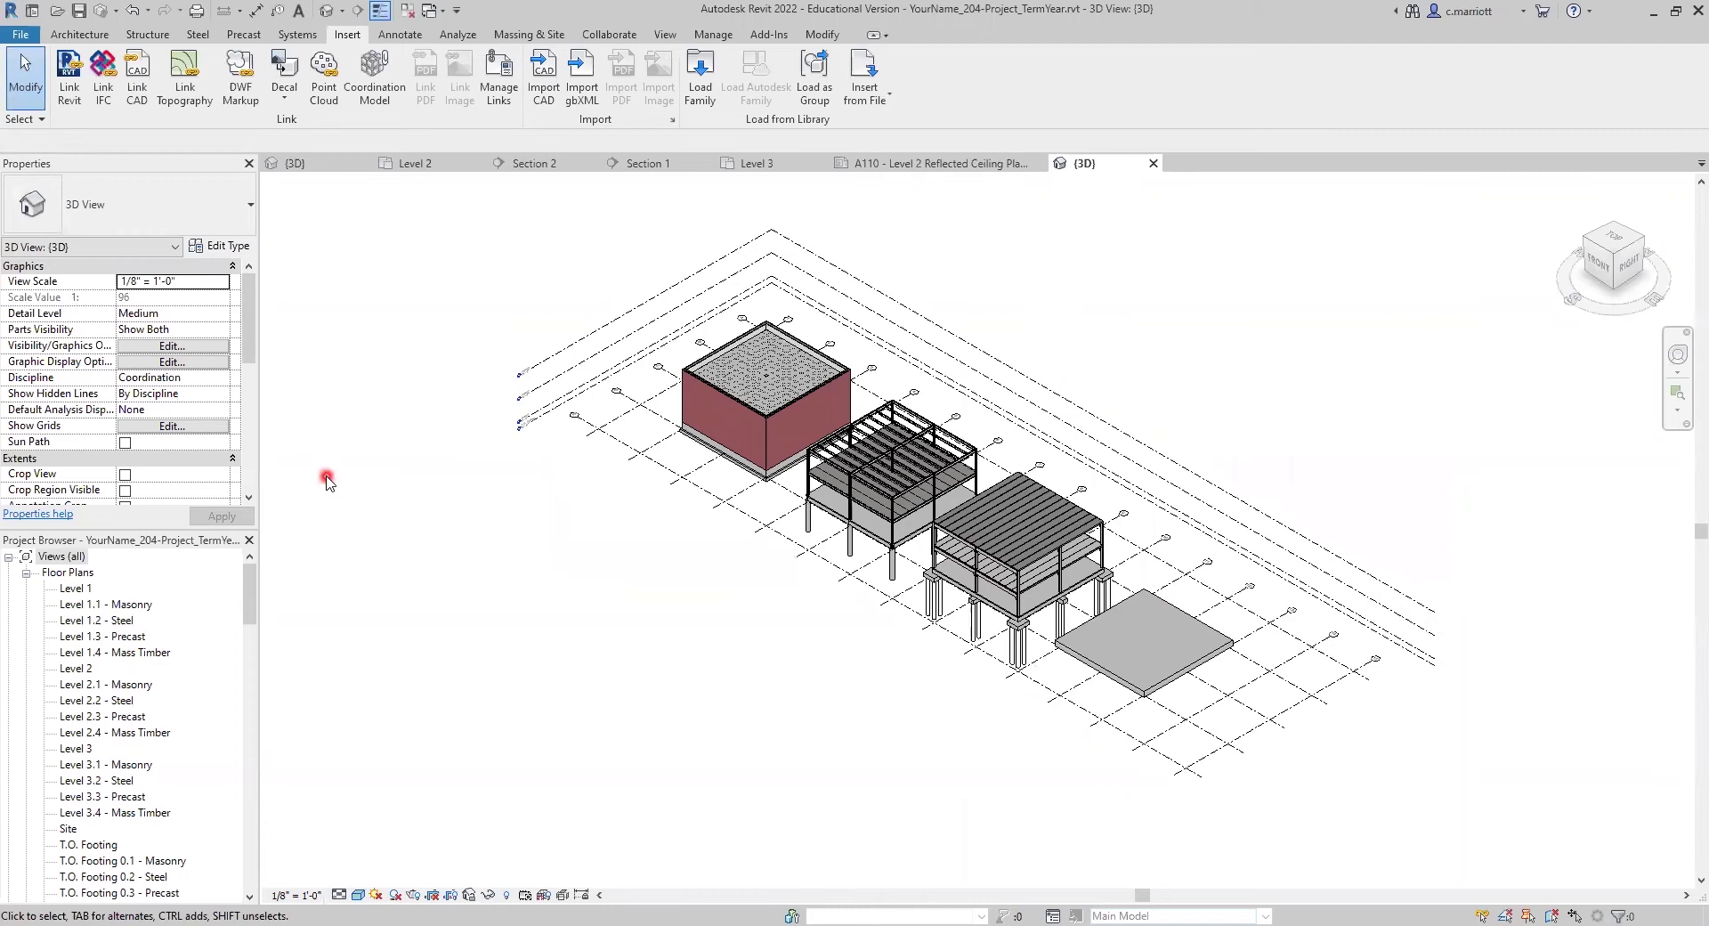
# Start a structural column in the Level 1 floor plan, with its base at Level 1 offset 0' 0" and its top at Level 3.
pyautogui.doubleClick(71, 589)
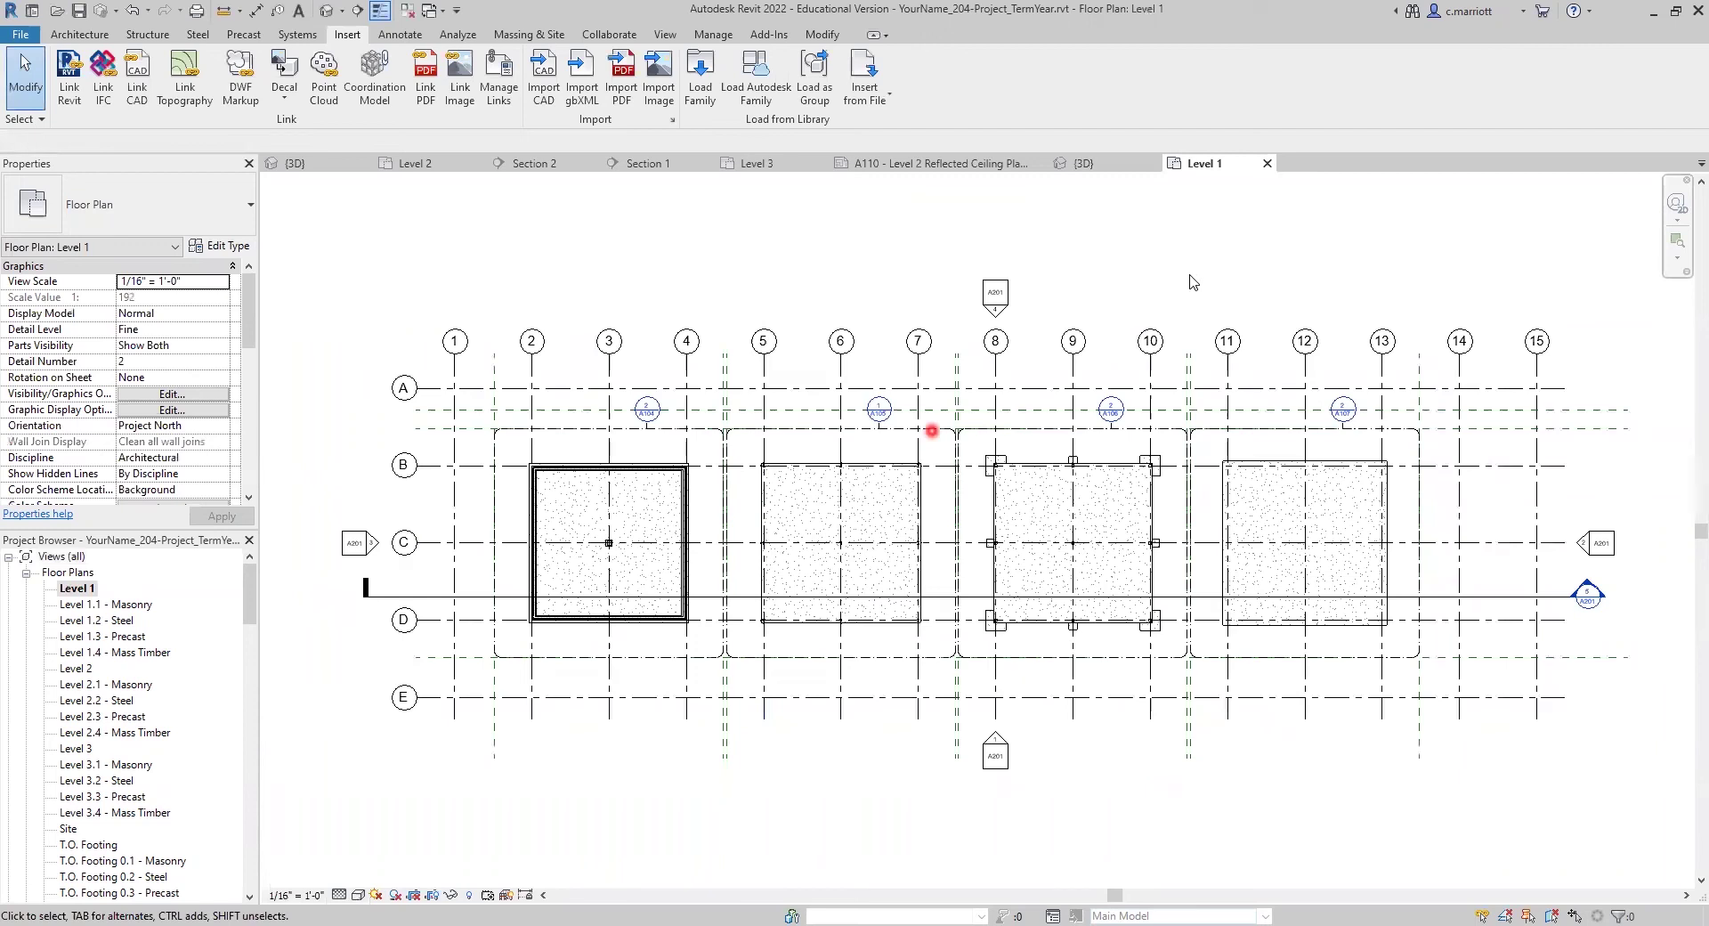
pyautogui.click(142, 34)
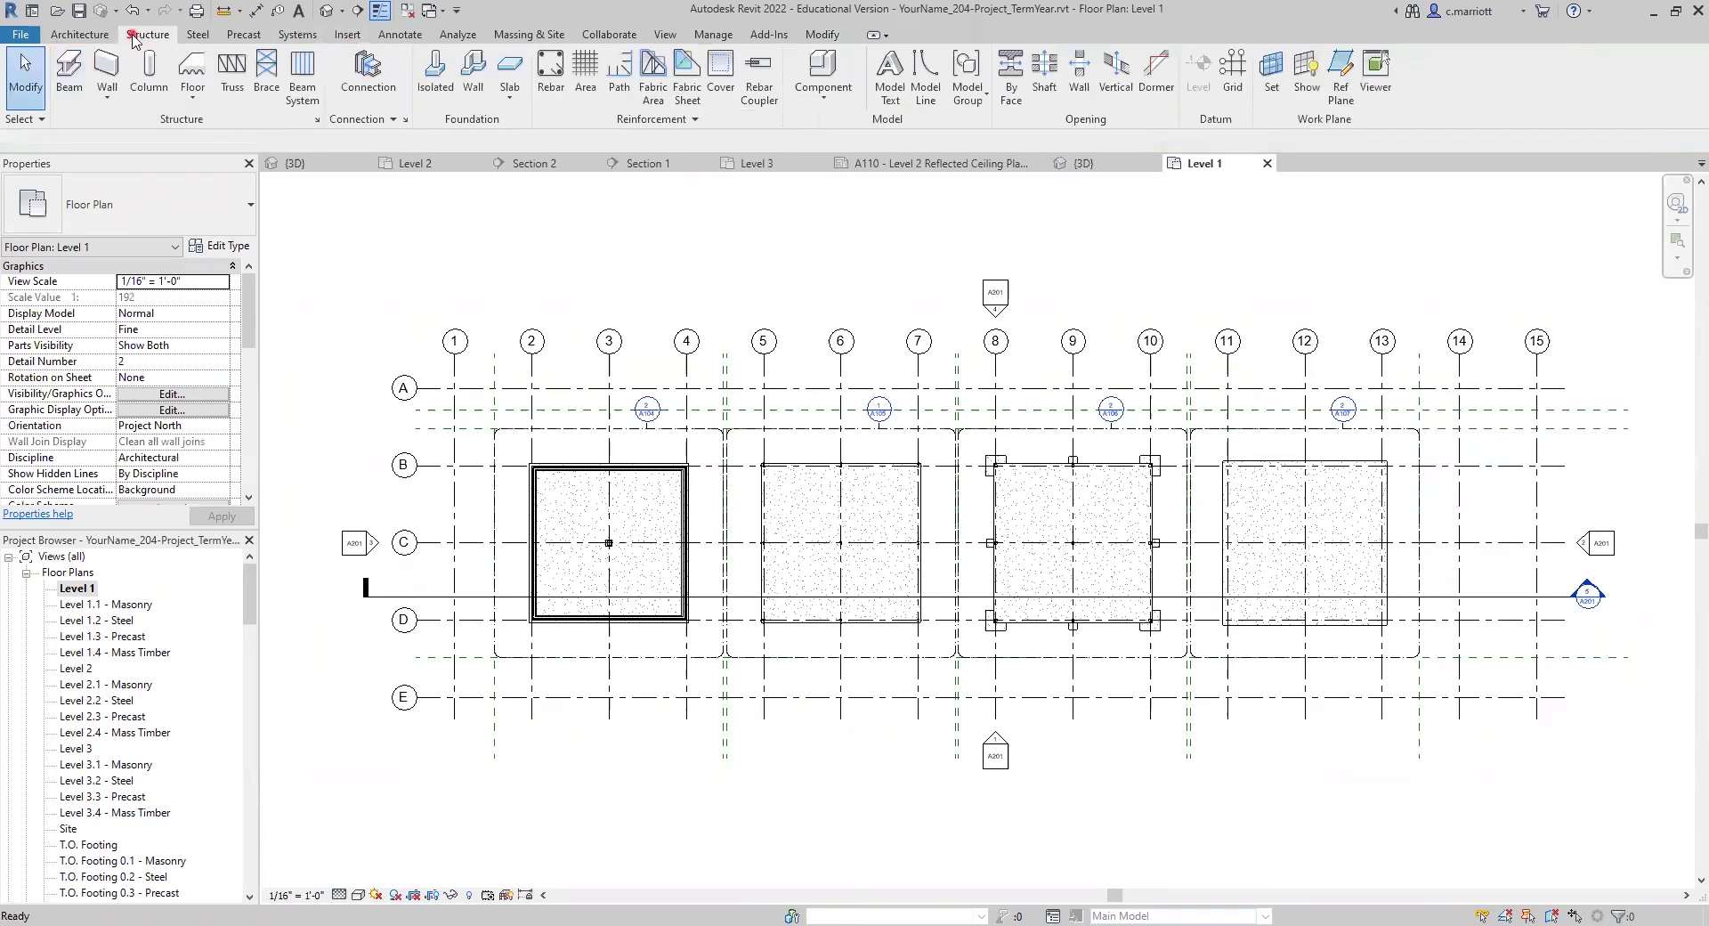
pyautogui.click(175, 96)
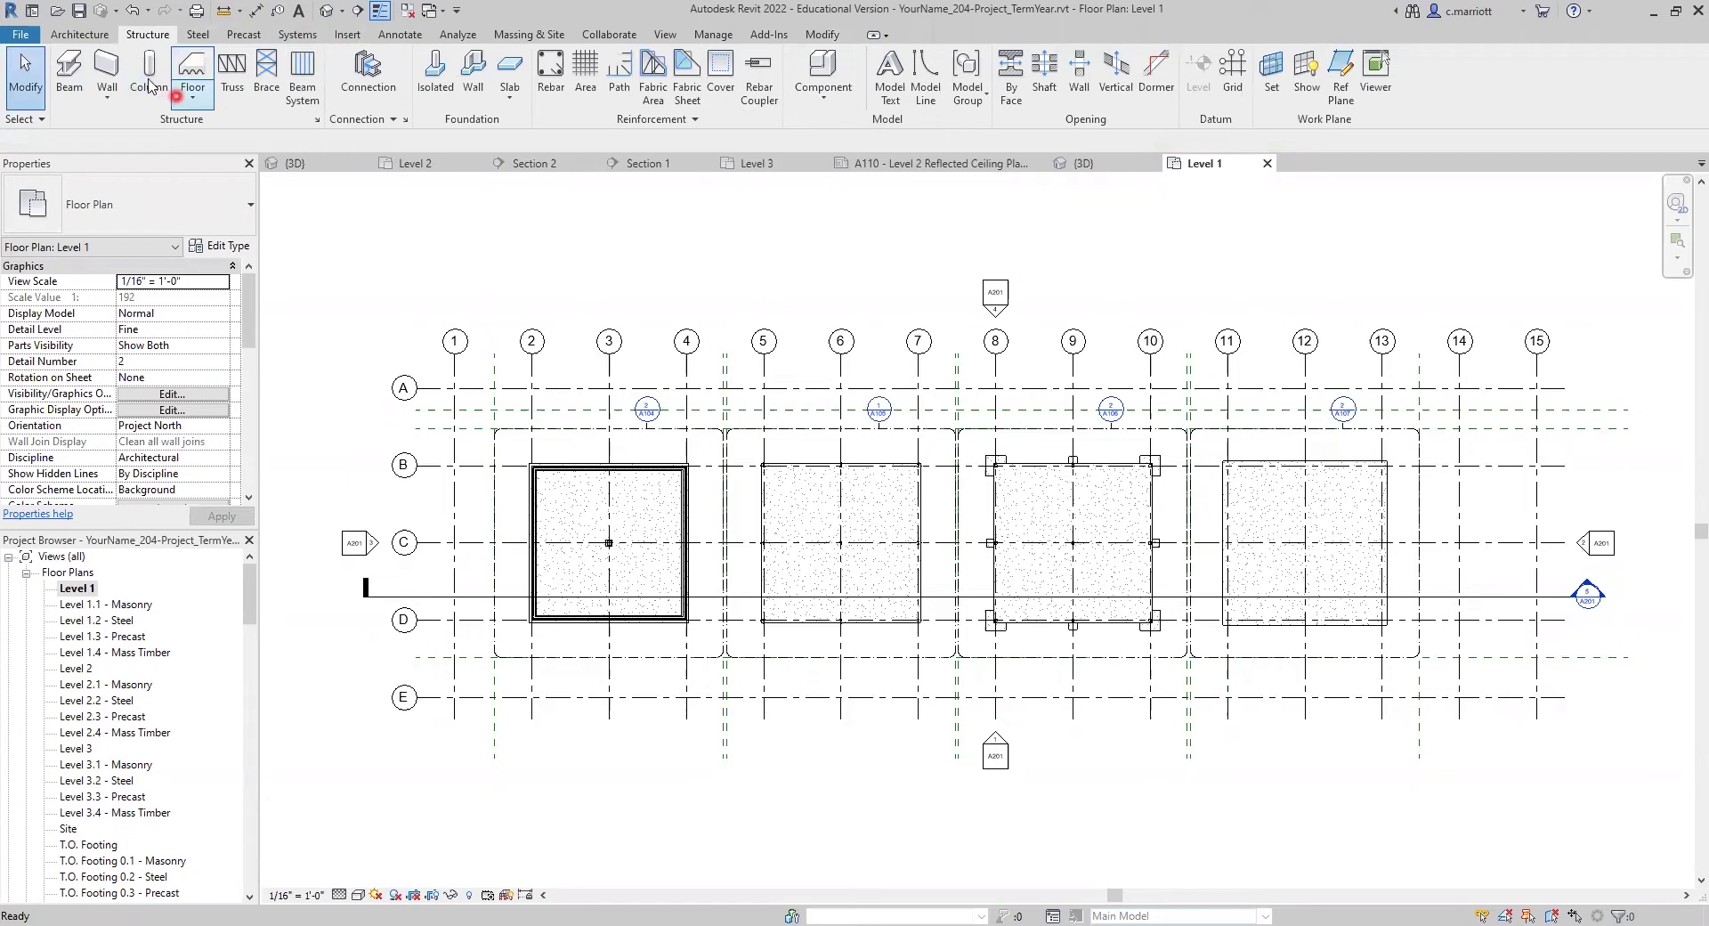
pyautogui.click(148, 85)
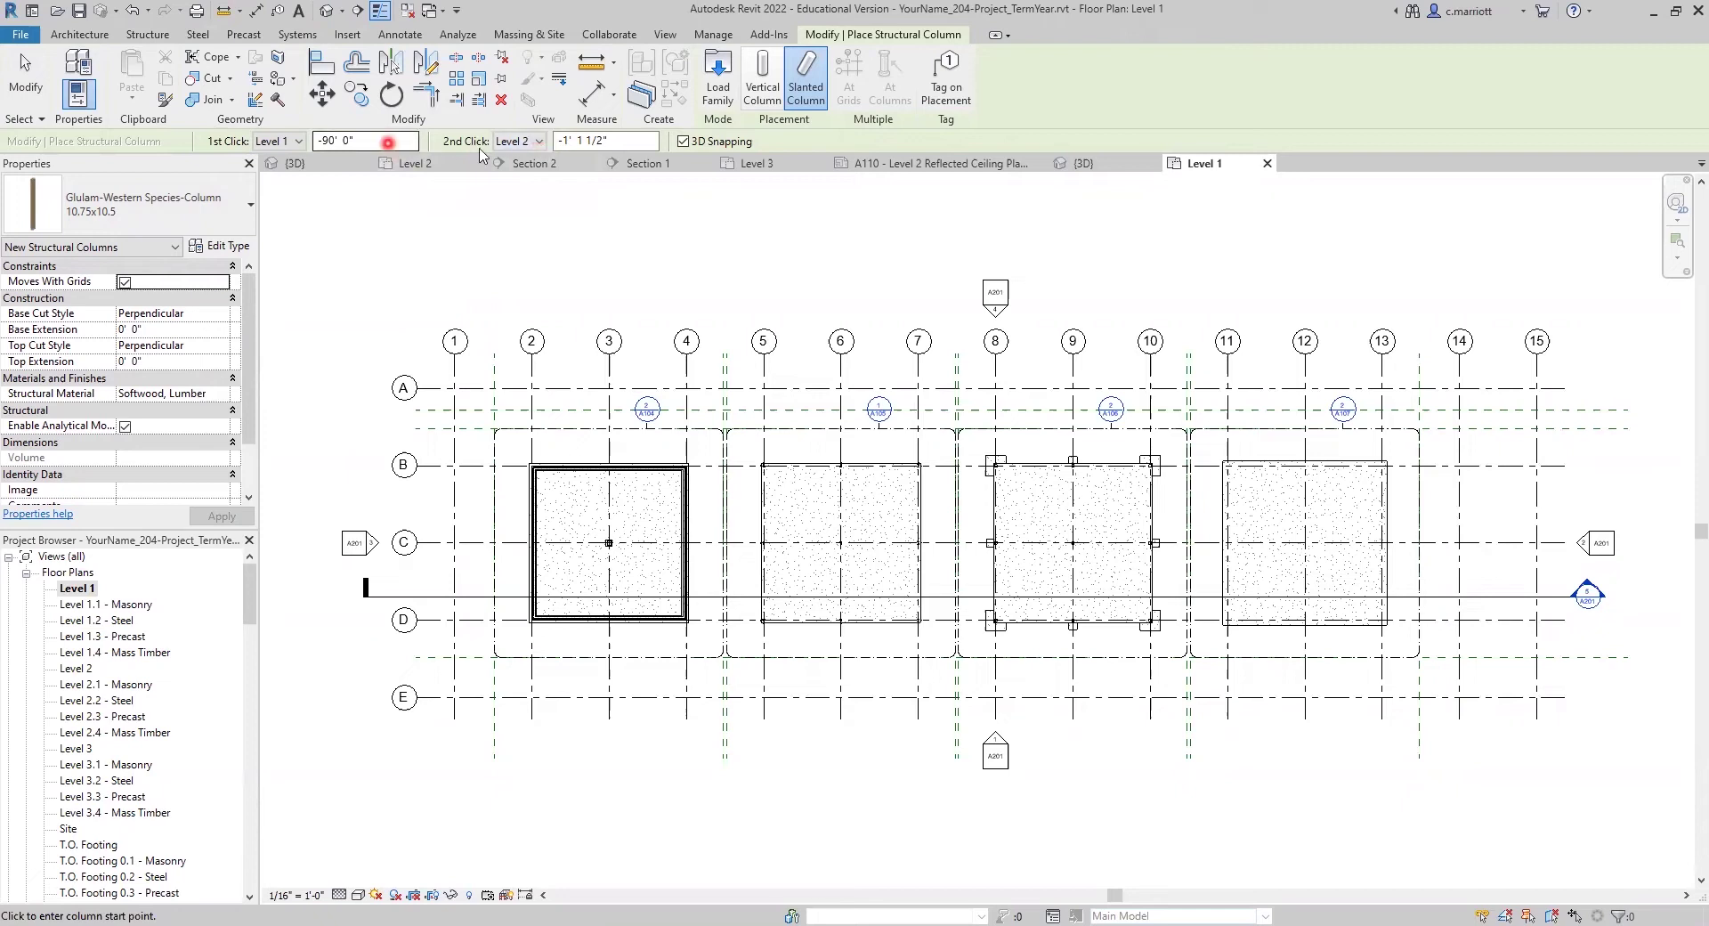
pyautogui.click(329, 143)
pyautogui.press('BackSpace')
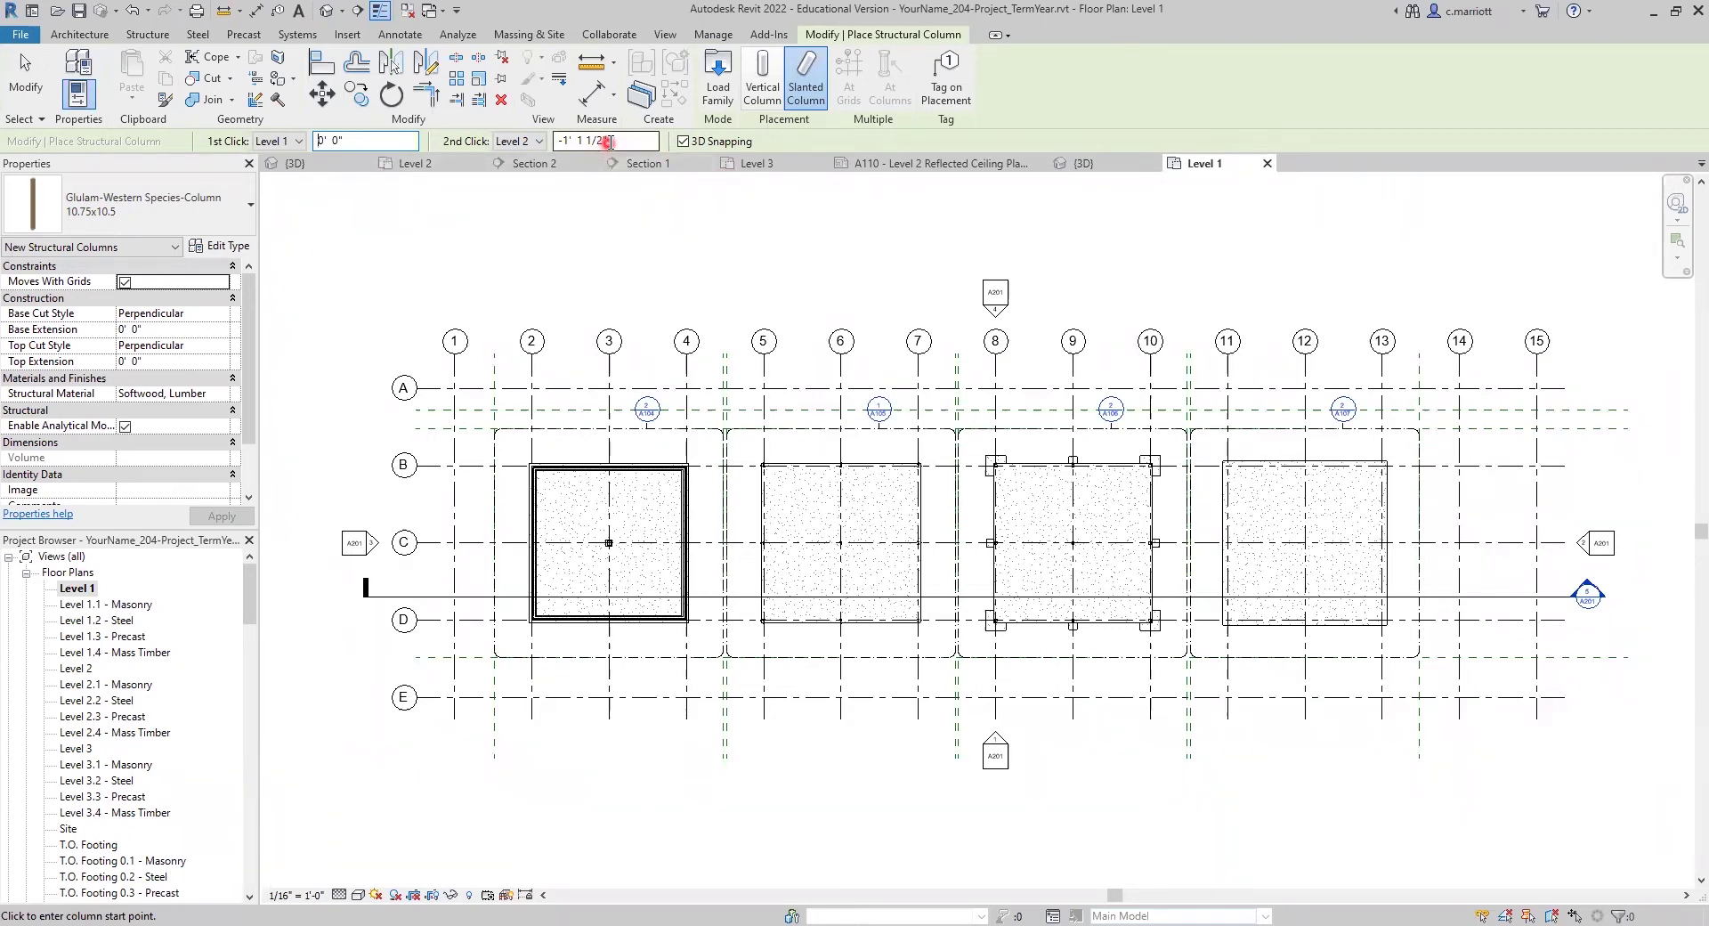
pyautogui.click(542, 148)
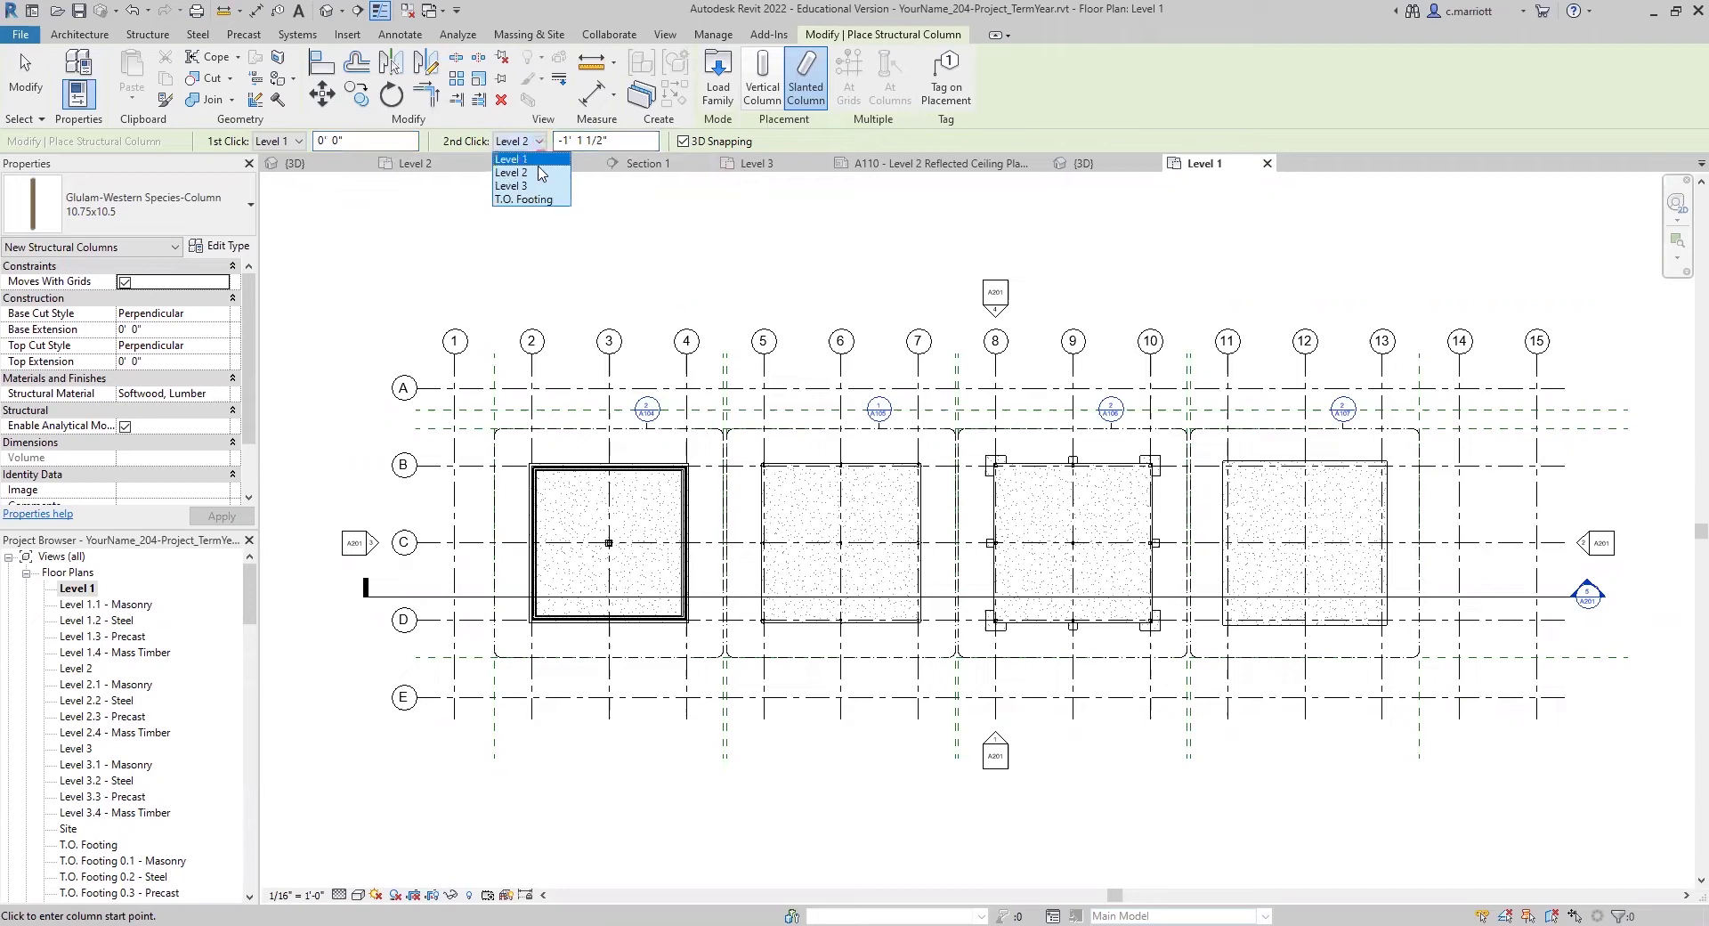
pyautogui.click(520, 183)
pyautogui.click(580, 142)
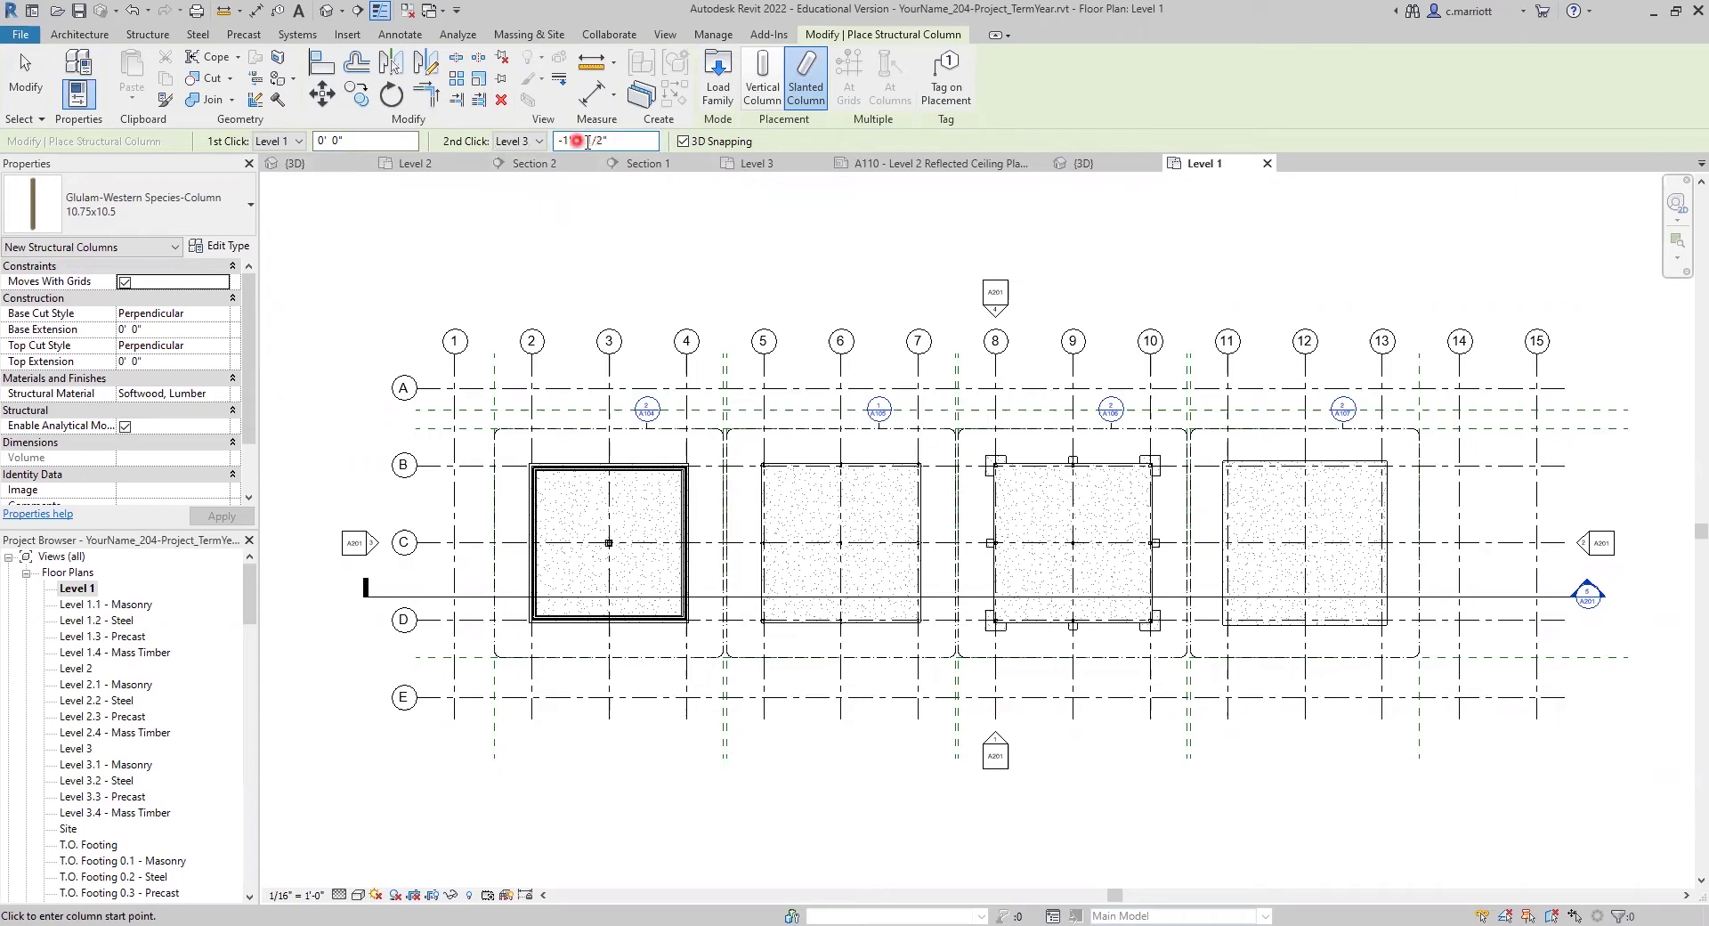
pyautogui.click(329, 140)
# Place the glulam column at the intersection of grids 11 and D, with both its start and end point there.
pyautogui.scroll(3, 1270, 495)
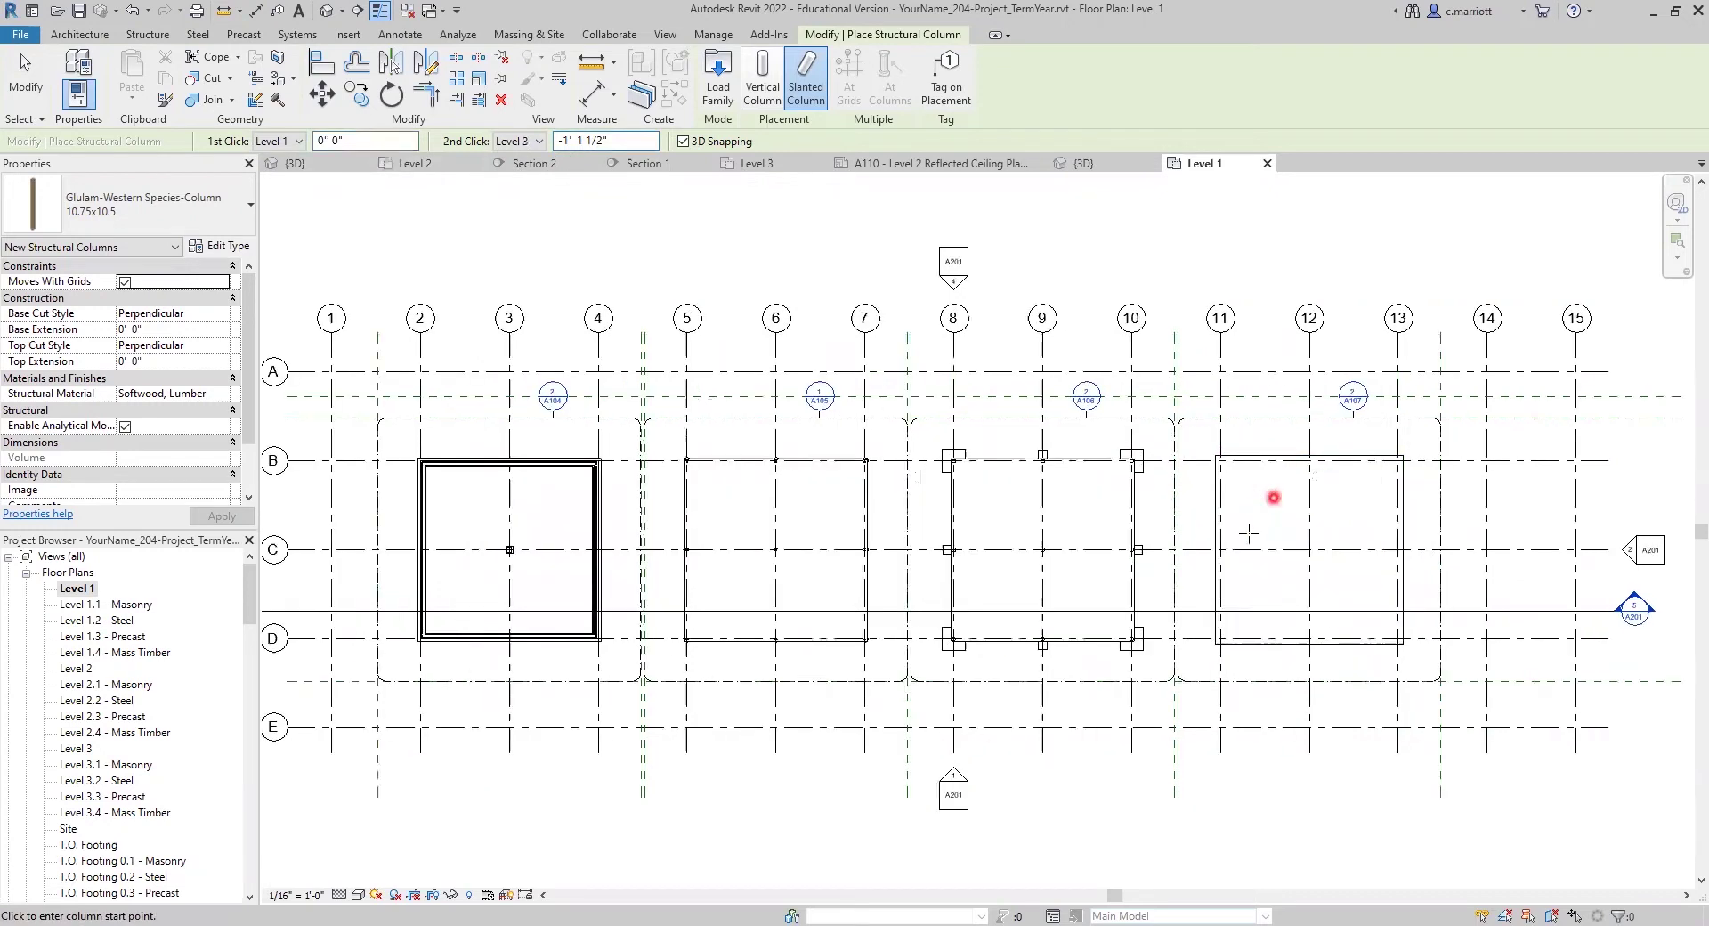
pyautogui.click(1198, 716)
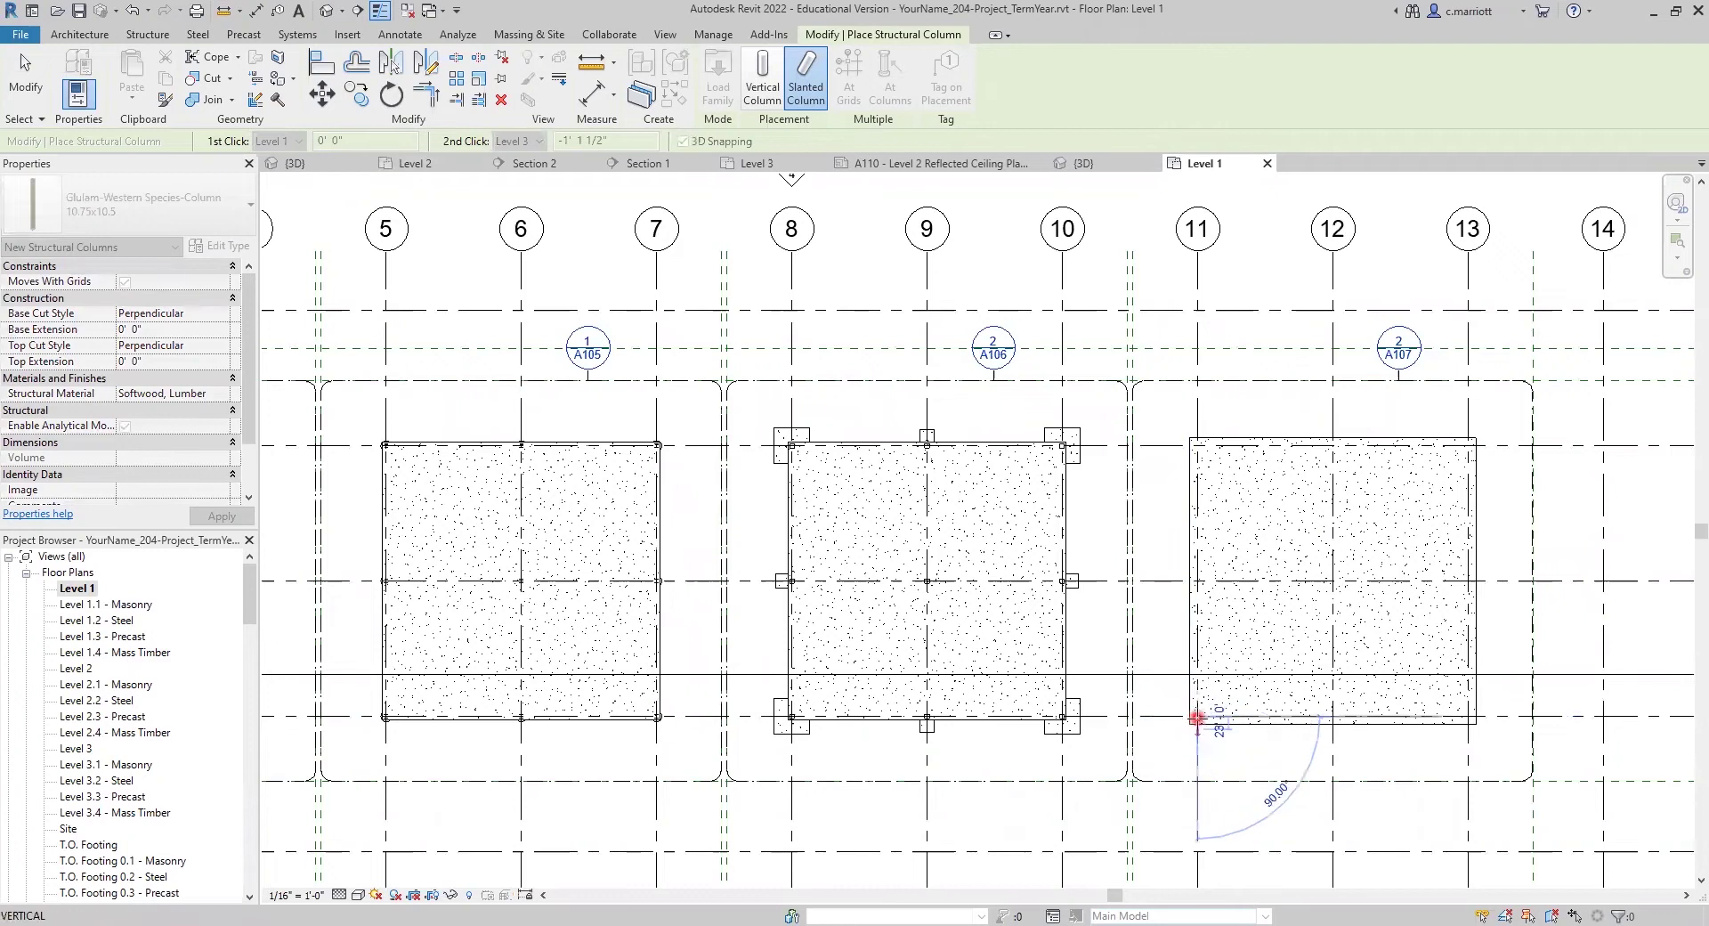
pyautogui.scroll(4, 1196, 717)
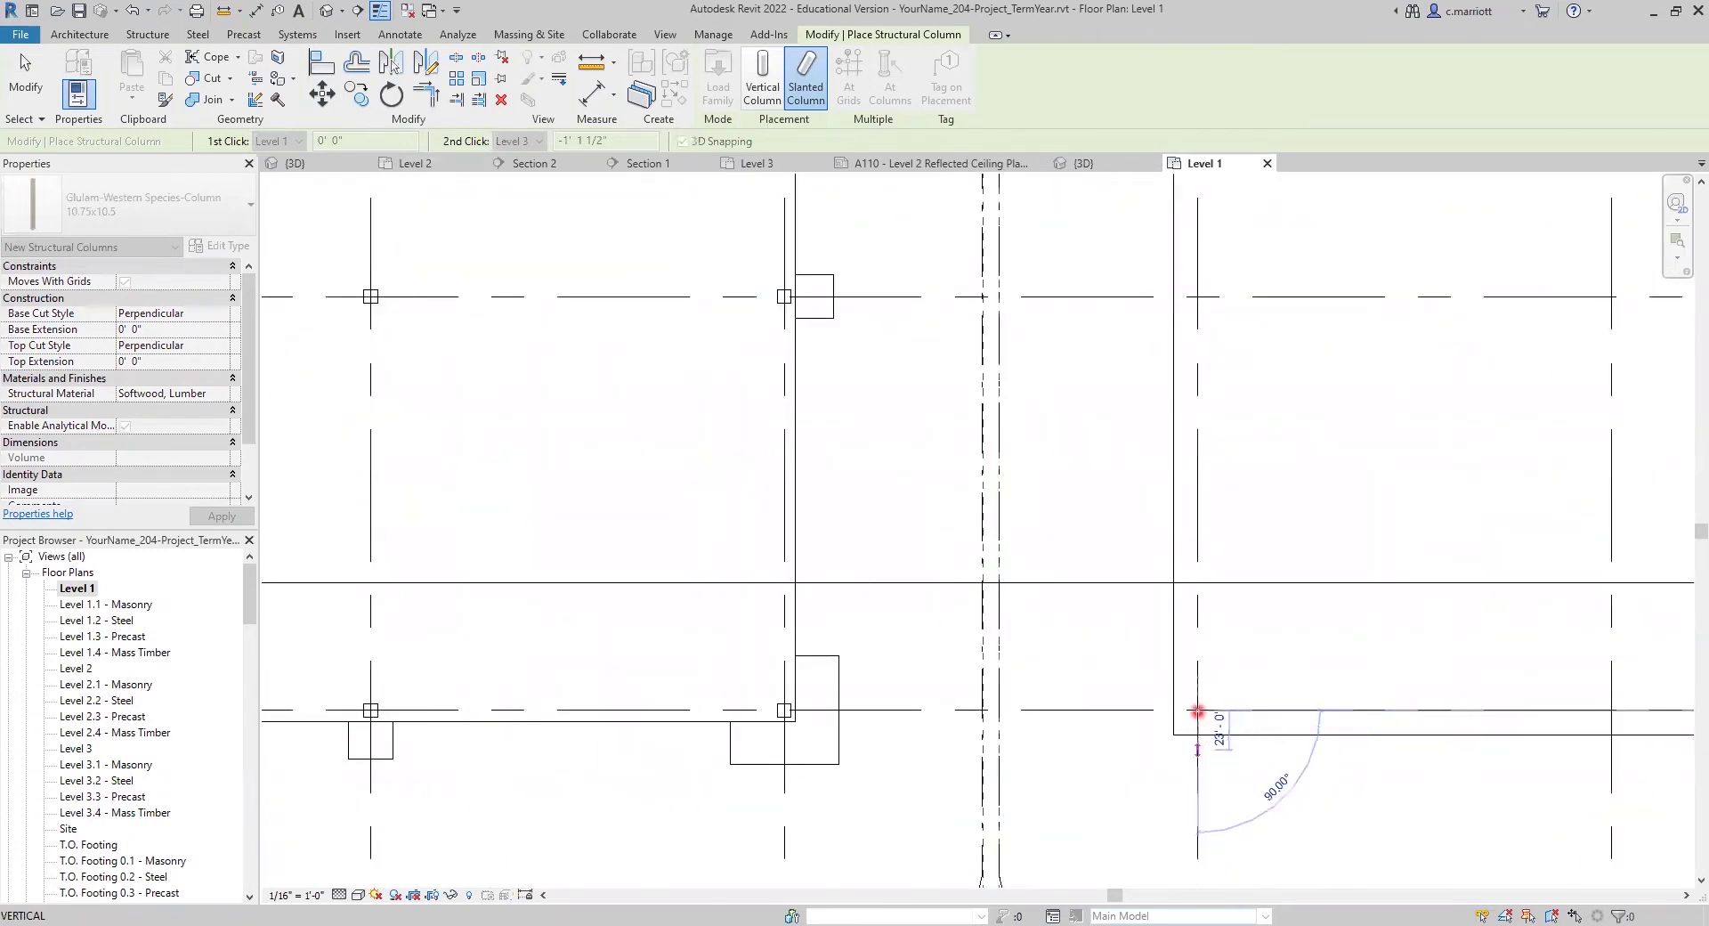
pyautogui.click(1198, 712)
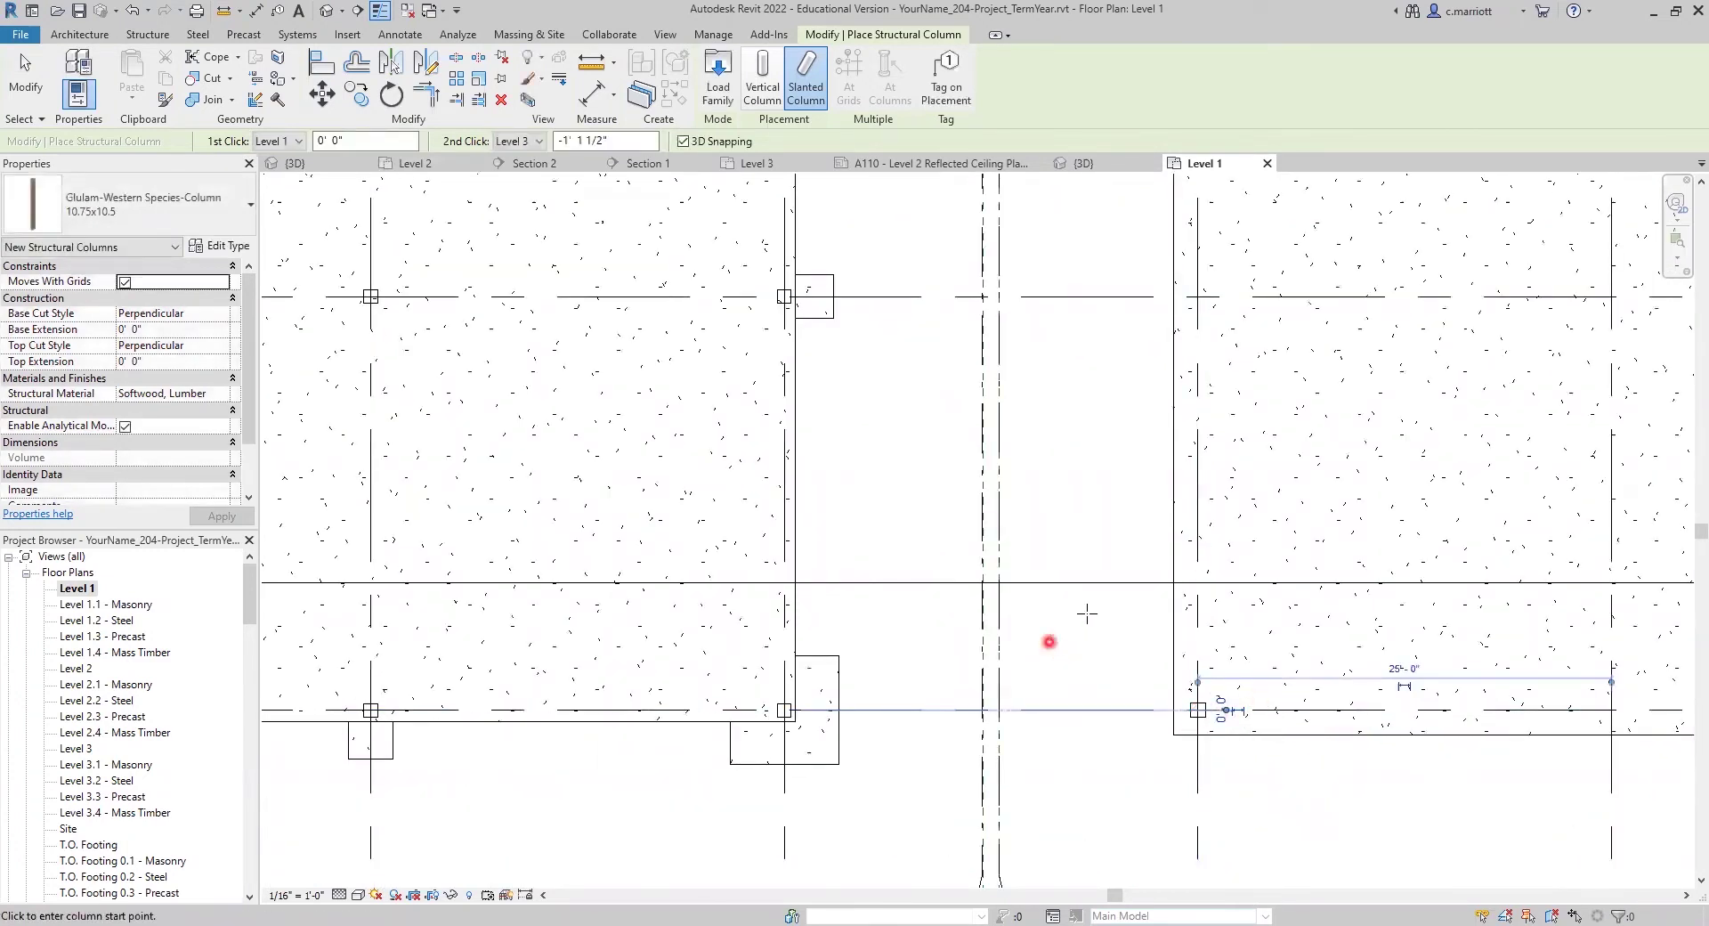
pyautogui.press('Escape')
pyautogui.press('Escape')
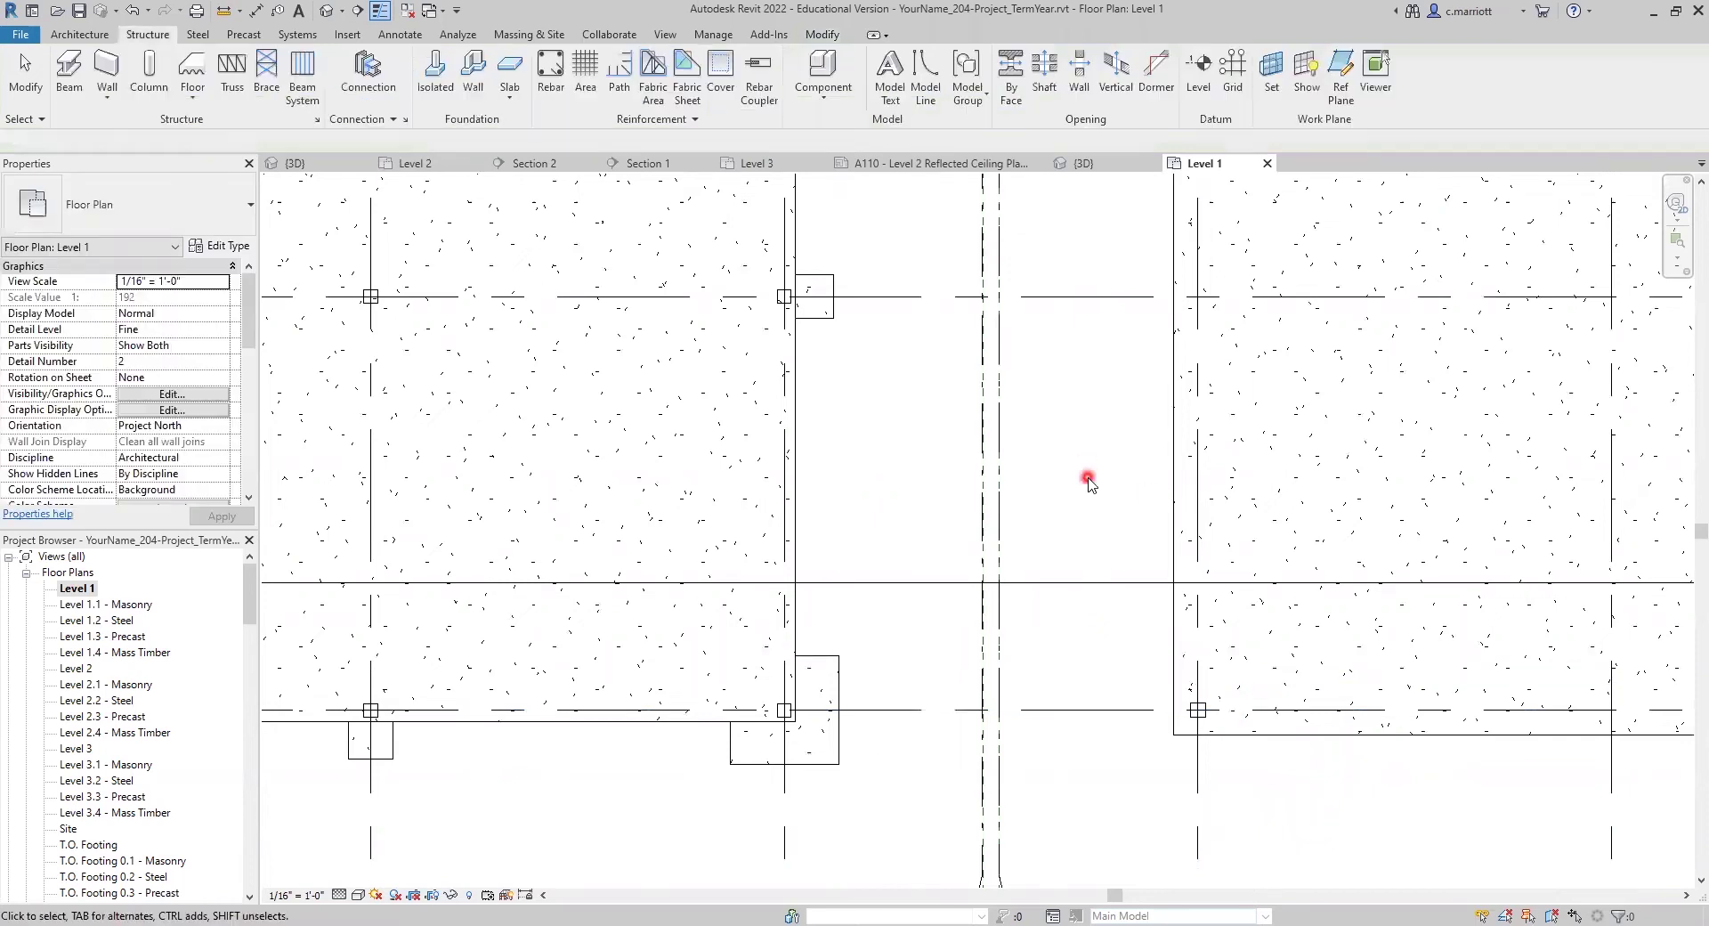
# Inspect the new glulam column on the slab in the 3D view and return to the Level 1 floor plan.
pyautogui.scroll(-2, 1087, 476)
pyautogui.scroll(-2, 1082, 624)
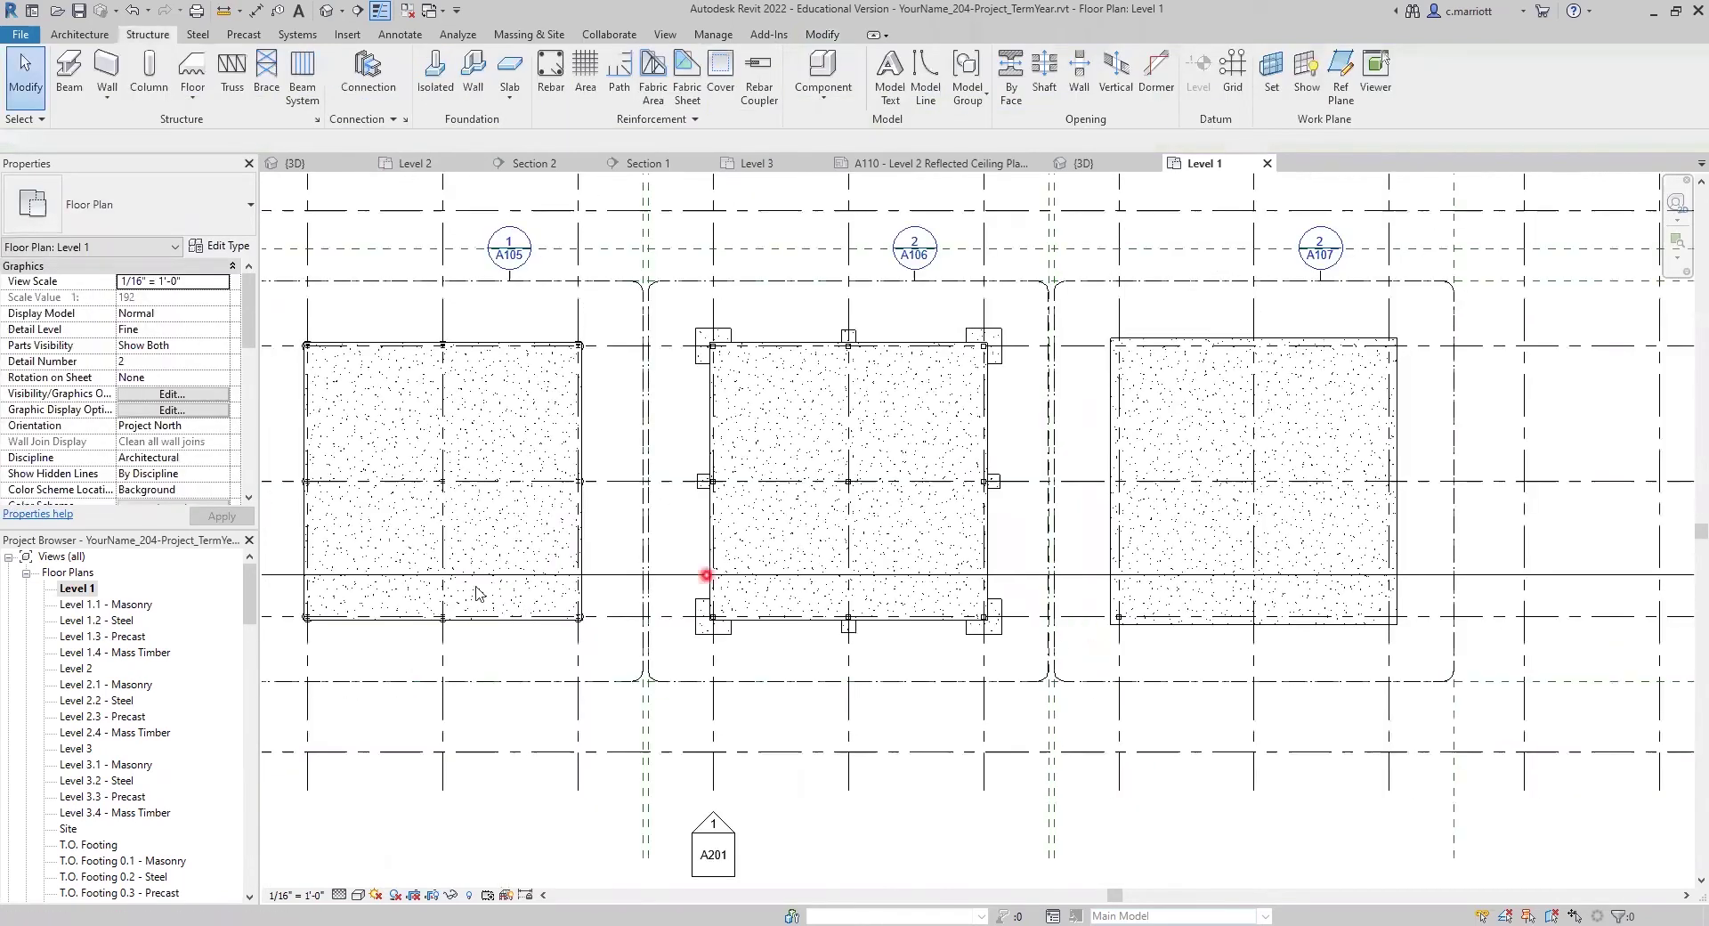
pyautogui.scroll(-1, 133, 814)
pyautogui.scroll(-4, 106, 810)
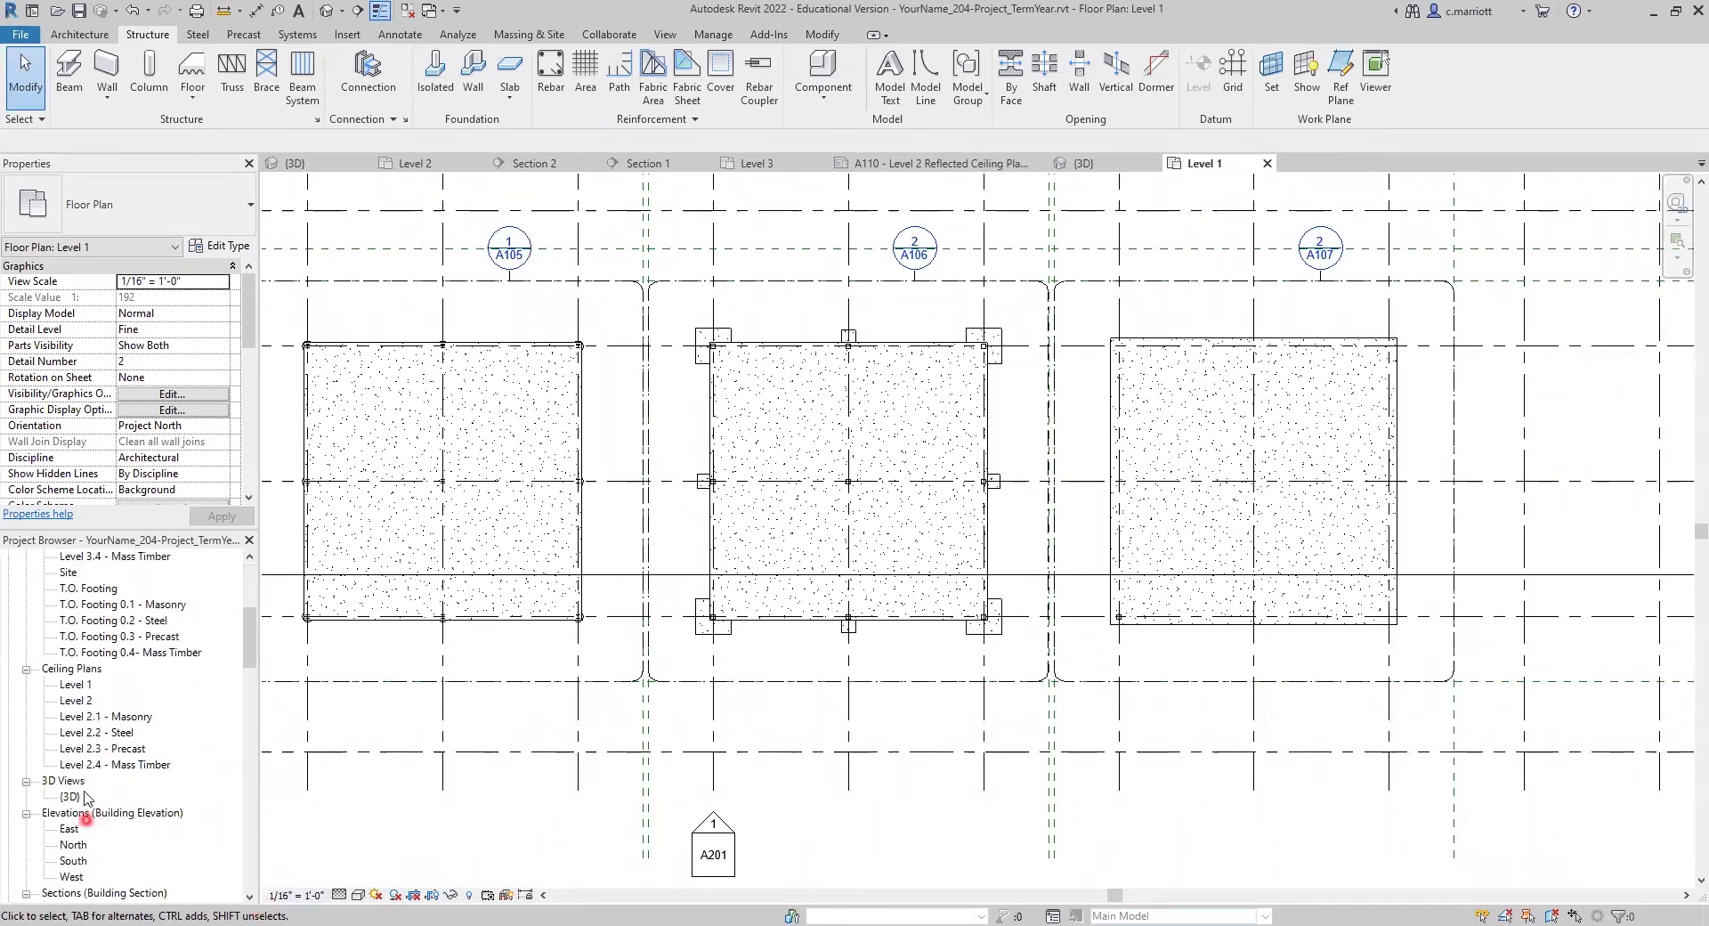
pyautogui.doubleClick(69, 796)
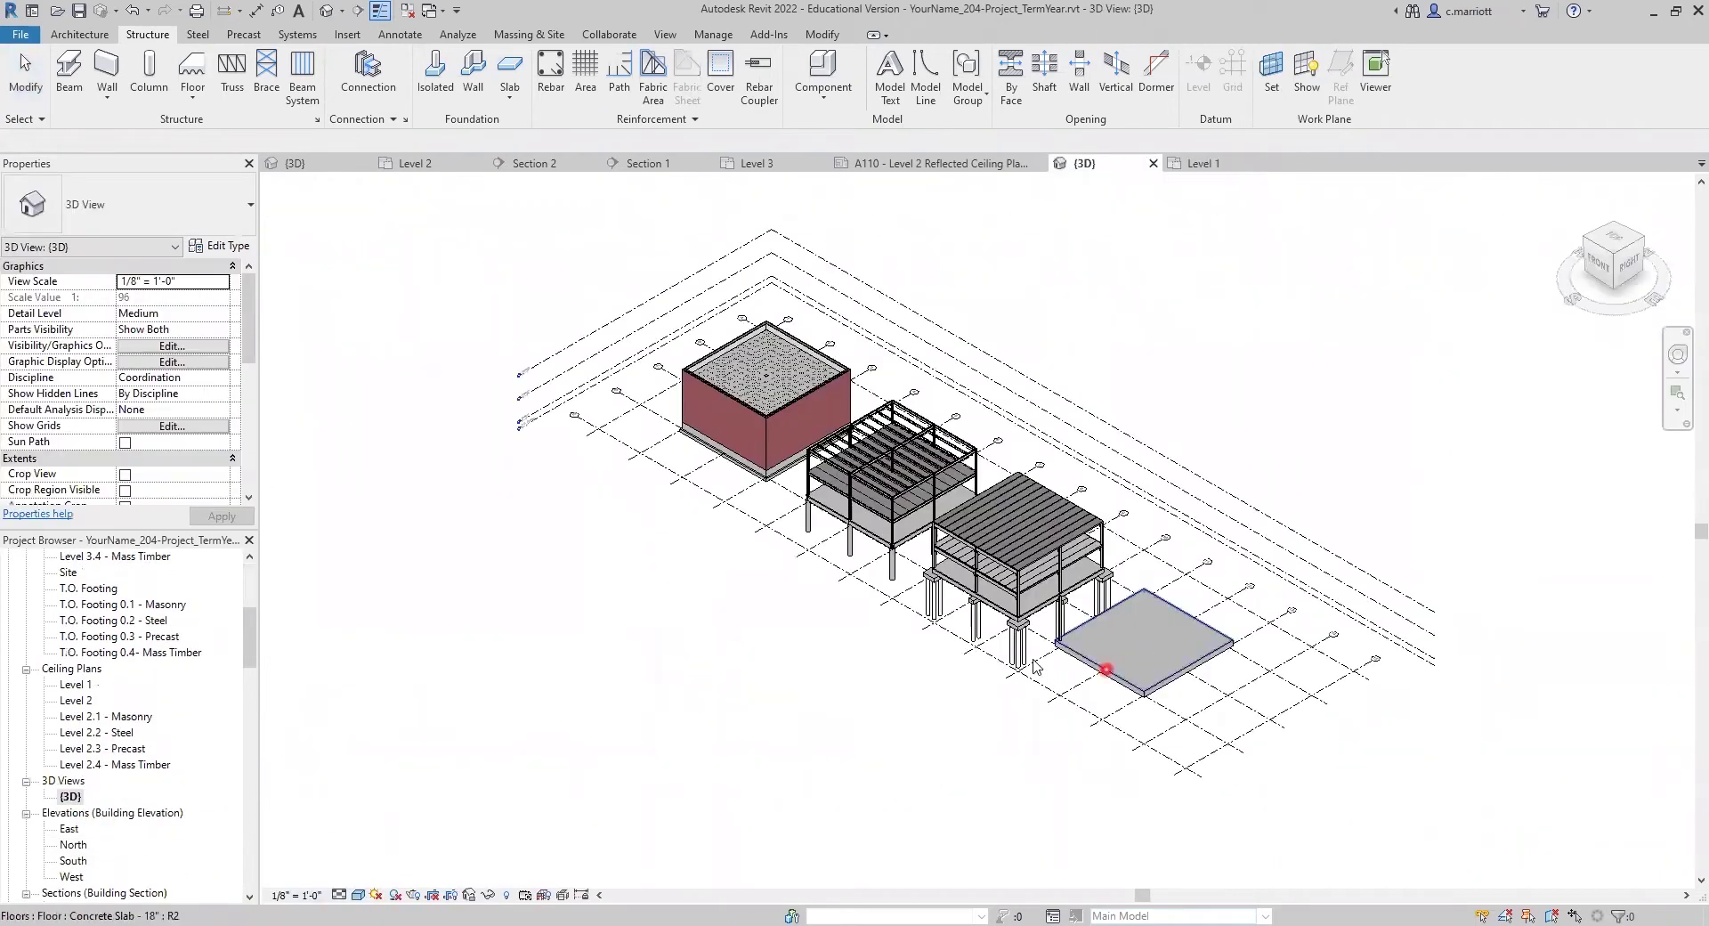
pyautogui.scroll(5, 1034, 615)
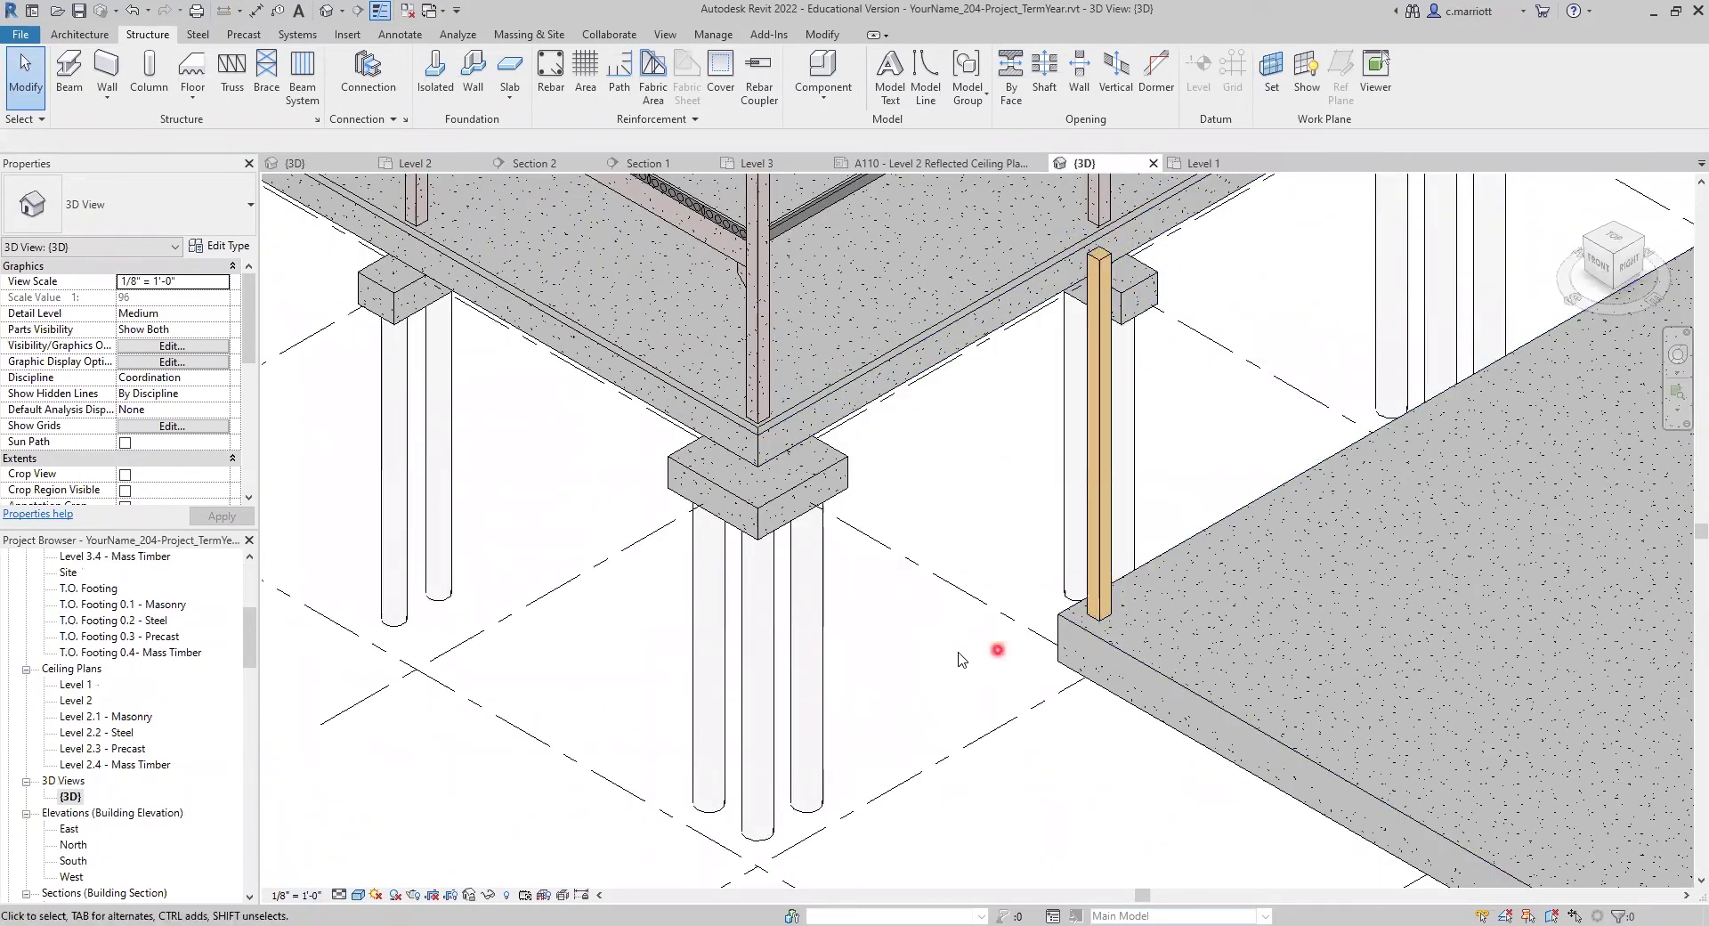
pyautogui.scroll(-5, 955, 627)
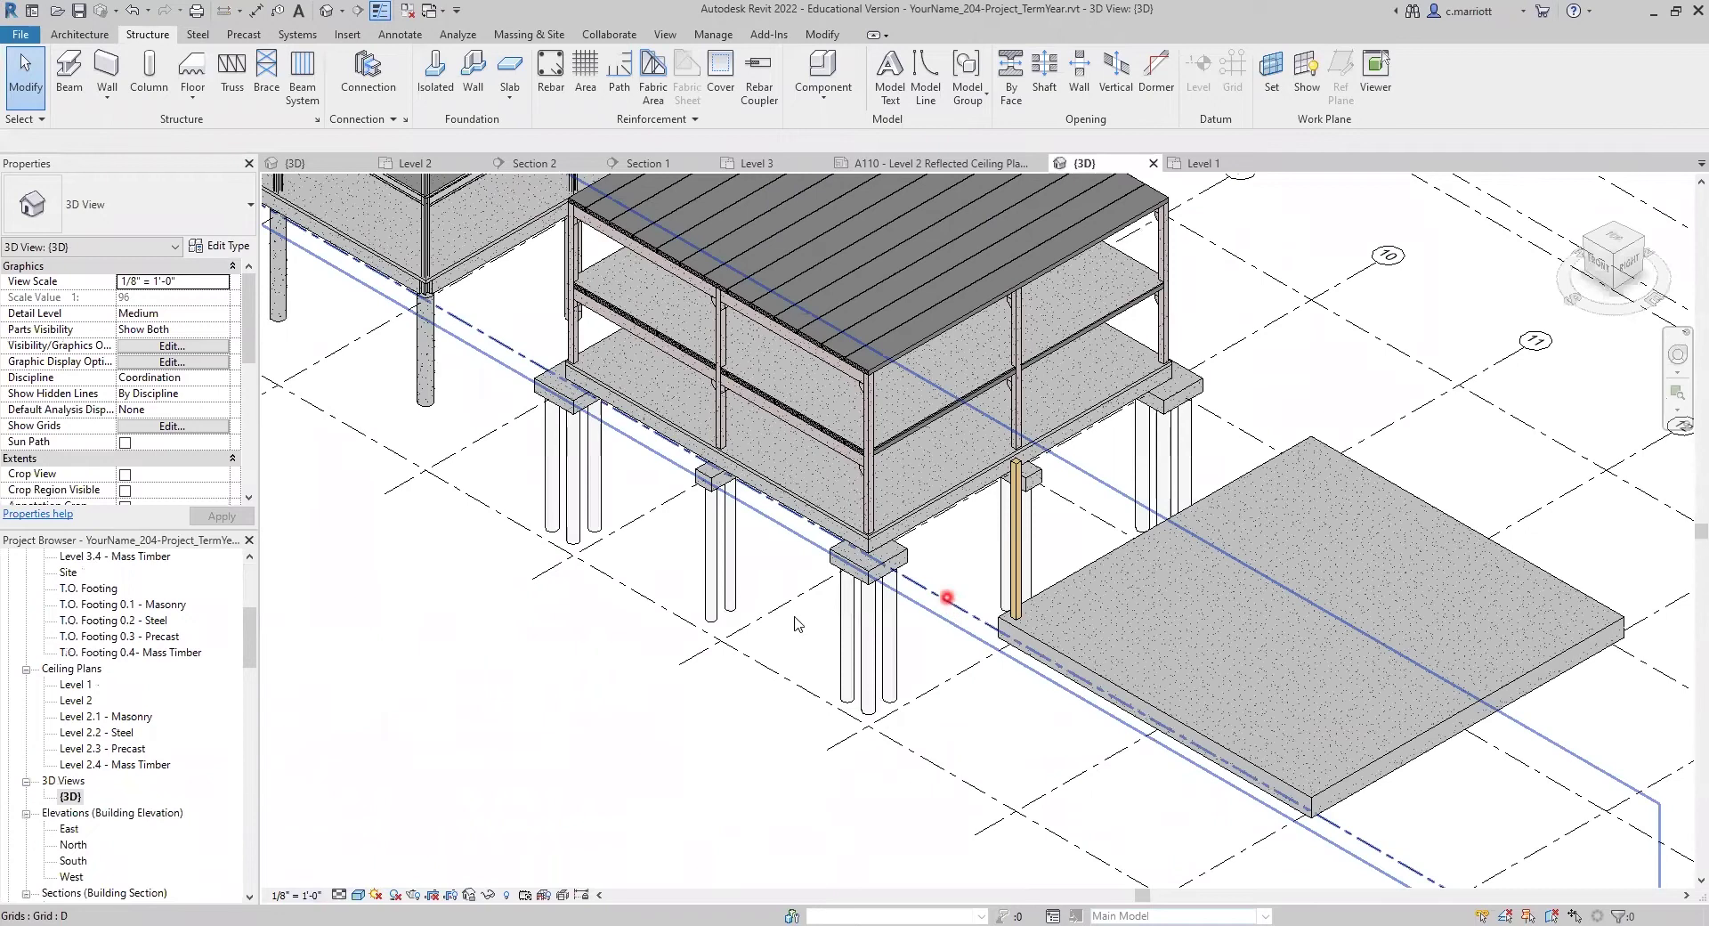
pyautogui.scroll(-2, 799, 623)
pyautogui.scroll(4, 962, 629)
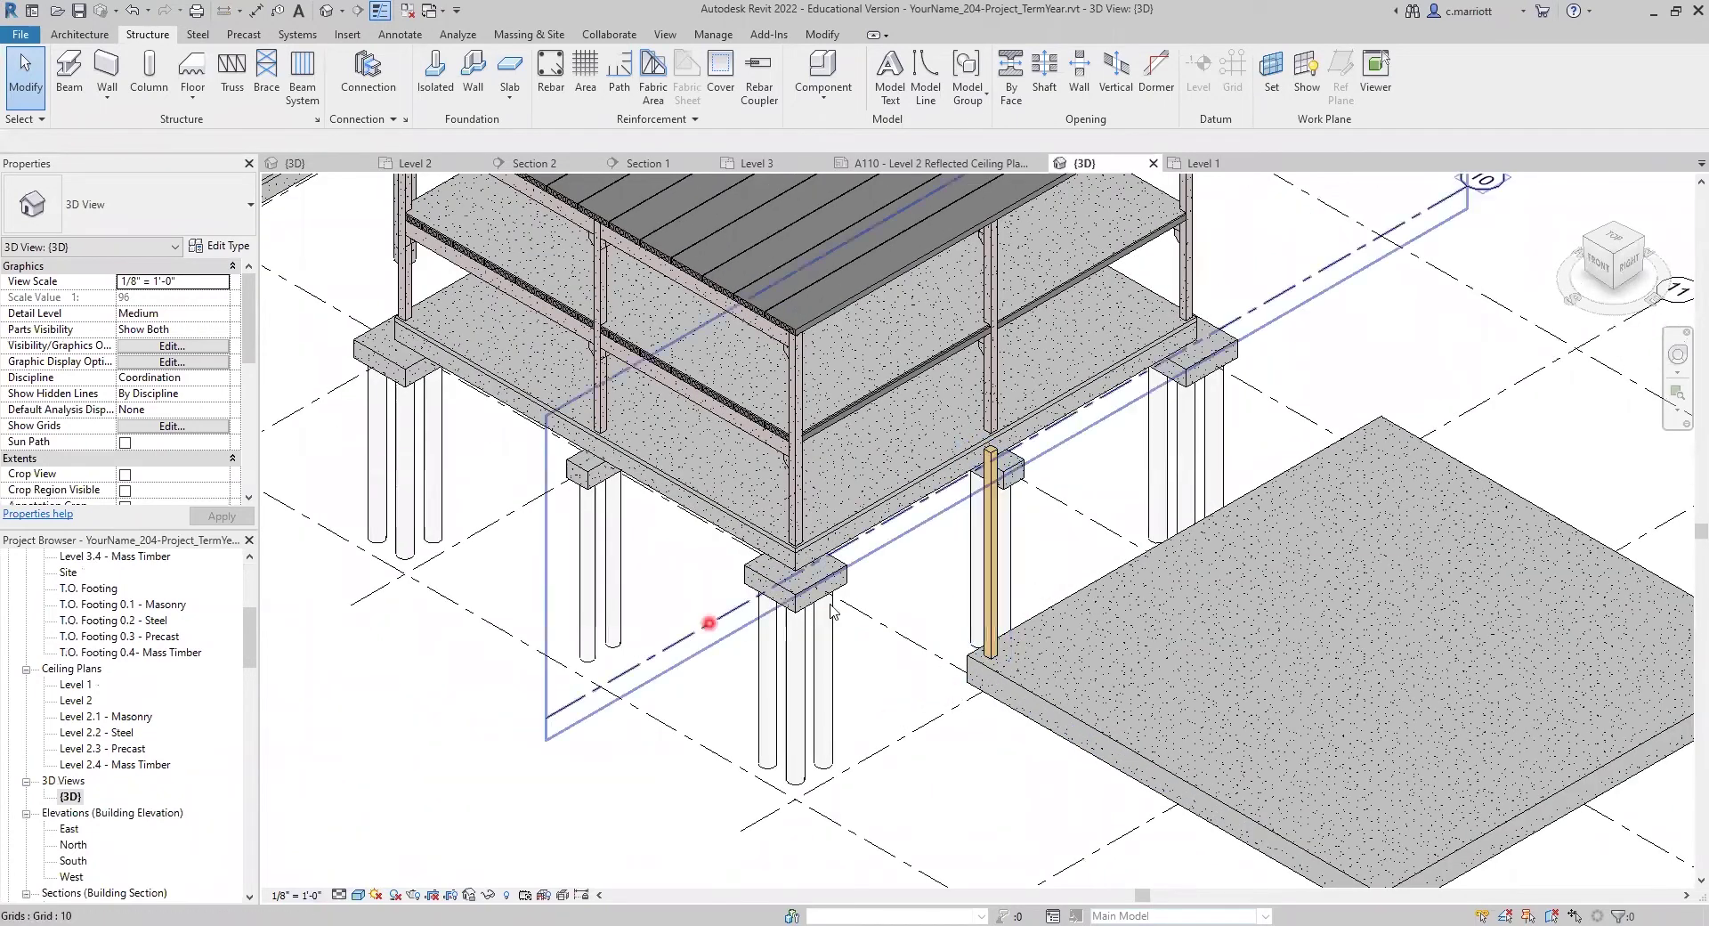
pyautogui.click(252, 585)
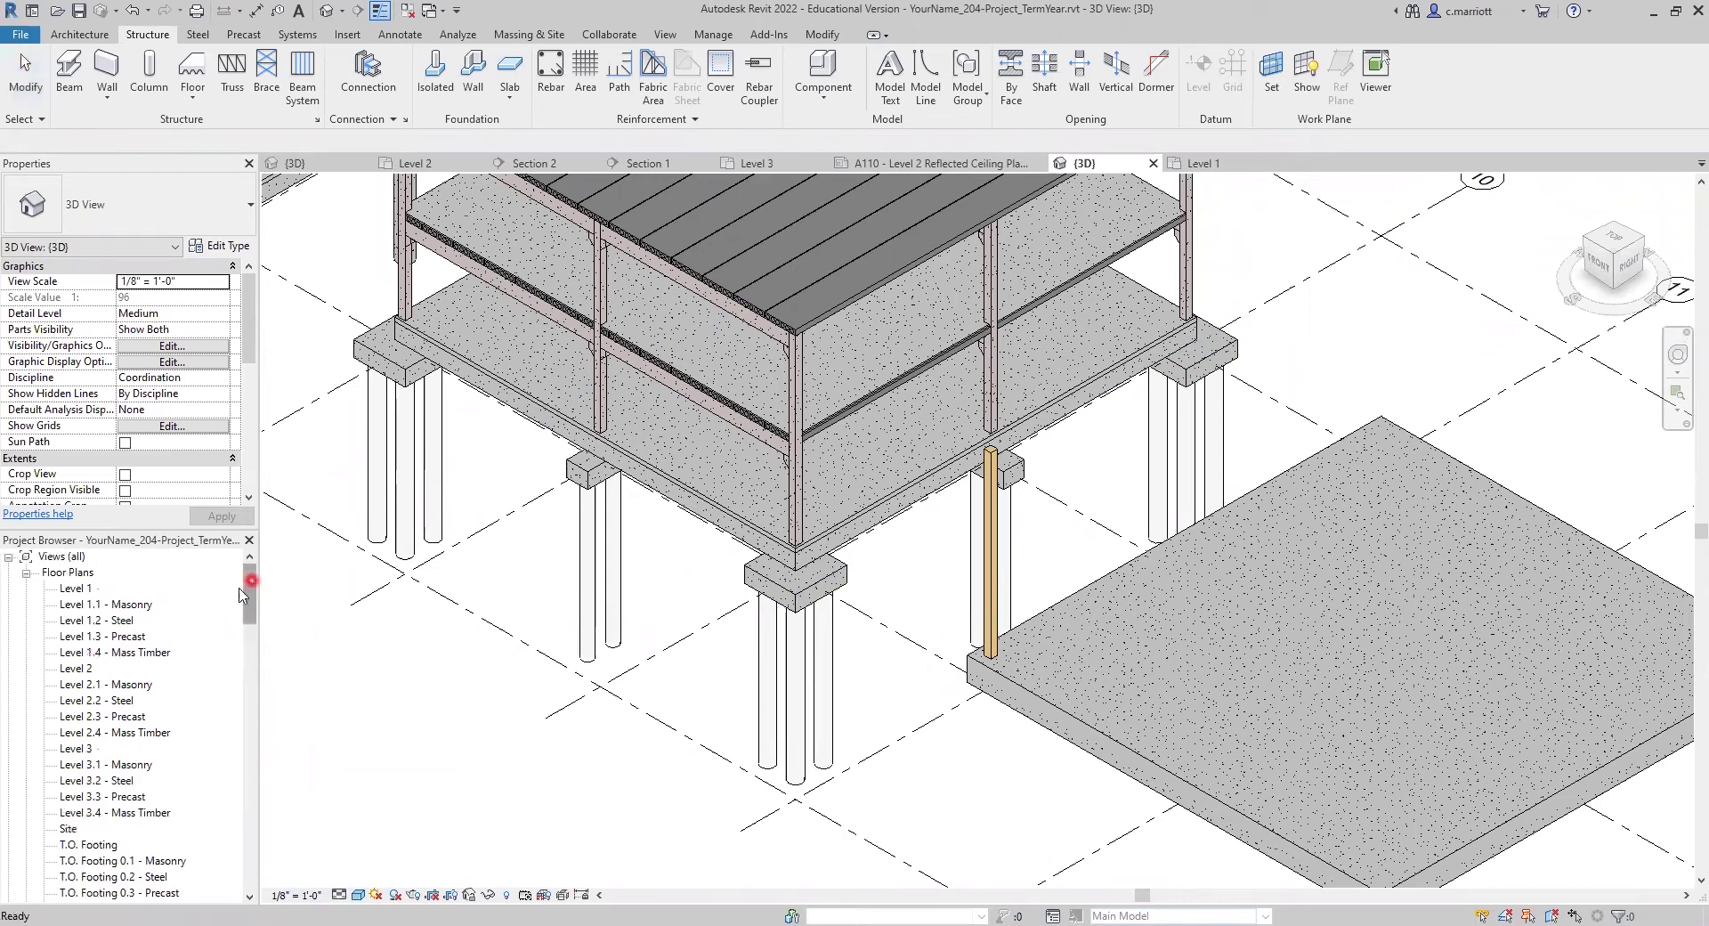
pyautogui.doubleClick(77, 588)
pyautogui.scroll(5, 950, 576)
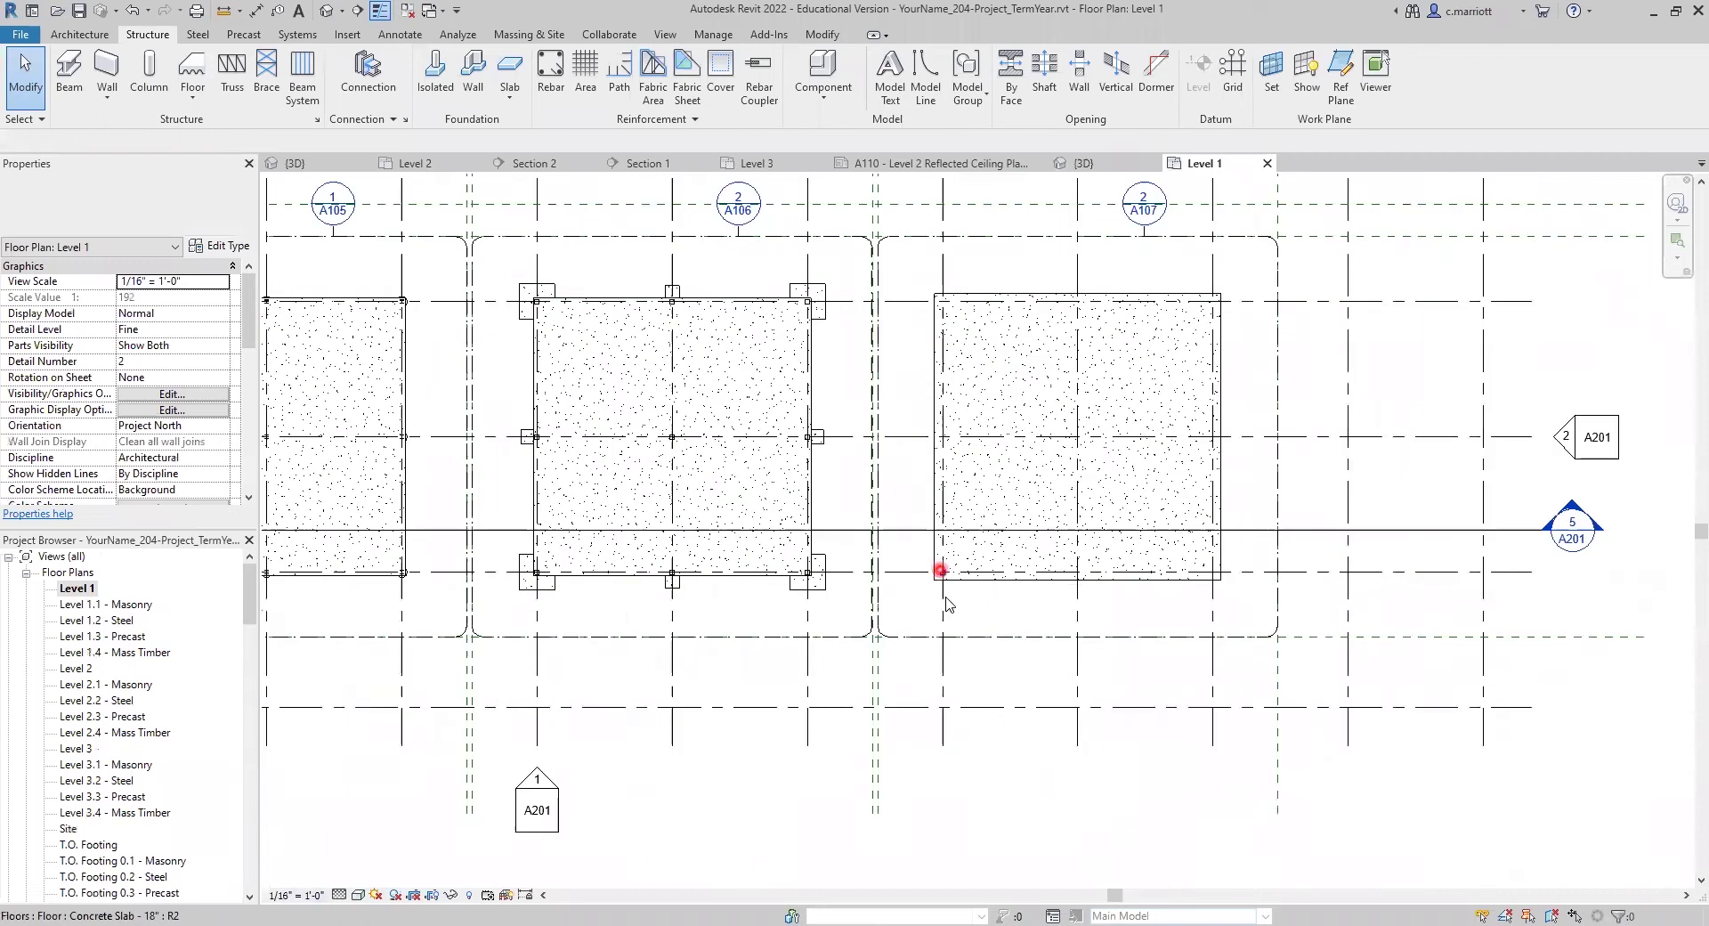
pyautogui.scroll(2, 944, 562)
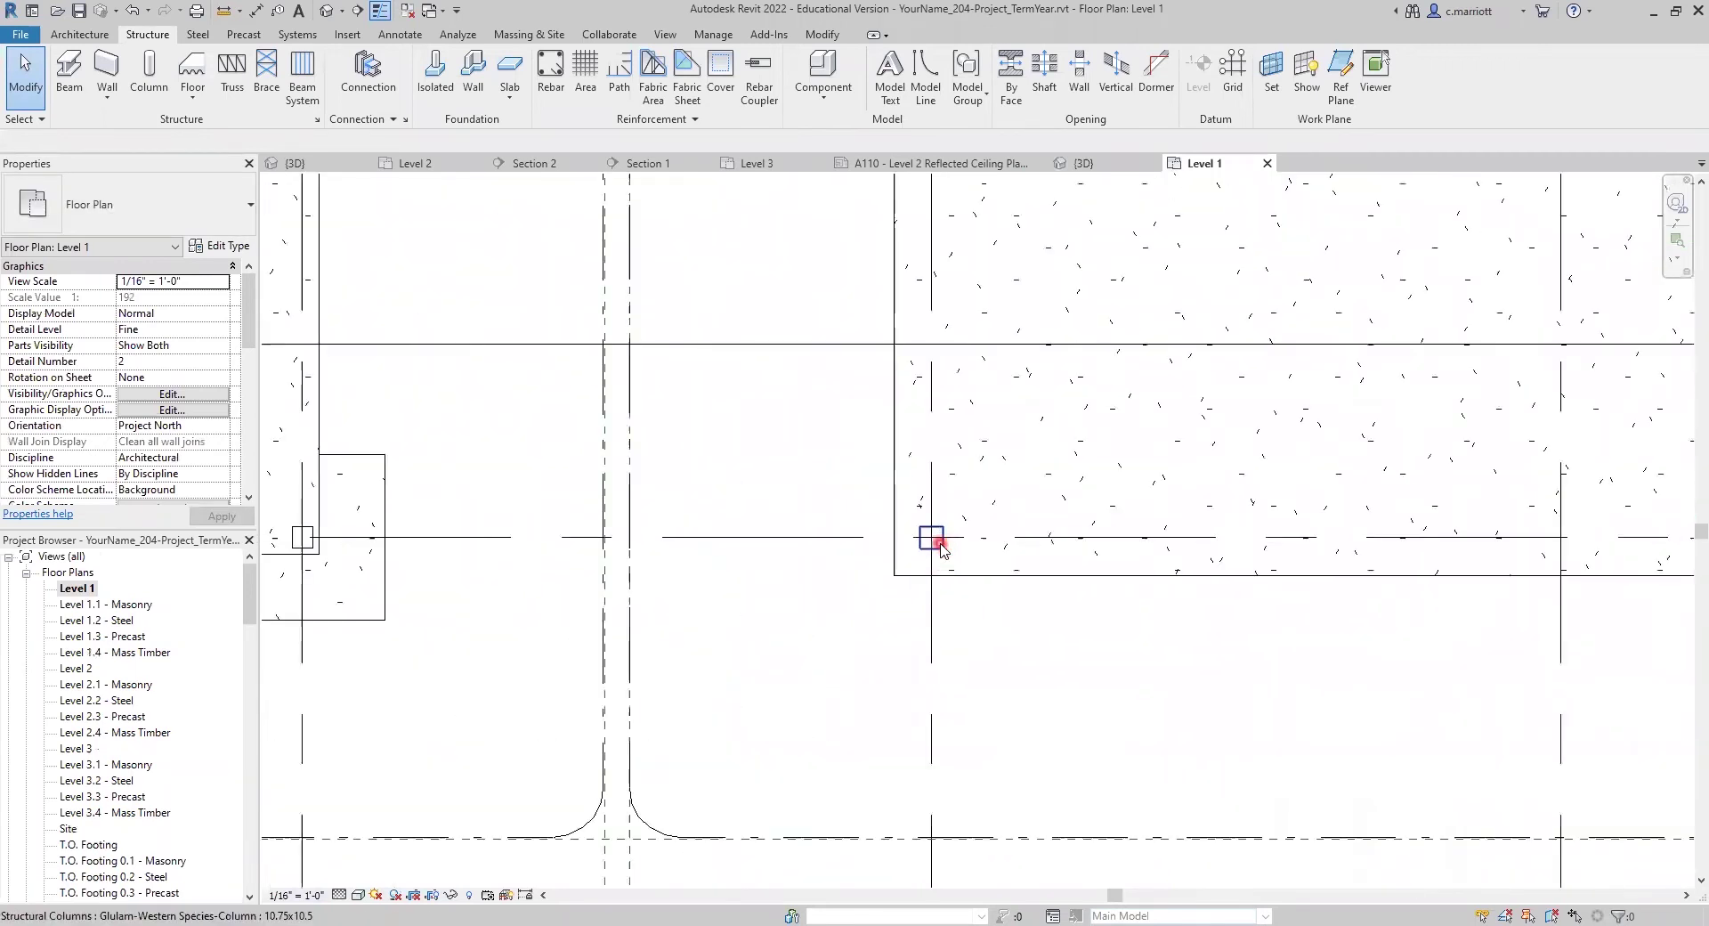
pyautogui.click(940, 547)
pyautogui.click(354, 105)
pyautogui.scroll(-3, 1023, 534)
pyautogui.click(973, 229)
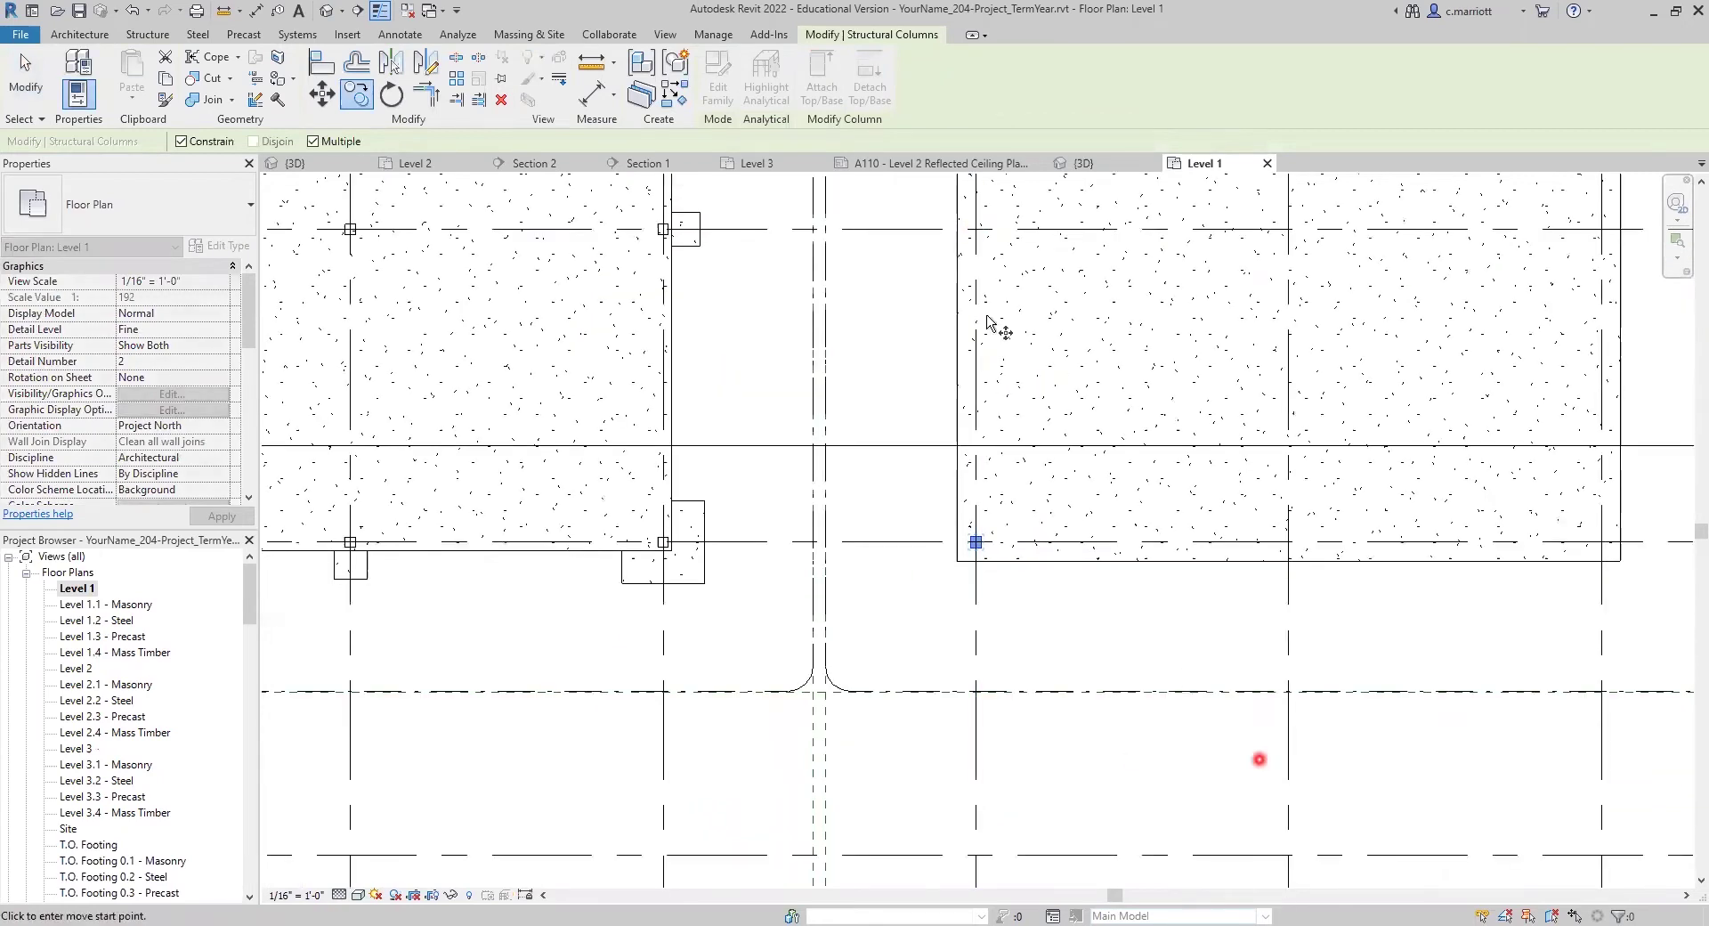
pyautogui.scroll(5, 992, 534)
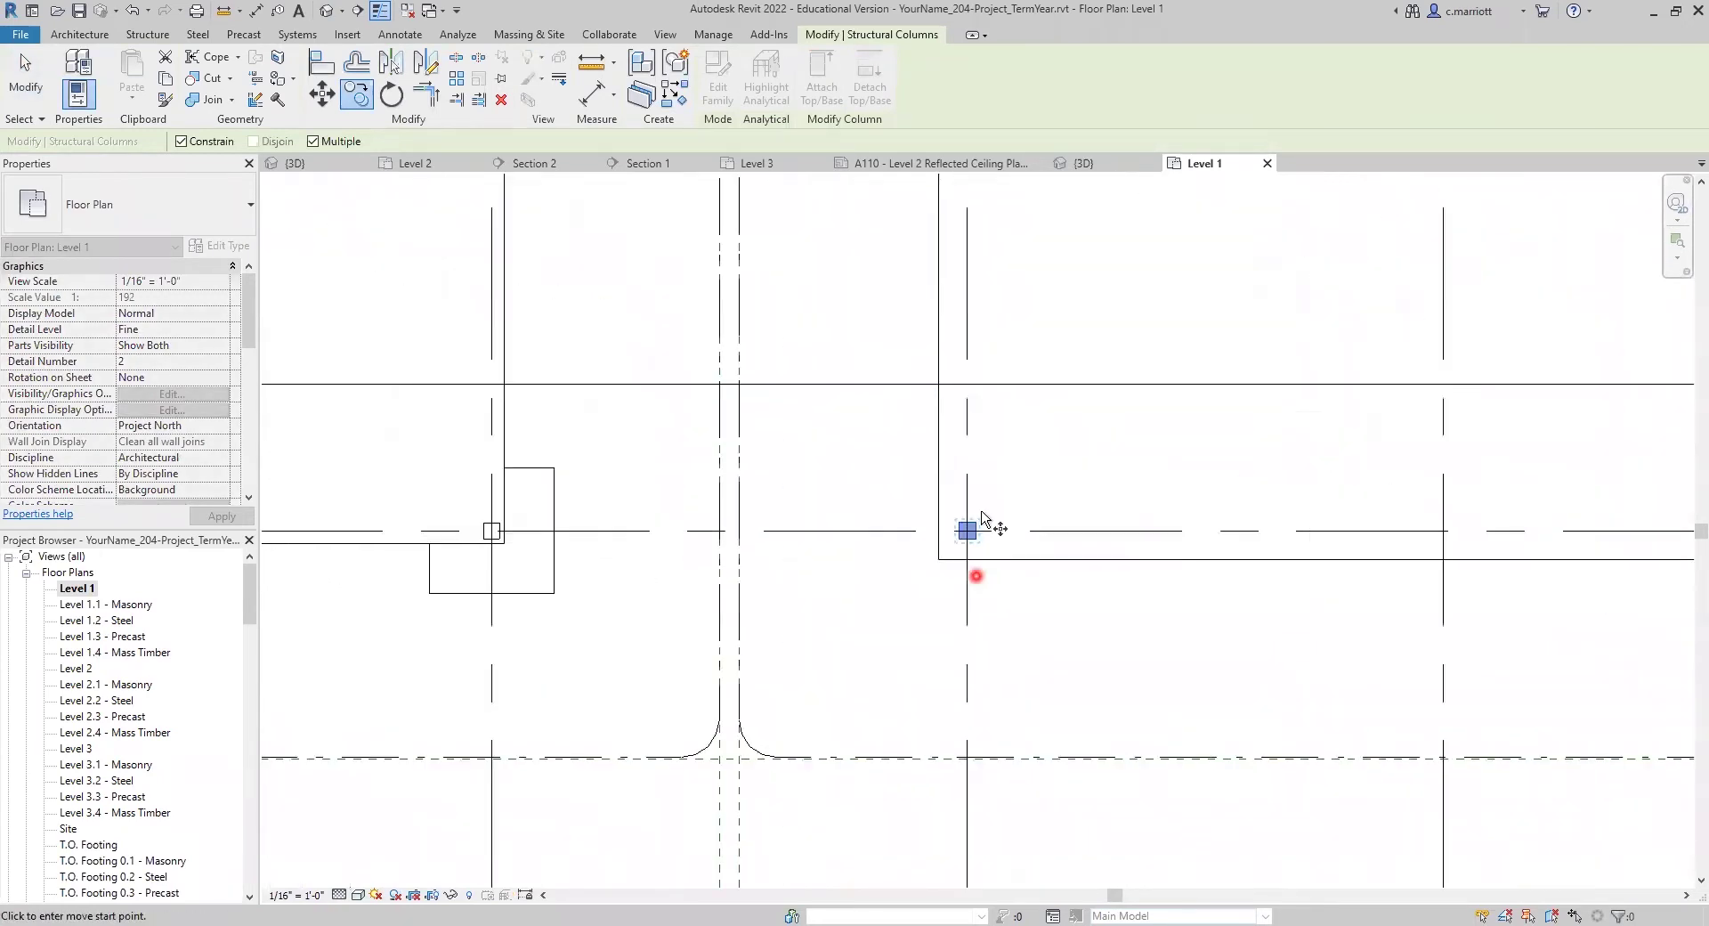
pyautogui.click(970, 518)
pyautogui.scroll(-4, 1191, 516)
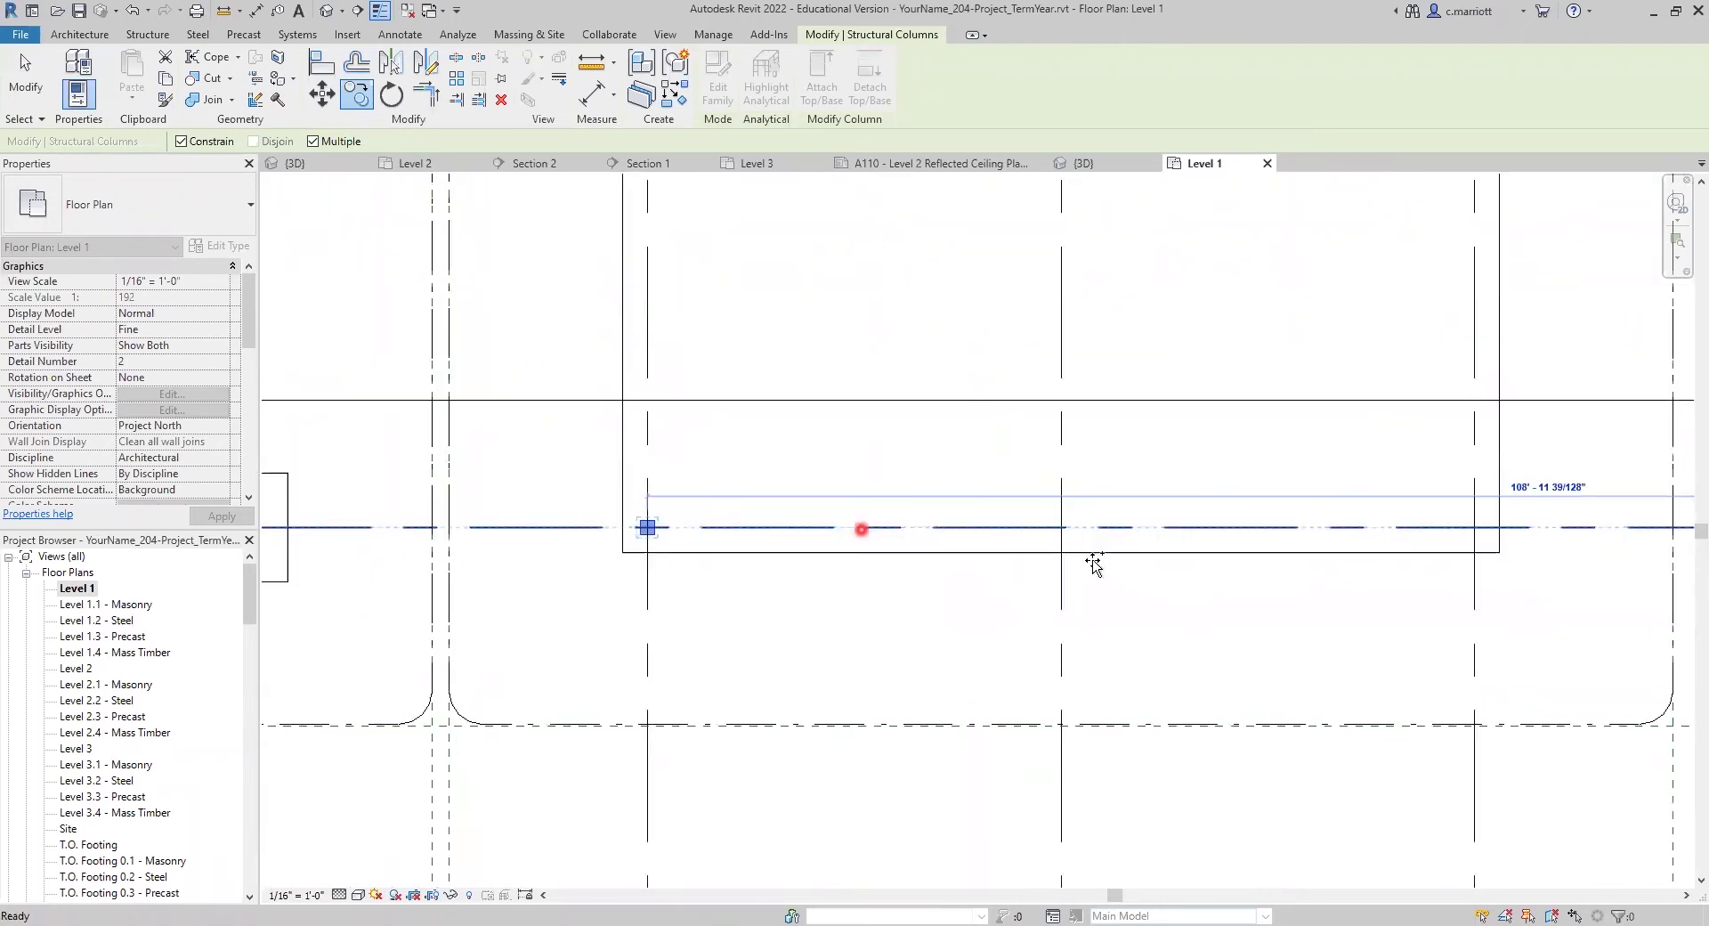
pyautogui.click(1059, 527)
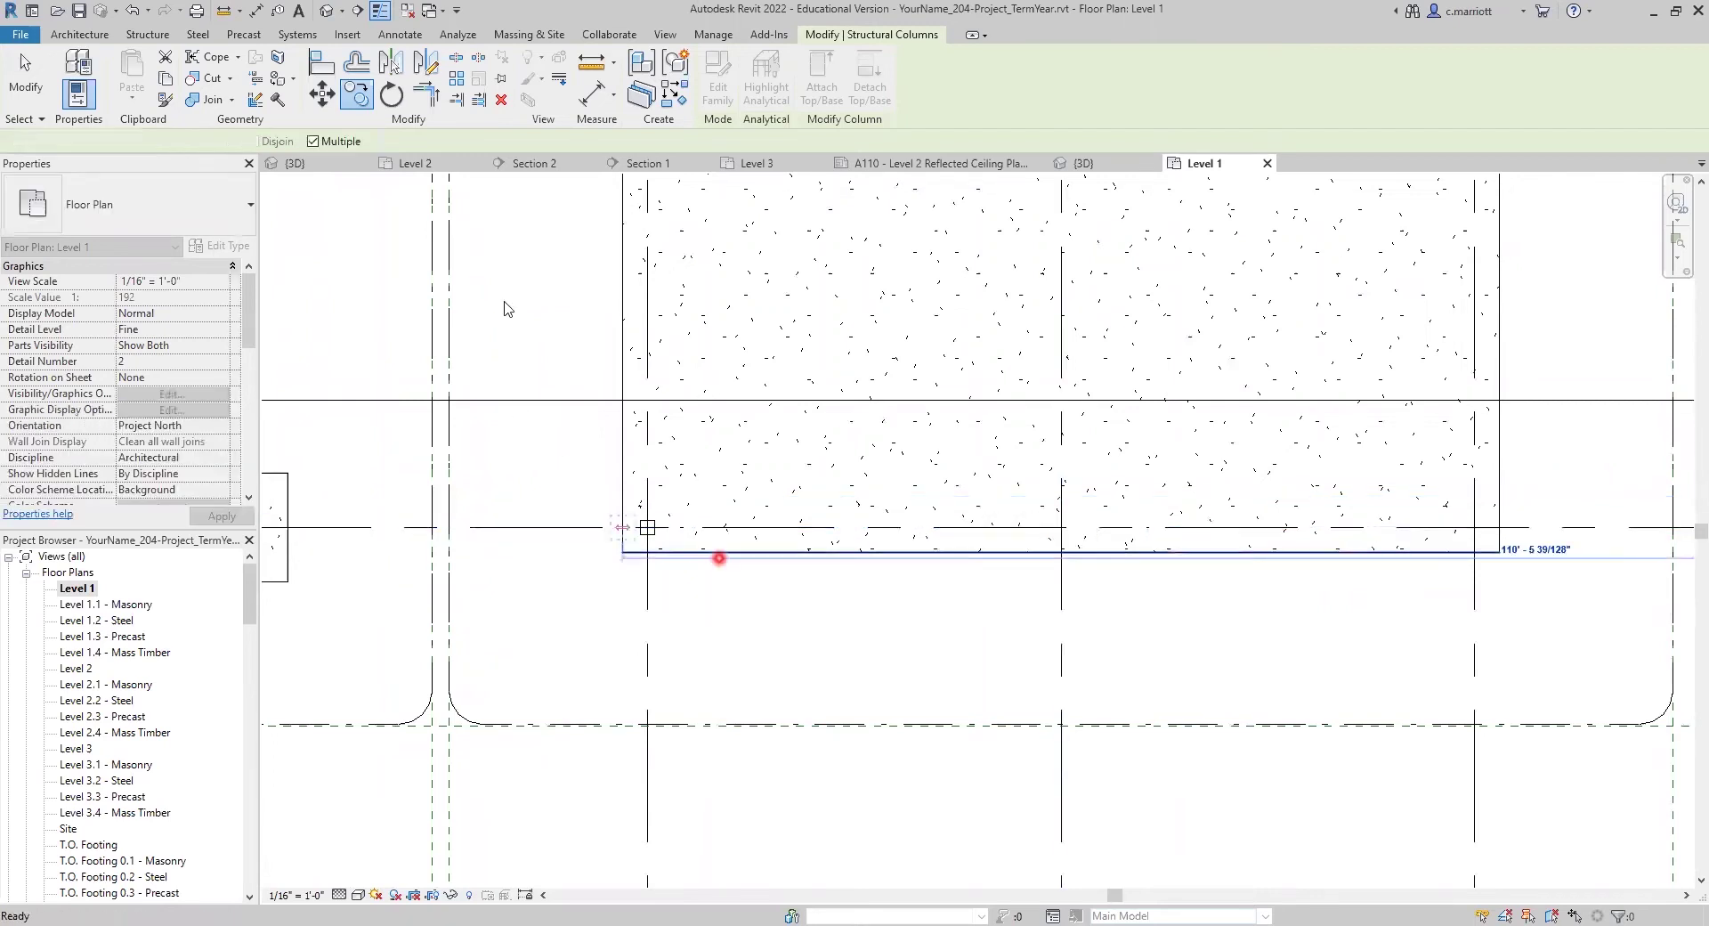
pyautogui.press('Escape')
pyautogui.press('Escape')
# Copy the glulam column at grids 11 and D twice in Multiple mode, 25' apart along grid D to grids 12 and 13.
pyautogui.click(649, 526)
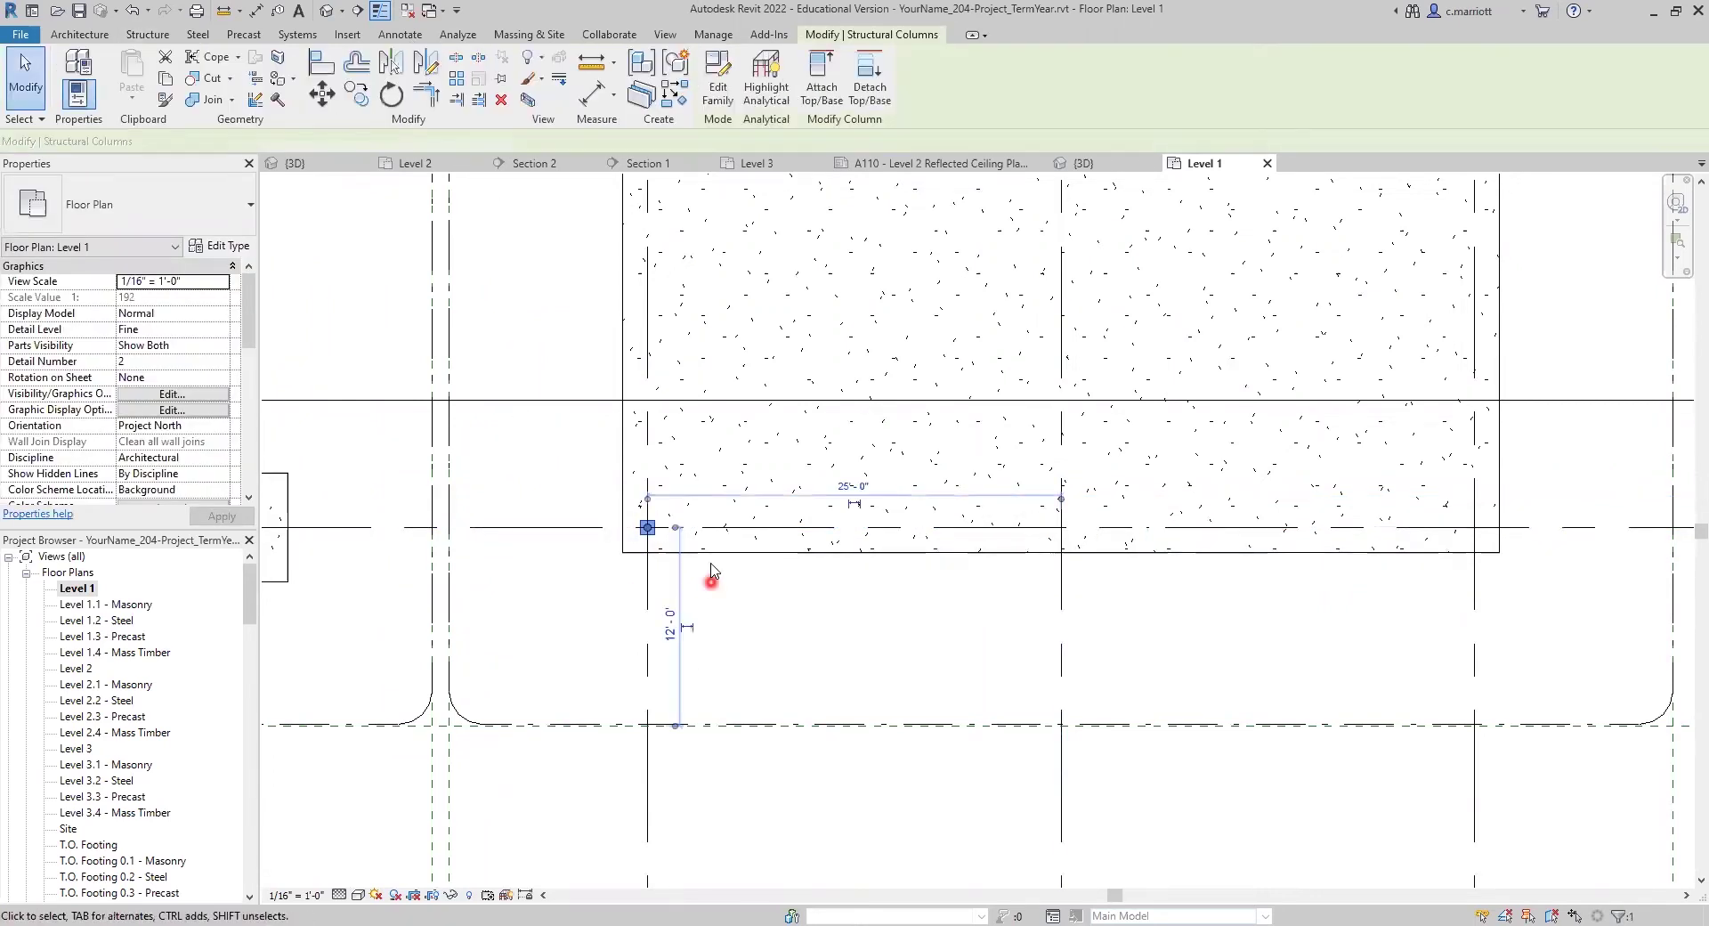
pyautogui.press('c')
pyautogui.press('o')
pyautogui.click(668, 534)
pyautogui.scroll(-4, 712, 570)
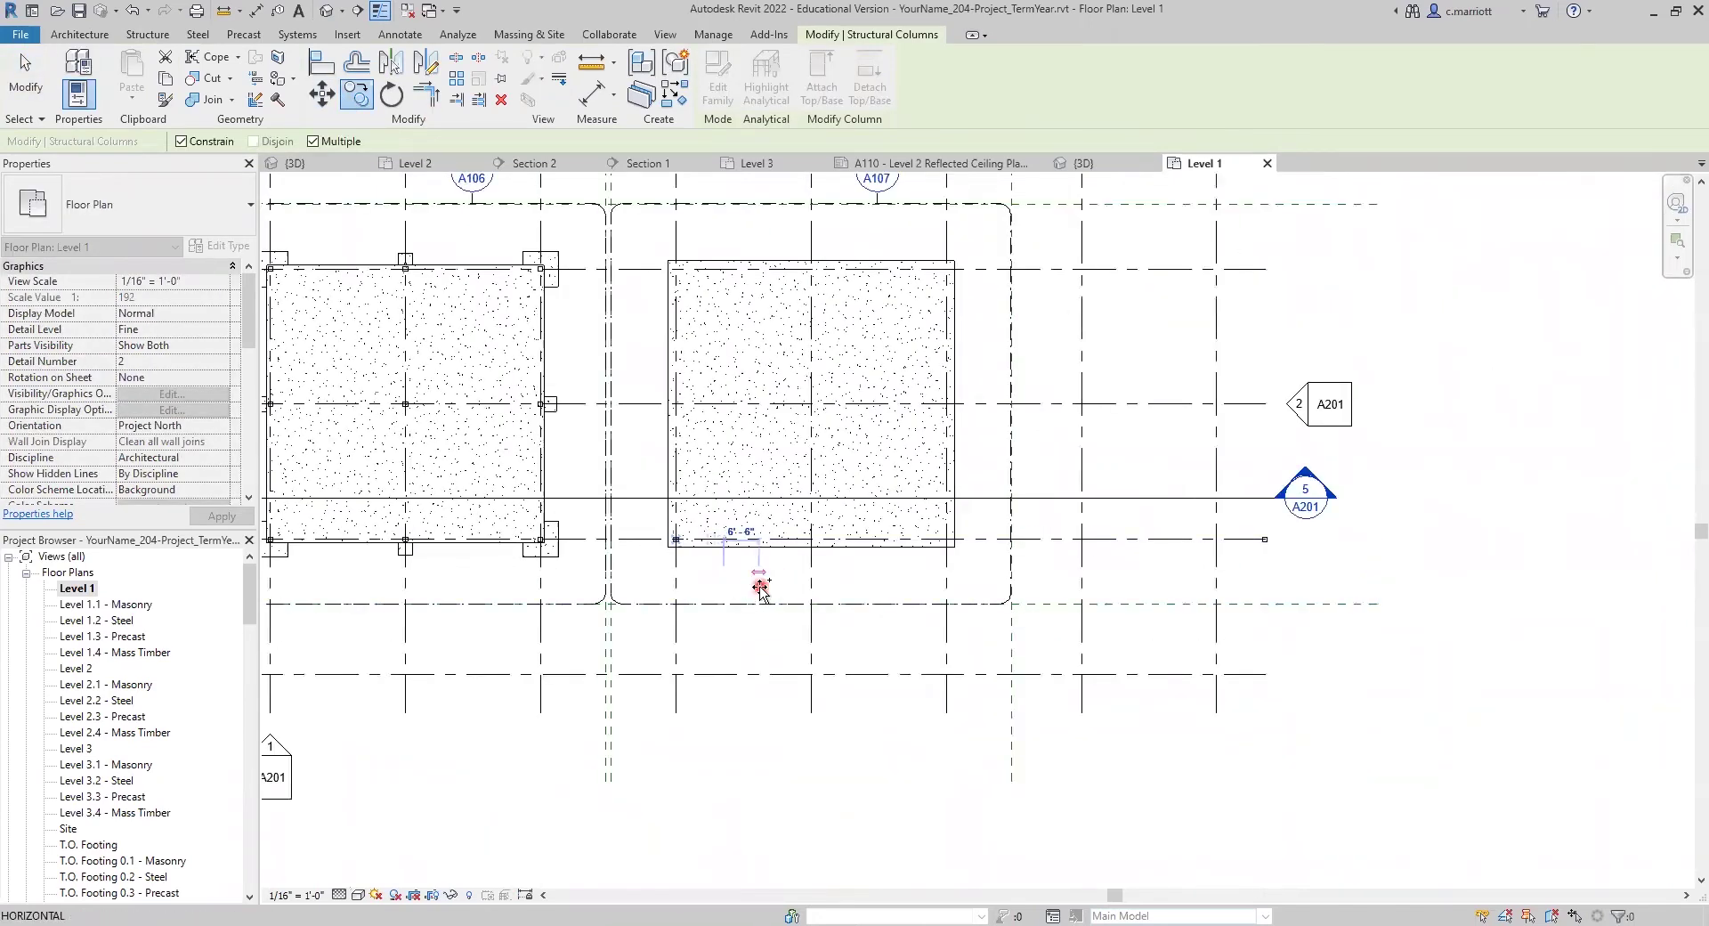
pyautogui.write('25')
pyautogui.press('Return')
pyautogui.write('25')
pyautogui.press('Return')
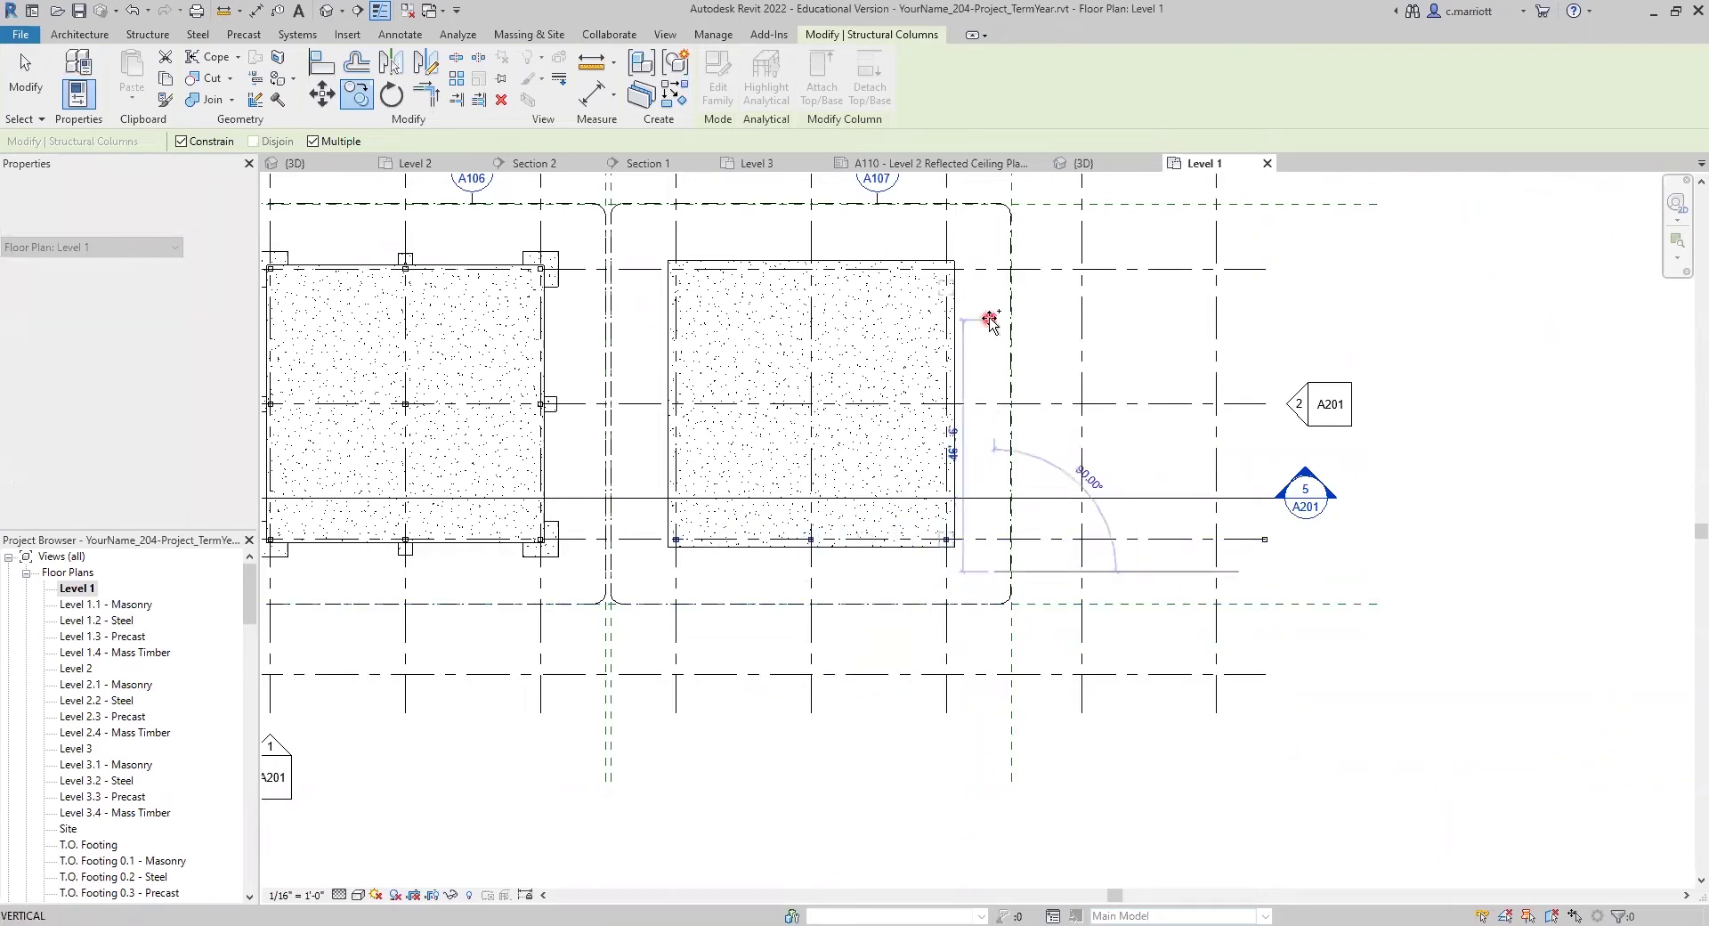
# Add two more column copies 25' apart along grid 13, at grids C and B.
pyautogui.write('25')
pyautogui.press('Return')
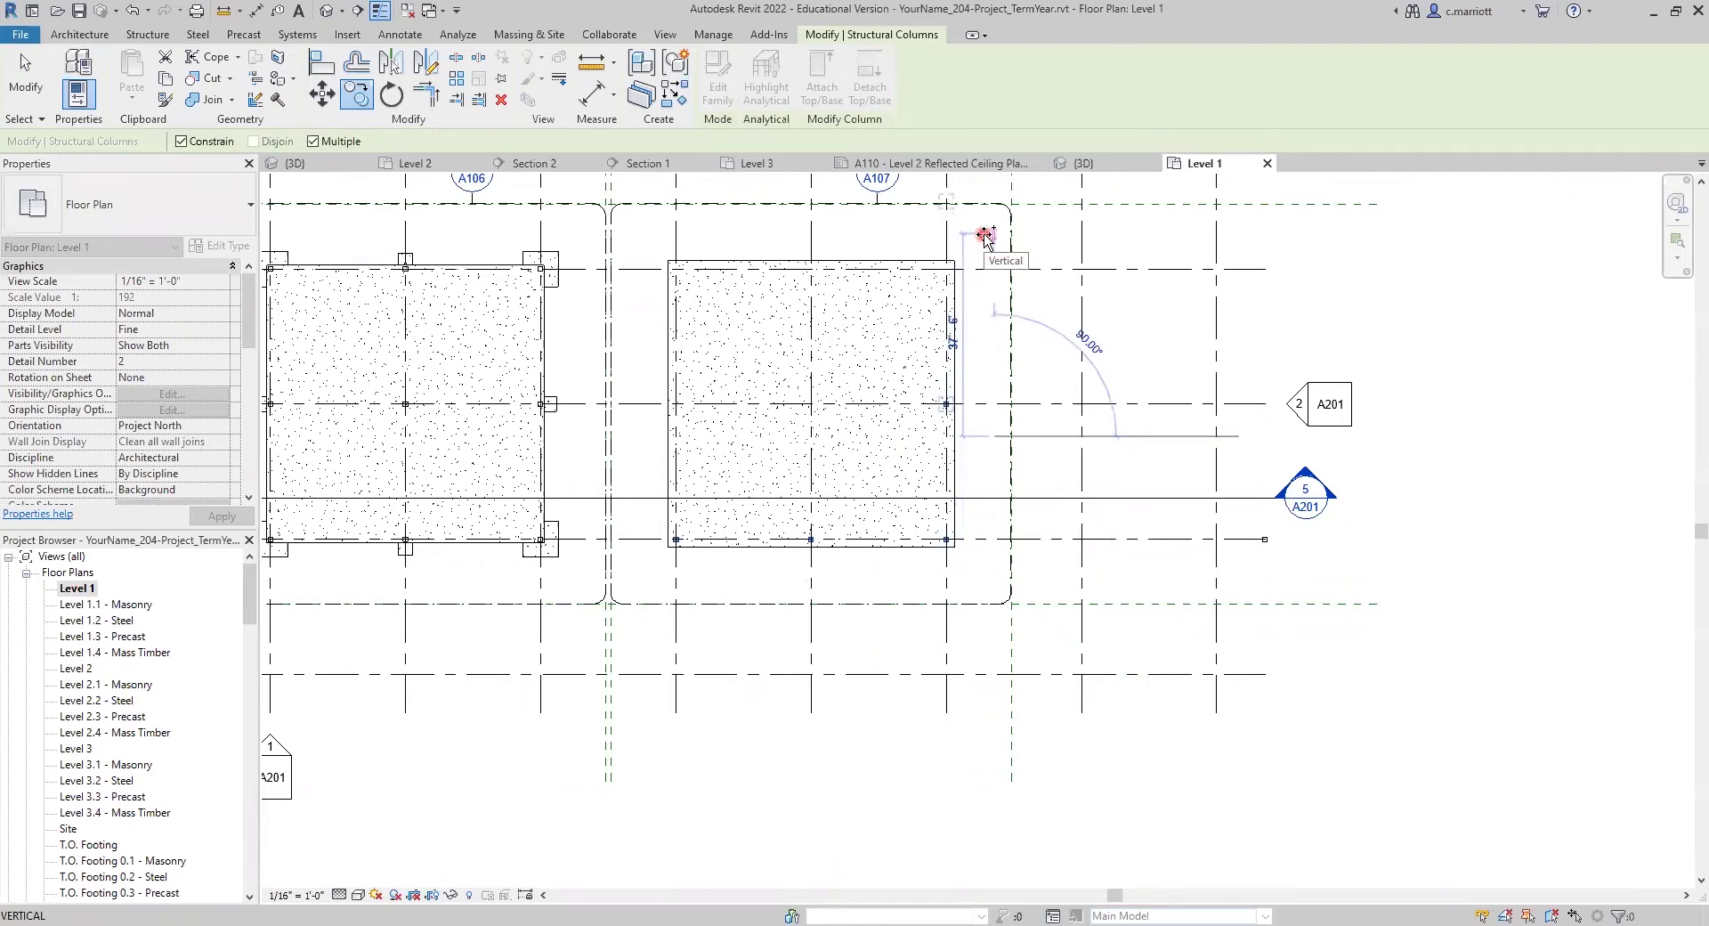
pyautogui.write('25')
pyautogui.press('Return')
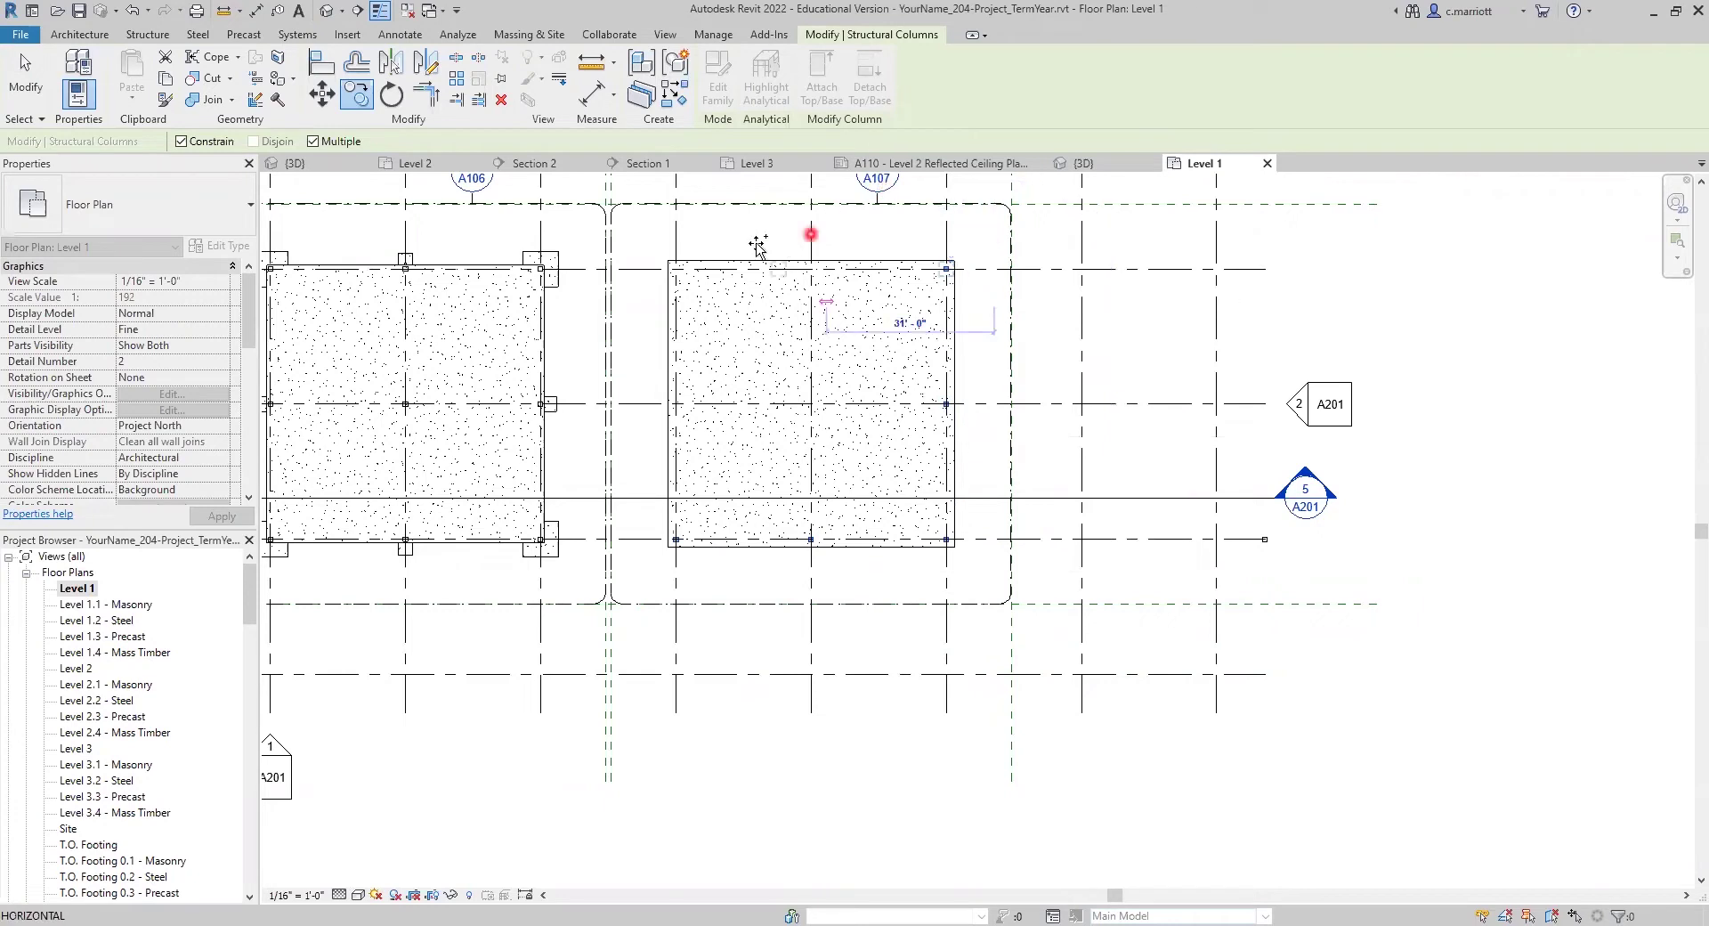
# Complete the 3-by-3 column layout with 25' copies on grids 12 and 11 at rows B and C, and end the copying.
pyautogui.write("25'")
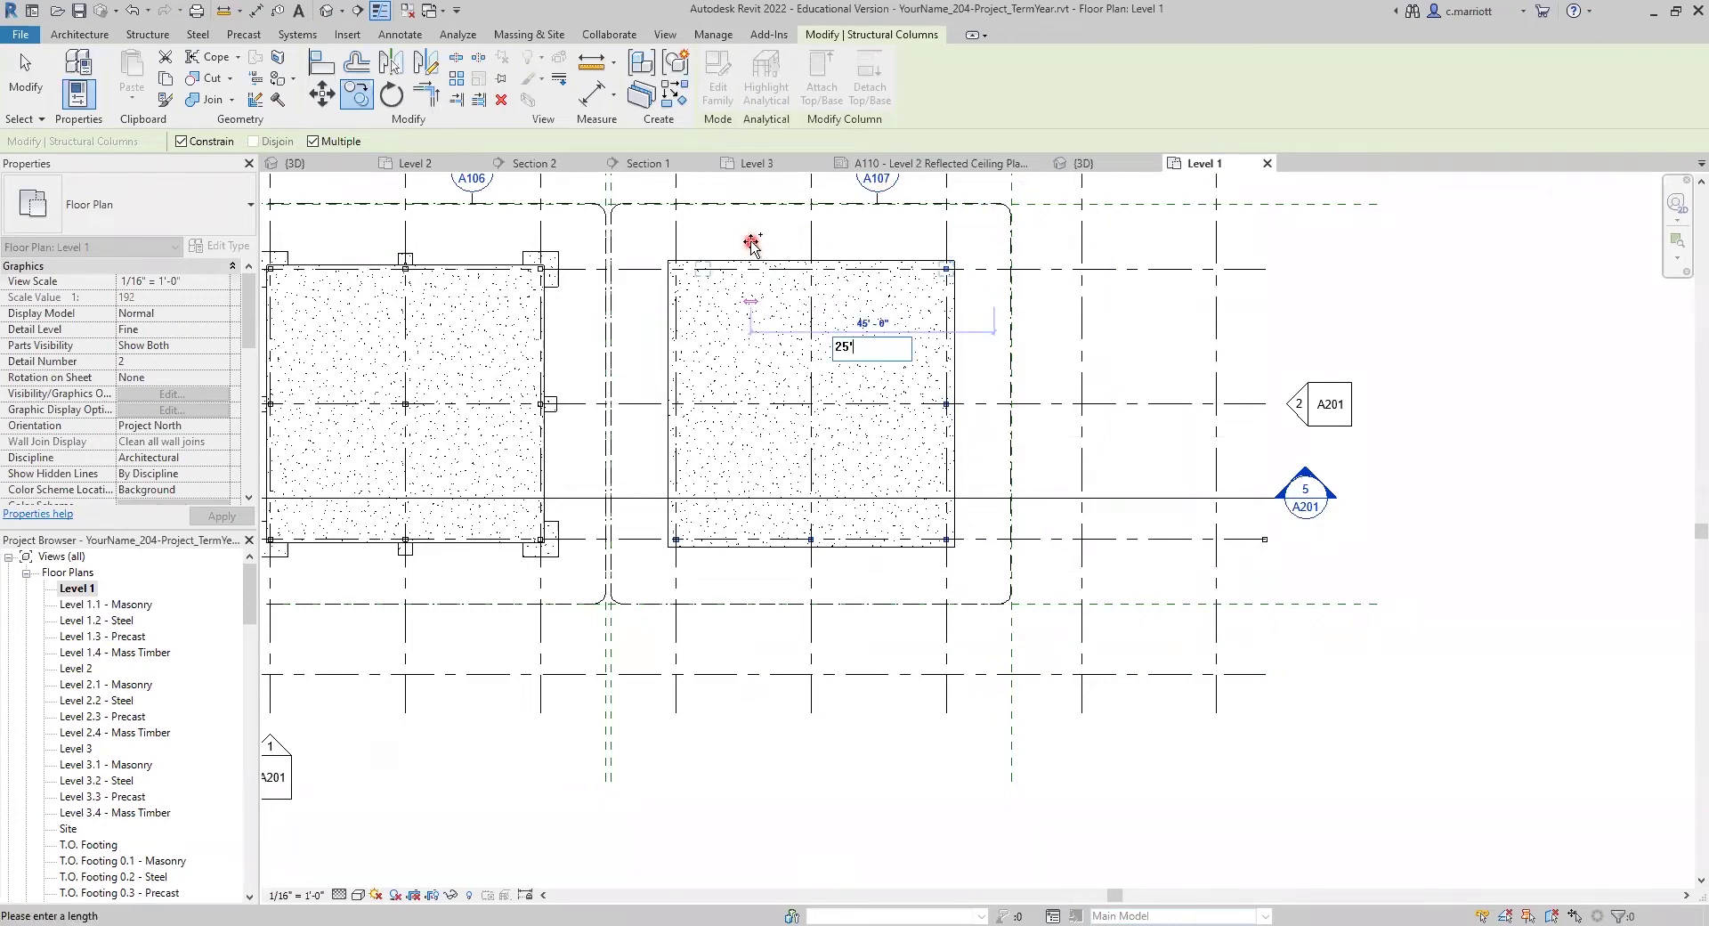
pyautogui.press('Return')
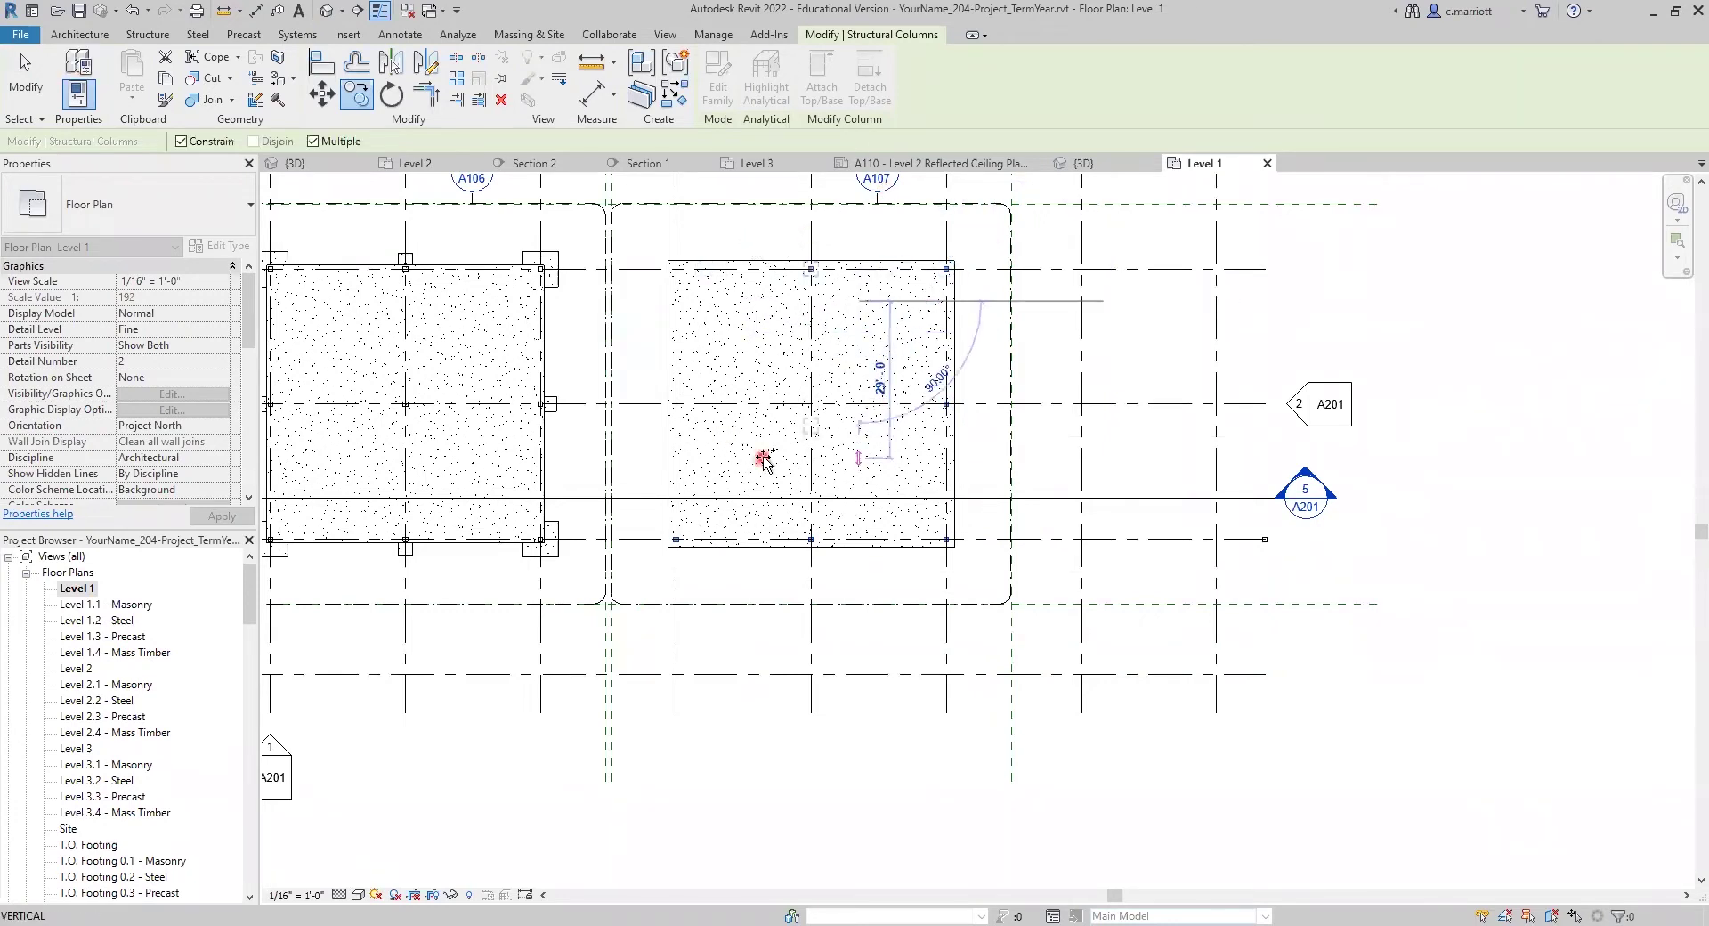
pyautogui.write('25')
pyautogui.press('Return')
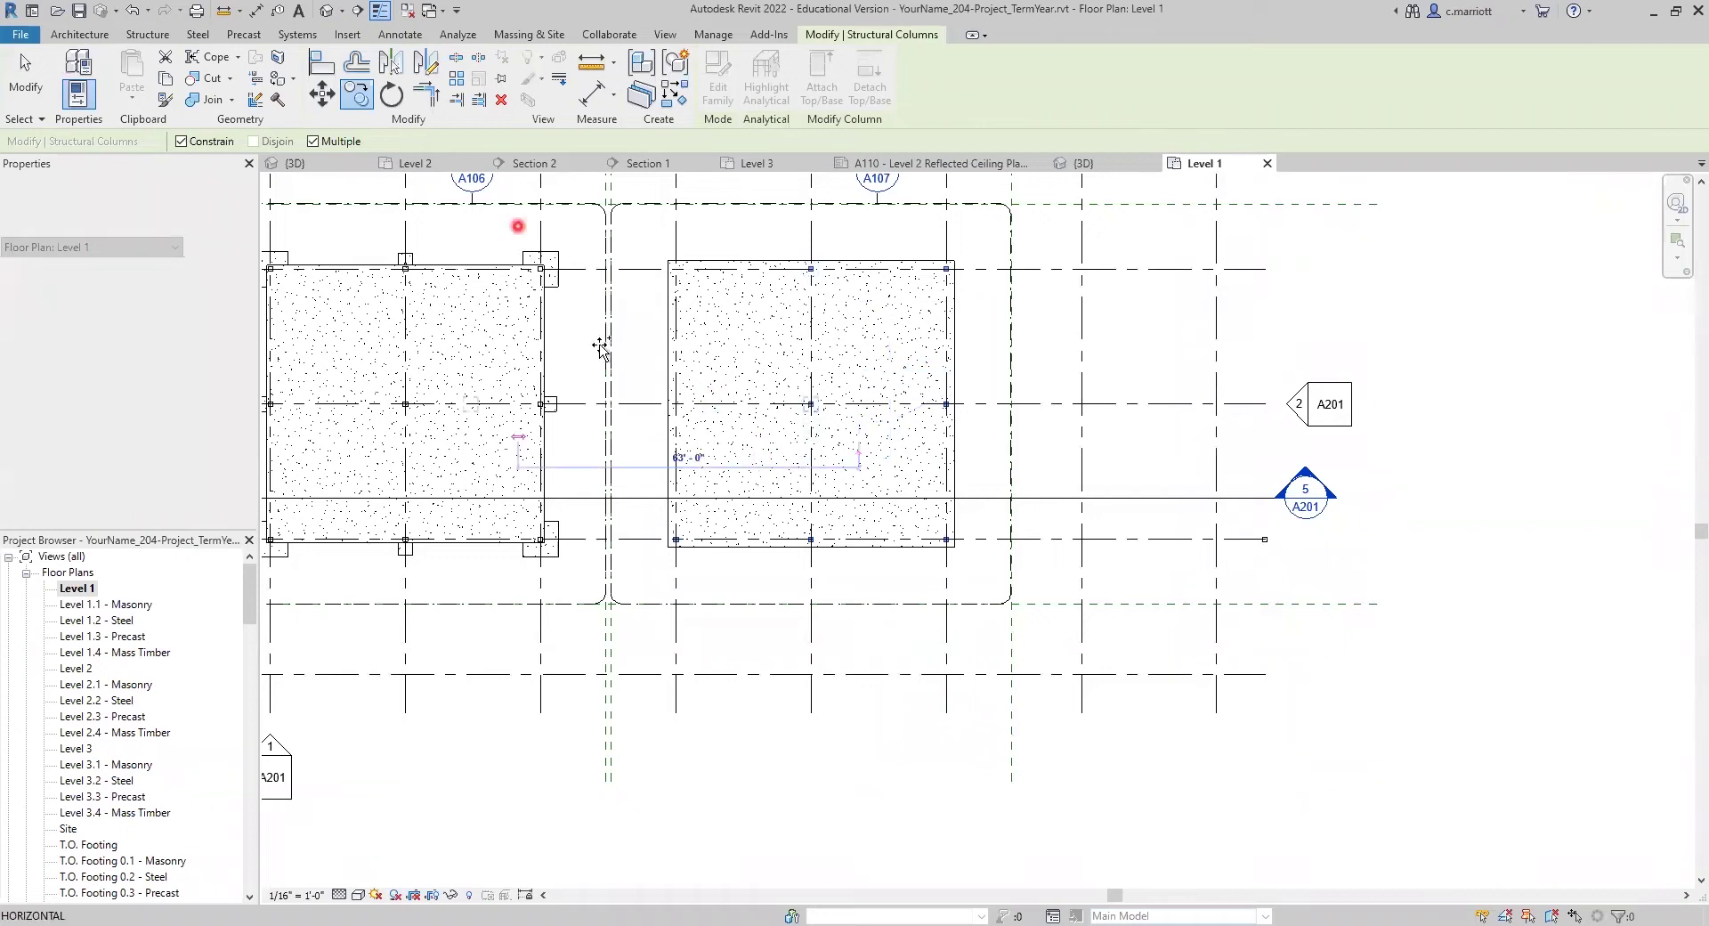
pyautogui.write('25')
pyautogui.press('Return')
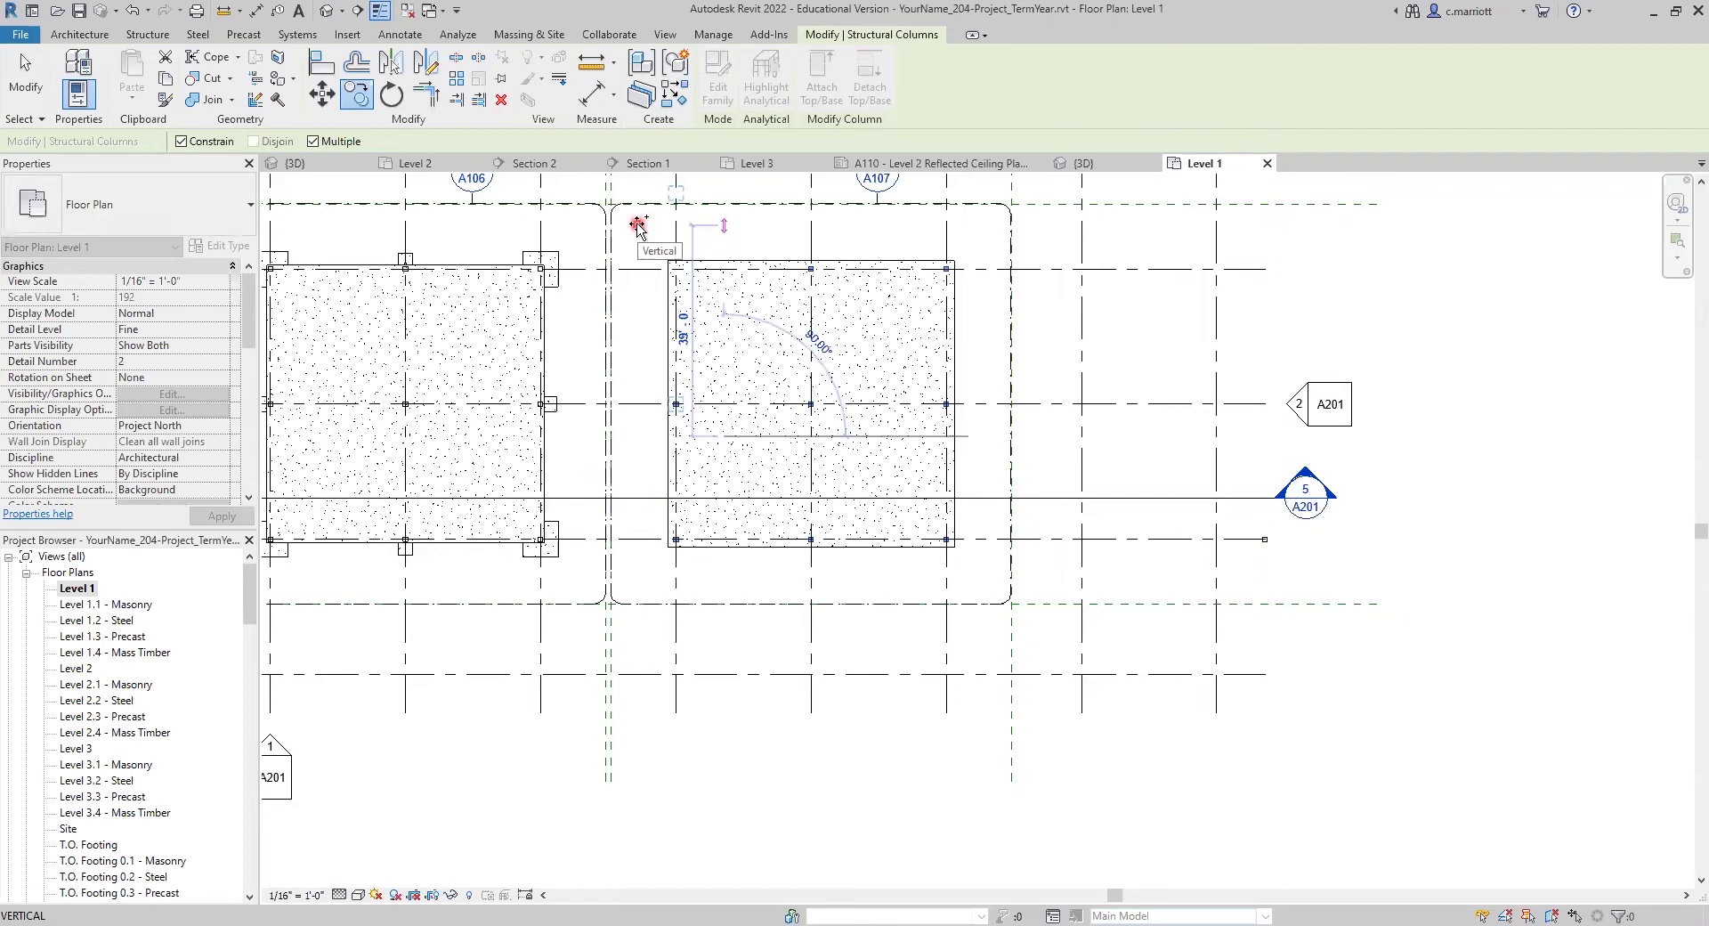
pyautogui.press('Escape')
pyautogui.press('Escape')
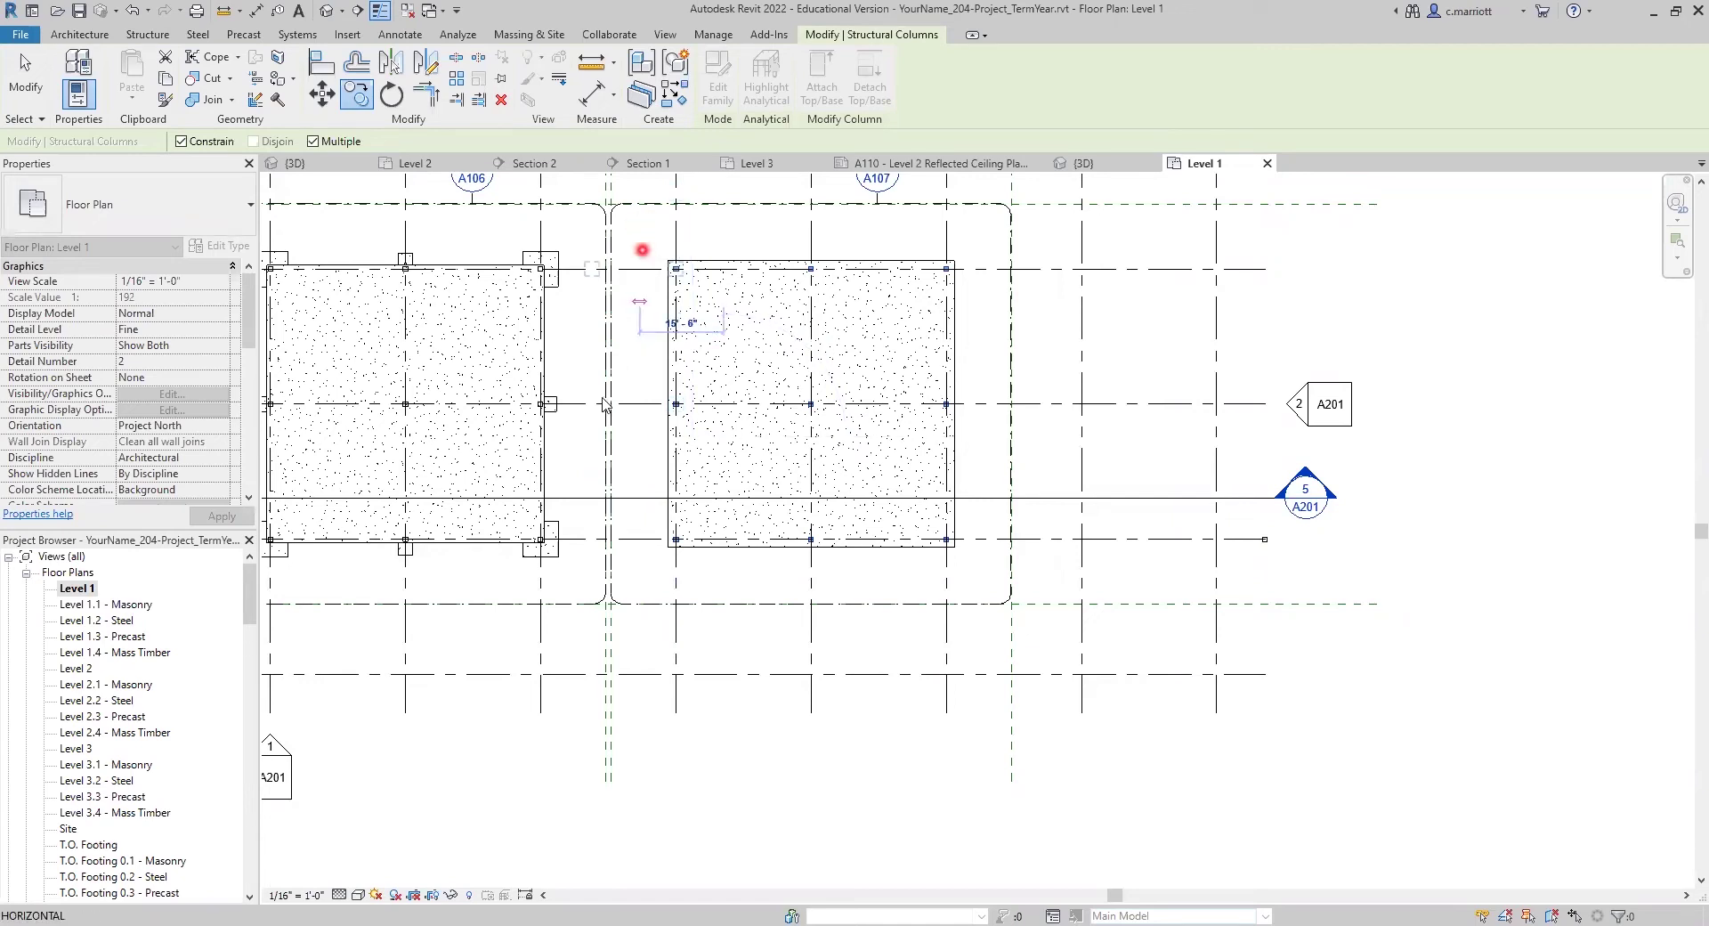
# Open the Section Looking North view and examine how the glulam columns on grids 11 to 13 meet Levels 1 and 3.
pyautogui.scroll(-6, 107, 836)
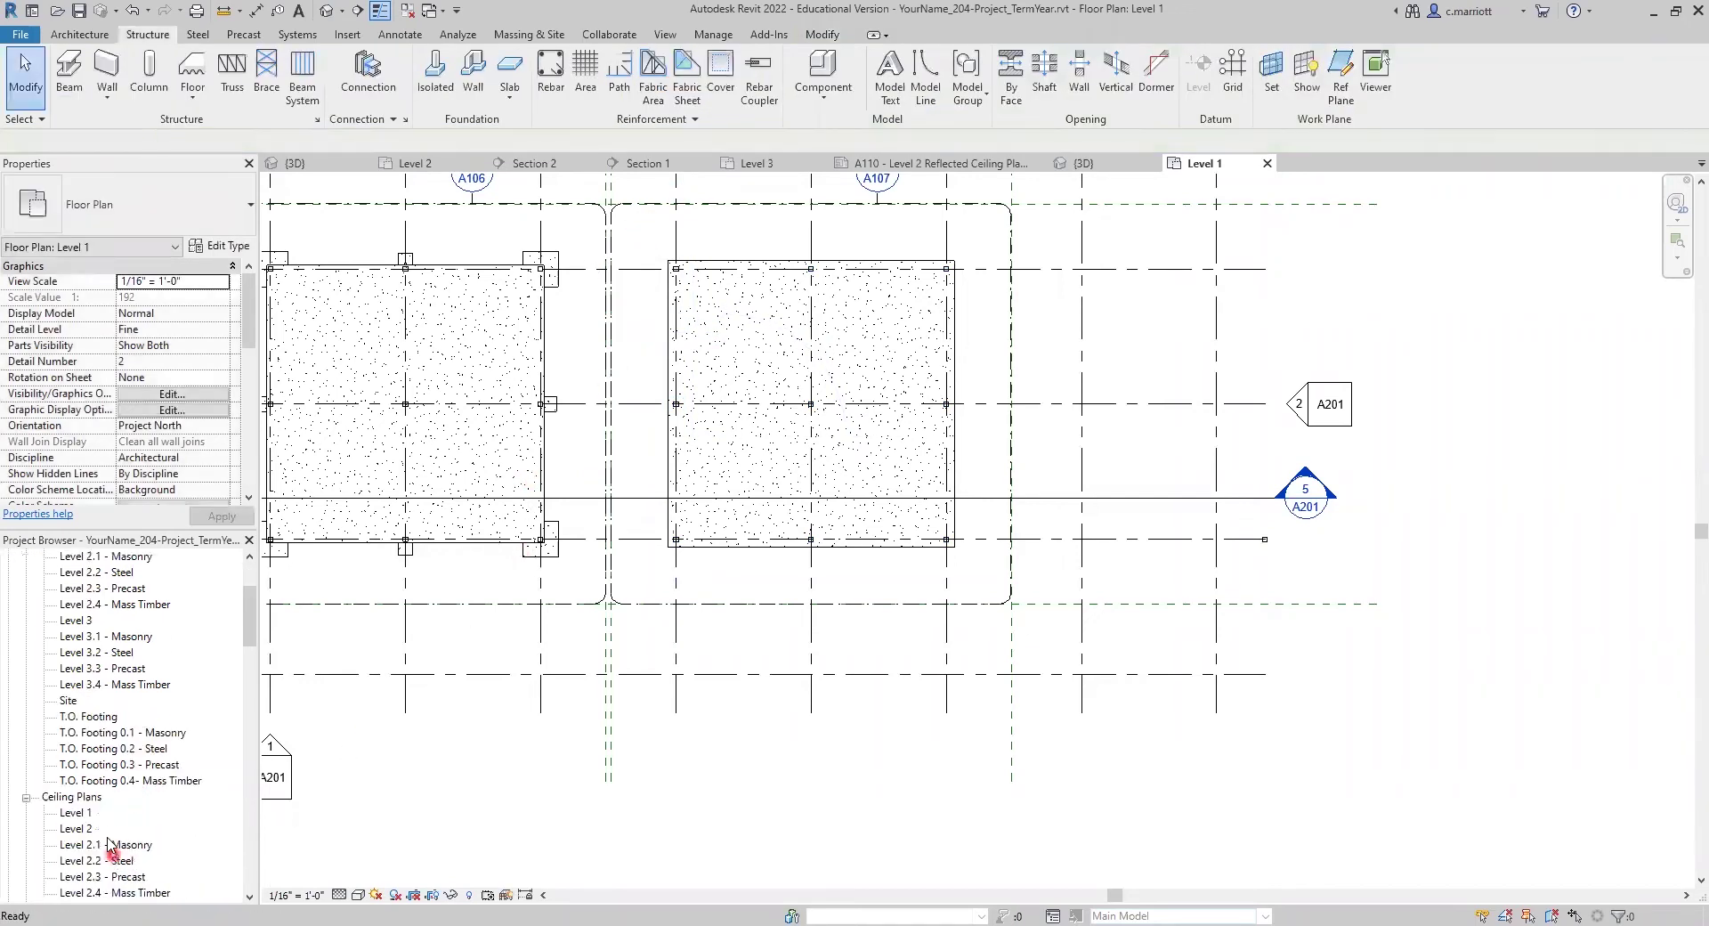
pyautogui.scroll(-2, 89, 854)
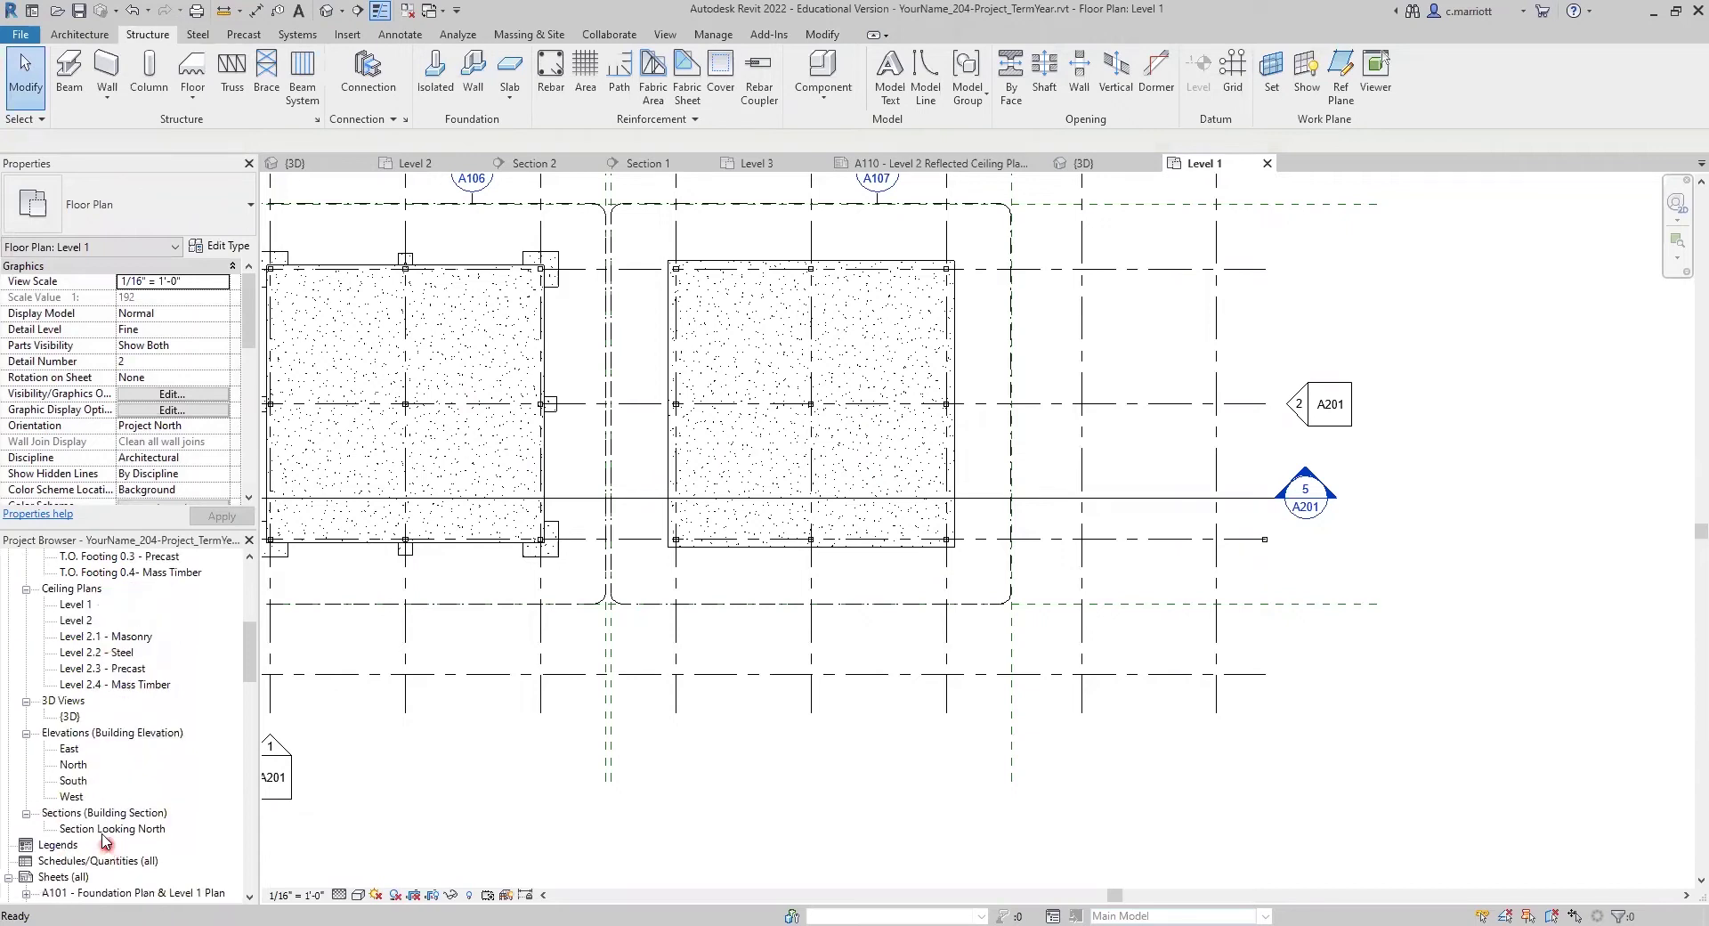
pyautogui.doubleClick(81, 829)
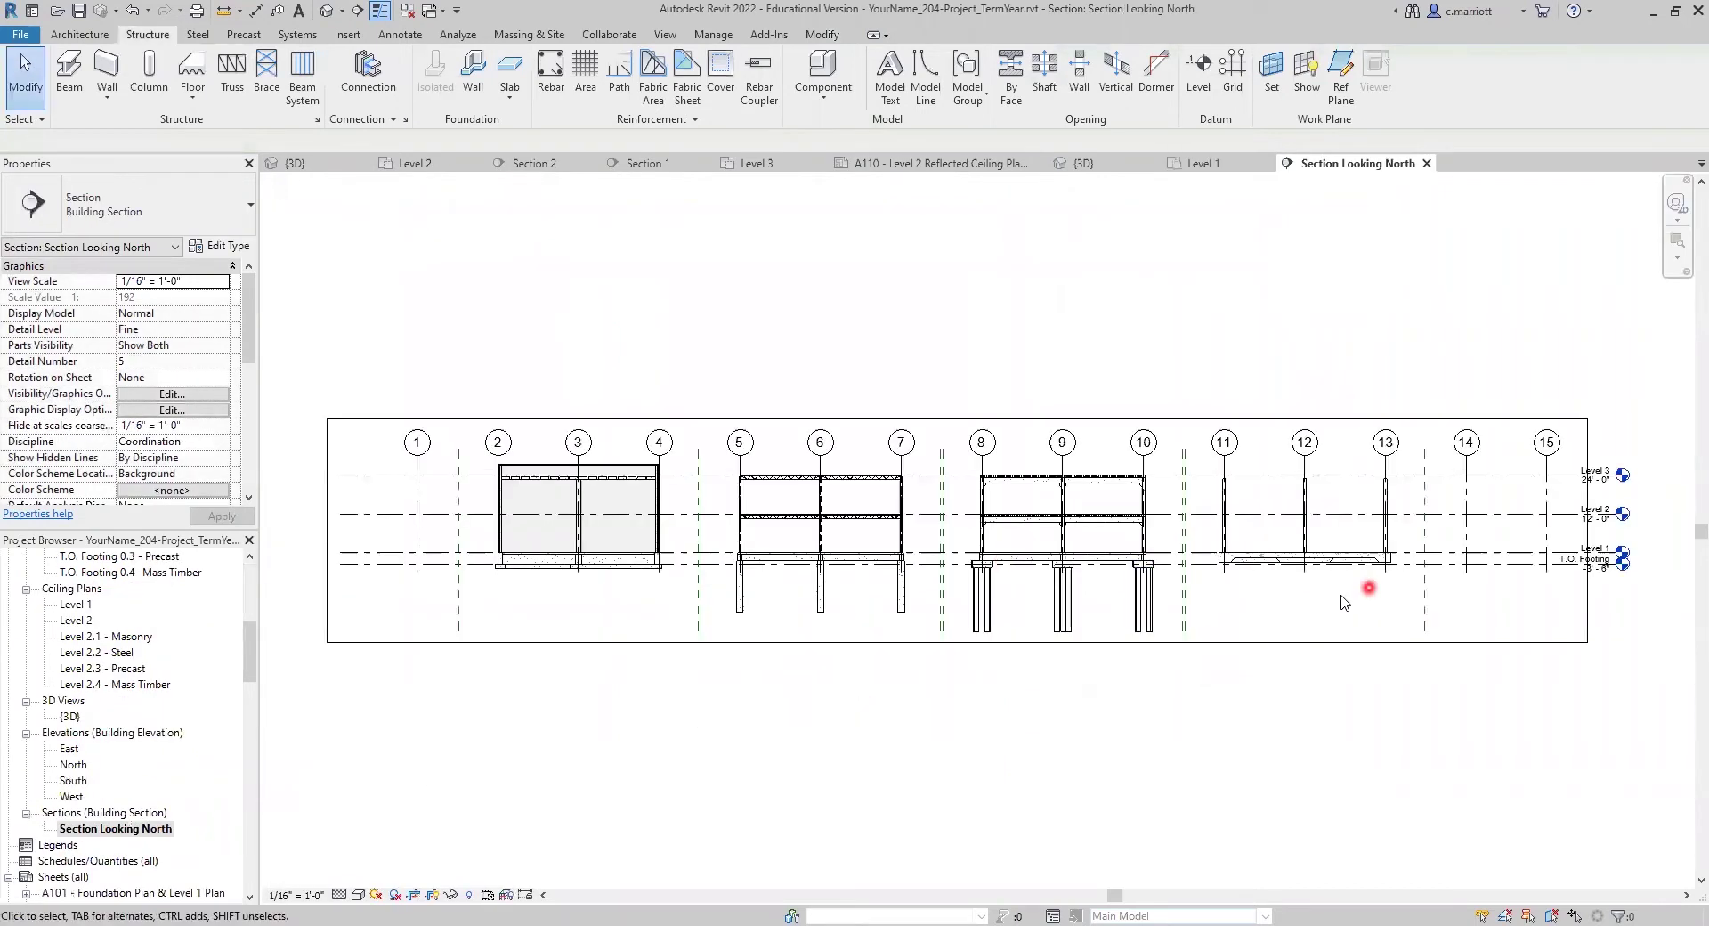
pyautogui.scroll(6, 1135, 614)
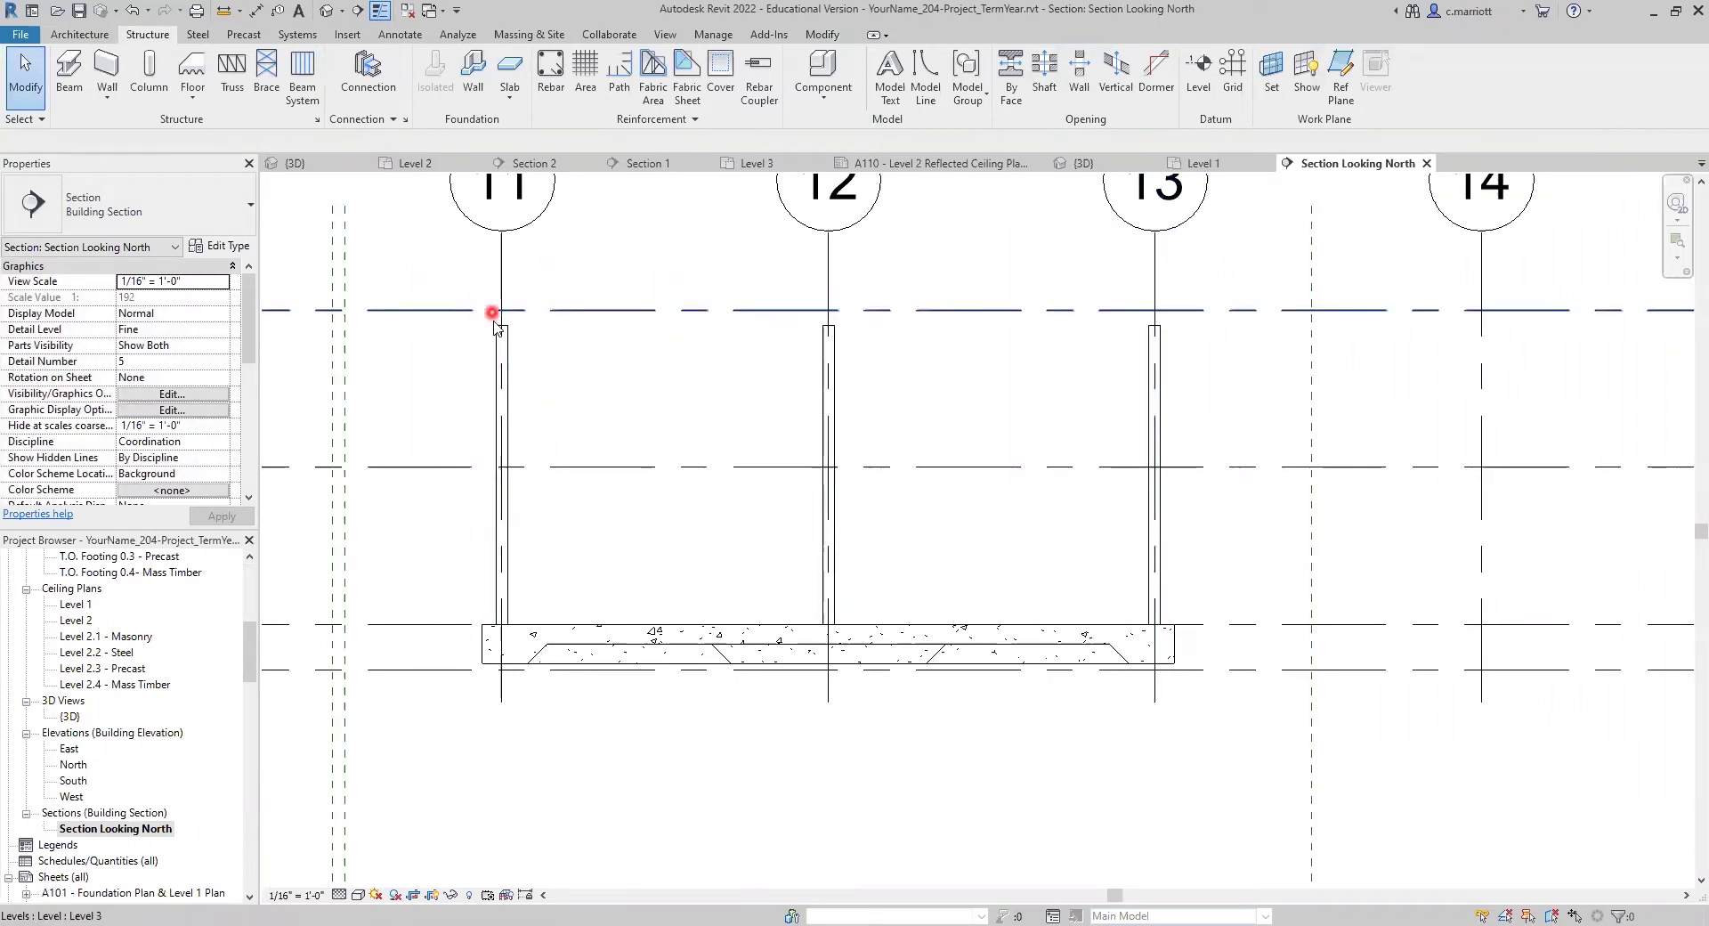
pyautogui.scroll(3, 533, 440)
pyautogui.scroll(-7, 534, 442)
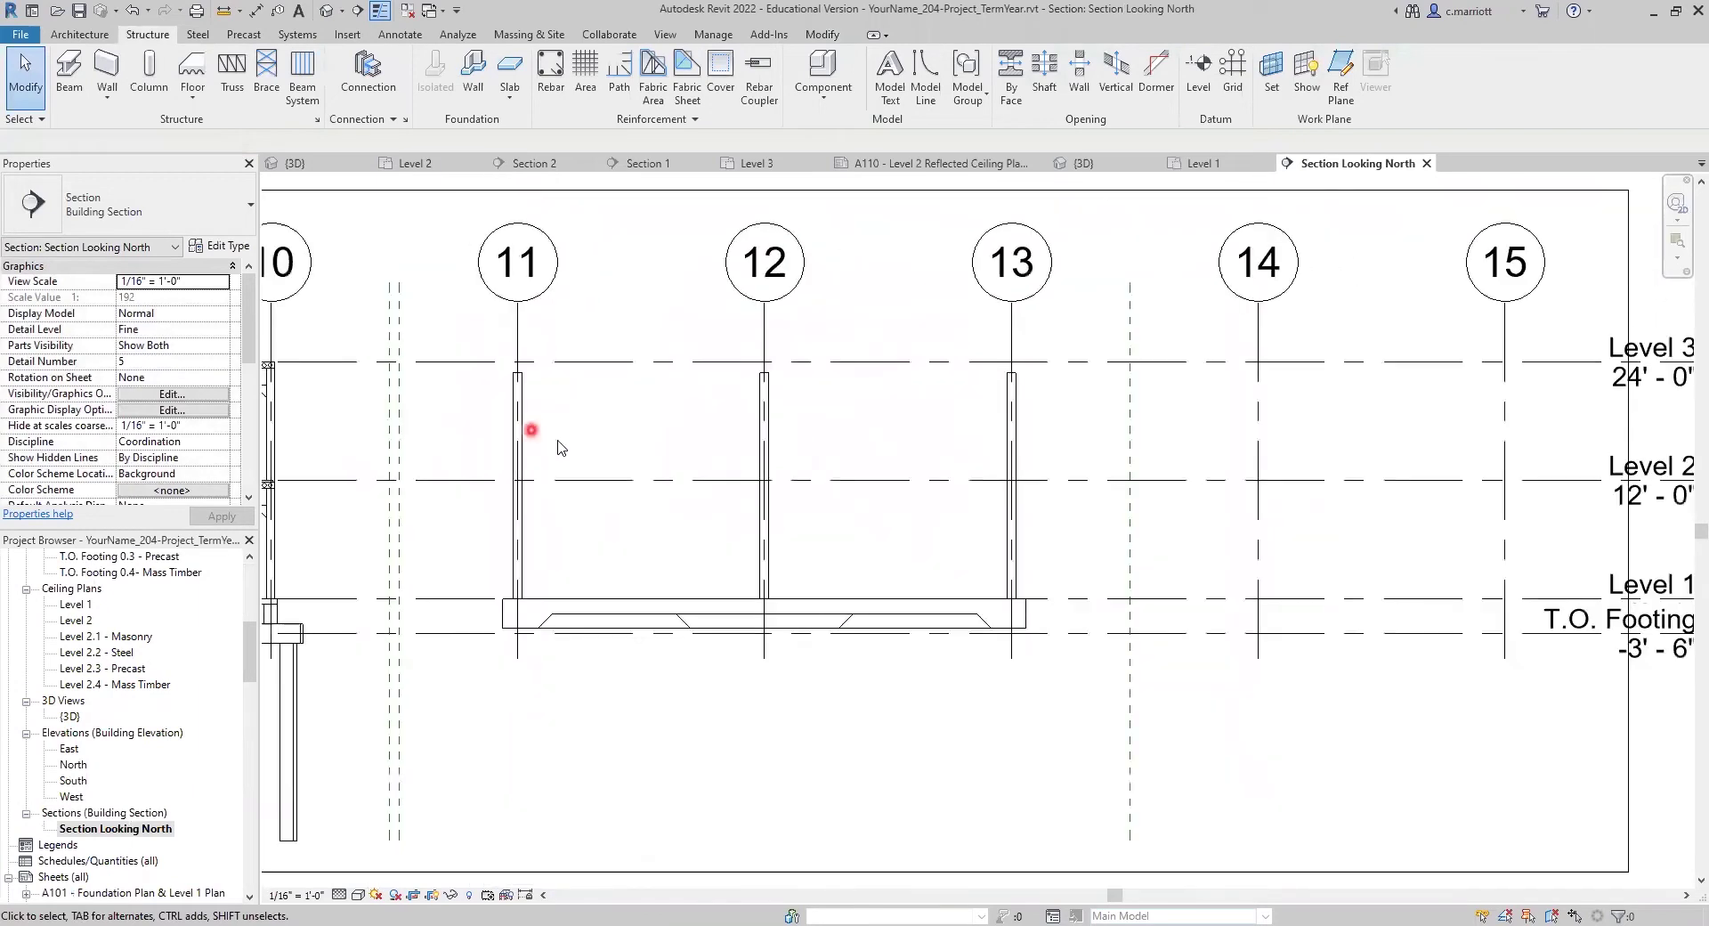
pyautogui.scroll(2, 548, 461)
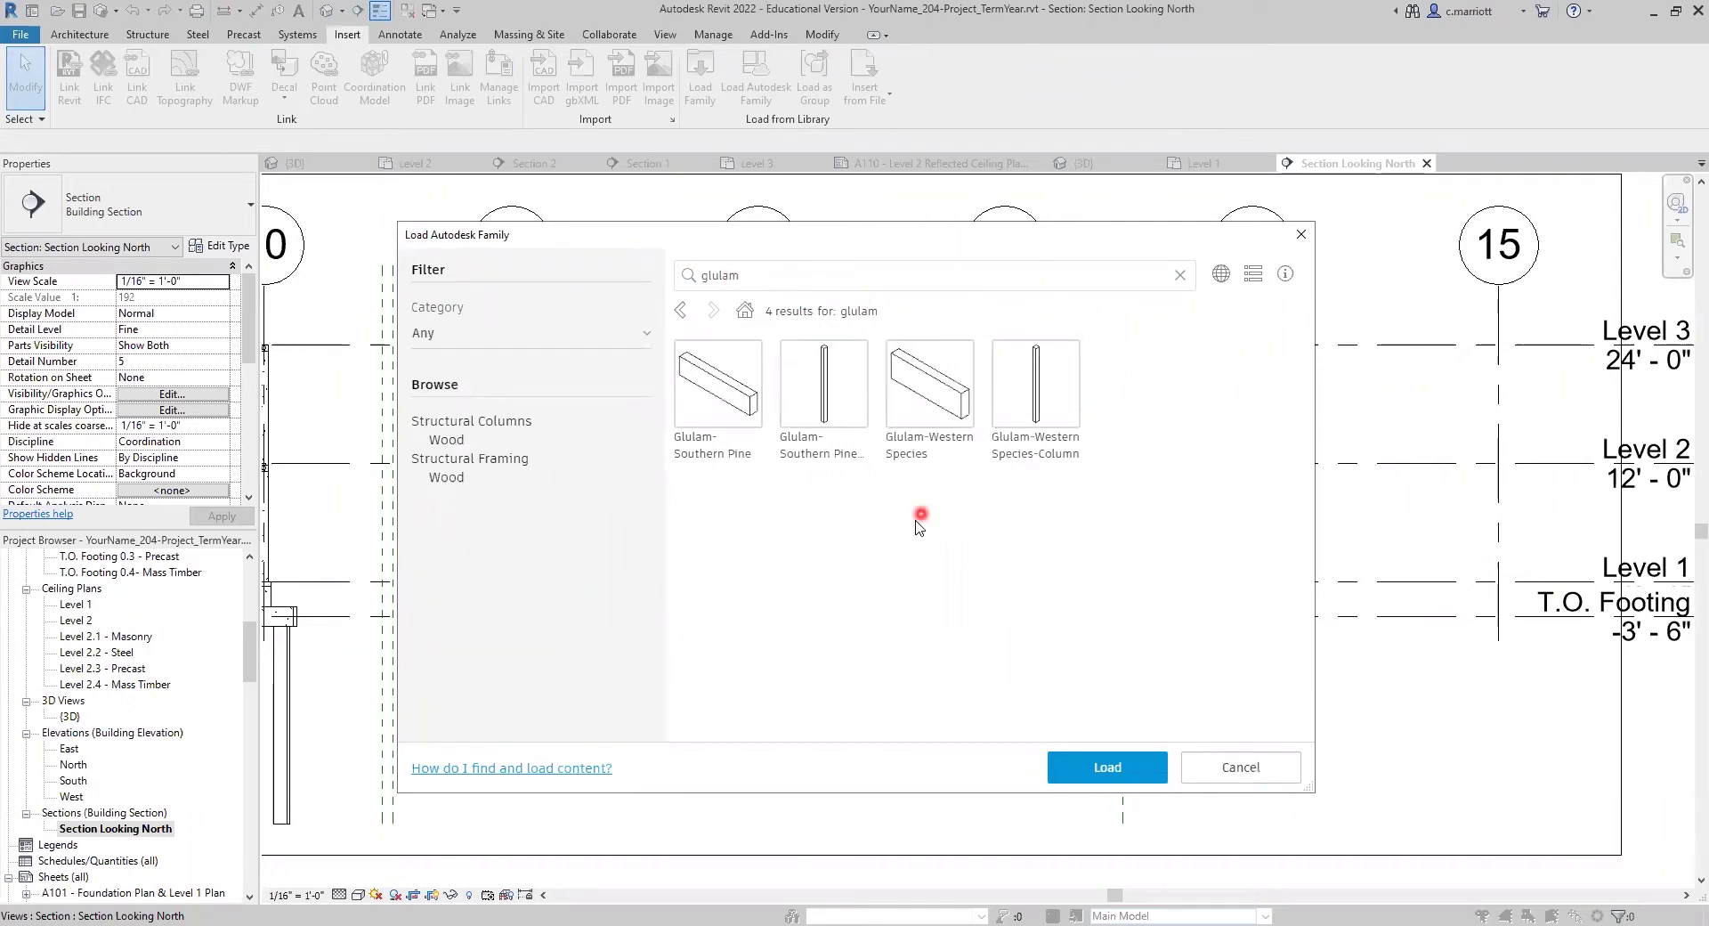
# Load the Glulam-Western Species beam family from the Autodesk library's "glulam" results with only its 6.75x21 type.
pyautogui.click(932, 389)
pyautogui.click(1109, 764)
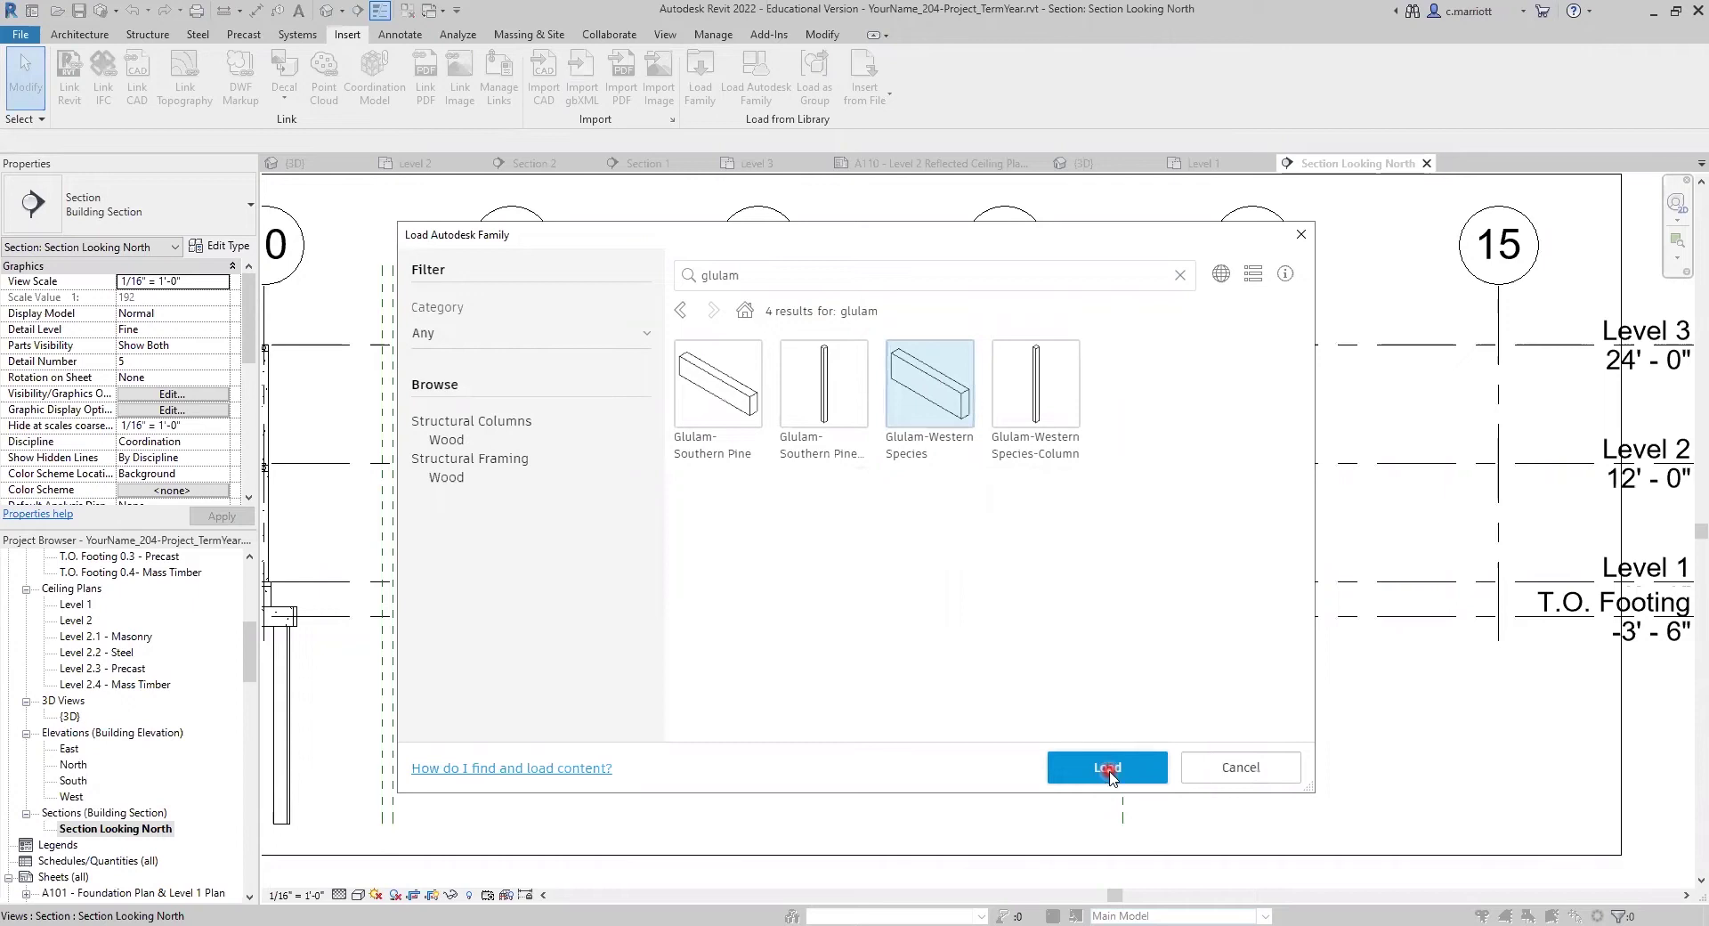
pyautogui.click(939, 652)
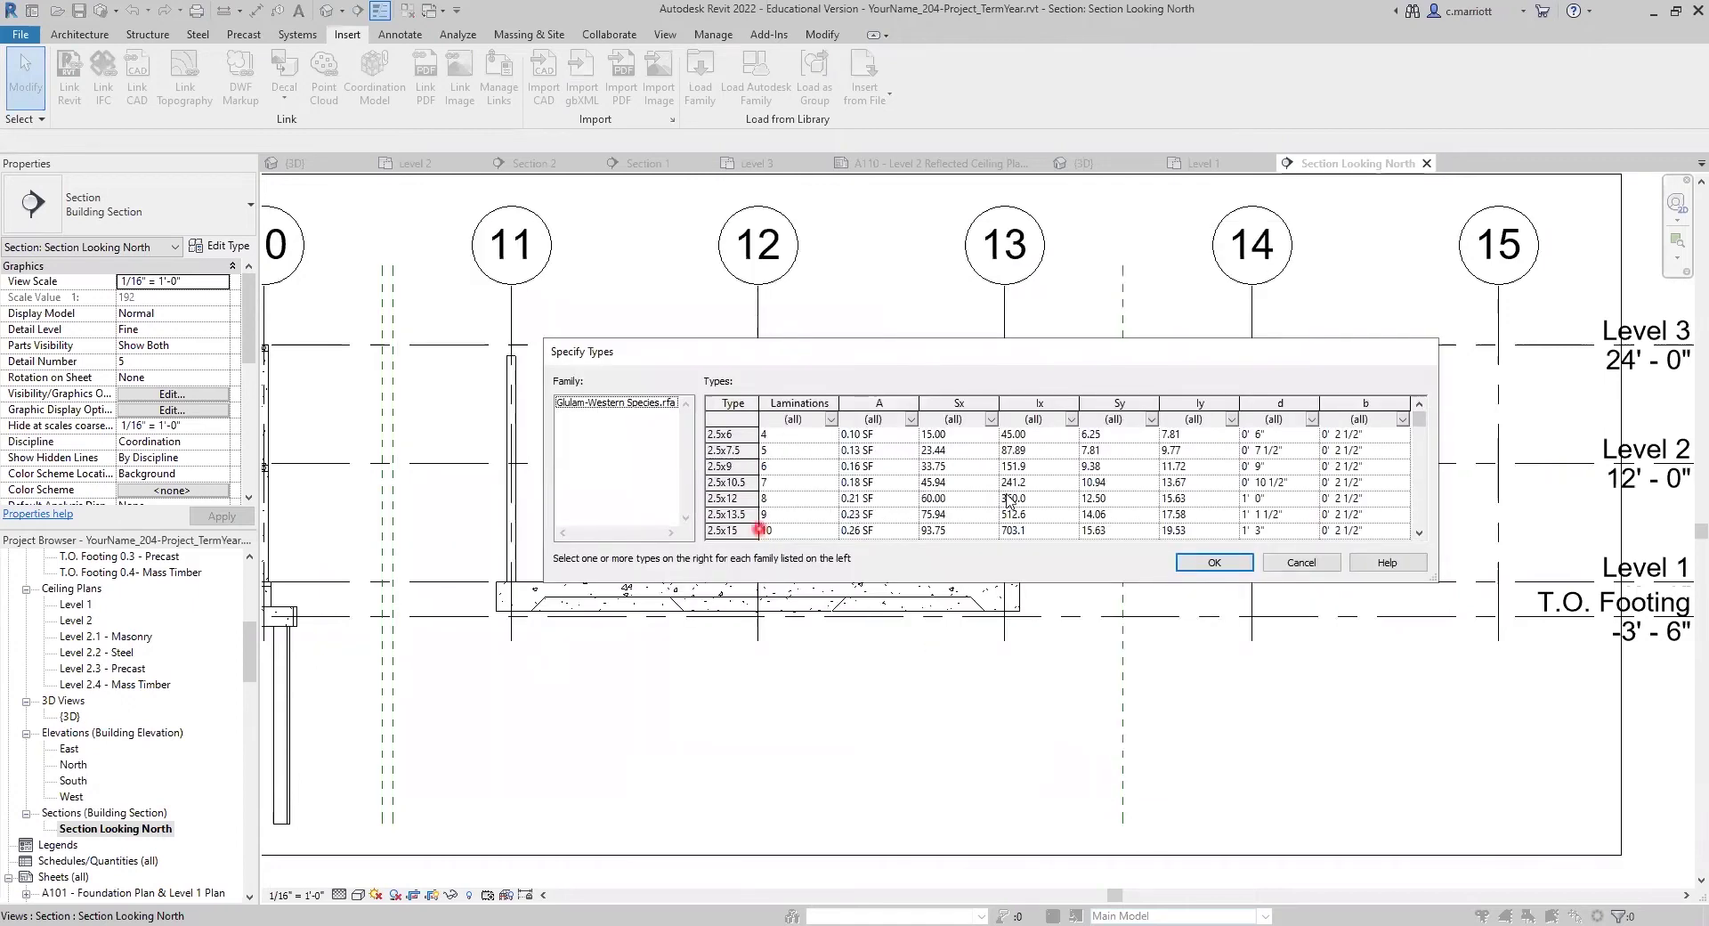
pyautogui.click(1421, 437)
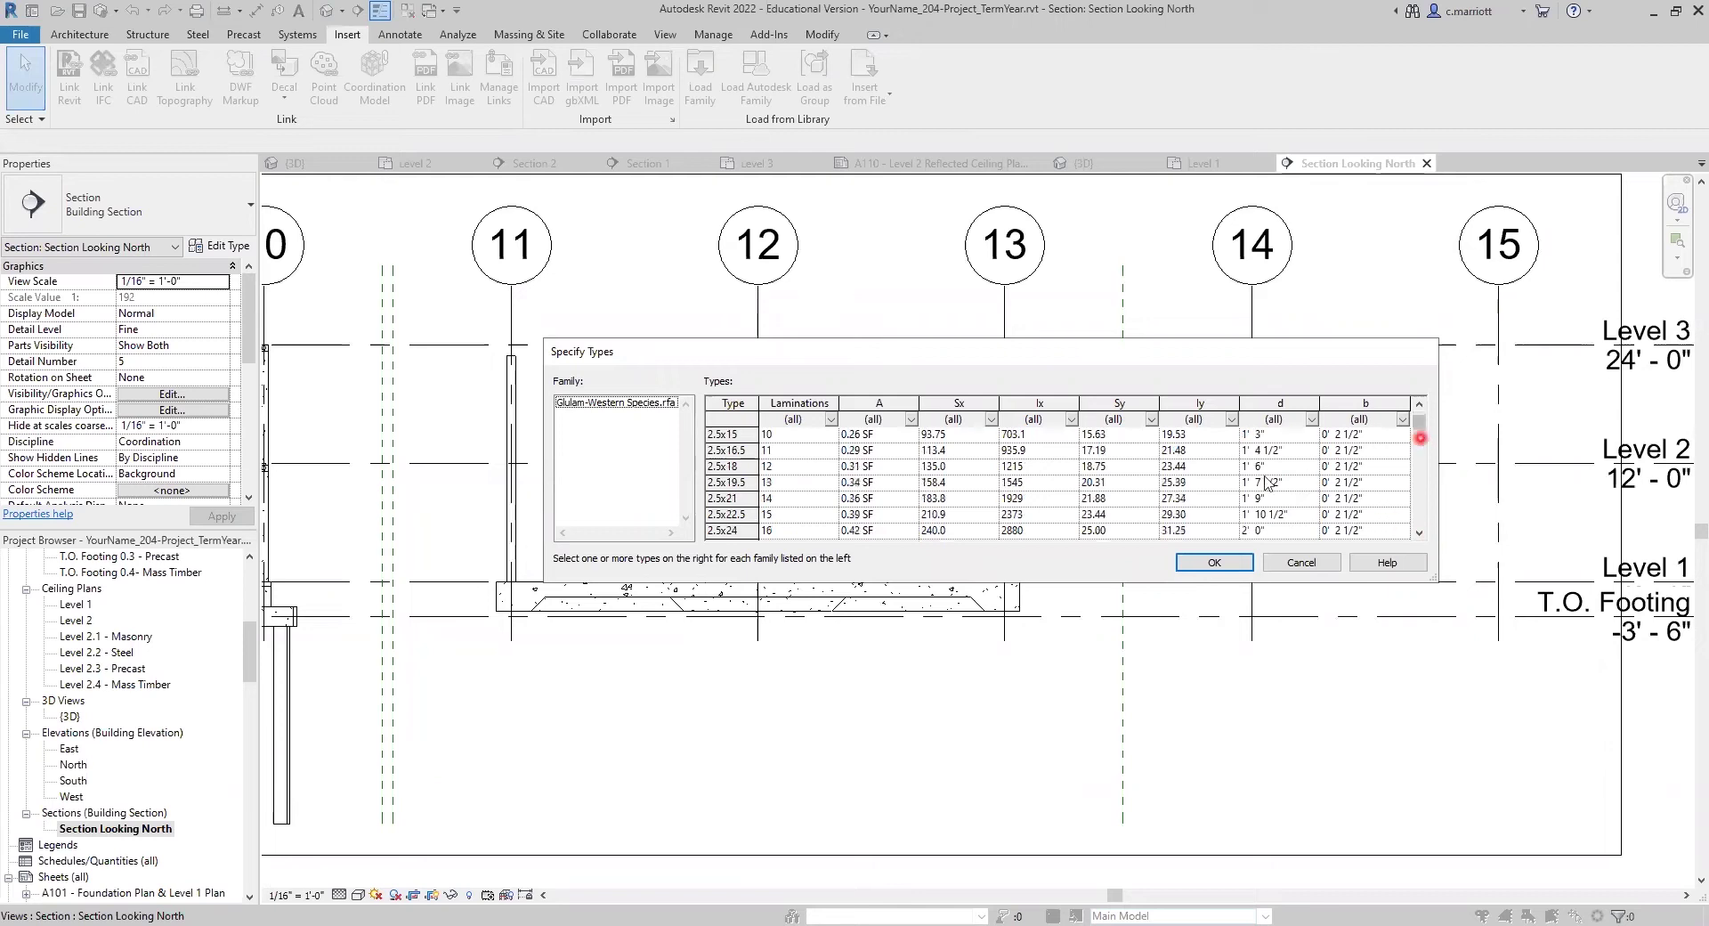
pyautogui.scroll(-15, 741, 490)
pyautogui.scroll(-2, 742, 490)
pyautogui.scroll(-1, 740, 490)
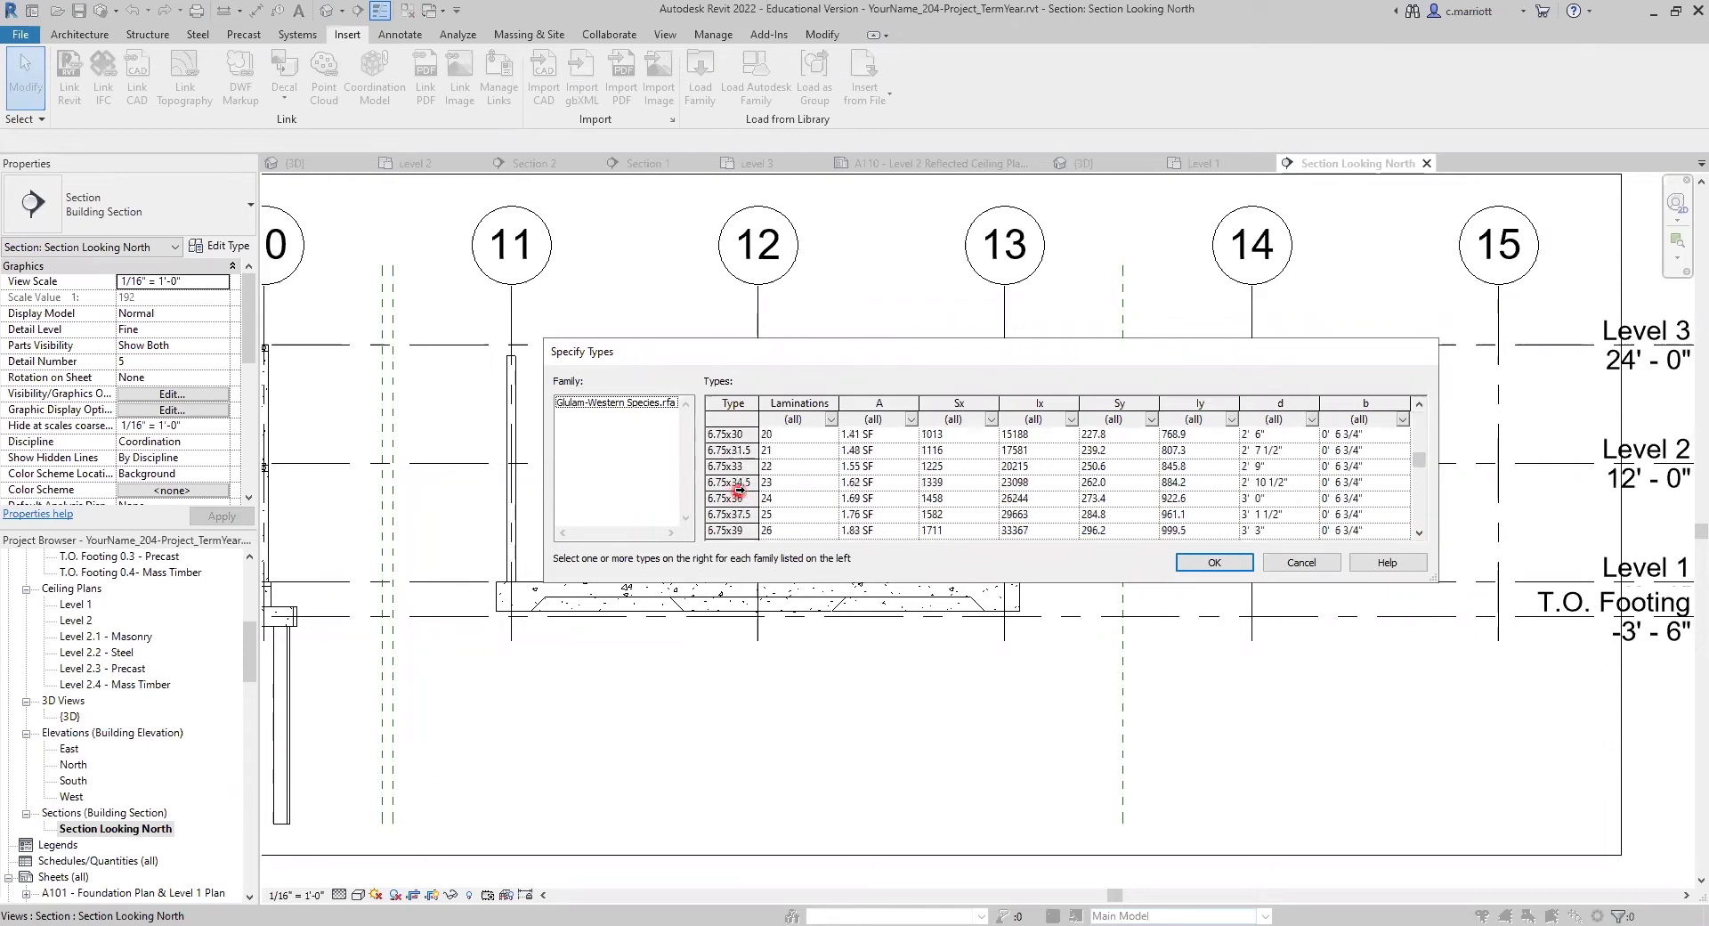
pyautogui.scroll(1, 731, 499)
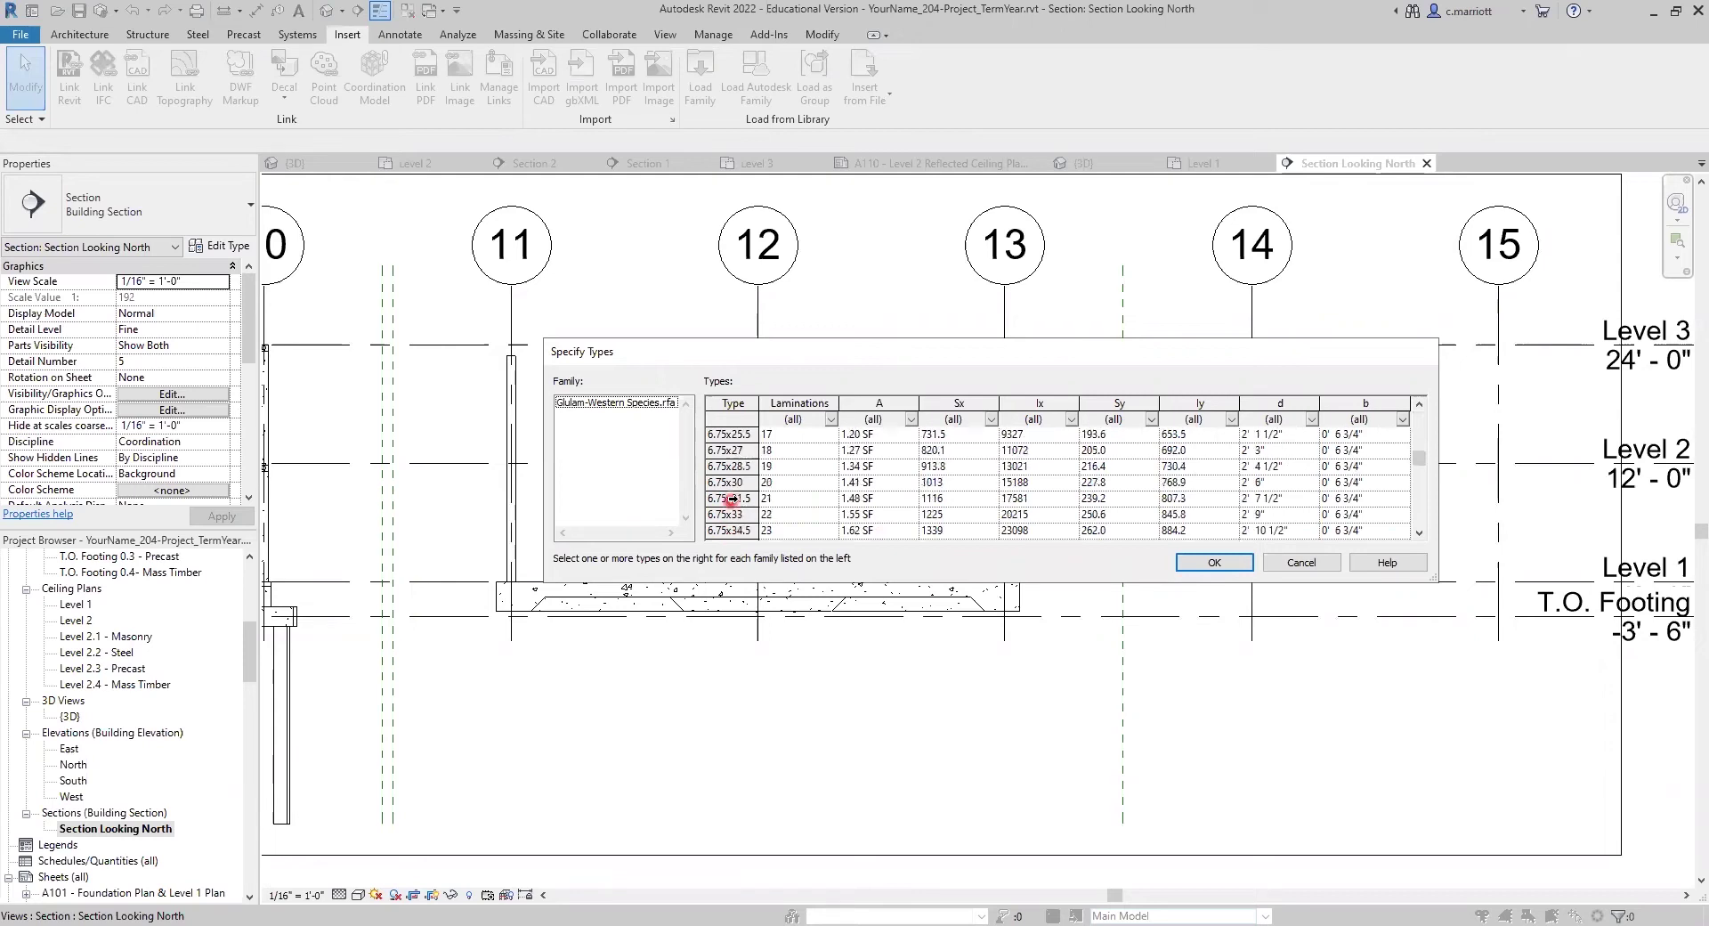
pyautogui.scroll(2, 732, 499)
pyautogui.click(729, 484)
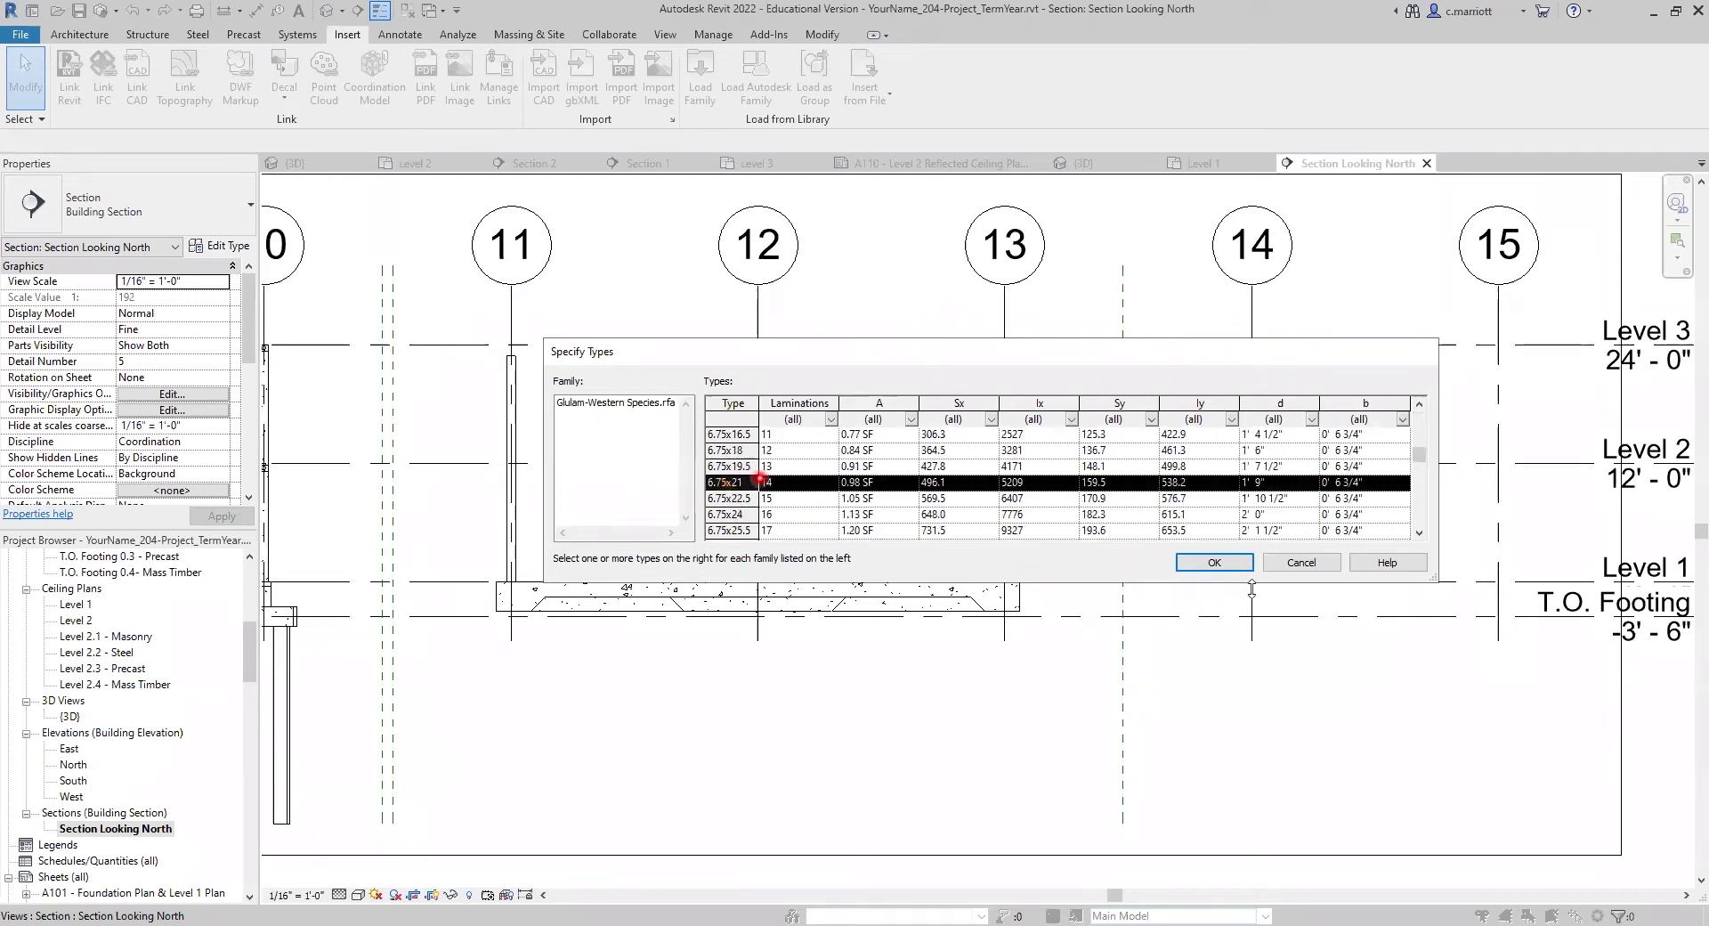
pyautogui.click(1211, 569)
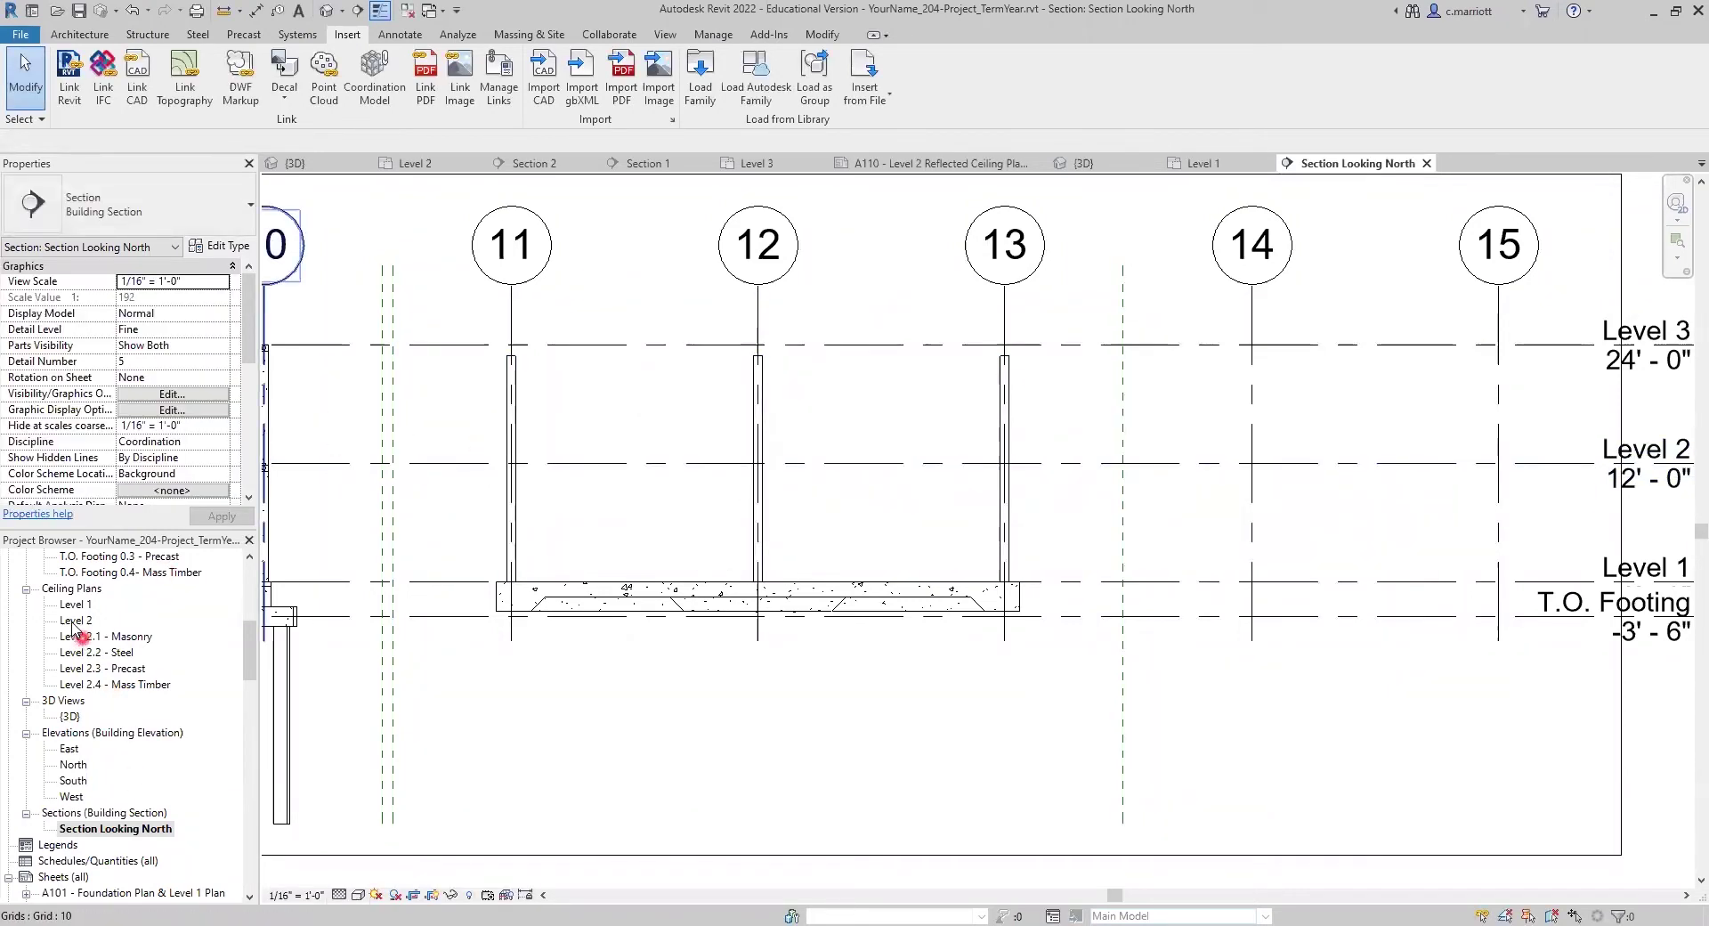
# Collapse the ceiling plans in the project views and open the Level 2 floor plan.
pyautogui.scroll(2, 54, 650)
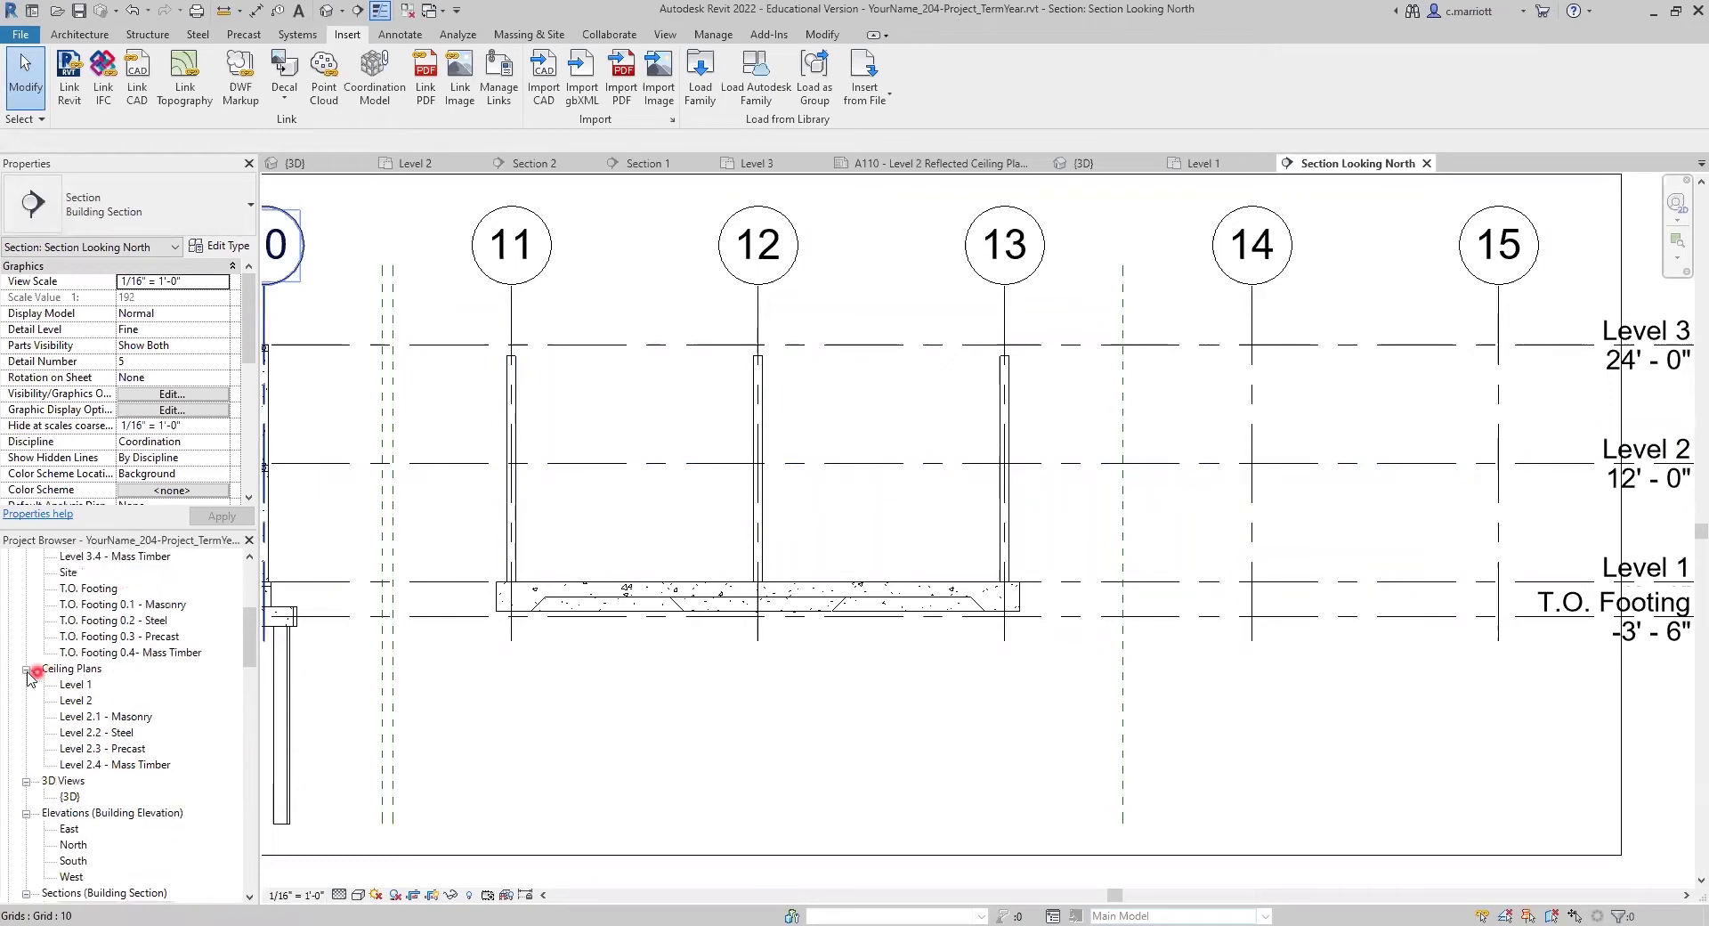
pyautogui.click(26, 669)
pyautogui.scroll(3, 104, 641)
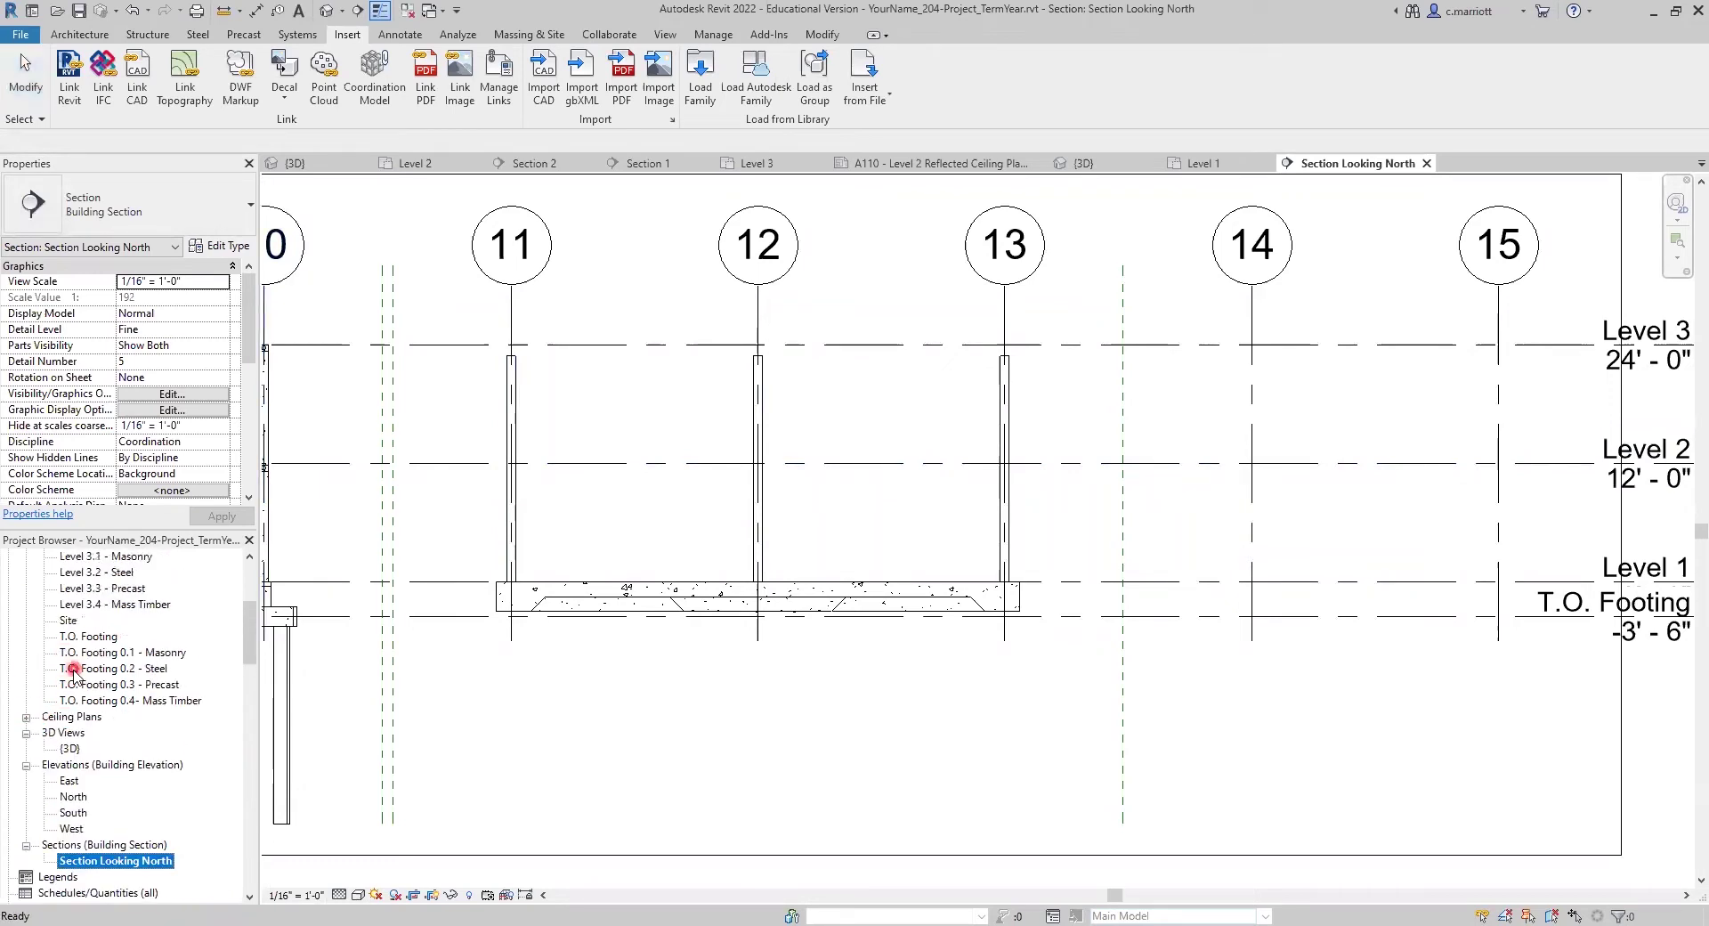
pyautogui.scroll(1, 104, 641)
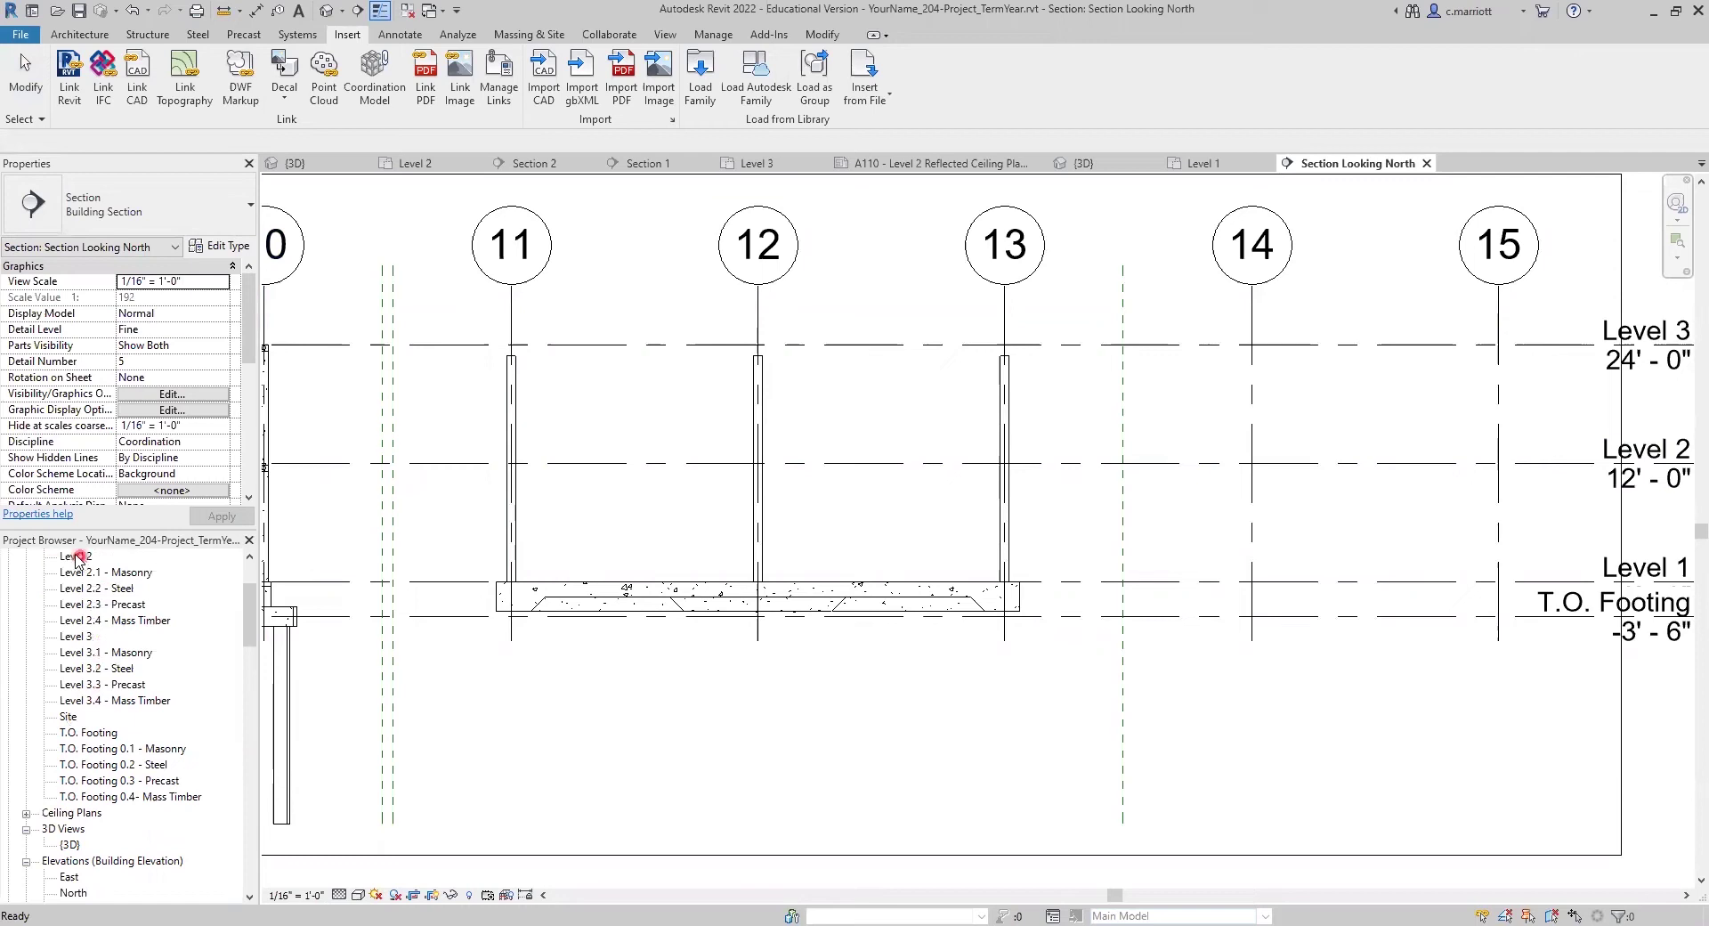
pyautogui.doubleClick(71, 557)
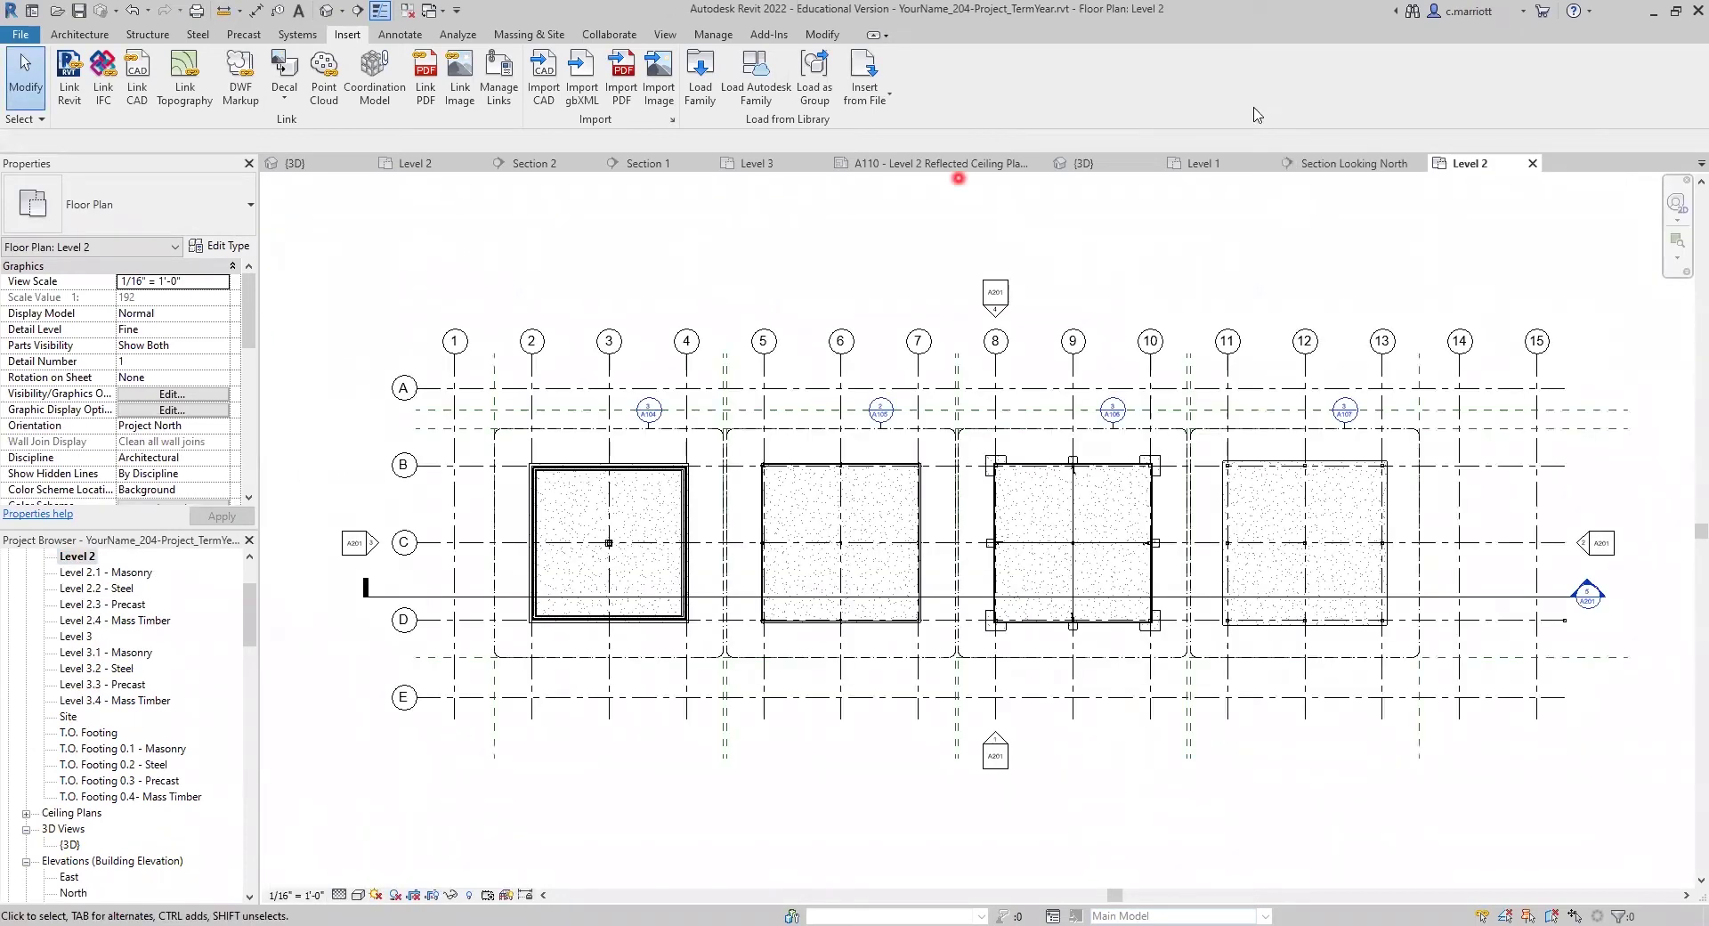
# Place a Glulam-Western Species 6.75x21 beam at Level 2 along grid 11 from D to C, with start and end extensions of -0' 8 3/8".
pyautogui.click(147, 35)
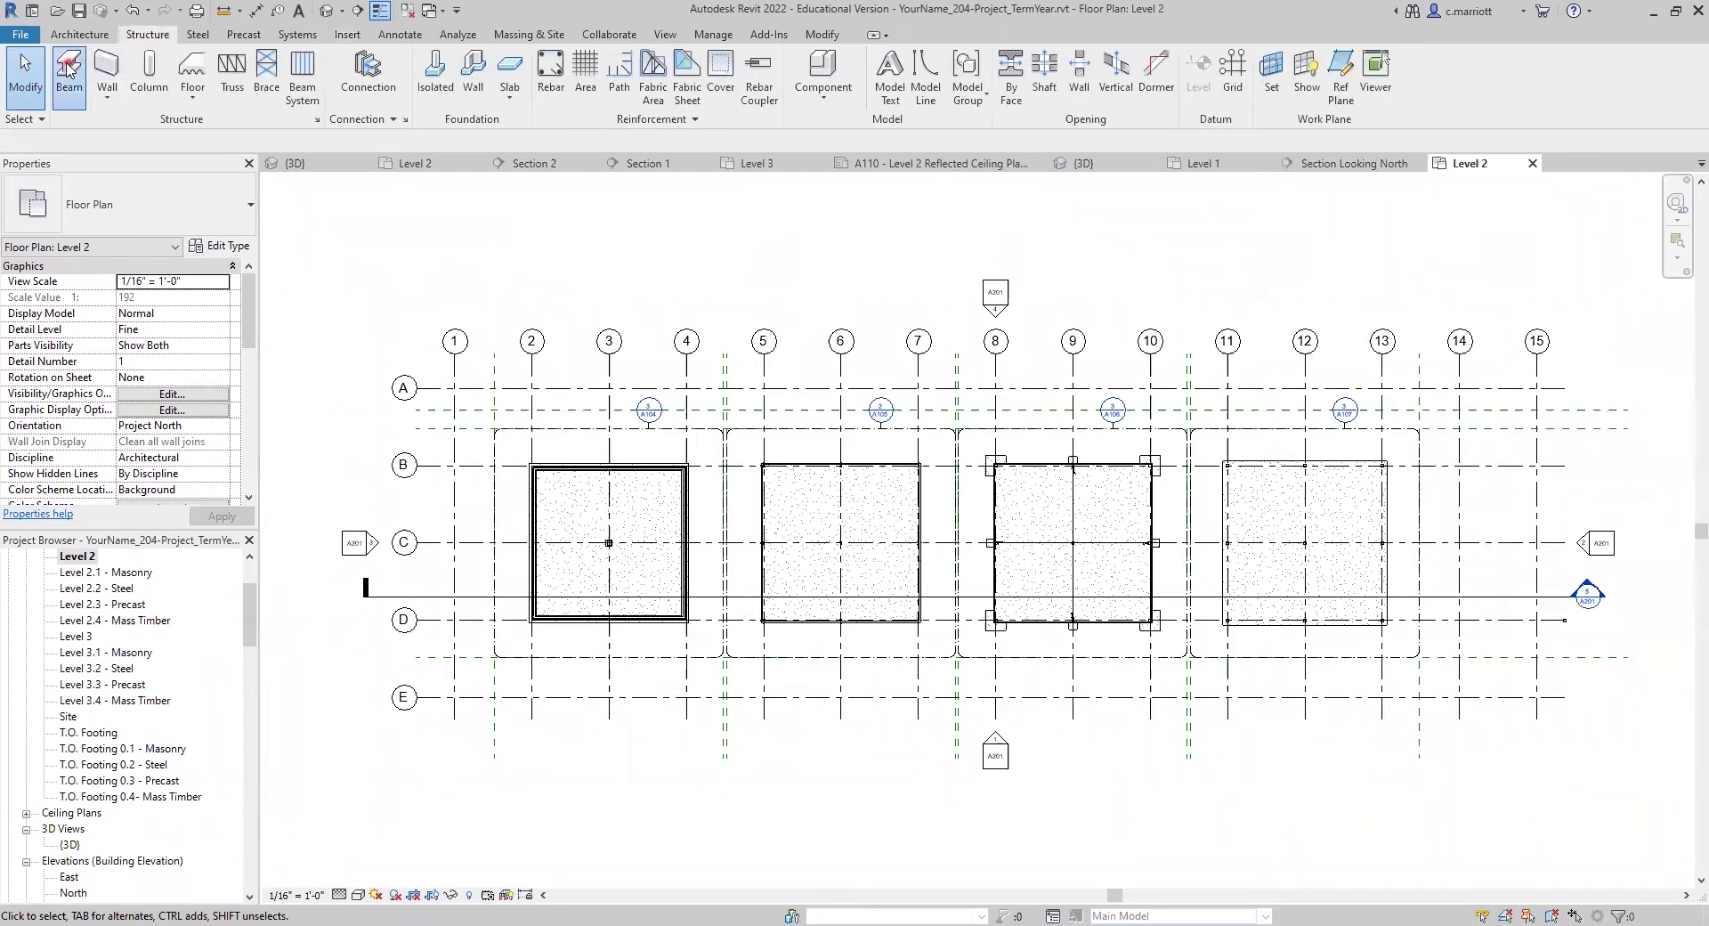
pyautogui.click(67, 69)
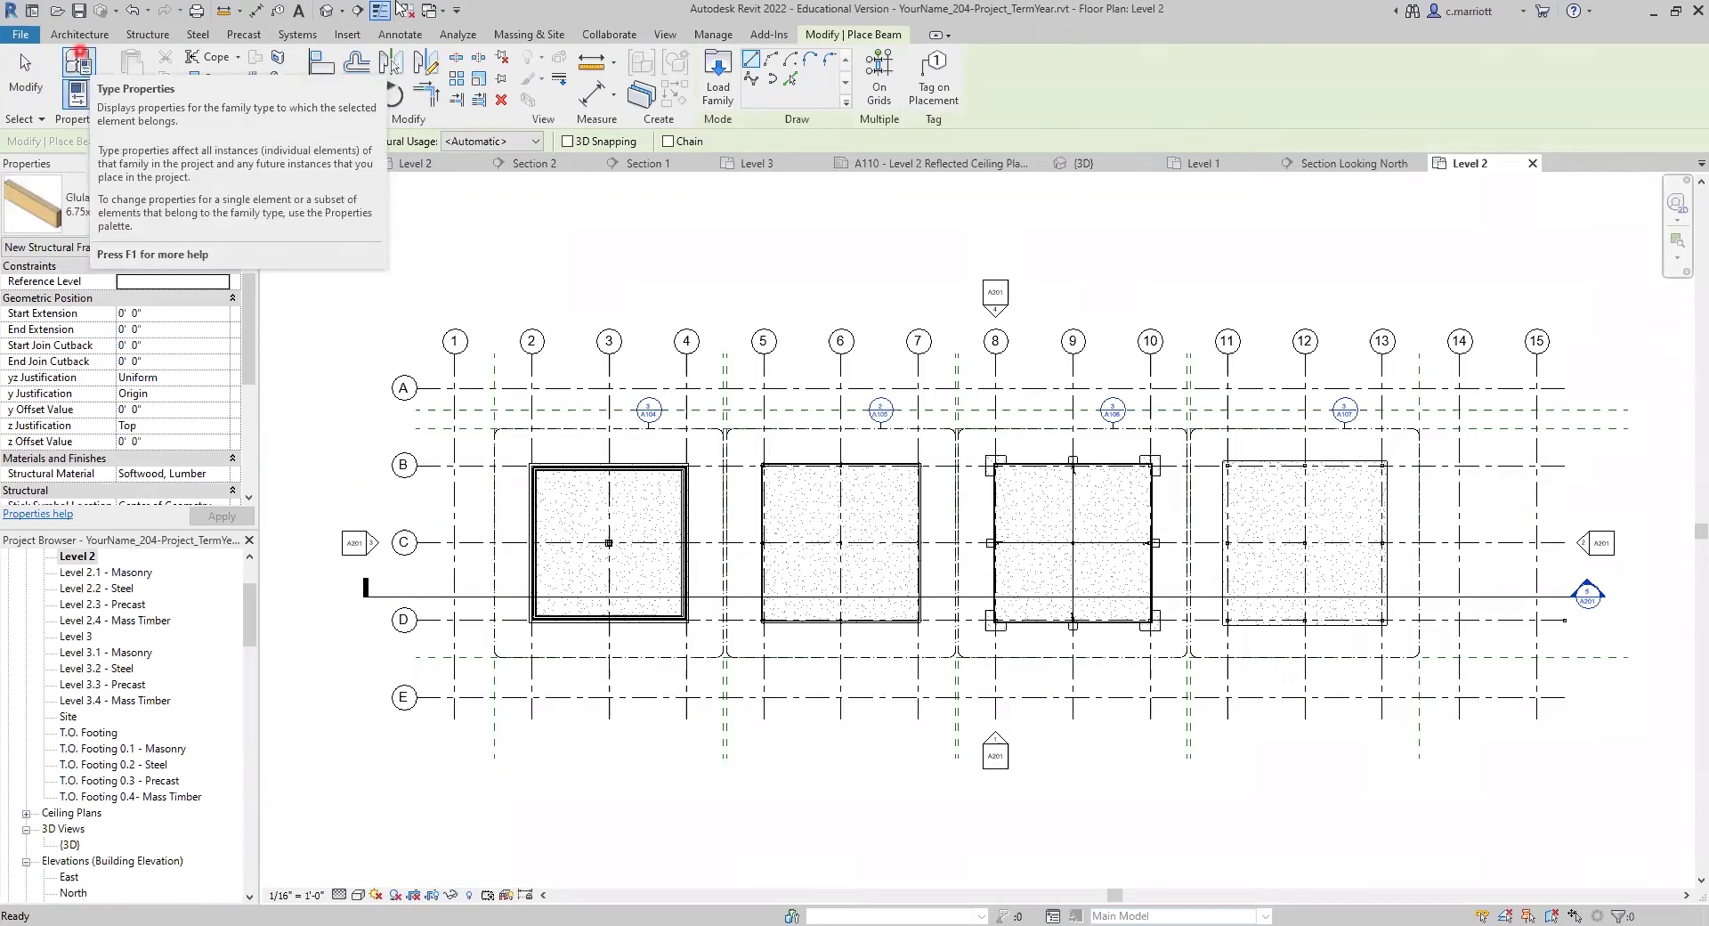
pyautogui.click(78, 61)
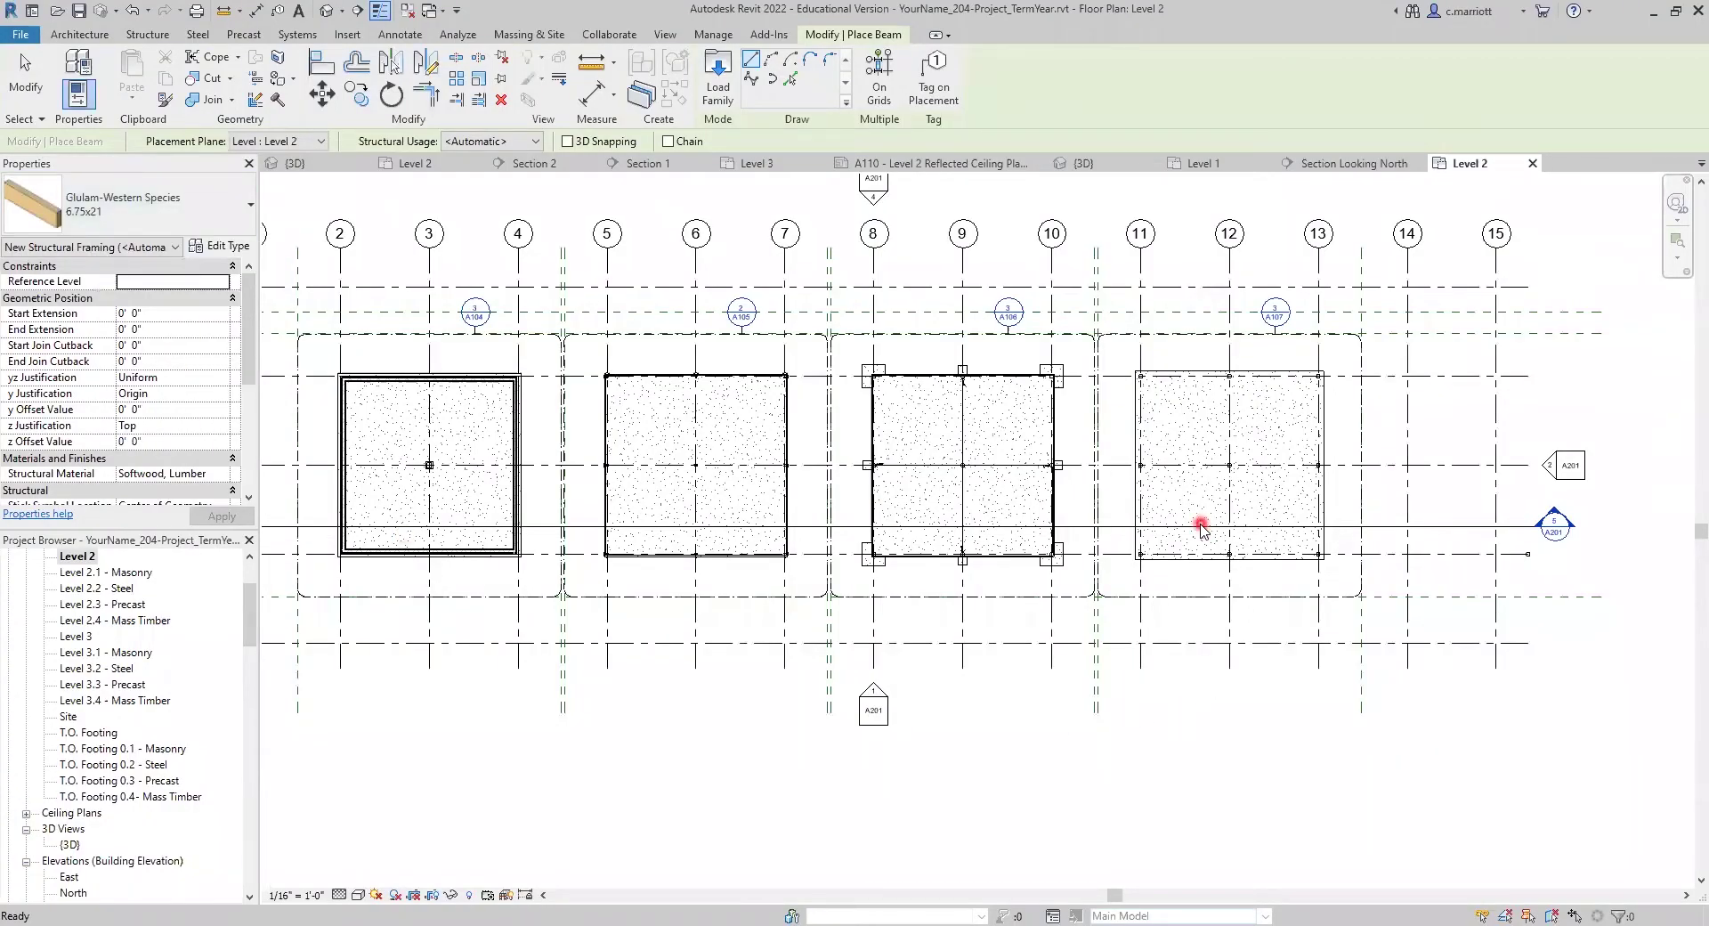
pyautogui.scroll(4, 1201, 528)
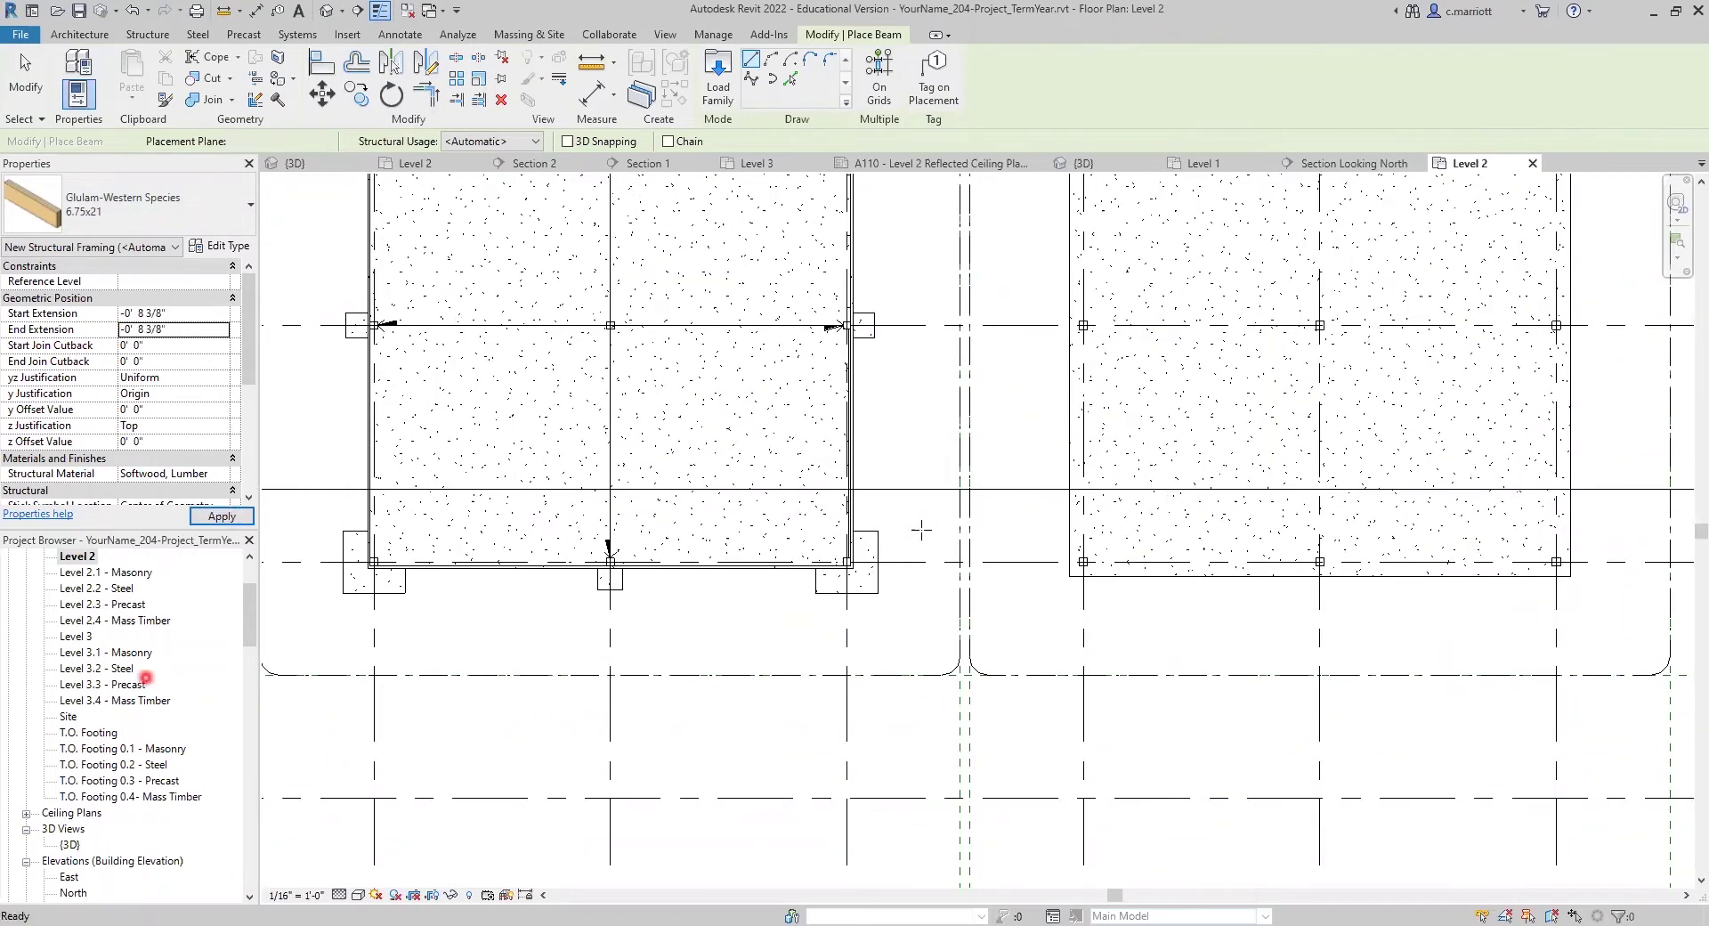
pyautogui.scroll(1, 1119, 543)
pyautogui.scroll(1, 1062, 592)
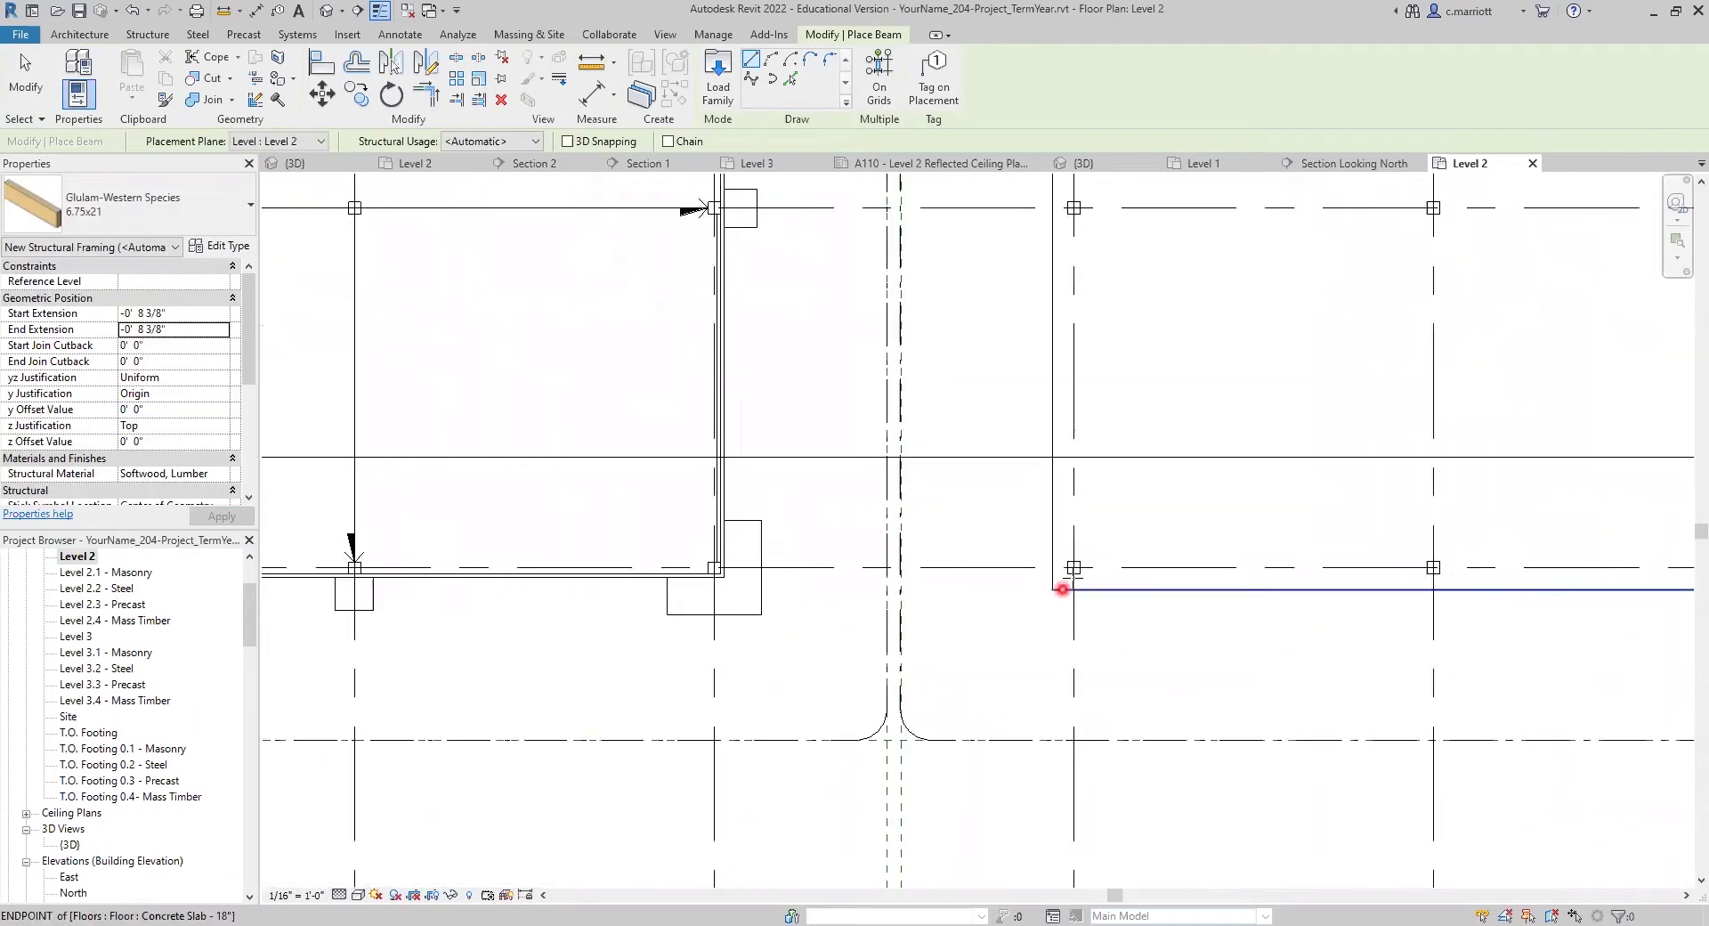
pyautogui.click(1073, 562)
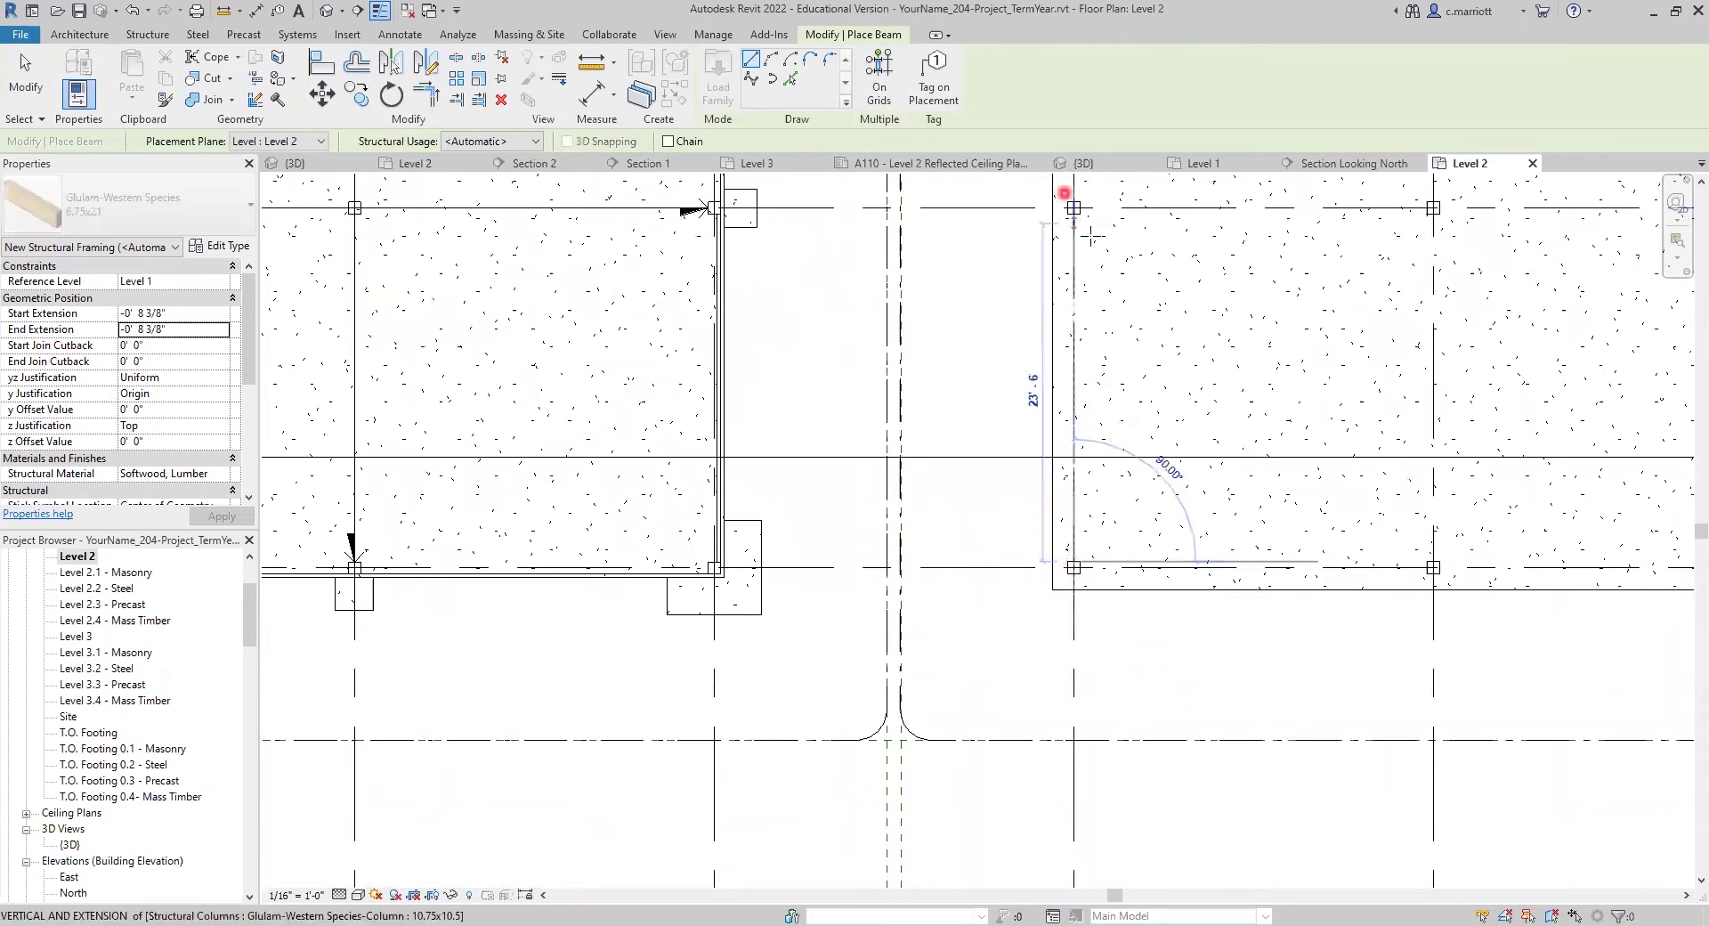
pyautogui.click(1074, 211)
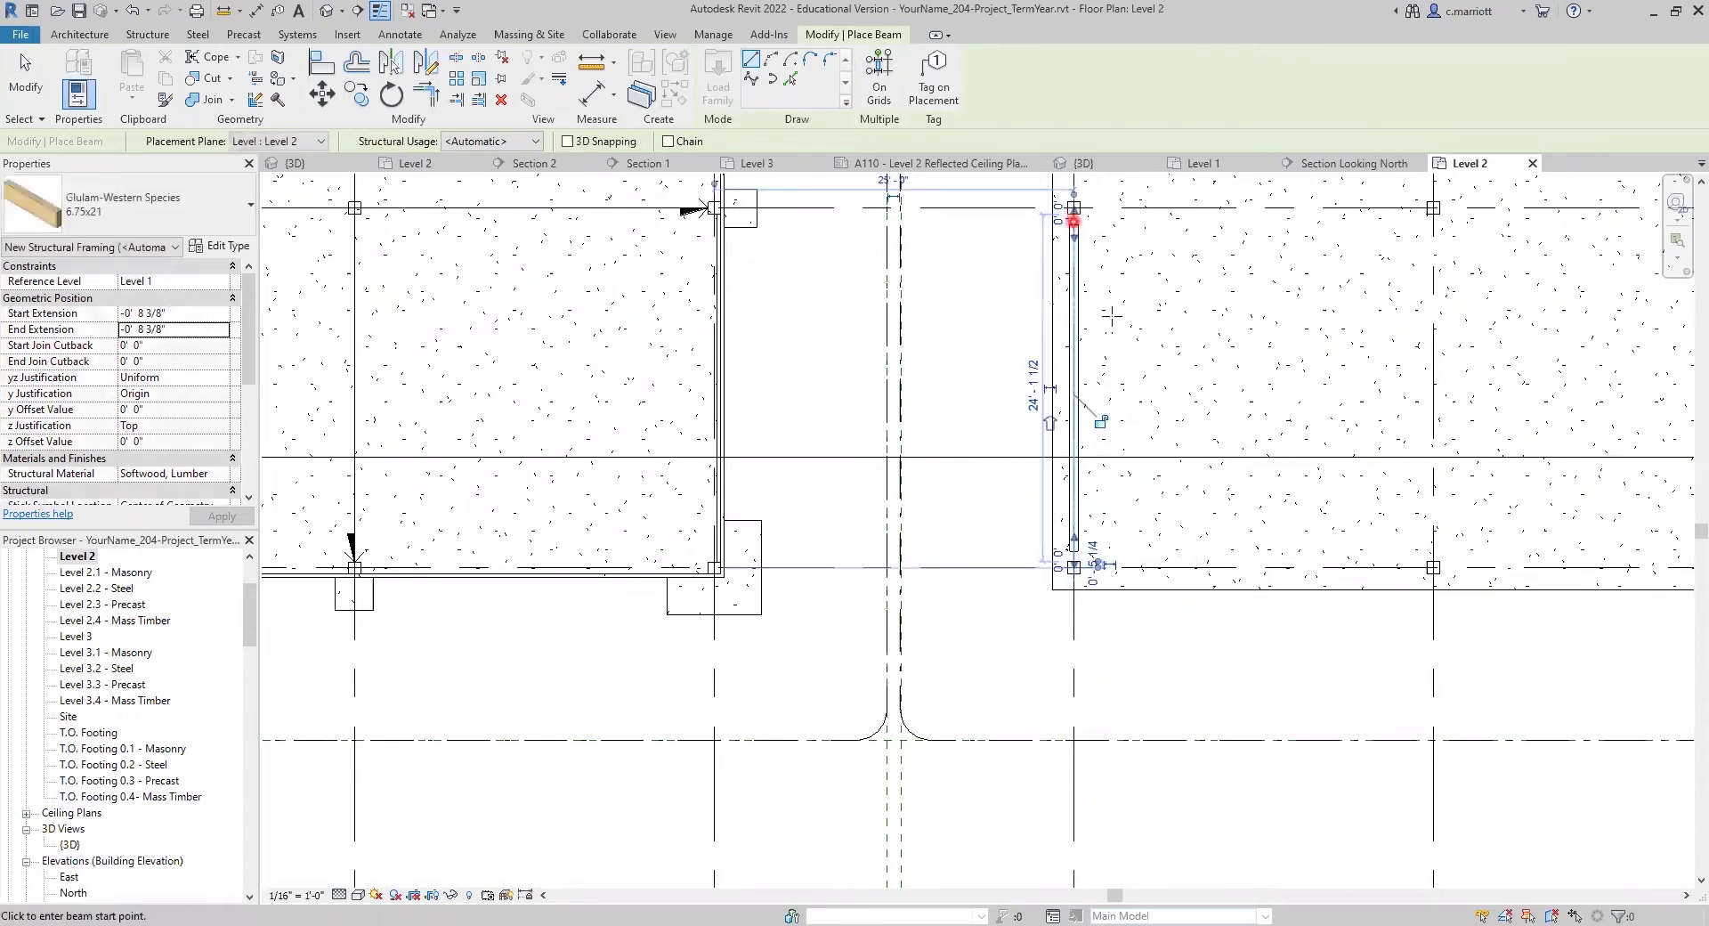
pyautogui.scroll(1, 1074, 552)
pyautogui.press('Escape')
pyautogui.press('Escape')
pyautogui.scroll(4, 1077, 552)
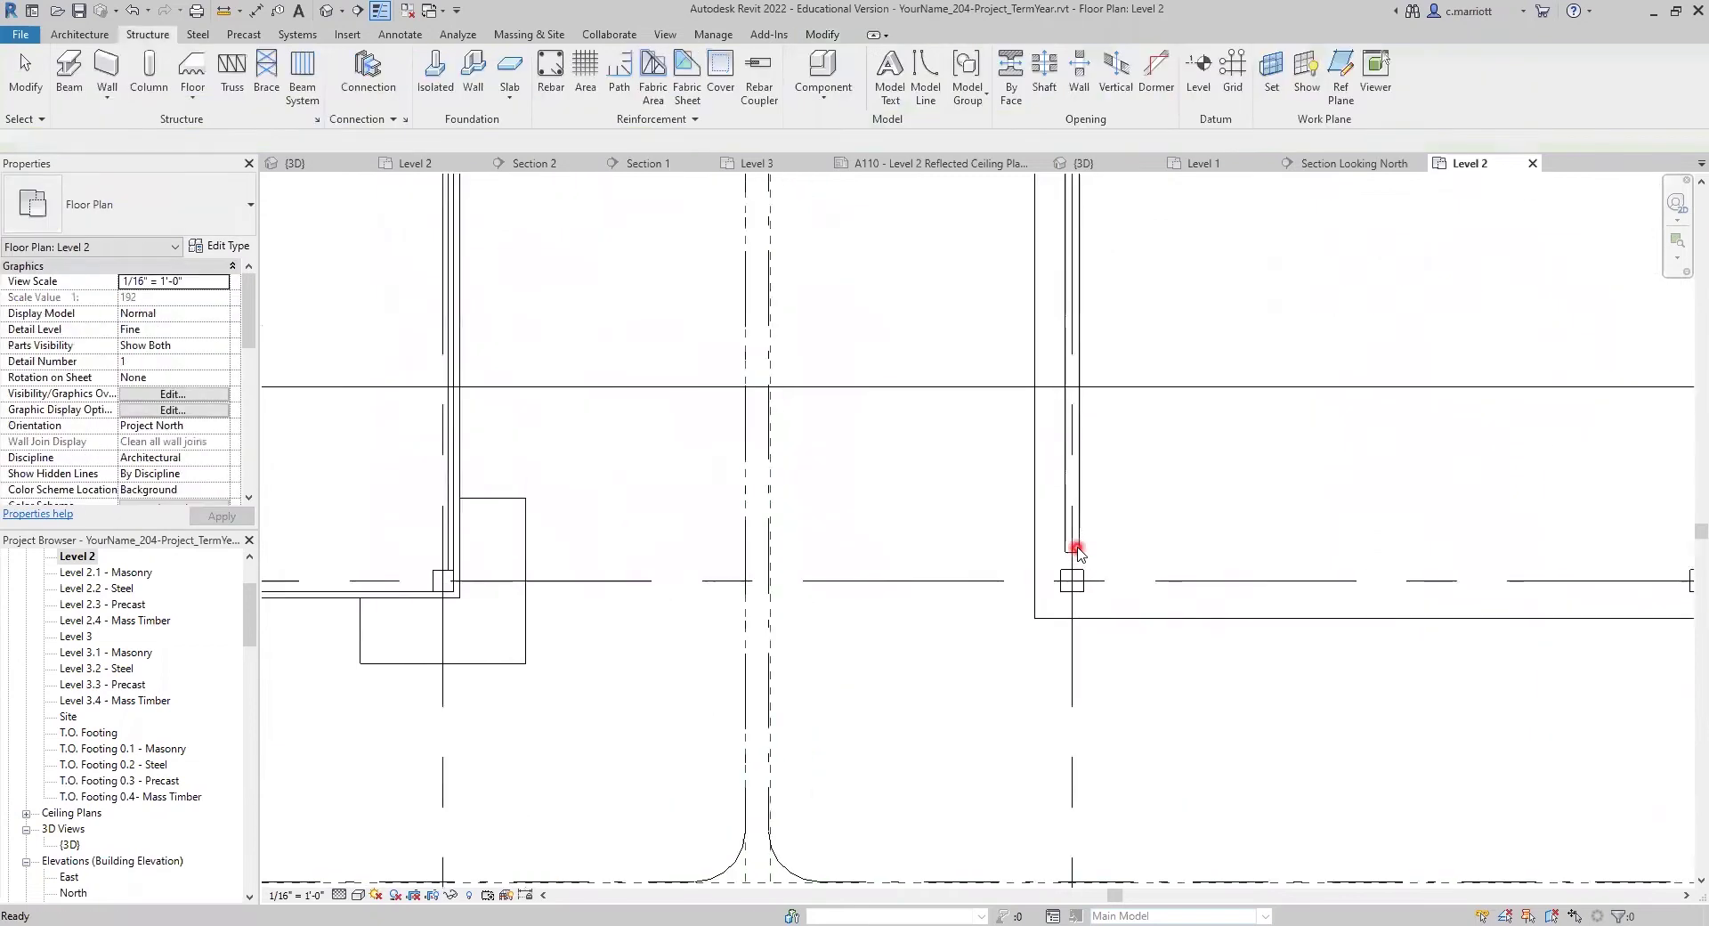
# Extend both ends of the grid 11 glulam beam to meet the faces of its columns at D and C.
pyautogui.click(1082, 540)
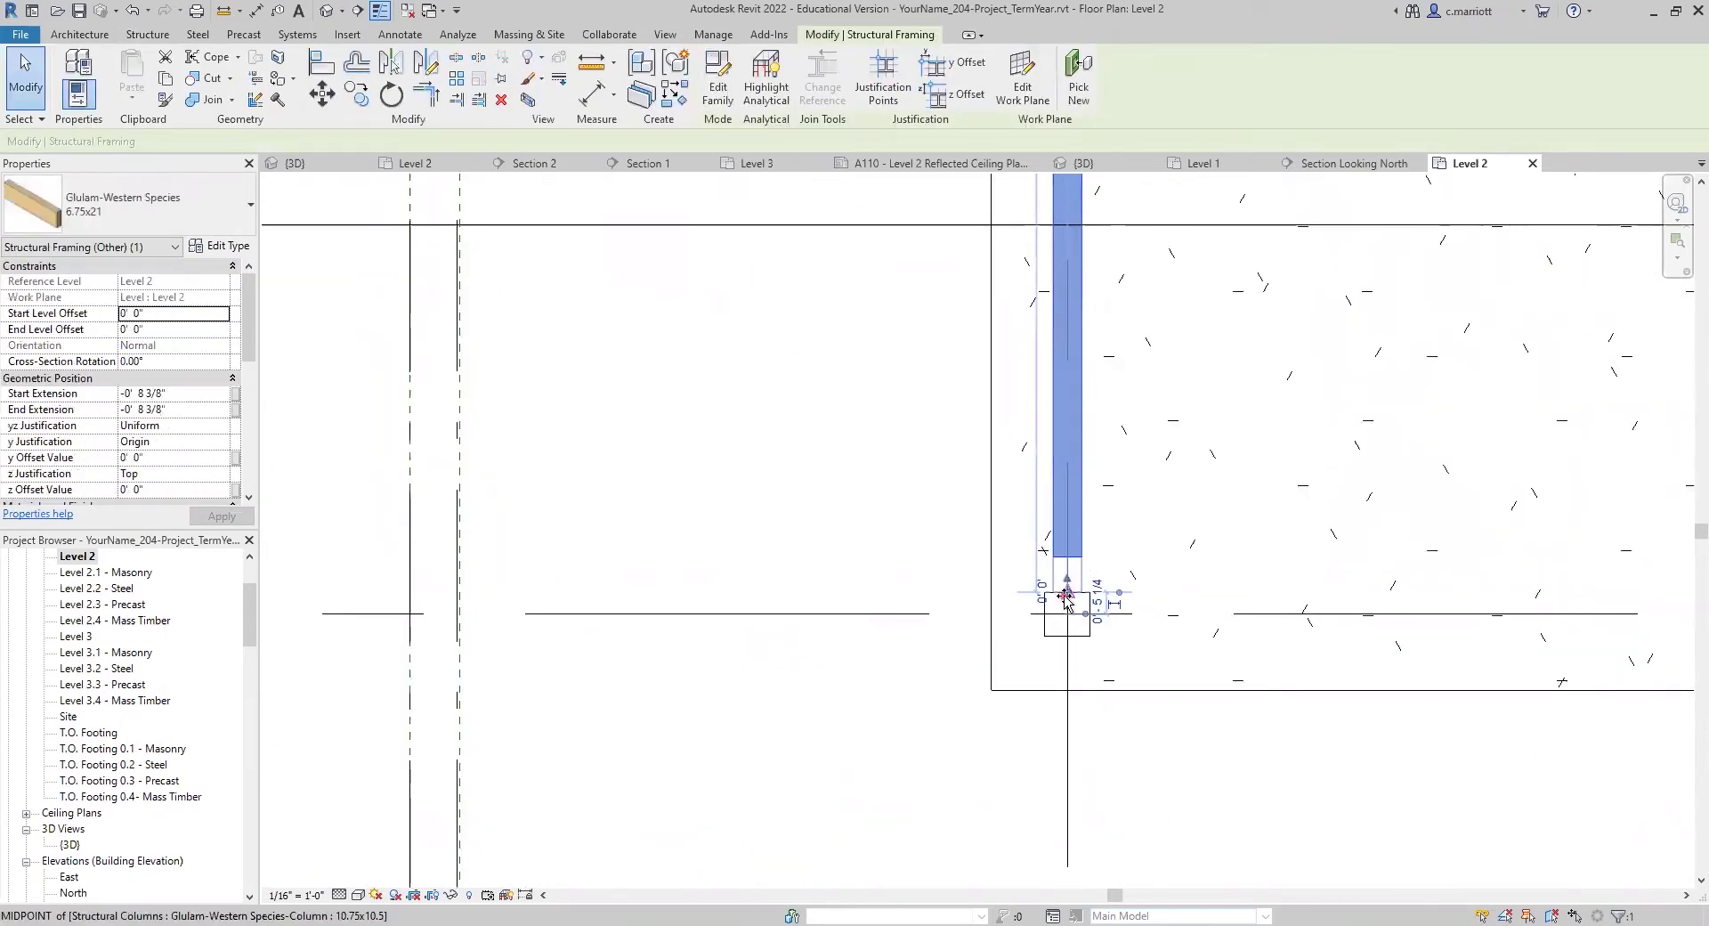
pyautogui.click(874, 474)
pyautogui.scroll(-3, 868, 443)
pyautogui.moveTo(868, 389); pyautogui.dragTo(772, 786, button='middle')
pyautogui.scroll(1, 841, 278)
pyautogui.moveTo(841, 280); pyautogui.dragTo(851, 832, button='middle')
pyautogui.click(914, 584)
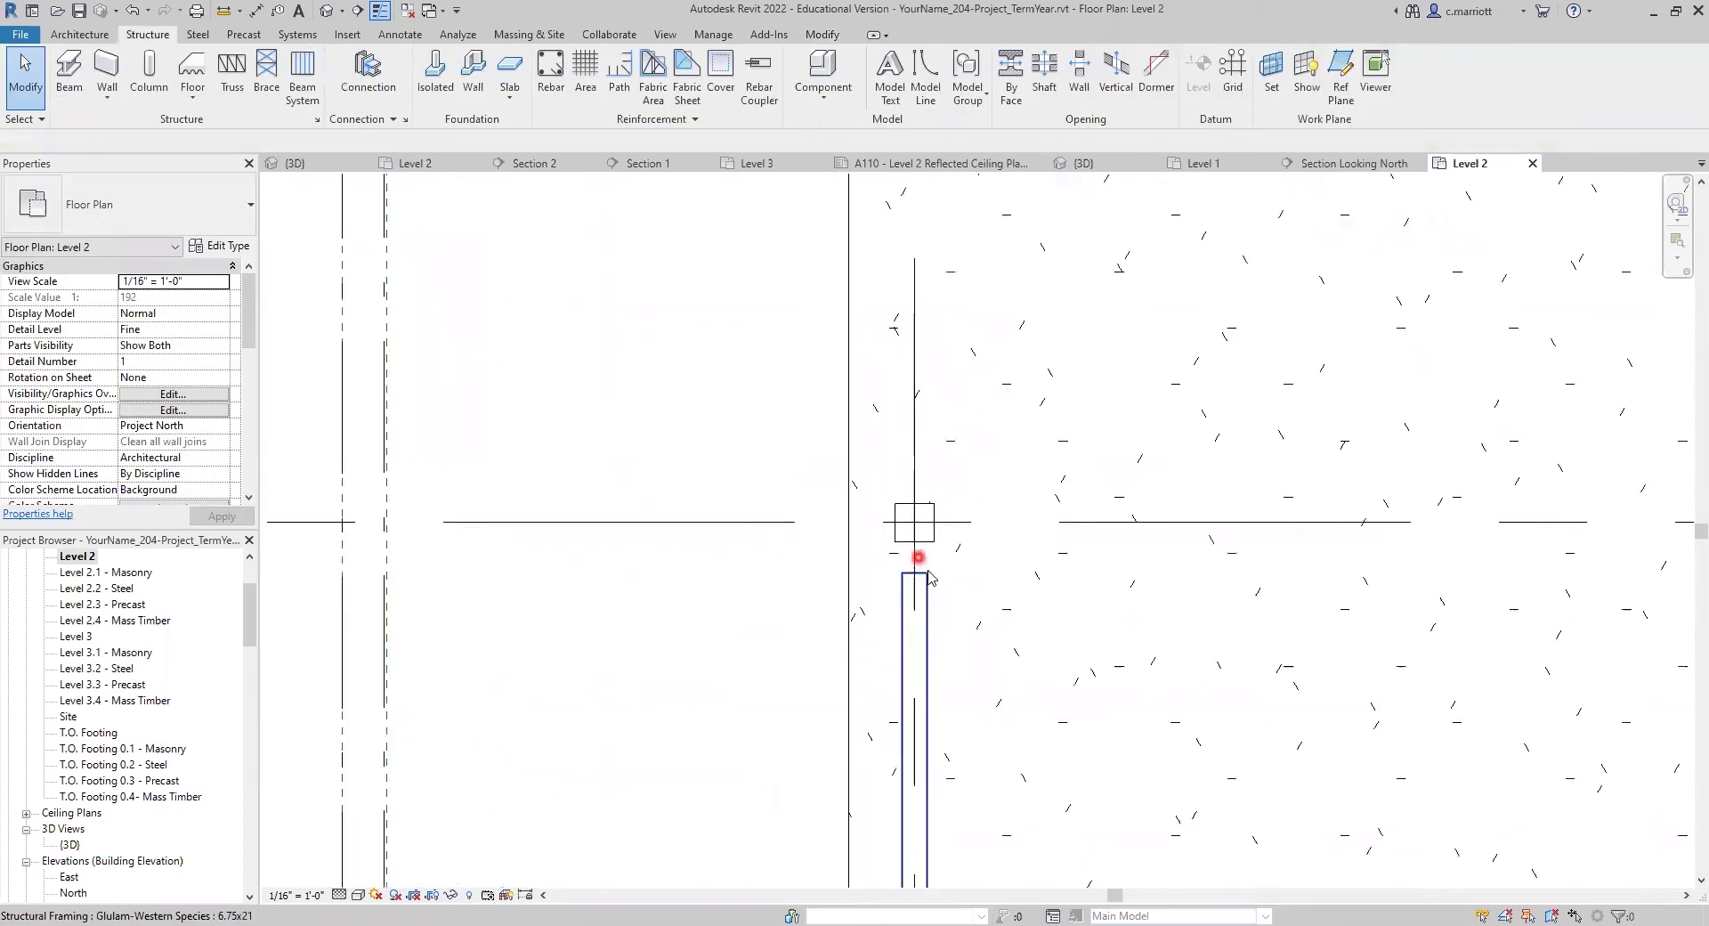
pyautogui.click(918, 580)
pyautogui.scroll(1, 918, 570)
pyautogui.scroll(1, 919, 563)
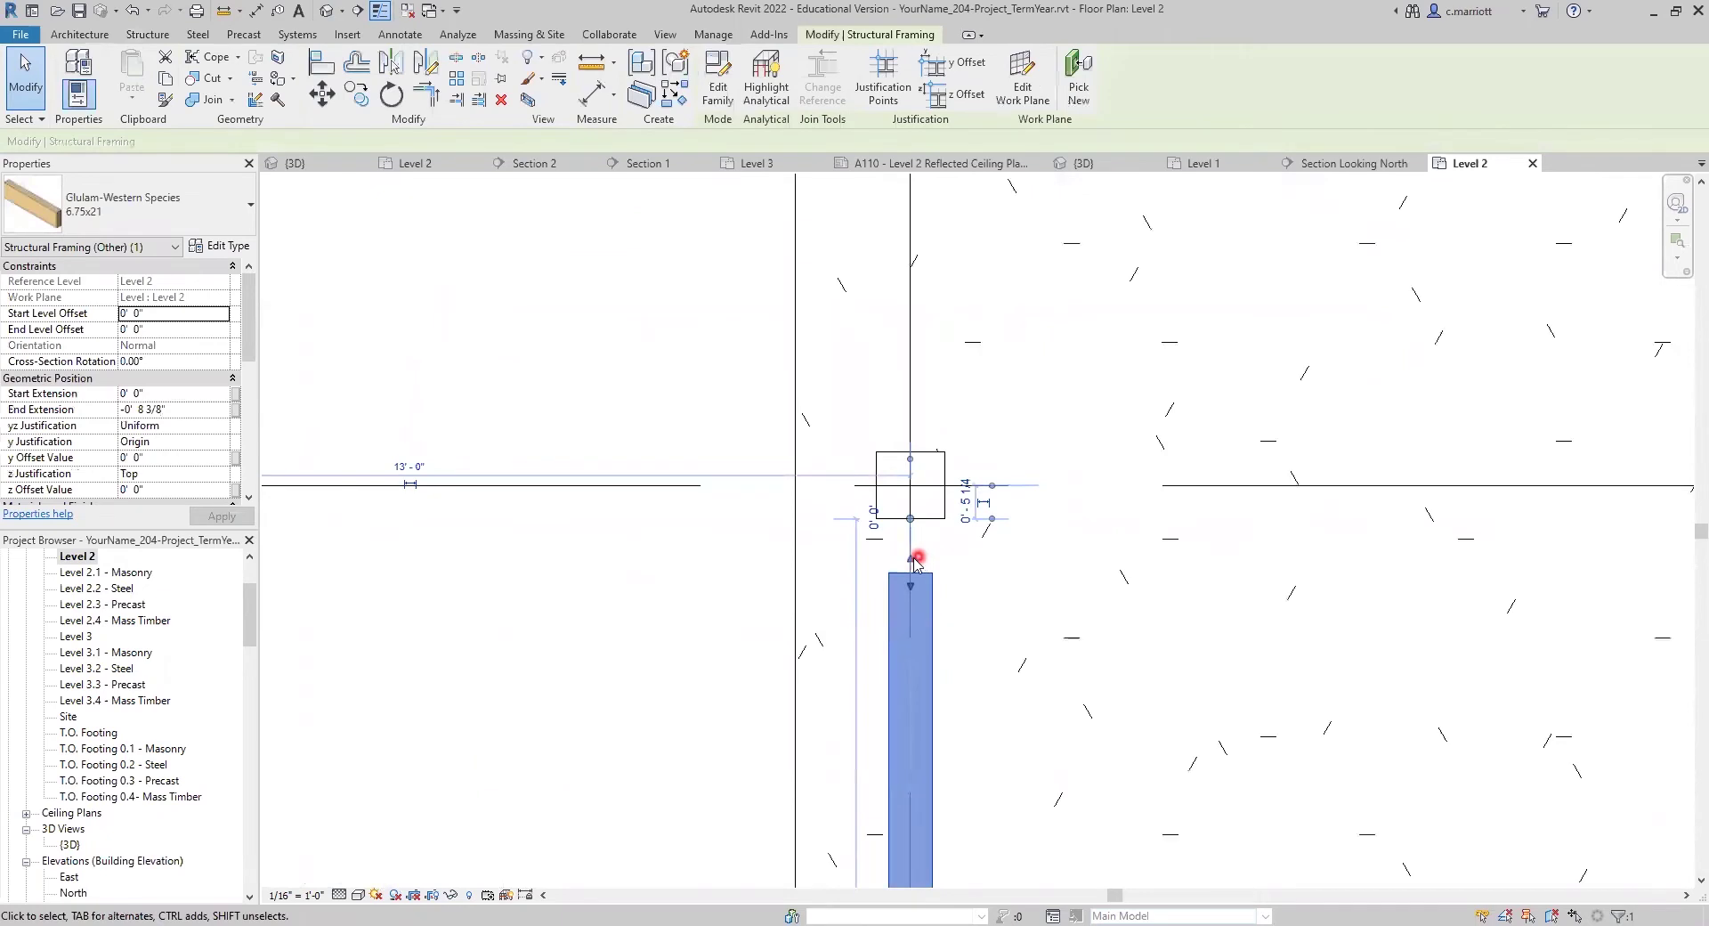
pyautogui.moveTo(911, 570); pyautogui.dragTo(916, 516)
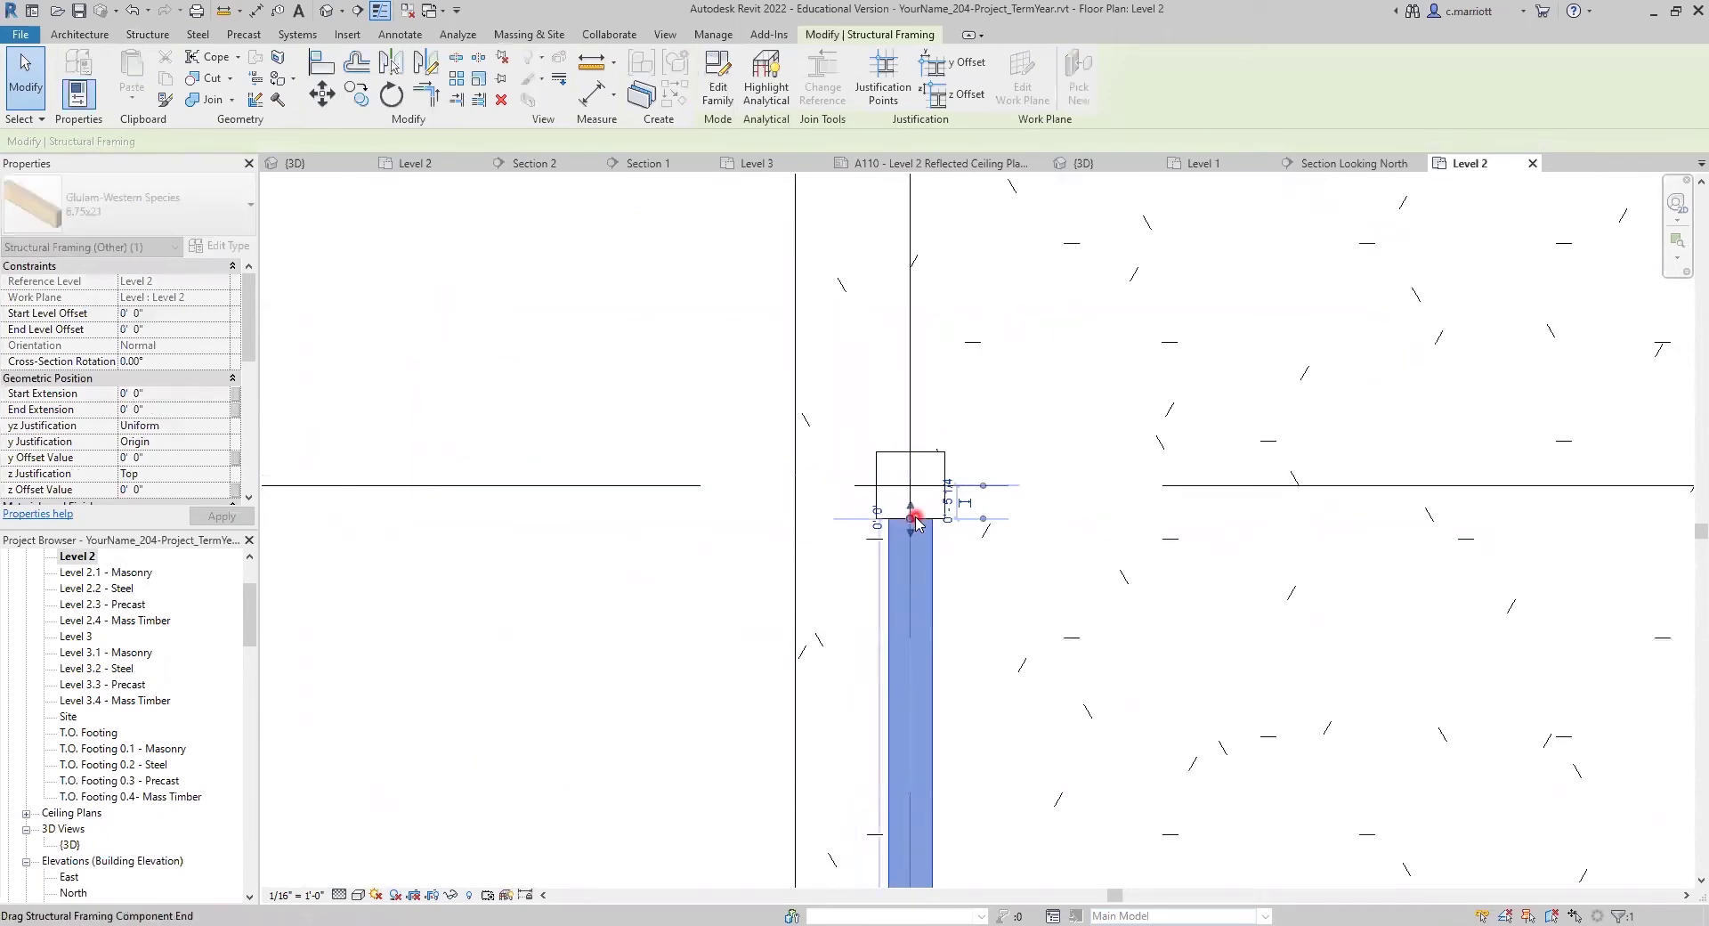
pyautogui.click(706, 539)
# Copy the grid 11 beam in successive 25' moves to fill grid 11 from C to B and both bays on grid 12.
pyautogui.scroll(-5, 805, 507)
pyautogui.scroll(-3, 861, 625)
pyautogui.click(870, 687)
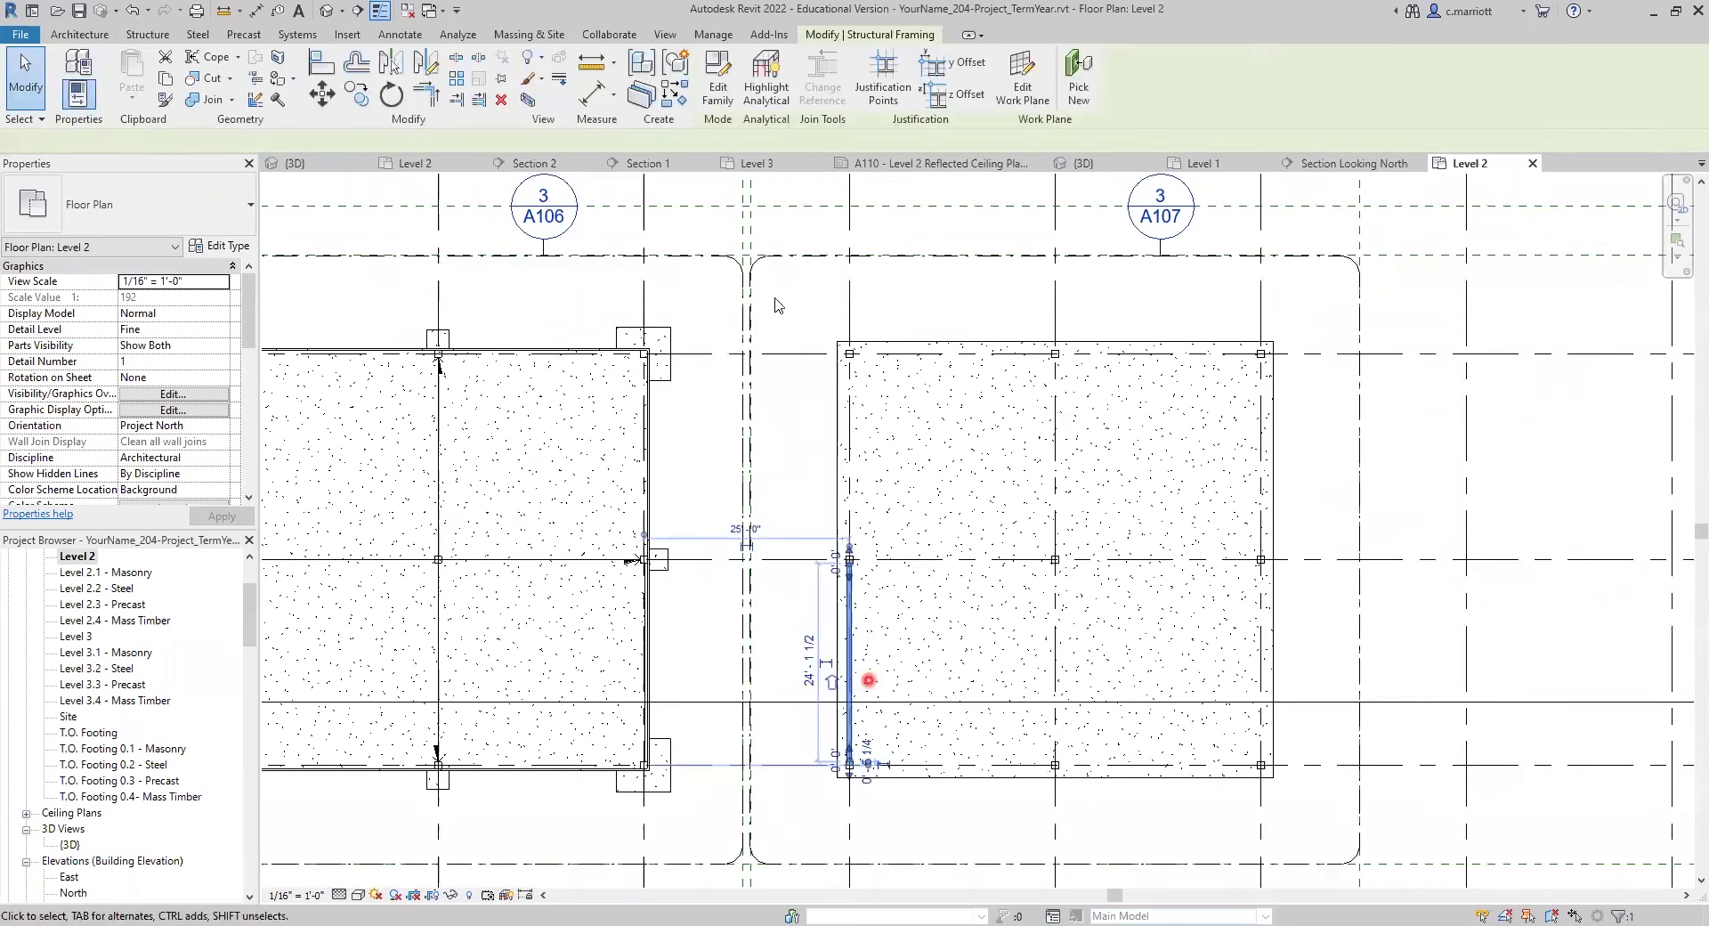
pyautogui.click(785, 492)
pyautogui.write('2')
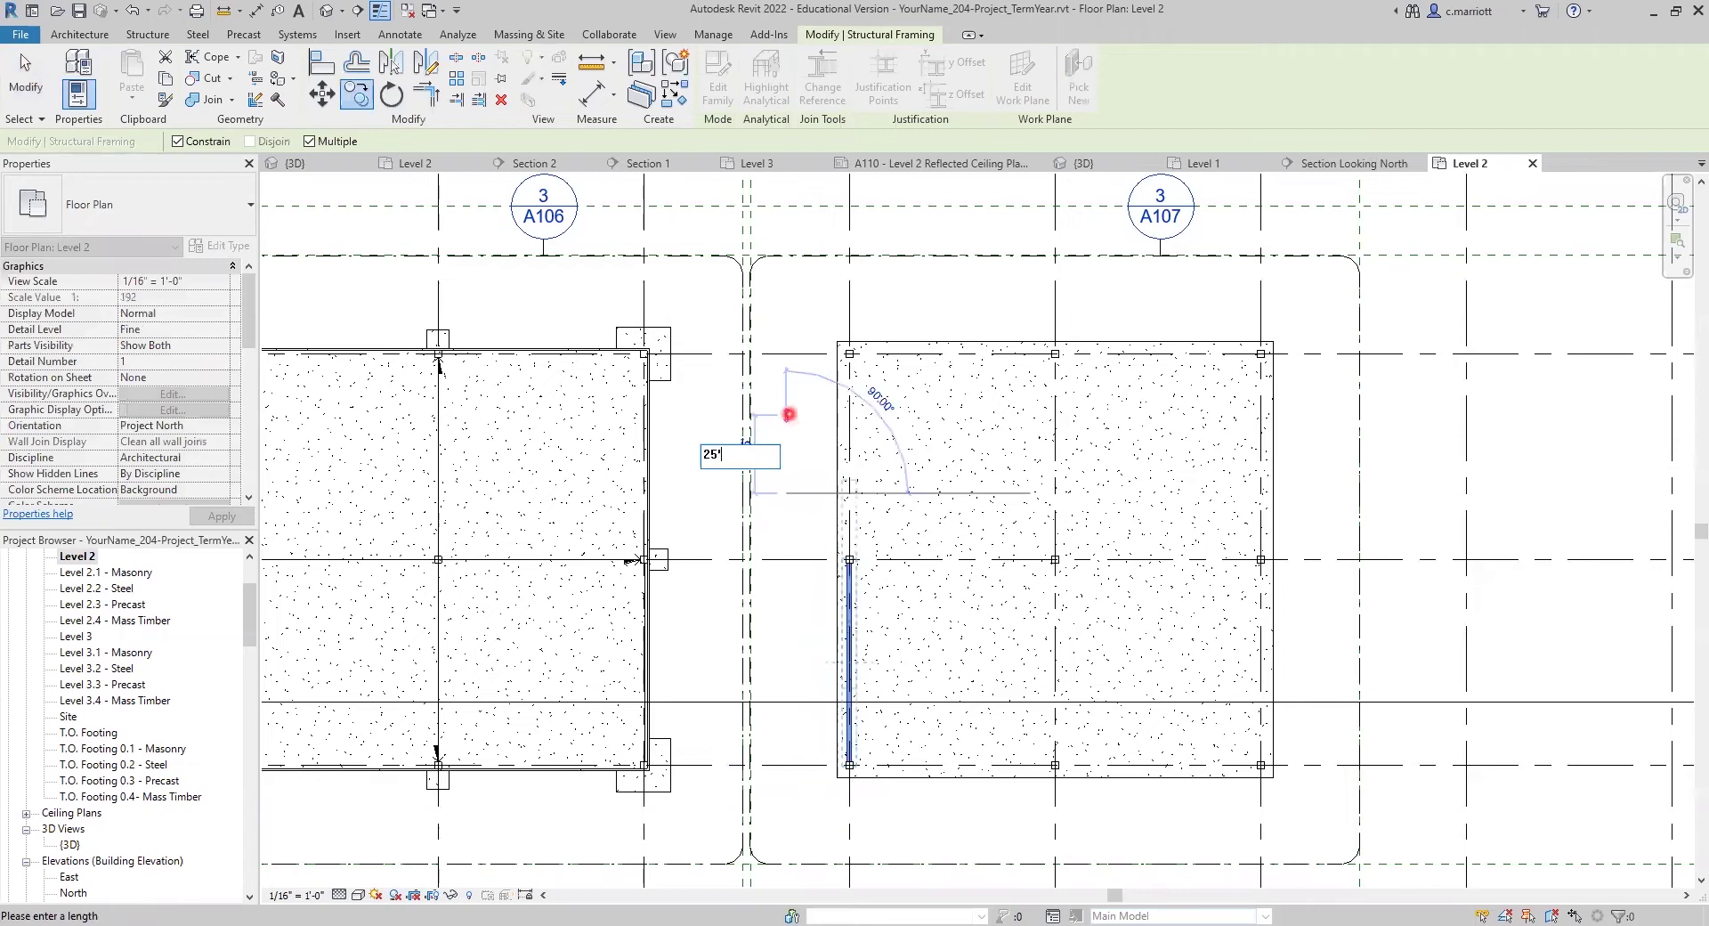
pyautogui.write("5'")
pyautogui.press('Return')
pyautogui.write("25'")
pyautogui.press('Return')
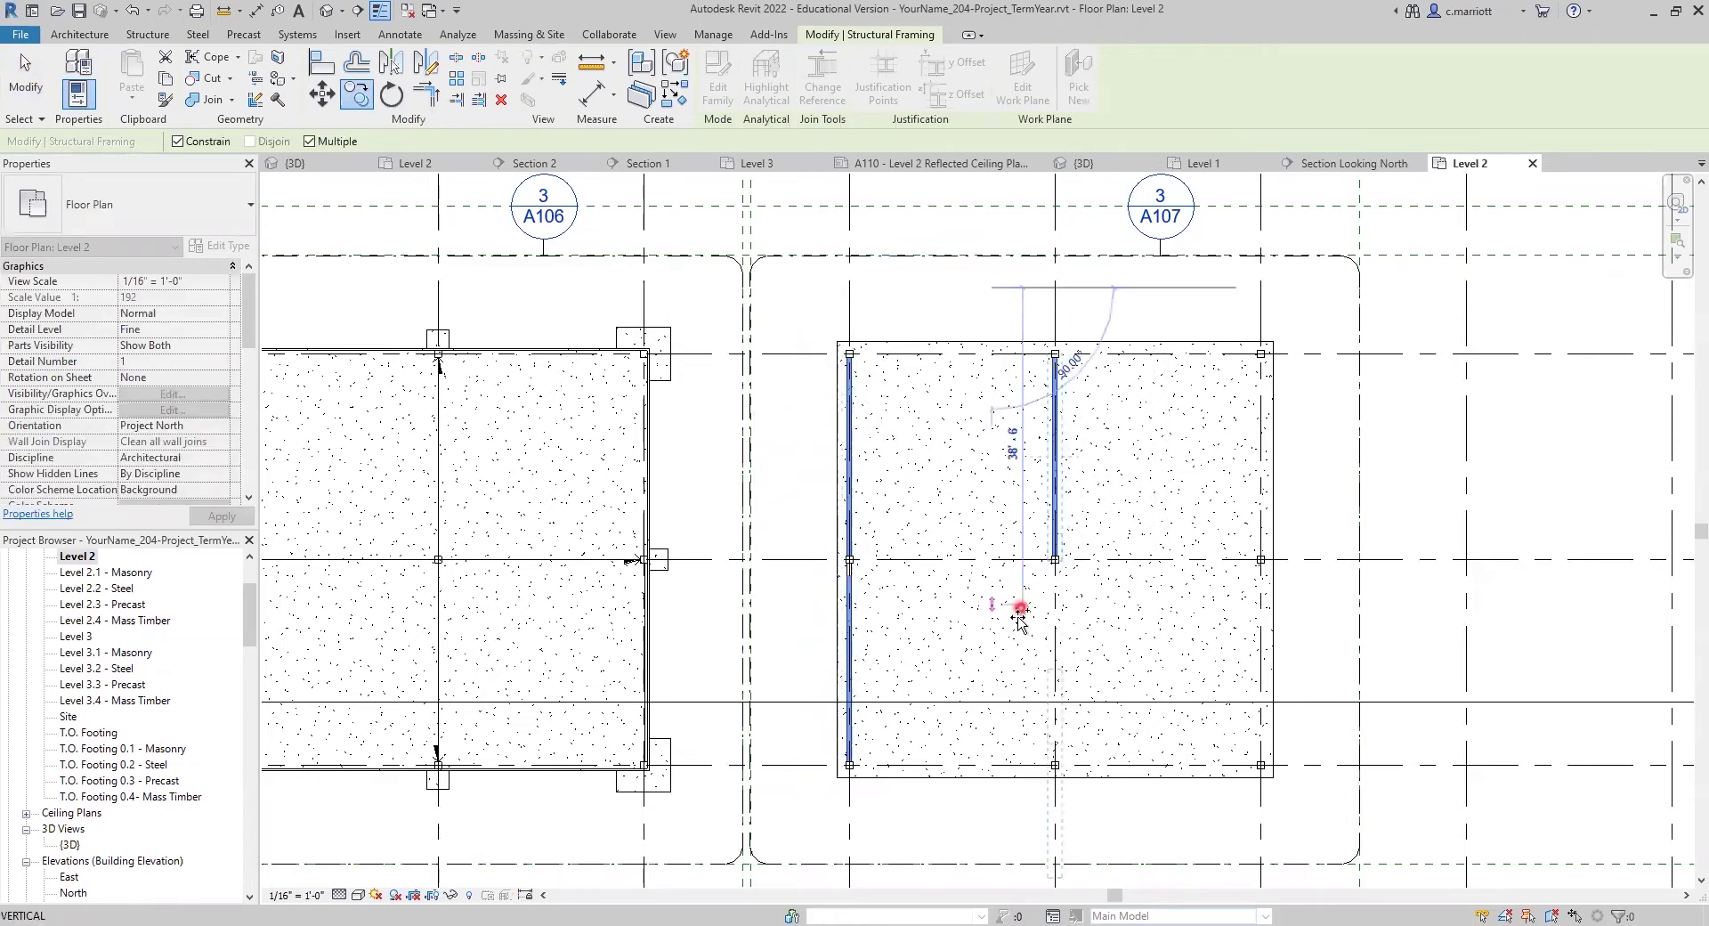
pyautogui.write("25'")
pyautogui.press('Return')
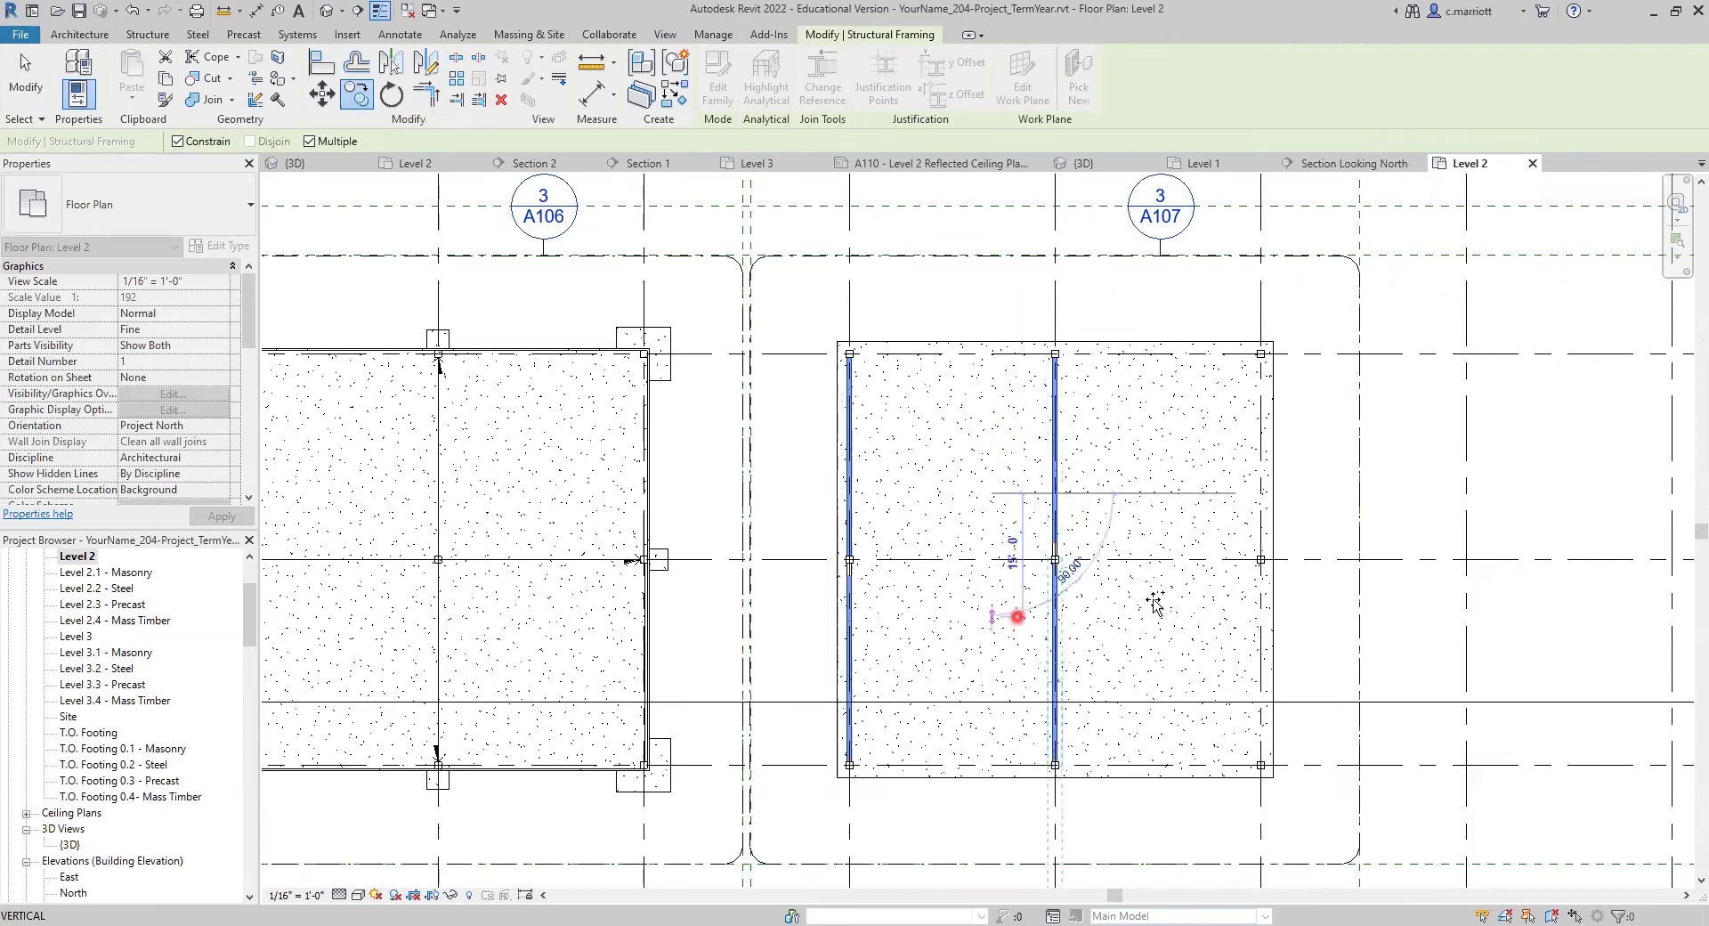
# Continue the multiple copy with 25' moves to place the beams in both bays along grid 13, then end the copying.
pyautogui.write('2')
pyautogui.press('Return')
pyautogui.write('2')
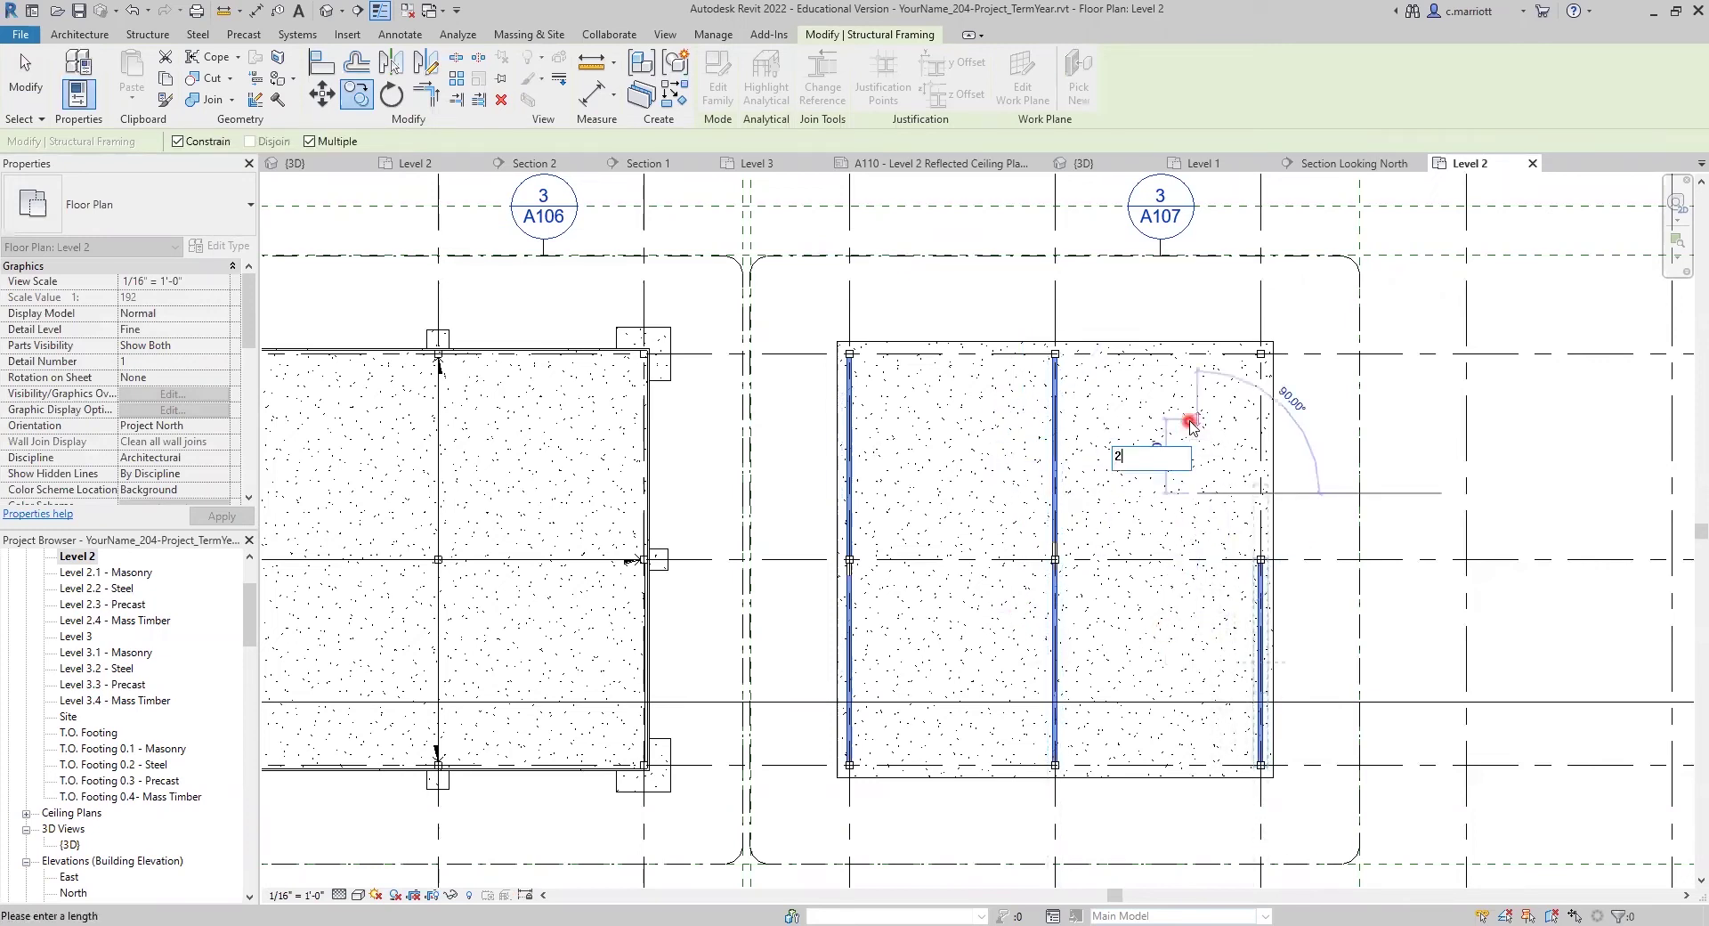
pyautogui.press('Return')
pyautogui.press('Escape')
pyautogui.press('Escape')
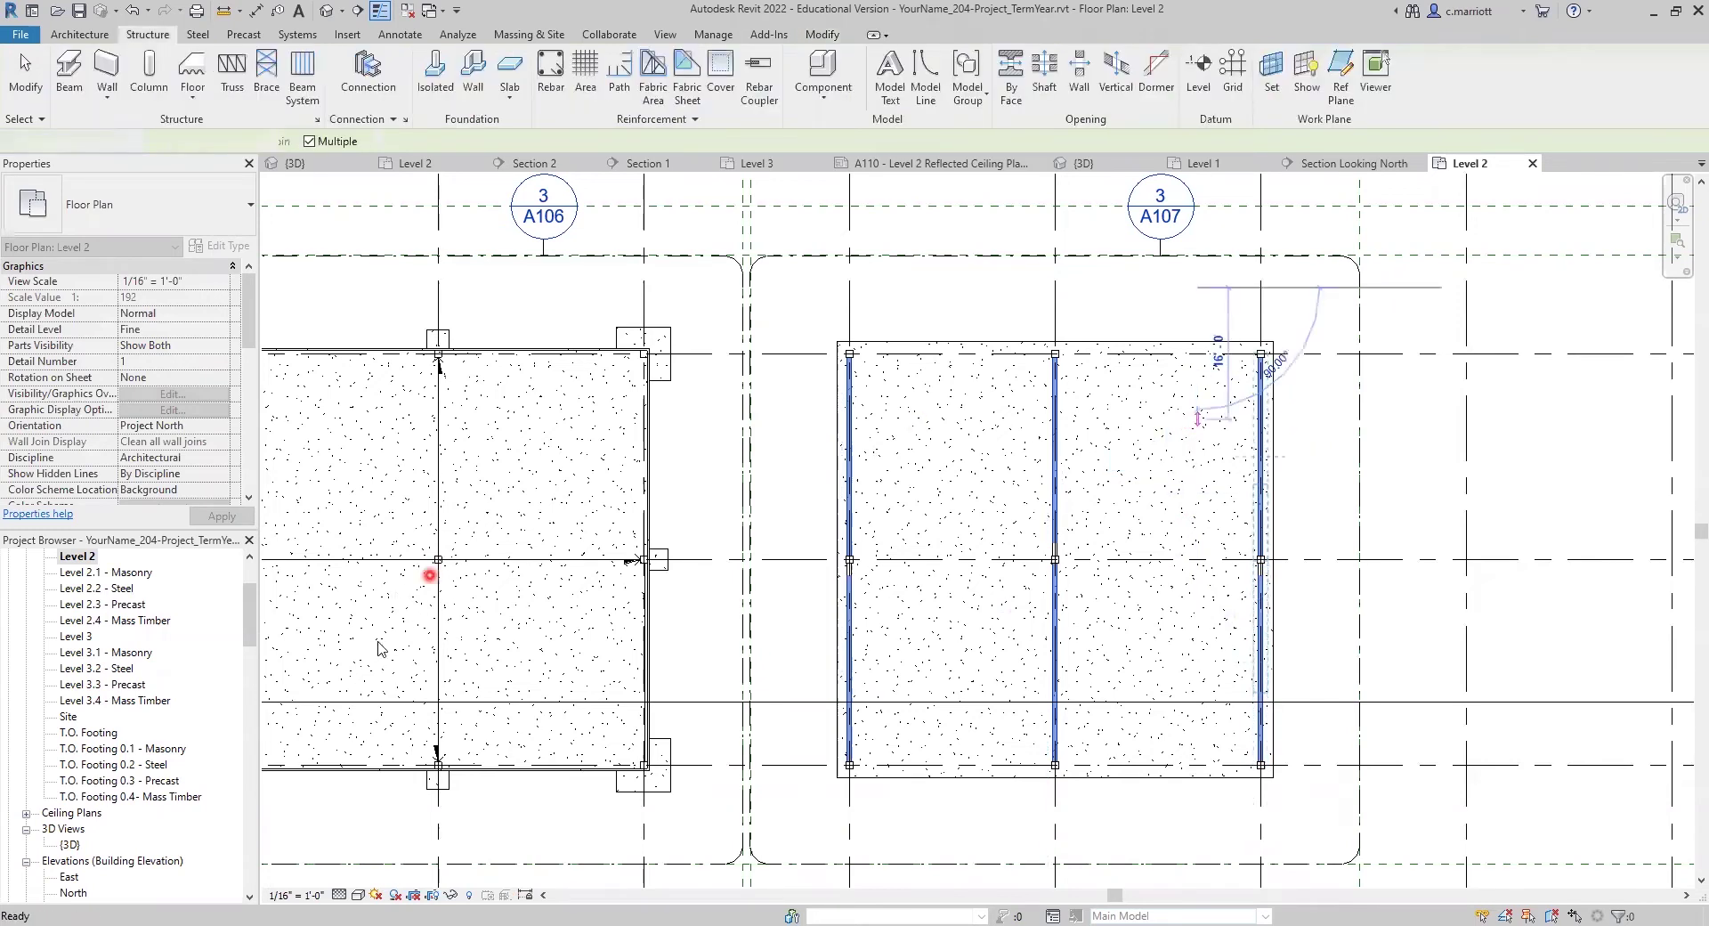
# Open the Section Looking North view and examine how the glulam beams on grids 11 to 13 sit relative to Level 2.
pyautogui.scroll(-2, 382, 632)
pyautogui.scroll(-4, 143, 817)
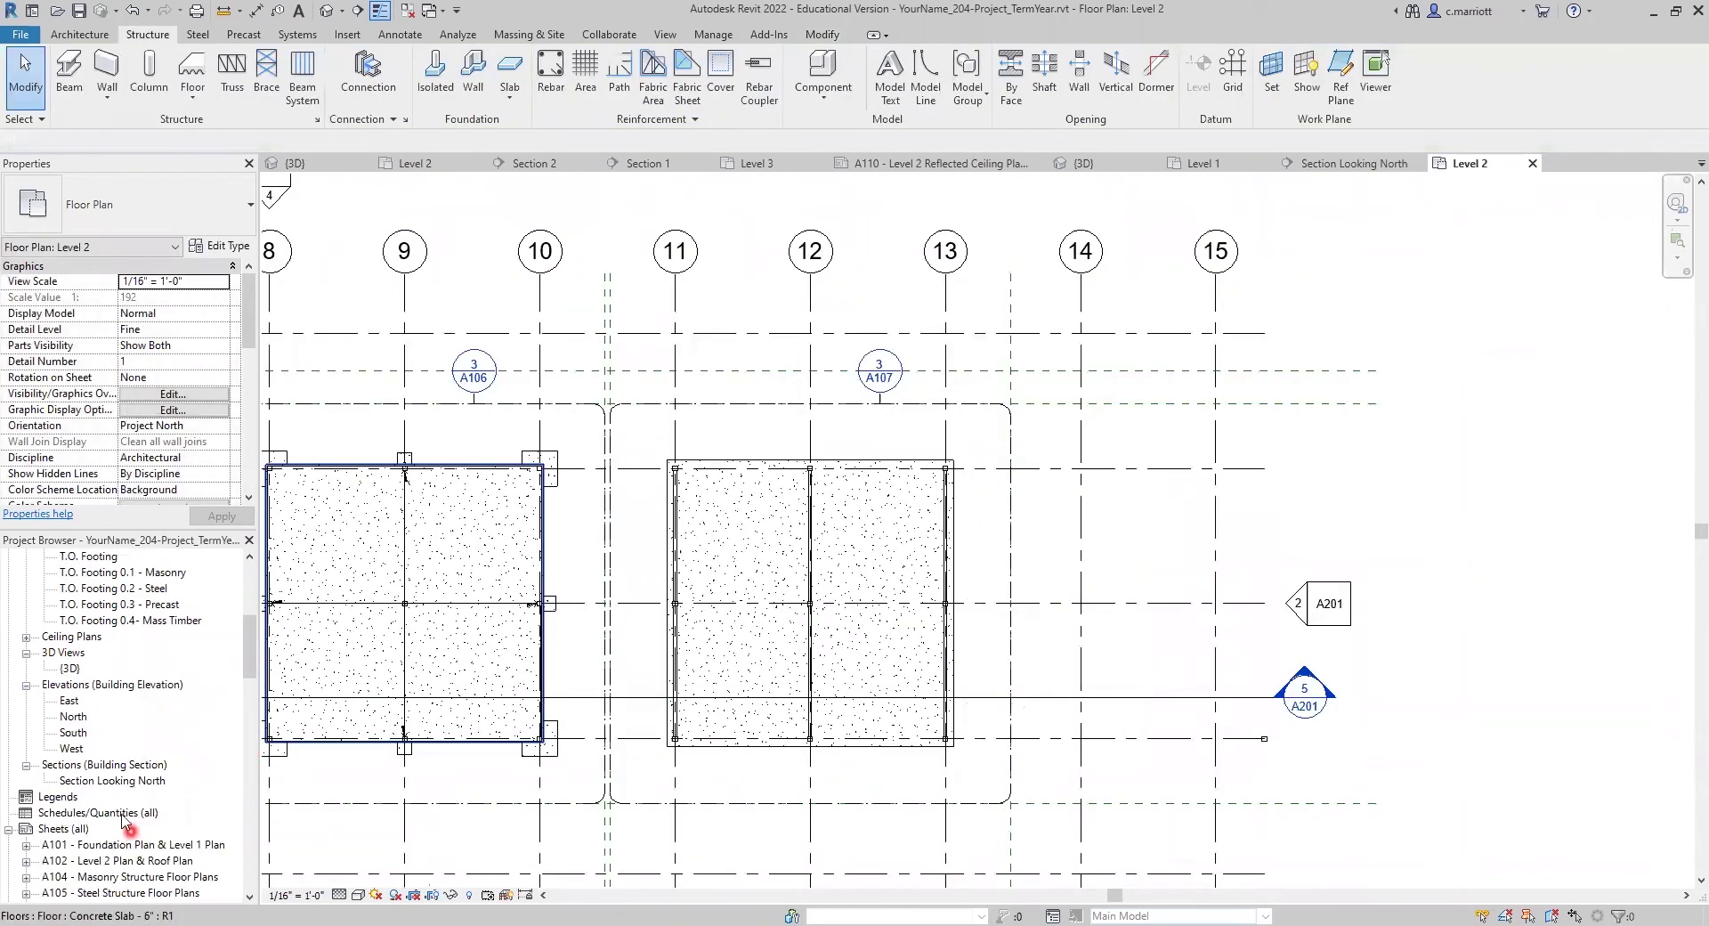
pyautogui.doubleClick(102, 781)
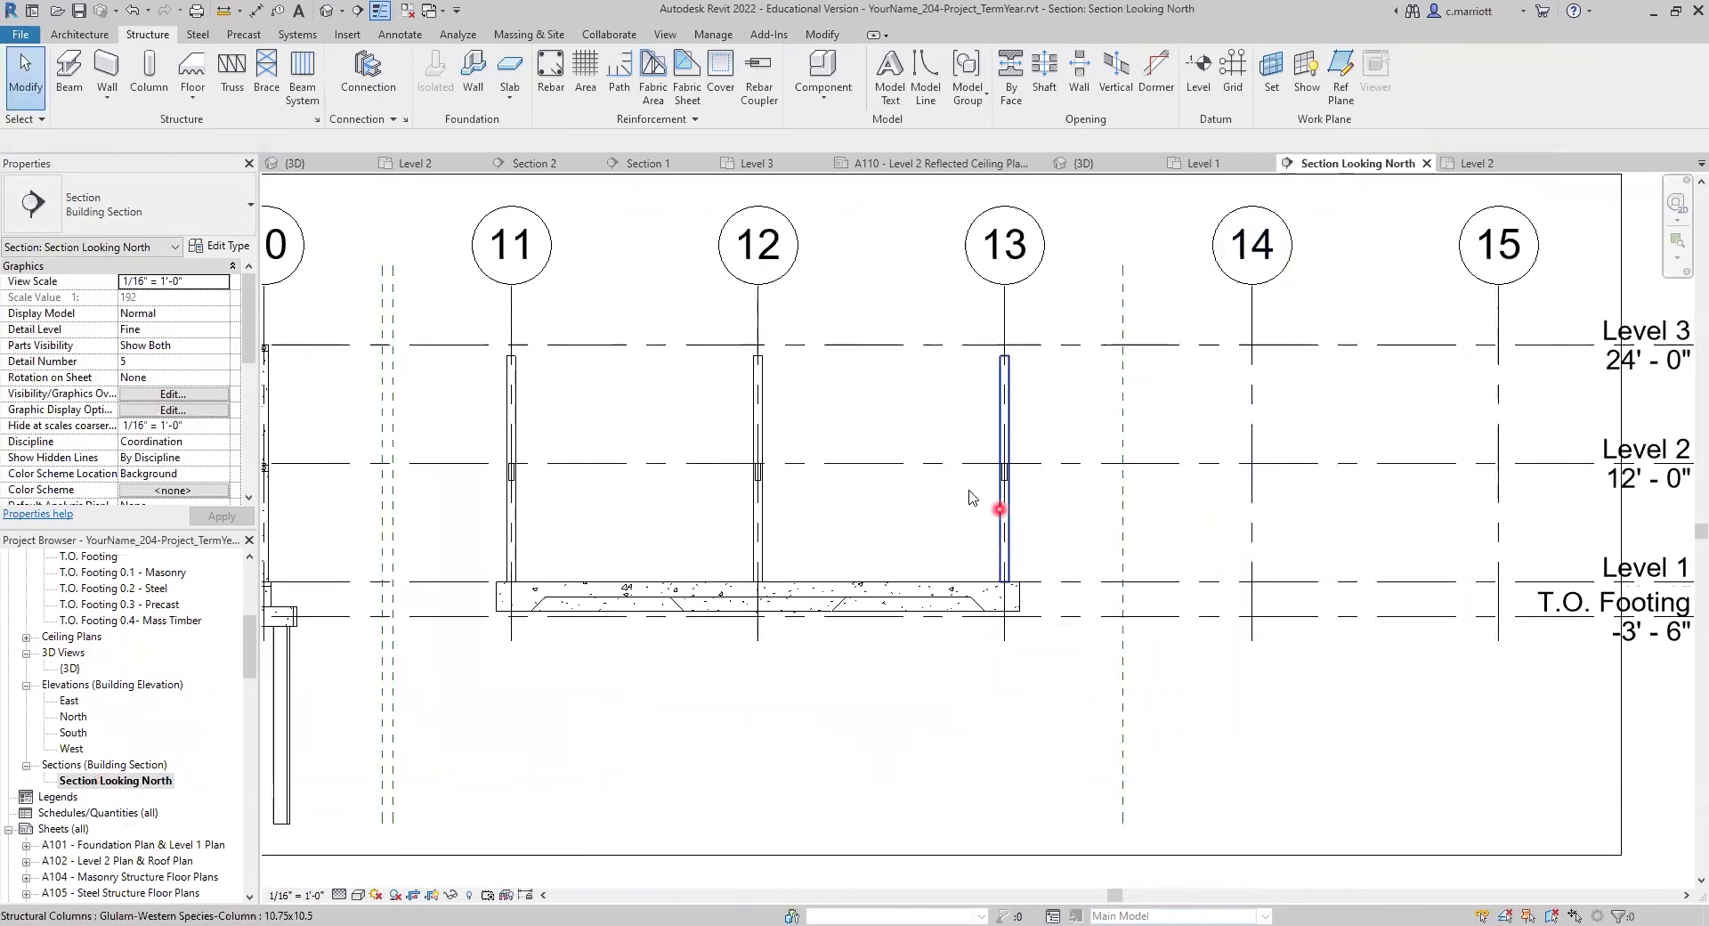
pyautogui.scroll(3, 1015, 486)
pyautogui.scroll(-3, 1015, 485)
pyautogui.scroll(2, 438, 531)
pyautogui.scroll(-2, 356, 551)
pyautogui.scroll(2, 445, 596)
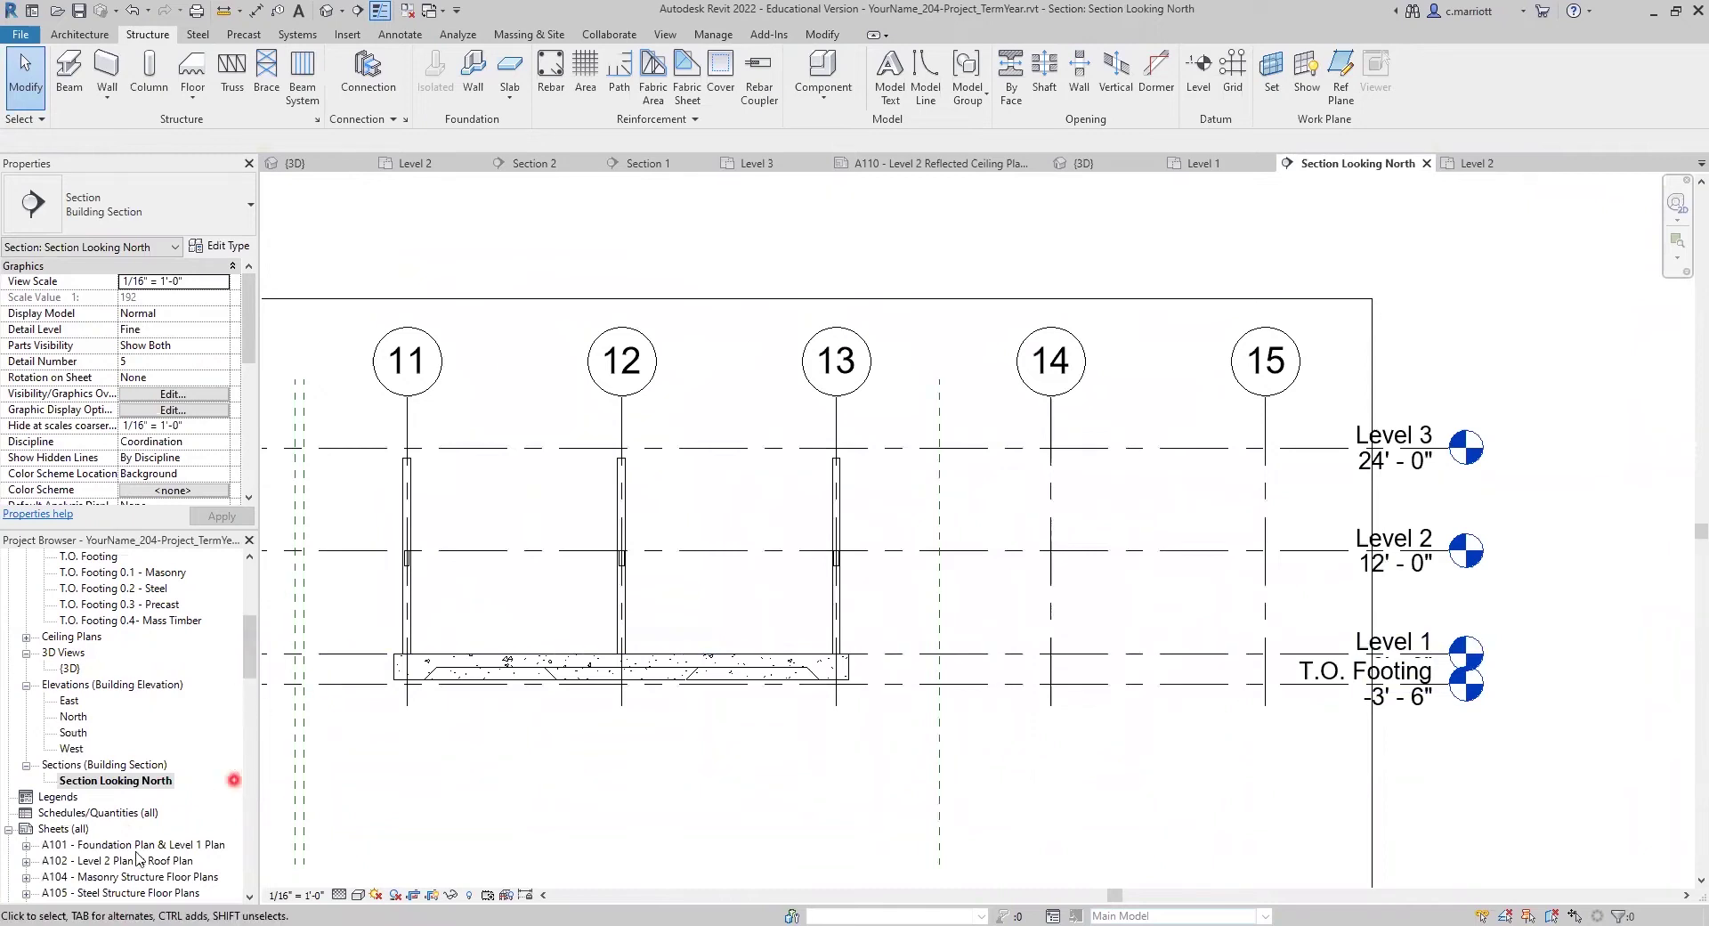
# In the default 3D view, set the start and end level offsets of all six Level 2 glulam beams to -0' 8 3/8".
pyautogui.scroll(-1, 102, 819)
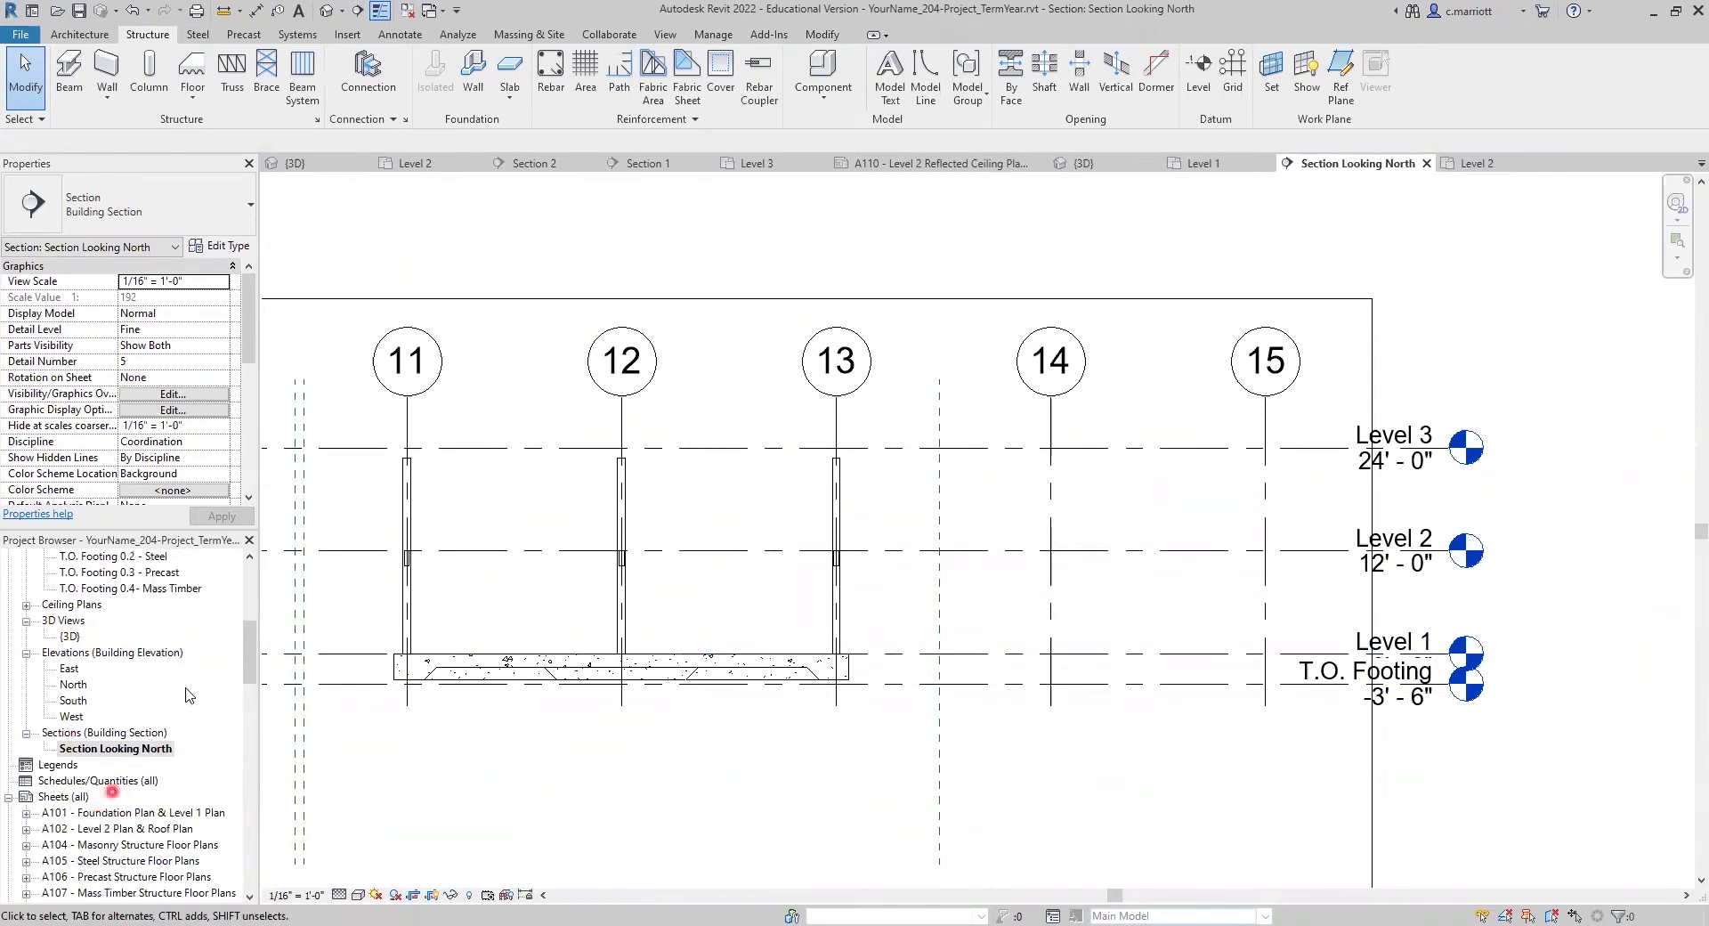
pyautogui.doubleClick(69, 635)
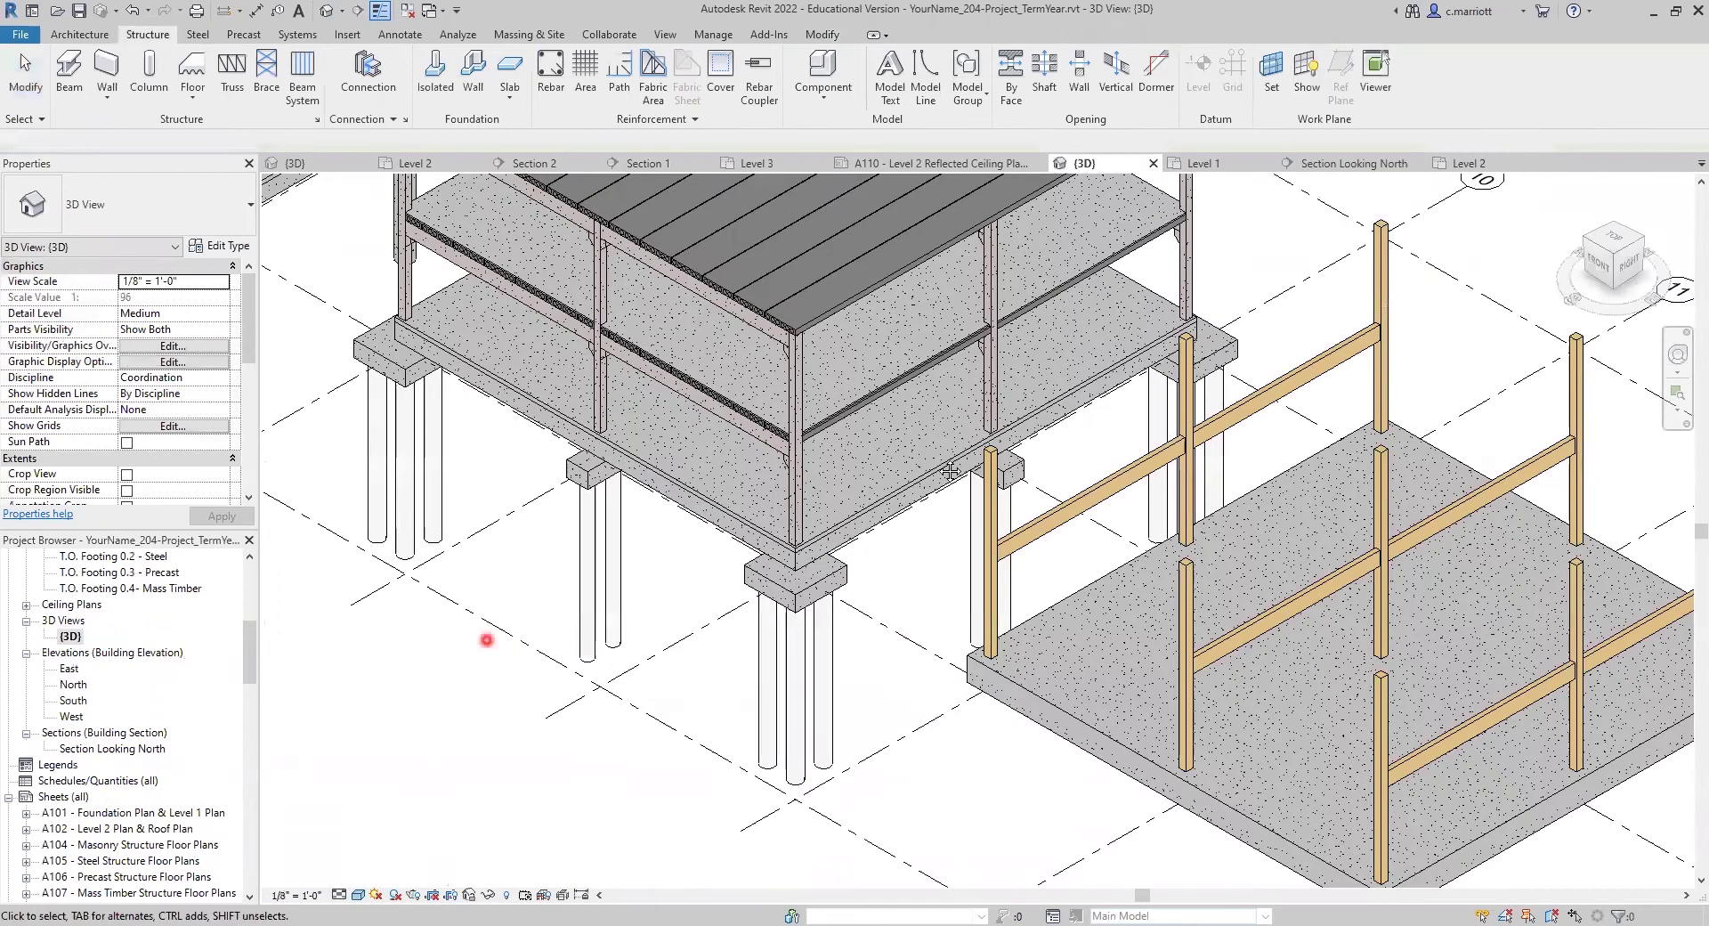
pyautogui.scroll(3, 862, 484)
pyautogui.click(1037, 390)
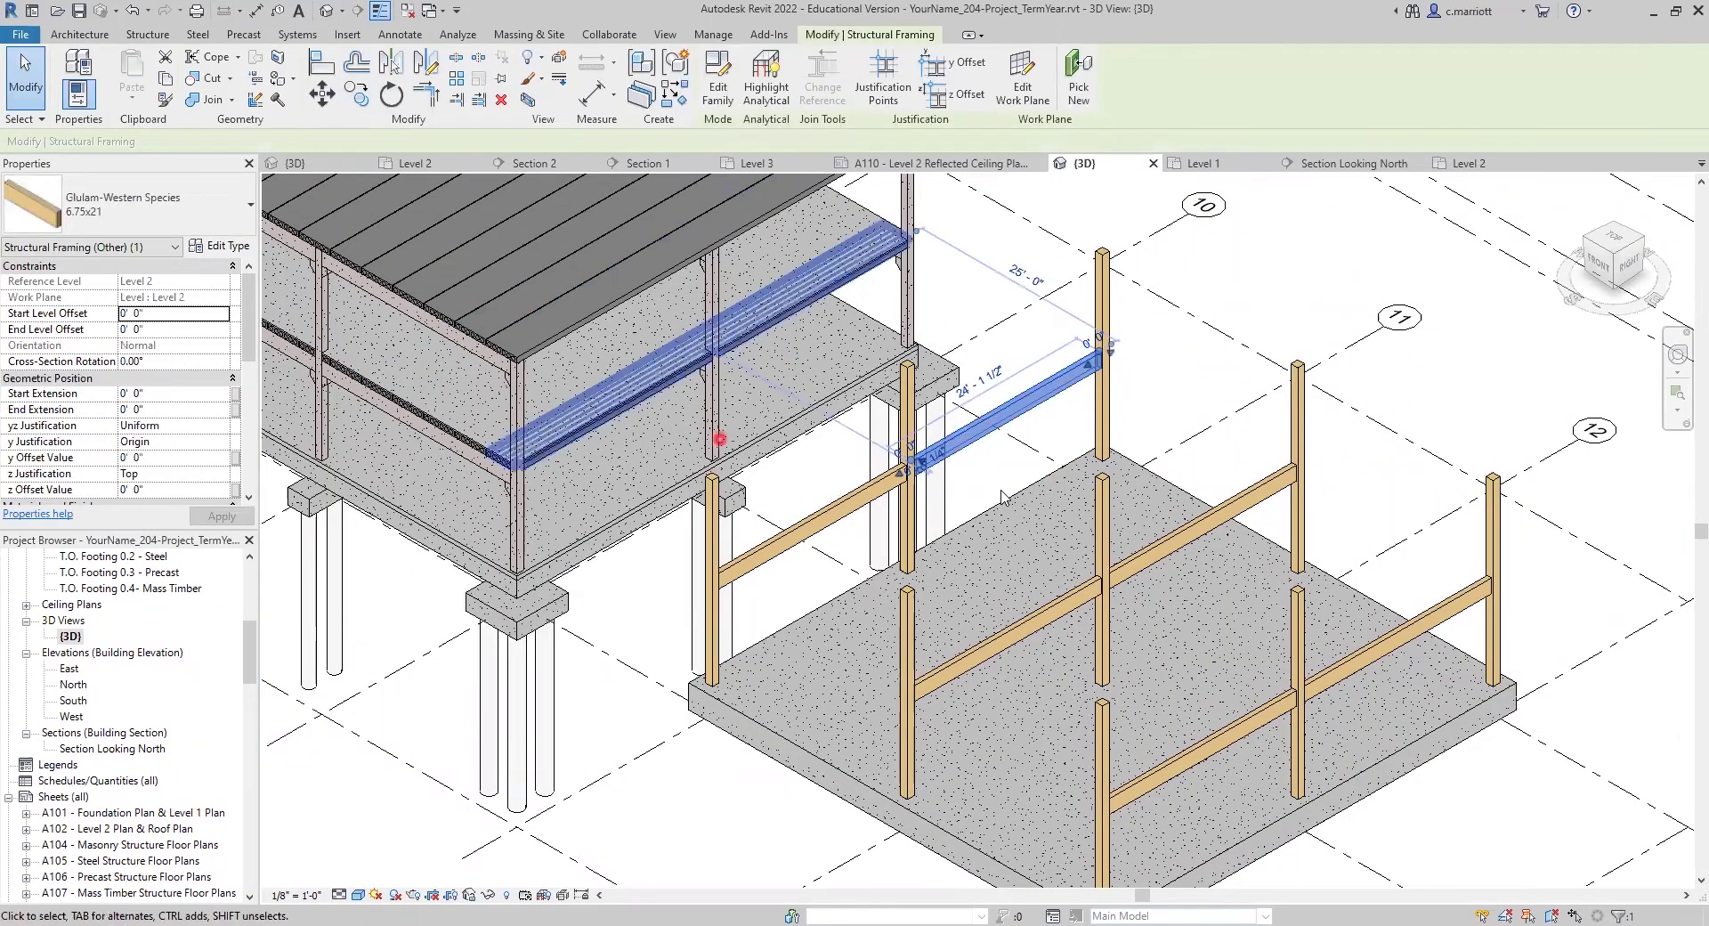
pyautogui.keyDown('ctrl'); pyautogui.click(815, 523); pyautogui.keyUp('ctrl')
pyautogui.keyDown('ctrl'); pyautogui.click(1079, 606); pyautogui.keyUp('ctrl')
pyautogui.keyDown('ctrl'); pyautogui.click(1184, 553); pyautogui.keyUp('ctrl')
pyautogui.keyDown('ctrl'); pyautogui.click(1339, 672); pyautogui.keyUp('ctrl')
pyautogui.keyDown('ctrl'); pyautogui.click(1237, 730); pyautogui.keyUp('ctrl')
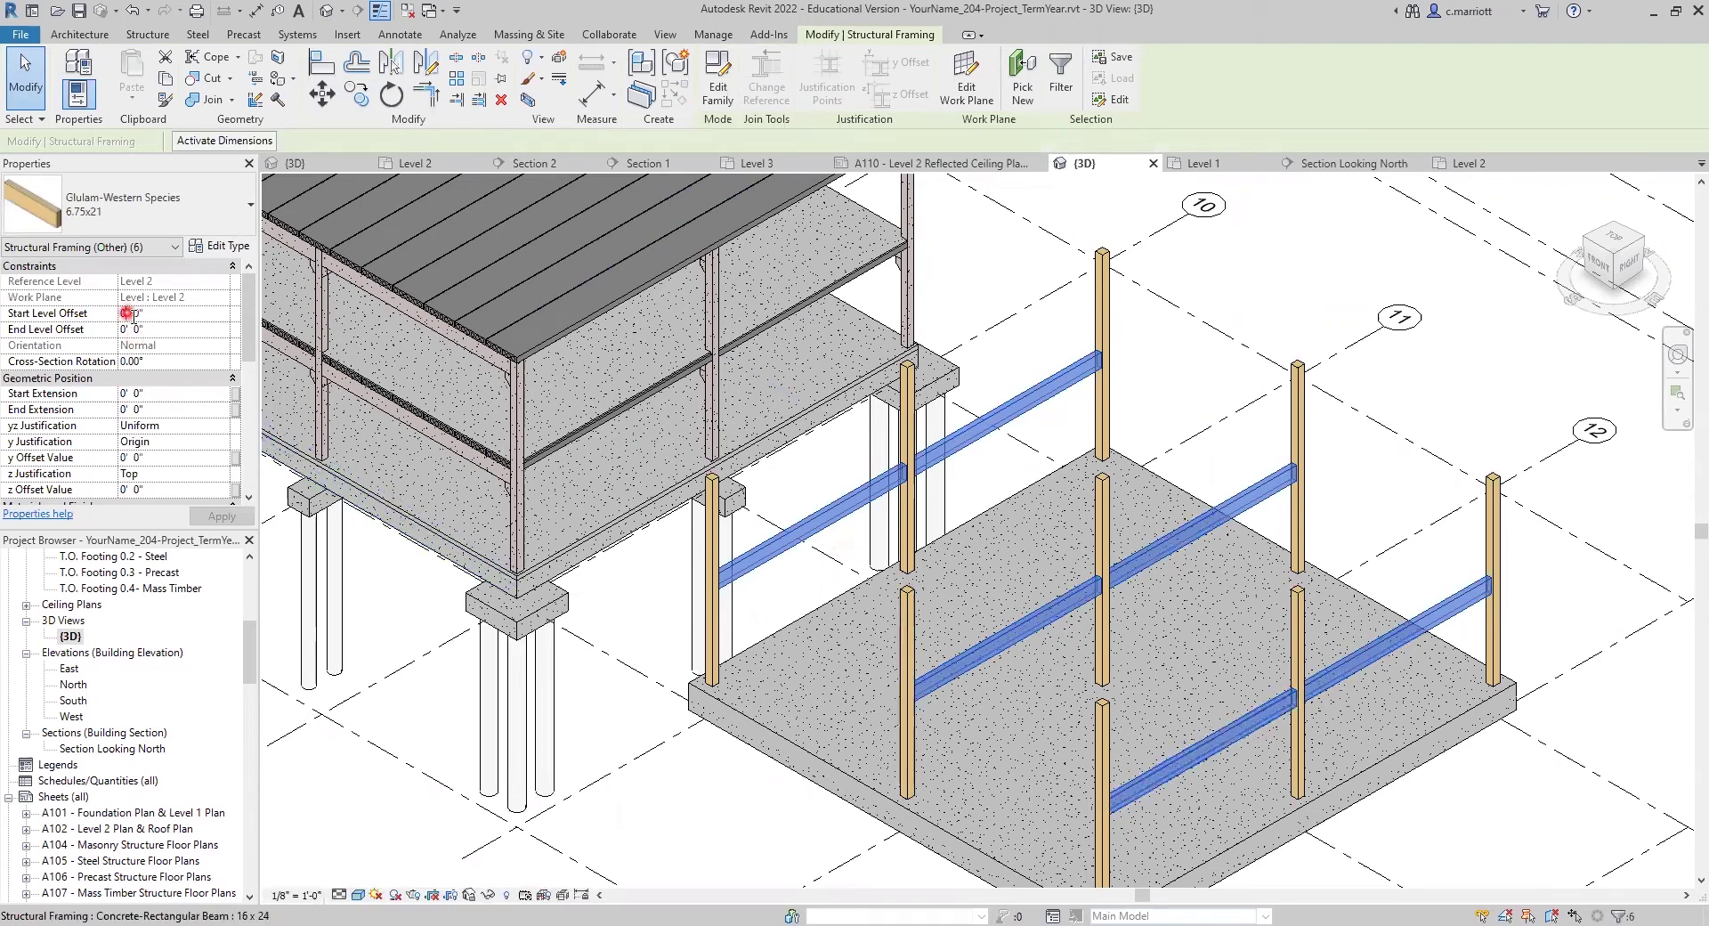
pyautogui.write("-0' ")
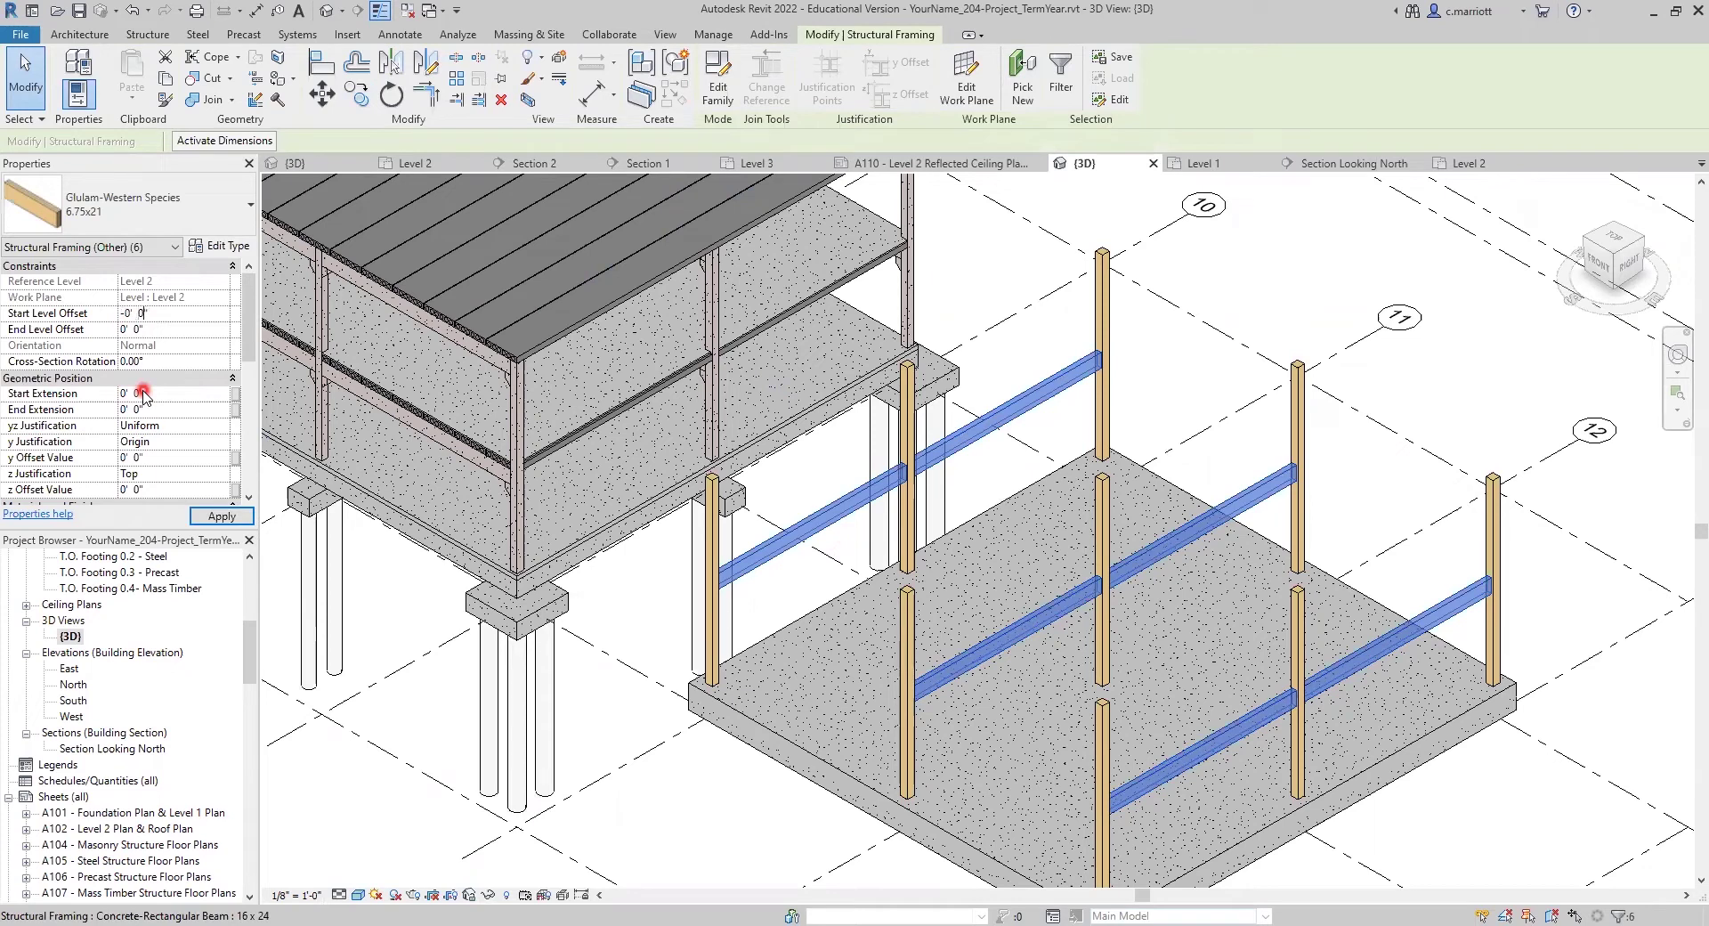
pyautogui.write('8.375')
pyautogui.click(132, 328)
pyautogui.press('Return')
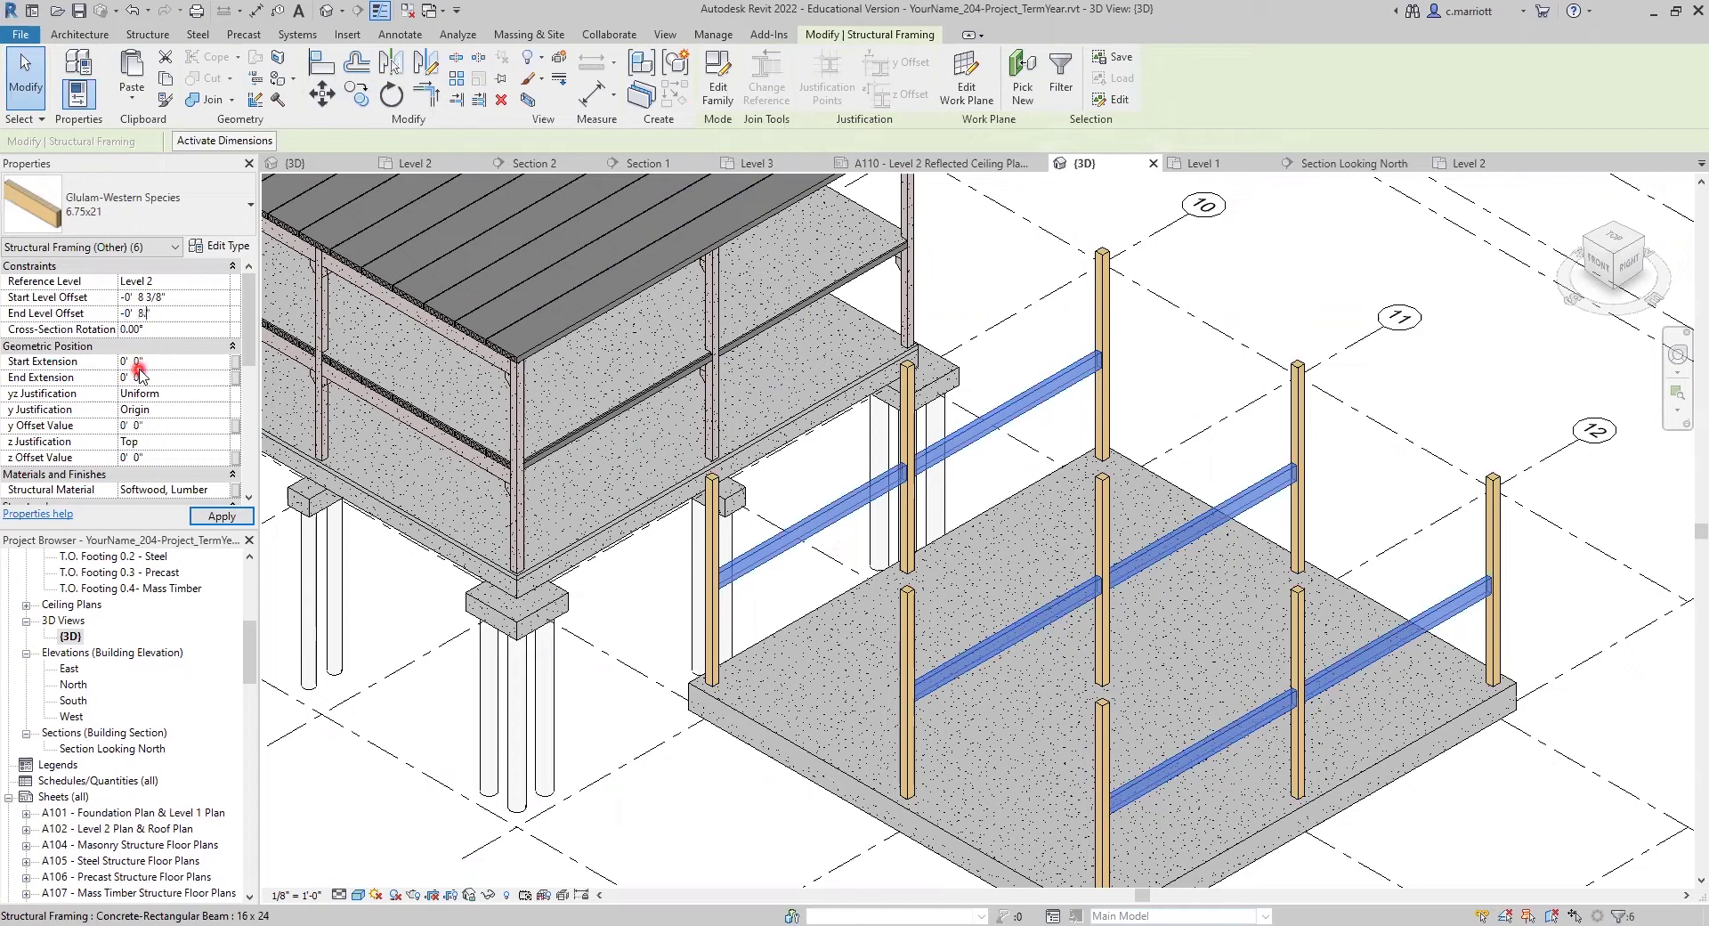
pyautogui.click(198, 514)
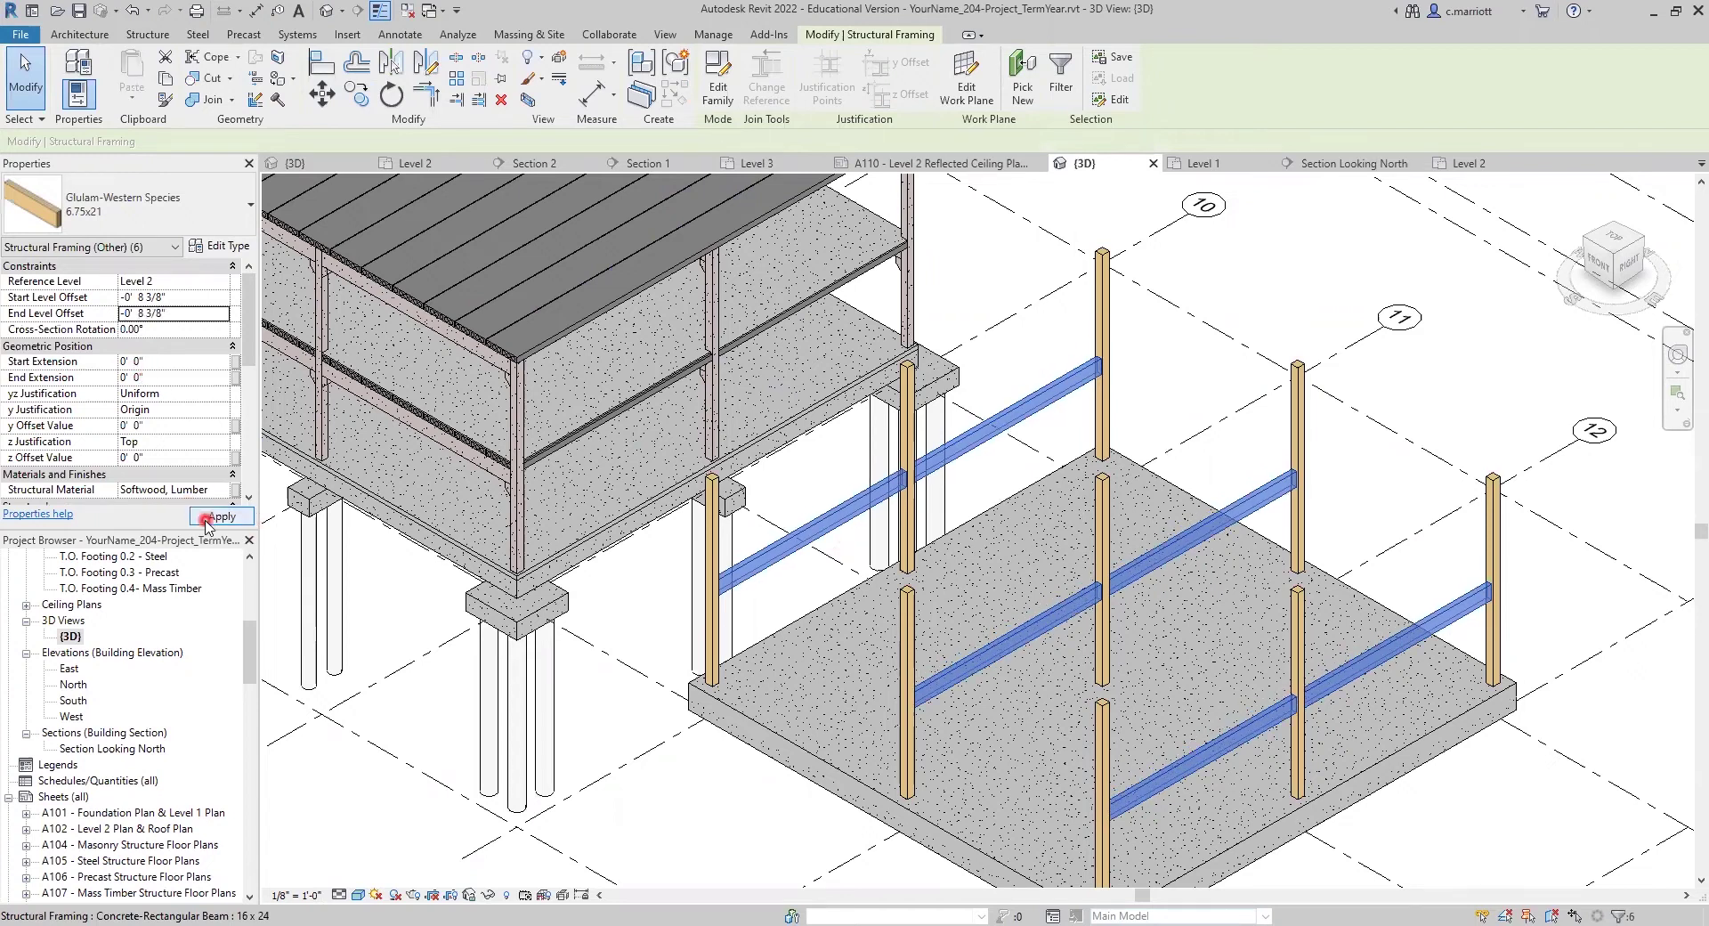
pyautogui.click(630, 598)
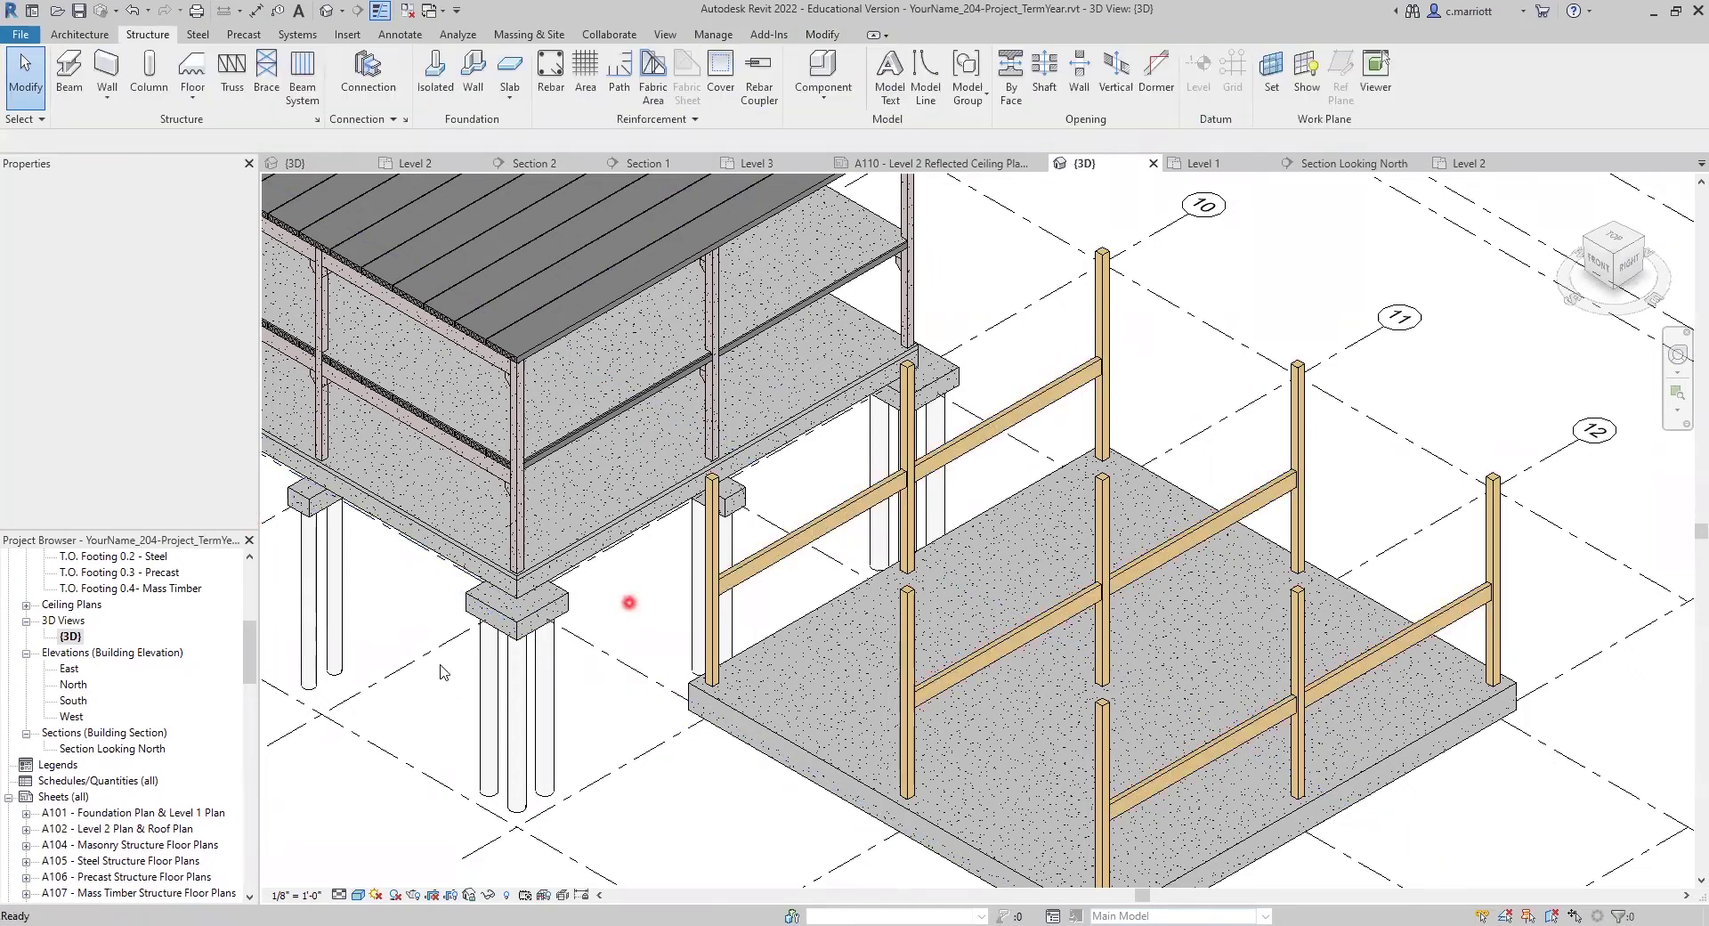
# Return to the Section Looking North view and check the height of the lowered glulam beams against Level 2.
pyautogui.doubleClick(99, 750)
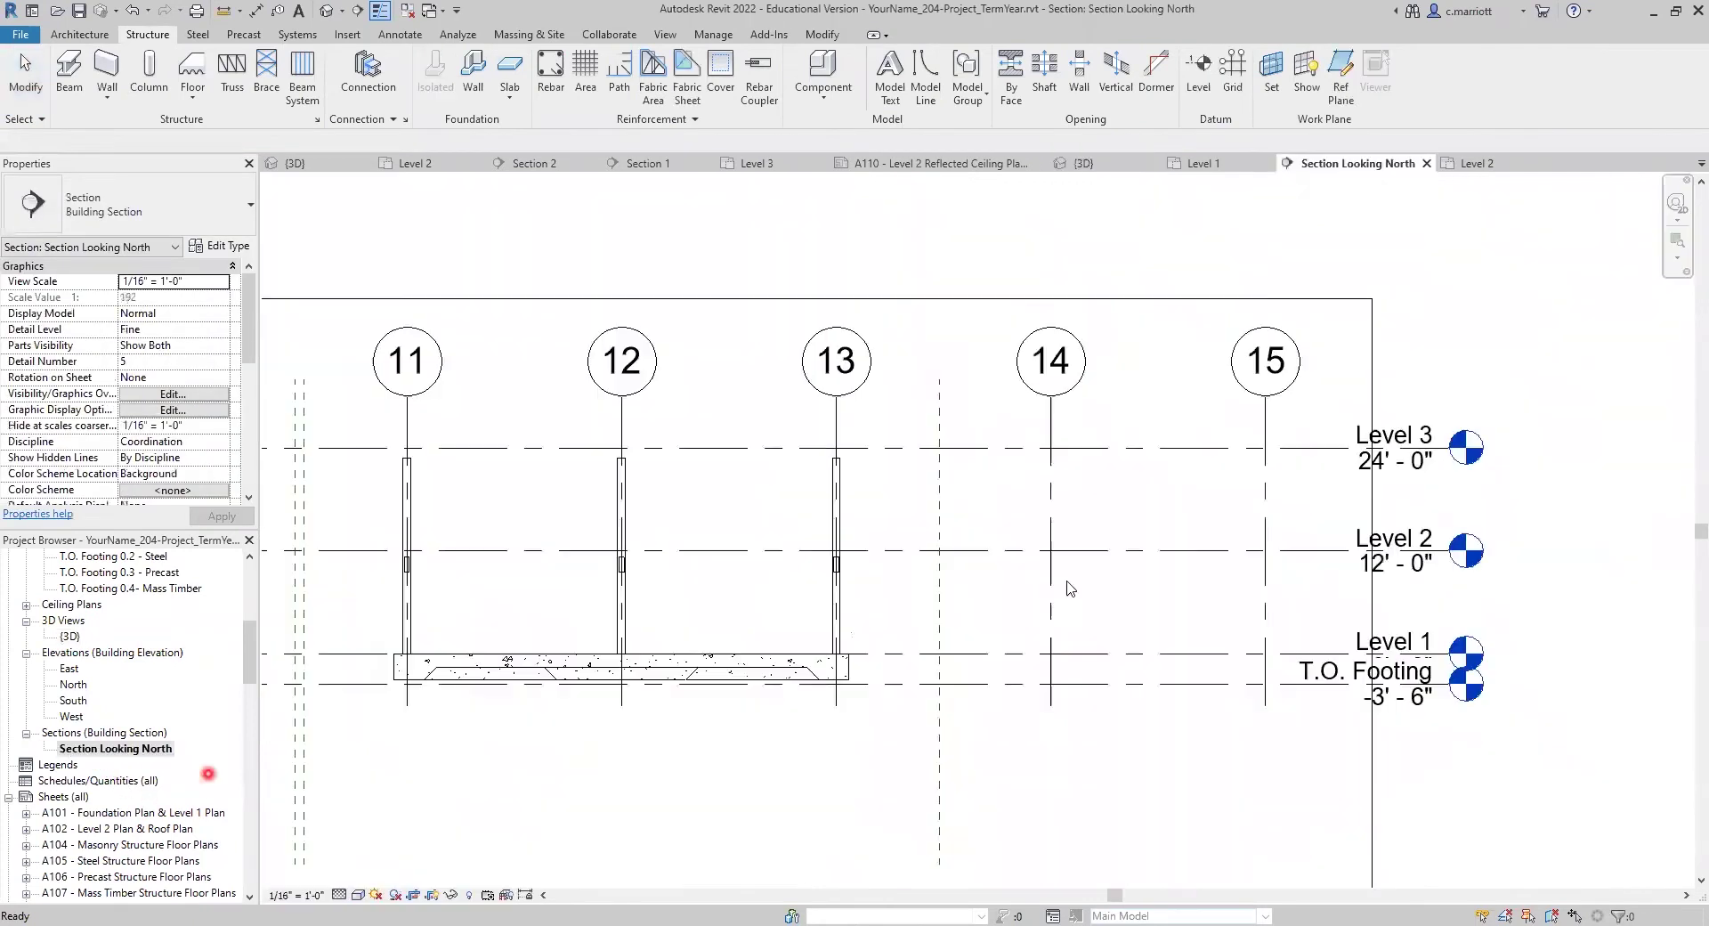
pyautogui.scroll(5, 805, 556)
pyautogui.scroll(-6, 806, 538)
pyautogui.scroll(3, 758, 550)
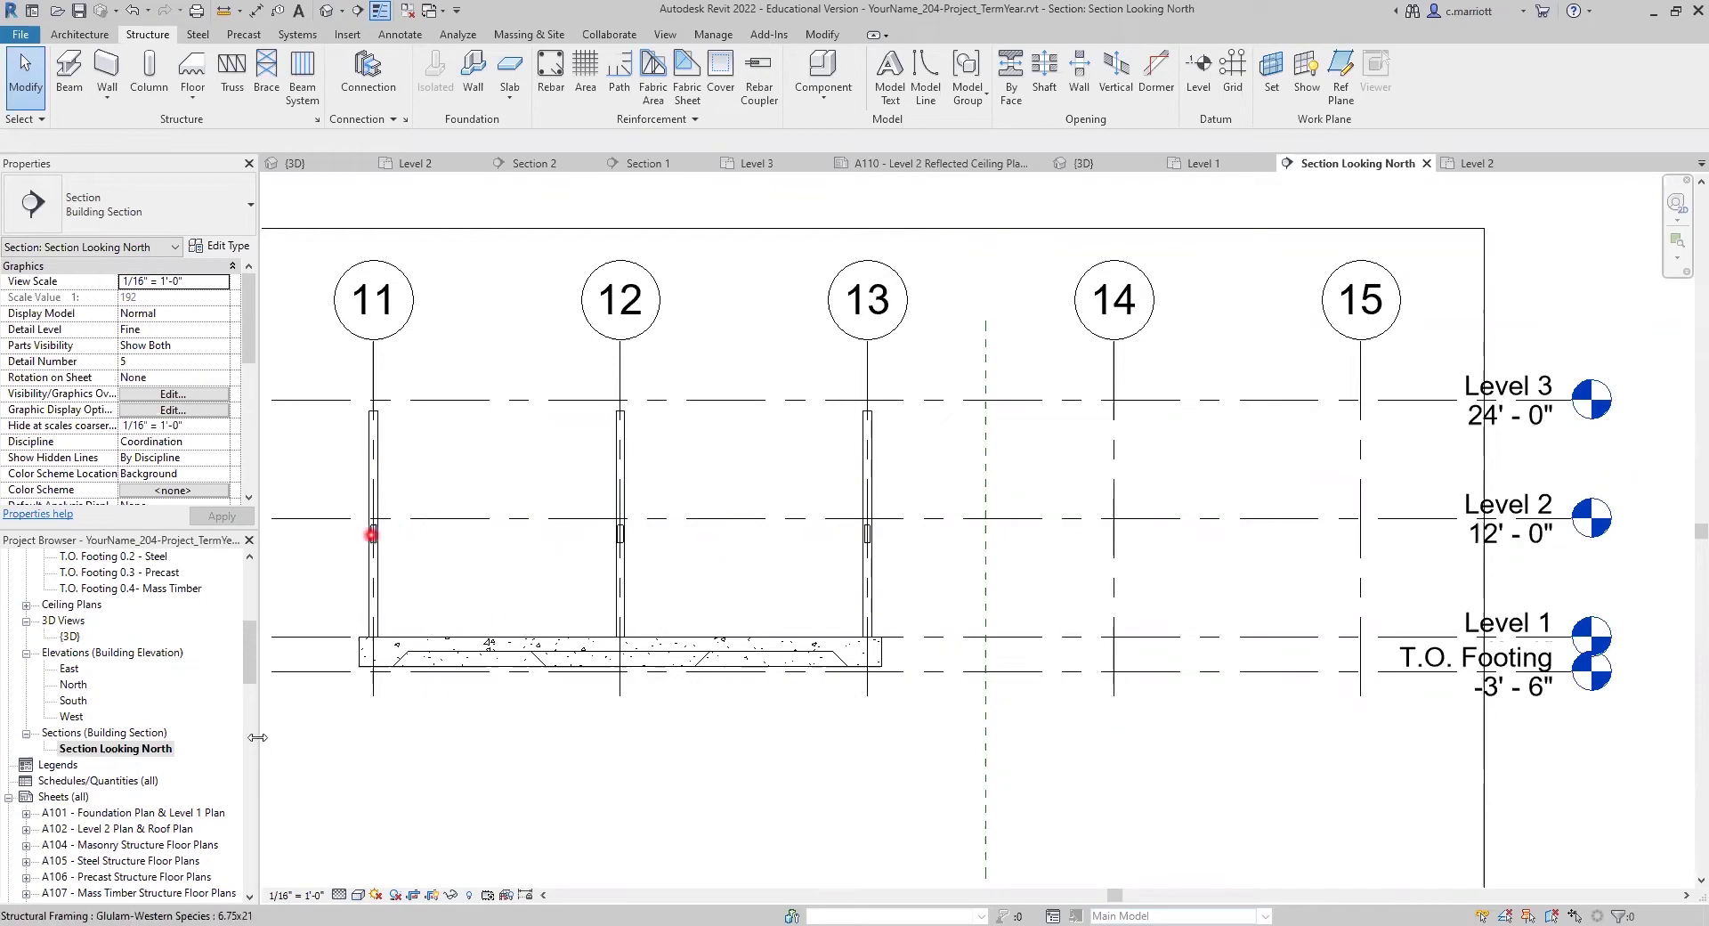
# Load the 5.125x15 type of the Glulam-Western Species beam family from the Autodesk library's "glulam" results.
pyautogui.click(347, 34)
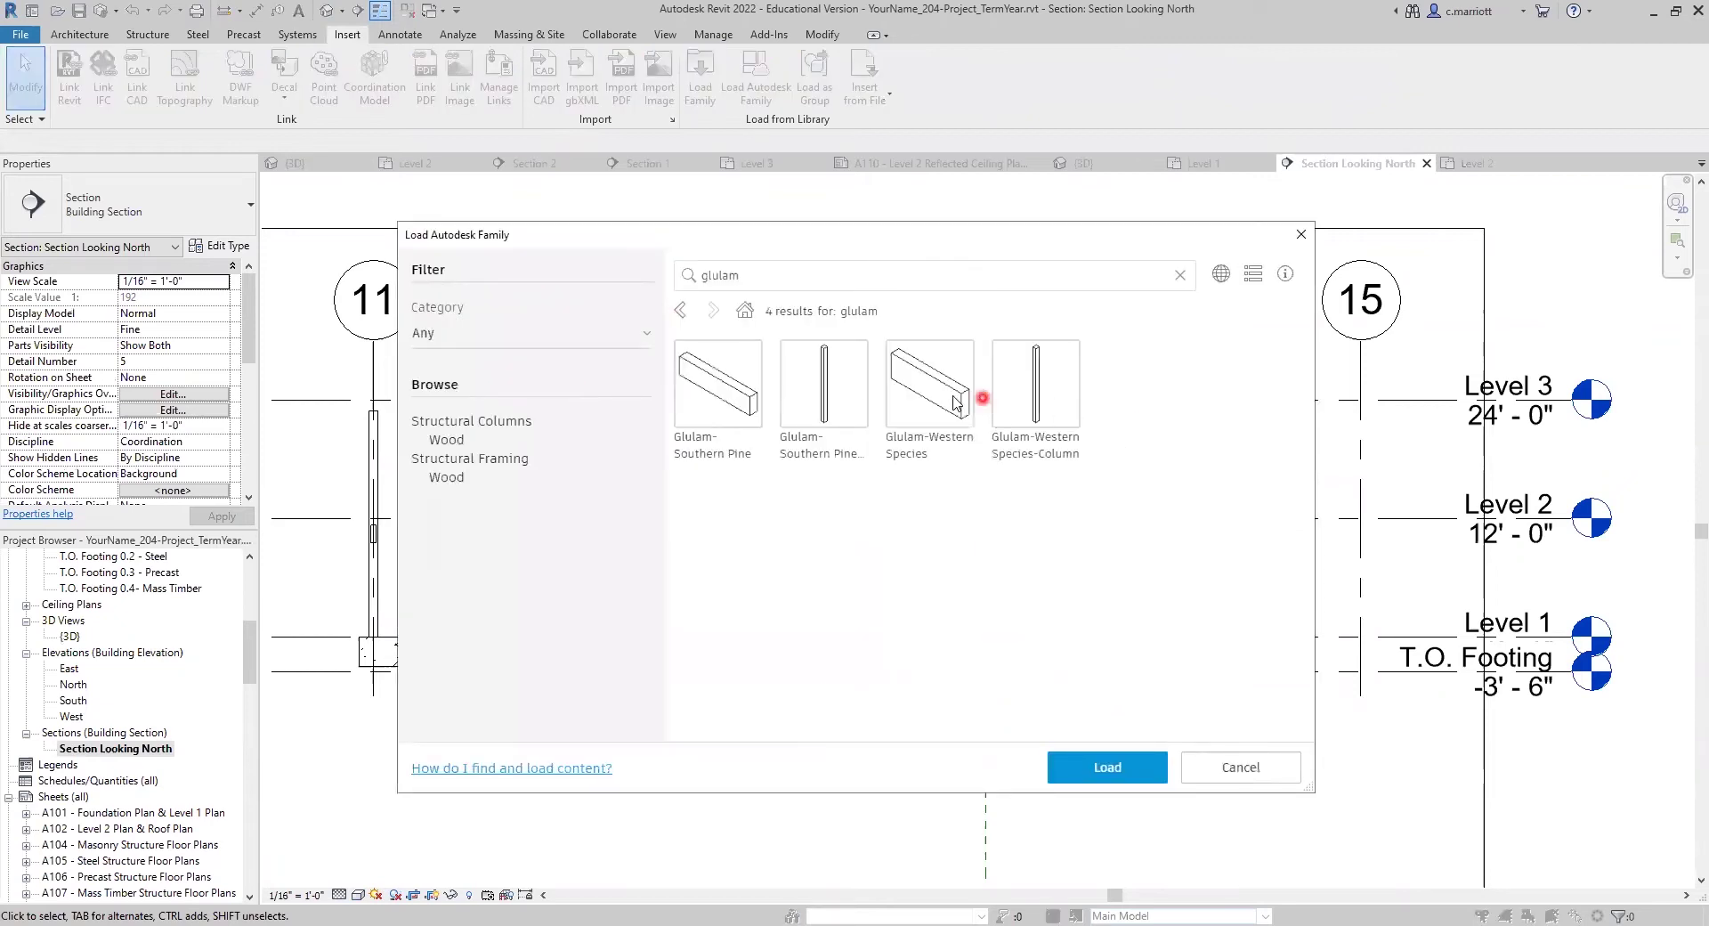
pyautogui.click(954, 398)
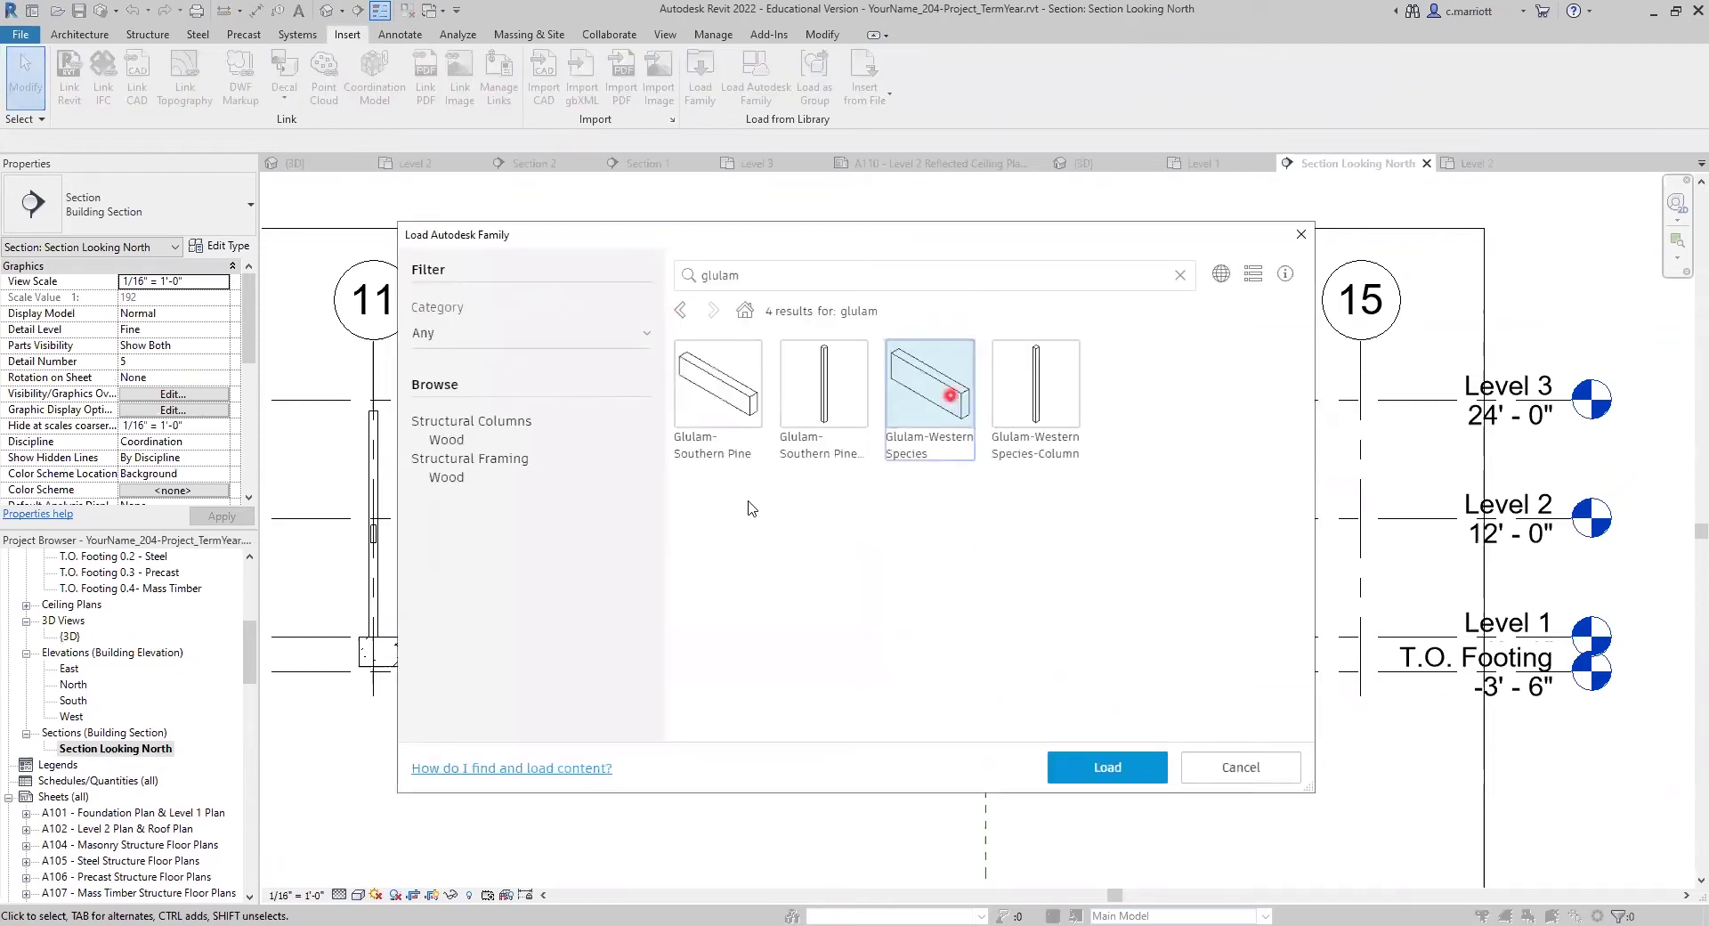
pyautogui.click(1102, 771)
pyautogui.click(682, 580)
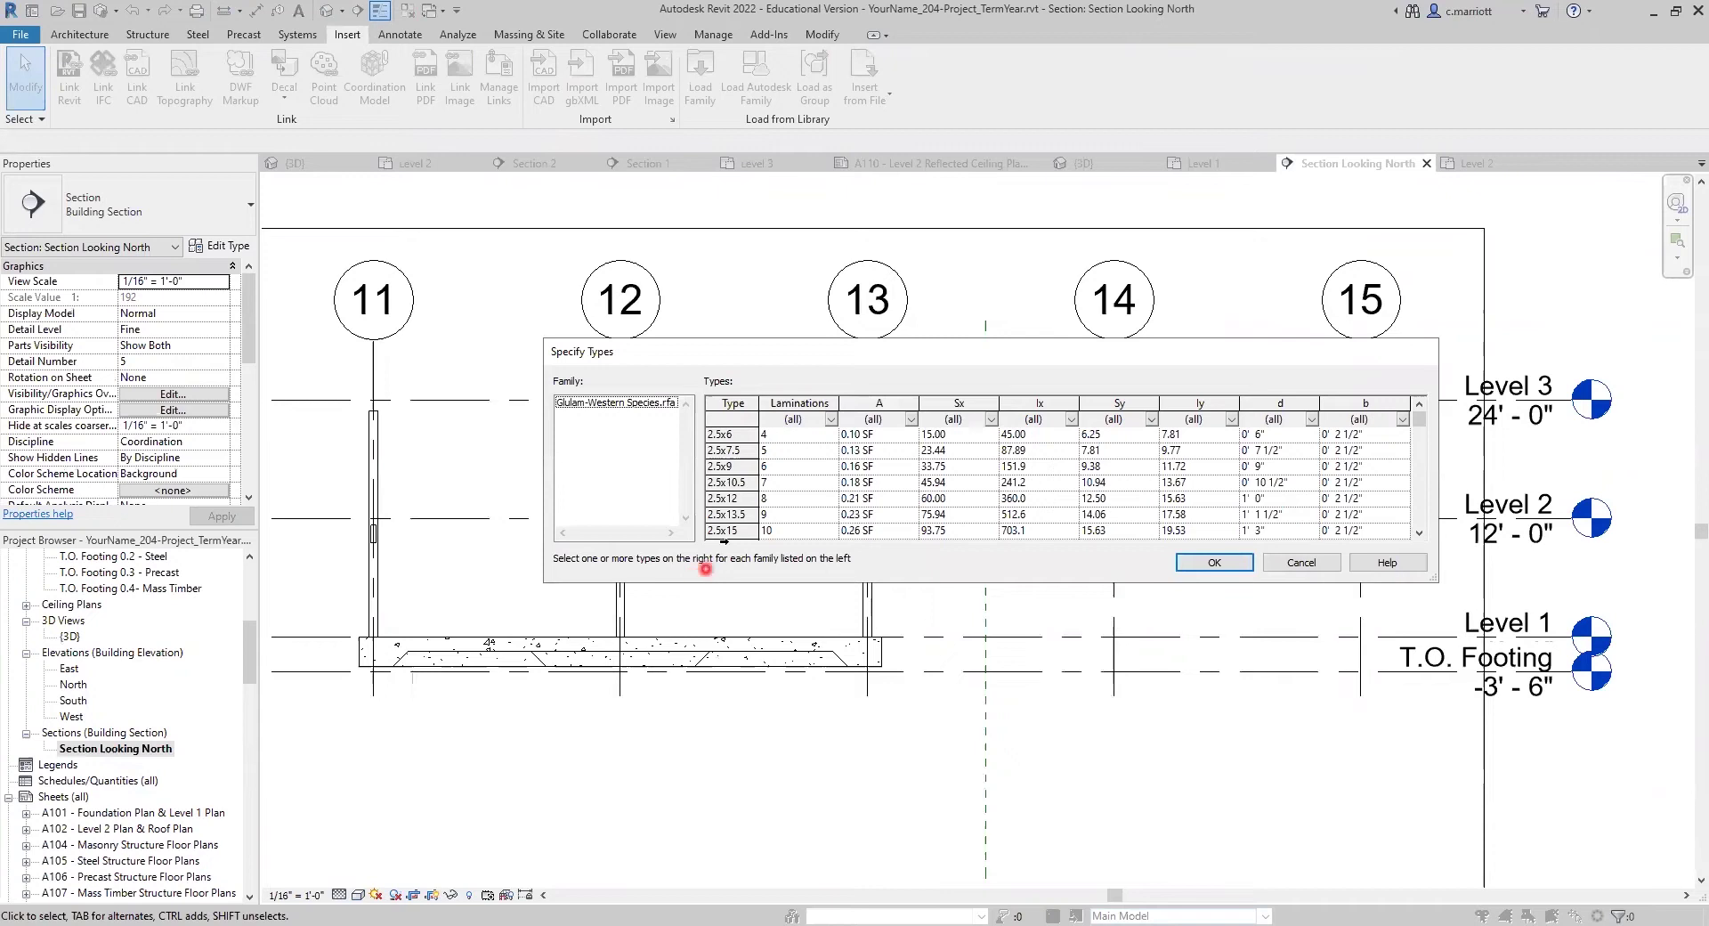
pyautogui.scroll(-8, 722, 500)
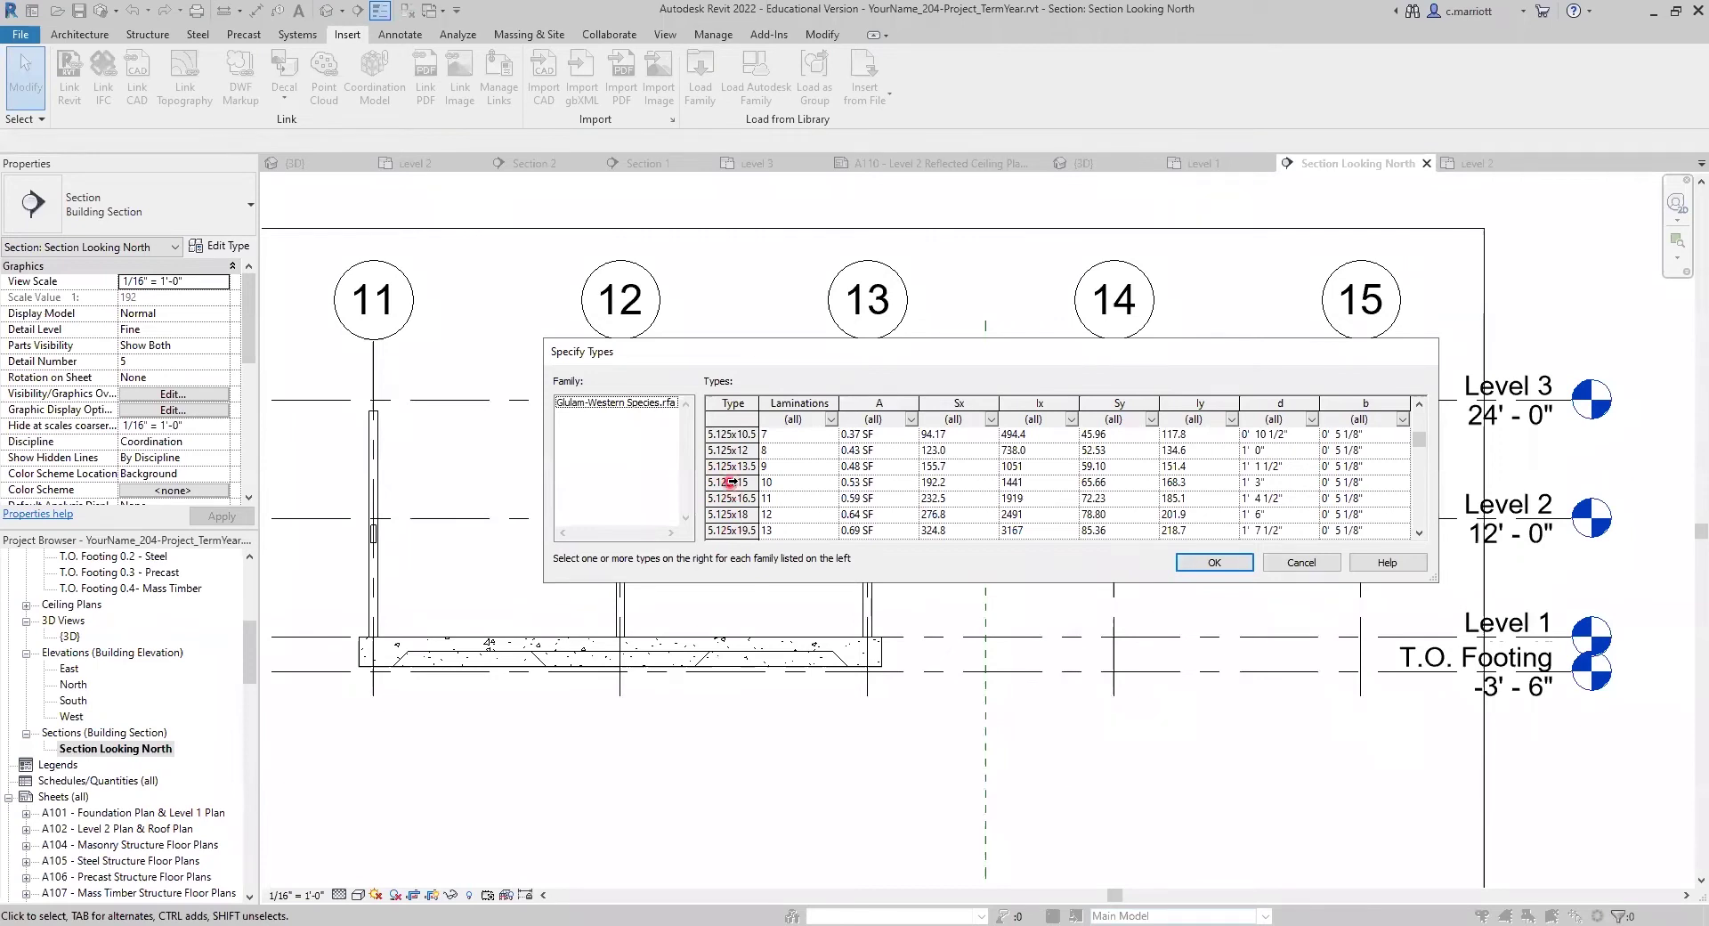
pyautogui.click(731, 482)
pyautogui.click(1216, 563)
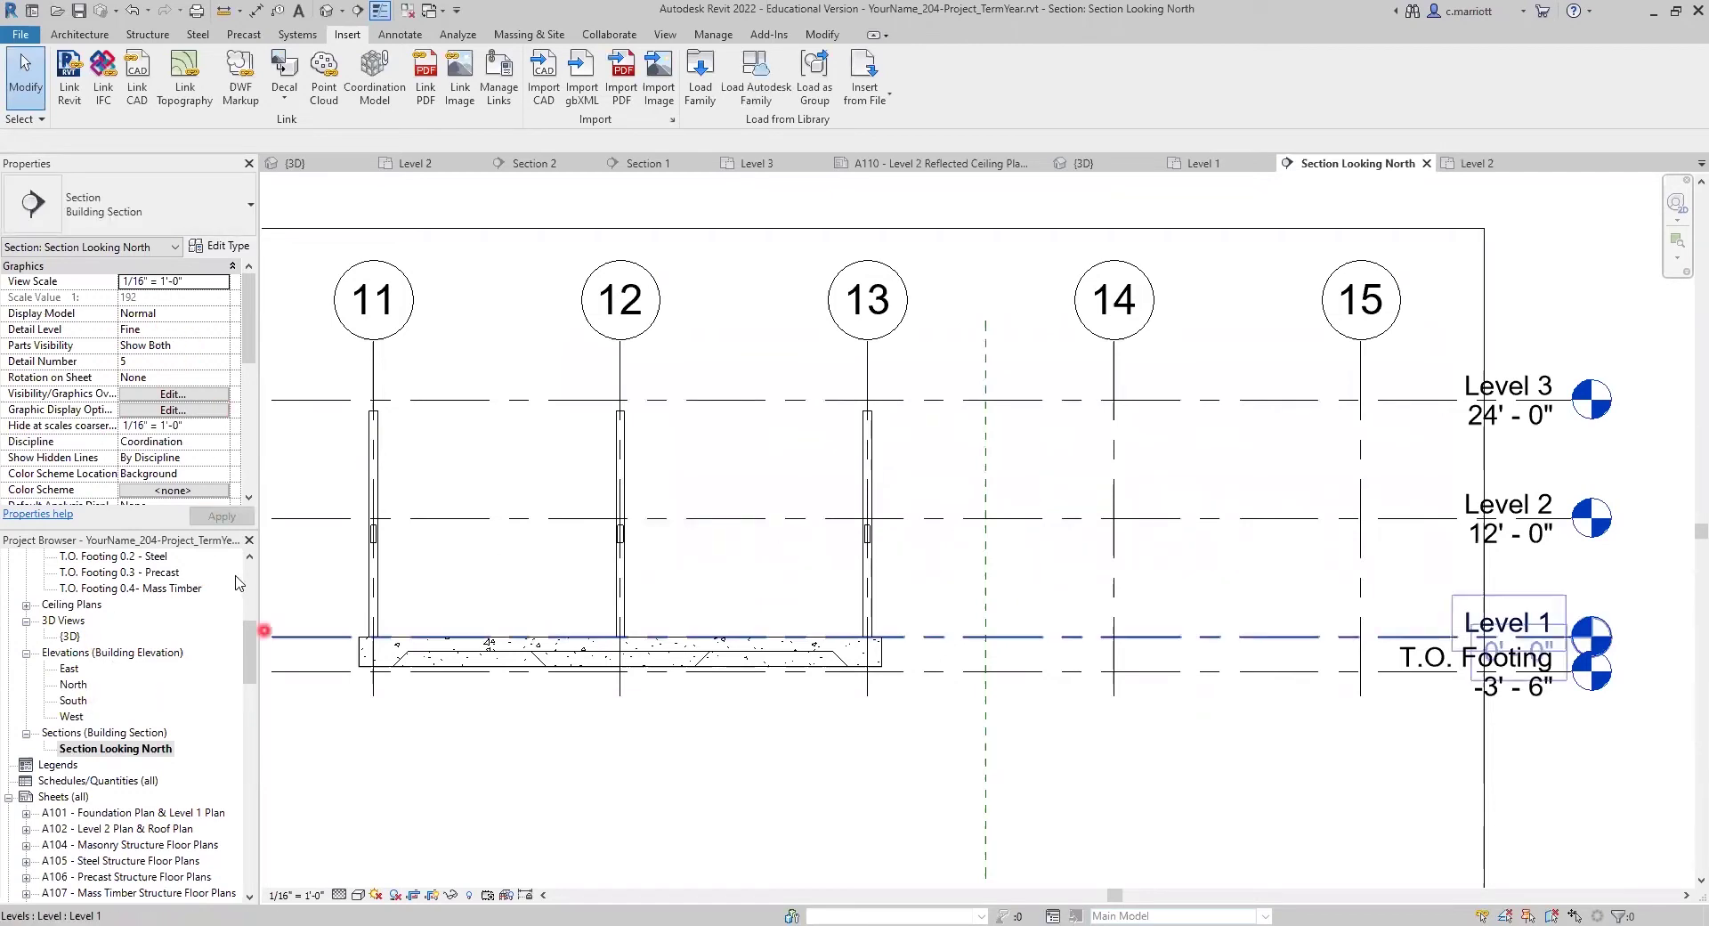
# Open the Level 2 floor plan at the mass timber building on grids 11 to 13.
pyautogui.scroll(7, 240, 578)
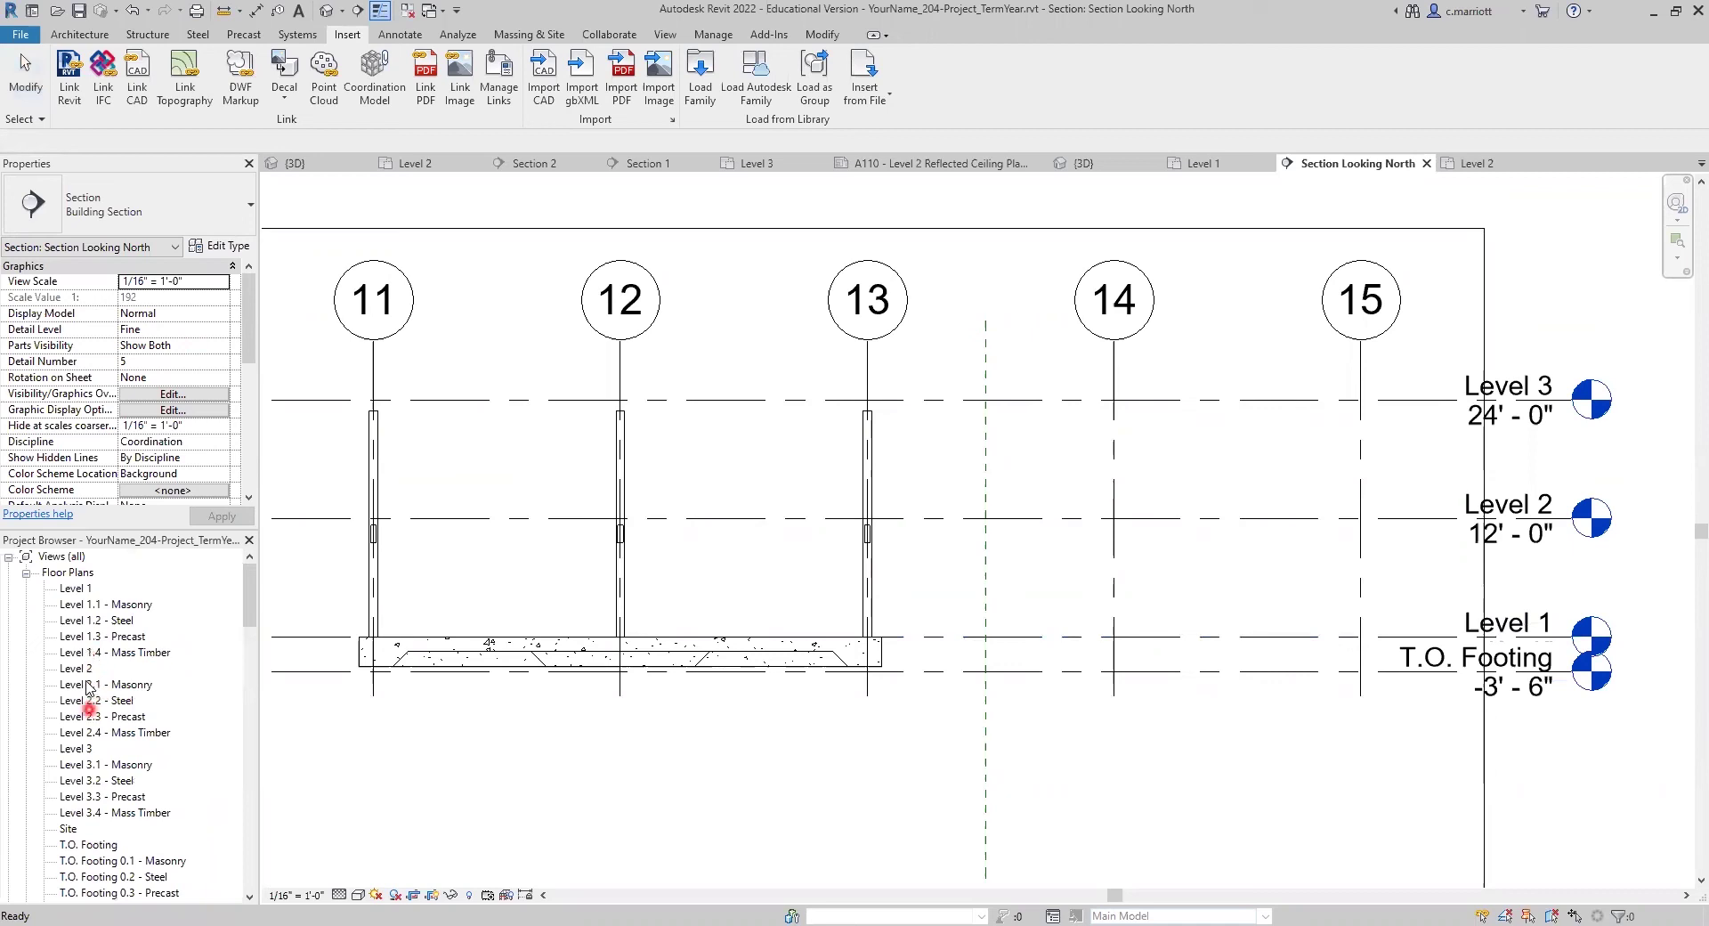
pyautogui.doubleClick(78, 669)
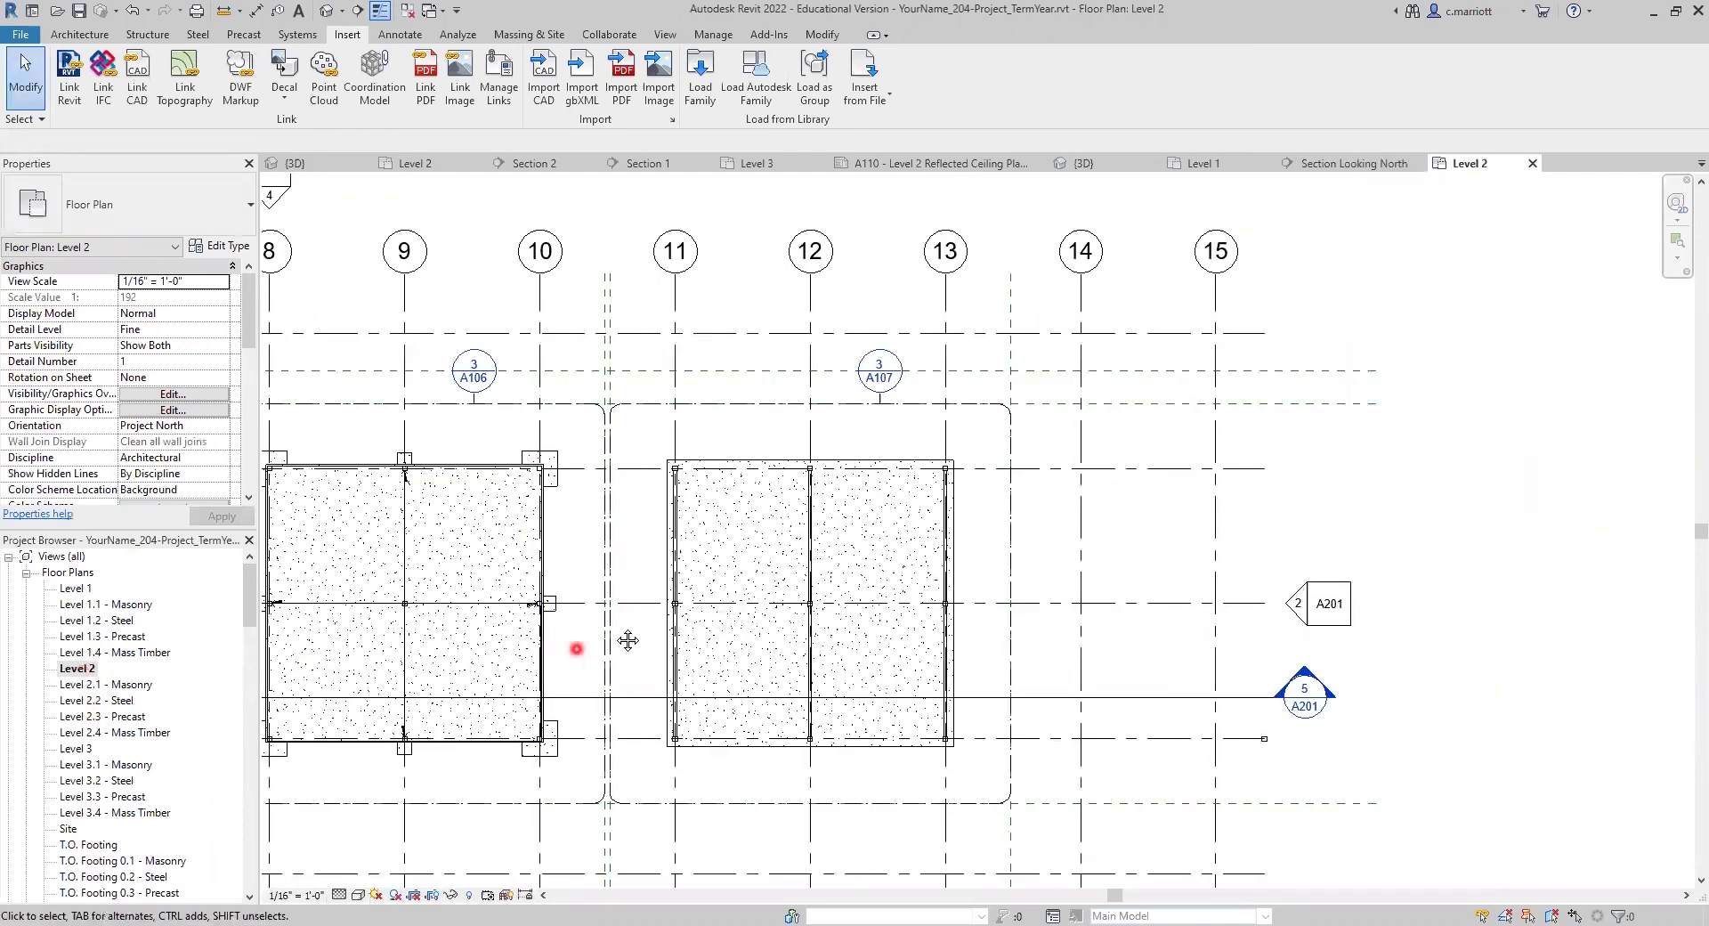
pyautogui.scroll(5, 799, 632)
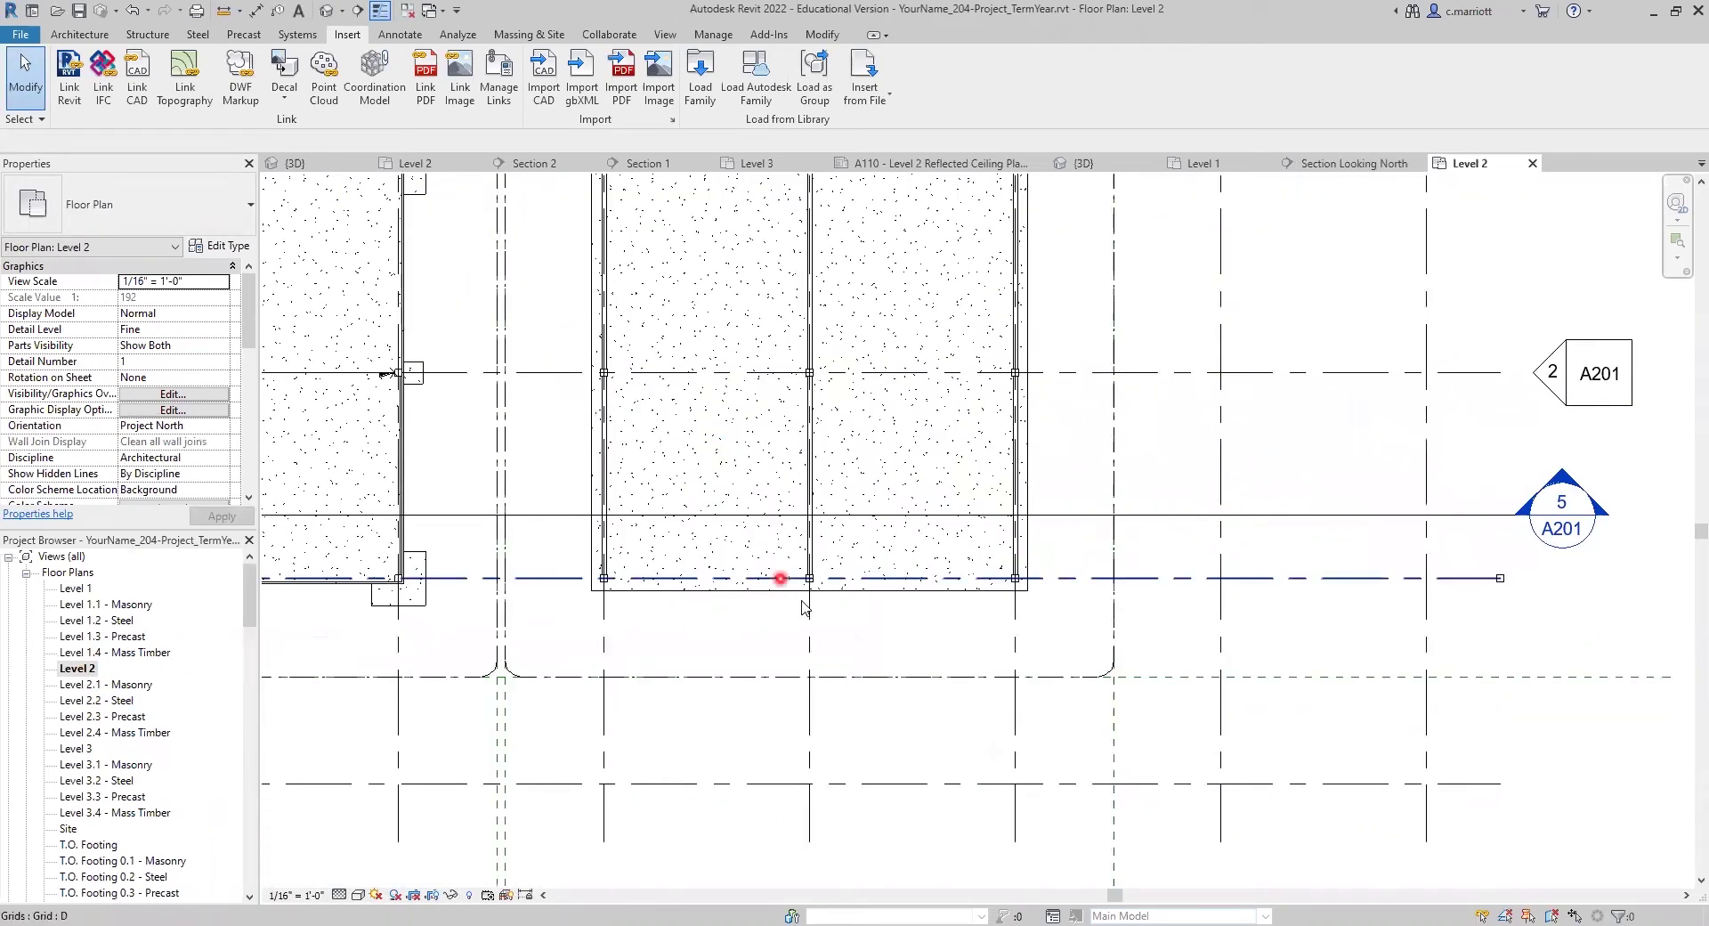
# Place a 5.125x15 Glulam-Western Species beam along grid D between the columns at grids 11 and 12.
pyautogui.click(72, 41)
pyautogui.click(209, 73)
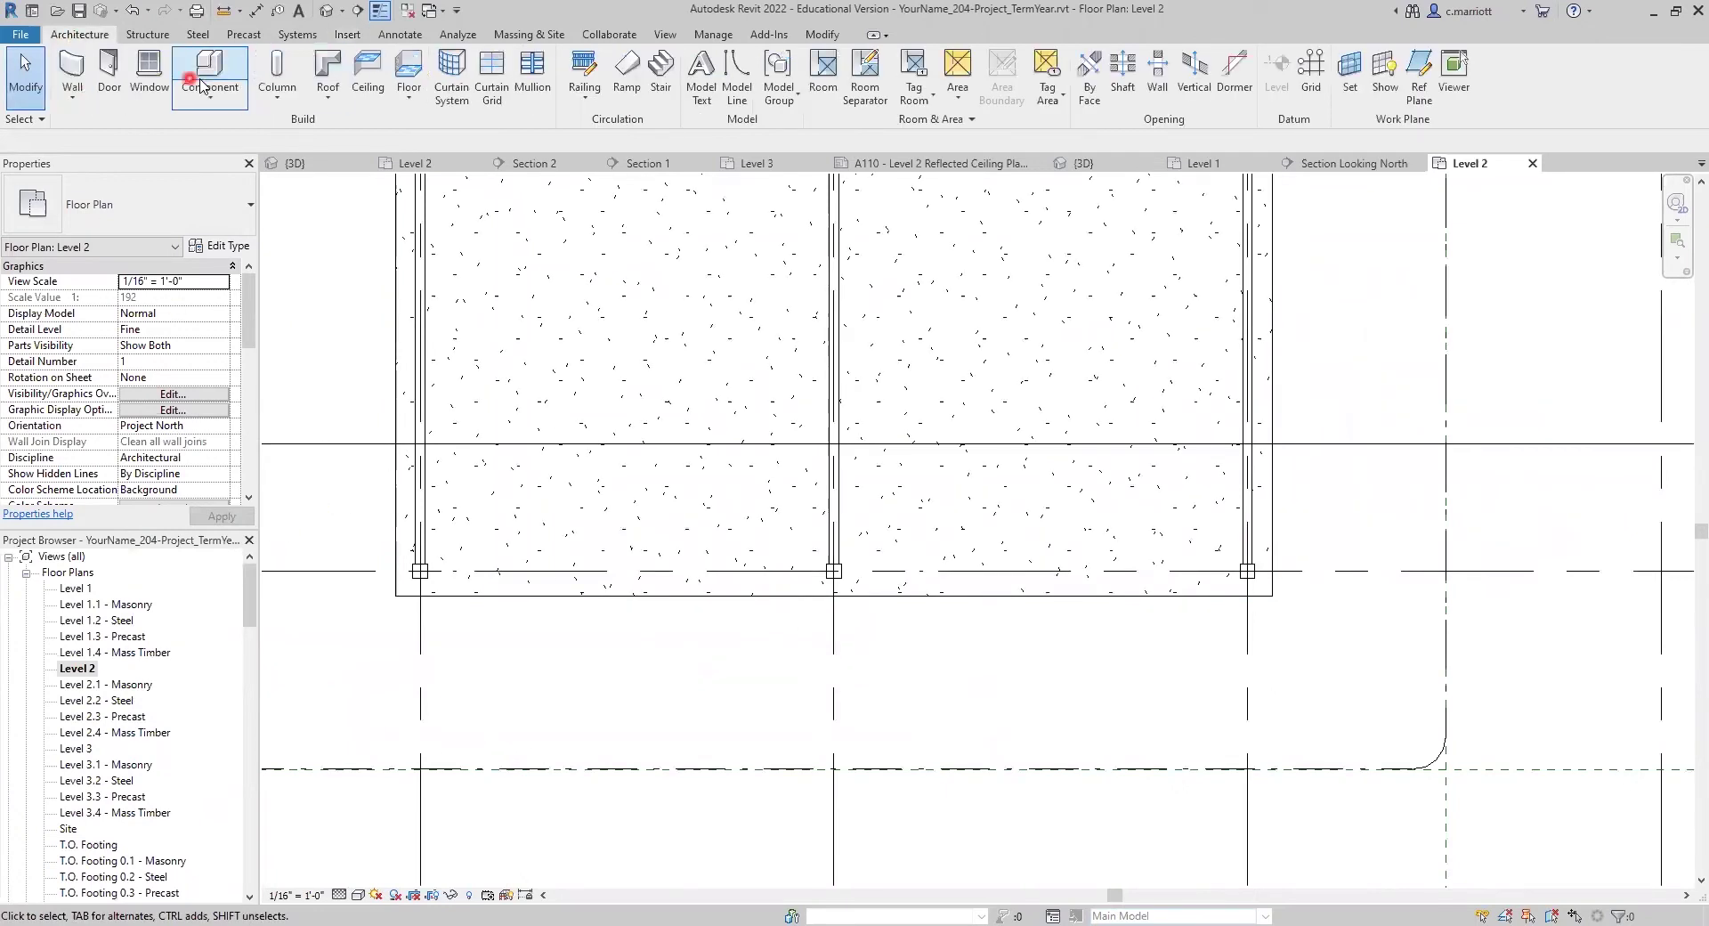
pyautogui.click(147, 34)
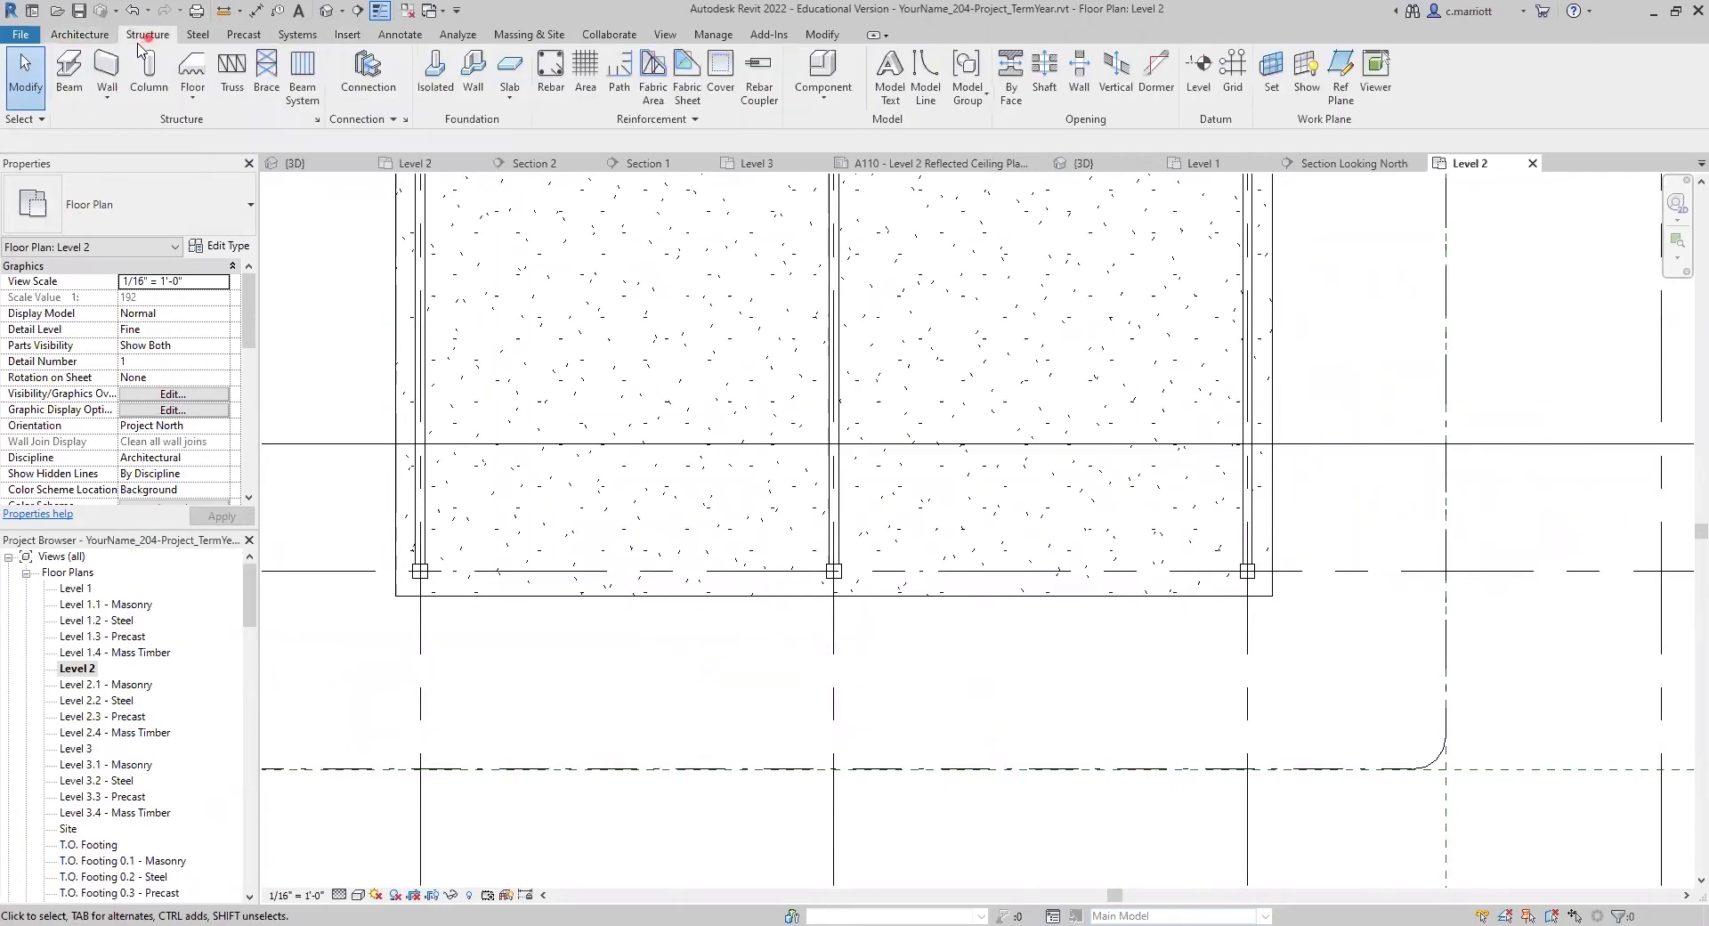
pyautogui.click(72, 89)
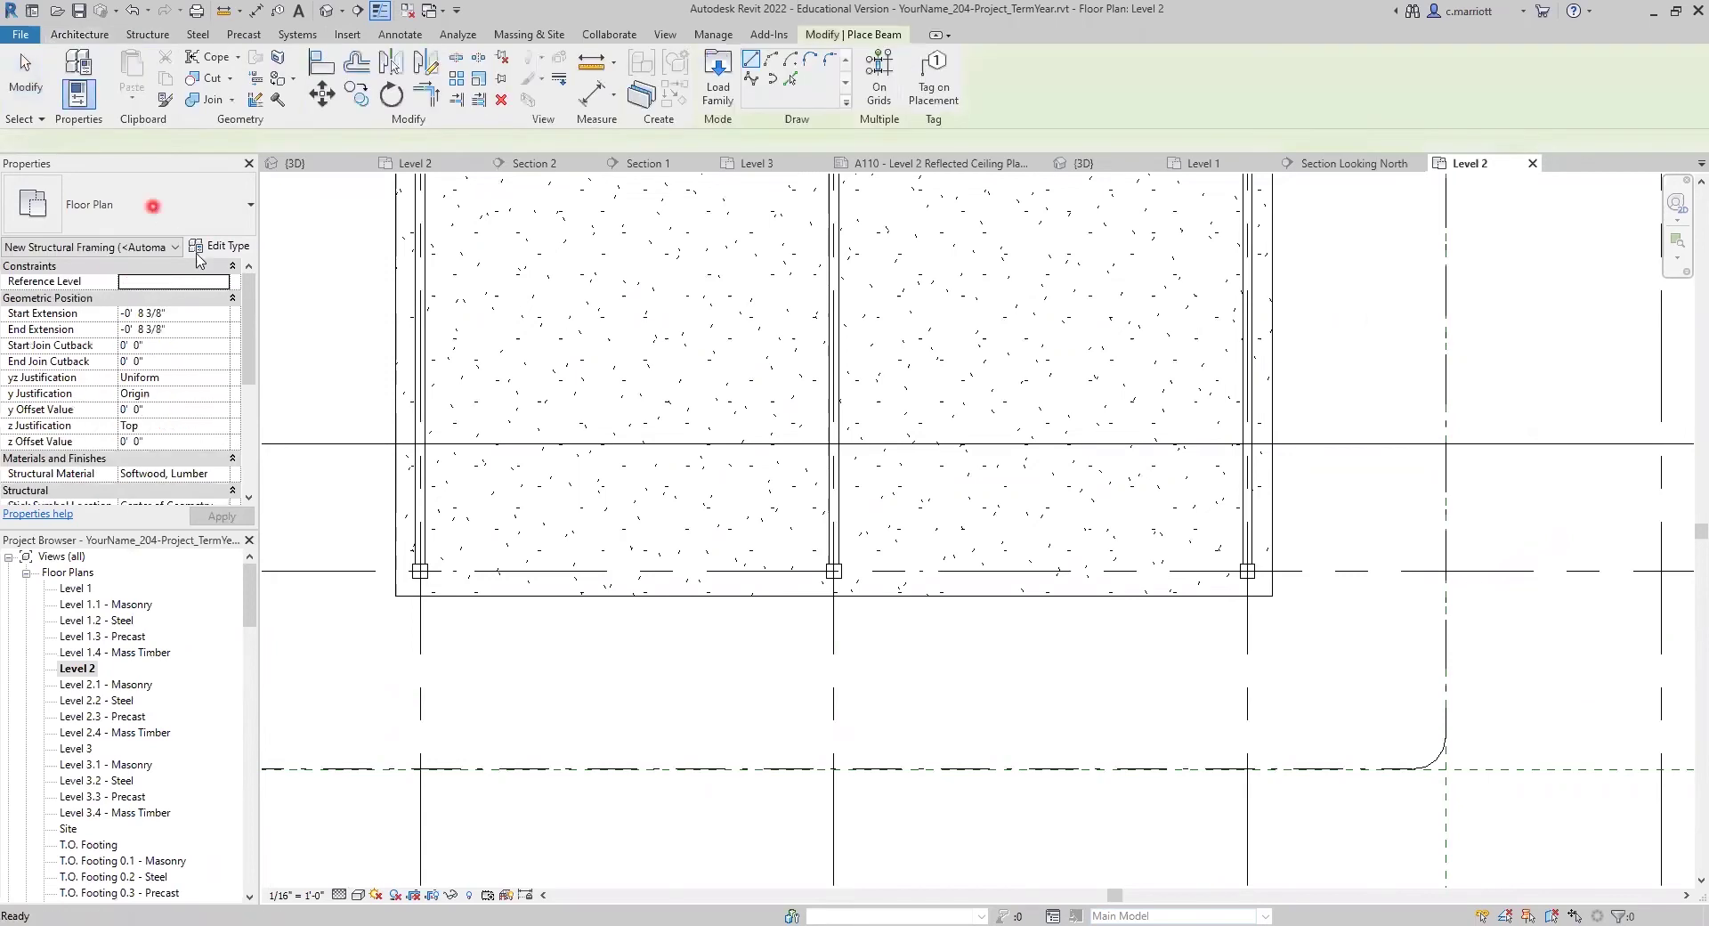
pyautogui.click(243, 219)
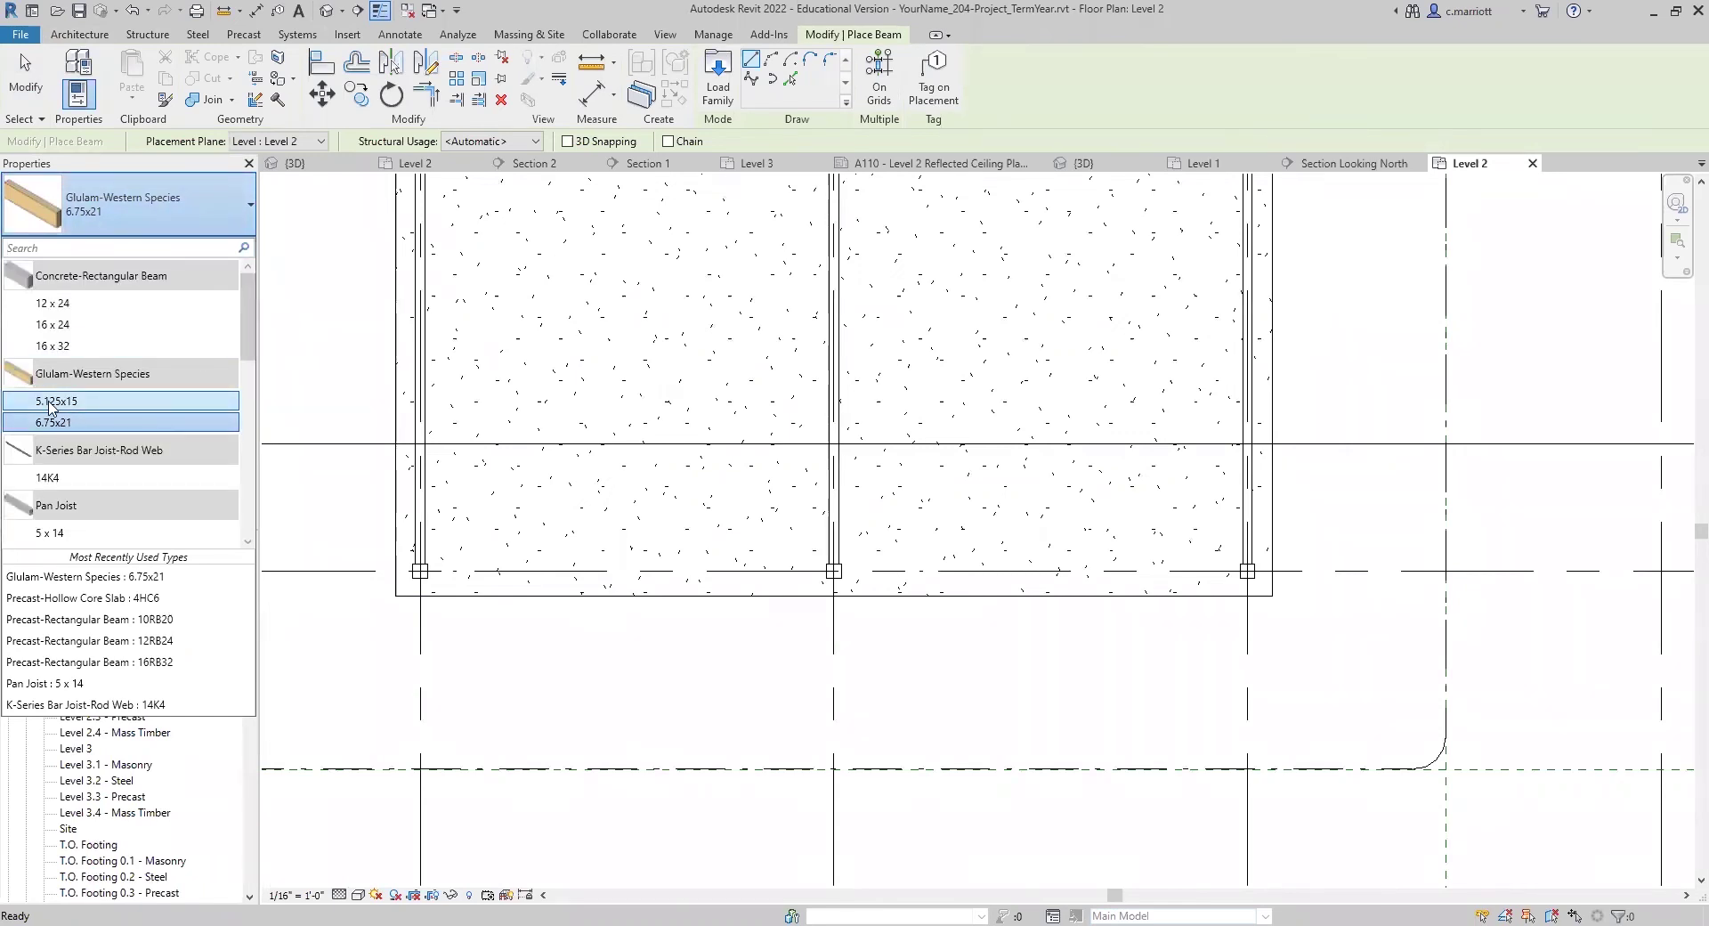
pyautogui.click(324, 405)
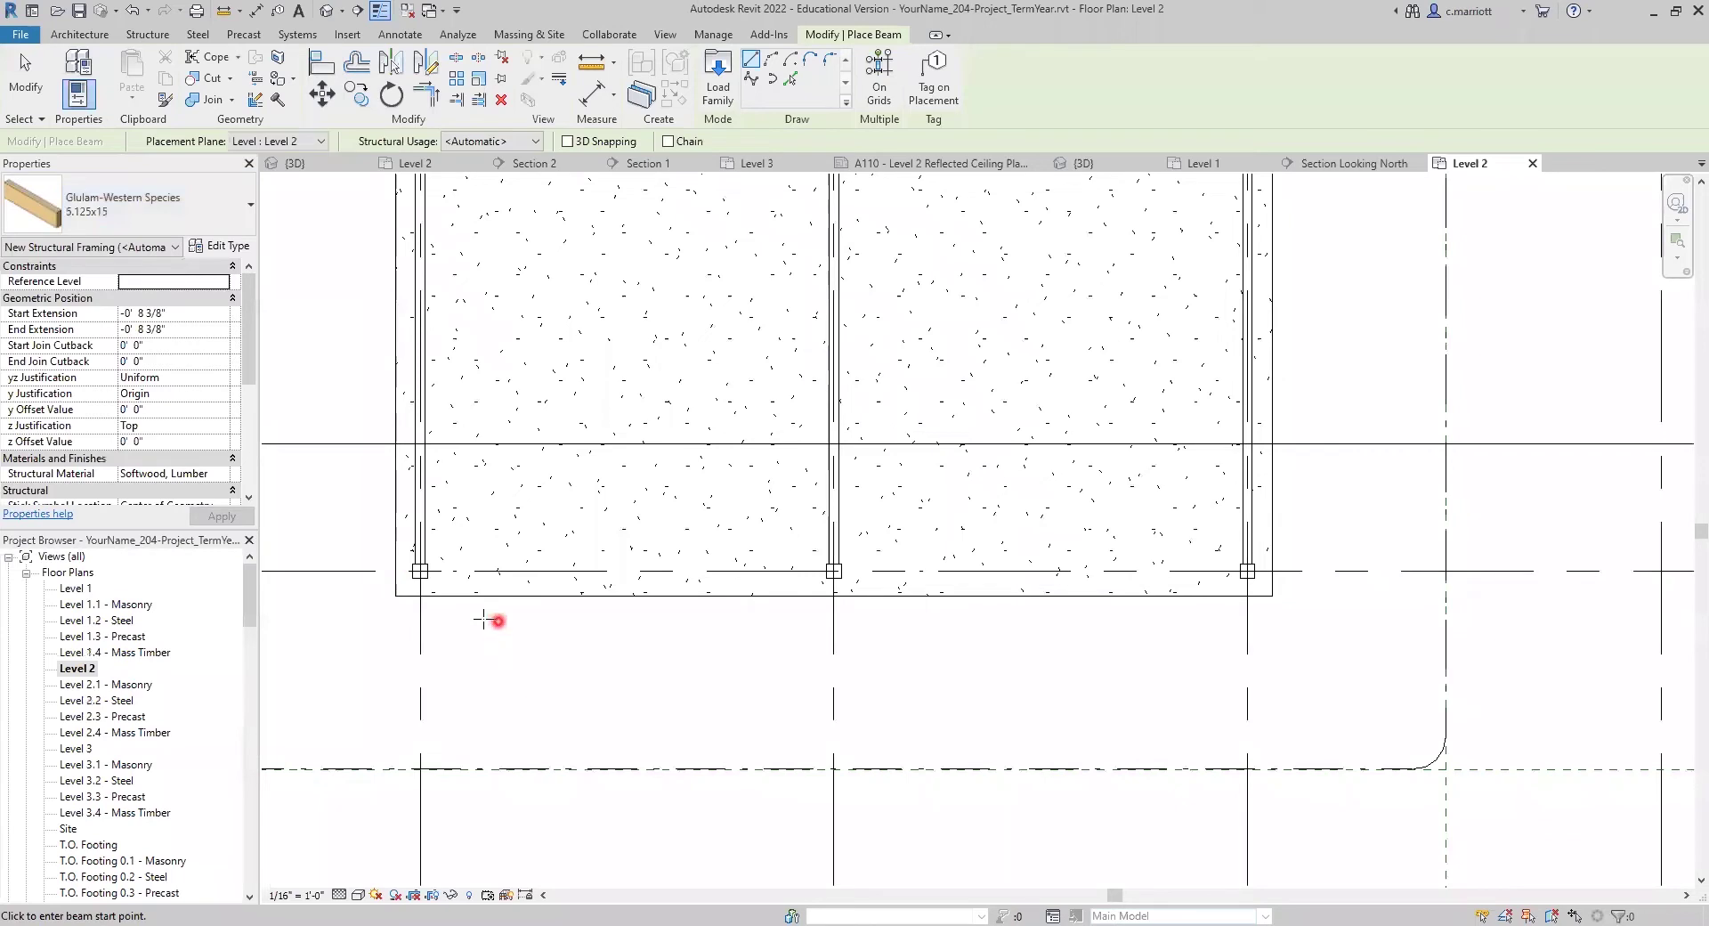
pyautogui.scroll(3, 494, 617)
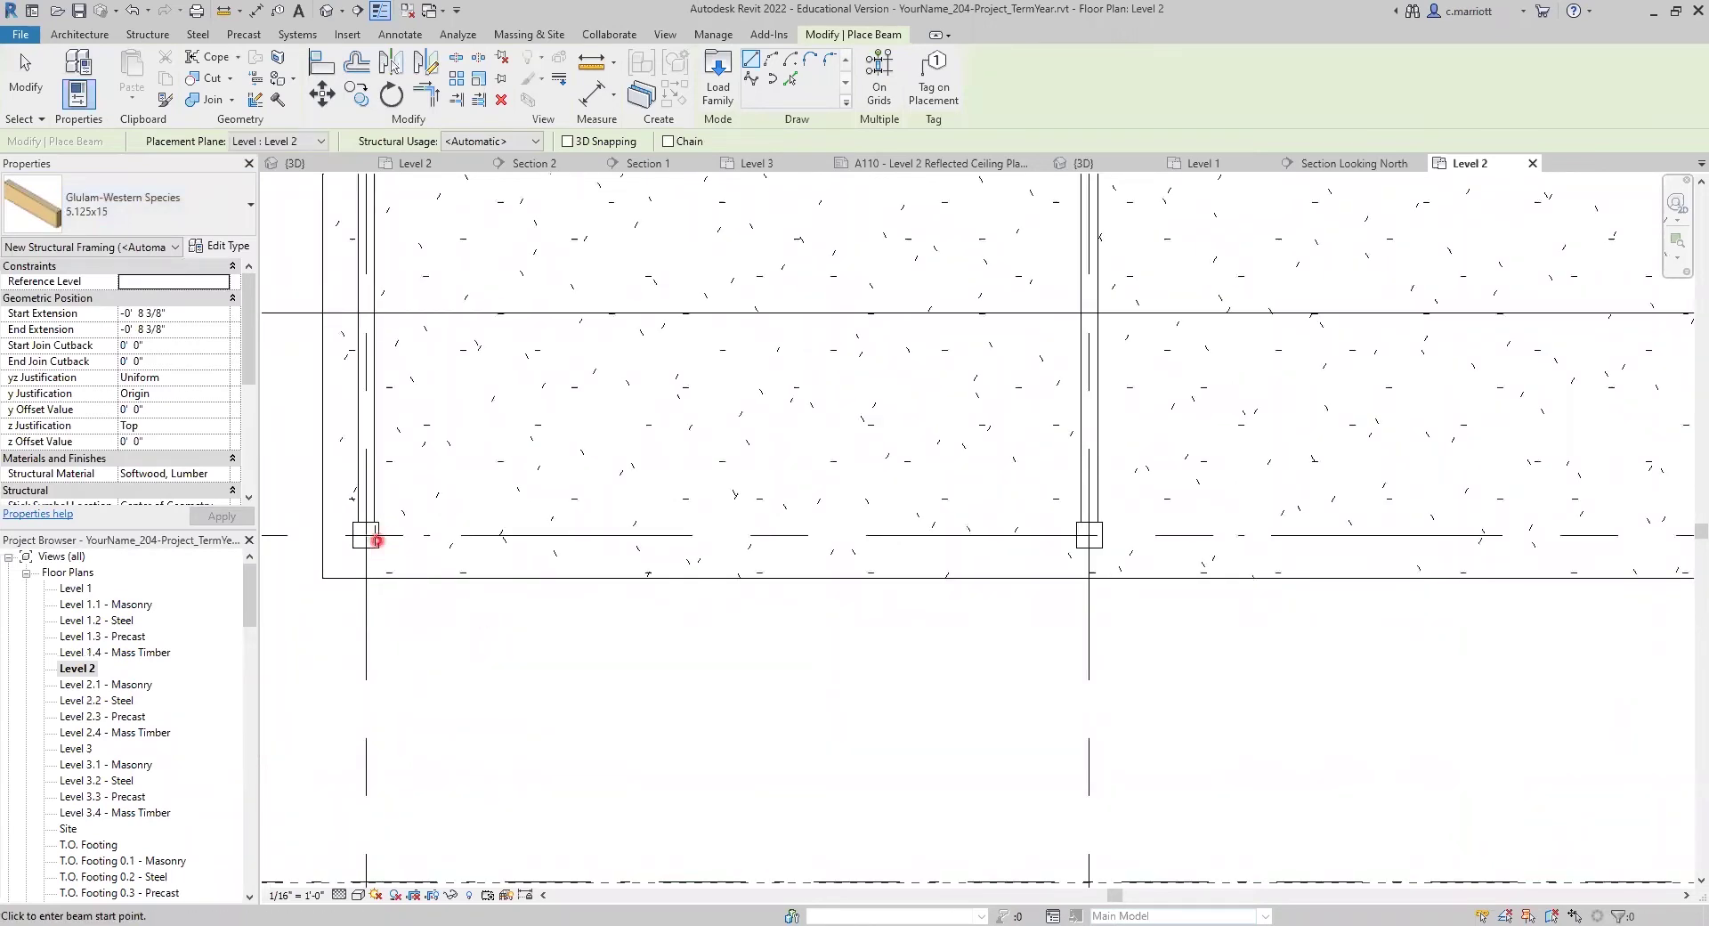
pyautogui.click(376, 540)
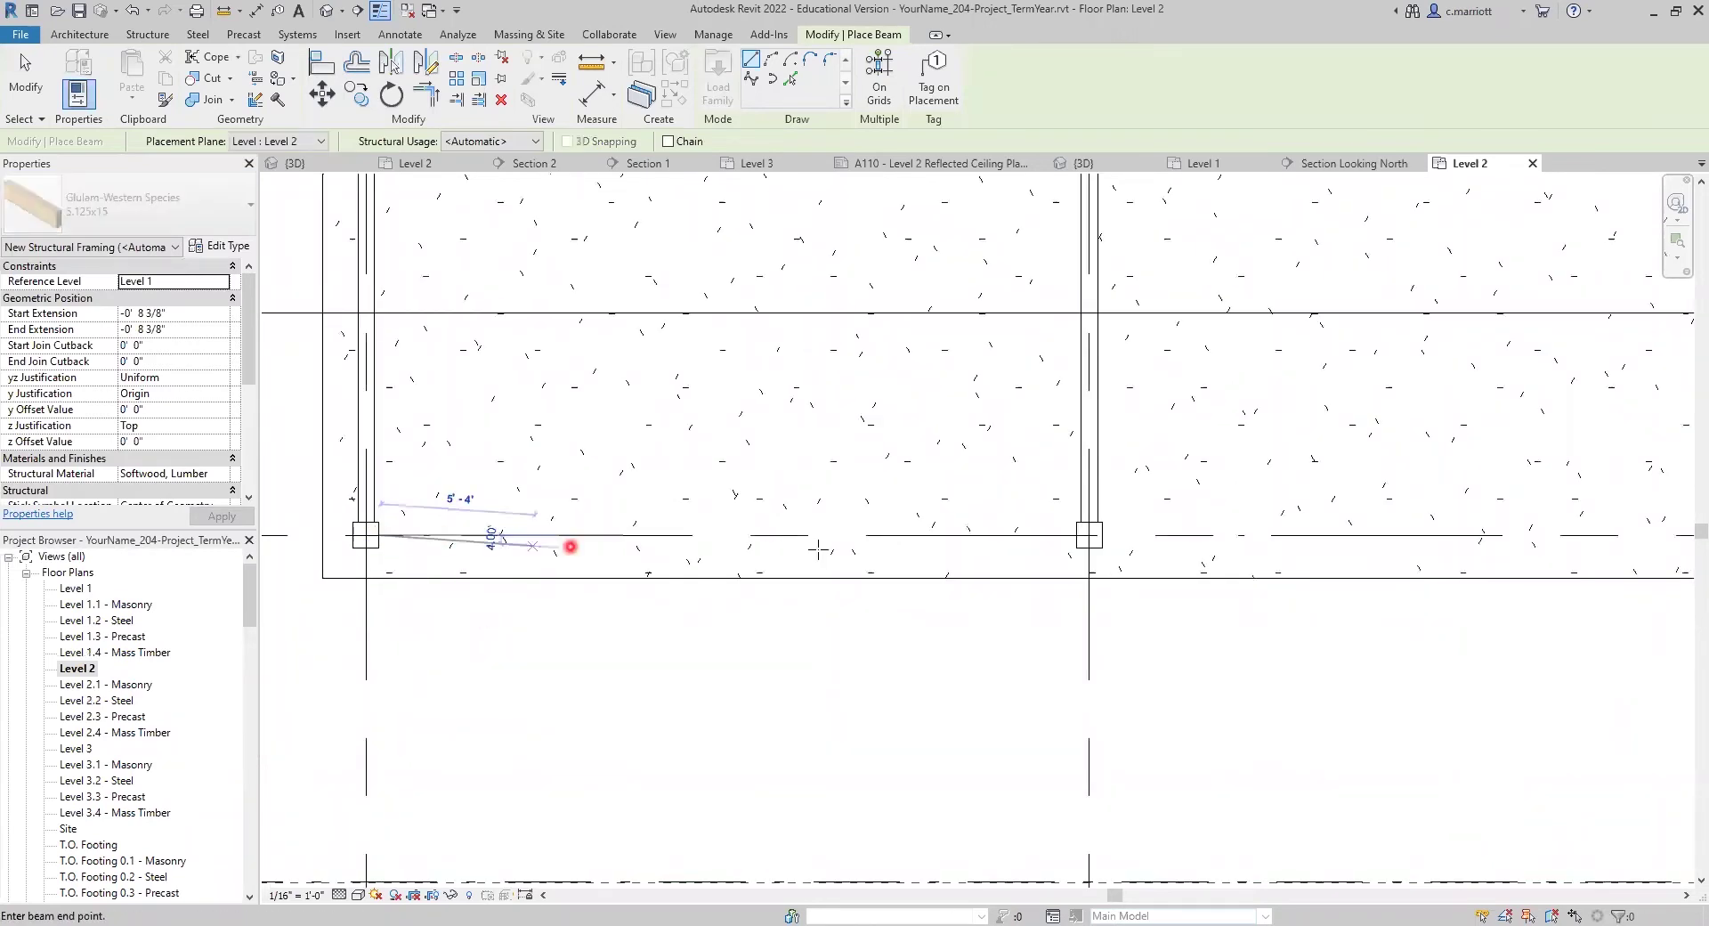
pyautogui.click(1073, 539)
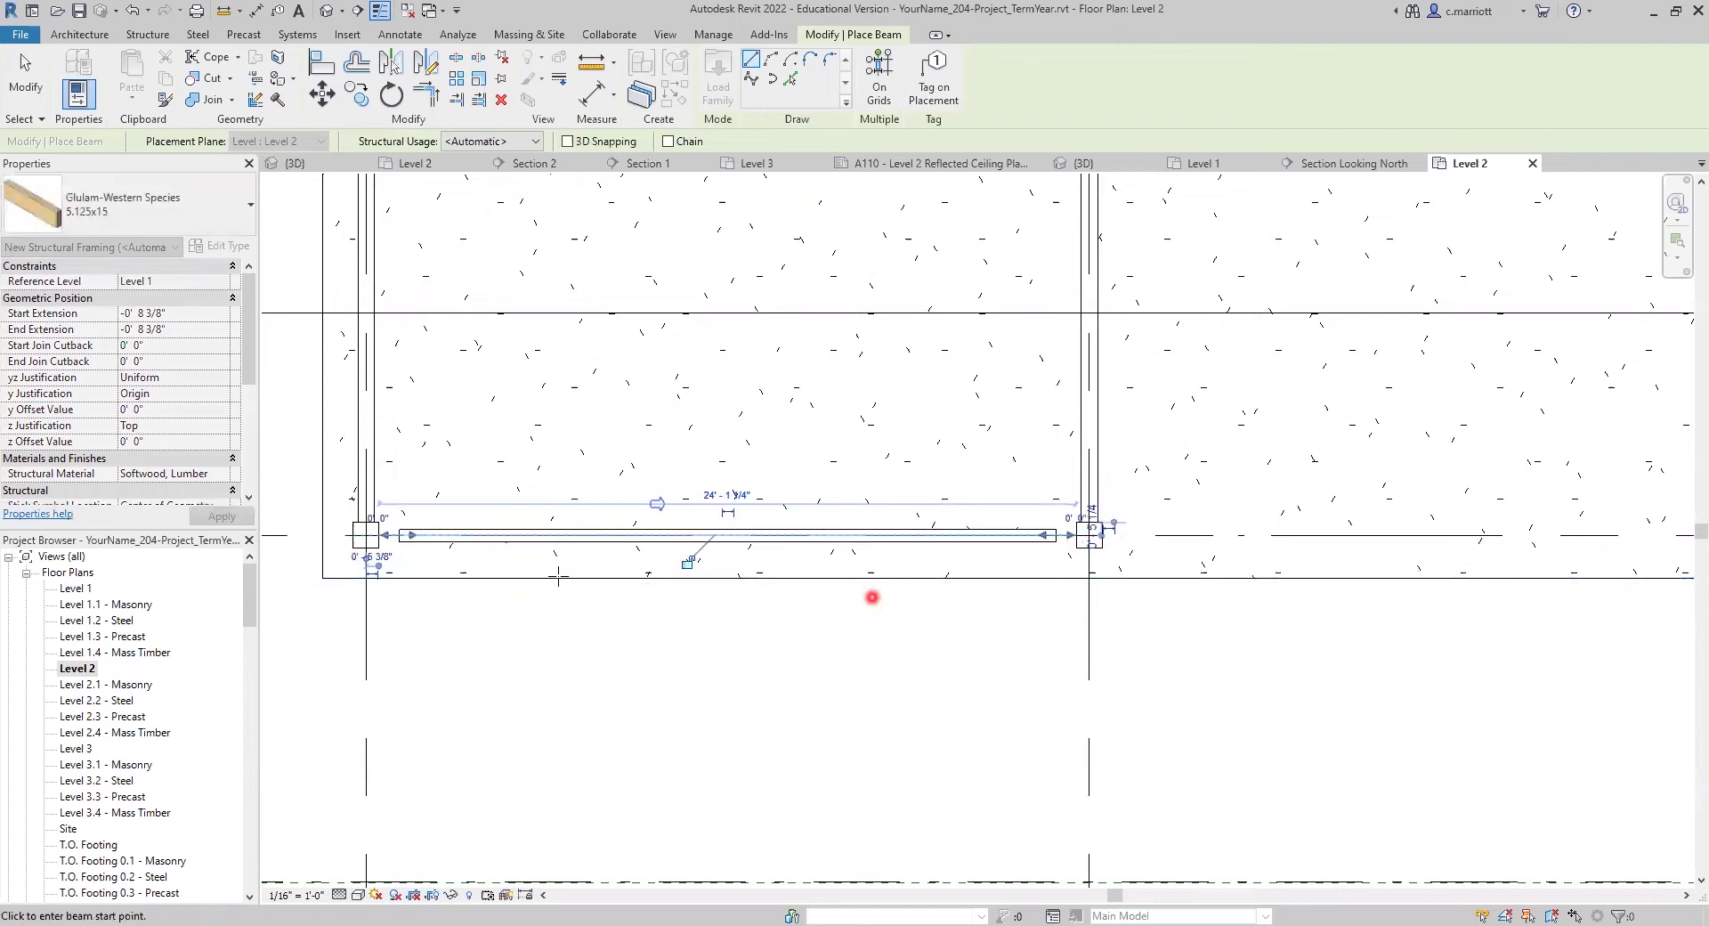
pyautogui.scroll(3, 371, 617)
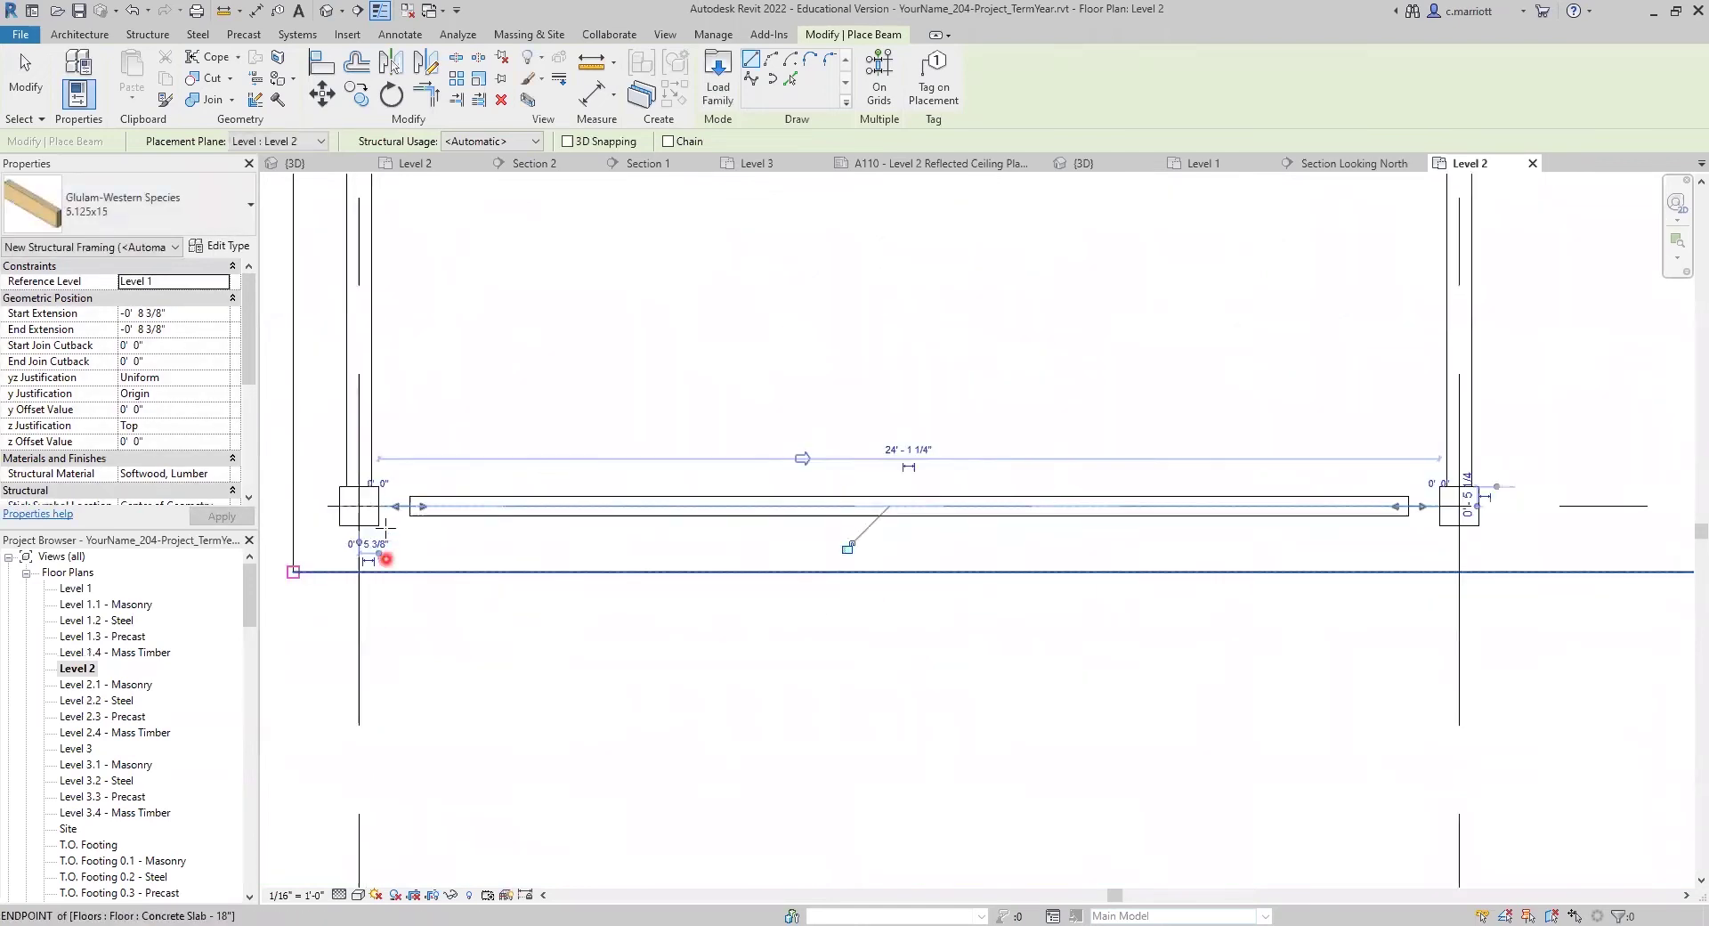
pyautogui.press('Escape')
pyautogui.press('Escape')
# Stretch both ends of the grid D beam to the column faces so its start and end extensions are 0' 0".
pyautogui.click(404, 496)
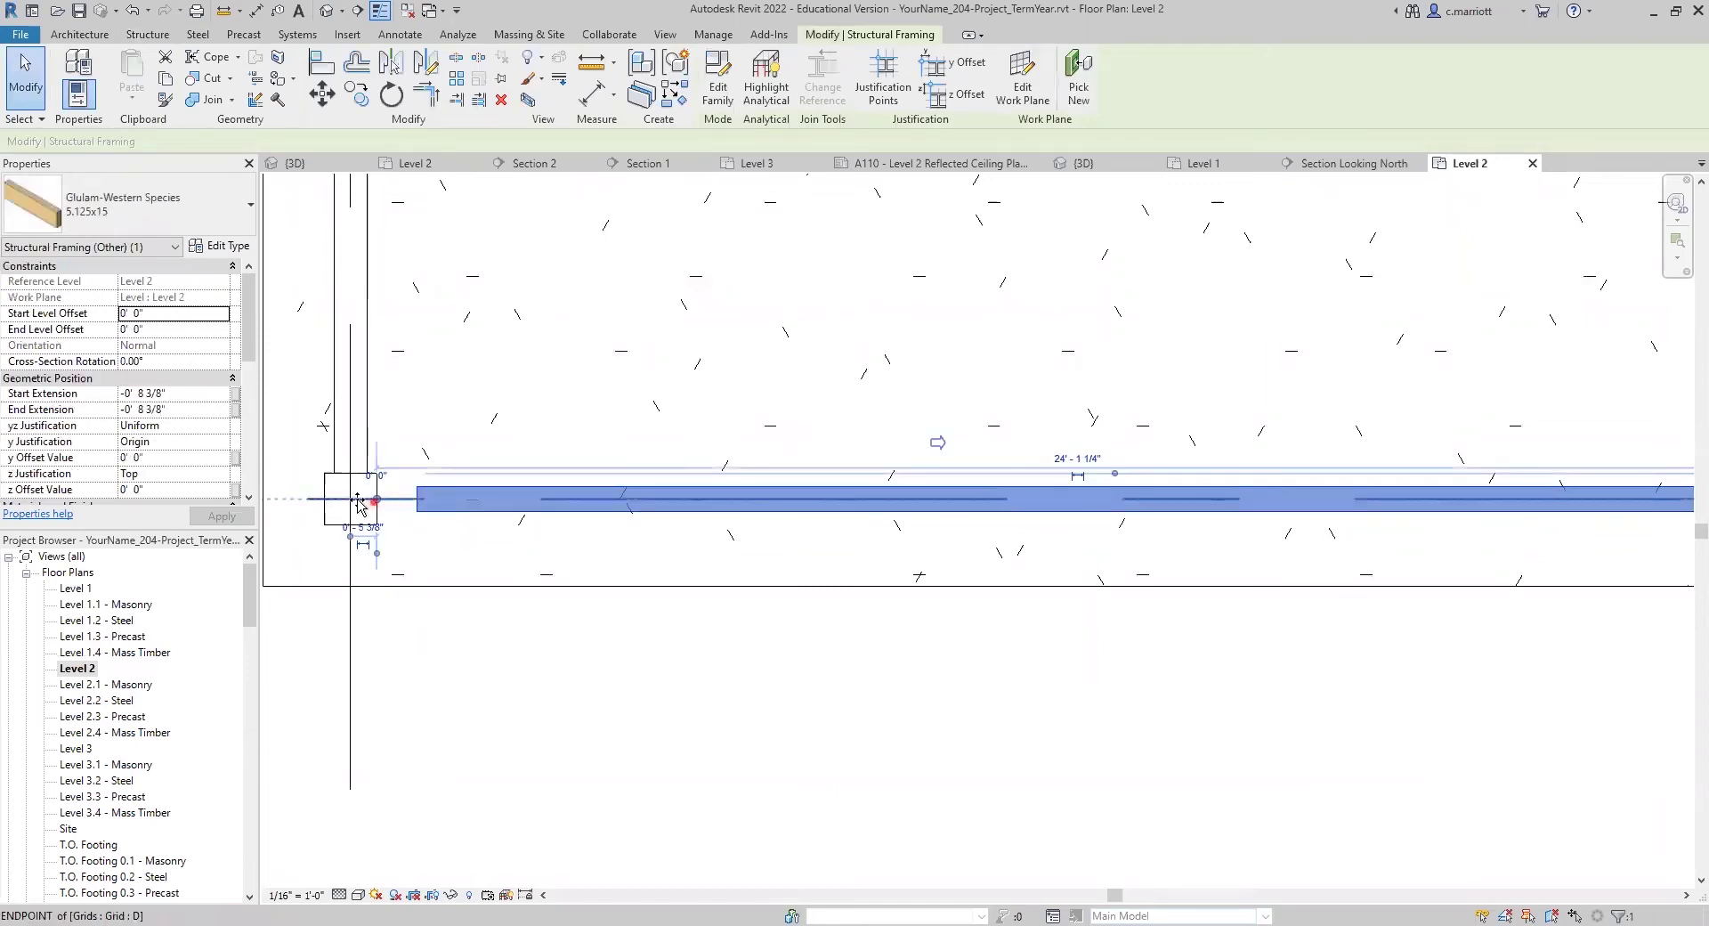
pyautogui.click(564, 539)
pyautogui.scroll(-2, 564, 539)
pyautogui.moveTo(1114, 606); pyautogui.dragTo(767, 656, button='middle')
pyautogui.scroll(2, 988, 591)
pyautogui.click(962, 550)
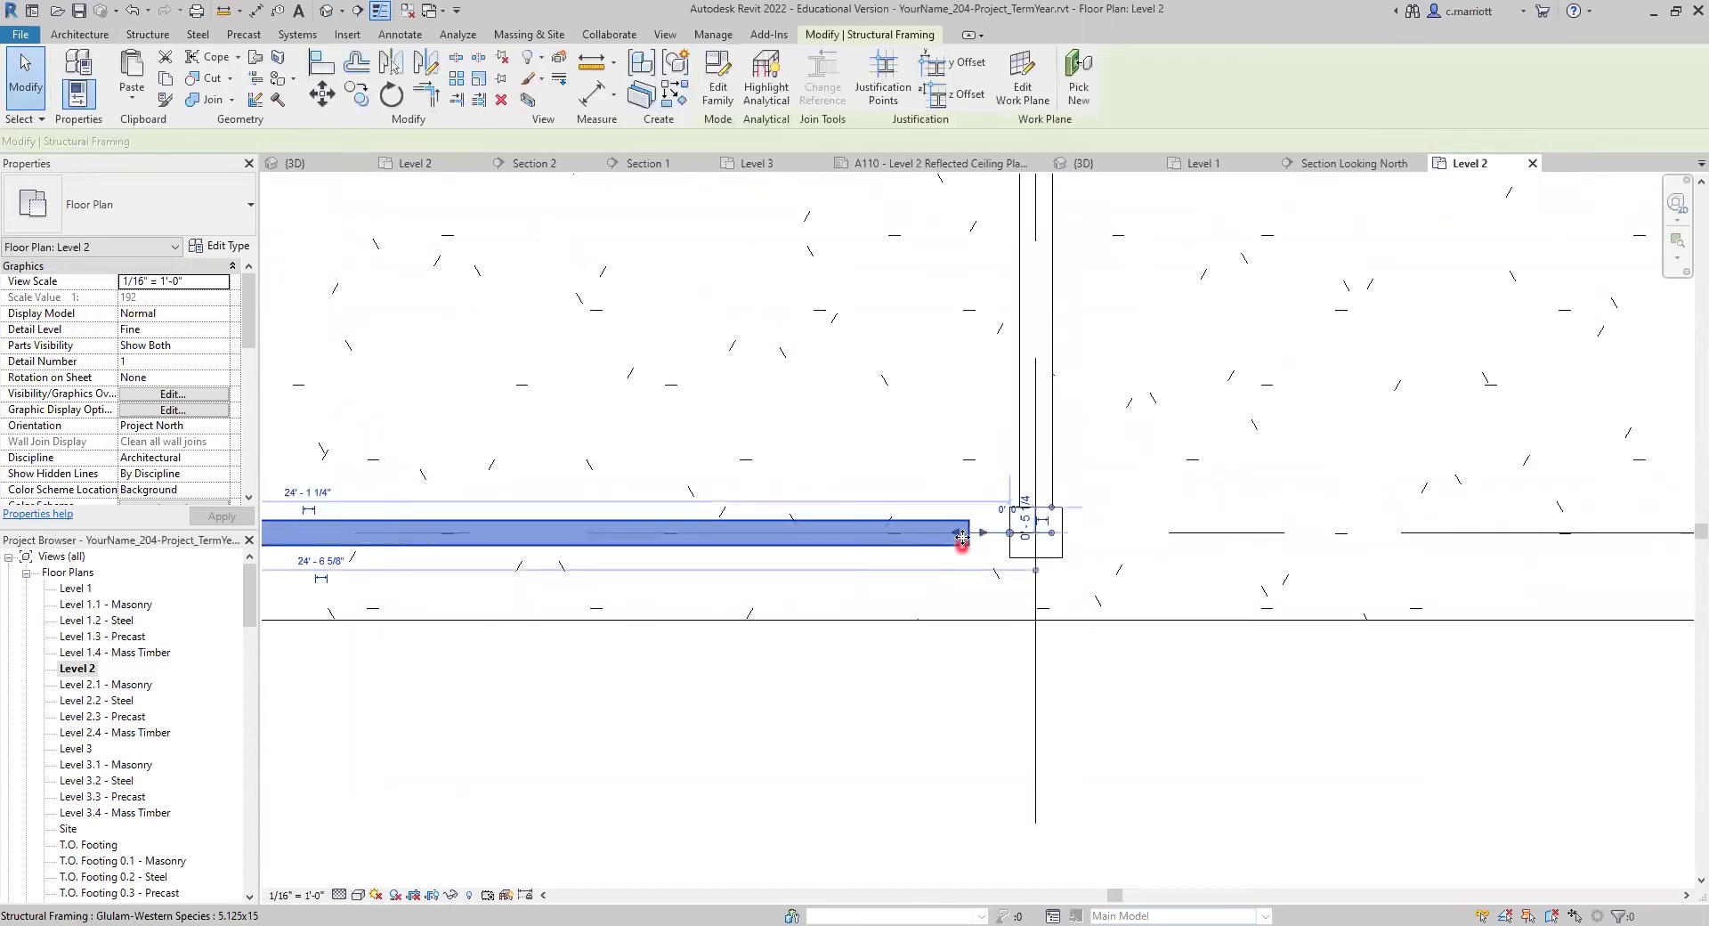
pyautogui.moveTo(994, 534); pyautogui.dragTo(1013, 534)
pyautogui.click(776, 385)
pyautogui.scroll(-2, 771, 434)
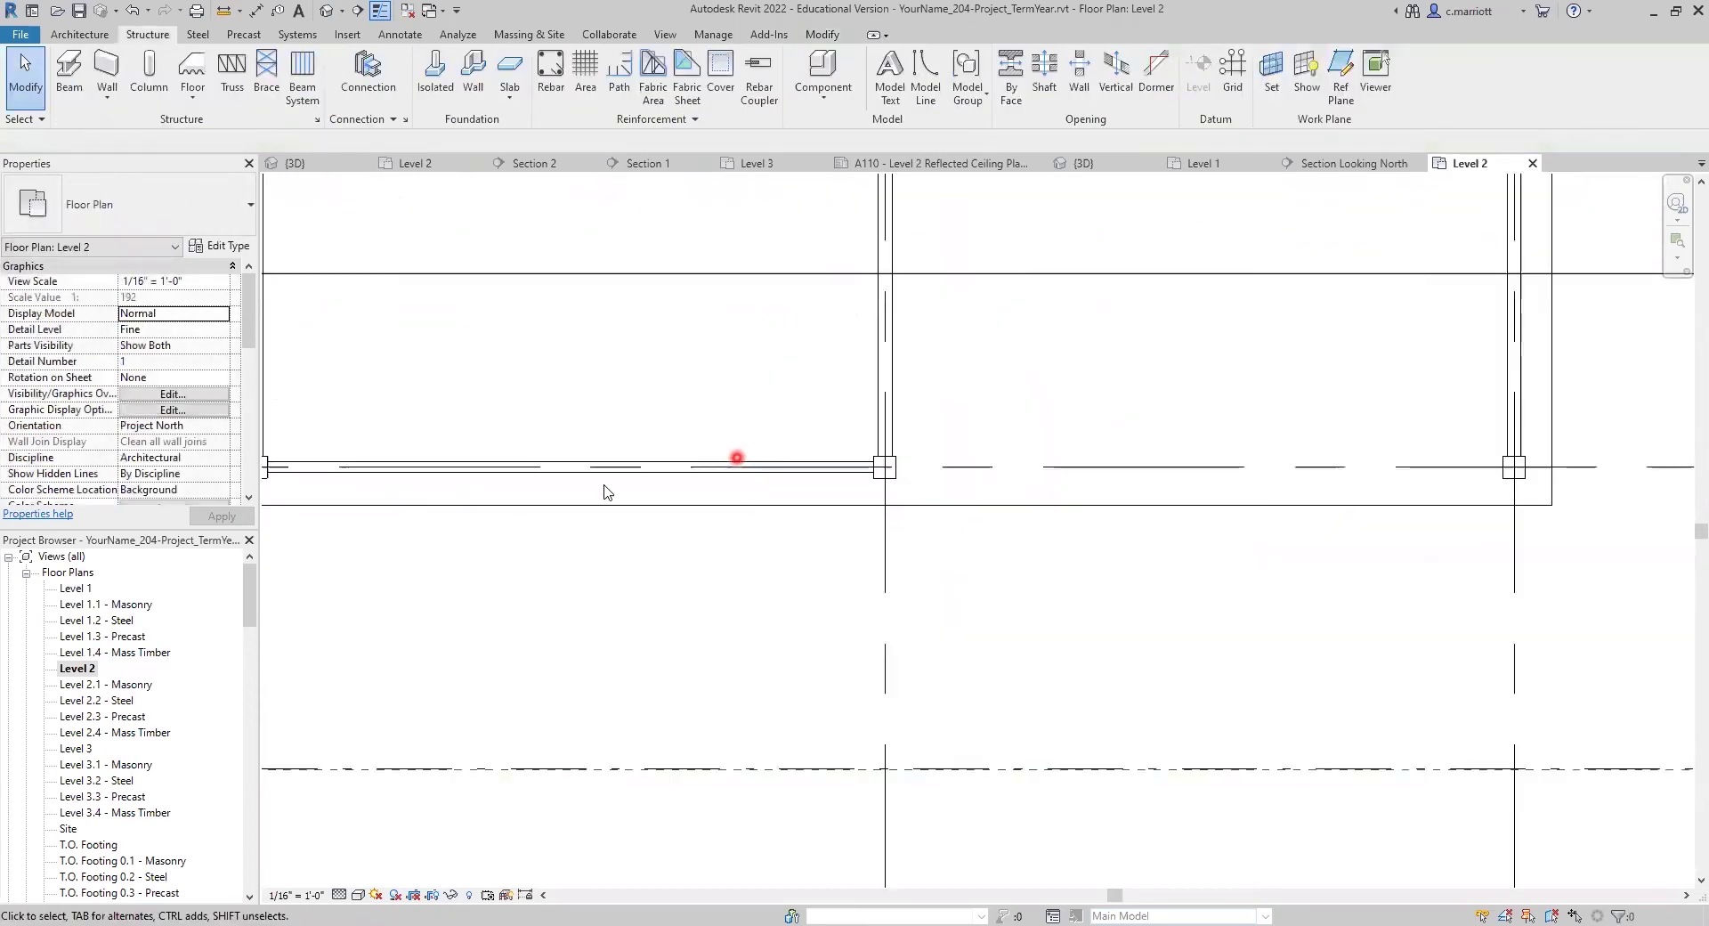
# Set the start and end level offsets of the 5.125x15 beam on grid D to -0' 8 3/8".
pyautogui.click(559, 461)
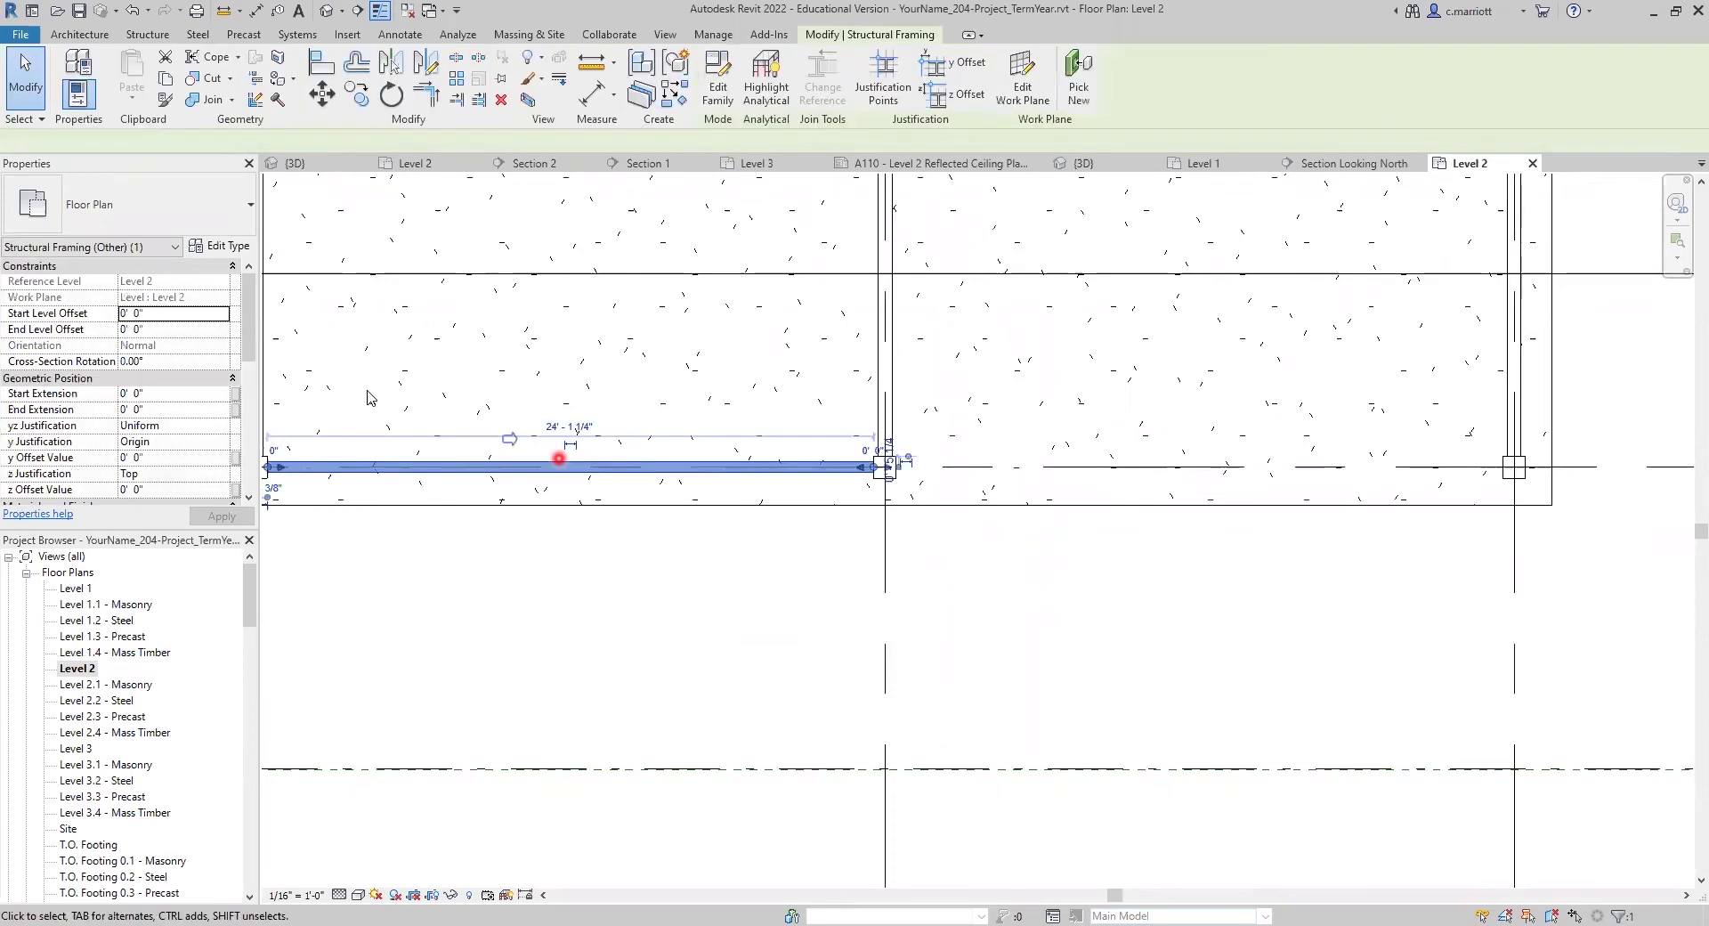
pyautogui.click(124, 313)
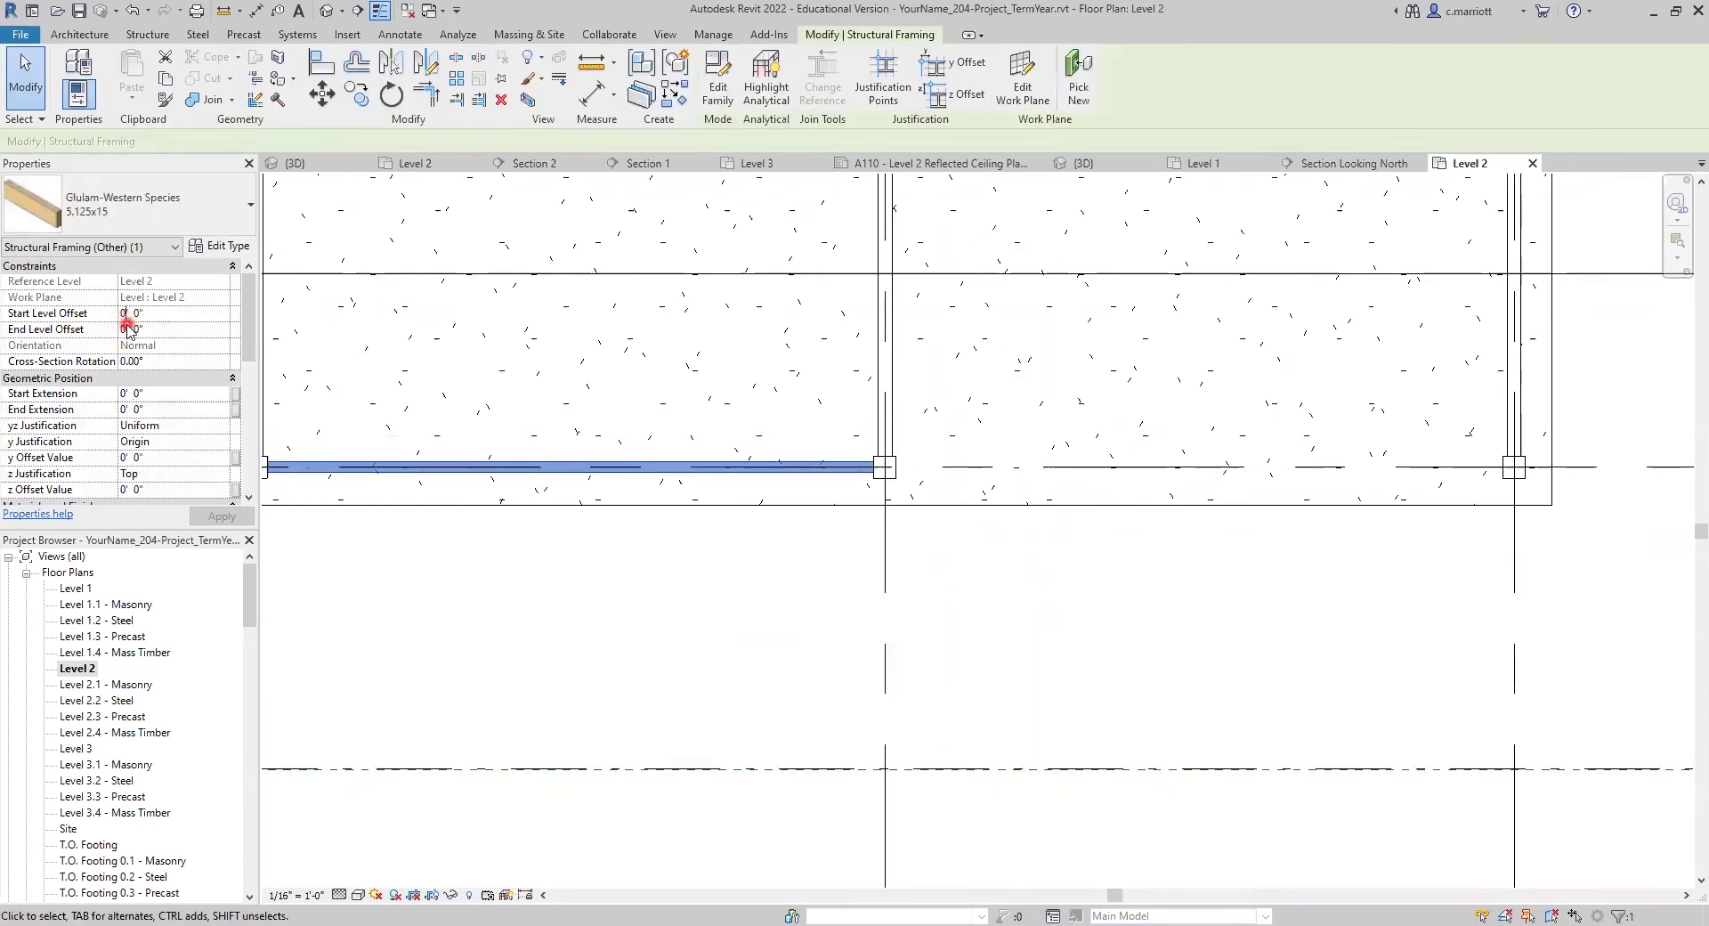
pyautogui.write('-')
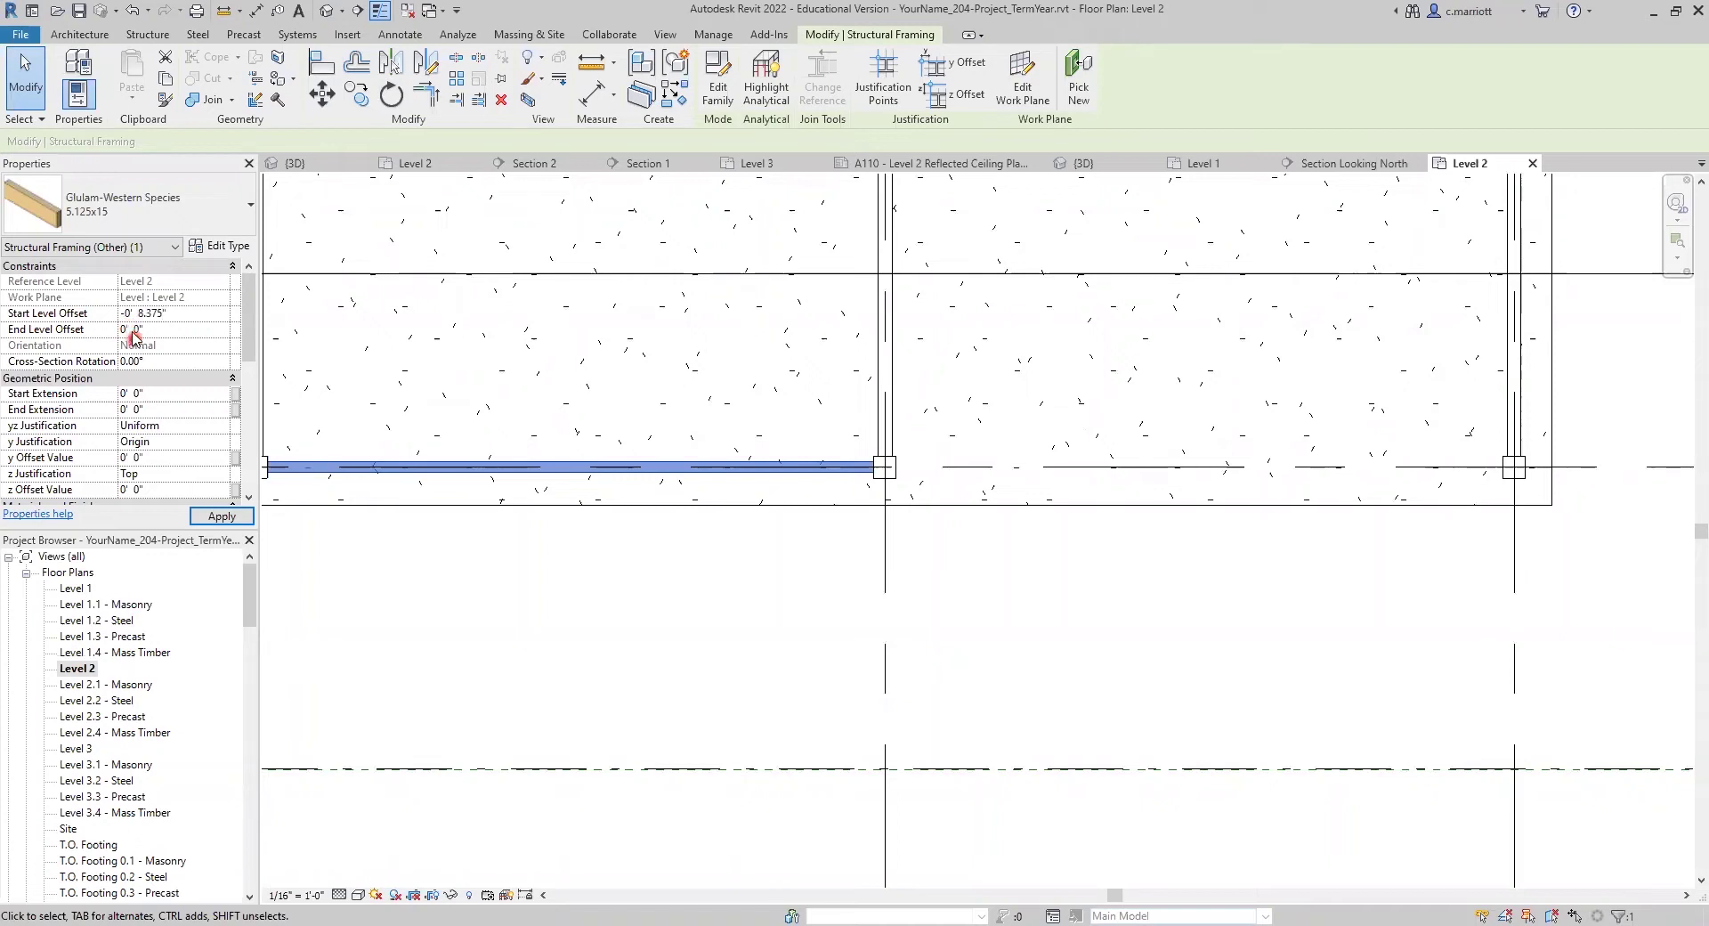
pyautogui.click(130, 334)
pyautogui.click(119, 313)
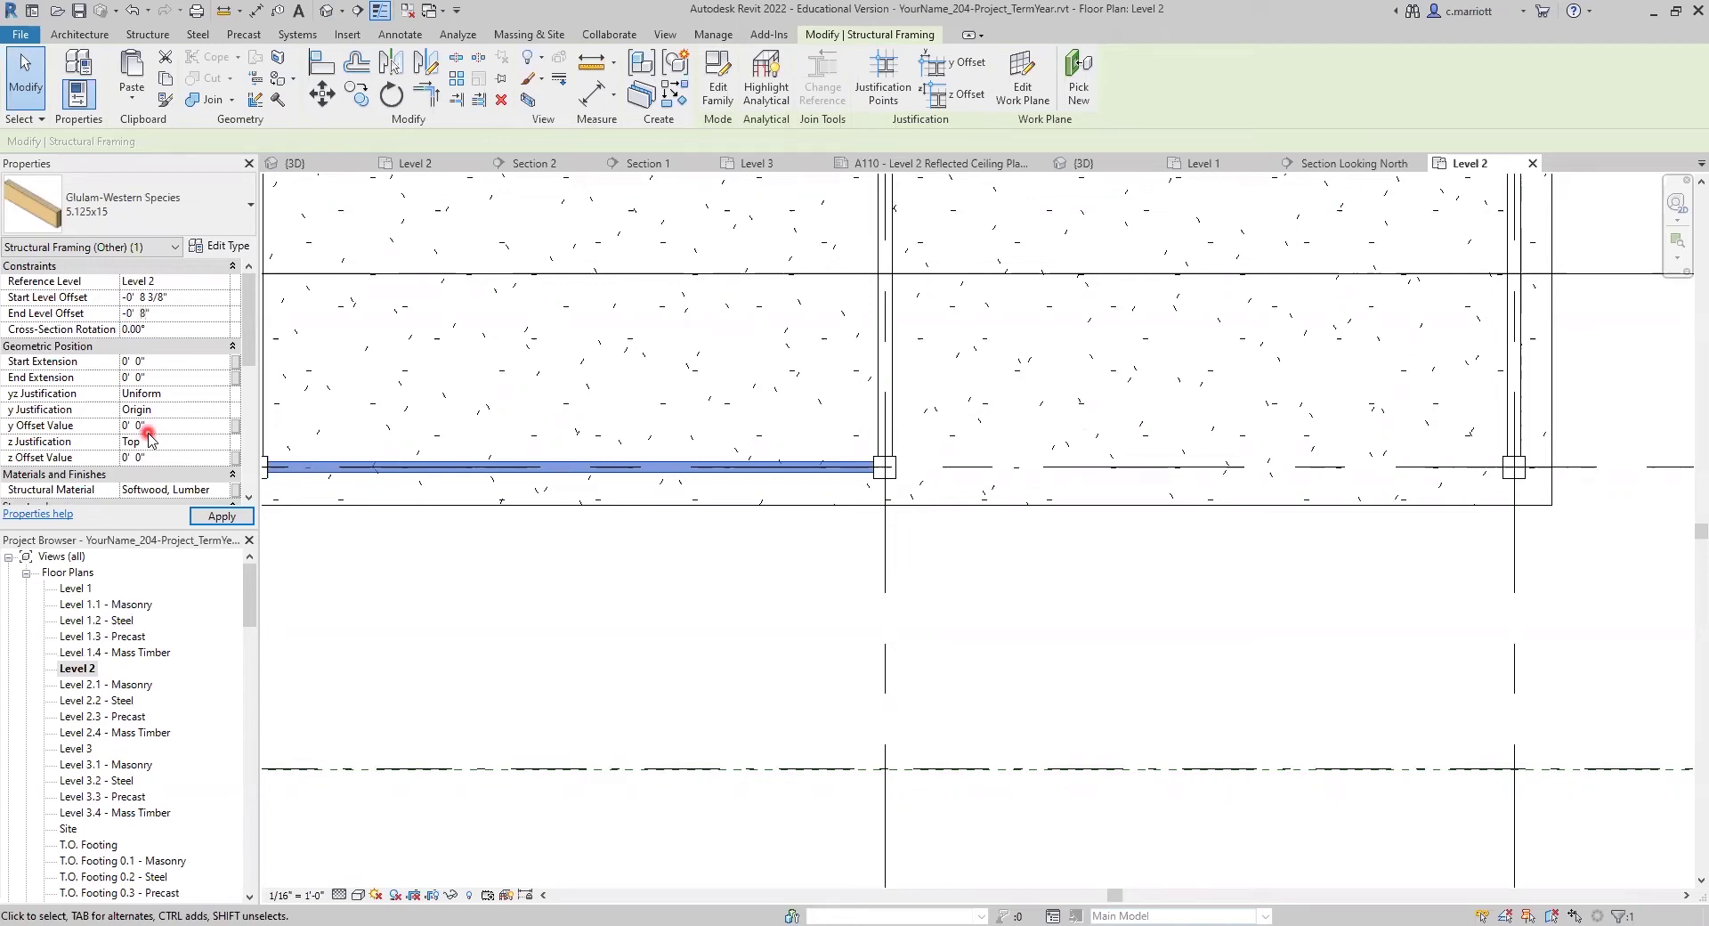
pyautogui.click(222, 515)
pyautogui.click(402, 577)
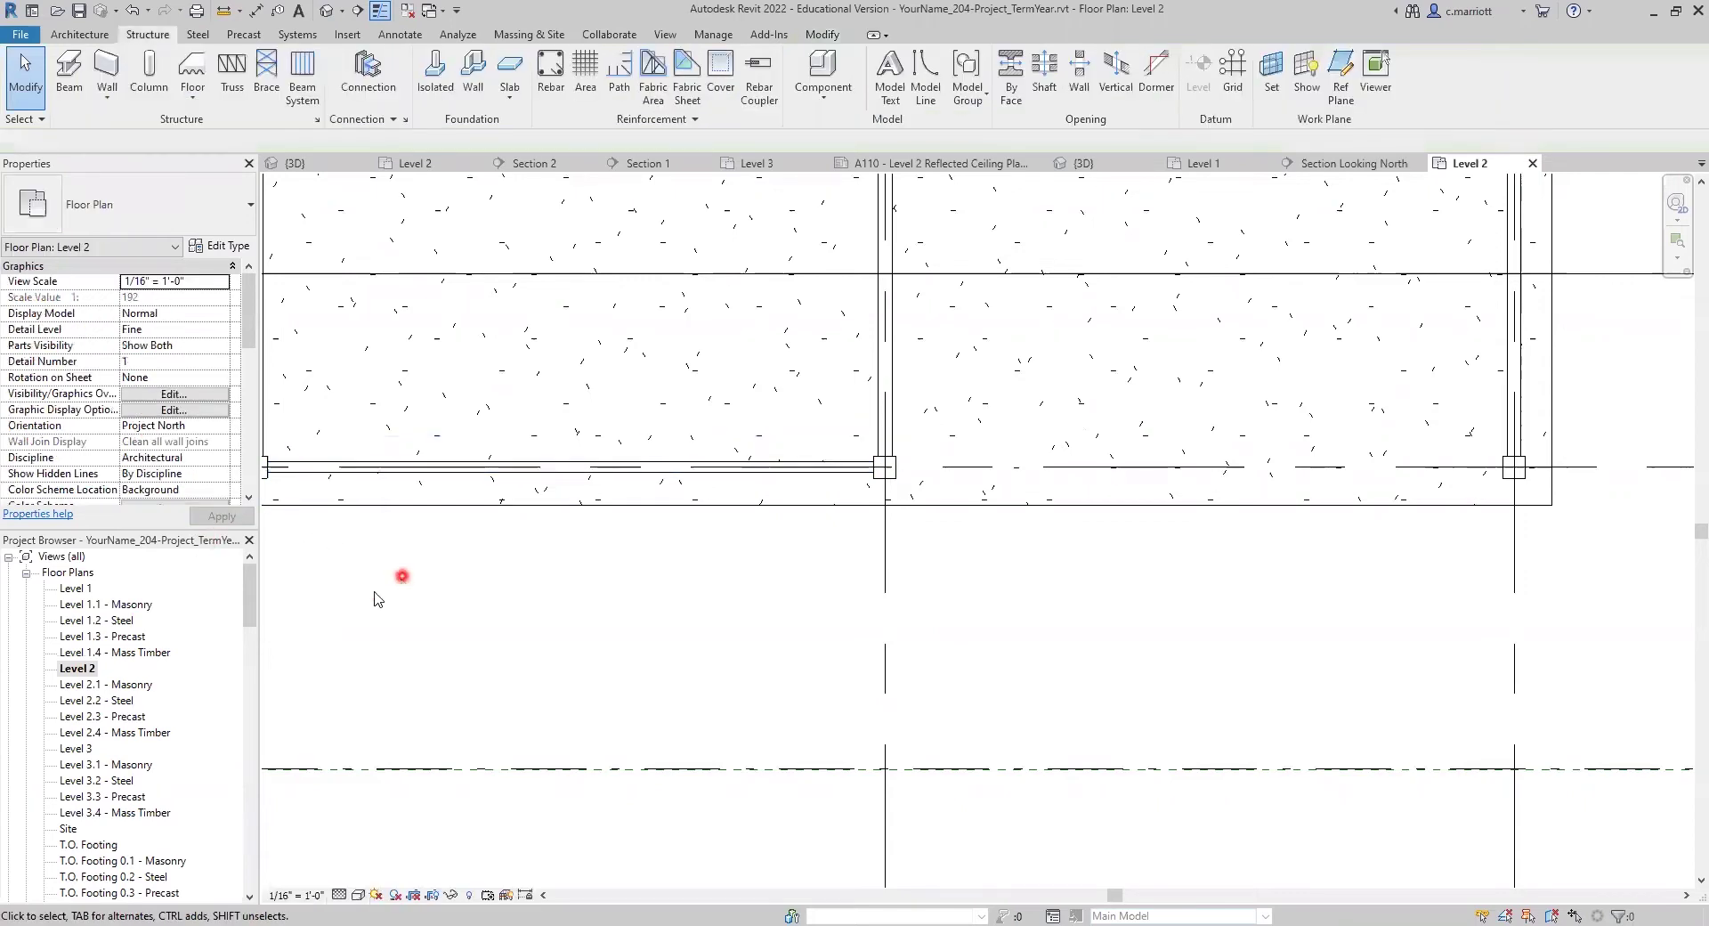
# Check the grid D beam's height against Level 2 in the South elevation and return to the Level 2 floor plan.
pyautogui.scroll(-4, 445, 495)
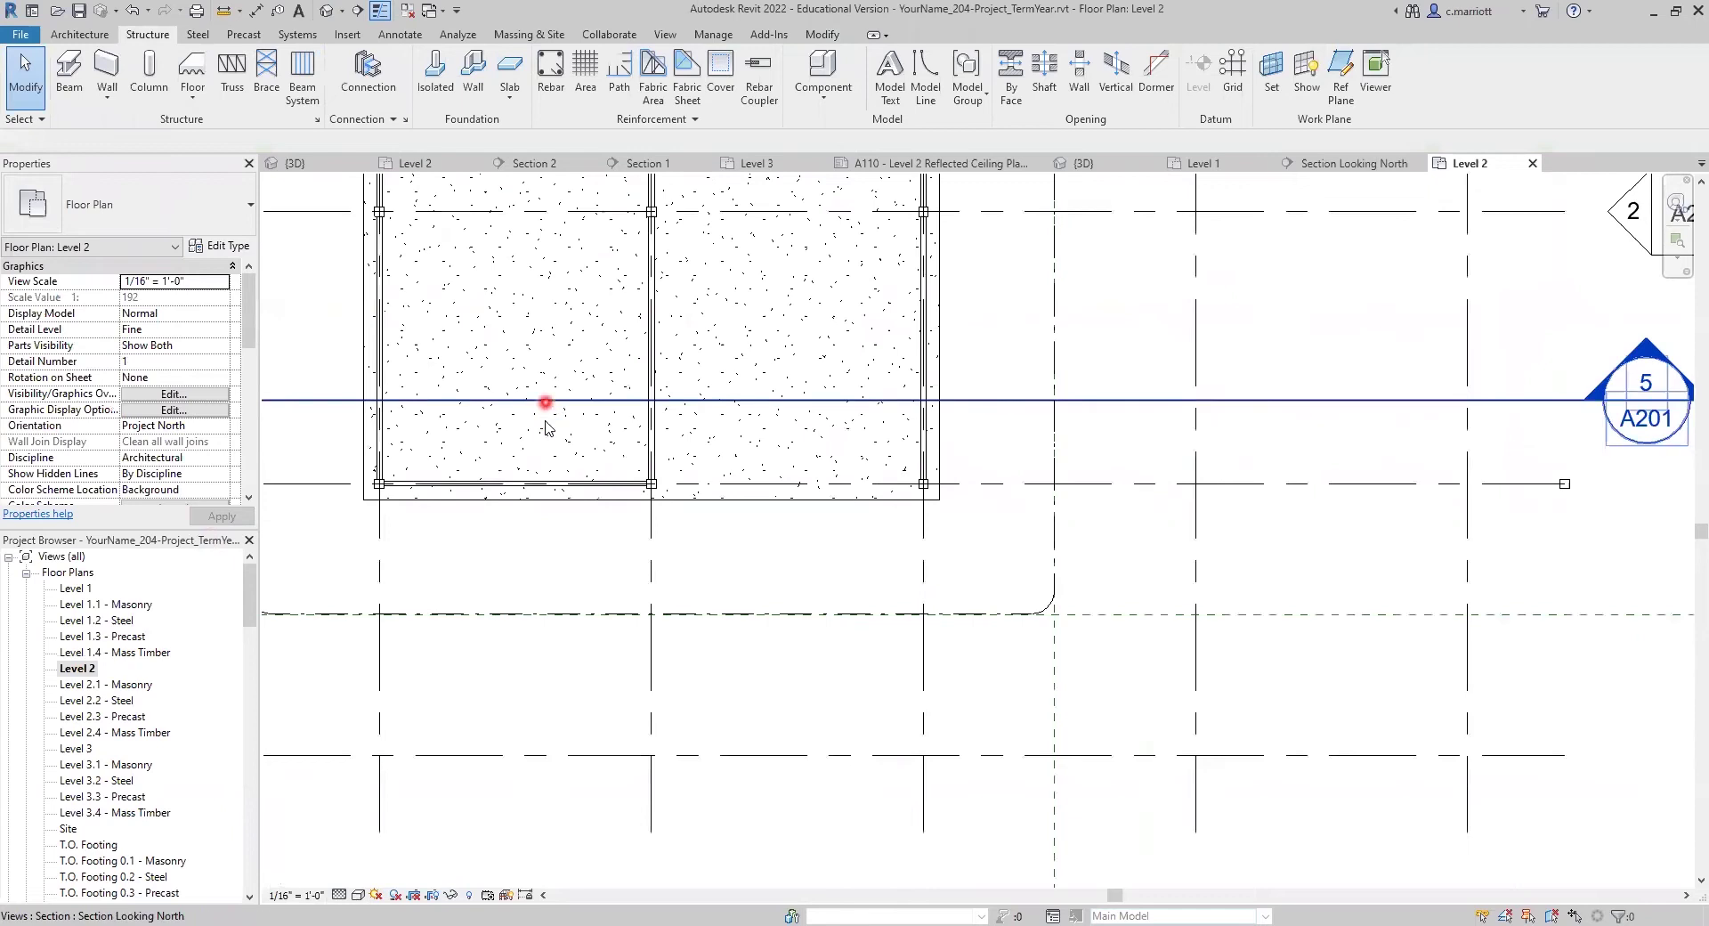
pyautogui.scroll(-4, 144, 785)
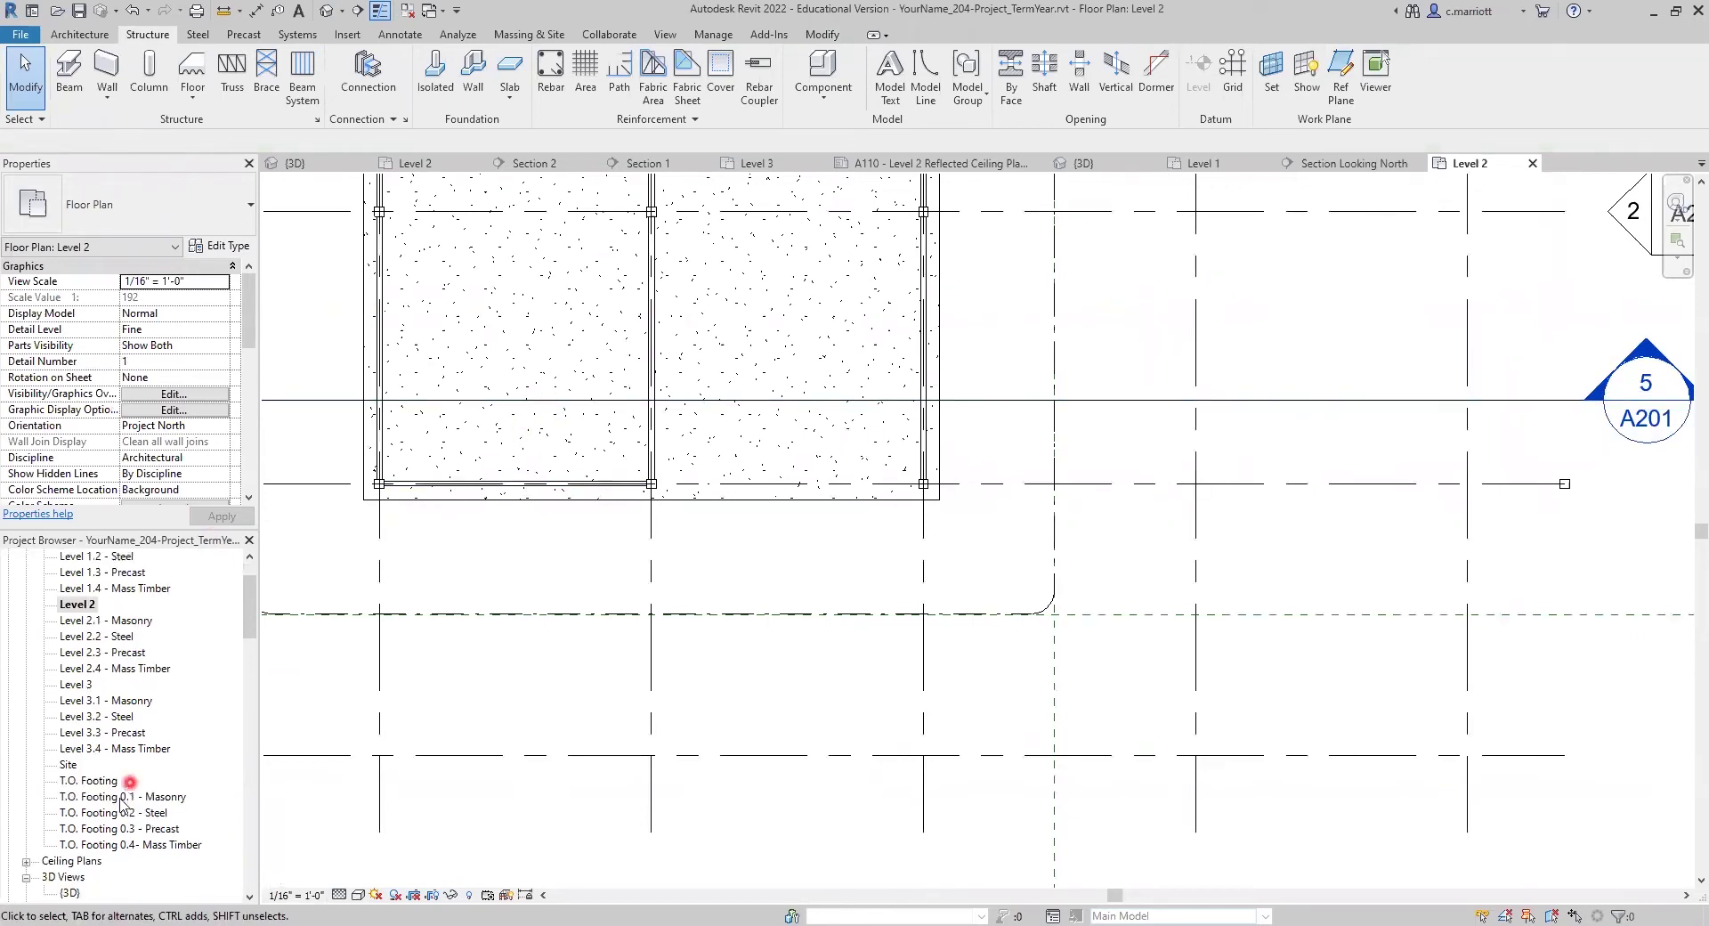
pyautogui.doubleClick(71, 830)
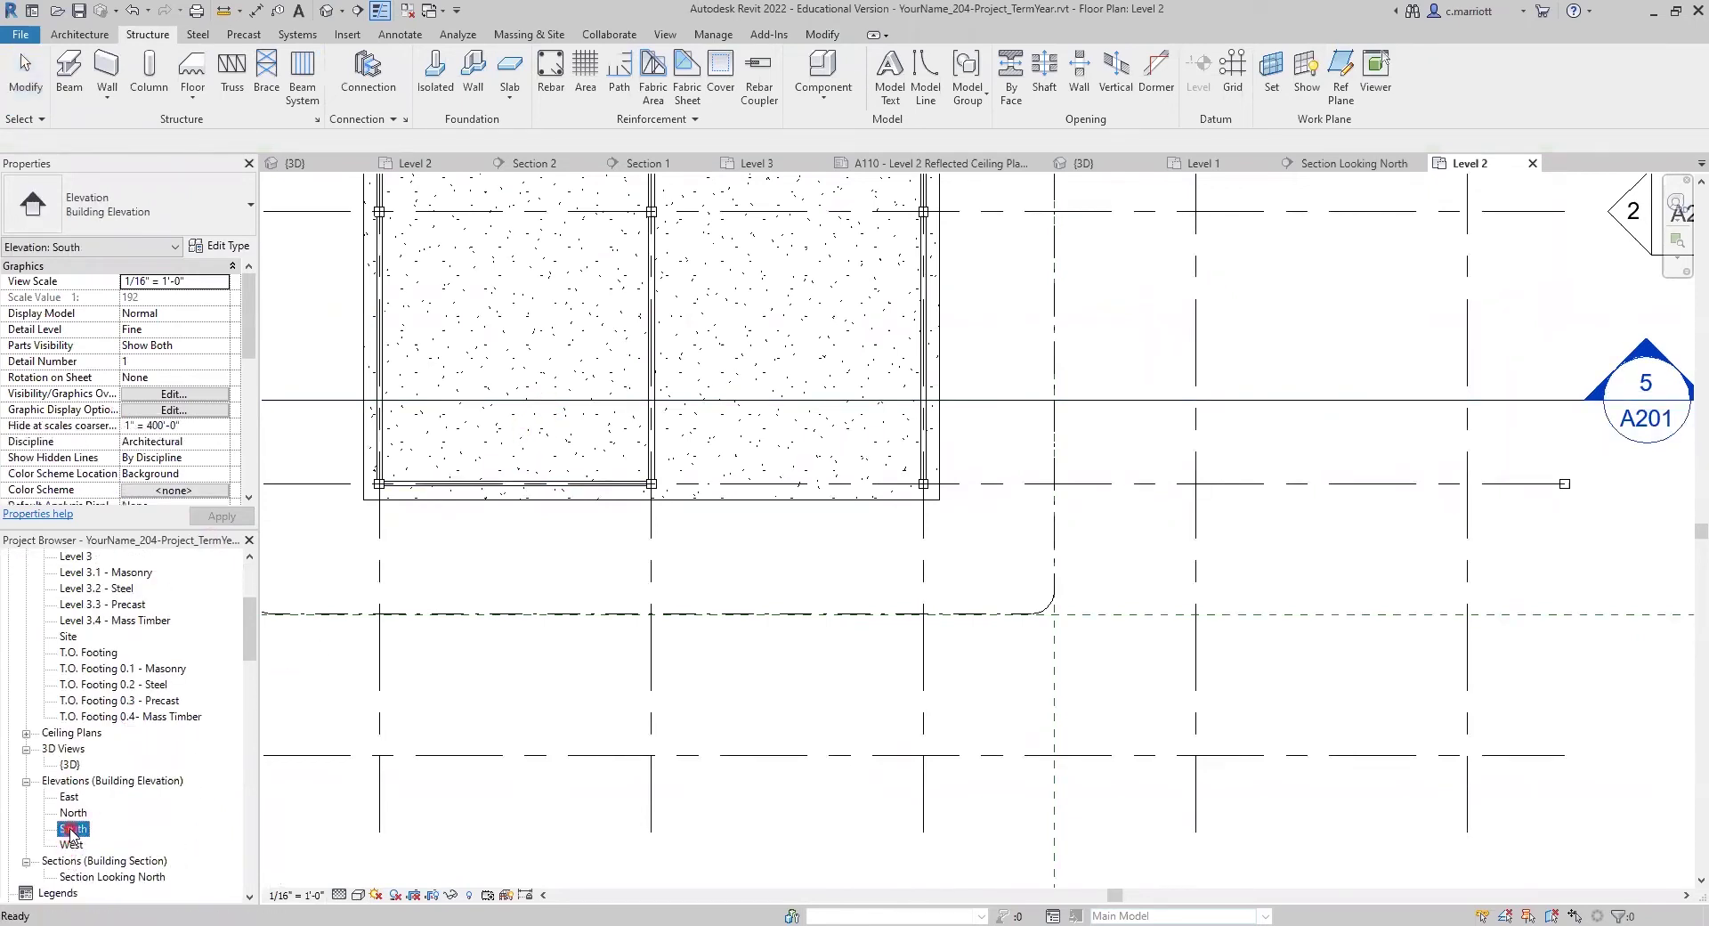
pyautogui.scroll(10, 1354, 535)
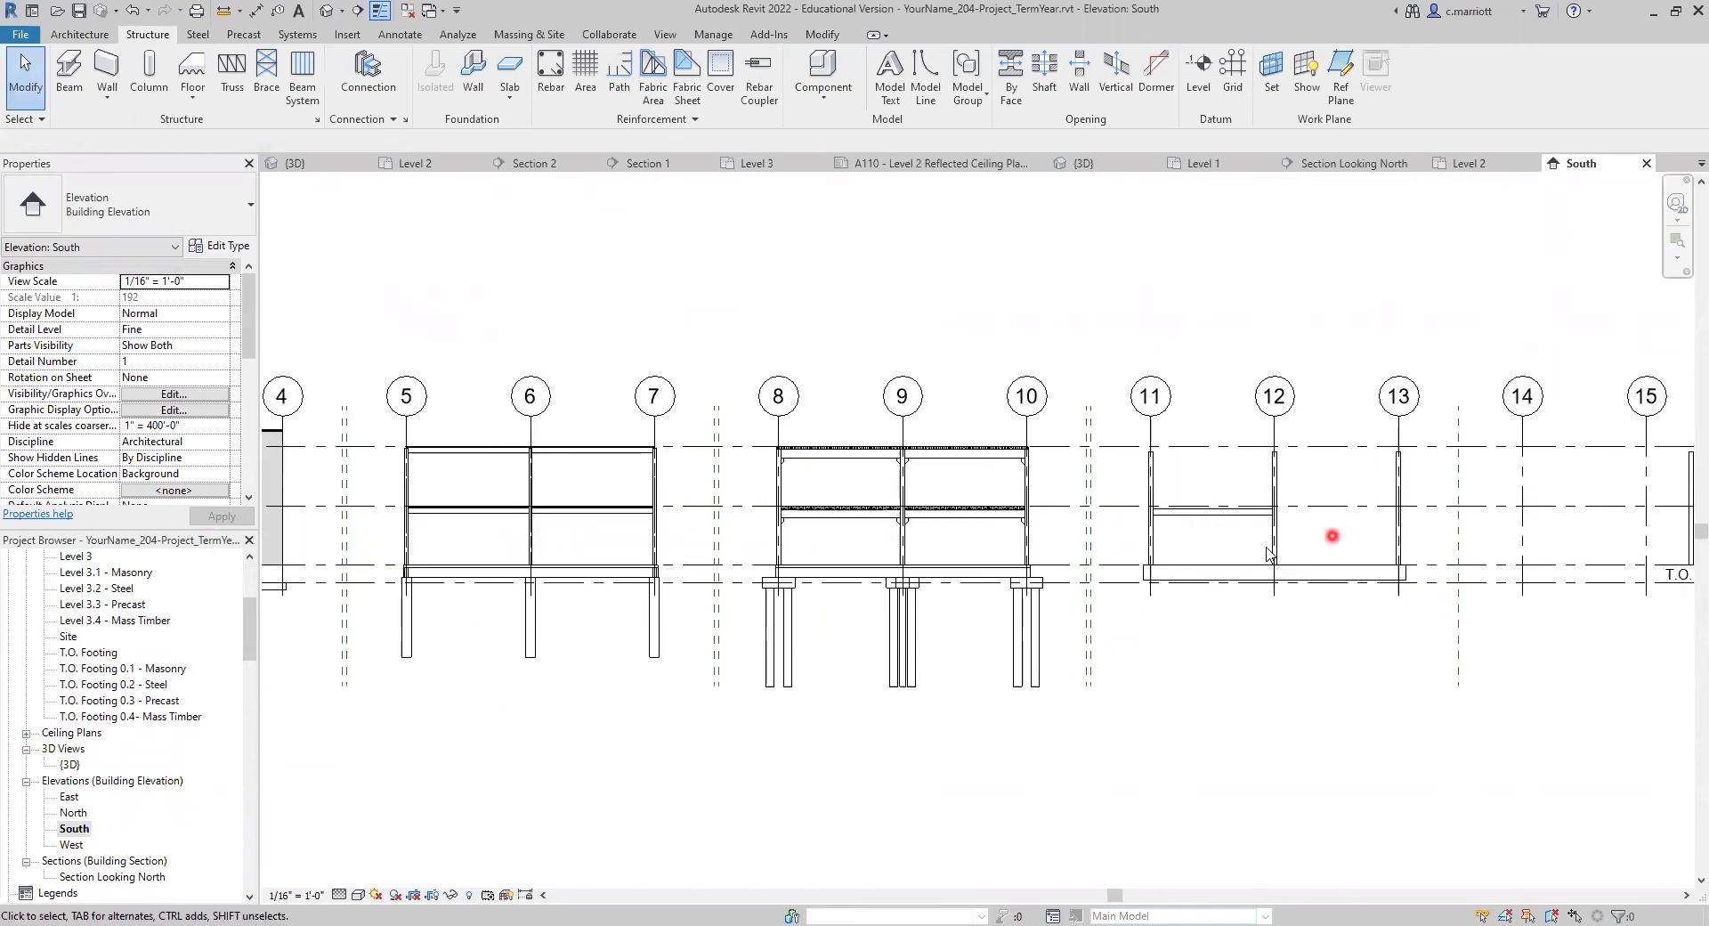
pyautogui.scroll(-8, 507, 409)
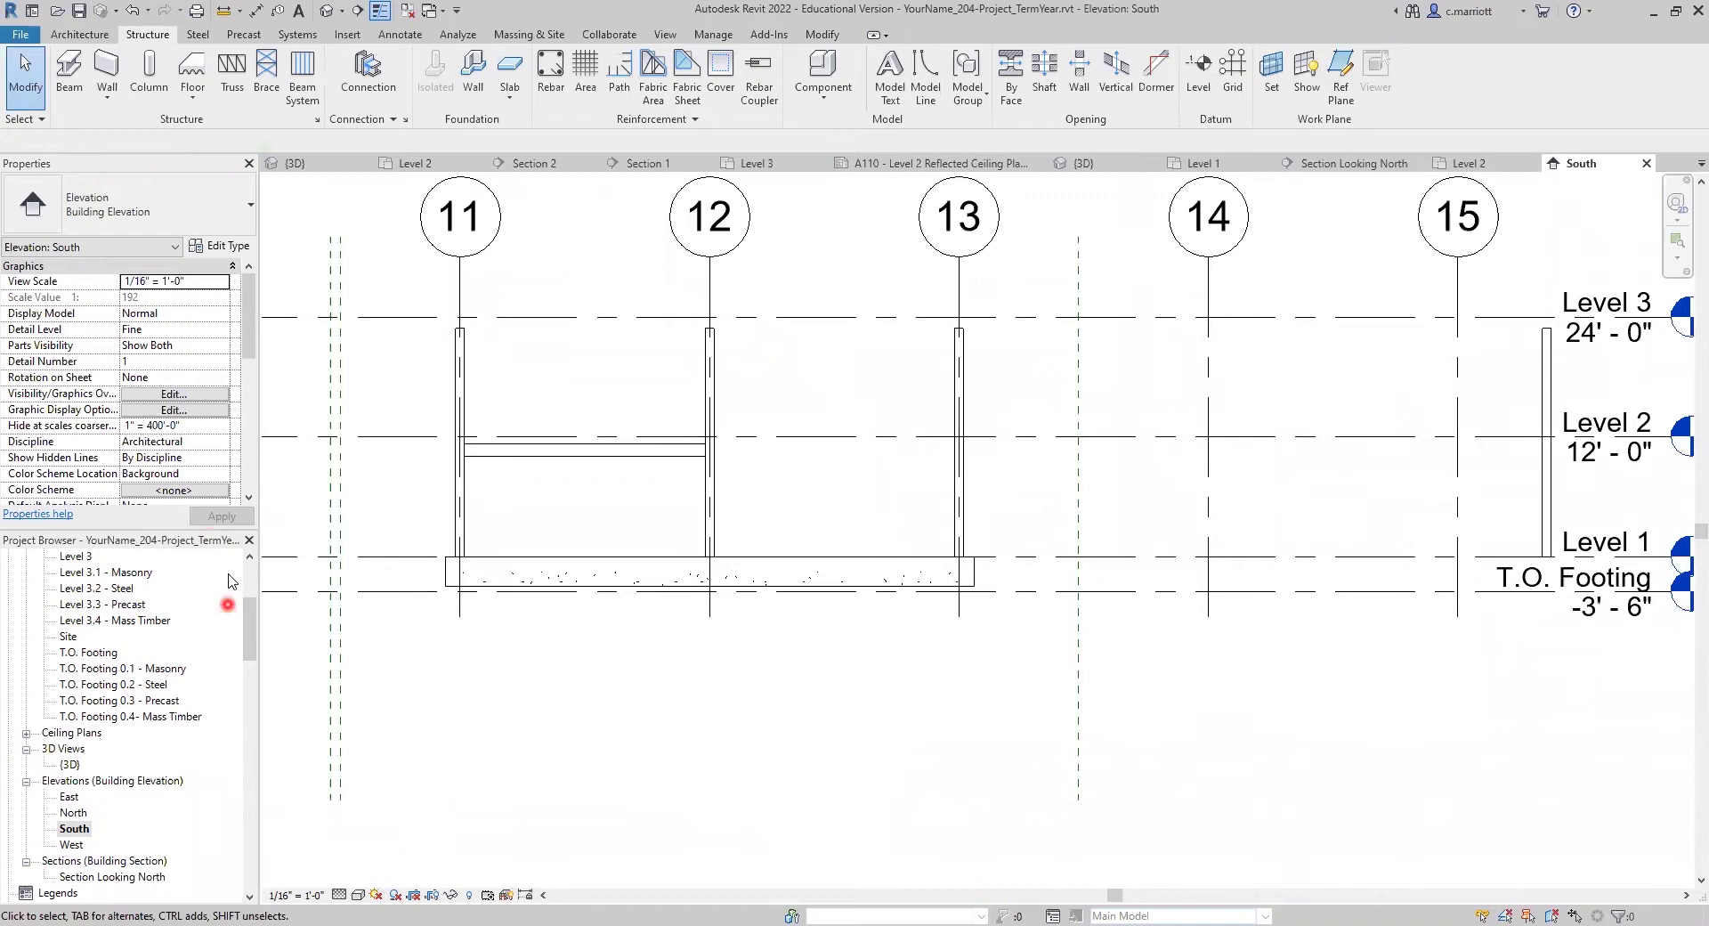
pyautogui.scroll(4, 227, 606)
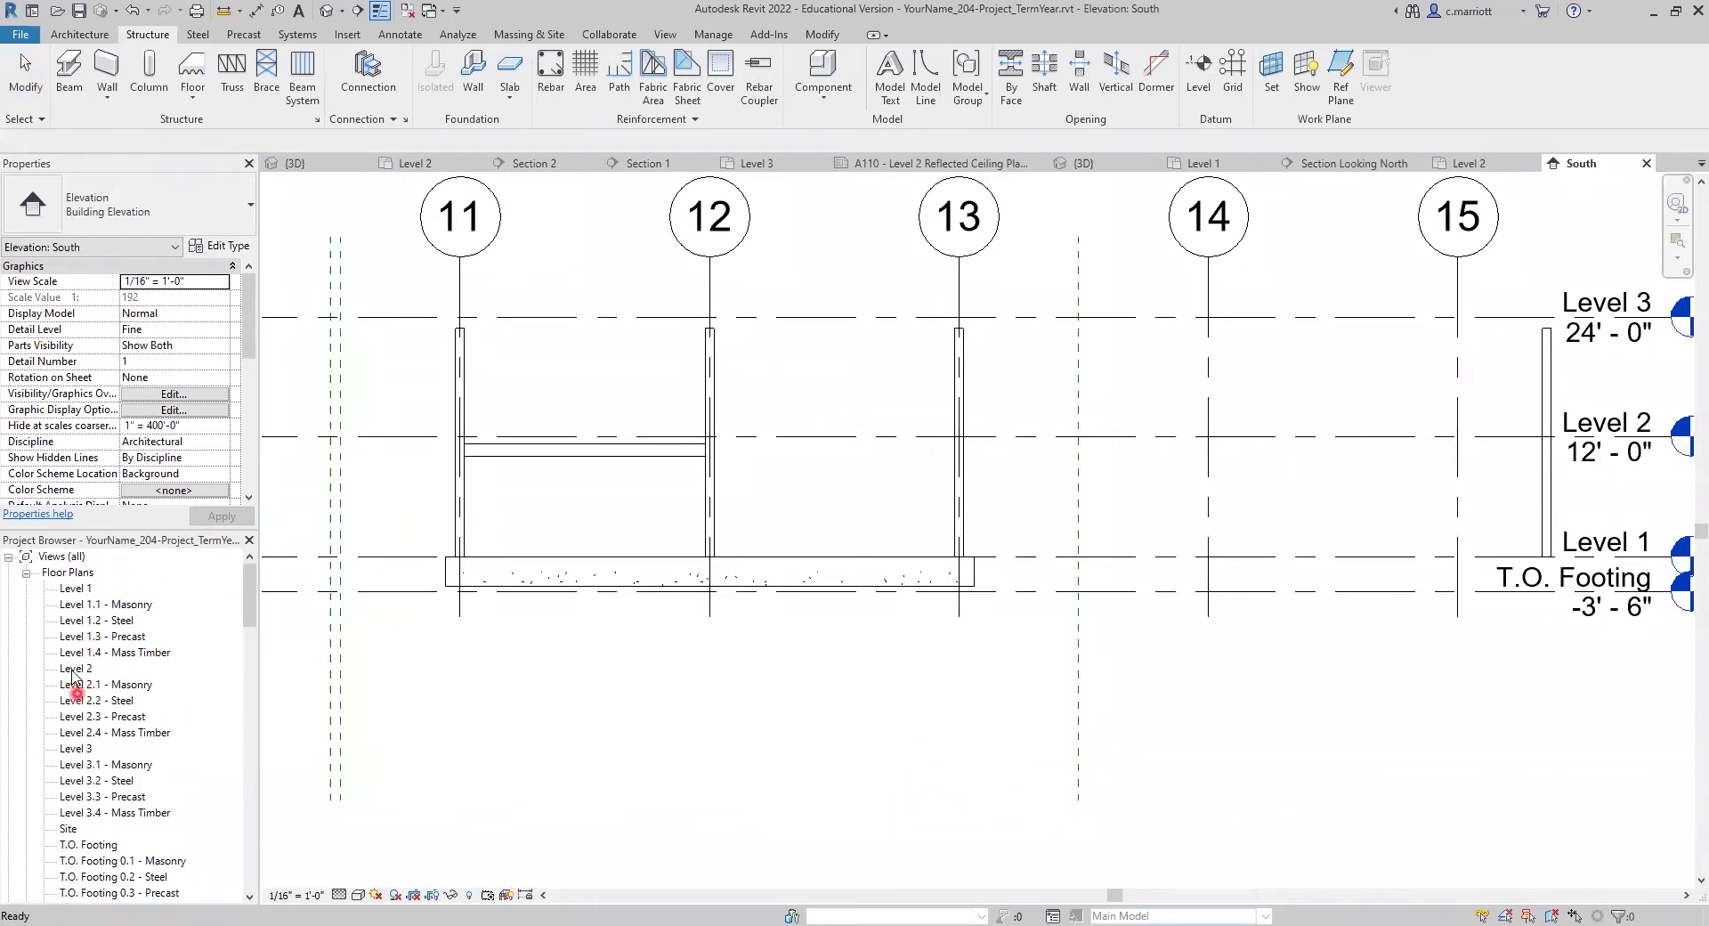
pyautogui.doubleClick(75, 669)
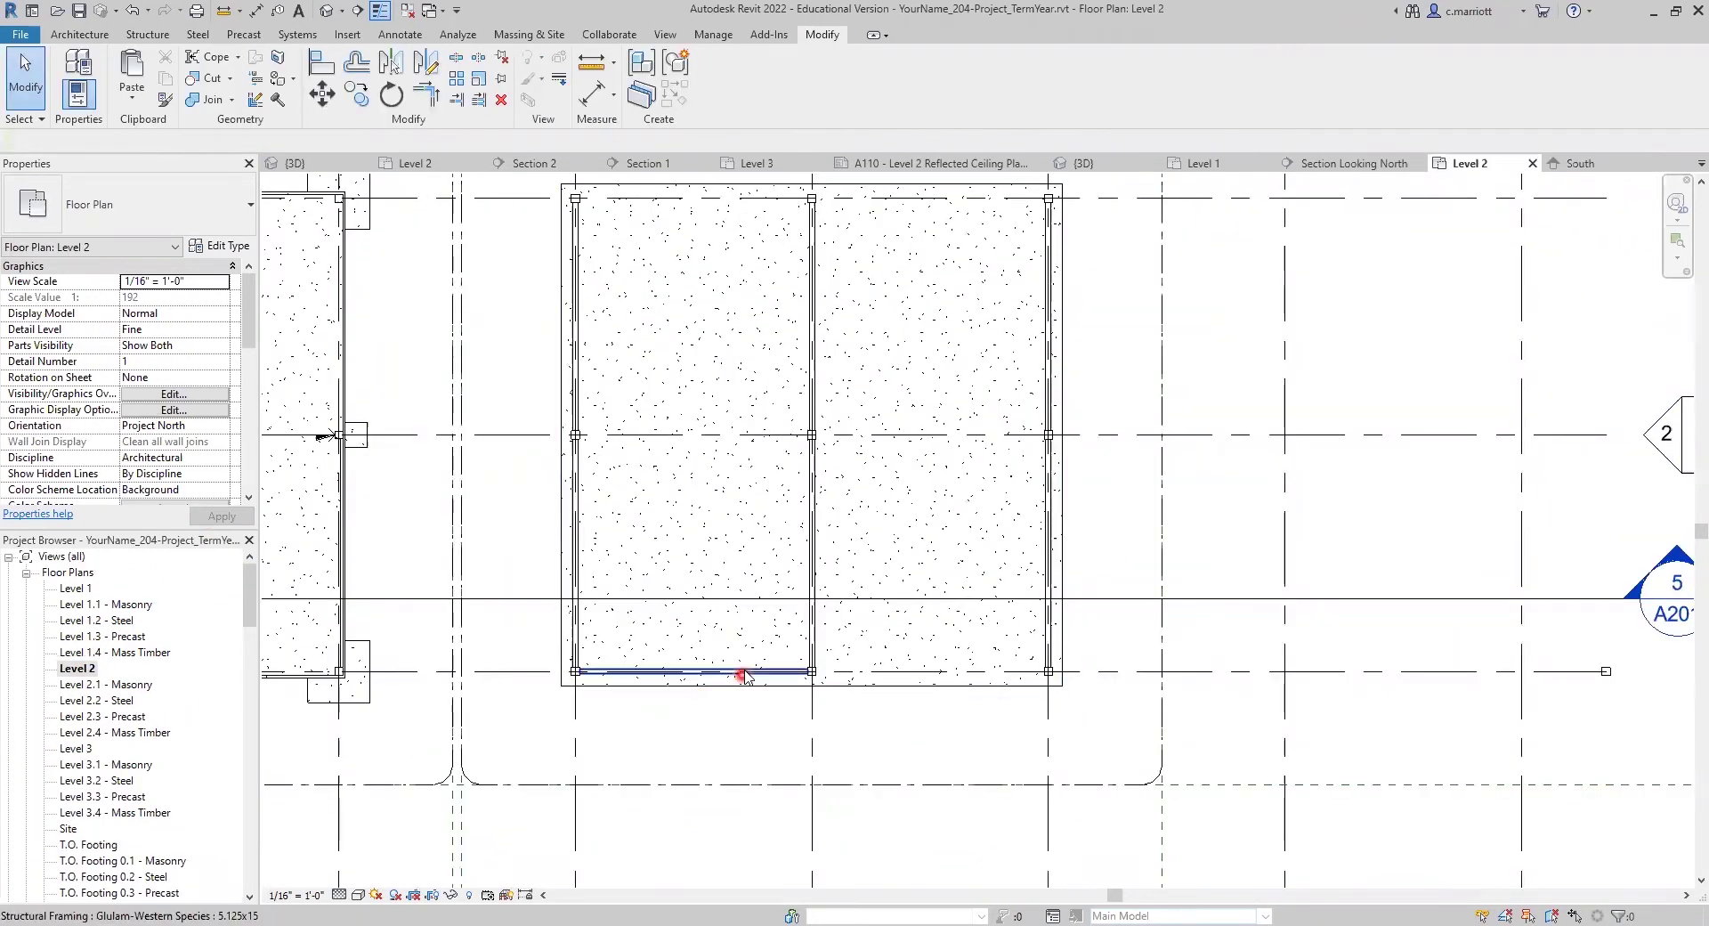
pyautogui.scroll(3, 745, 679)
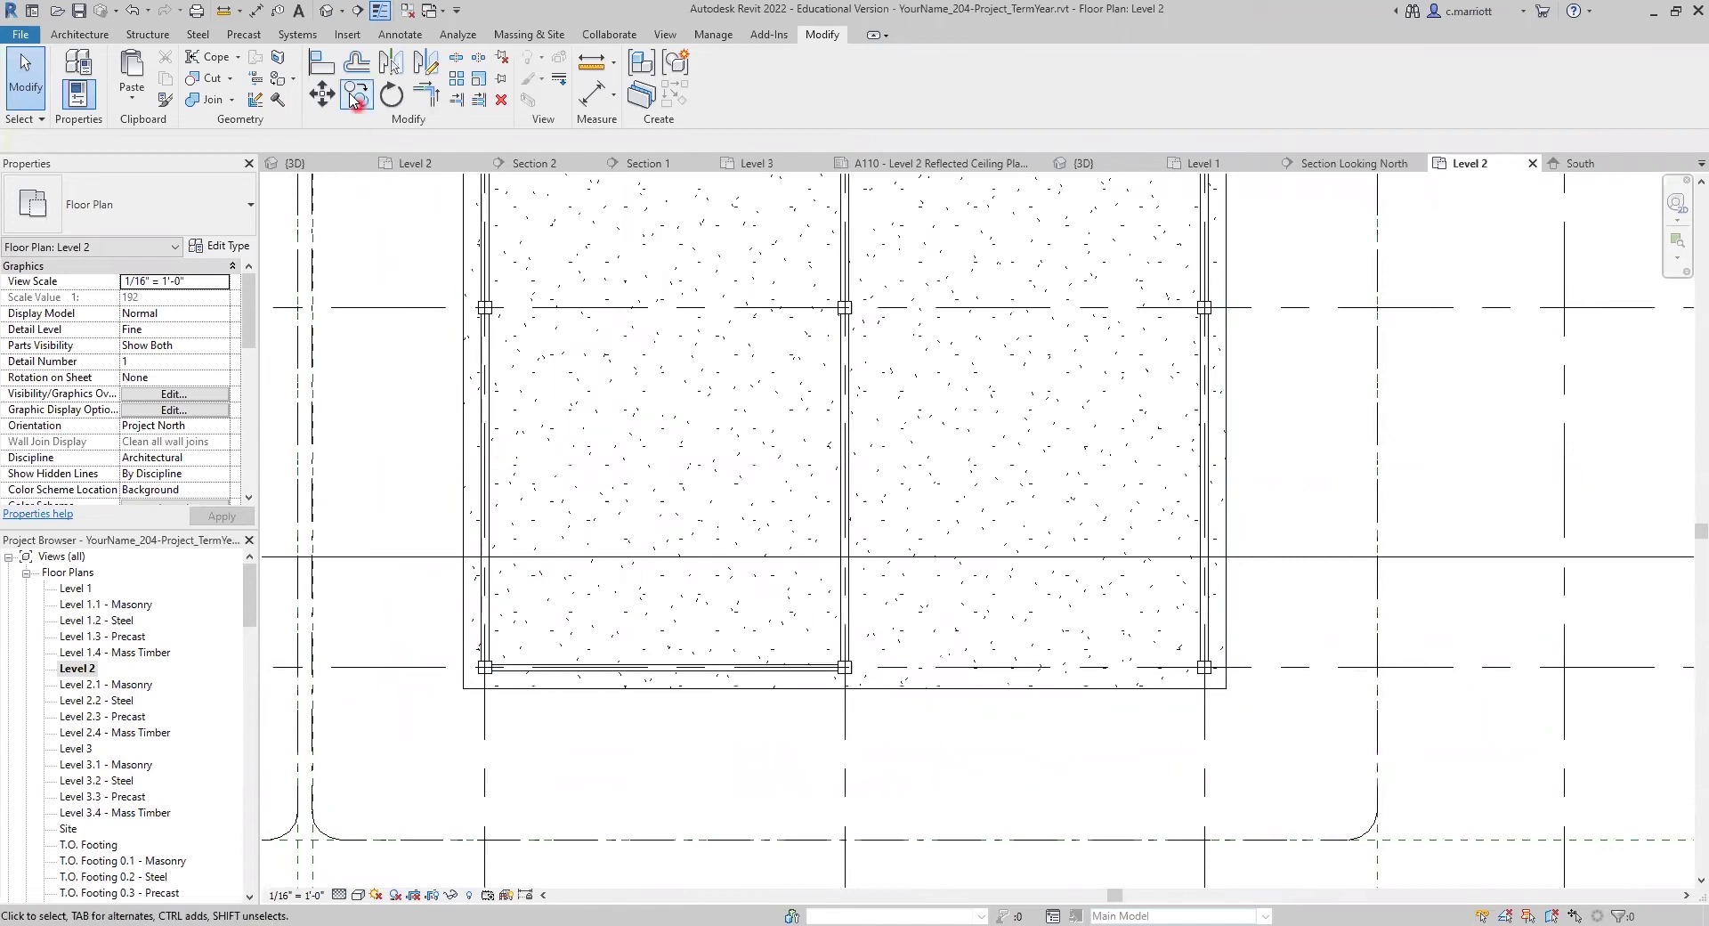
pyautogui.click(654, 667)
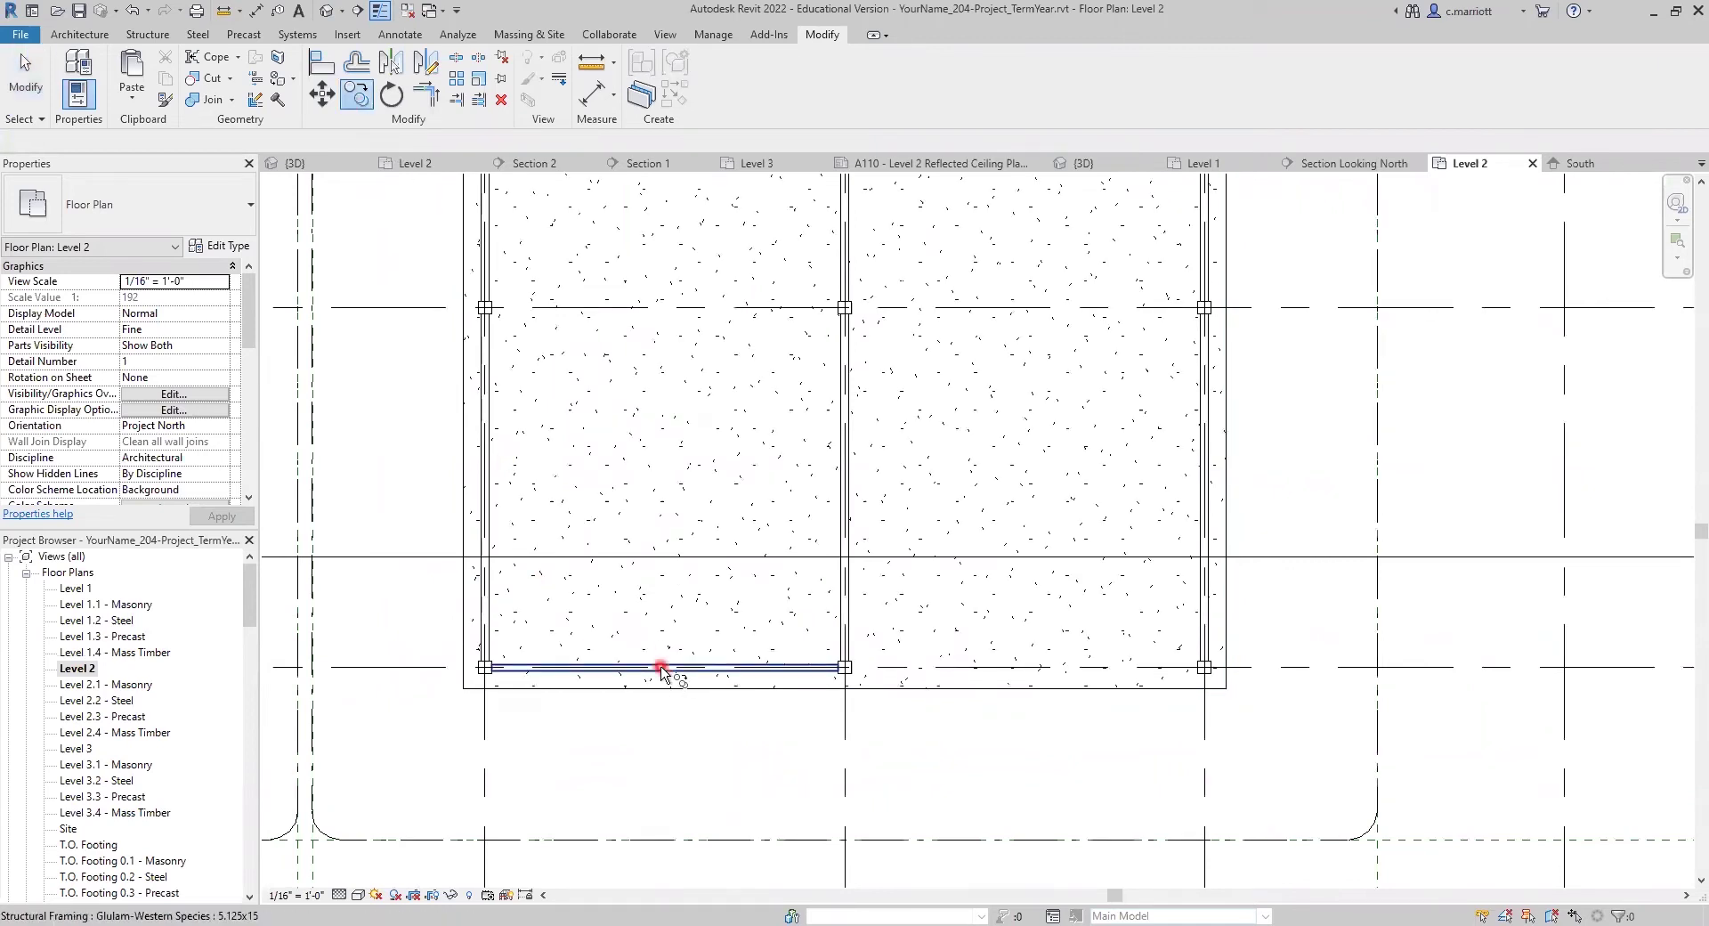
pyautogui.scroll(-2, 663, 554)
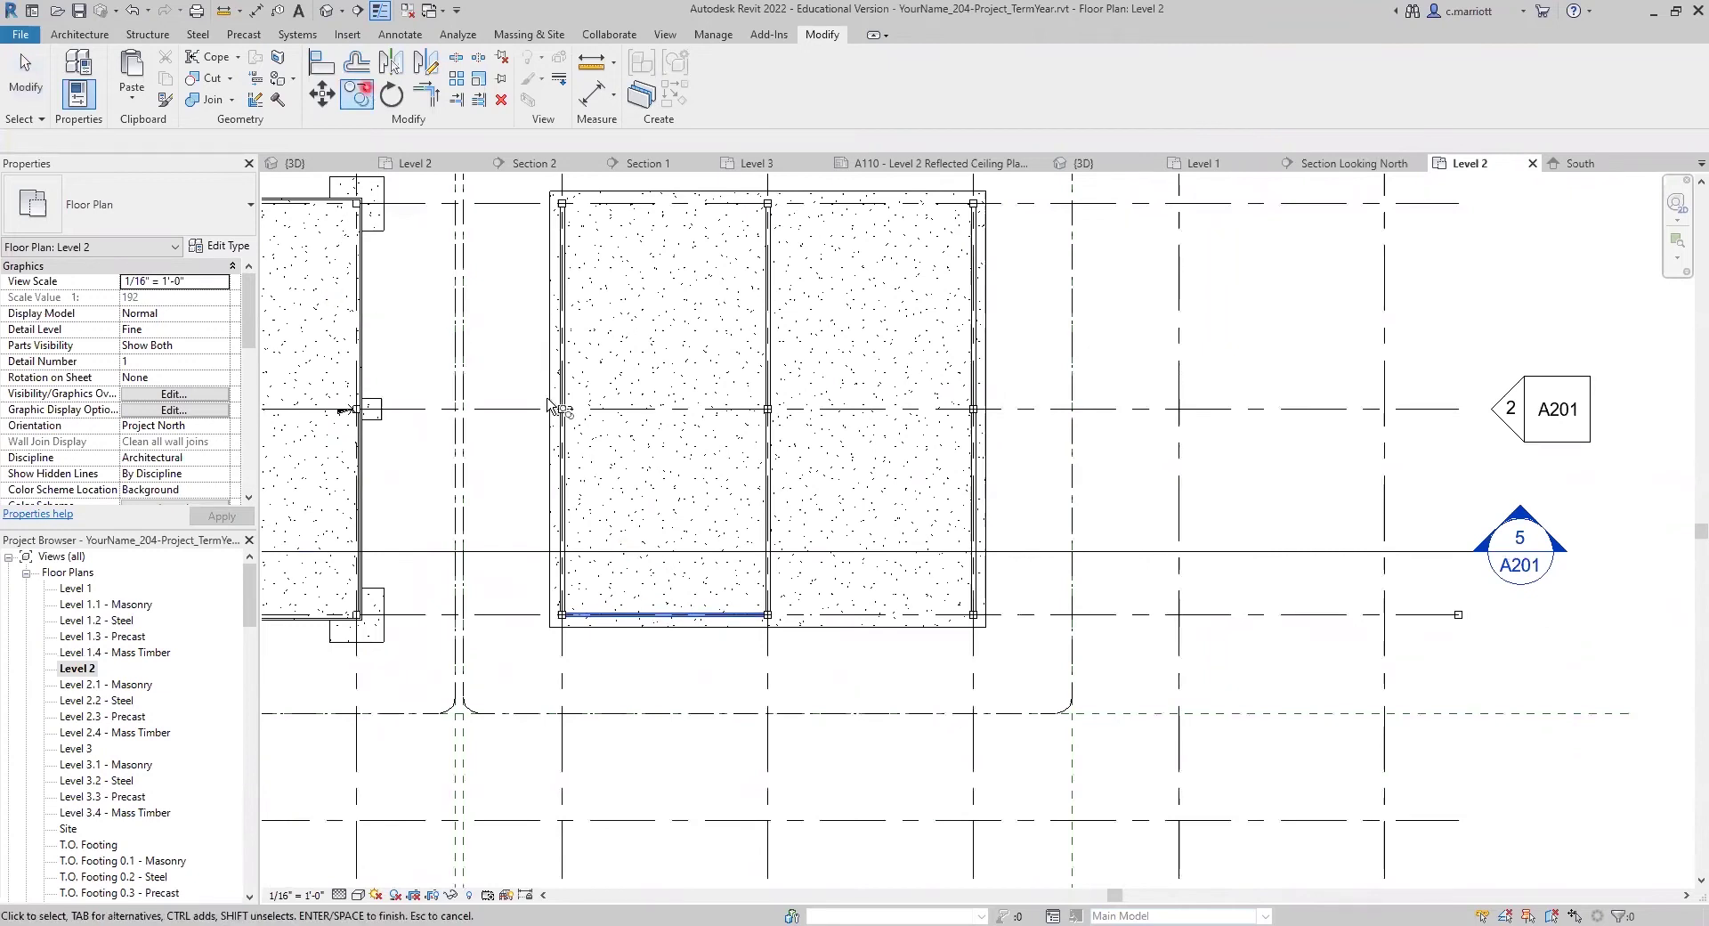
pyautogui.click(640, 520)
pyautogui.press('Escape')
pyautogui.press('Escape')
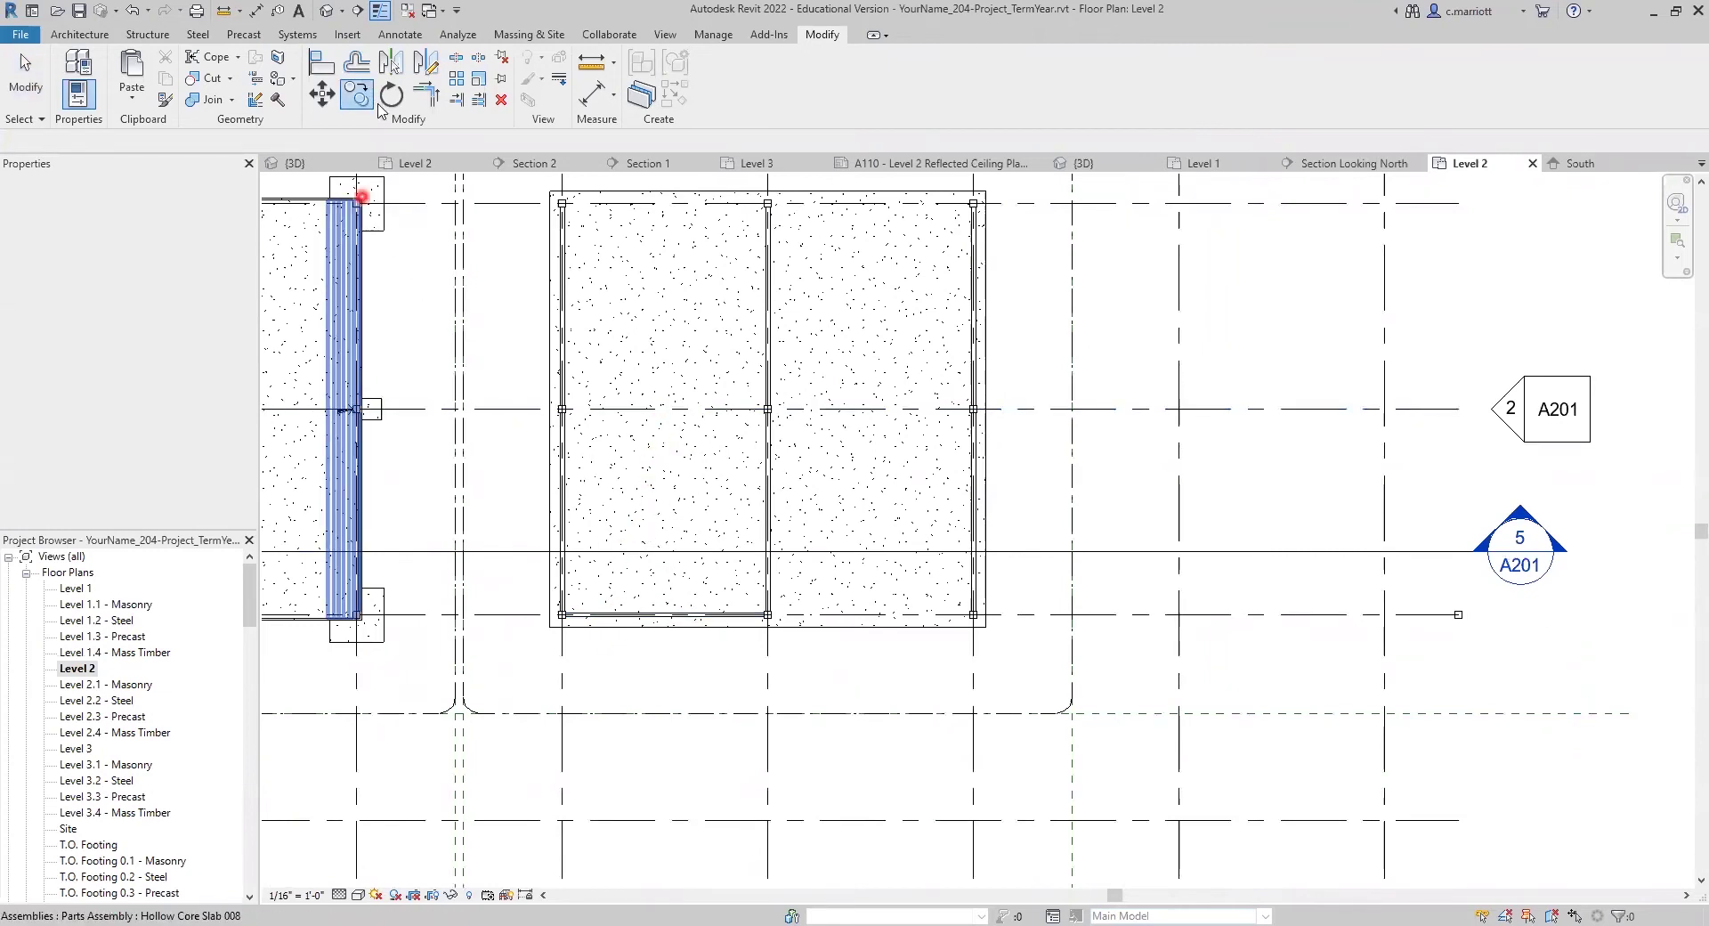
# Copy the 5.125x15 beam on grid D 8' north into the bay between grids 11 and 12.
pyautogui.click(636, 614)
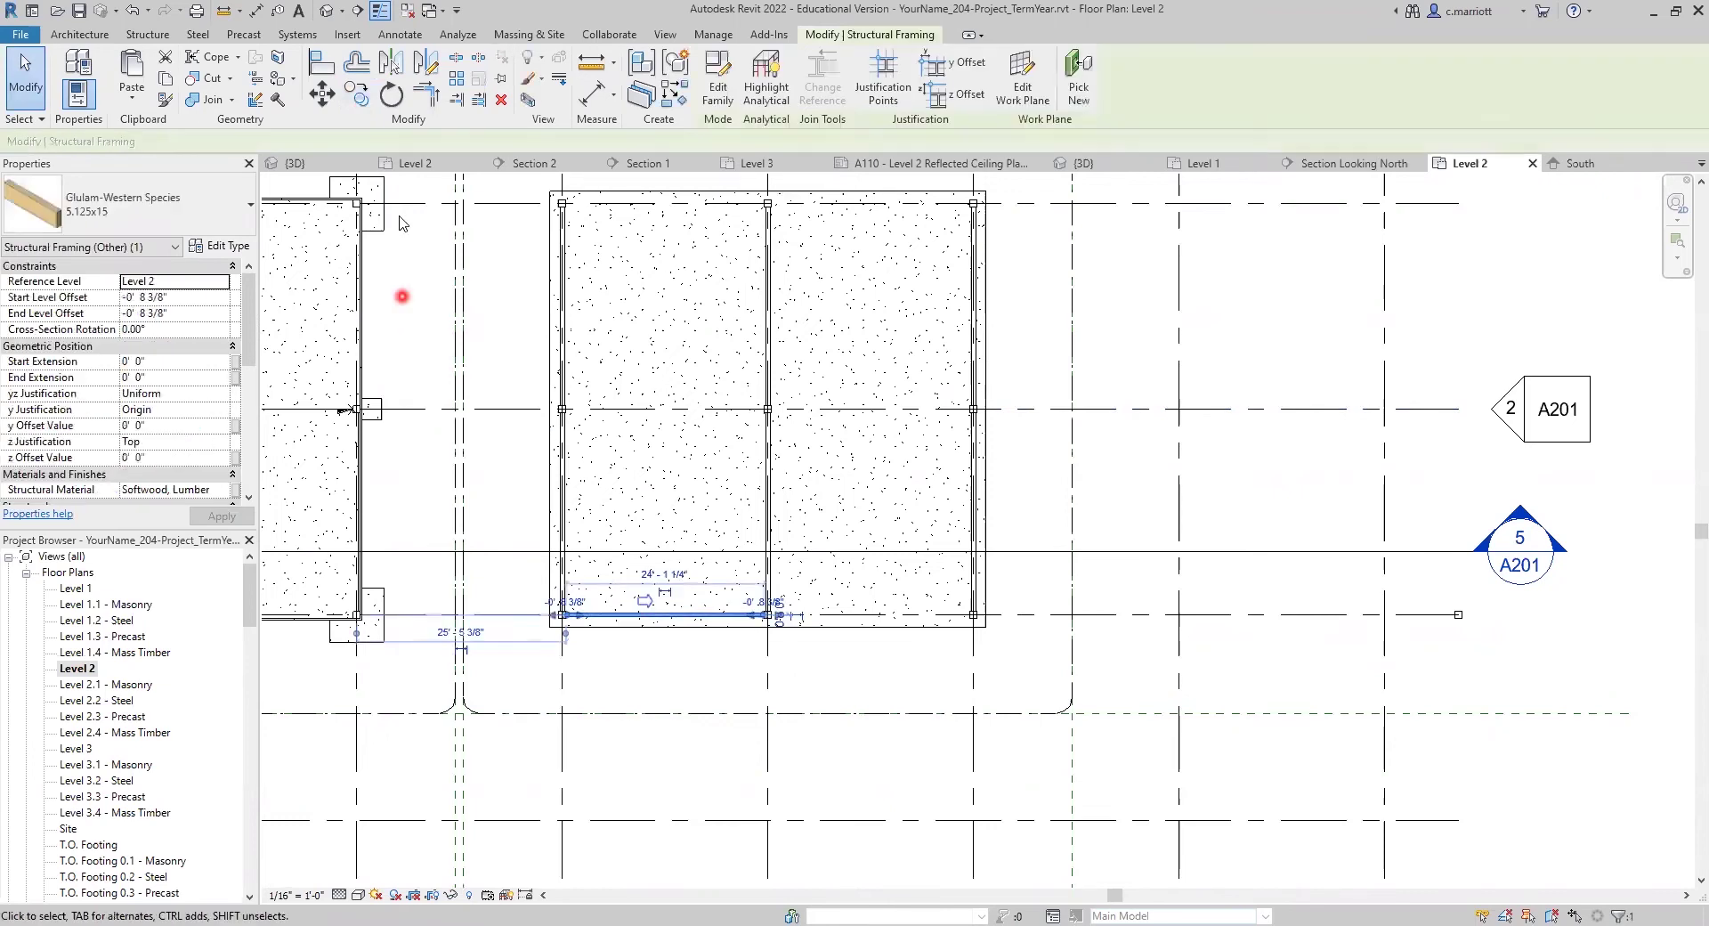
pyautogui.click(353, 105)
pyautogui.click(667, 514)
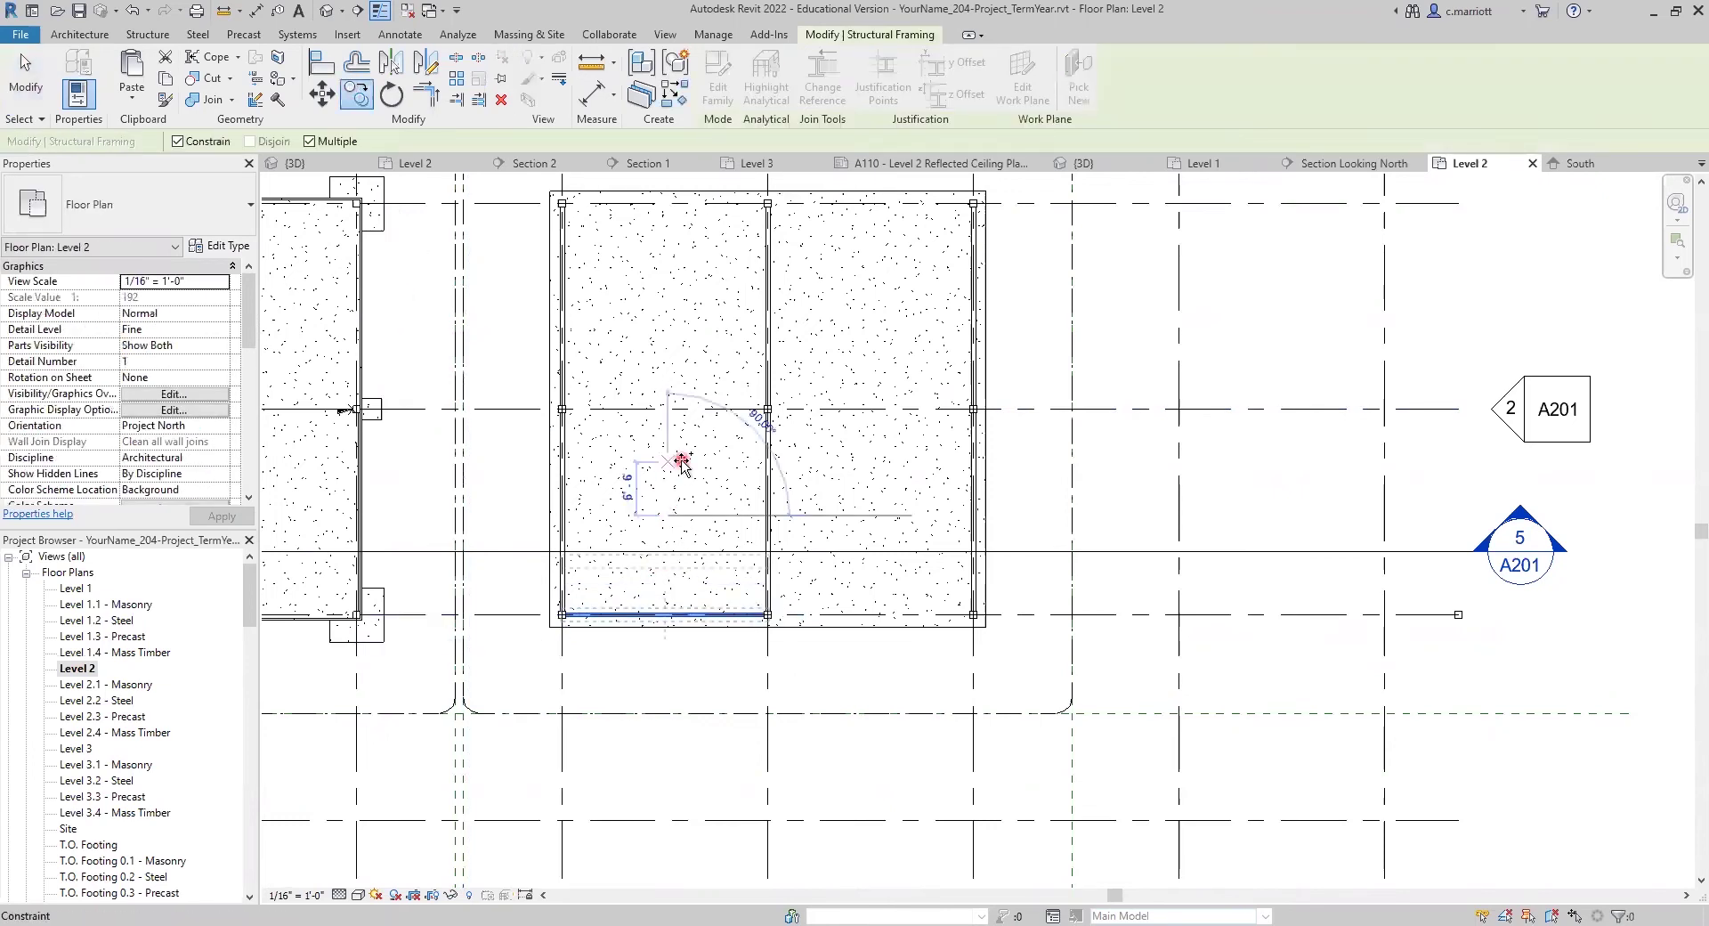
pyautogui.write("8'")
pyautogui.press('Return')
pyautogui.press('Escape')
pyautogui.press('Escape')
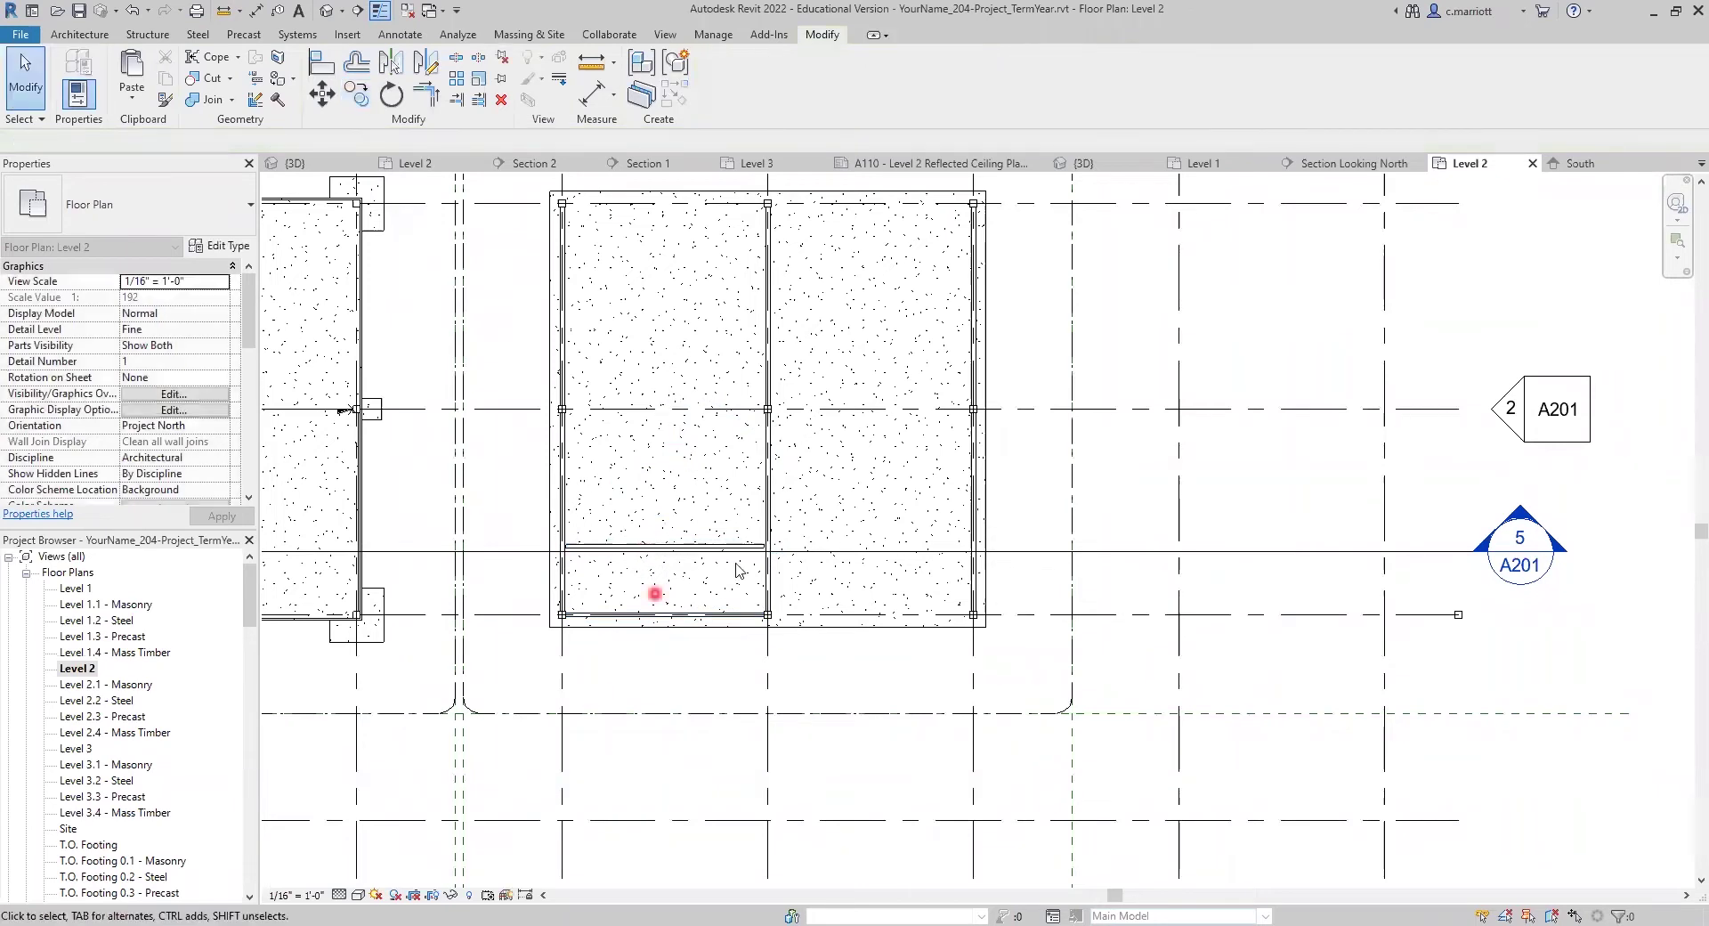
pyautogui.scroll(4, 738, 569)
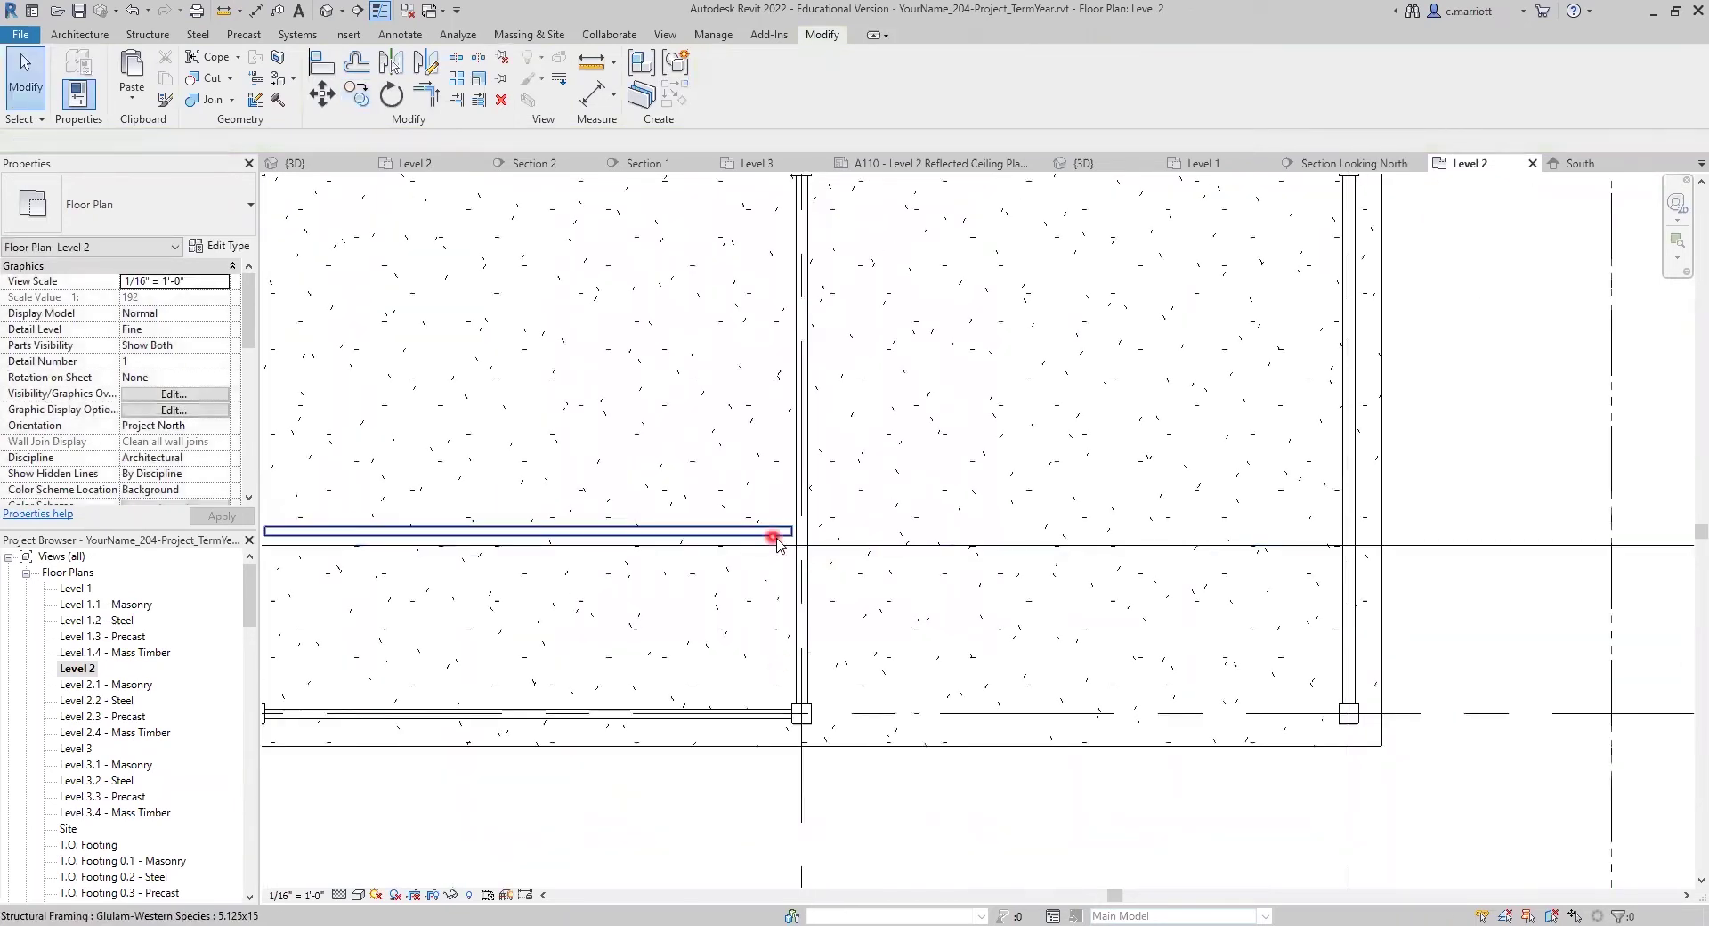
# Stretch the copied 5.125x15 beam's end to the face of the grid 12 beam, giving it an end extension of 0' 2".
pyautogui.scroll(1, 776, 532)
pyautogui.scroll(1, 785, 534)
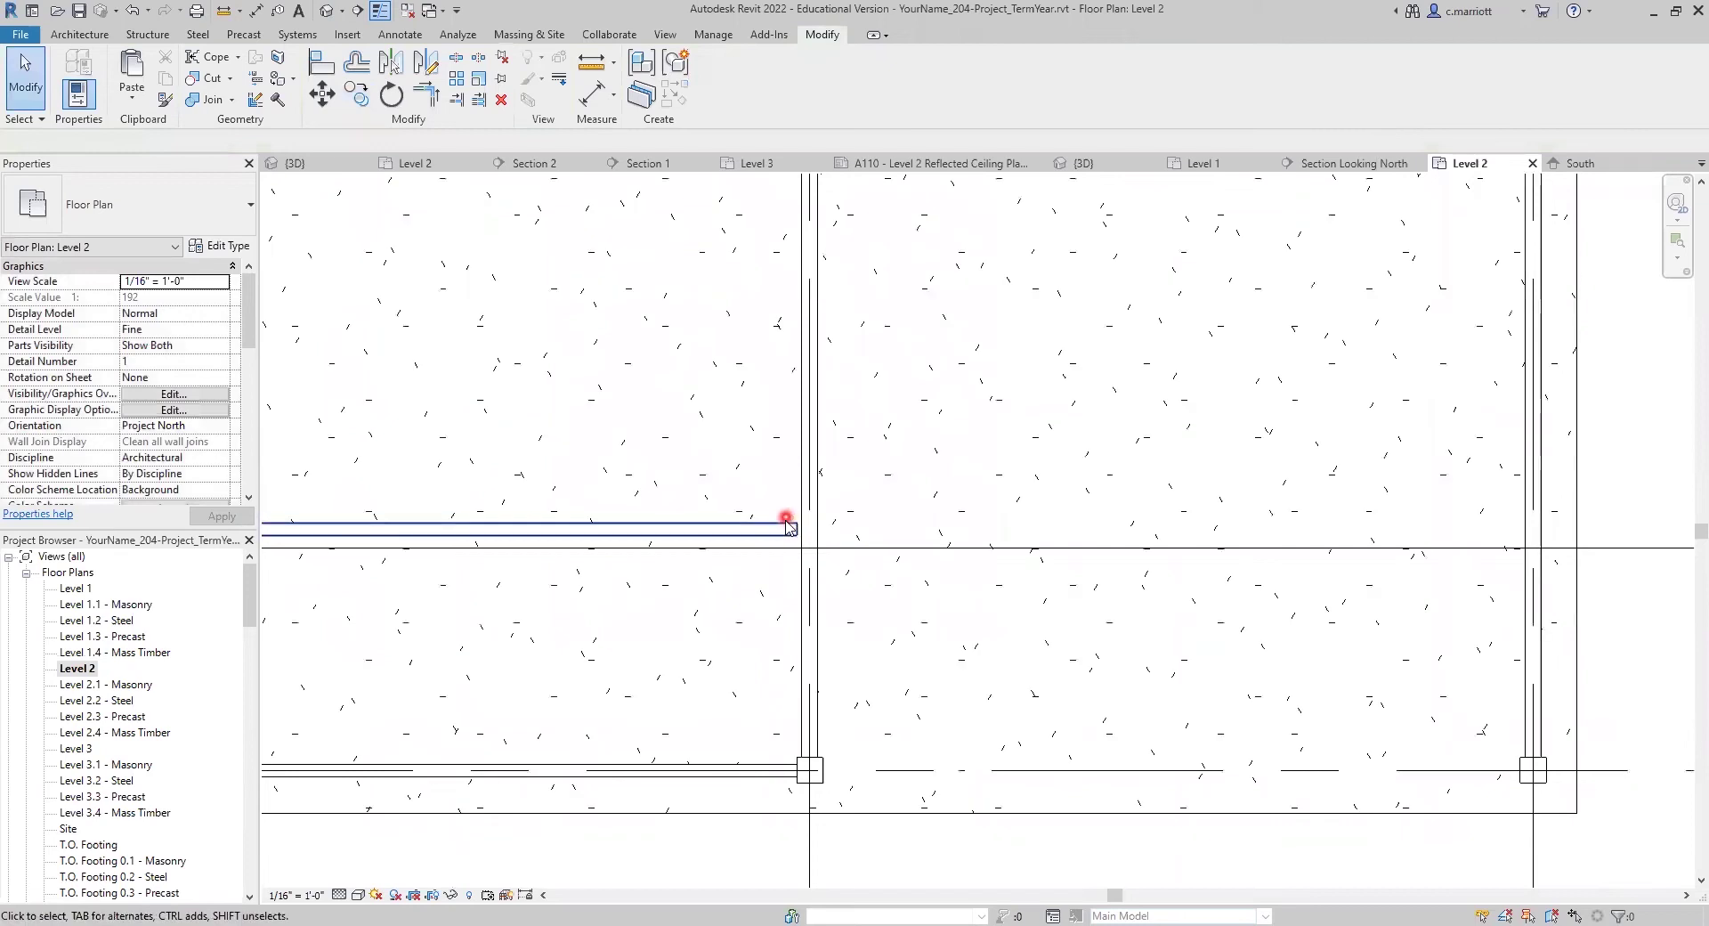
pyautogui.click(795, 531)
pyautogui.scroll(2, 798, 533)
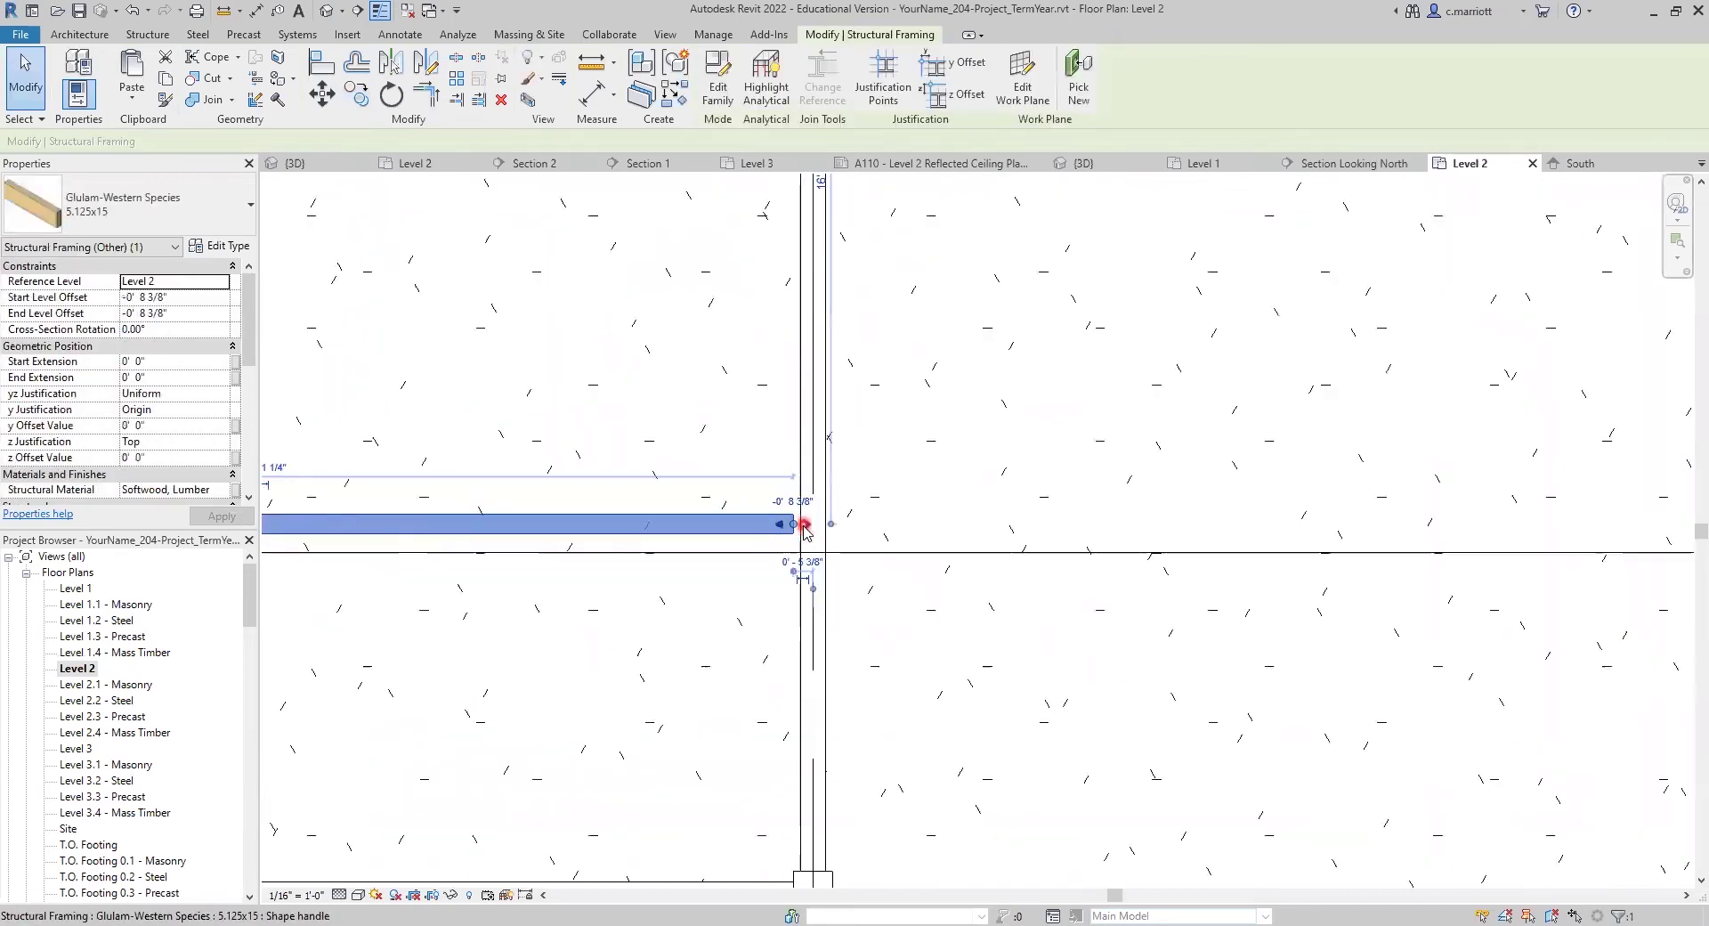
pyautogui.moveTo(807, 529); pyautogui.dragTo(799, 532)
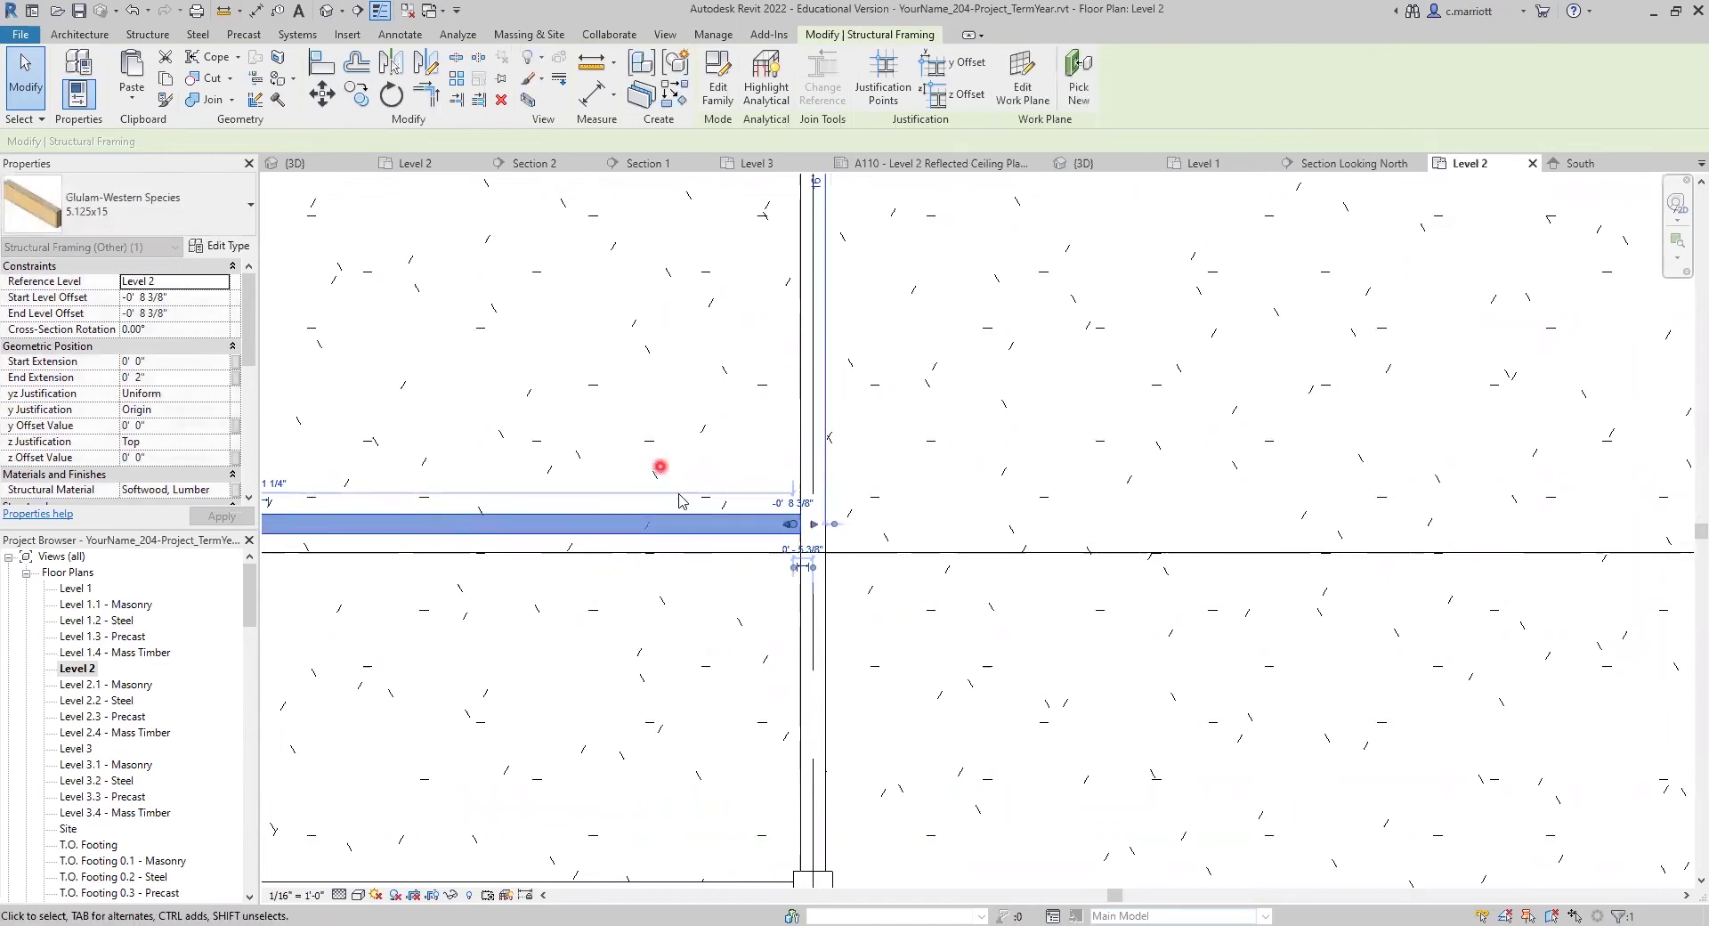
pyautogui.press('Escape')
pyautogui.click(696, 511)
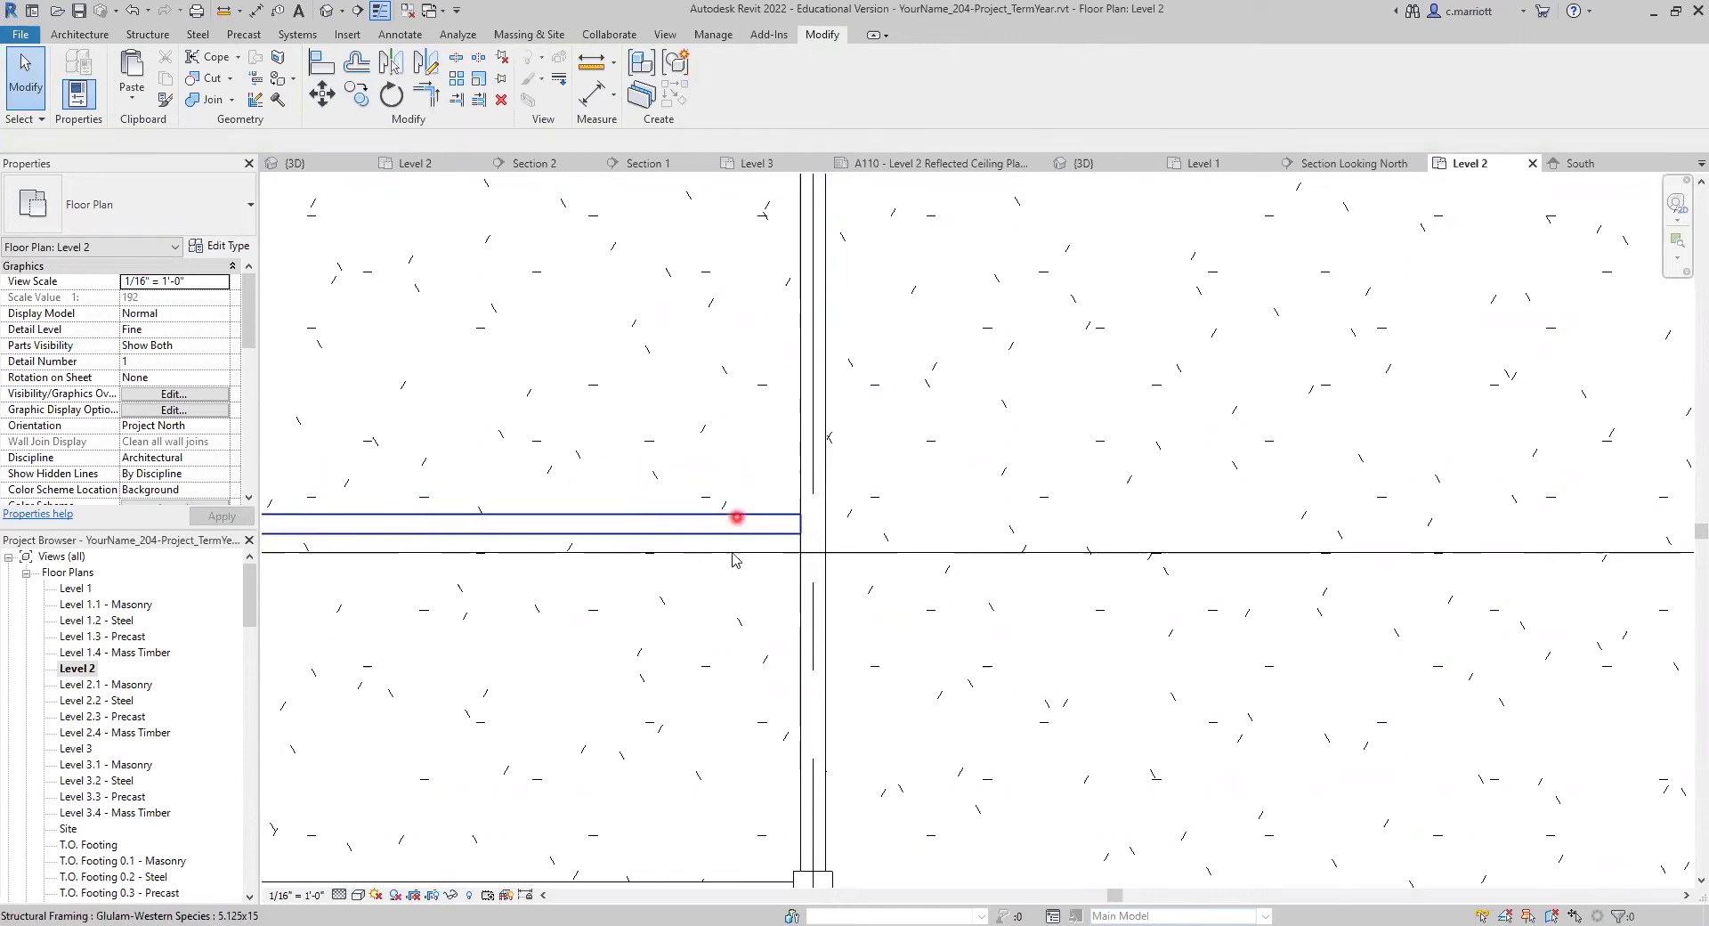
# Stretch the copied beam's start to the face of the grid 11 beam, giving it a start extension of 0' 2".
pyautogui.scroll(-3, 737, 559)
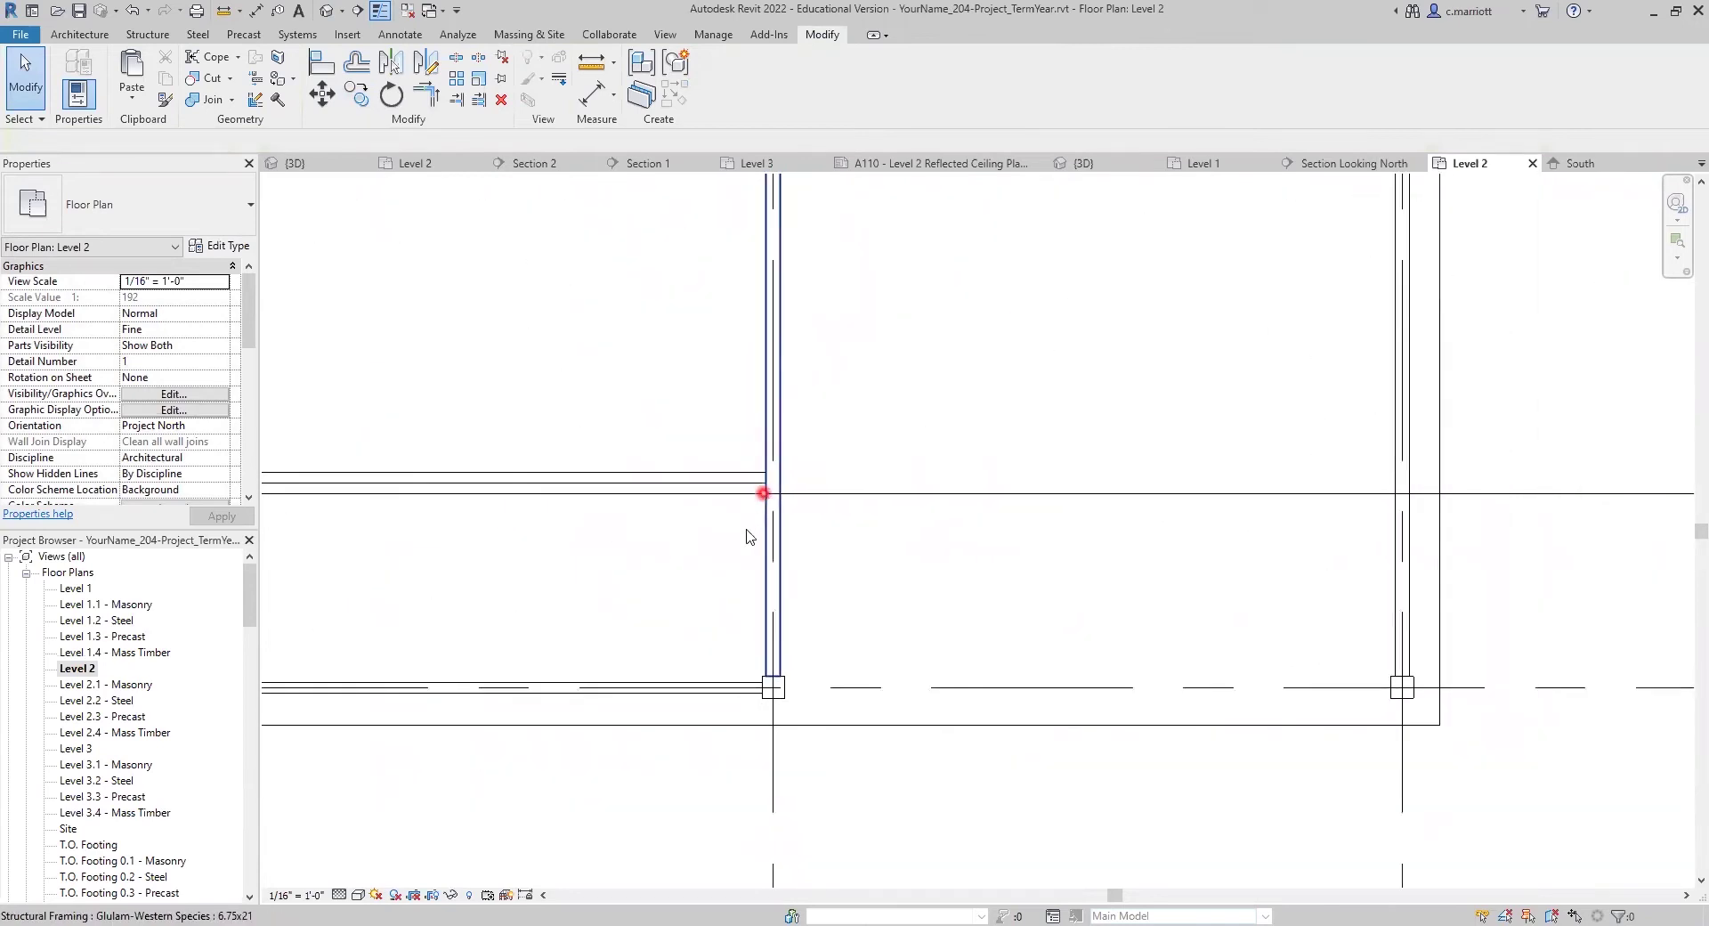
pyautogui.moveTo(571, 456); pyautogui.dragTo(762, 447, button='middle')
pyautogui.moveTo(533, 453); pyautogui.dragTo(629, 473, button='middle')
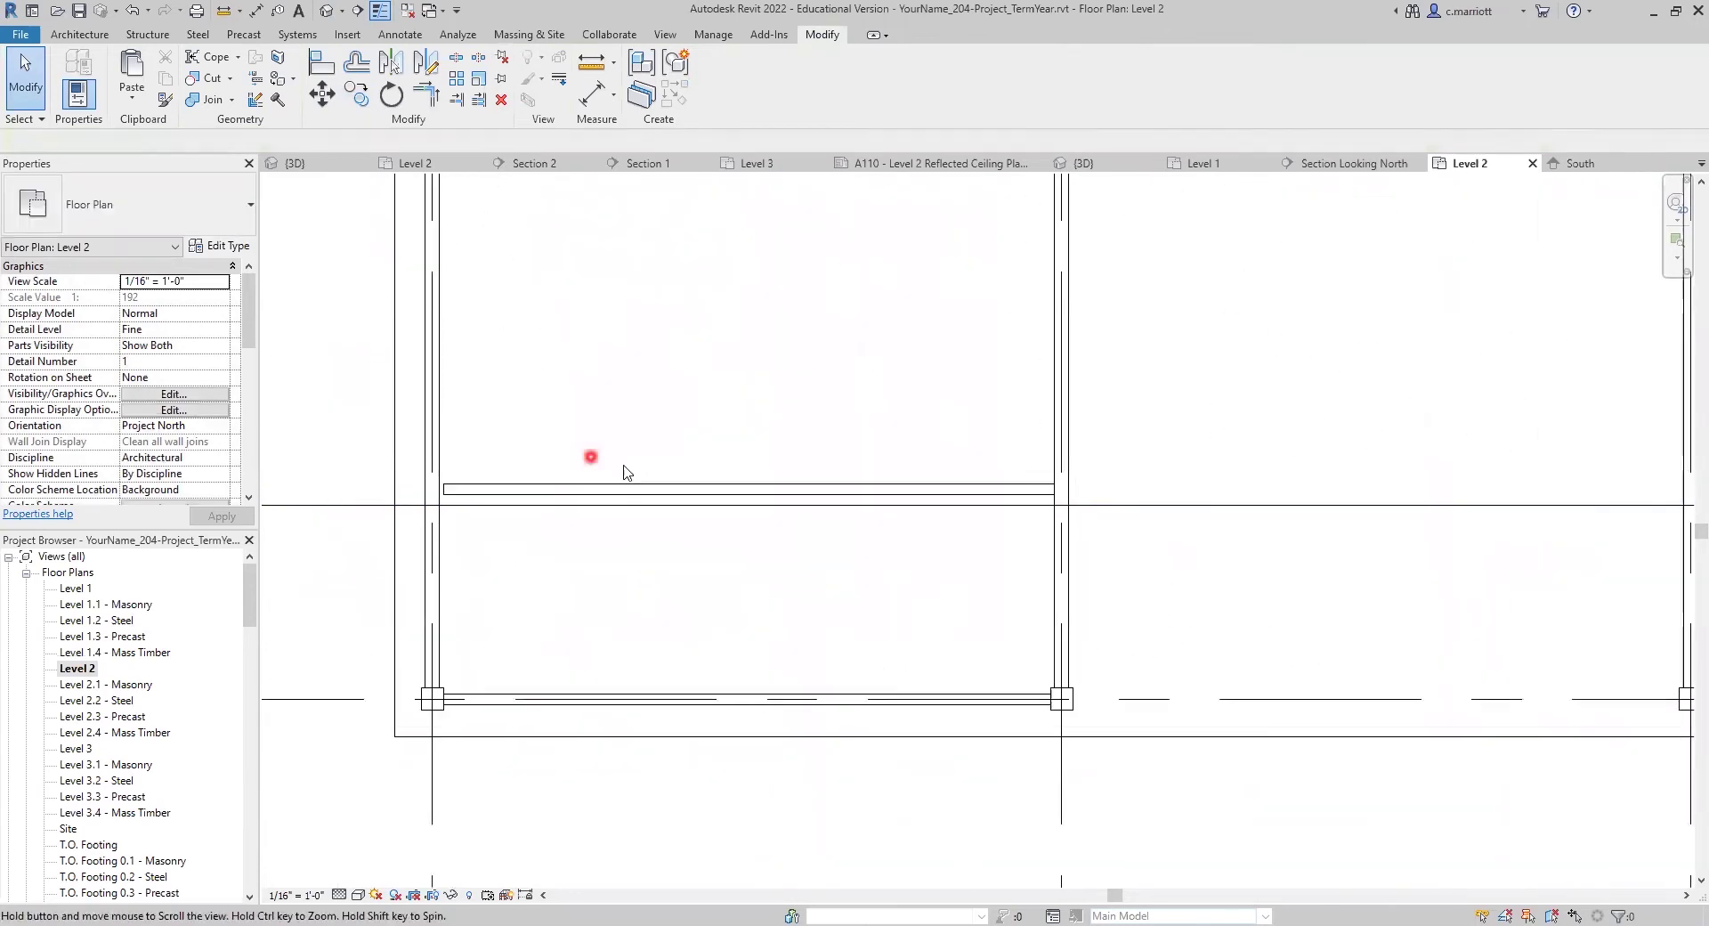
pyautogui.scroll(2, 625, 466)
pyautogui.click(525, 504)
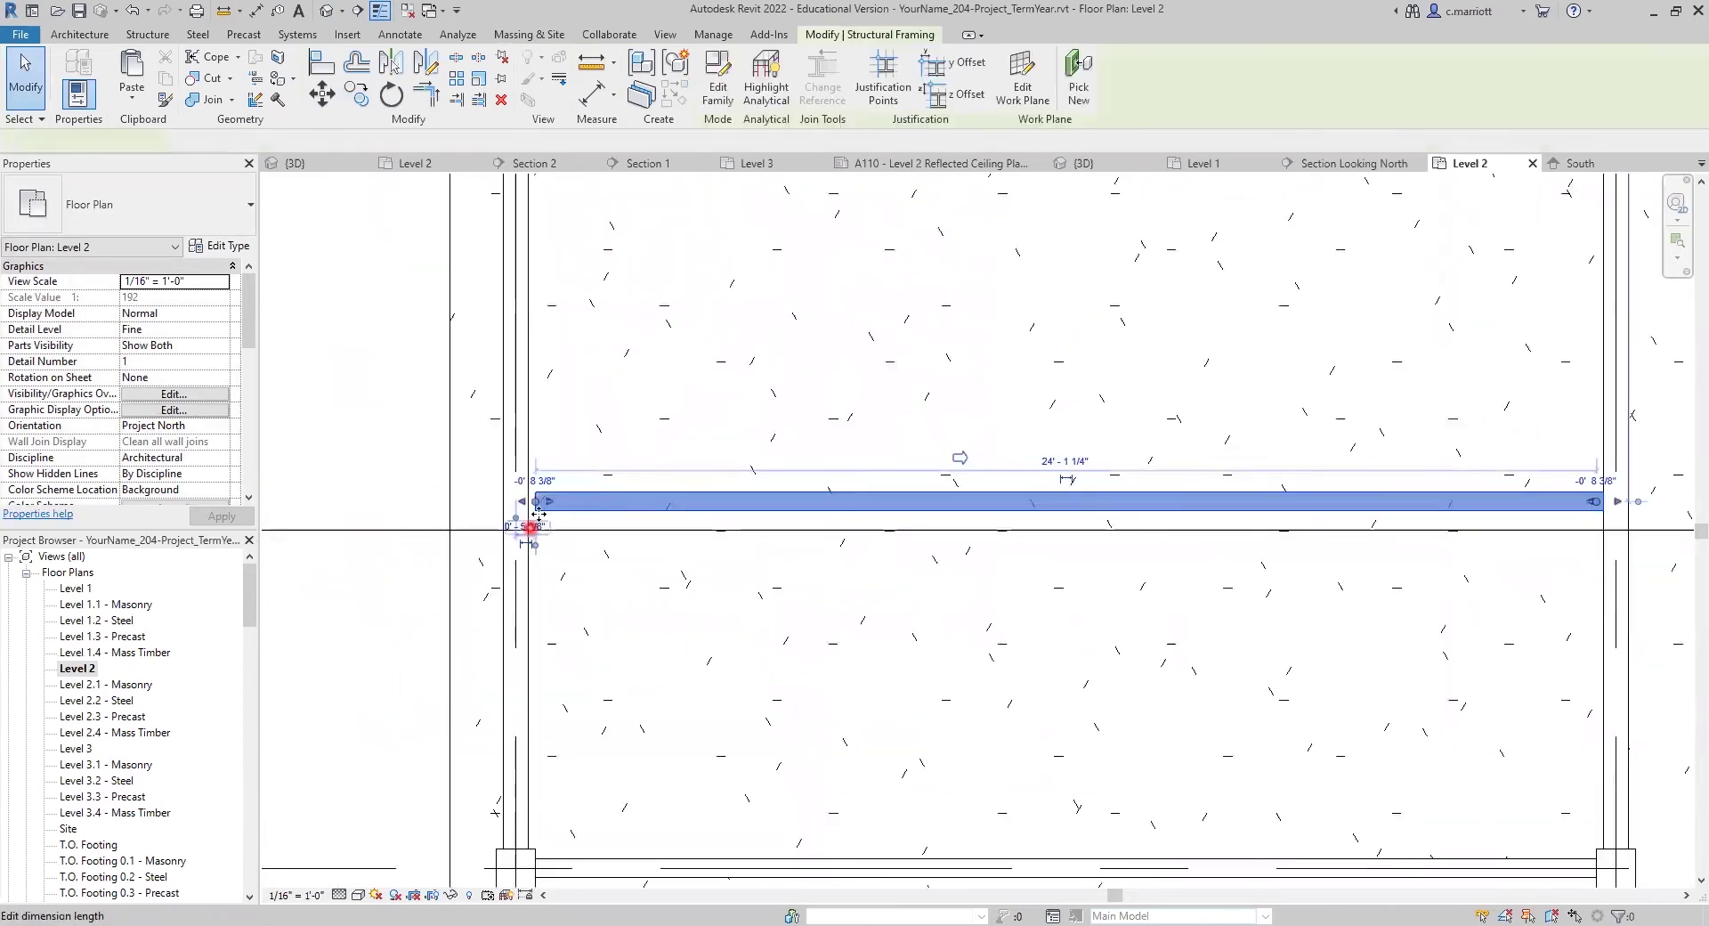
pyautogui.moveTo(524, 506); pyautogui.dragTo(528, 508)
pyautogui.click(591, 392)
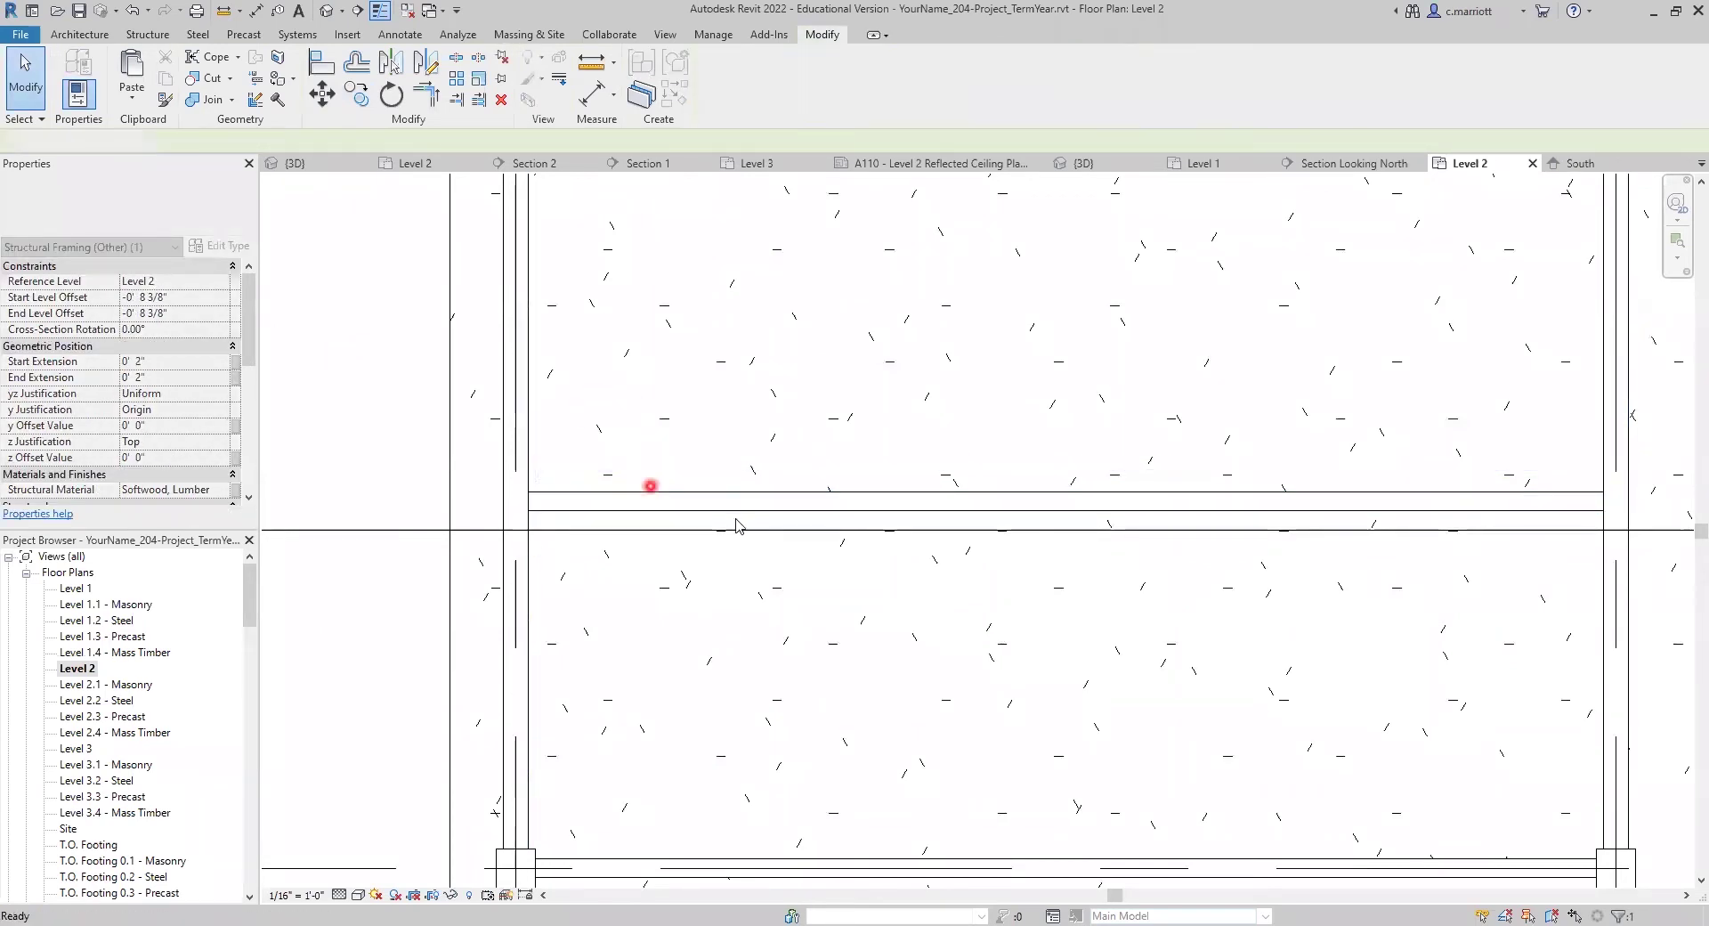
# Copy the stretched intermediate beam 8' 4" north within the bay between grids C and D.
pyautogui.scroll(-2, 658, 489)
pyautogui.scroll(-3, 725, 633)
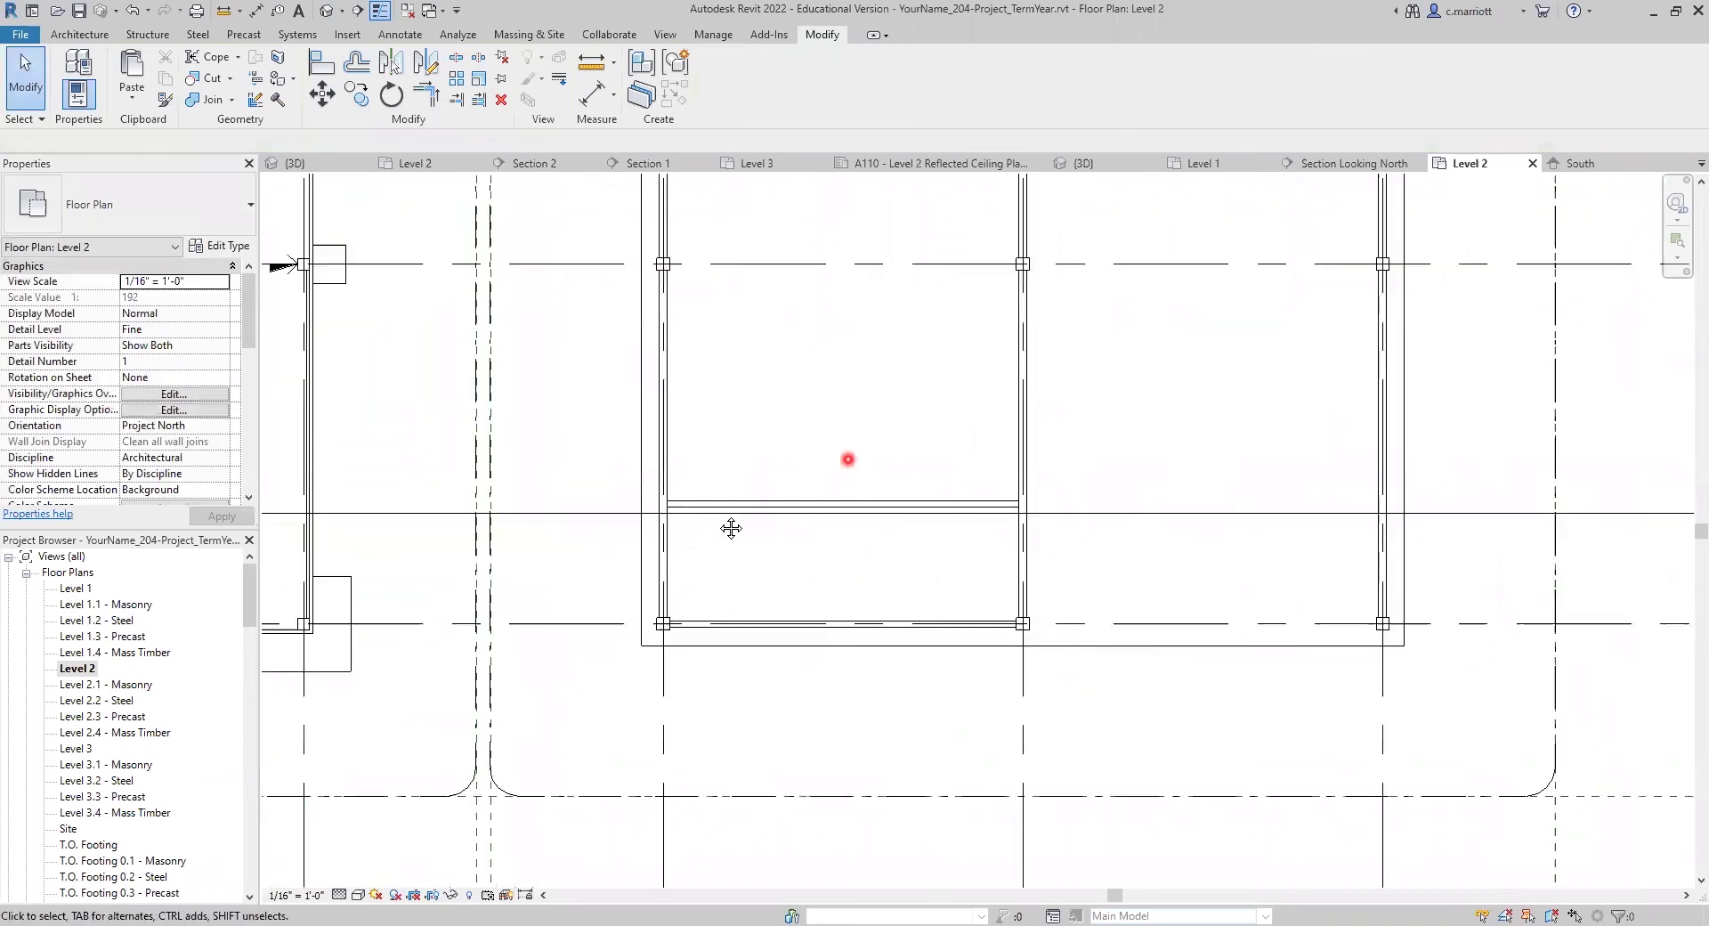
pyautogui.scroll(1, 725, 576)
pyautogui.click(715, 560)
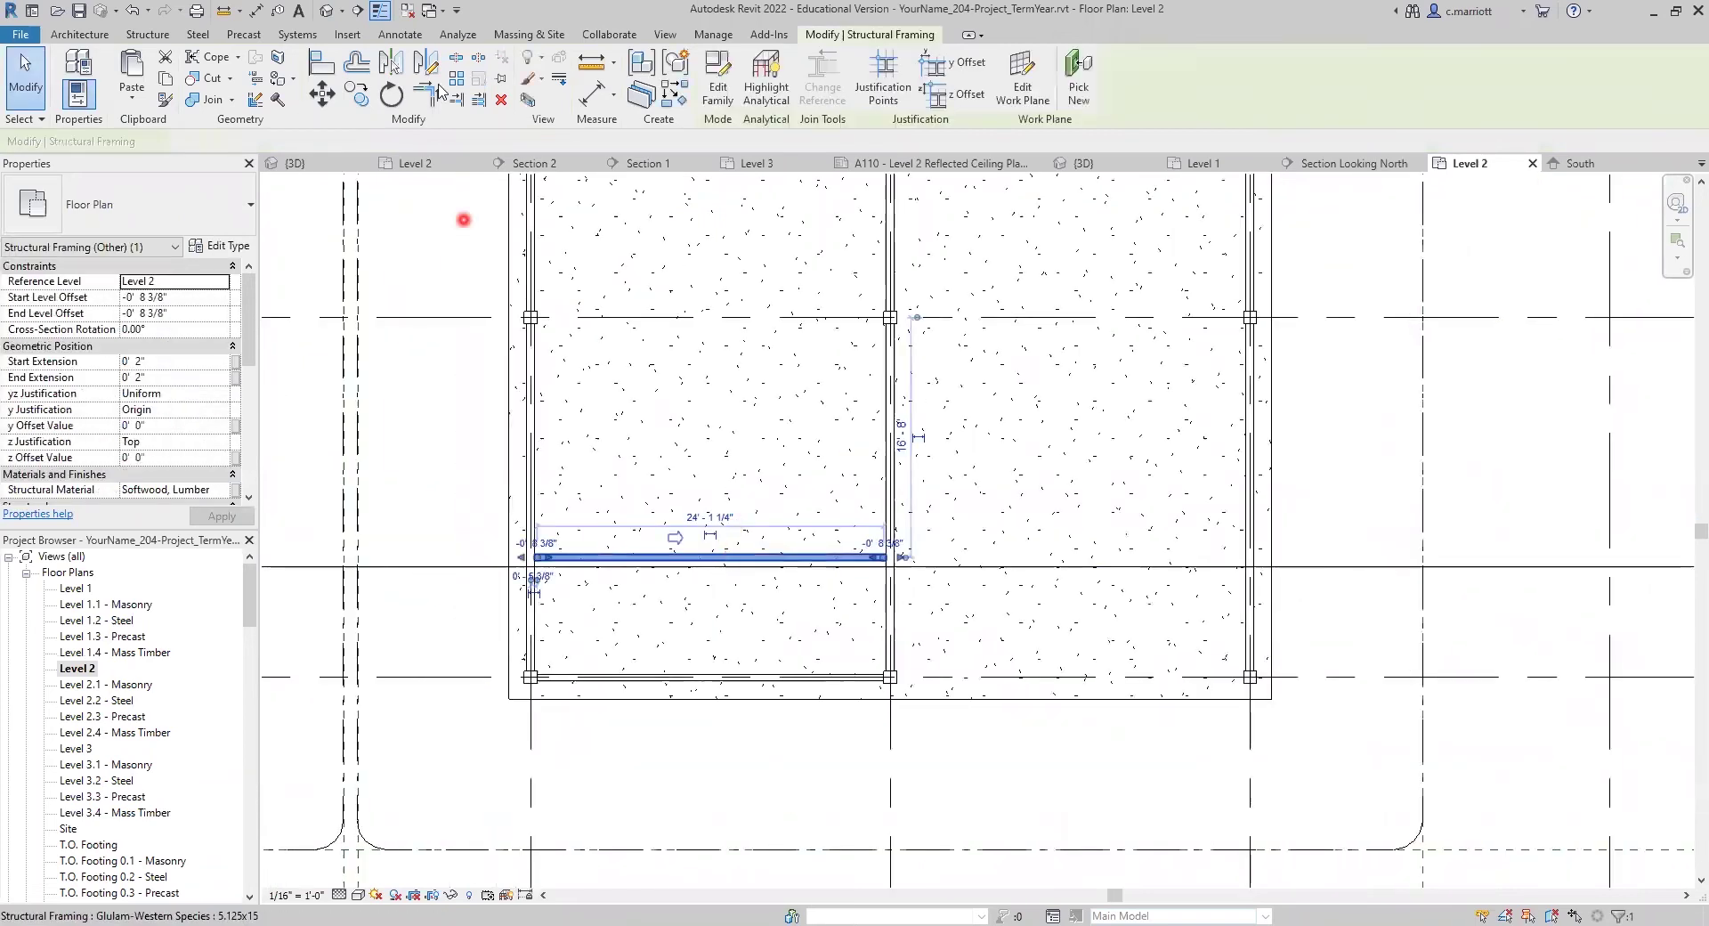
pyautogui.press('c')
pyautogui.press('o')
pyautogui.click(708, 490)
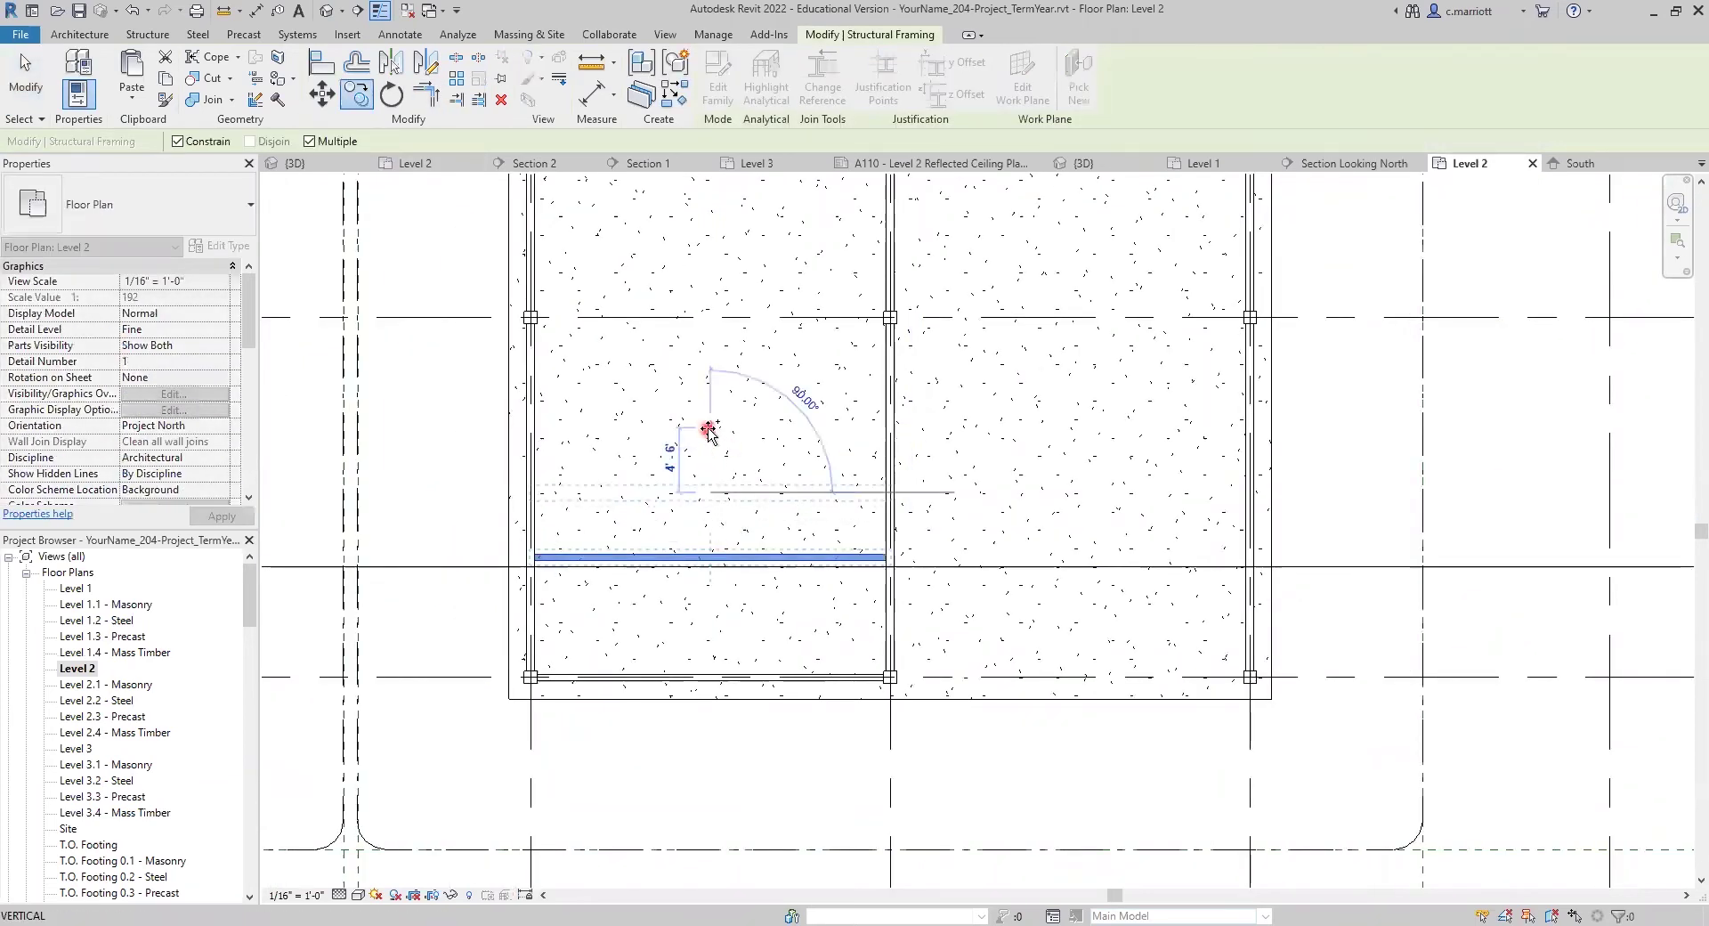
pyautogui.write('6')
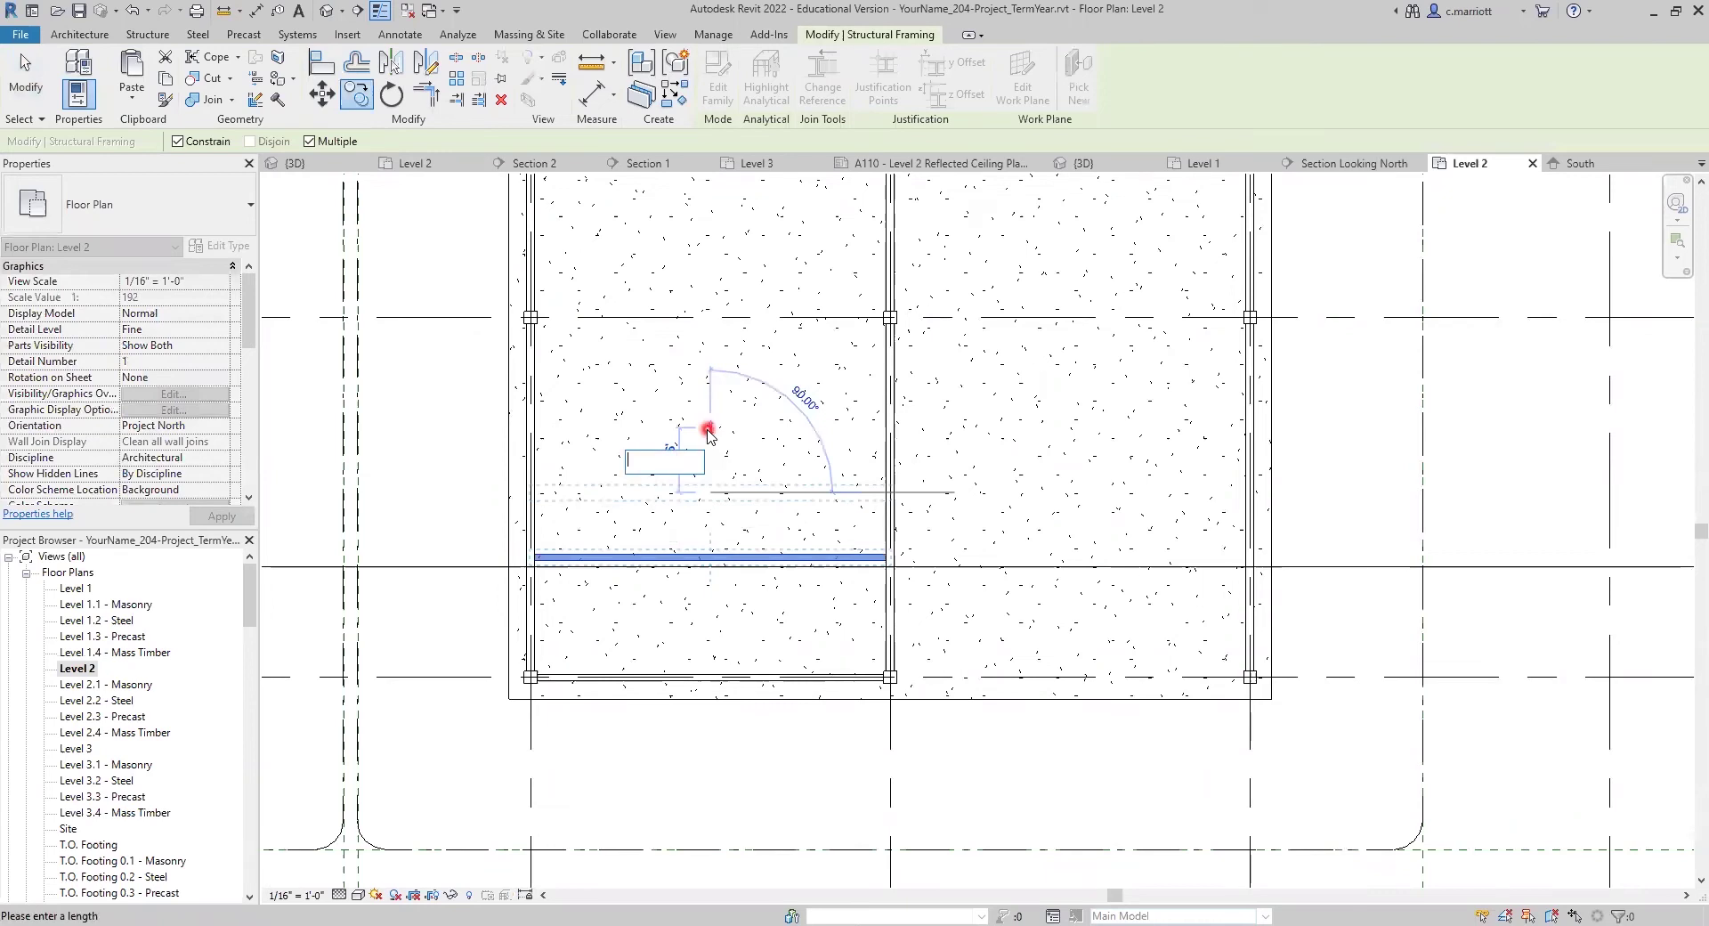
pyautogui.press('Return')
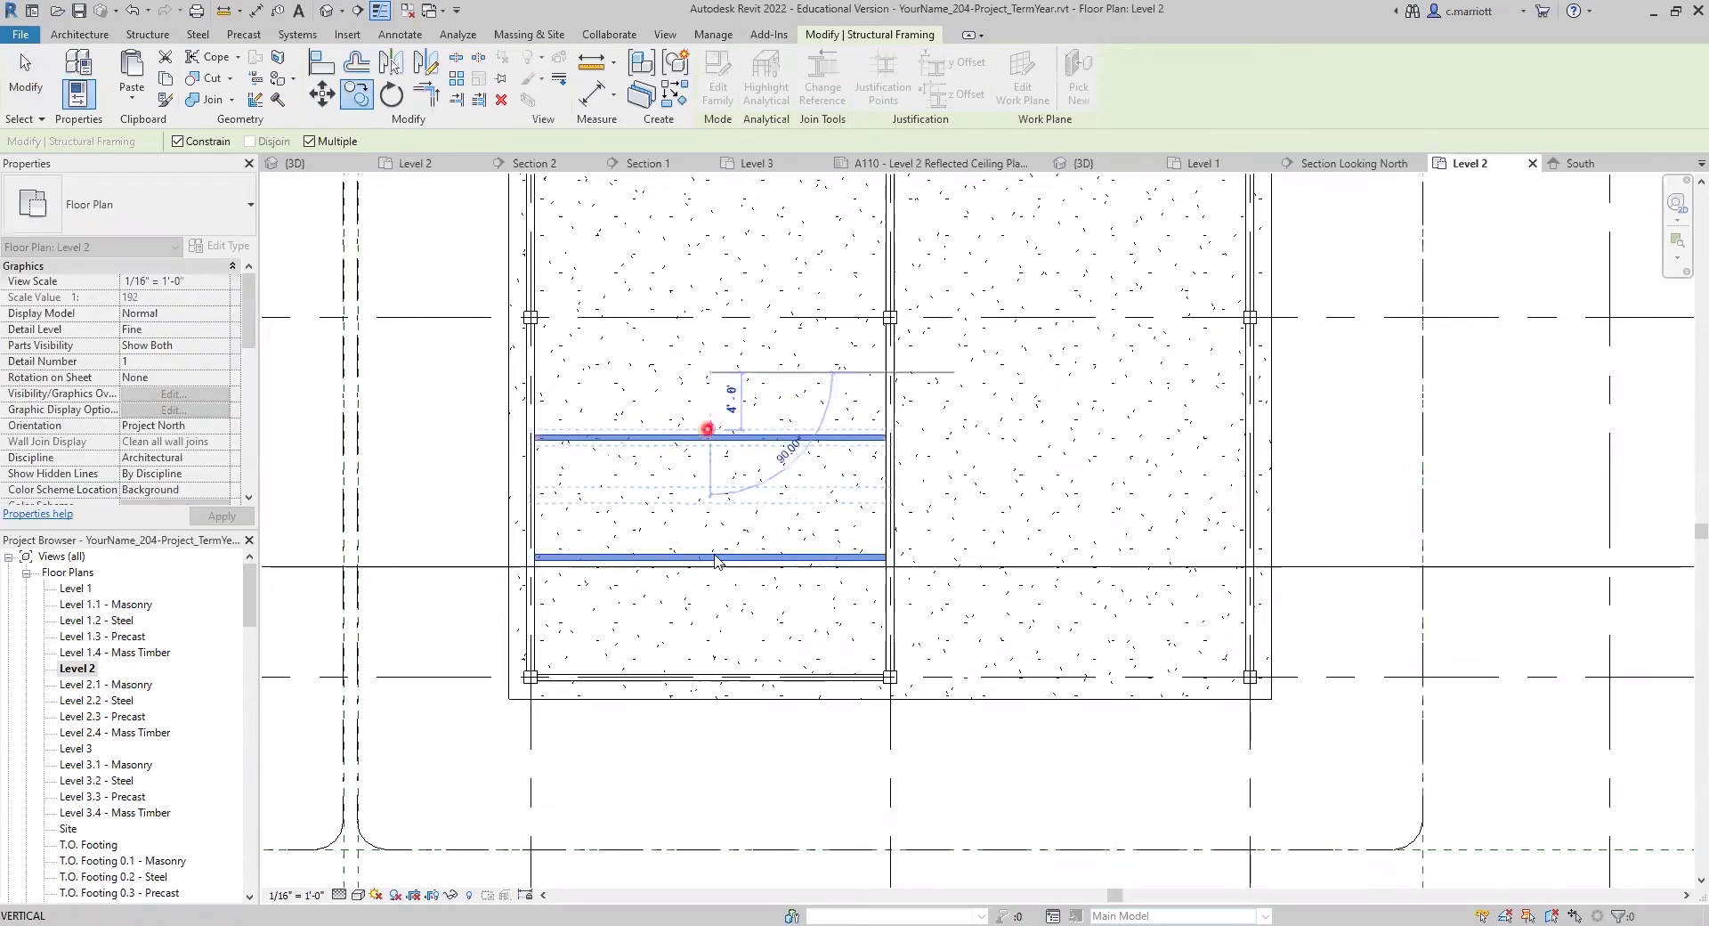
pyautogui.click(707, 429)
pyautogui.press('Escape')
# Copy the 5.125x15 beam on grid D 25' north onto grid C between grids 11 and 12.
pyautogui.click(761, 674)
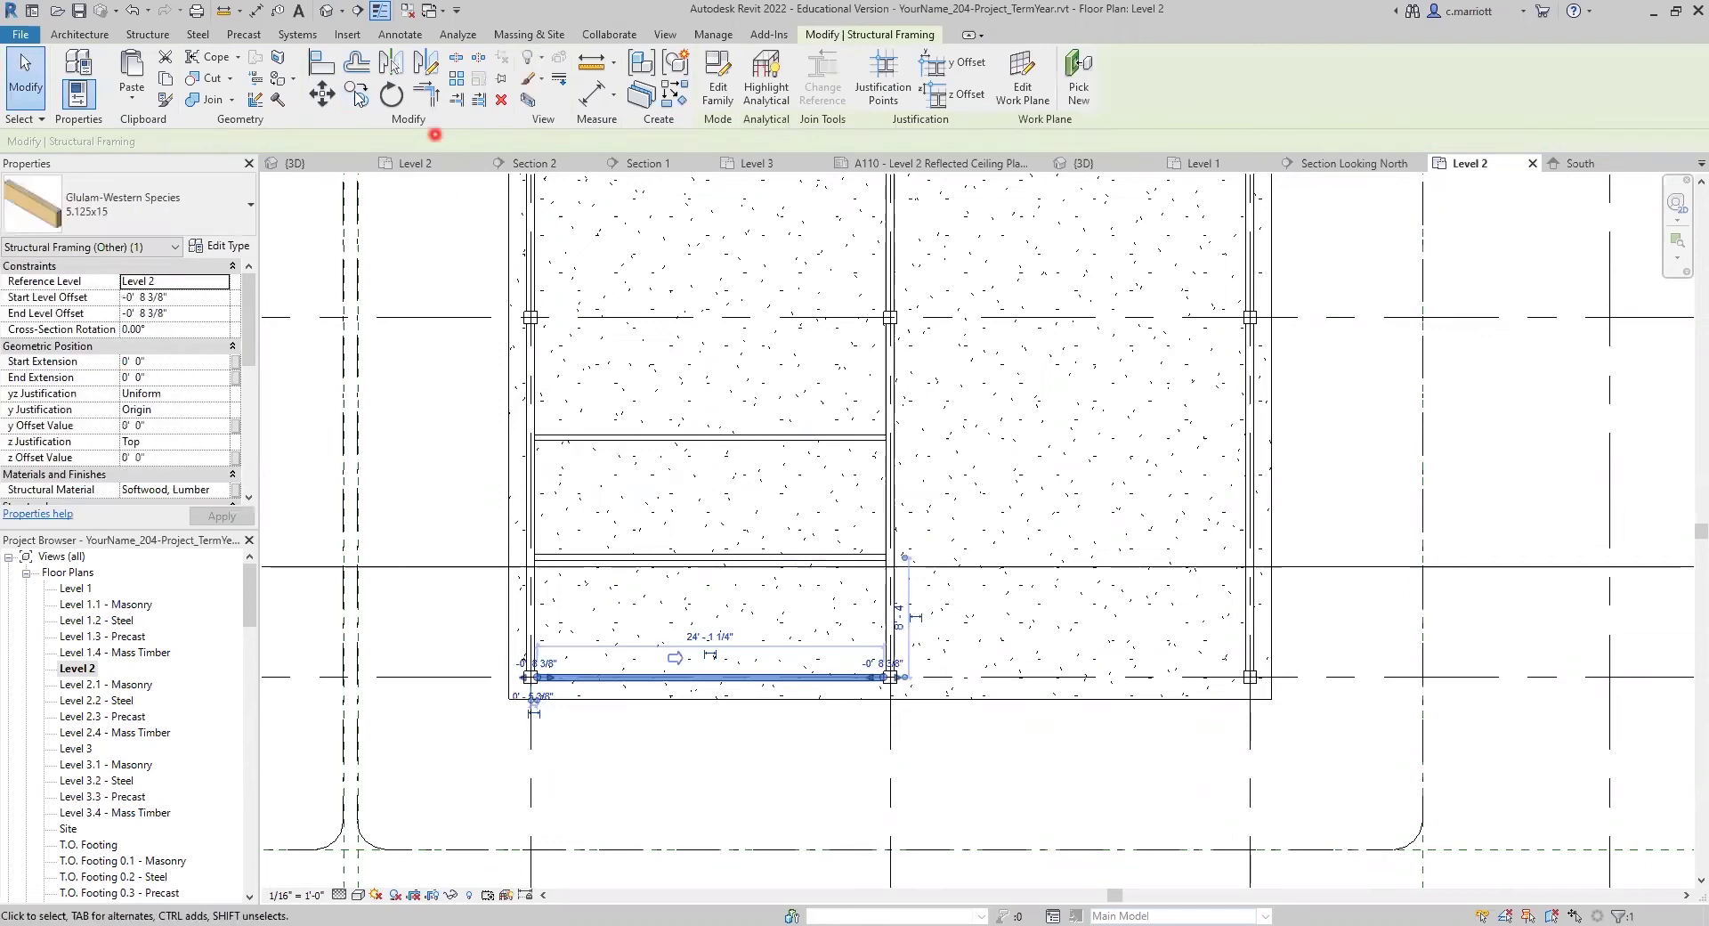
pyautogui.press('c')
pyautogui.press('o')
pyautogui.click(672, 503)
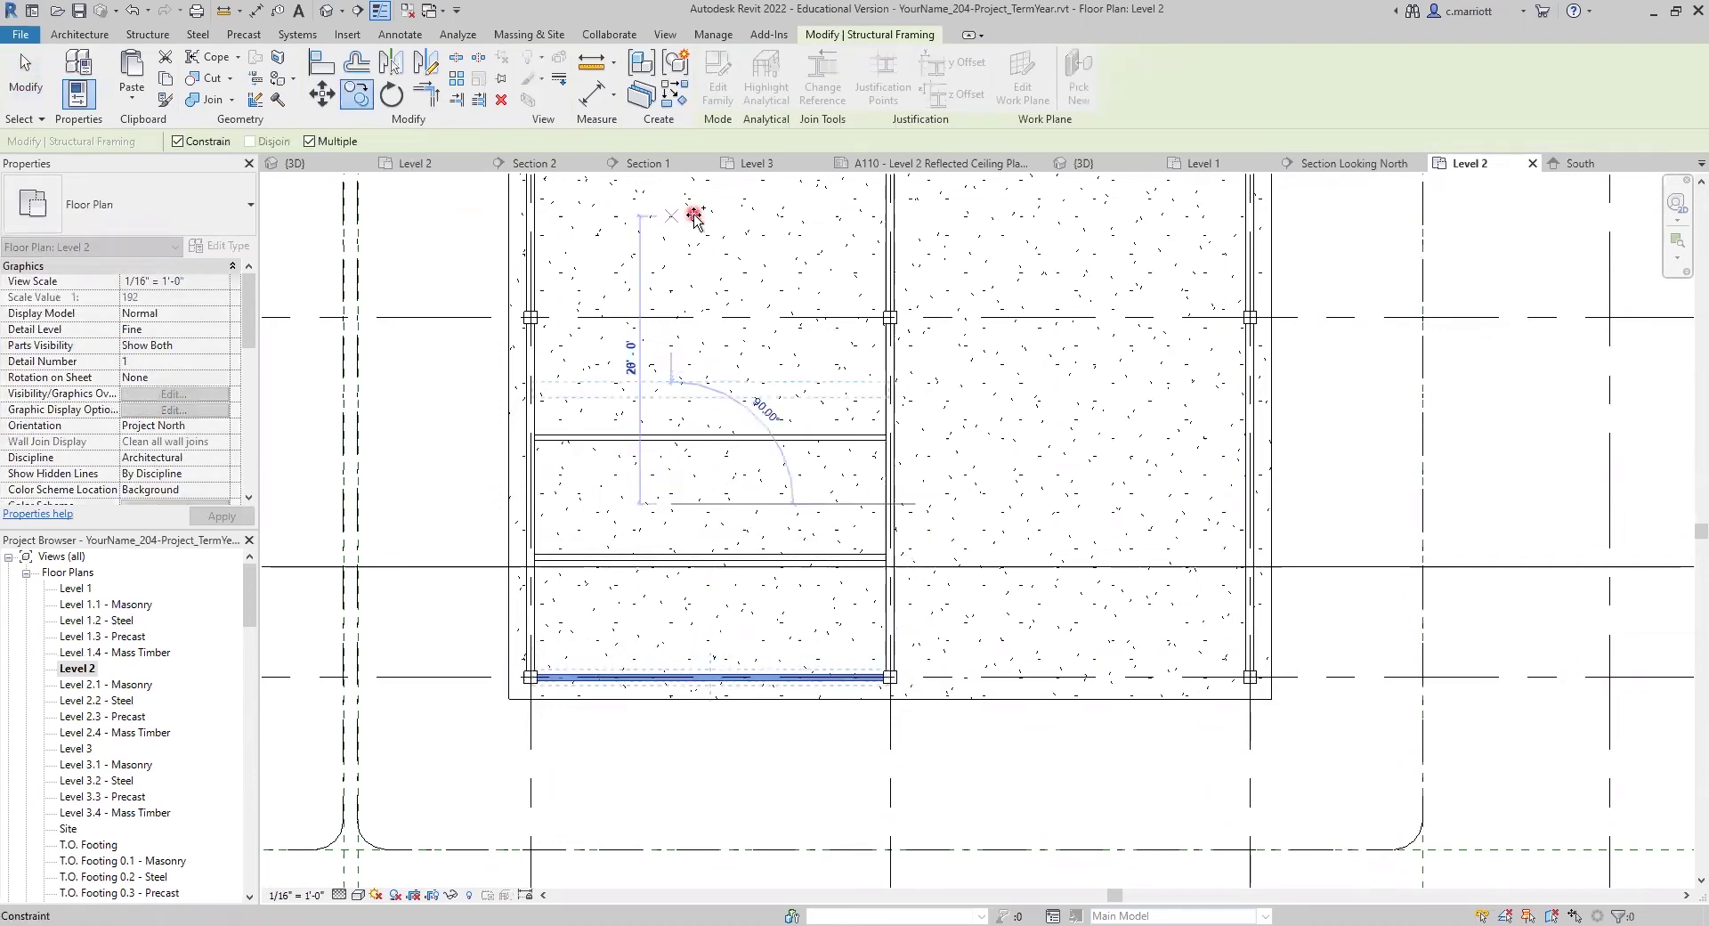
pyautogui.write('25')
pyautogui.press('Return')
pyautogui.press('Escape')
pyautogui.press('Escape')
pyautogui.scroll(-3, 733, 534)
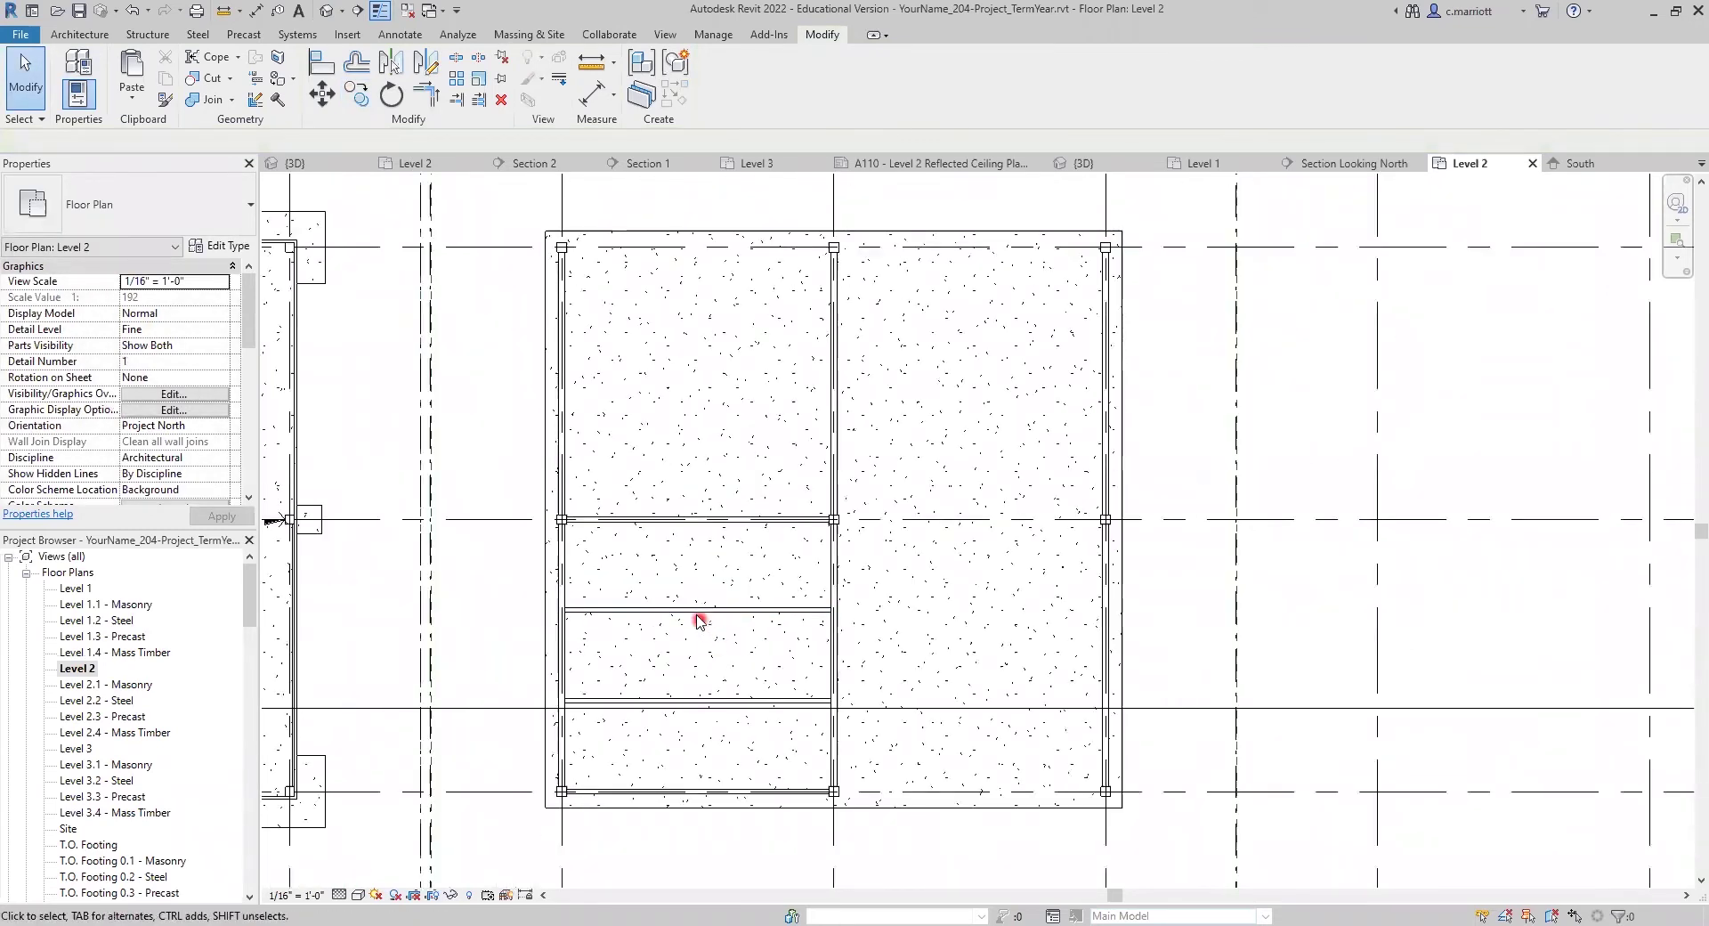
# Copy the intermediate beam just south of grid C 16' 8" north, and place another copy 8' 4" beyond it.
pyautogui.click(697, 614)
pyautogui.click(356, 93)
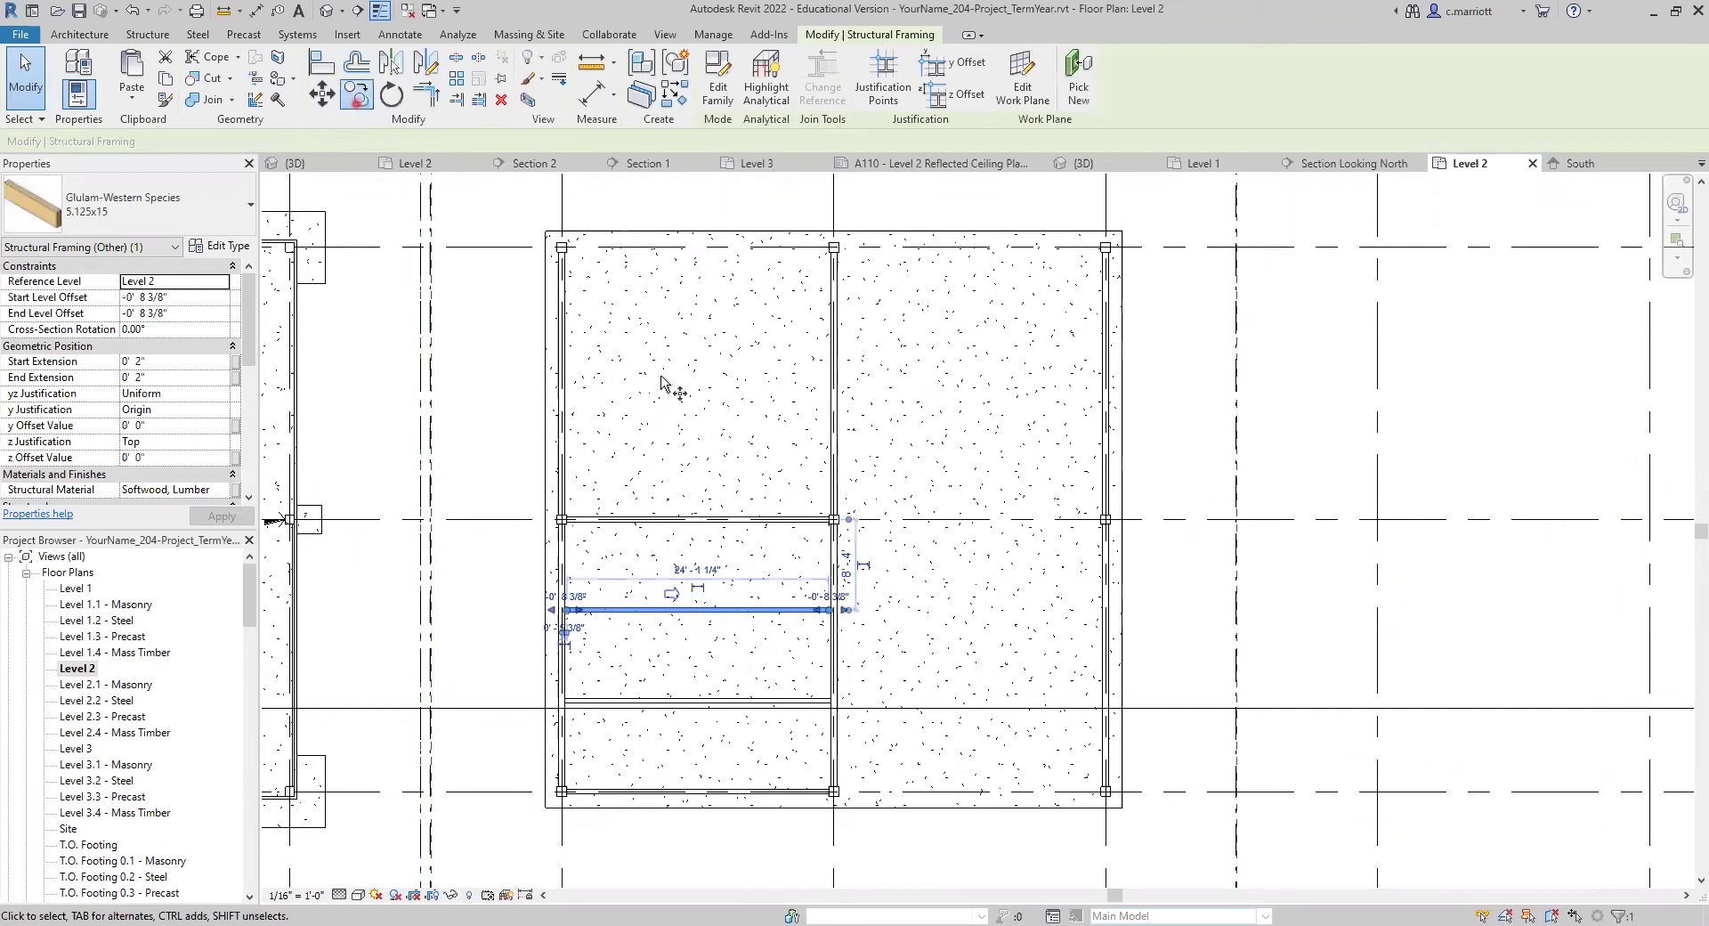
pyautogui.click(893, 464)
pyautogui.write('16')
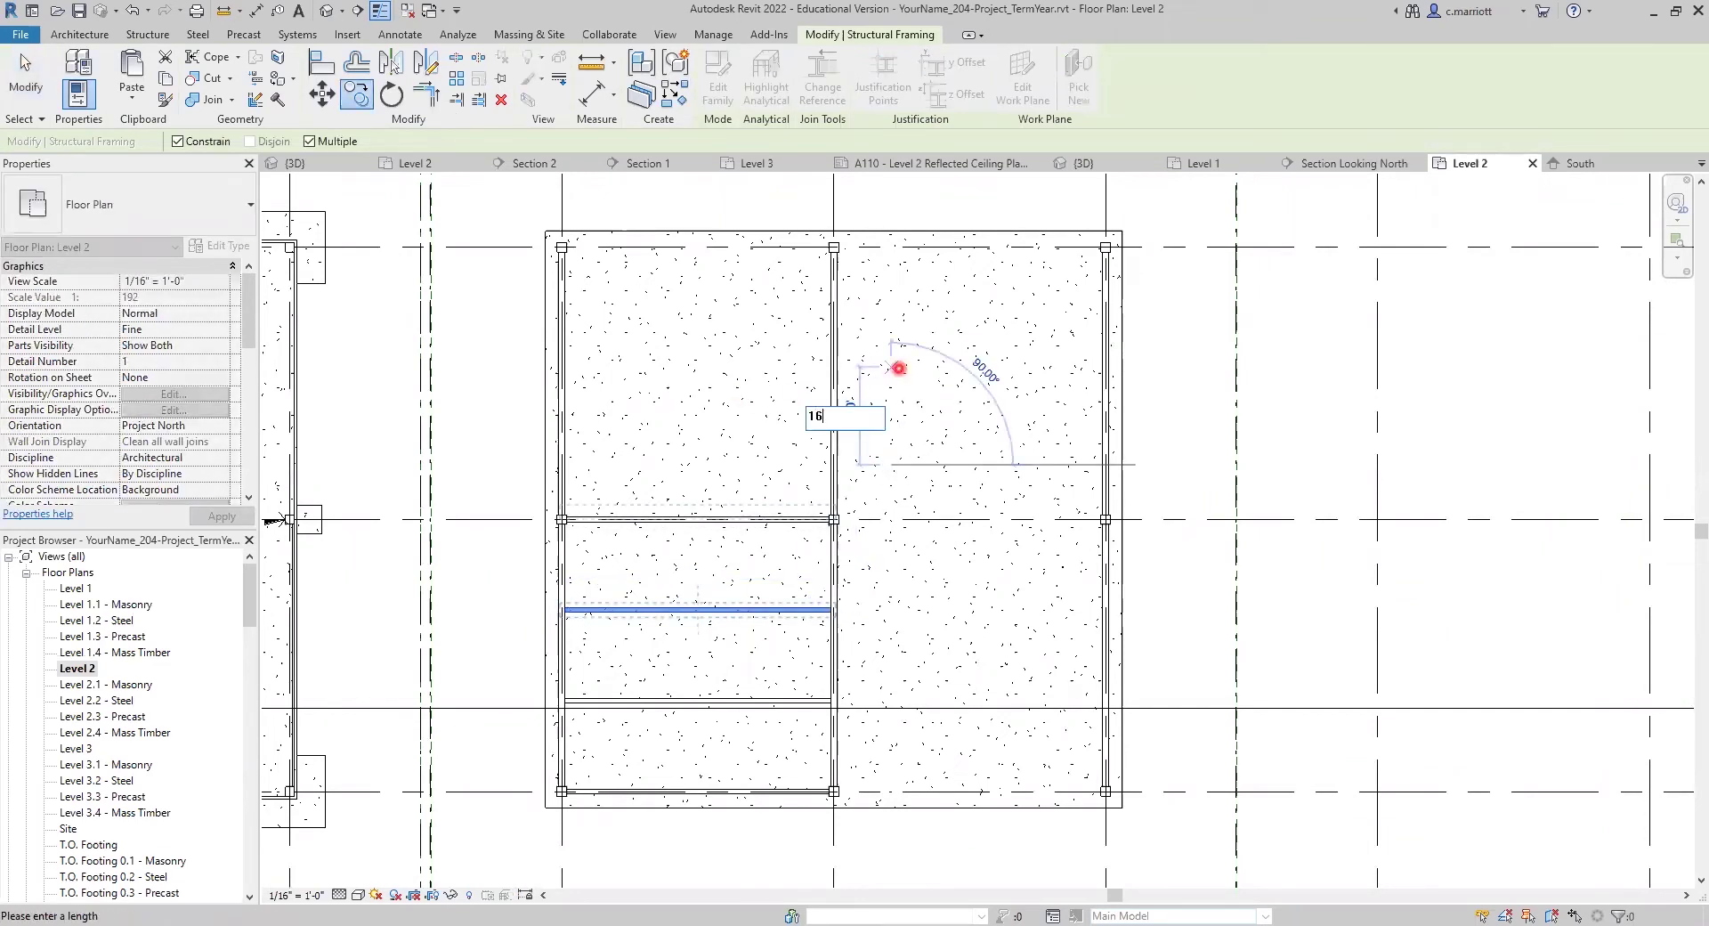
pyautogui.write("'")
pyautogui.press('Return')
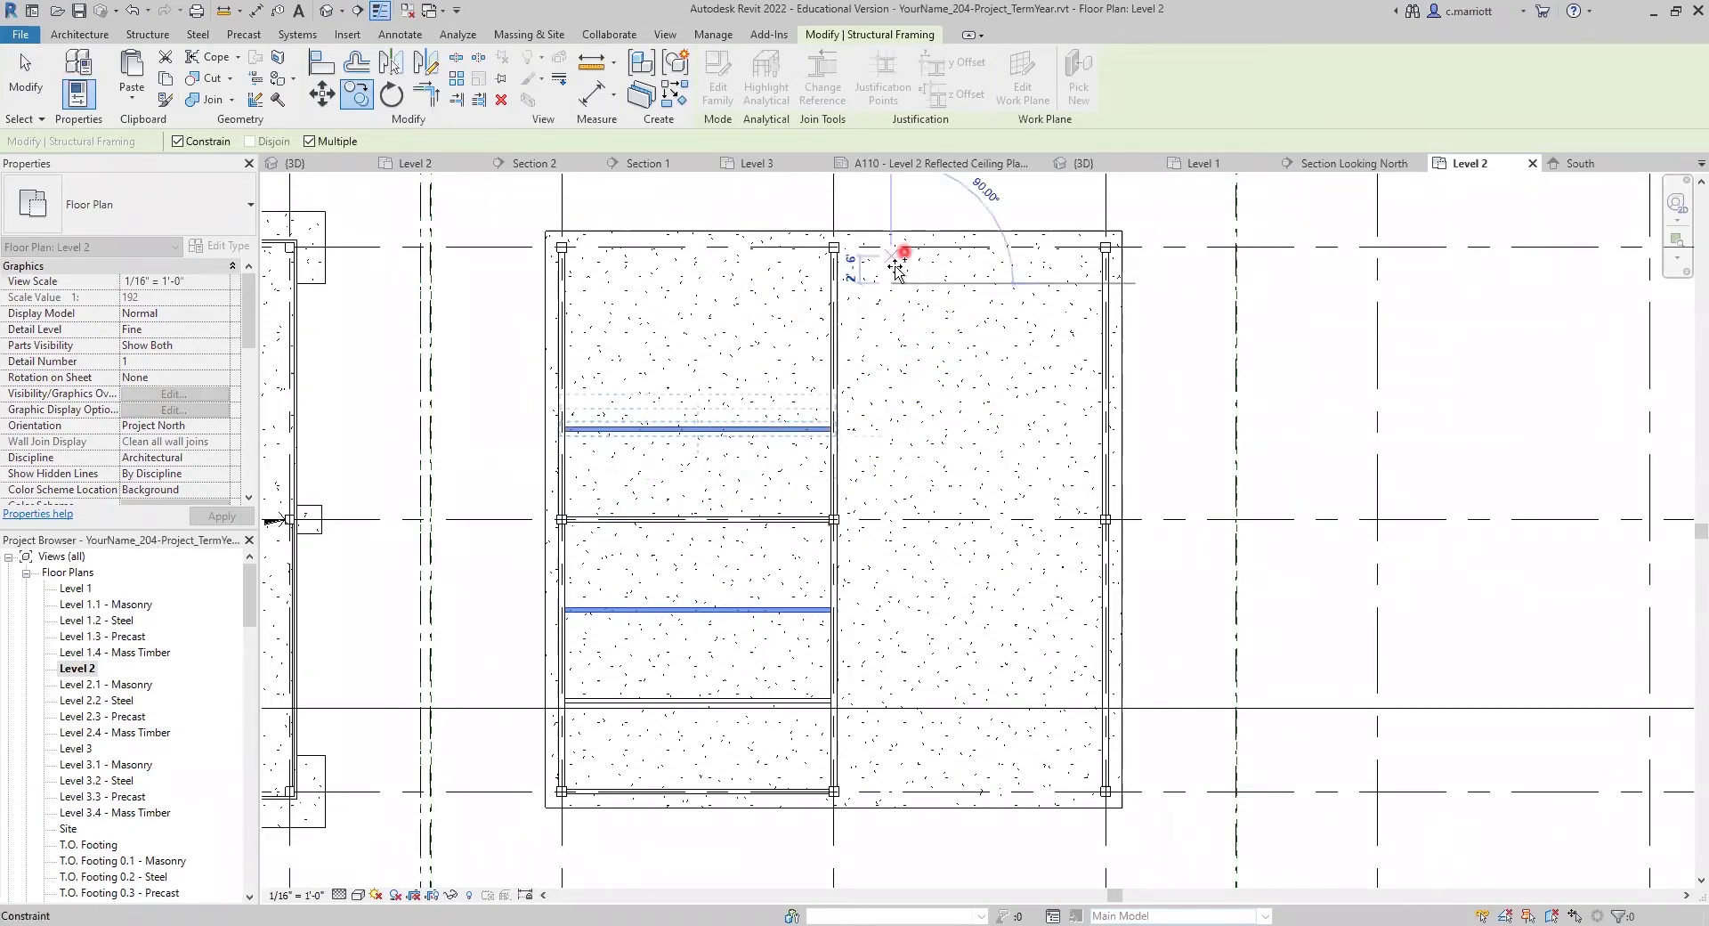
pyautogui.moveTo(884, 317); pyautogui.dragTo(793, 534, button='middle')
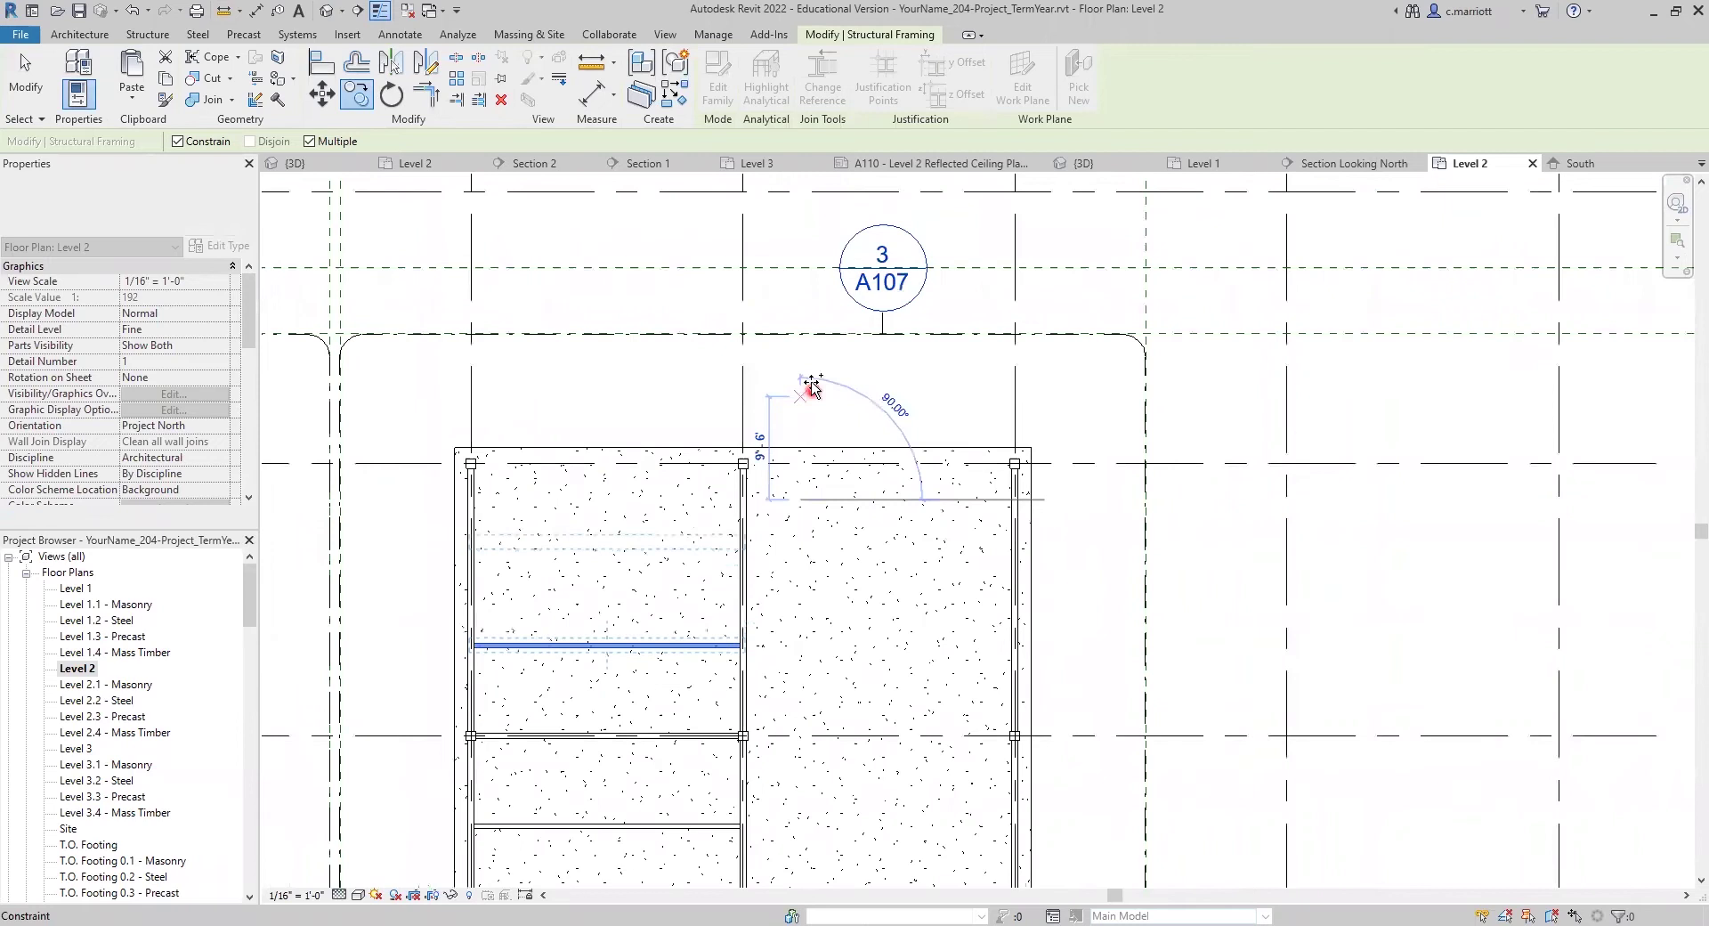
pyautogui.write('8')
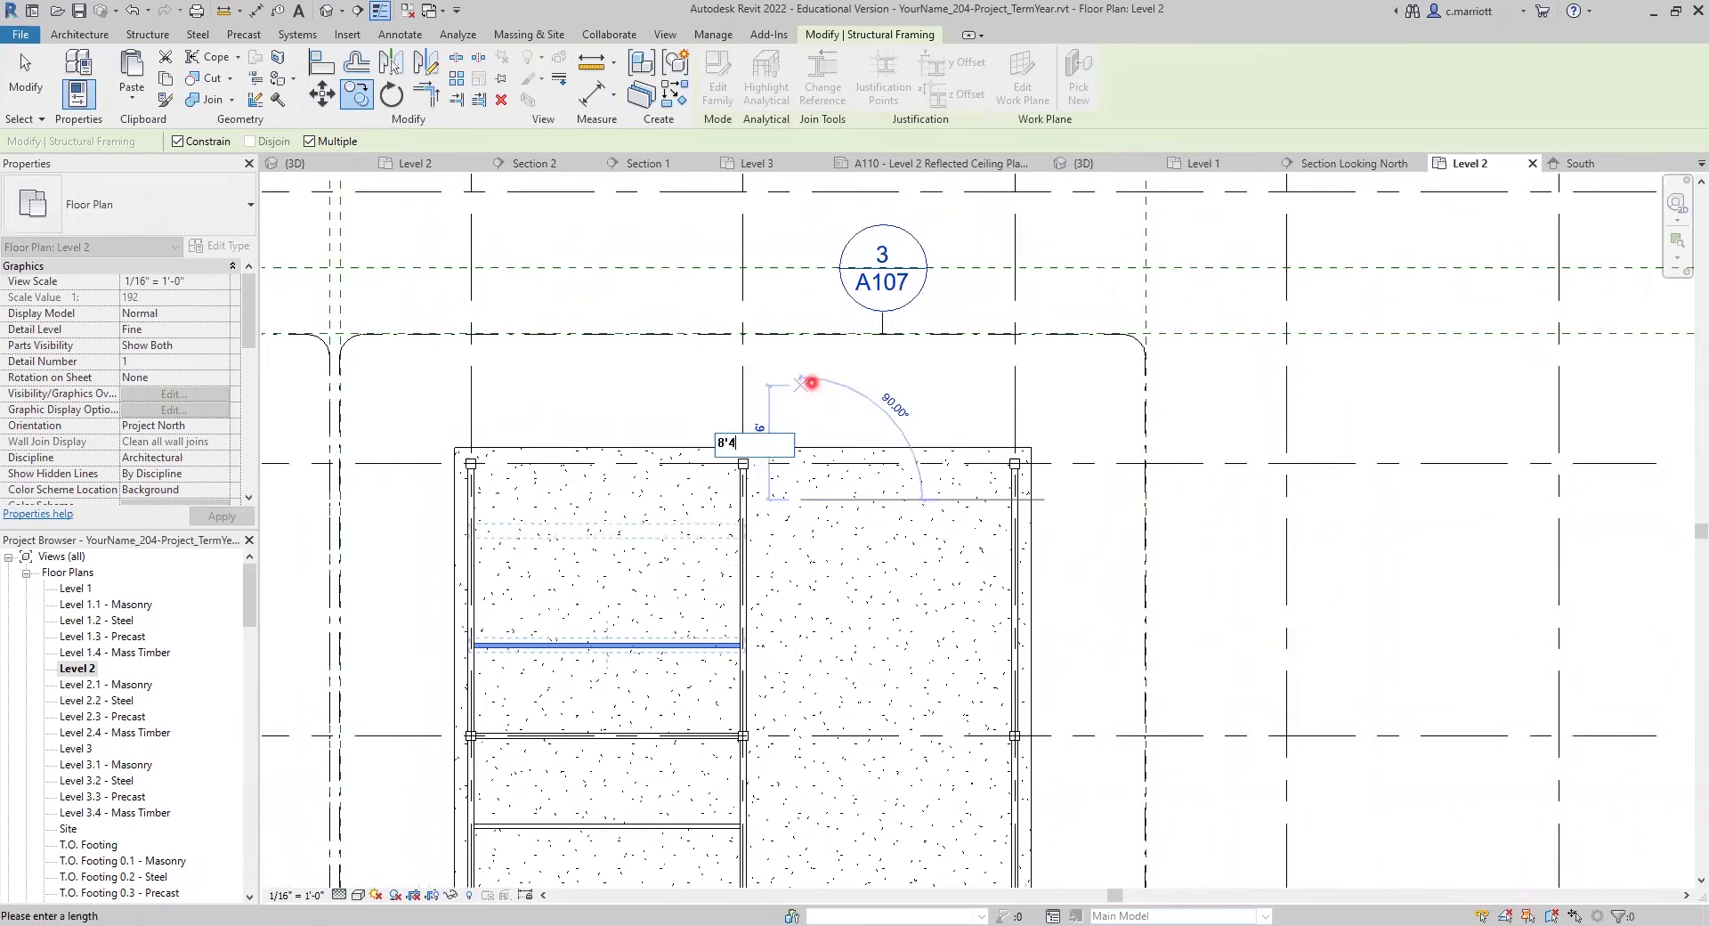
pyautogui.write("'4")
pyautogui.press('Return')
pyautogui.press('Escape')
pyautogui.press('Escape')
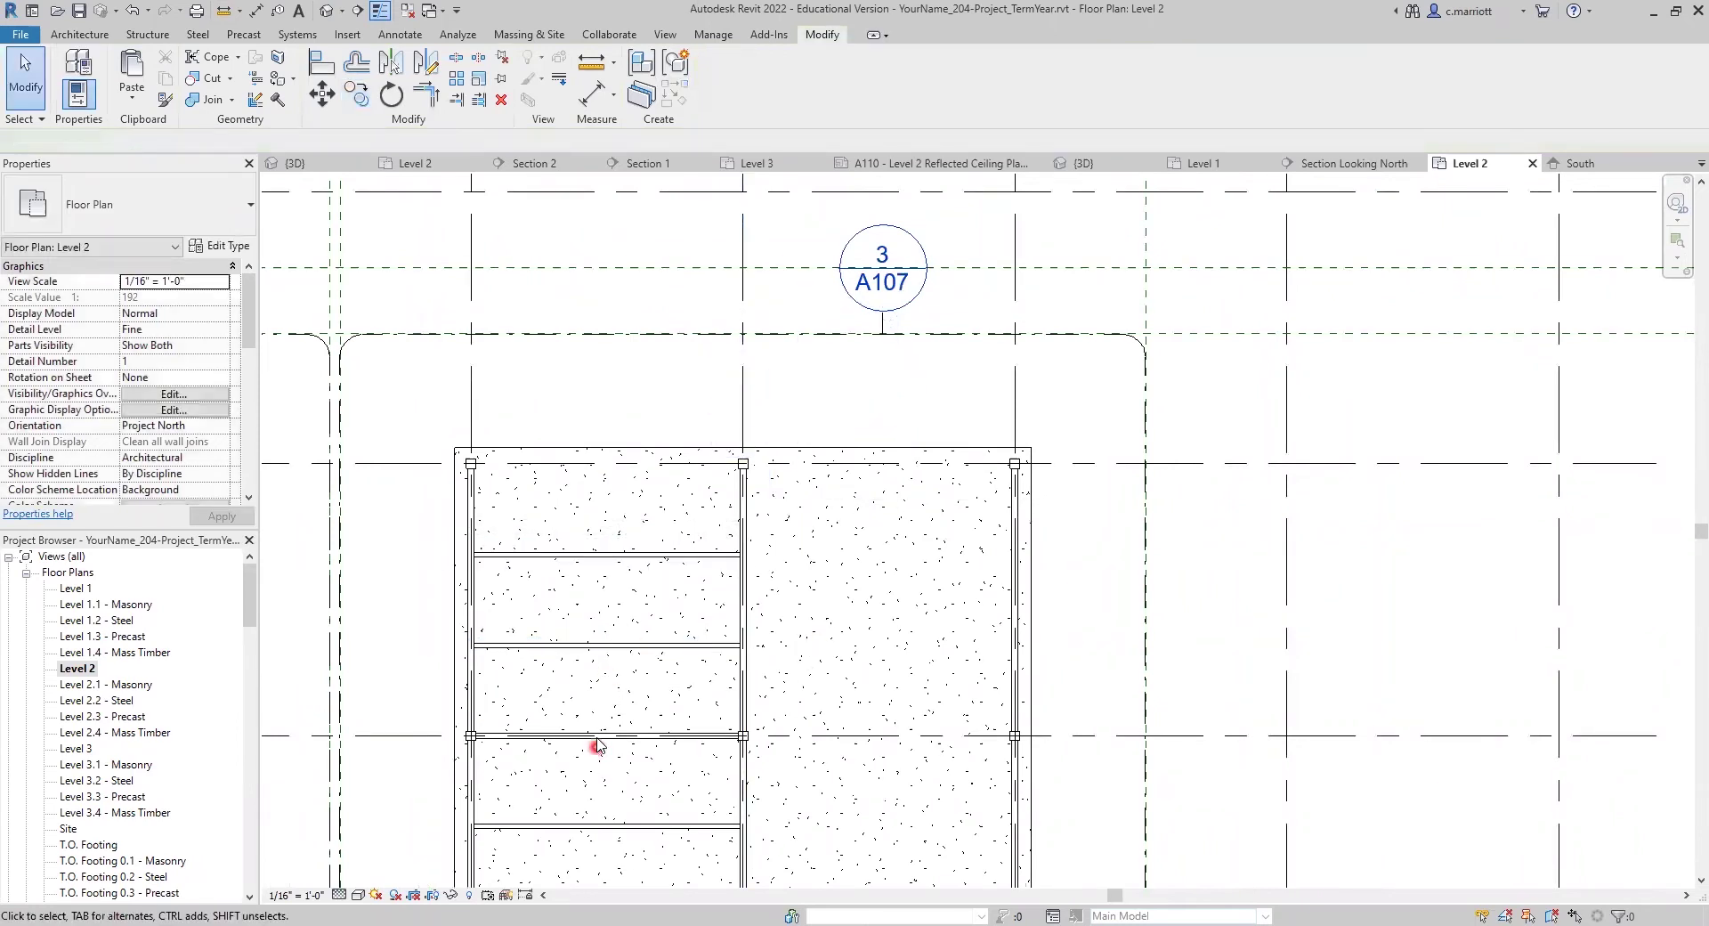
# Copy the 5.125x15 beam on grid C 25' north onto grid B between grids 11 and 12.
pyautogui.click(597, 737)
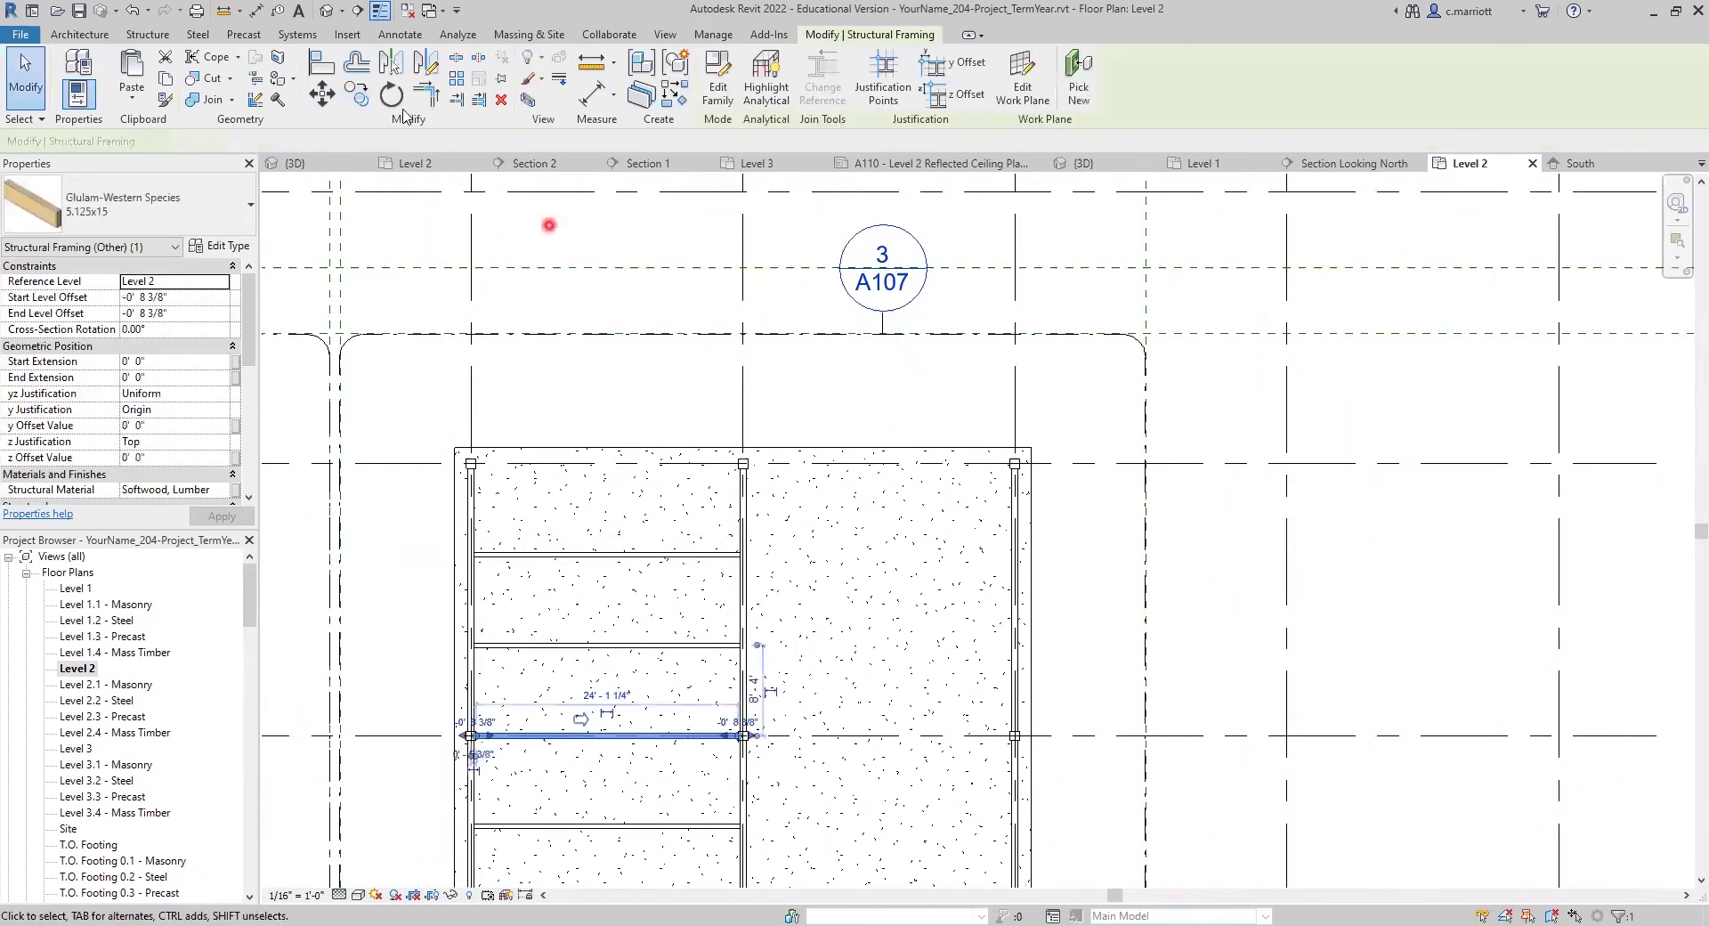
pyautogui.click(353, 98)
pyautogui.click(819, 661)
pyautogui.write('25')
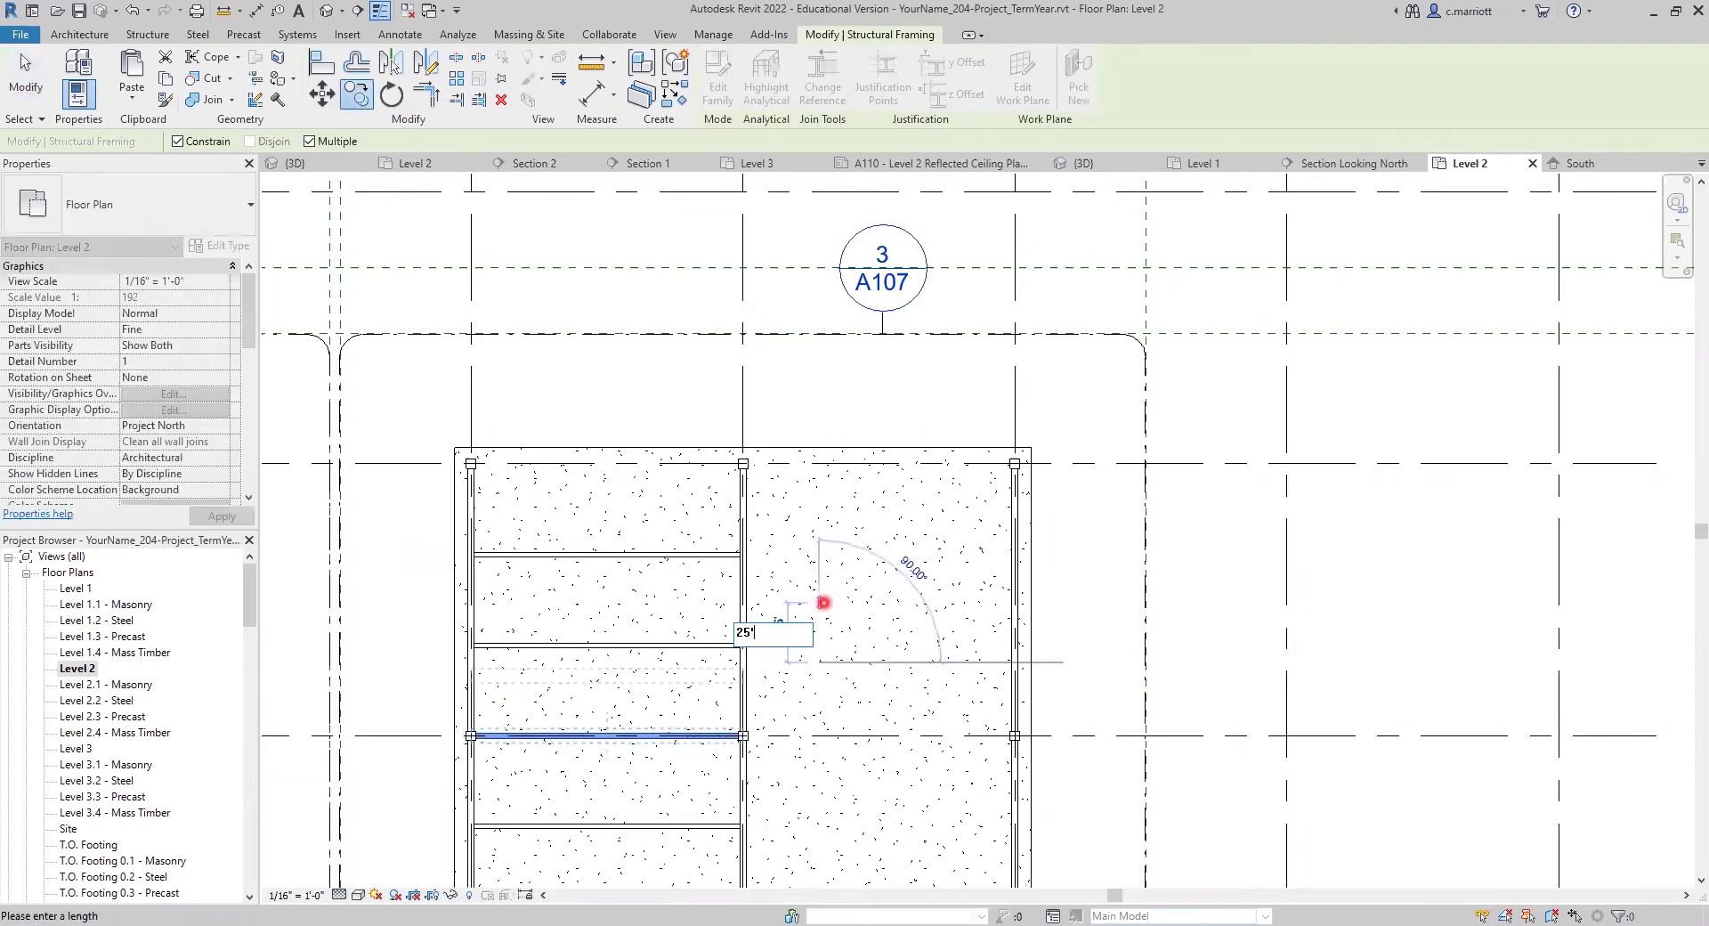
pyautogui.press('Return')
pyautogui.press('Escape')
pyautogui.press('Escape')
pyautogui.scroll(-3, 778, 436)
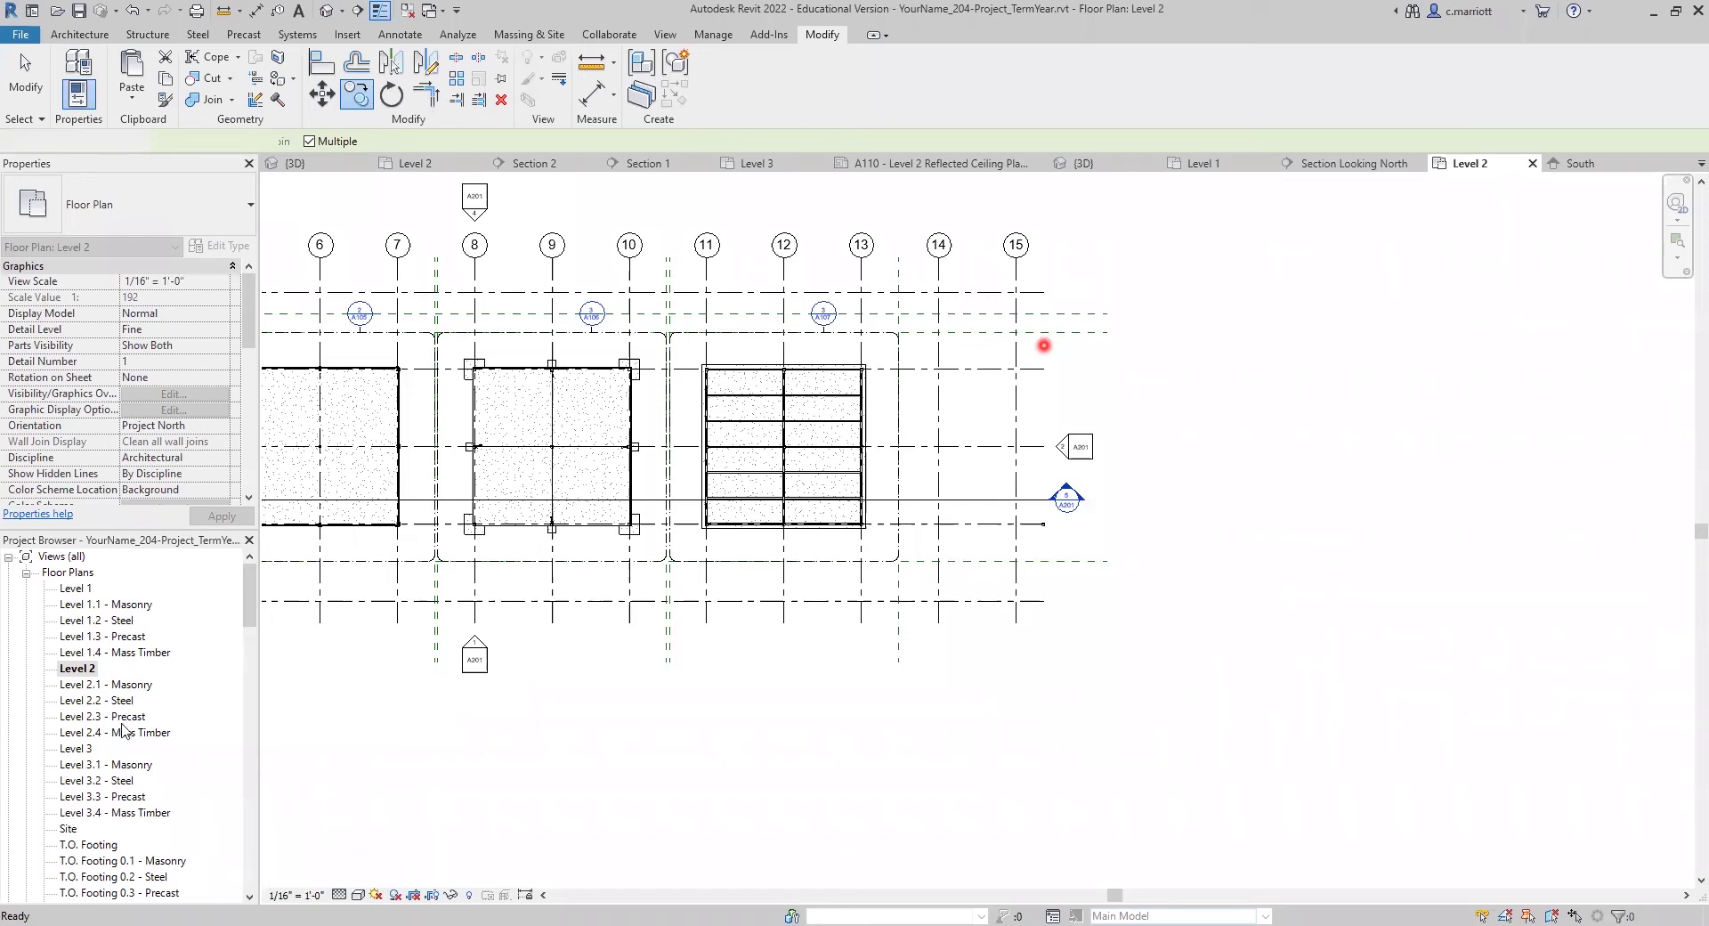
pyautogui.press('Escape')
# Open the {3D} view and examine the Level 2 glulam framing and its beam connections.
pyautogui.scroll(-2, 107, 810)
pyautogui.scroll(-1, 80, 828)
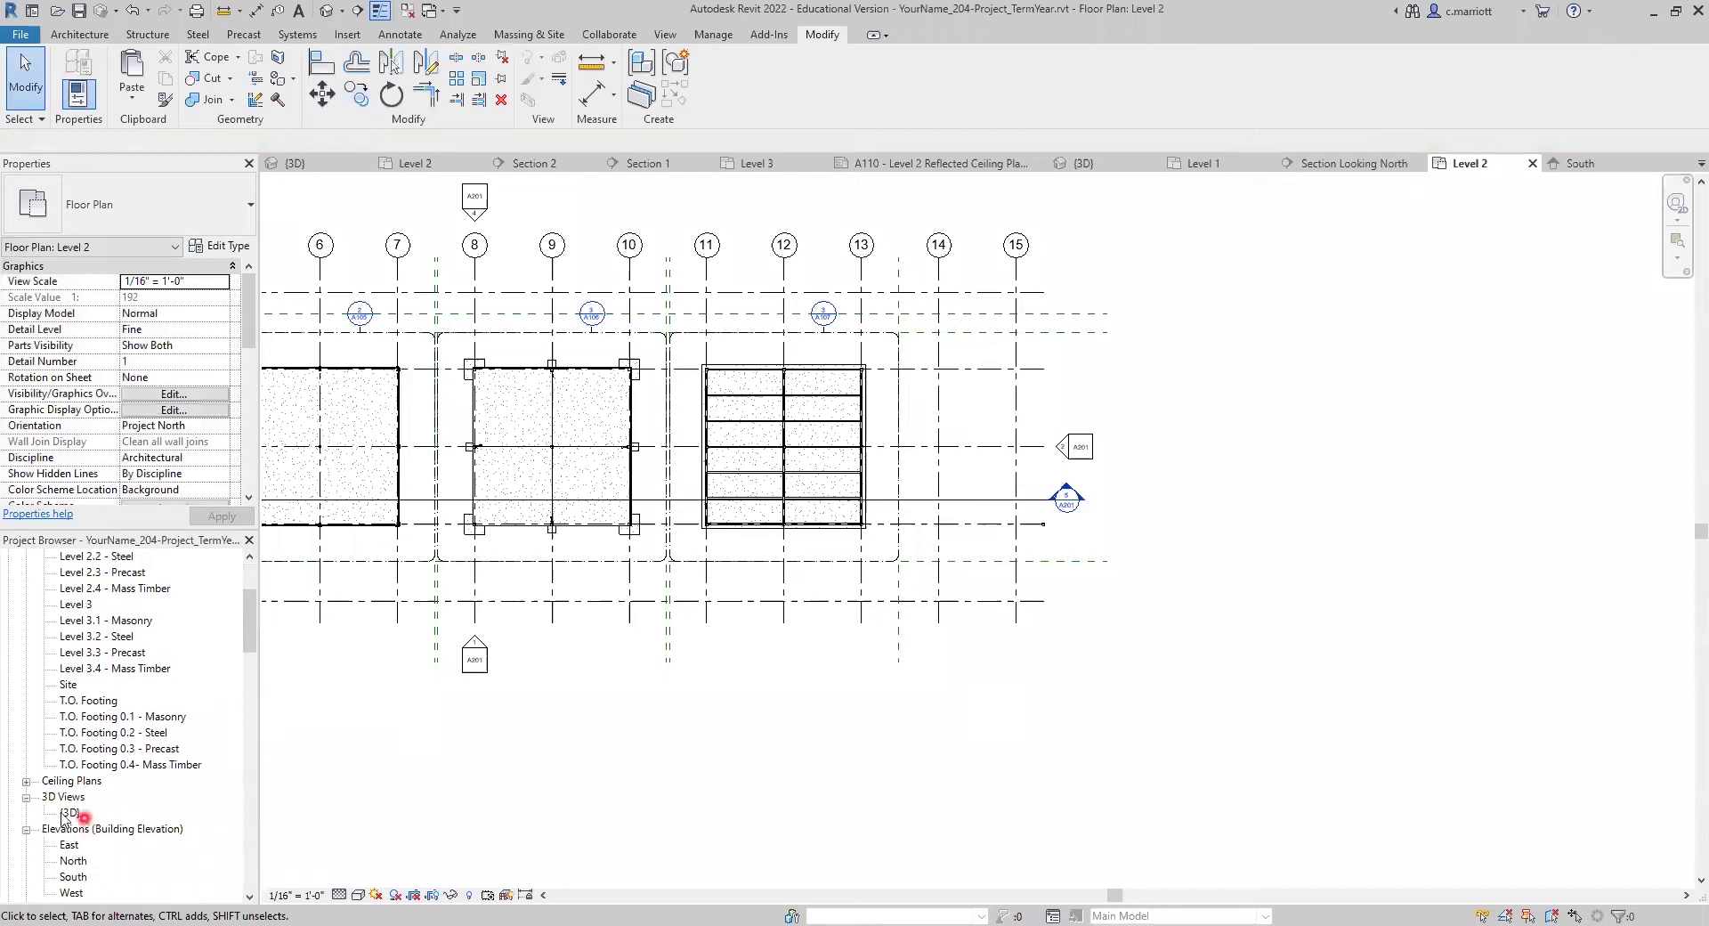
pyautogui.doubleClick(67, 813)
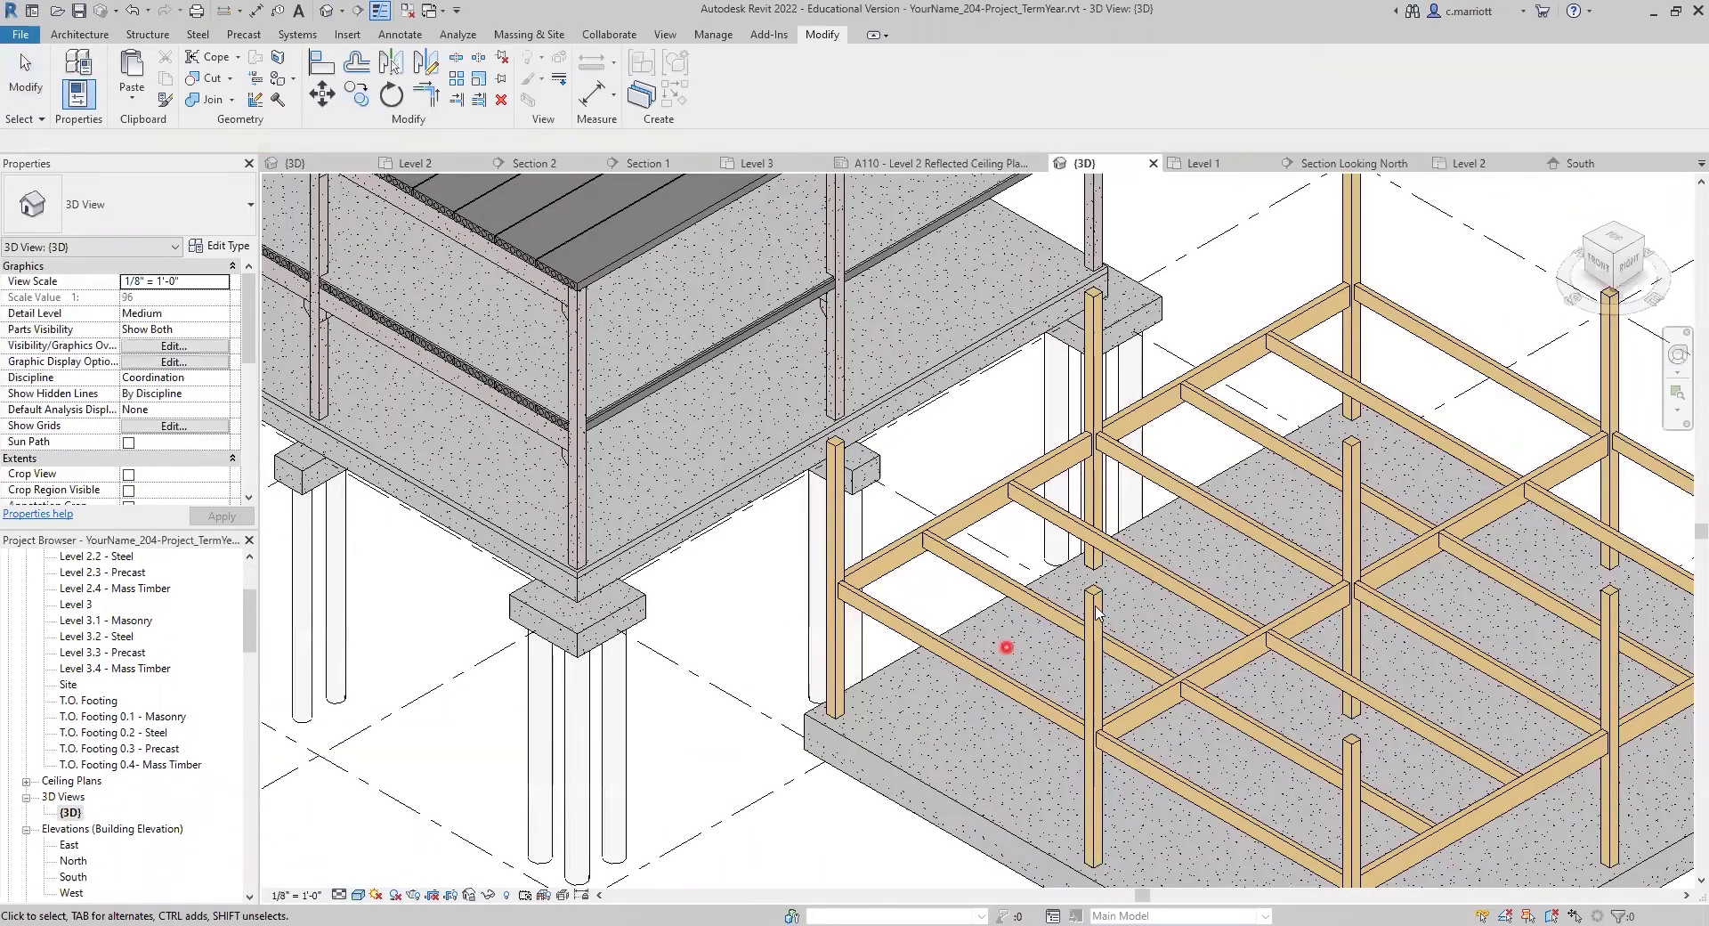
pyautogui.scroll(4, 1256, 335)
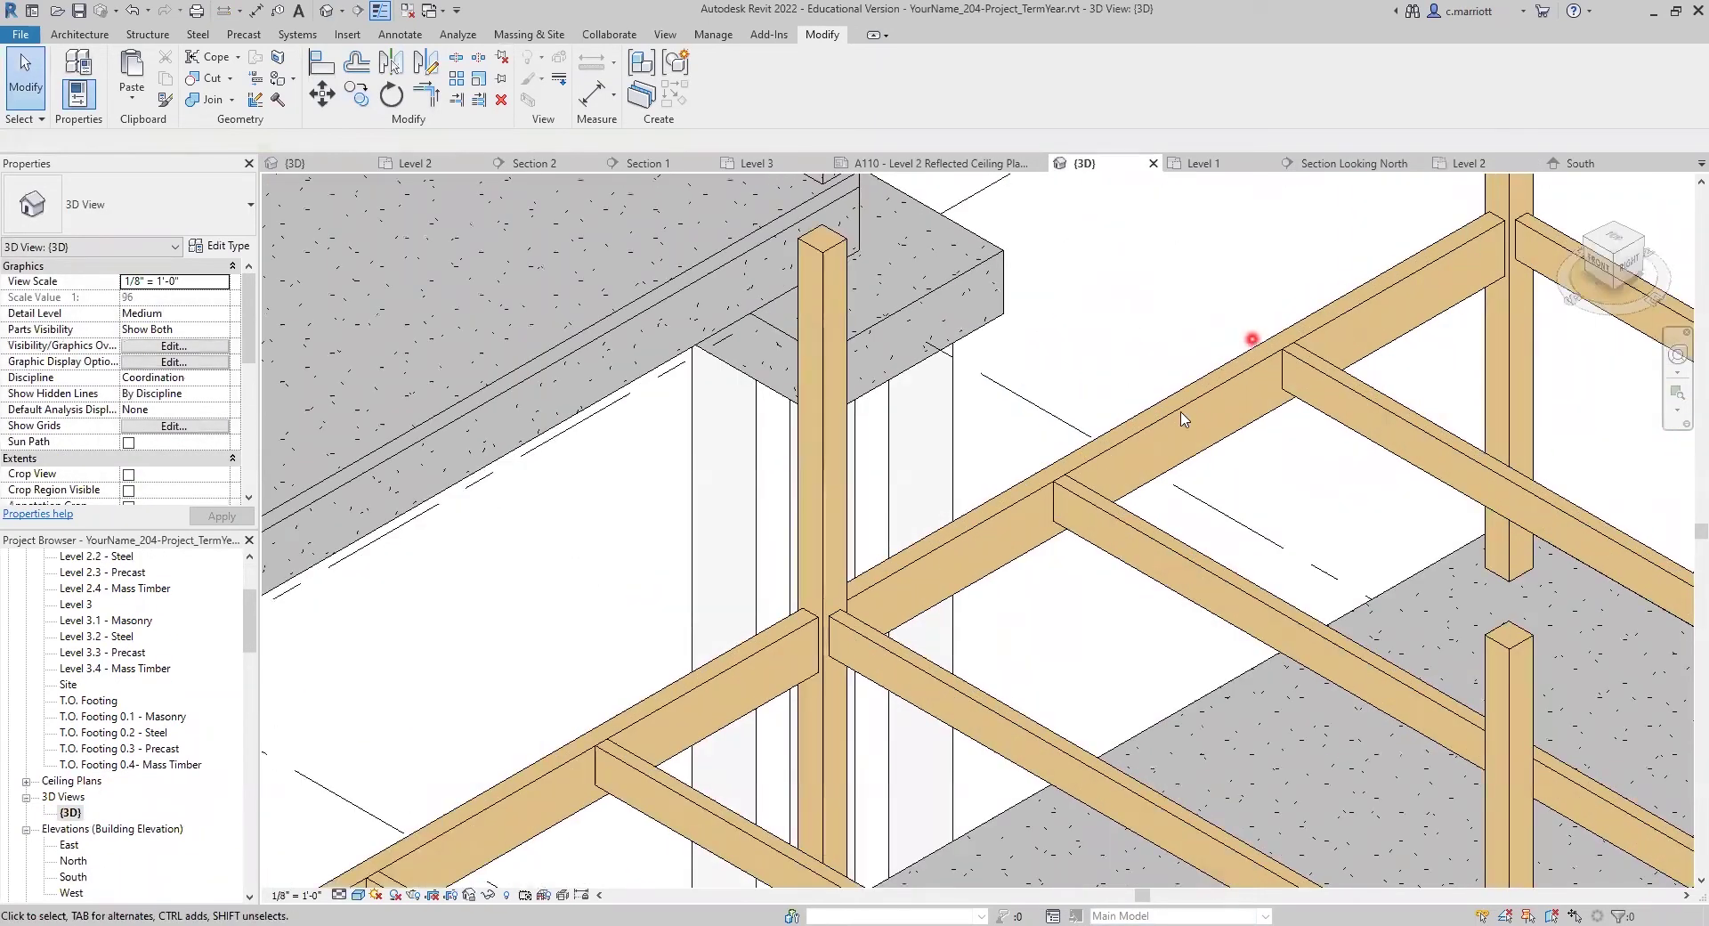
pyautogui.scroll(-6, 1184, 418)
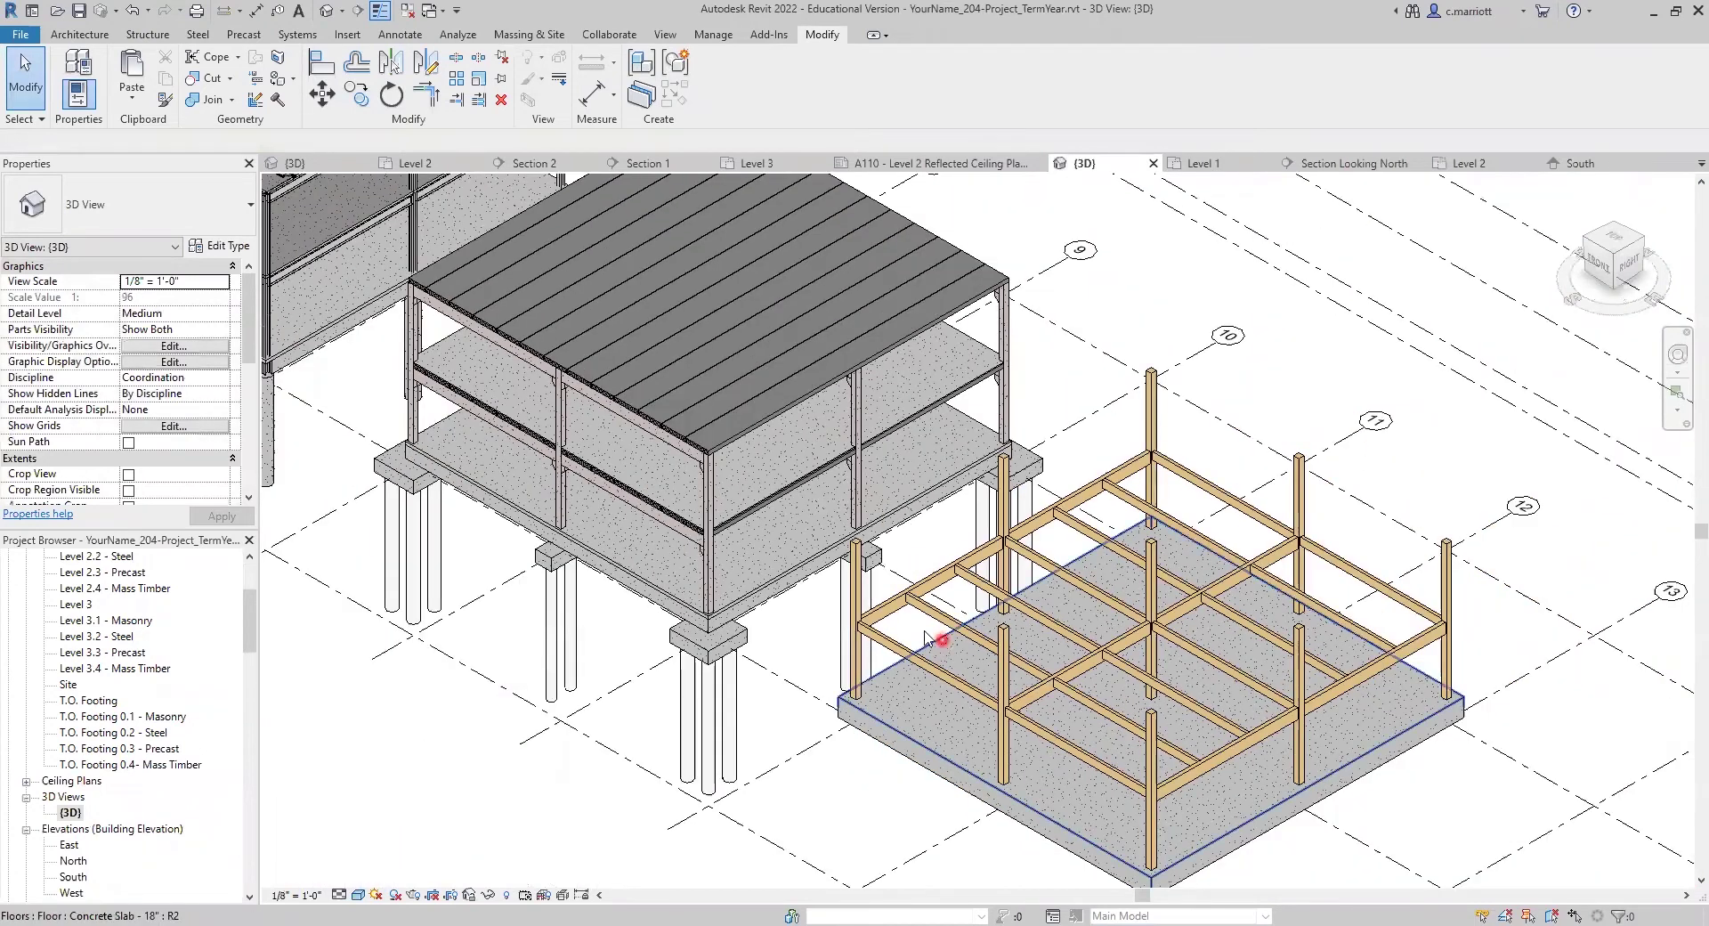
pyautogui.scroll(2, 926, 637)
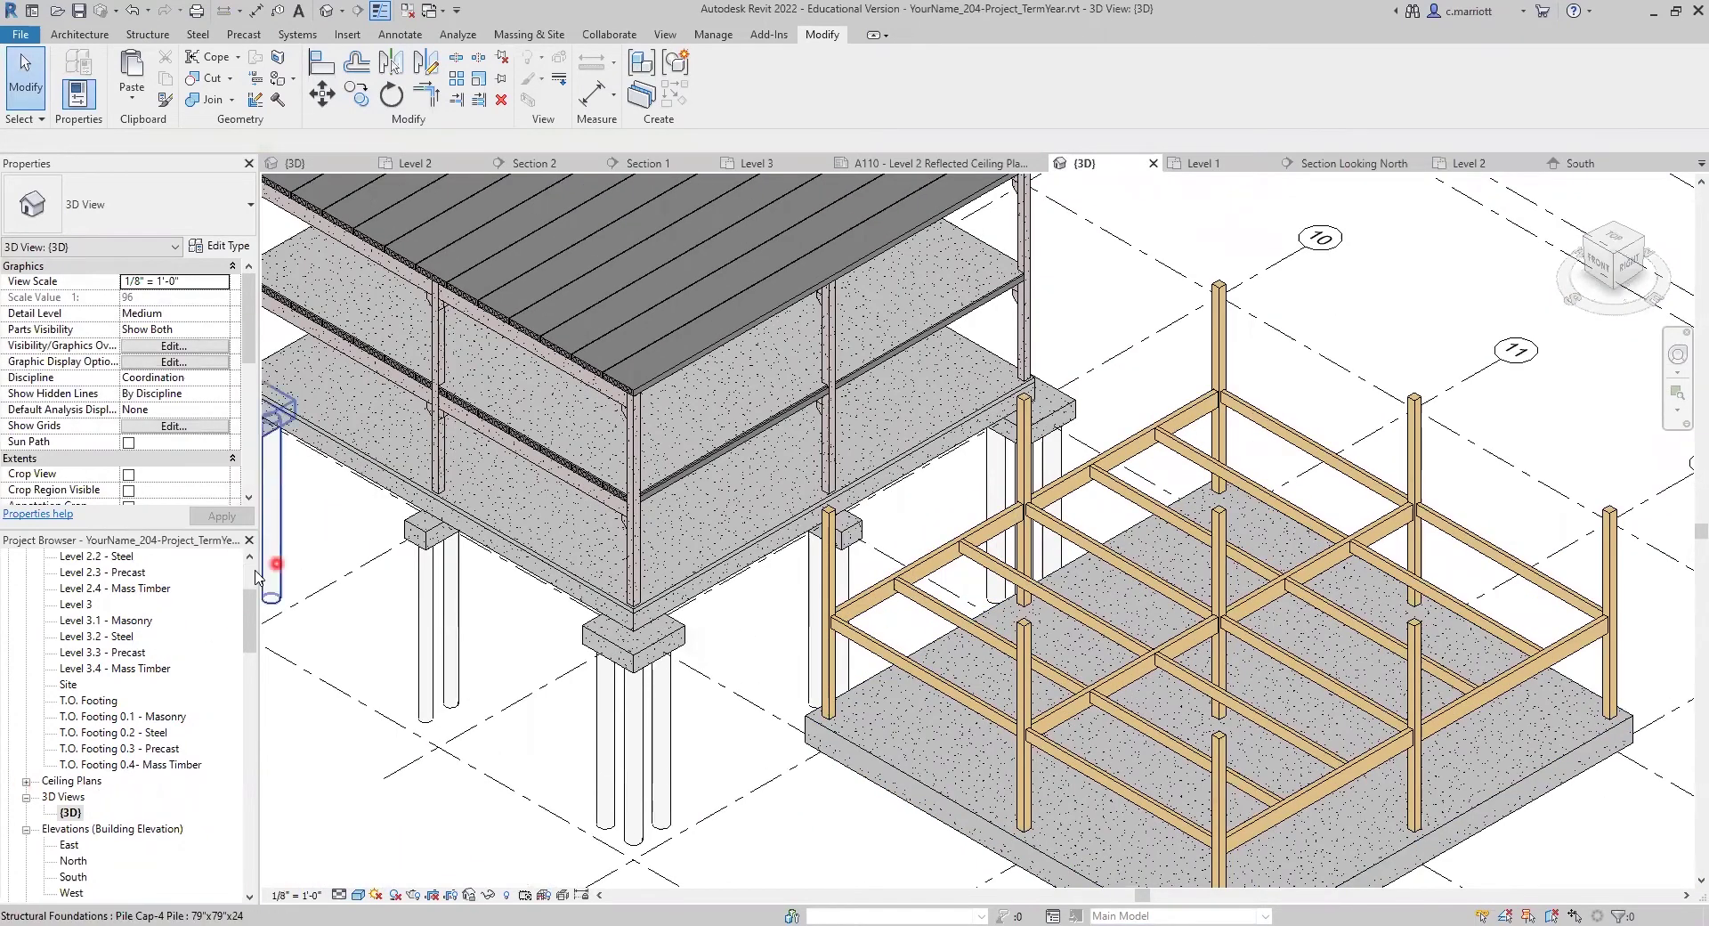
# In the Level 2 floor plan, copy all the 5.125x15 glulam beams between grids 11 and 13 and paste them aligned to Level 3.
pyautogui.scroll(3, 92, 641)
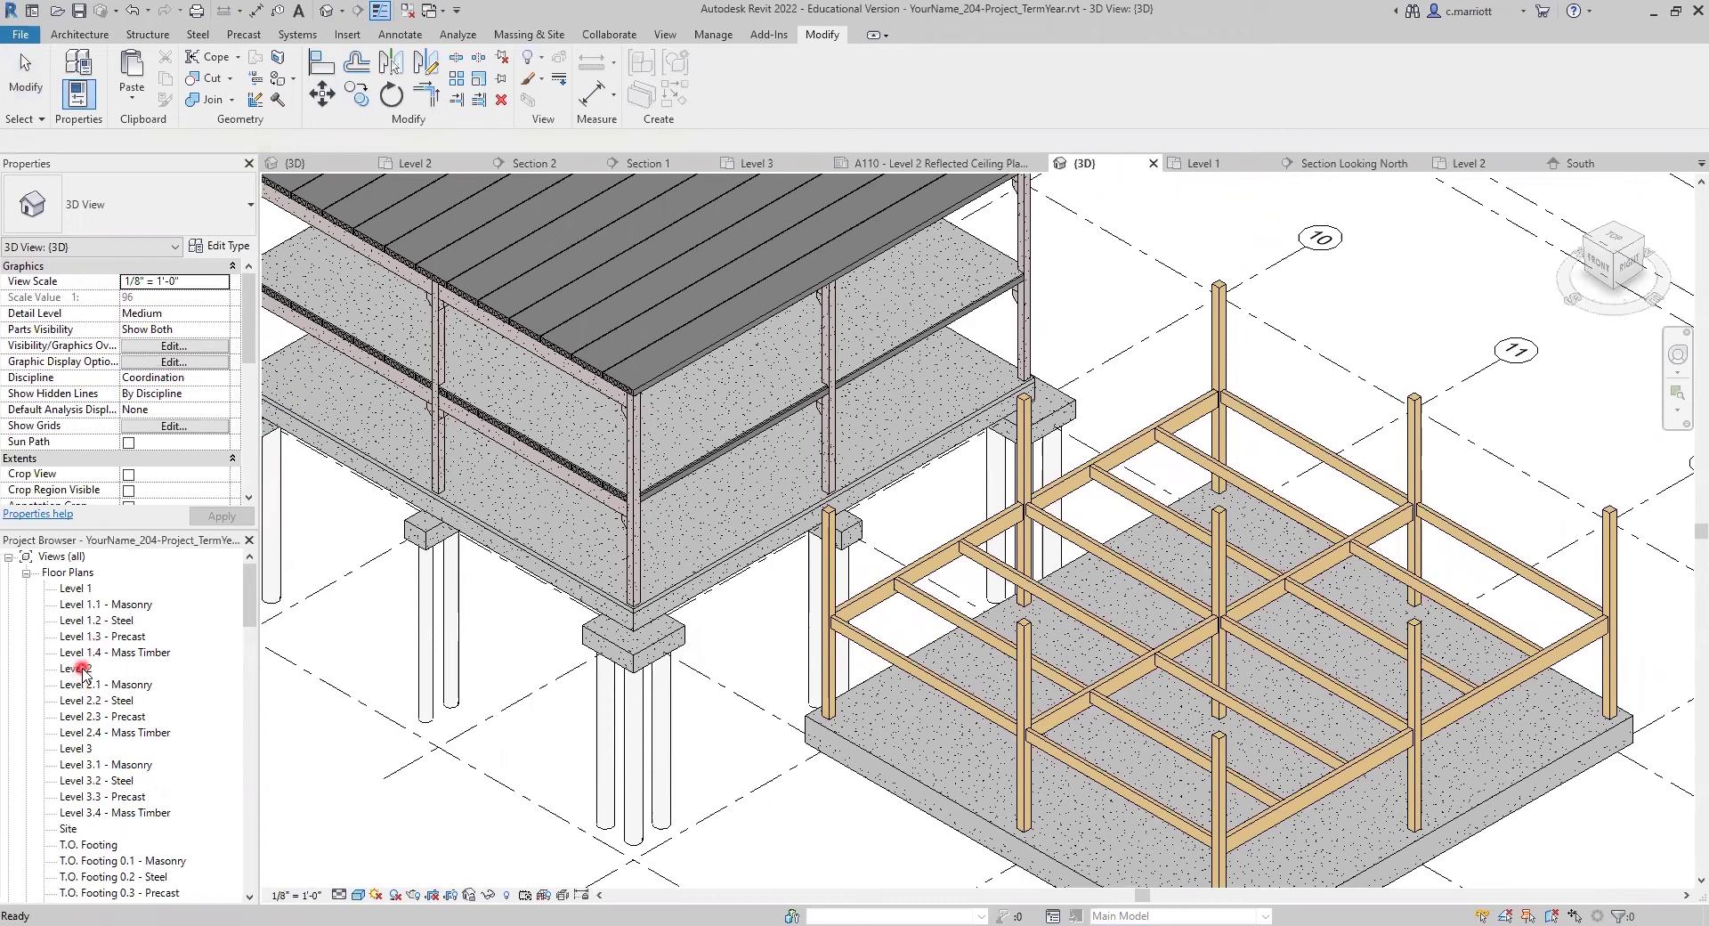
pyautogui.doubleClick(83, 669)
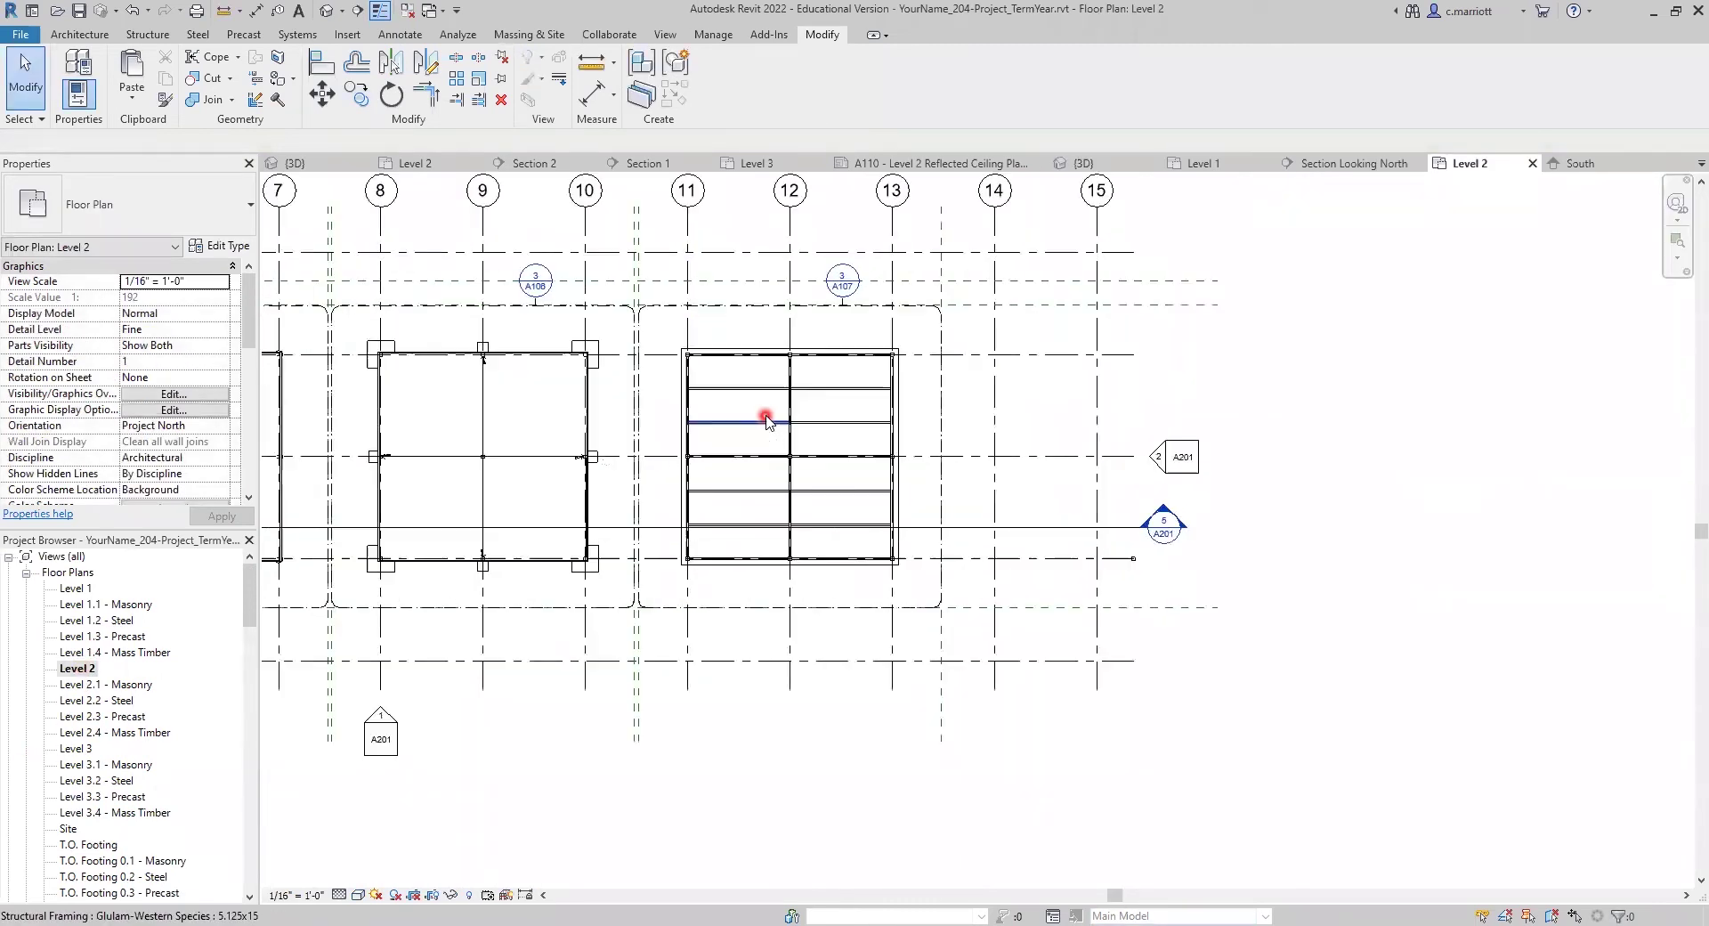
pyautogui.scroll(2, 747, 445)
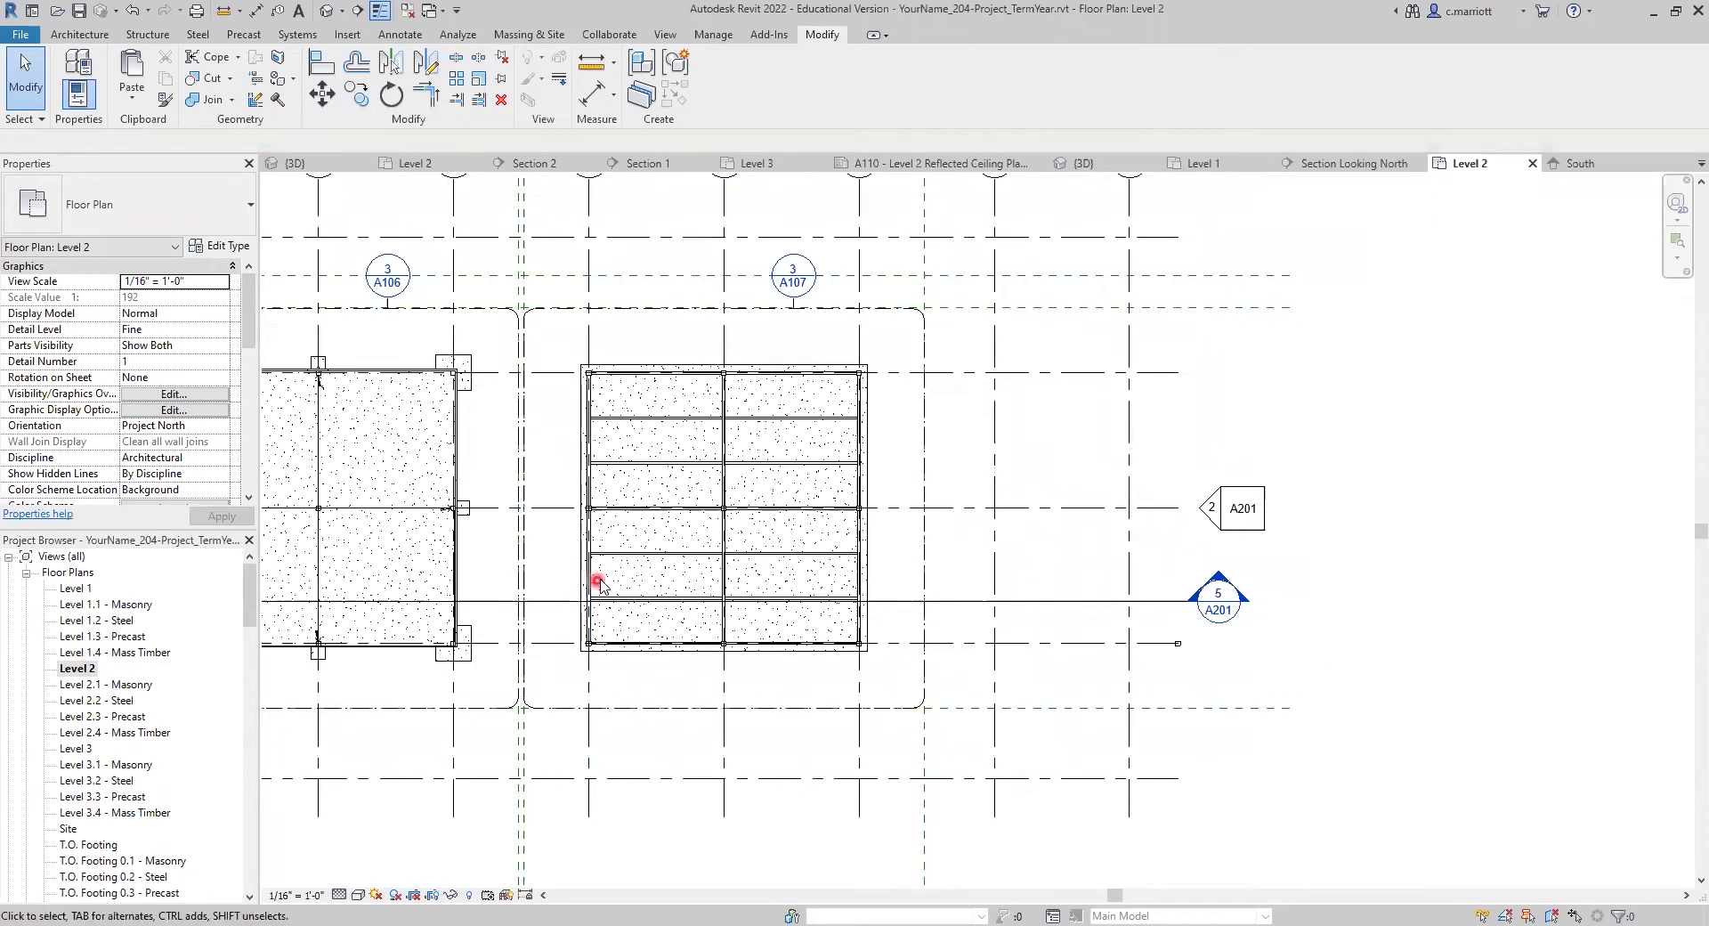
pyautogui.click(632, 374)
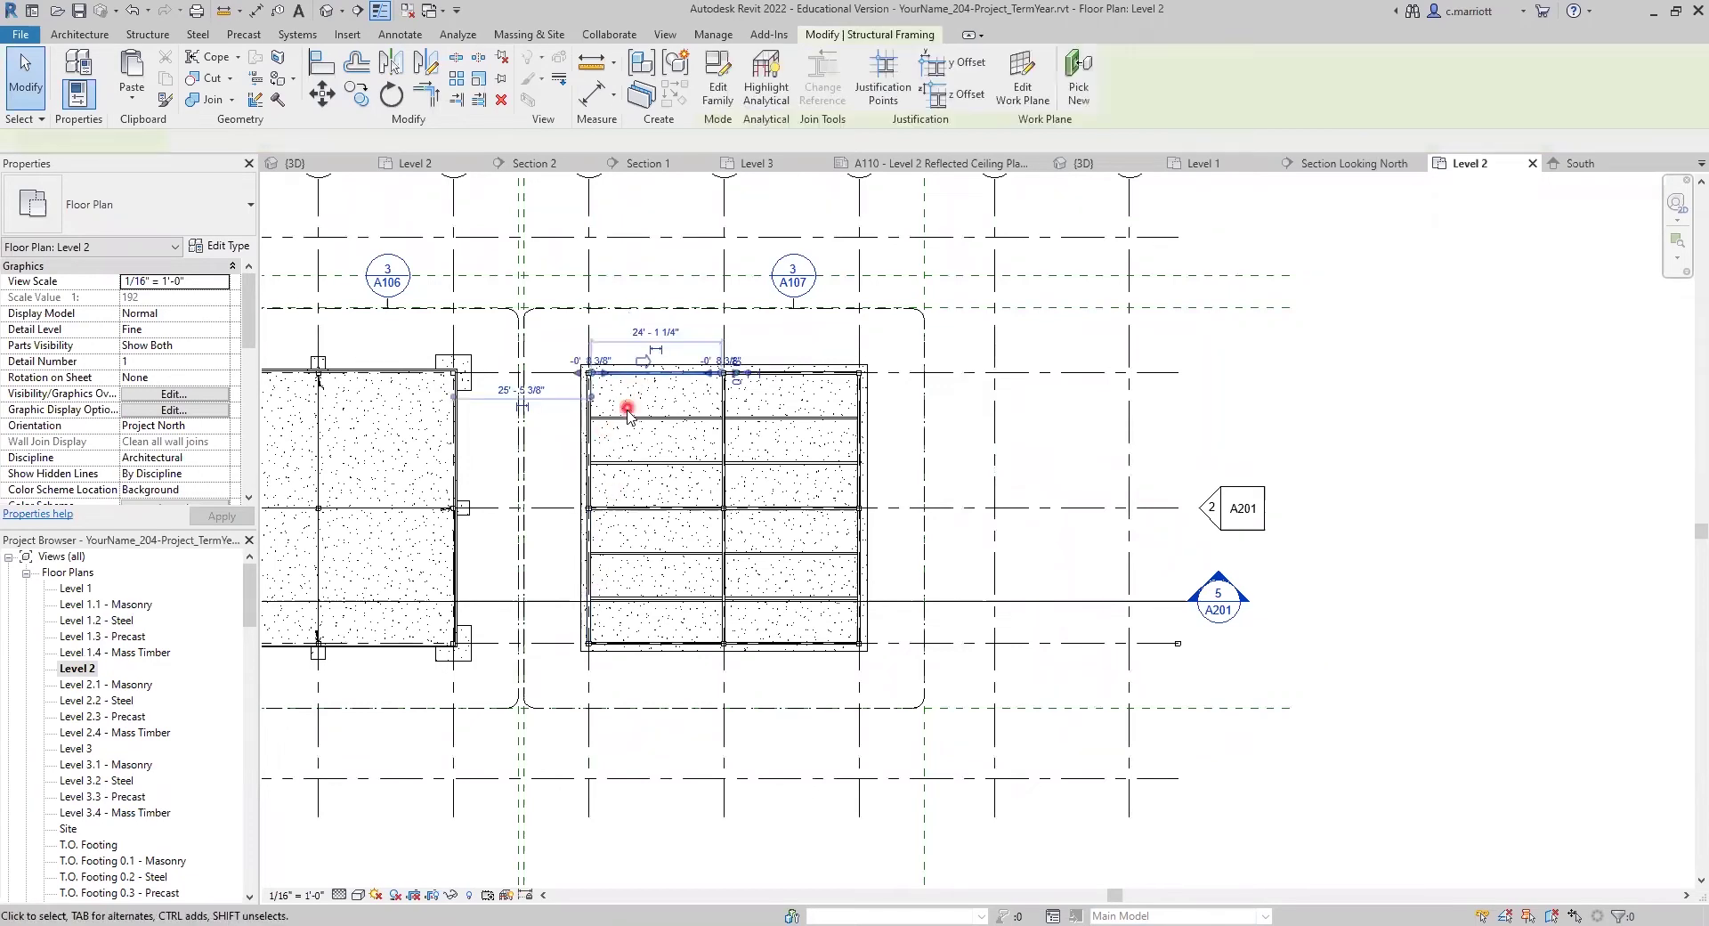
pyautogui.keyDown('ctrl'); pyautogui.click(645, 418); pyautogui.keyUp('ctrl')
pyautogui.keyDown('ctrl'); pyautogui.click(637, 462); pyautogui.keyUp('ctrl')
pyautogui.keyDown('ctrl'); pyautogui.click(635, 509); pyautogui.keyUp('ctrl')
pyautogui.keyDown('ctrl'); pyautogui.click(633, 553); pyautogui.keyUp('ctrl')
pyautogui.keyDown('ctrl'); pyautogui.click(633, 598); pyautogui.keyUp('ctrl')
pyautogui.keyDown('ctrl'); pyautogui.click(633, 639); pyautogui.keyUp('ctrl')
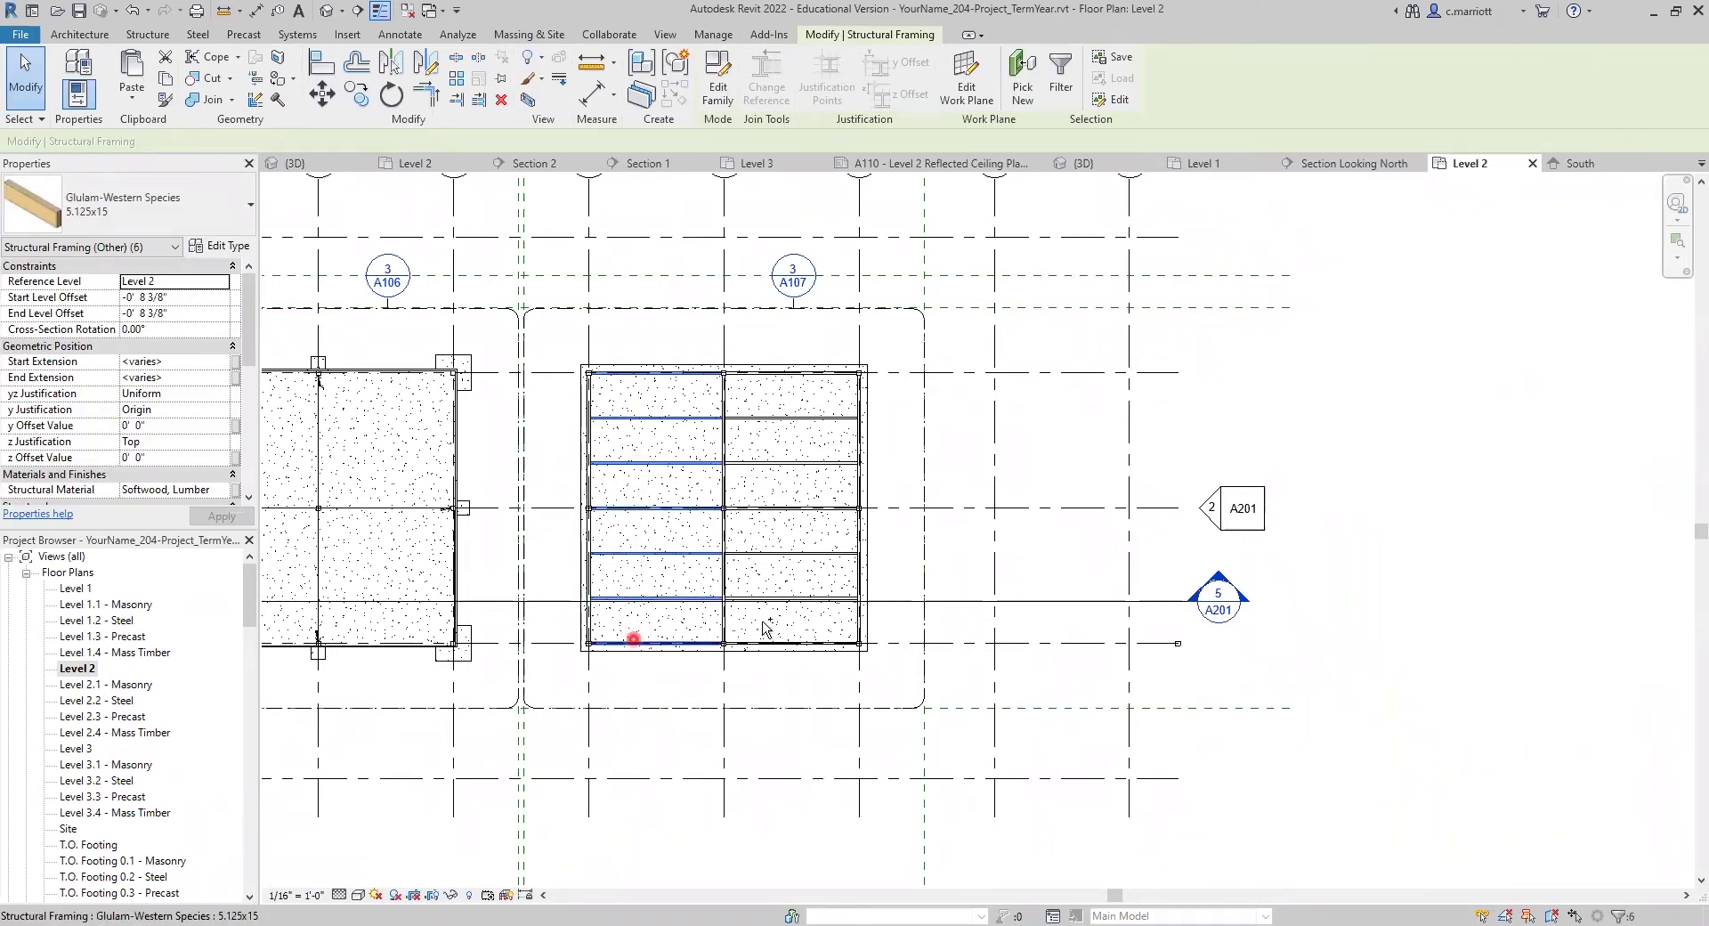
pyautogui.keyDown('ctrl'); pyautogui.click(763, 641); pyautogui.keyUp('ctrl')
pyautogui.keyDown('ctrl'); pyautogui.click(773, 600); pyautogui.keyUp('ctrl')
pyautogui.keyDown('ctrl'); pyautogui.click(771, 554); pyautogui.keyUp('ctrl')
pyautogui.keyDown('ctrl'); pyautogui.click(759, 508); pyautogui.keyUp('ctrl')
pyautogui.keyDown('ctrl'); pyautogui.click(762, 419); pyautogui.keyUp('ctrl')
pyautogui.keyDown('ctrl'); pyautogui.click(756, 372); pyautogui.keyUp('ctrl')
pyautogui.keyDown('ctrl'); pyautogui.click(861, 445); pyautogui.keyUp('ctrl')
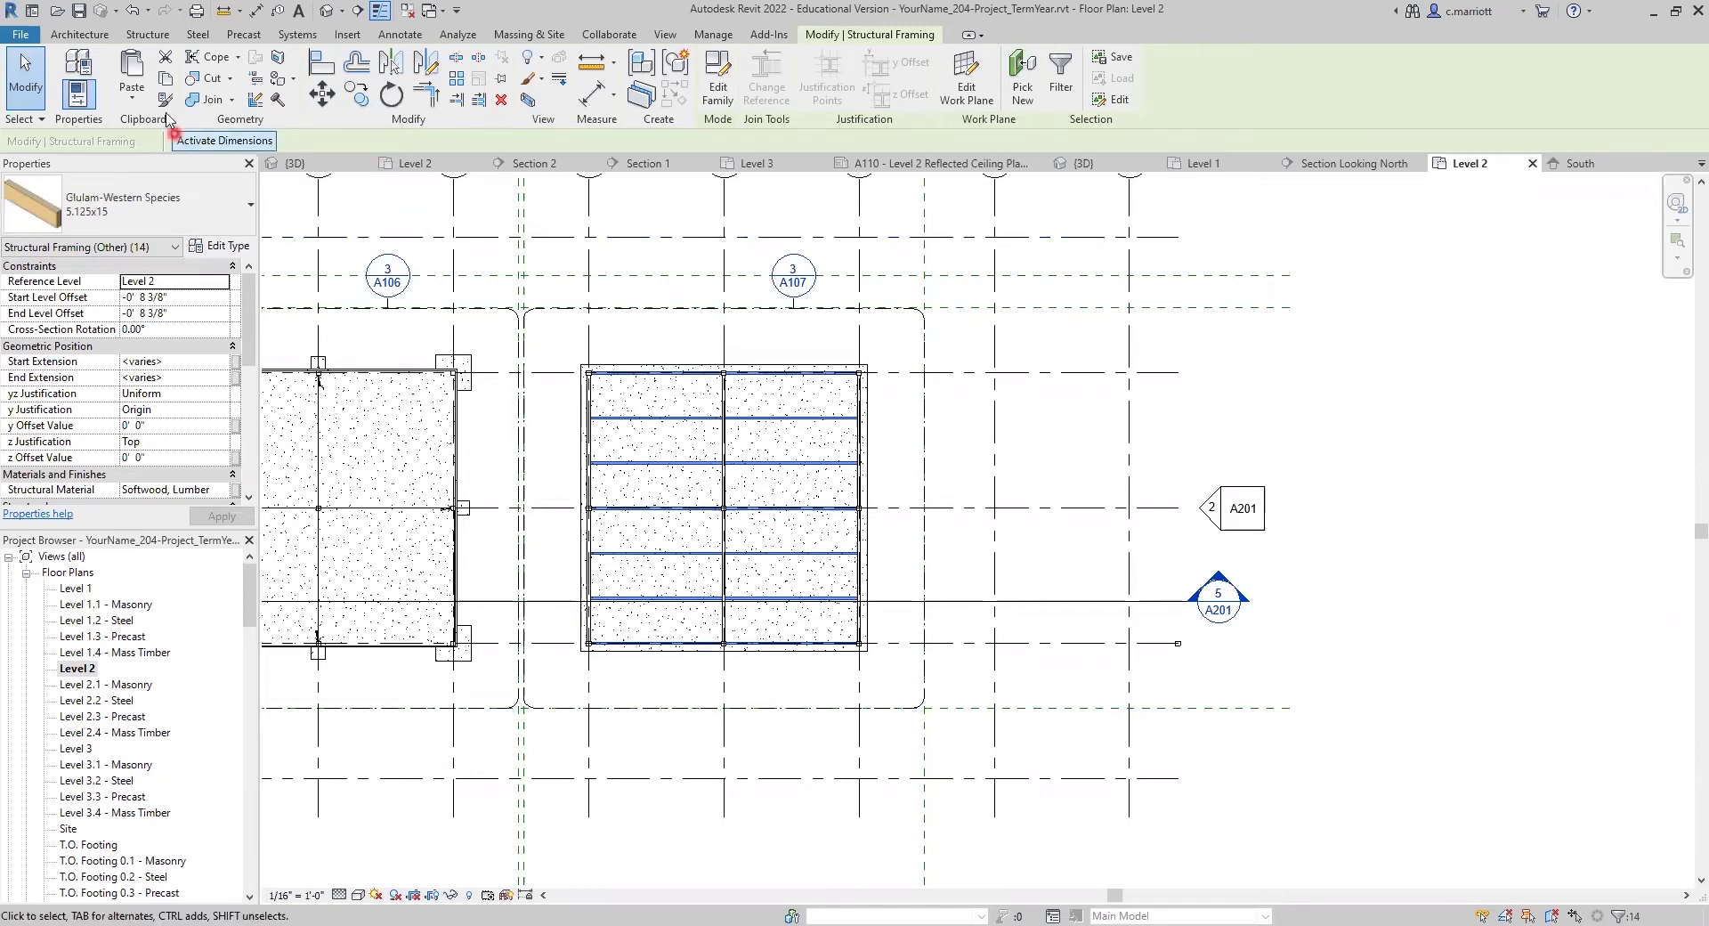
pyautogui.click(132, 96)
pyautogui.click(181, 167)
pyautogui.click(779, 375)
pyautogui.click(917, 464)
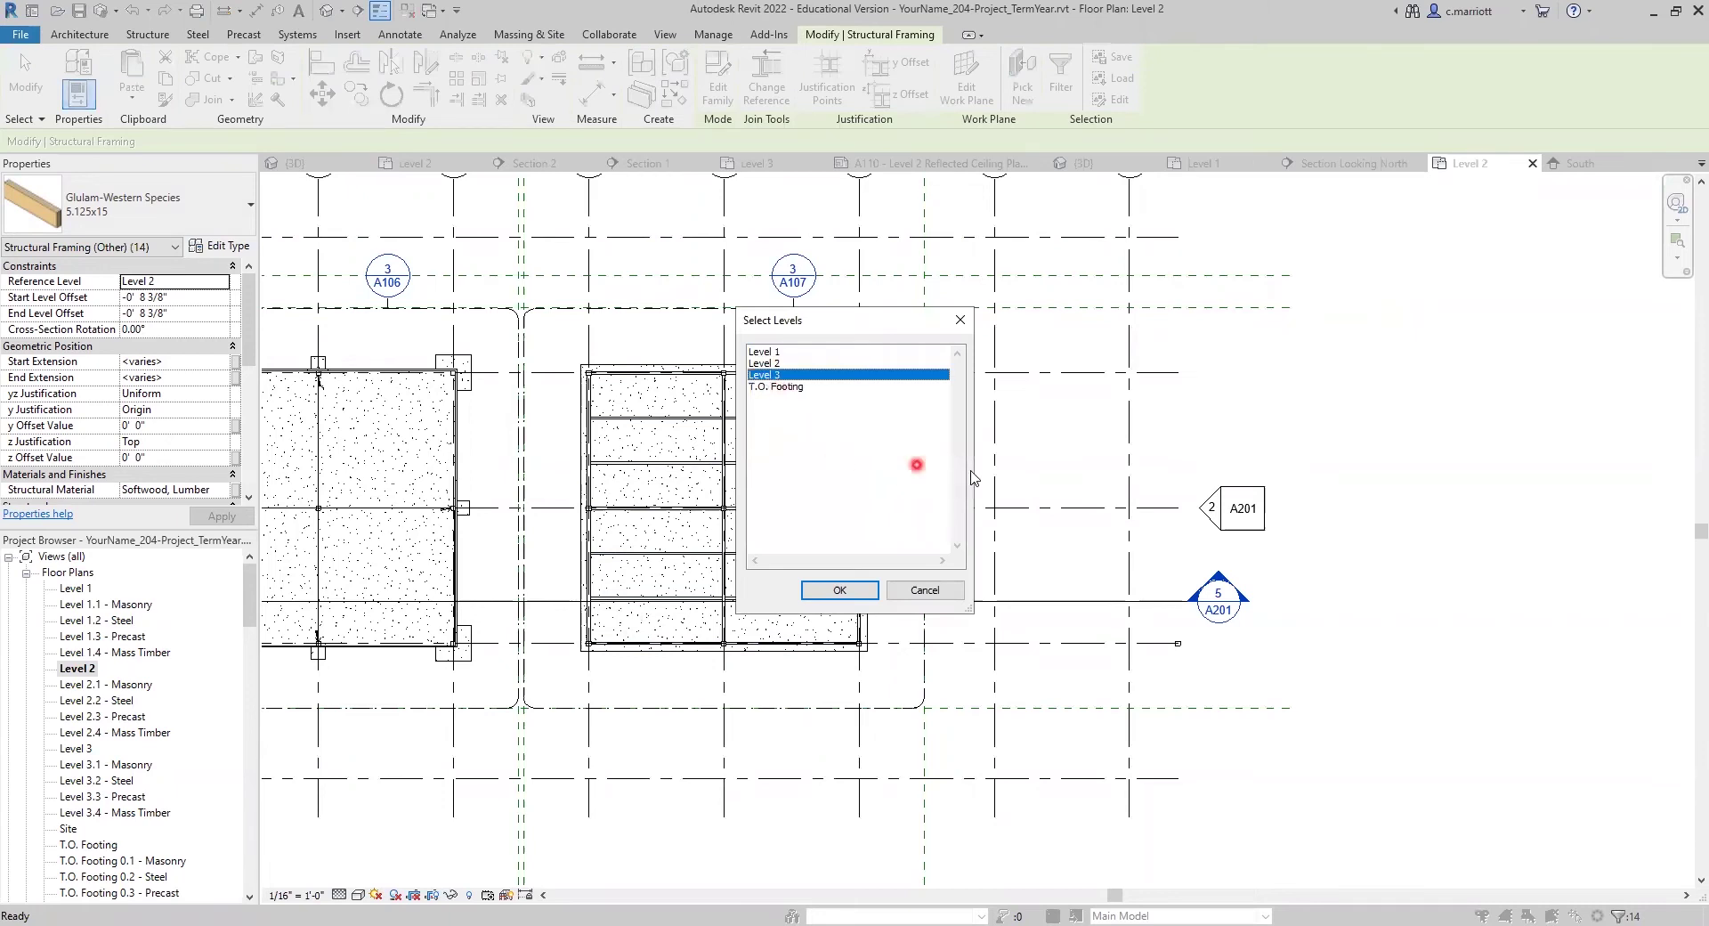
pyautogui.click(839, 591)
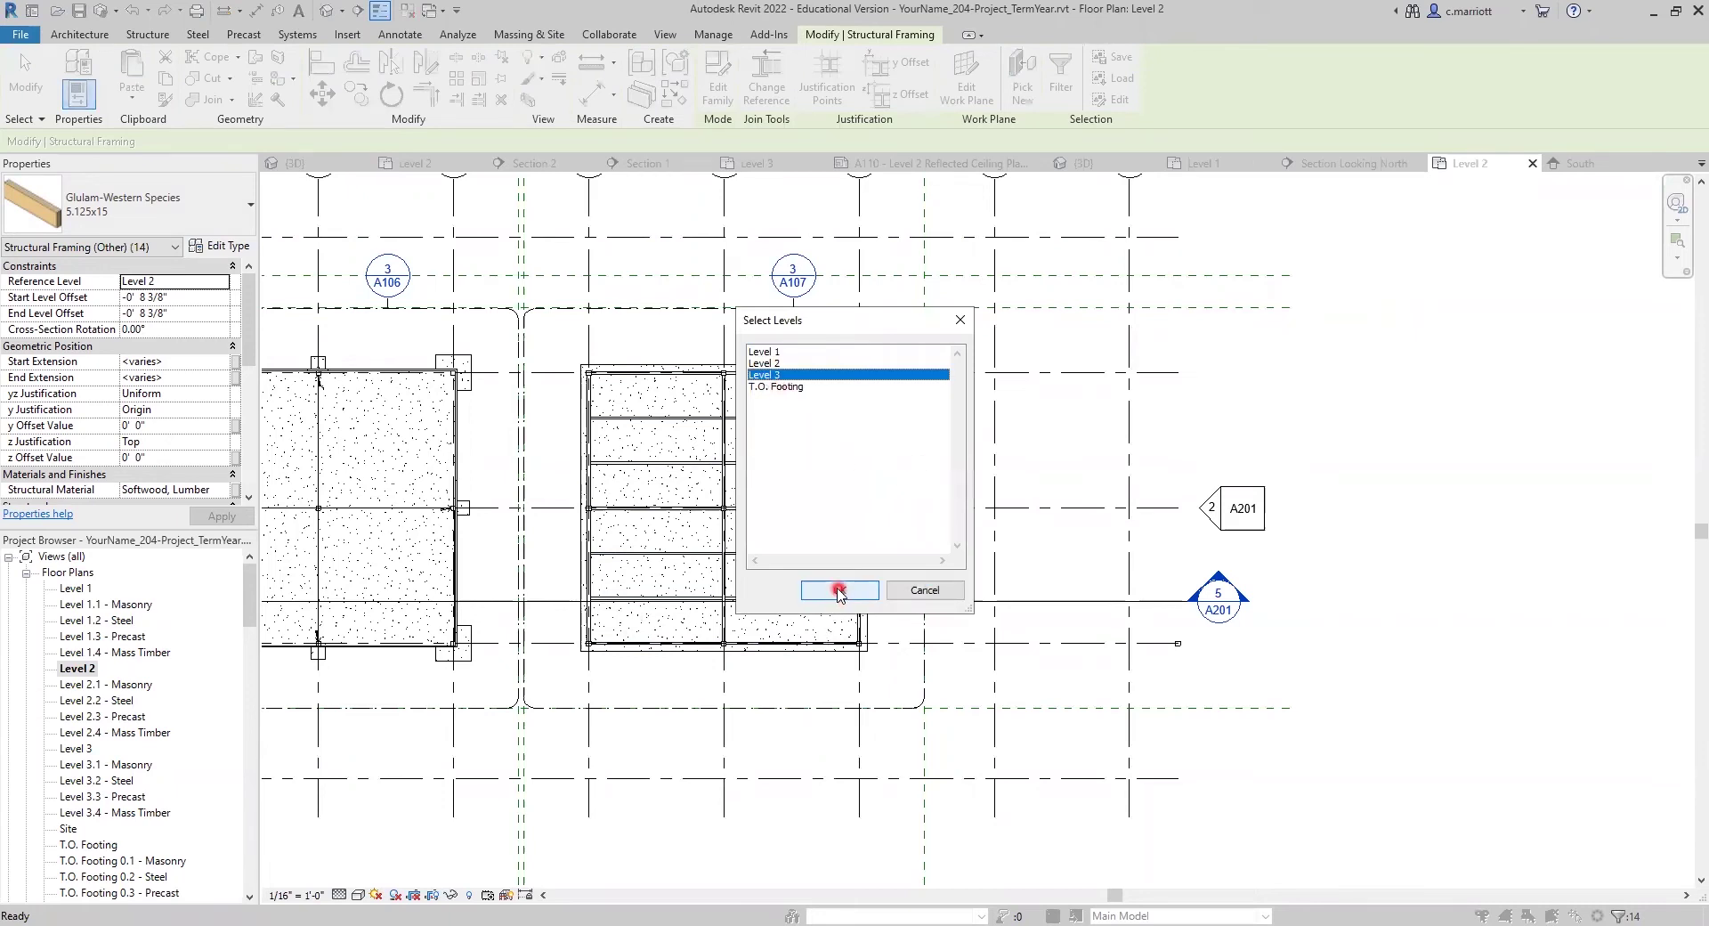
# In the {3D} view, set the Start Level Offset of the Level 3 5.125x15 beams to -1' 1 1/2".
pyautogui.scroll(-1, 142, 732)
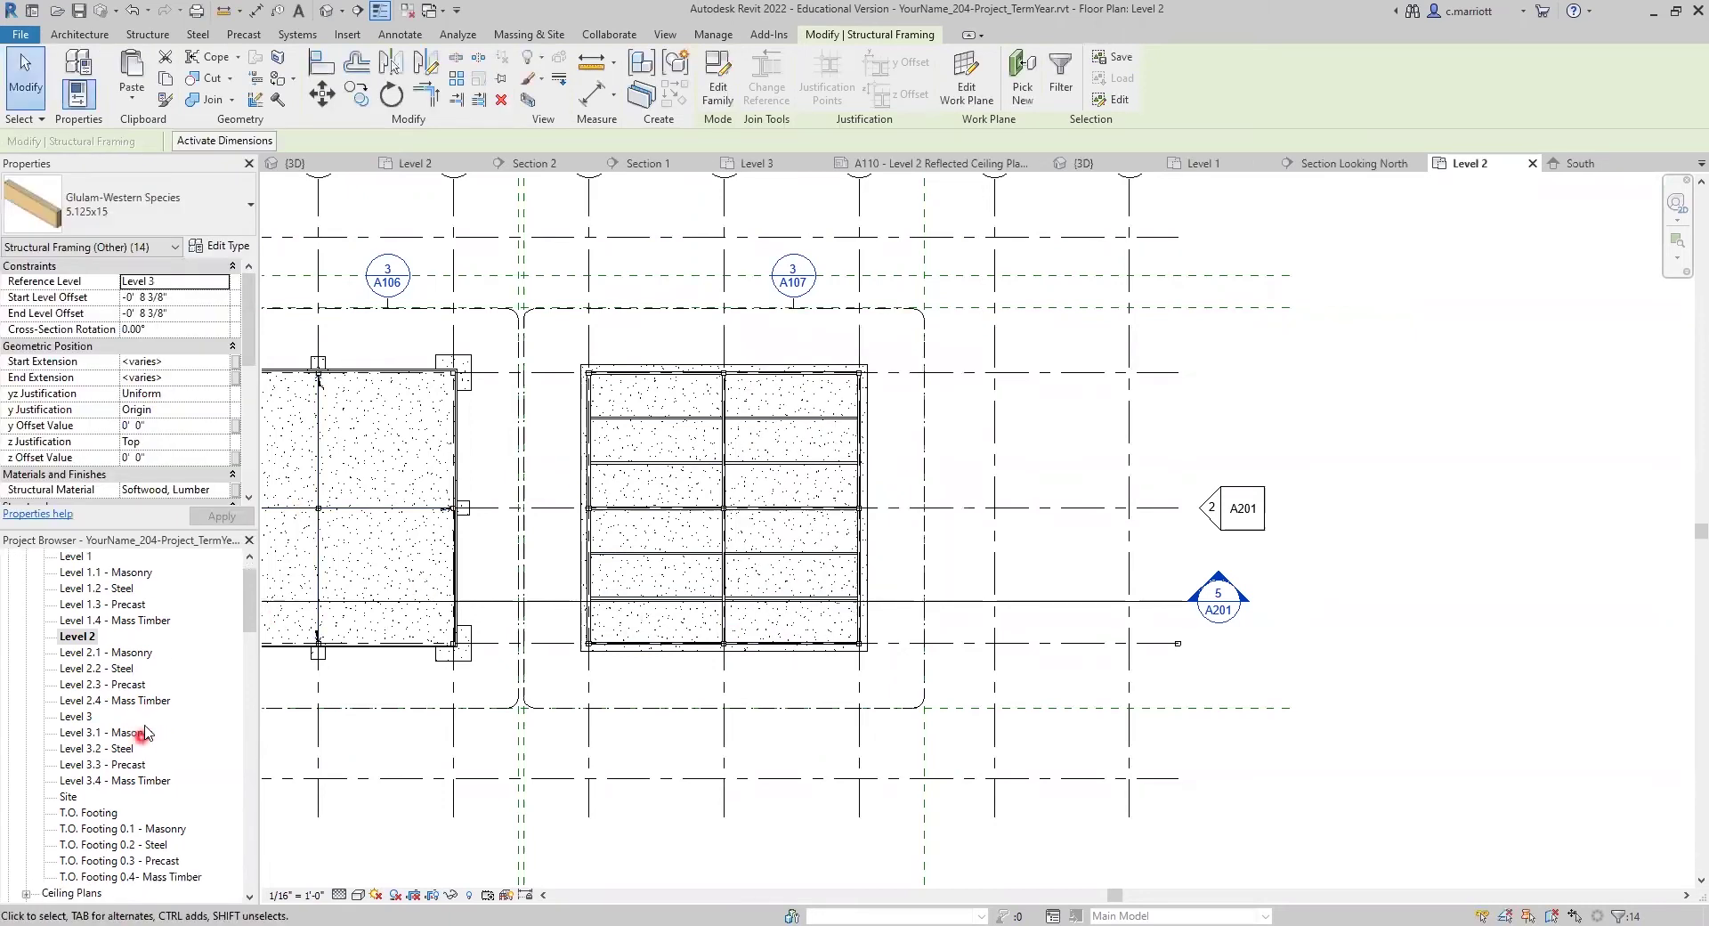
pyautogui.scroll(-4, 116, 756)
pyautogui.doubleClick(73, 811)
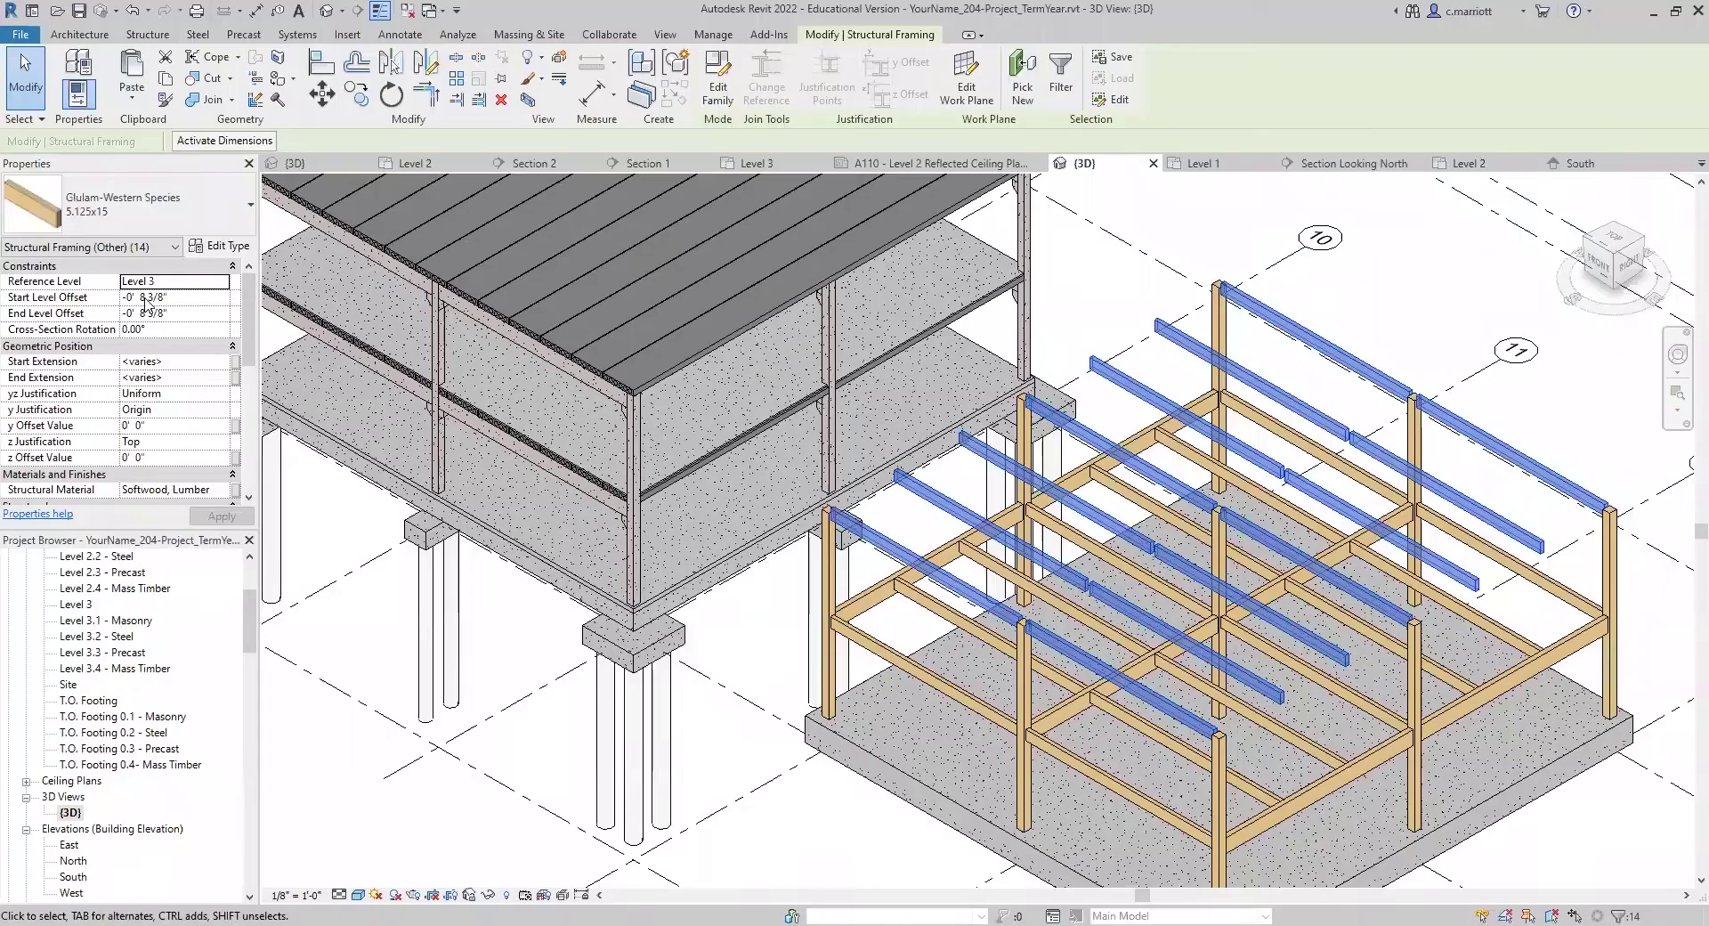
pyautogui.click(125, 377)
pyautogui.press('Delete')
pyautogui.write('1')
pyautogui.press('Right')
pyautogui.press('Right')
pyautogui.press('Right')
pyautogui.press('Right')
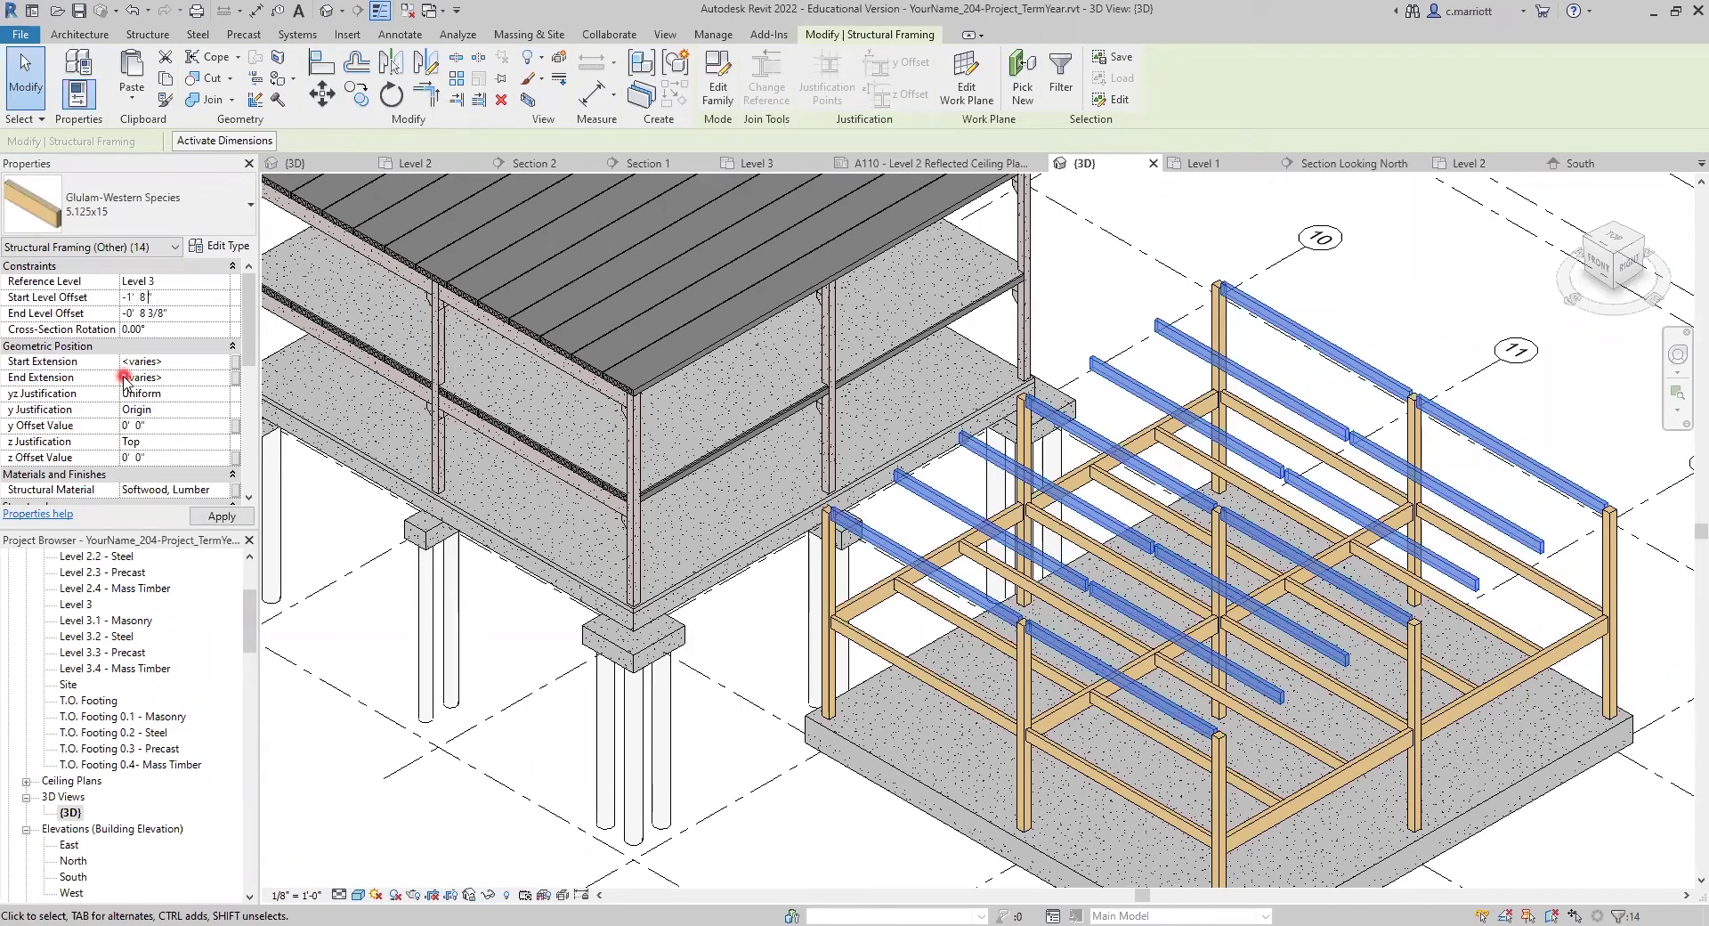
# Set the End Level Offset of the Level 3 5.125x15 beams to -1' 1 1/2".
pyautogui.click(127, 314)
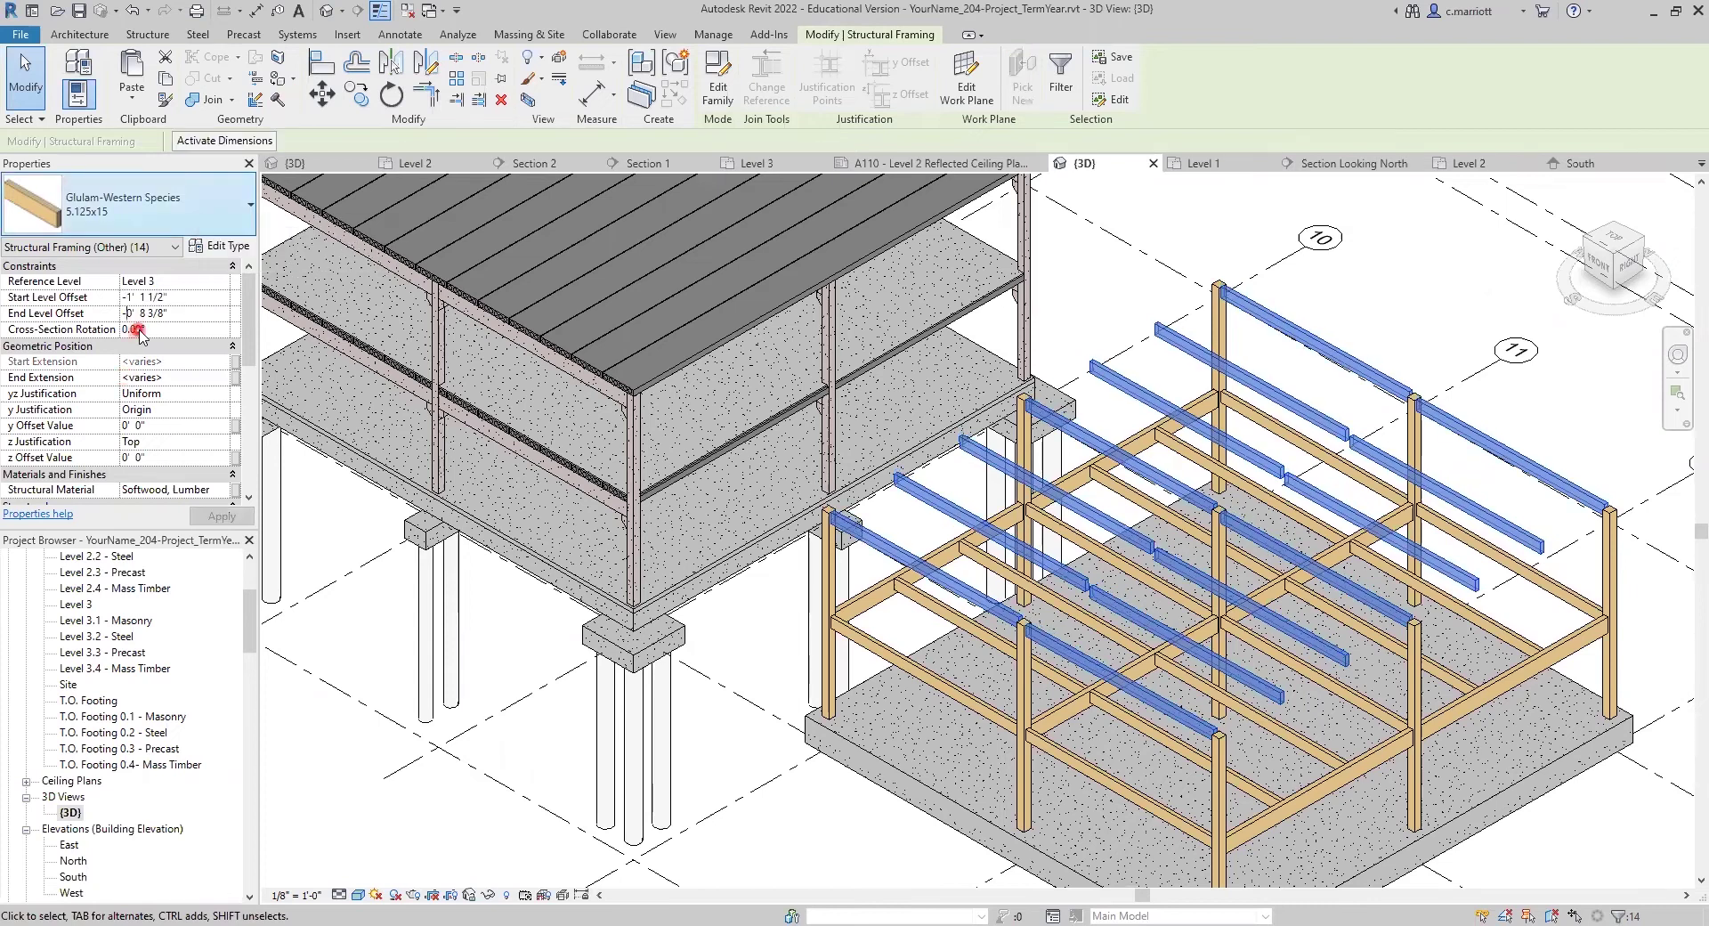
pyautogui.press('Delete')
pyautogui.write('1')
pyautogui.press('Right')
pyautogui.press('Right')
pyautogui.press('Right')
pyautogui.press('Right')
pyautogui.press('Right')
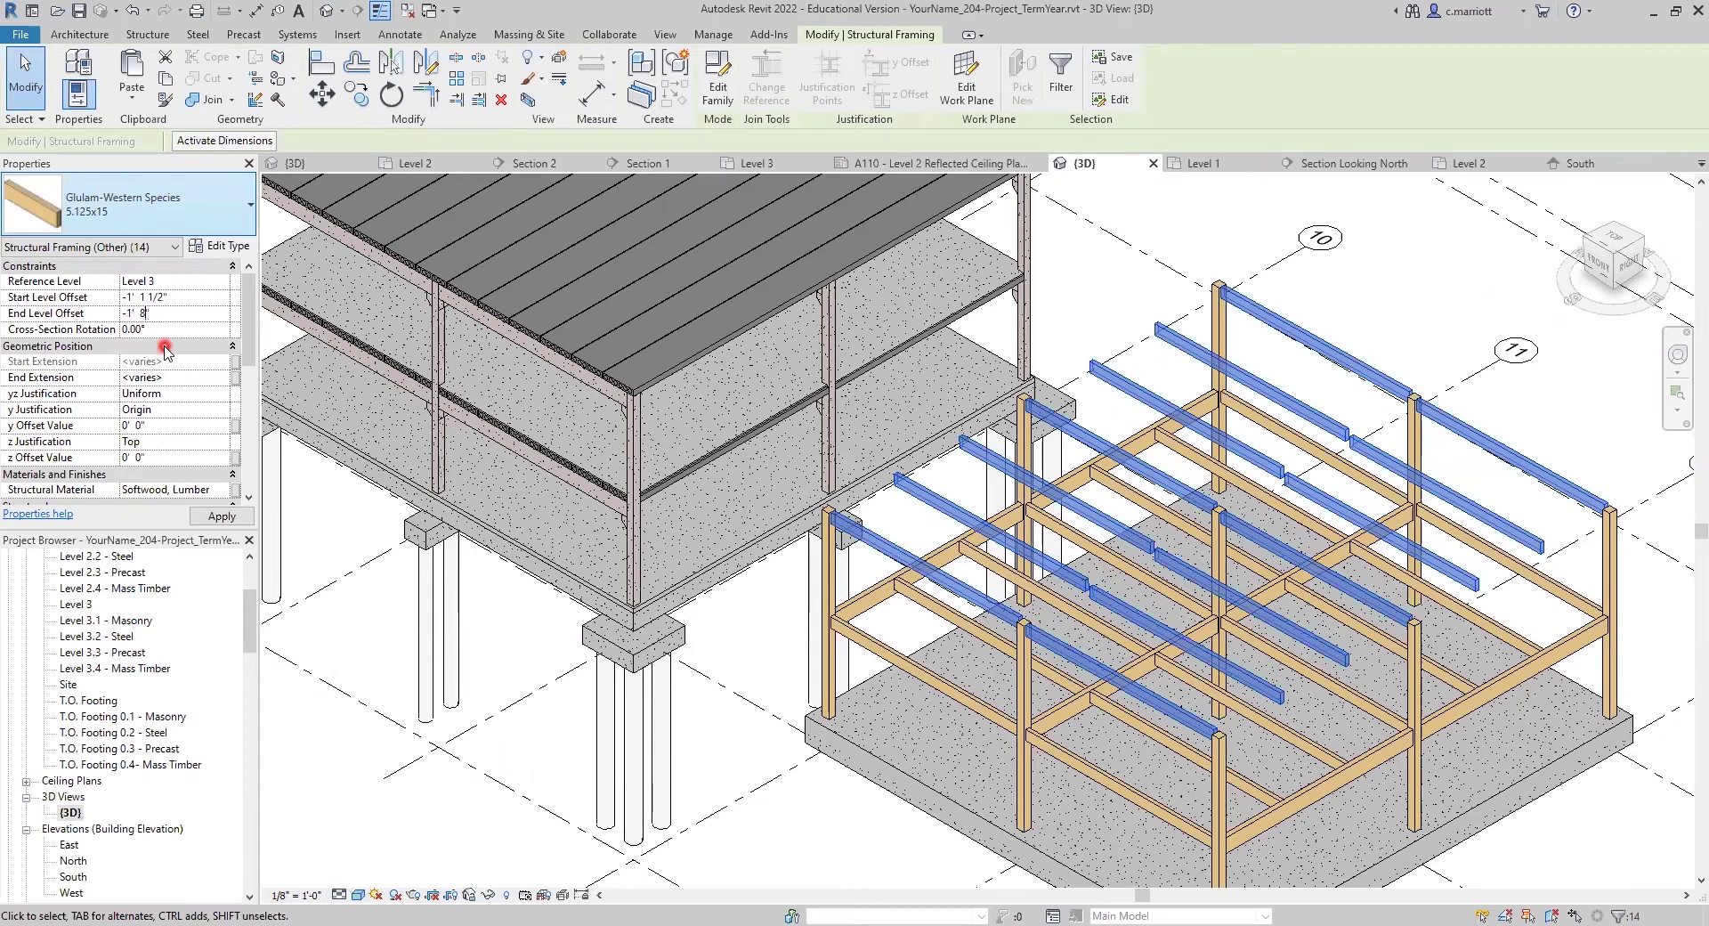
pyautogui.write('1/2')
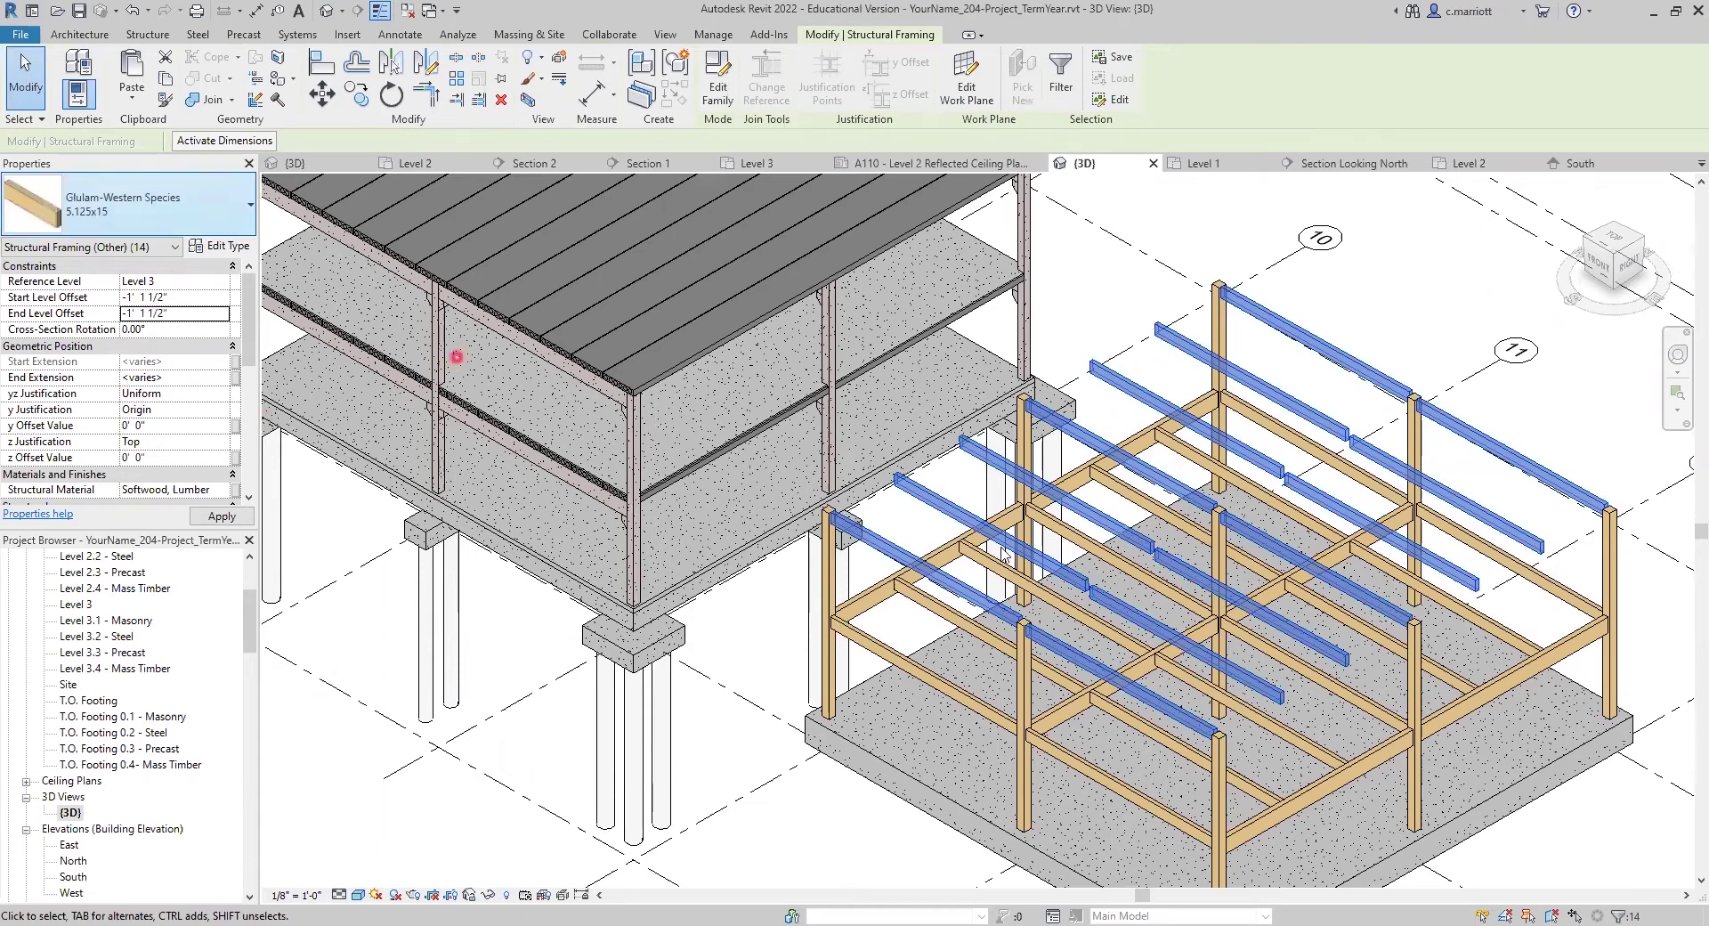
# Set the Start Level Offset of the six Level 3 6.75x21 beams to -1' 1 1/2".
pyautogui.scroll(4, 856, 544)
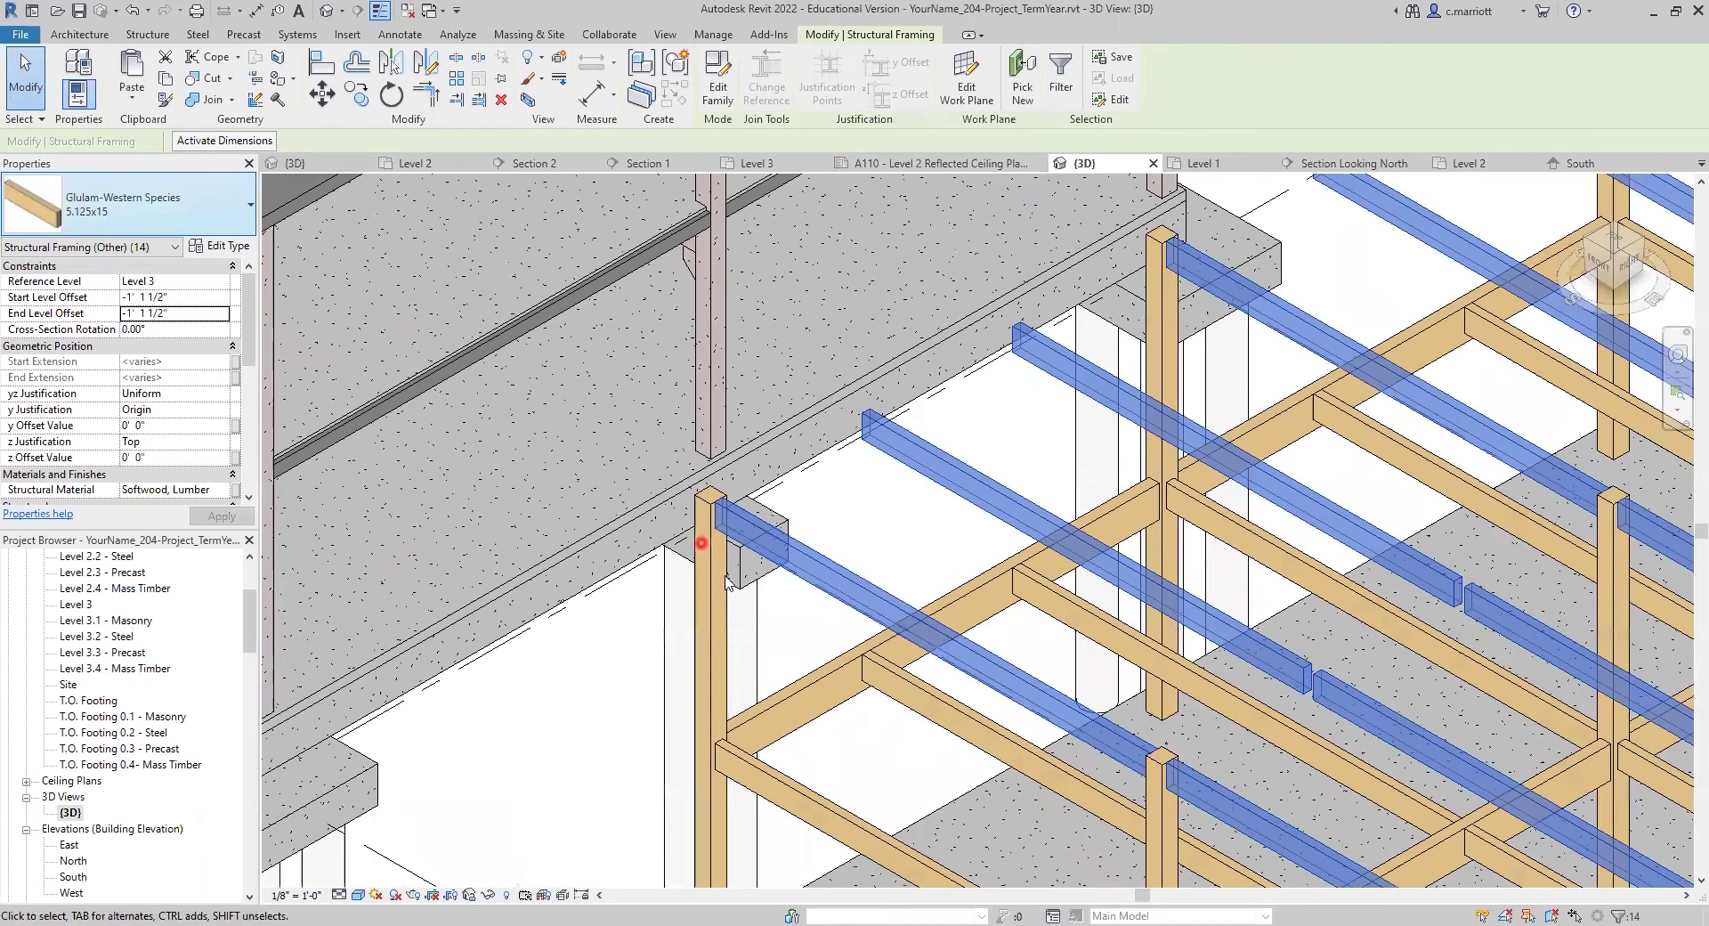
pyautogui.scroll(-3, 721, 578)
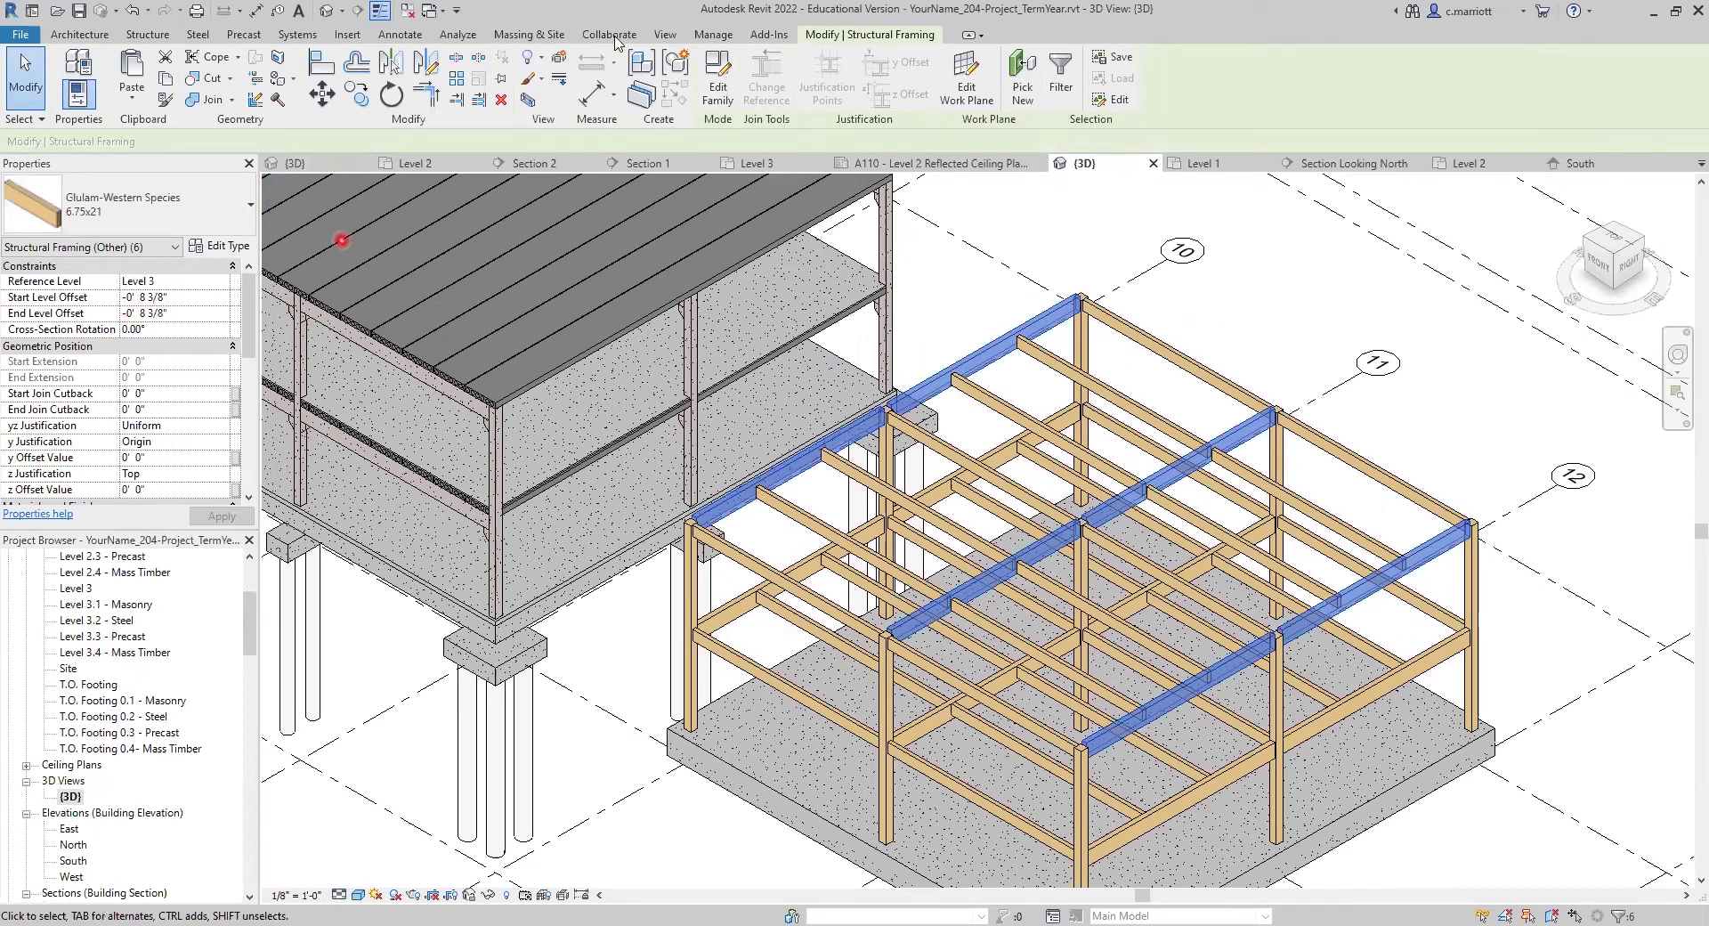
pyautogui.click(132, 300)
pyautogui.click(141, 339)
pyautogui.press('BackSpace')
pyautogui.write('1')
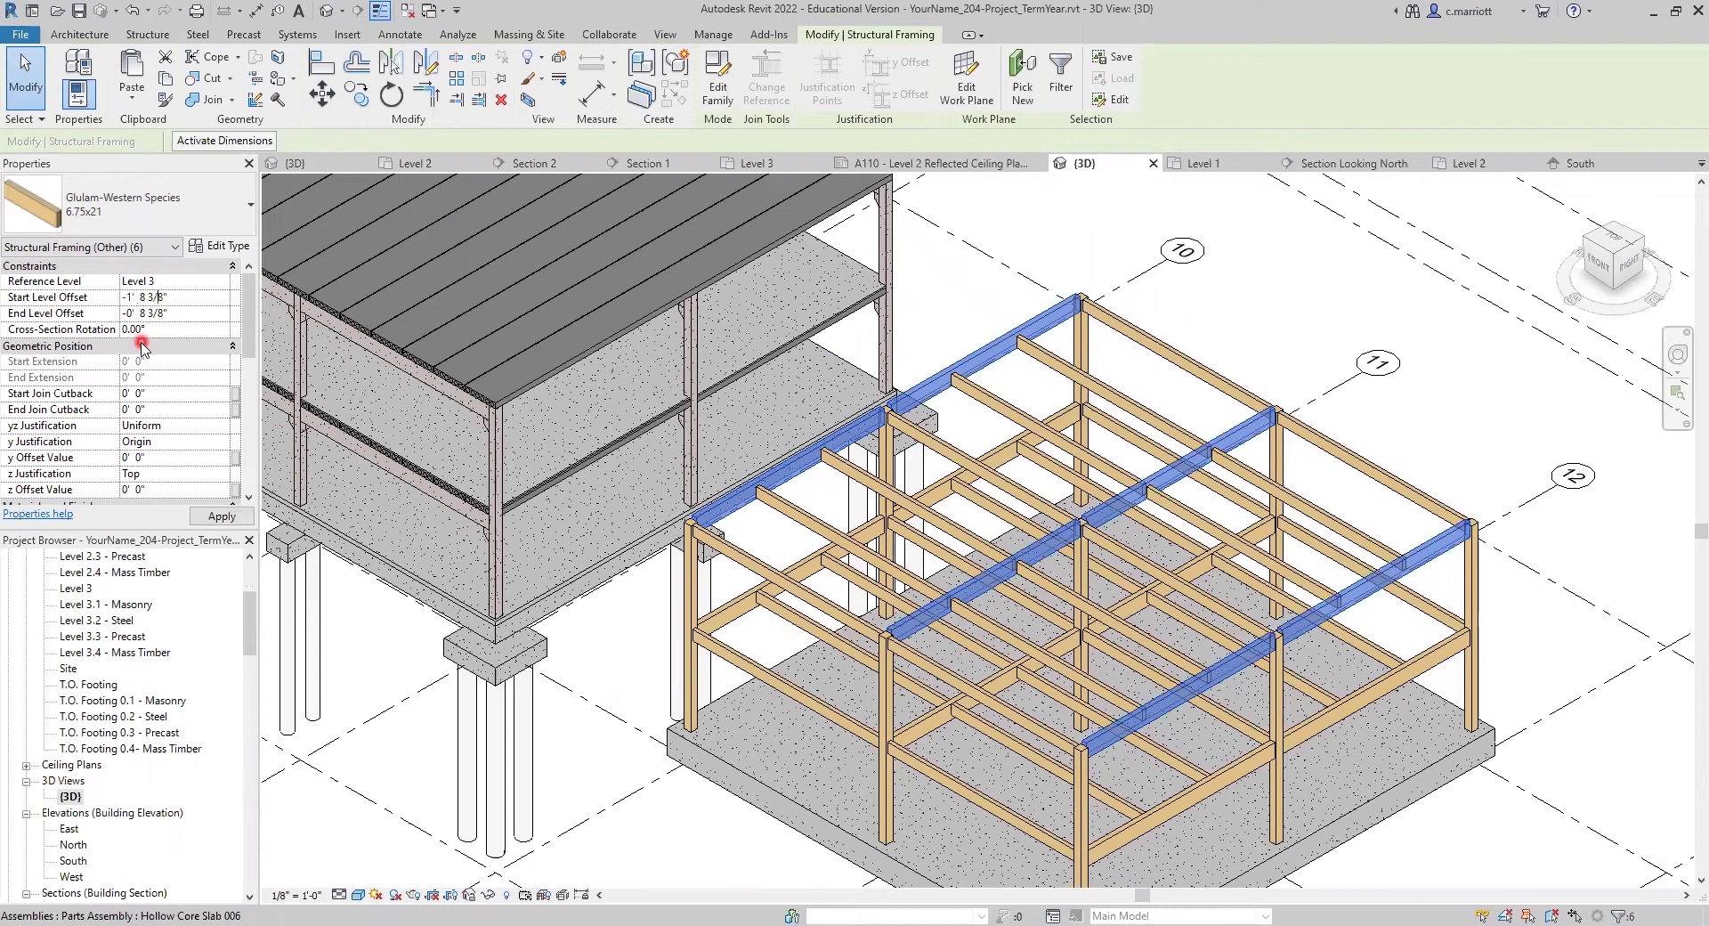
pyautogui.write('1.5')
pyautogui.press('Return')
# Set the End Level Offset of the six Level 3 6.75x21 beams to -1' 1 1/2" and apply it.
pyautogui.click(138, 309)
pyautogui.press('BackSpace')
pyautogui.write('1')
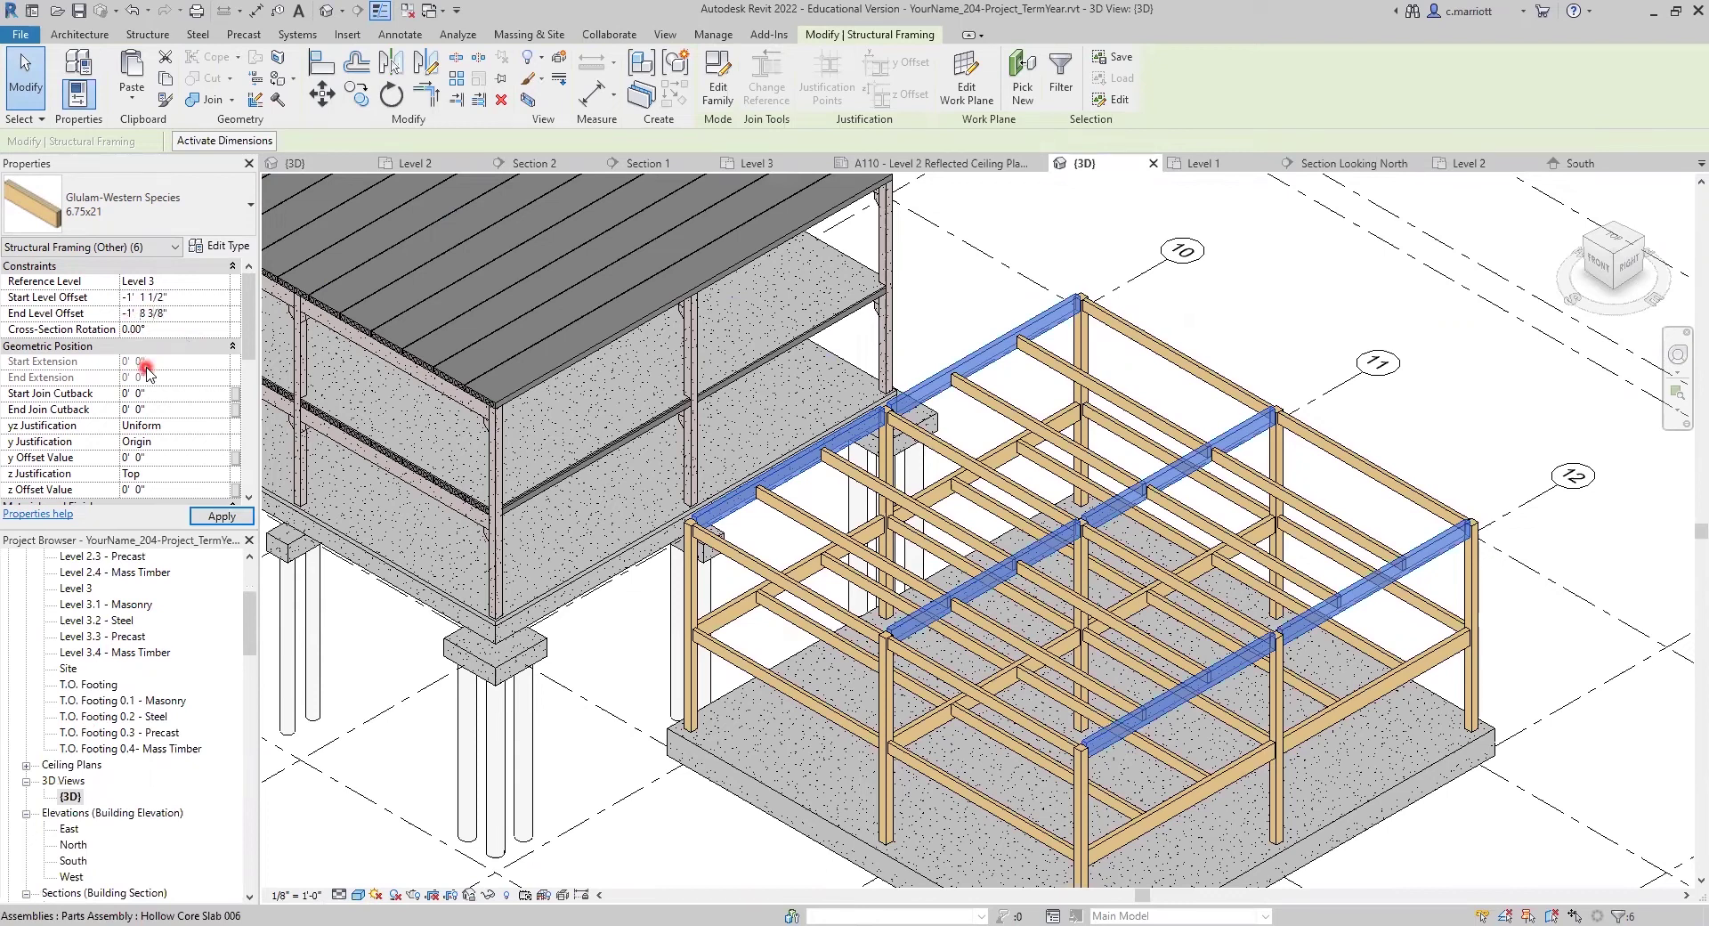
pyautogui.write('.5')
pyautogui.press('Return')
pyautogui.click(221, 516)
# Open the Section Looking North view and examine the beam heights relative to Level 2 and Level 3 at the columns.
pyautogui.scroll(-2, 94, 794)
pyautogui.doubleClick(91, 798)
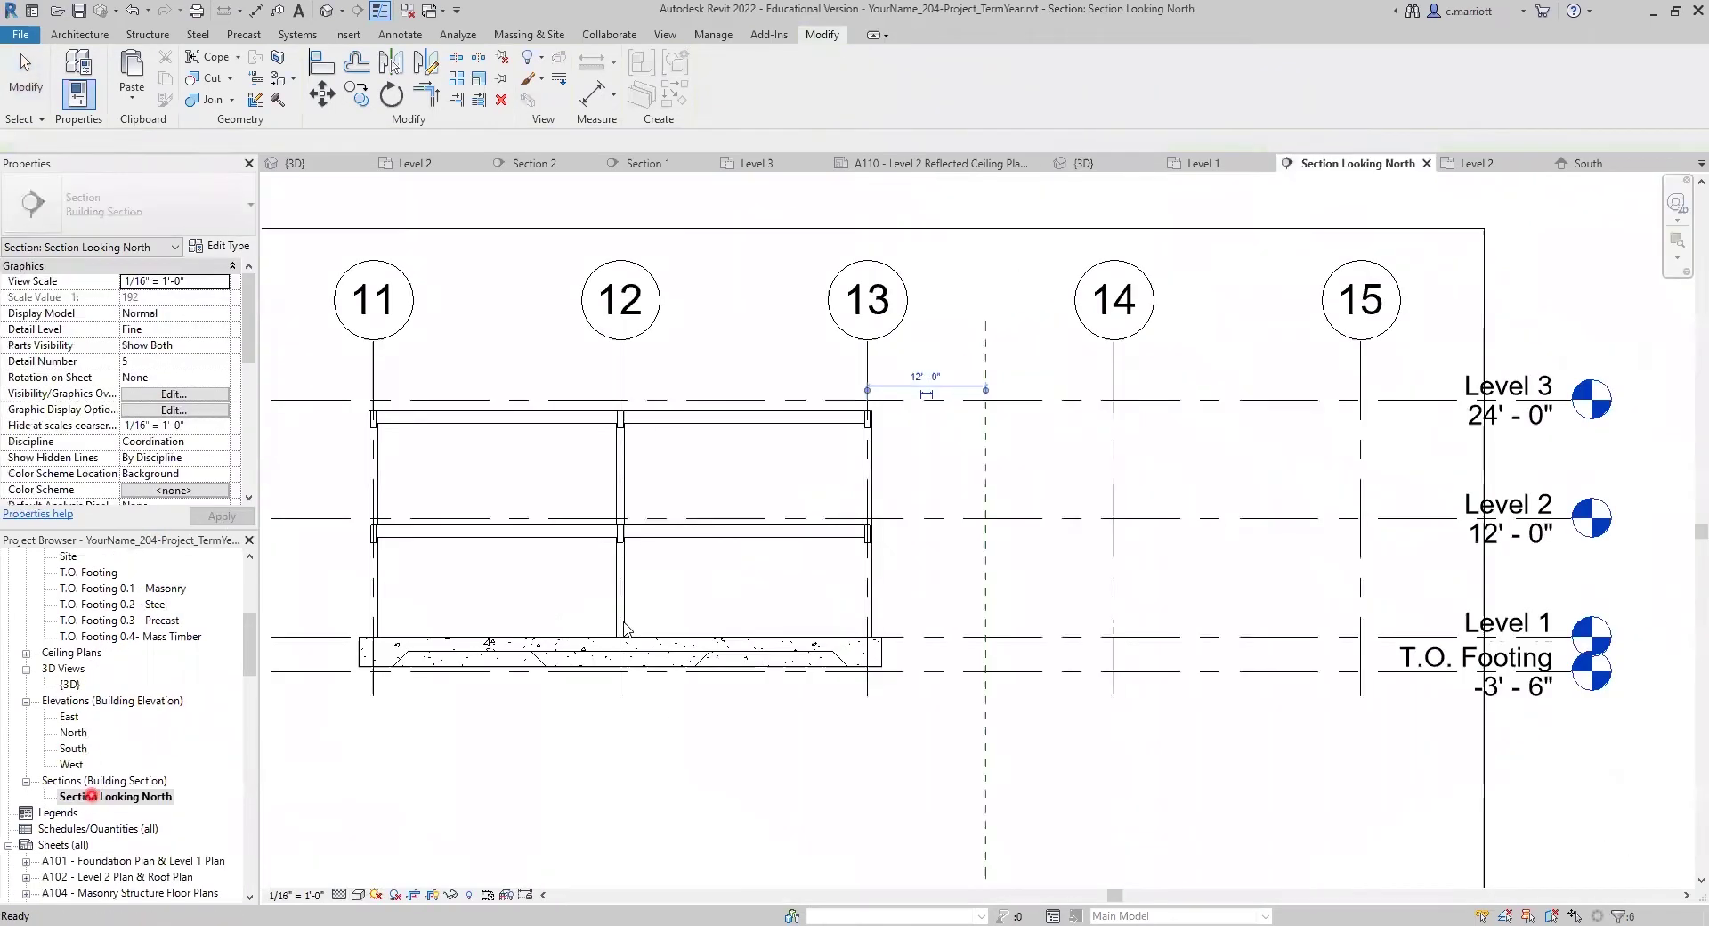
pyautogui.scroll(3, 902, 392)
pyautogui.click(991, 464)
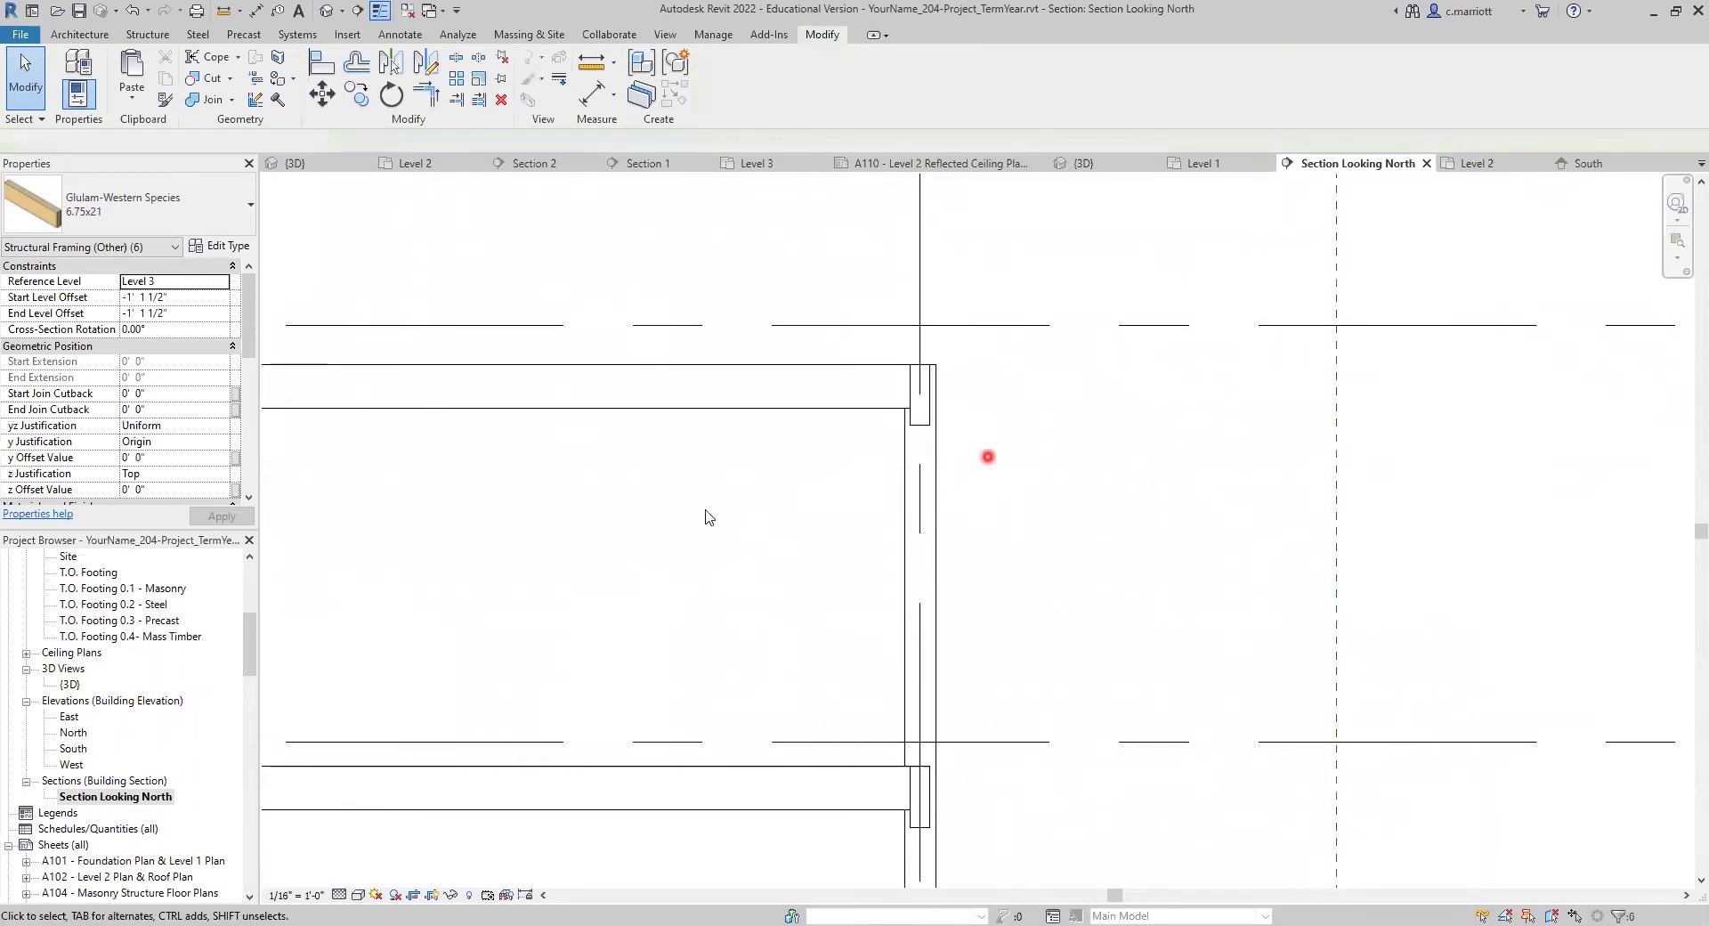
pyautogui.scroll(-4, 698, 545)
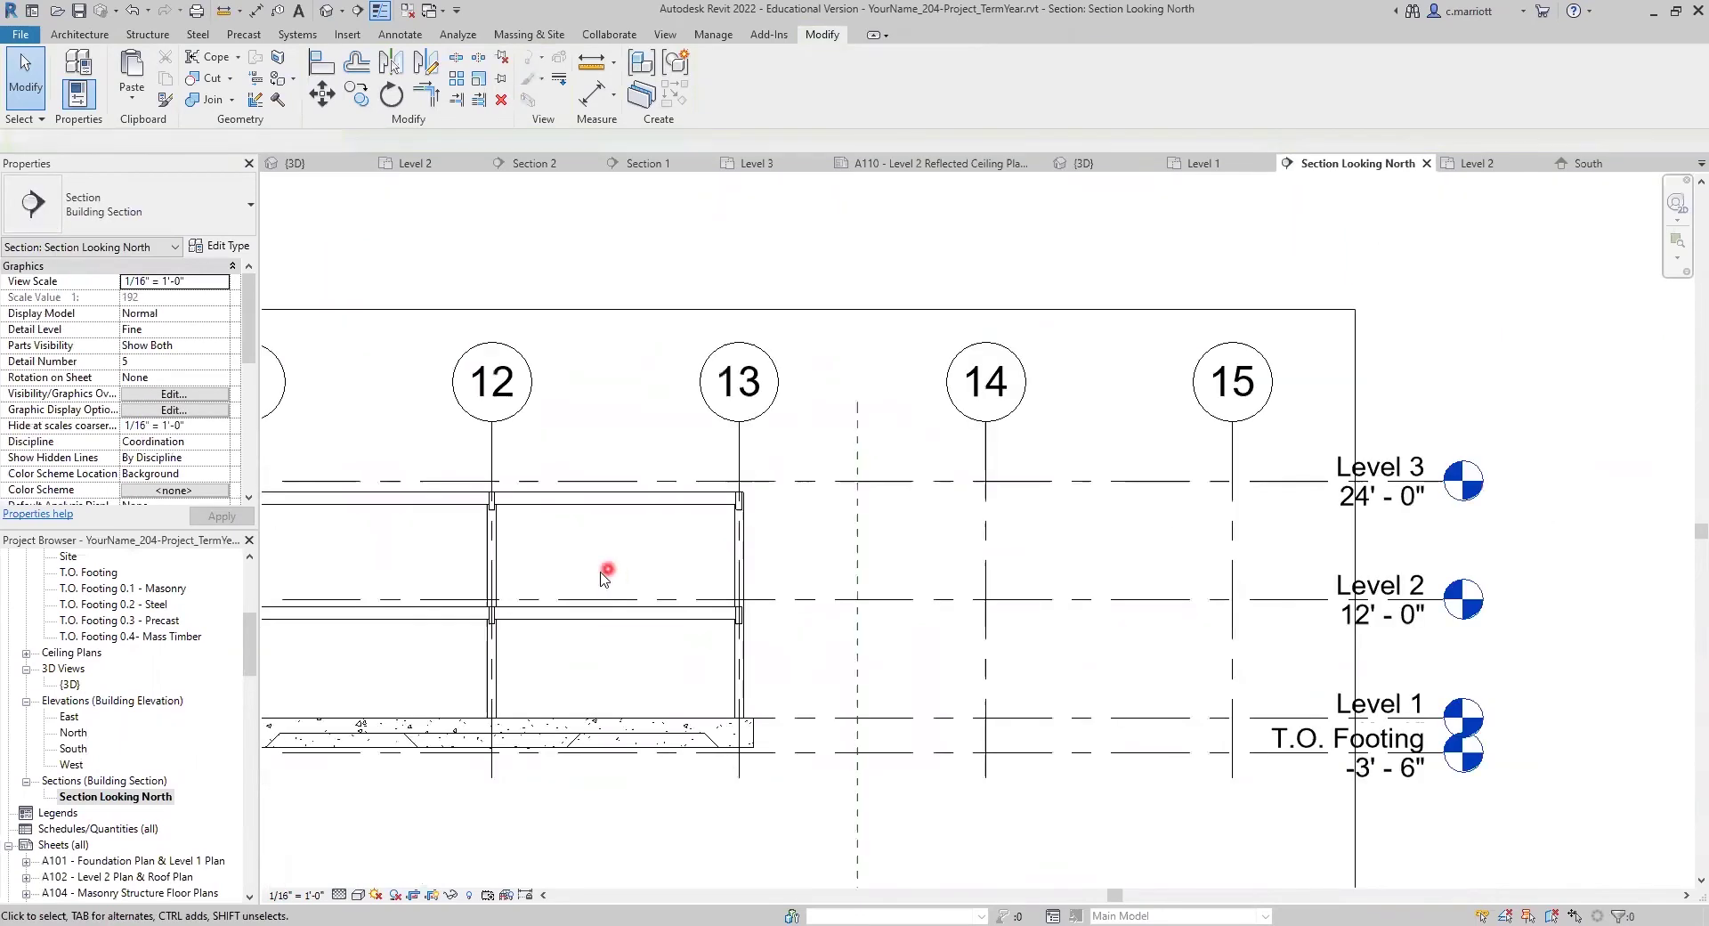
pyautogui.moveTo(611, 583); pyautogui.dragTo(760, 577, button='middle')
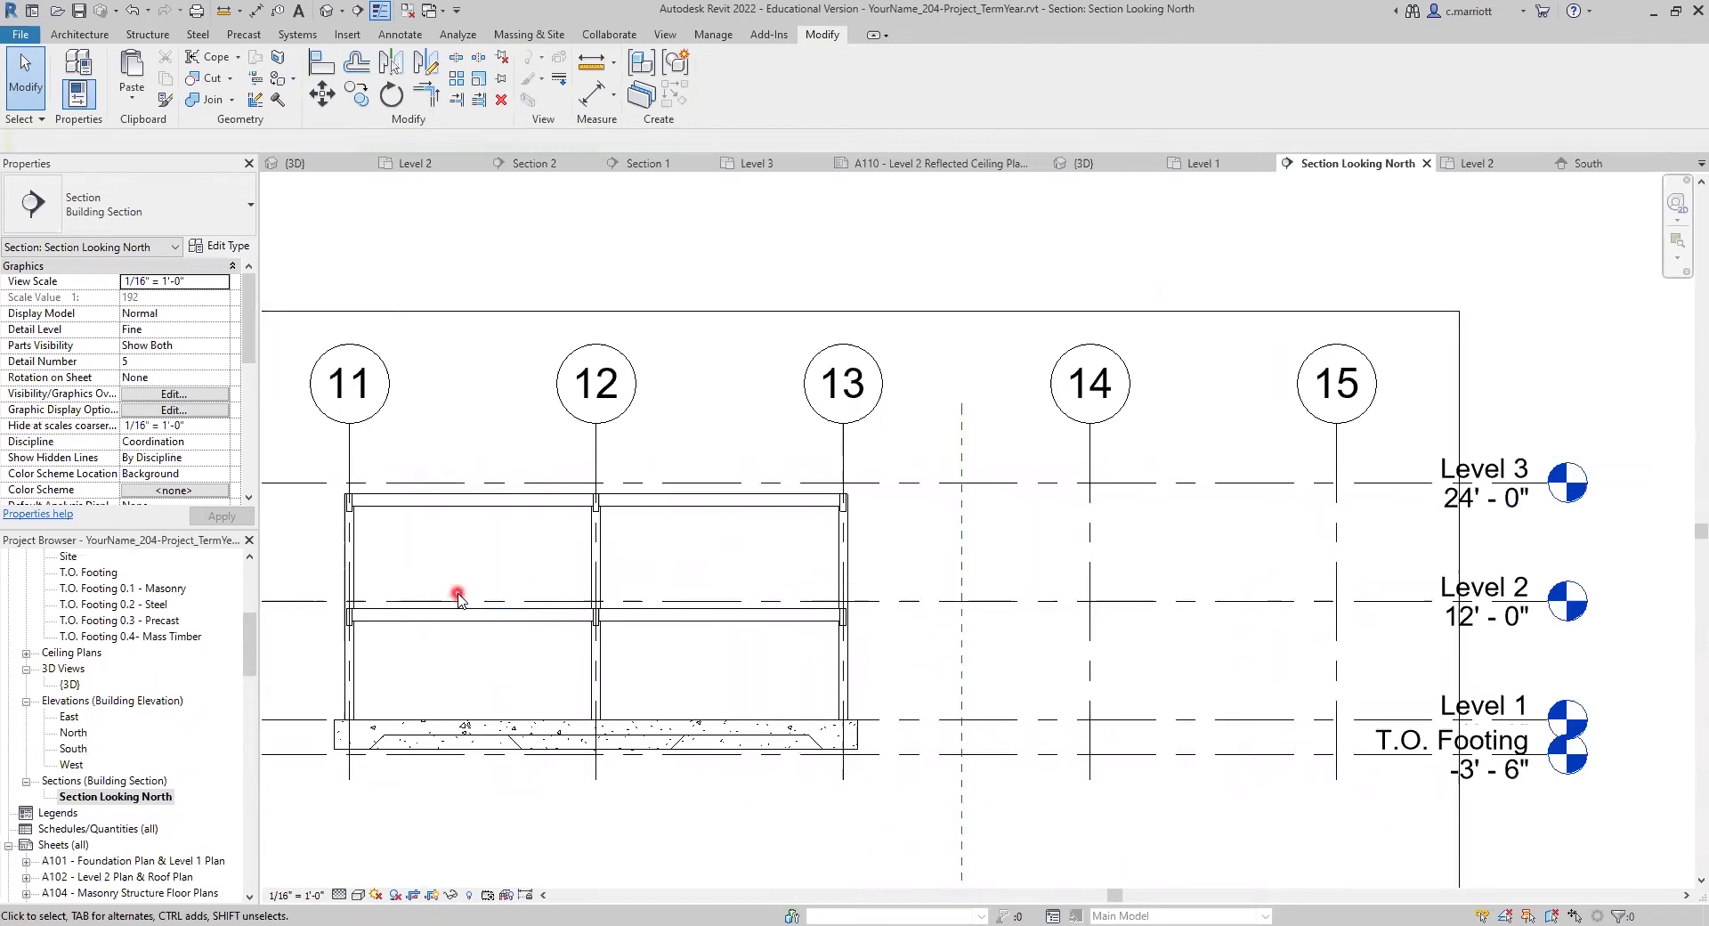
pyautogui.scroll(6, 465, 607)
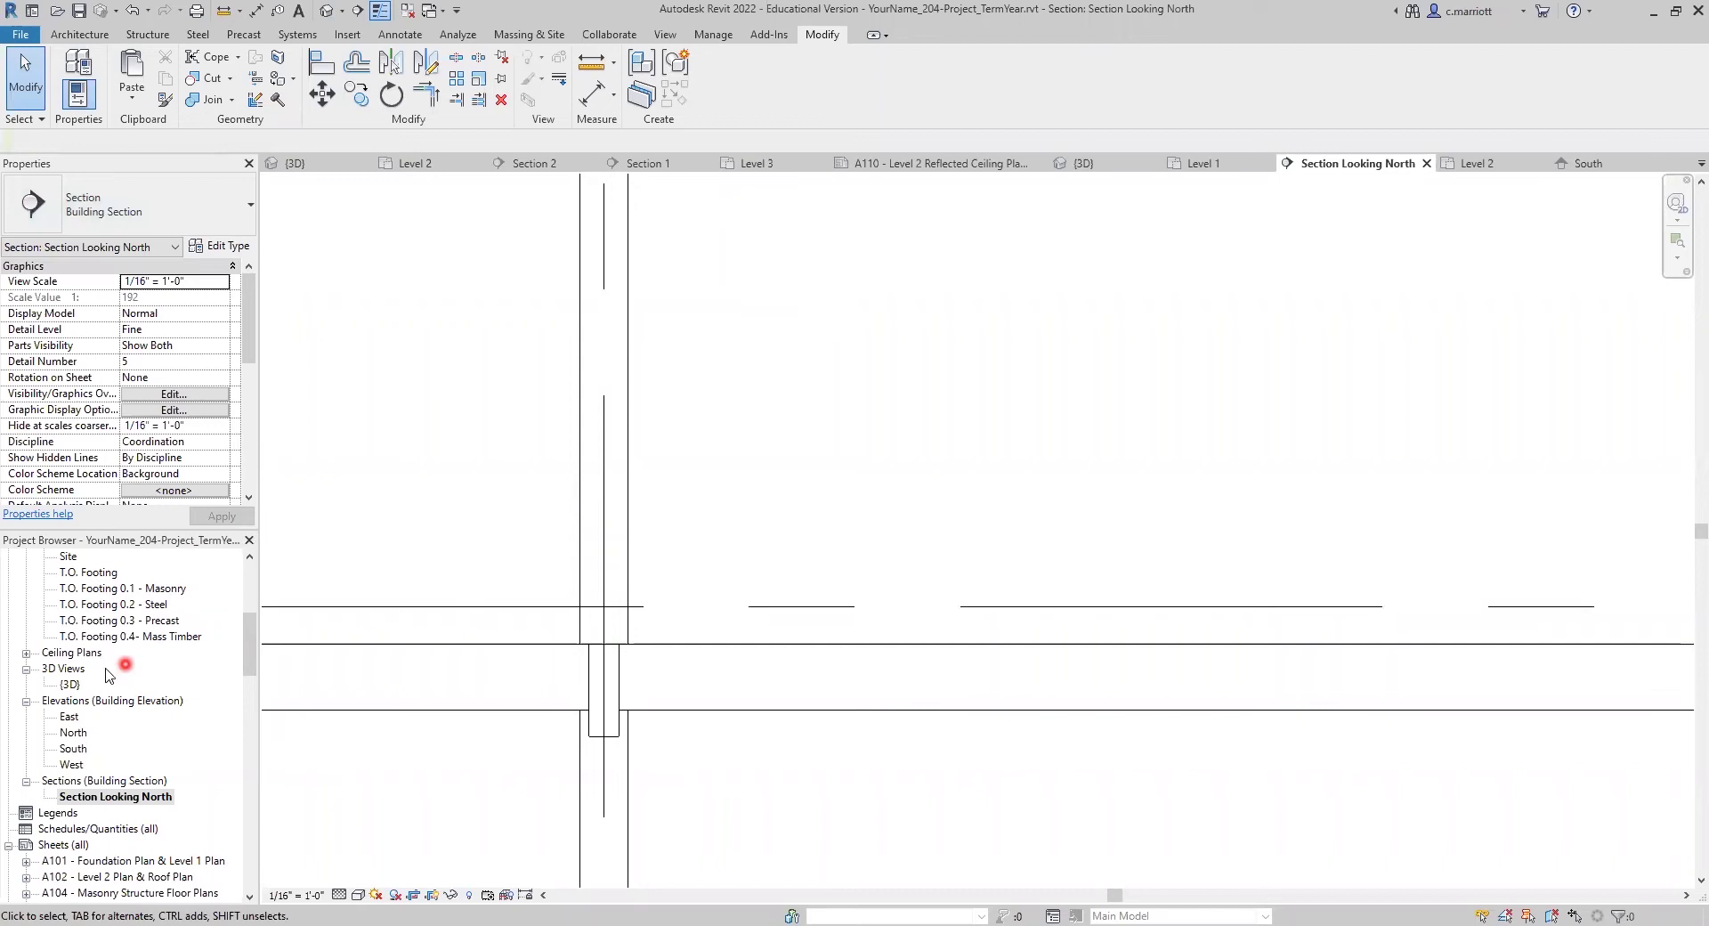
# In the Level 2 floor plan, start a structural floor using the Generic - 12" type.
pyautogui.scroll(6, 107, 686)
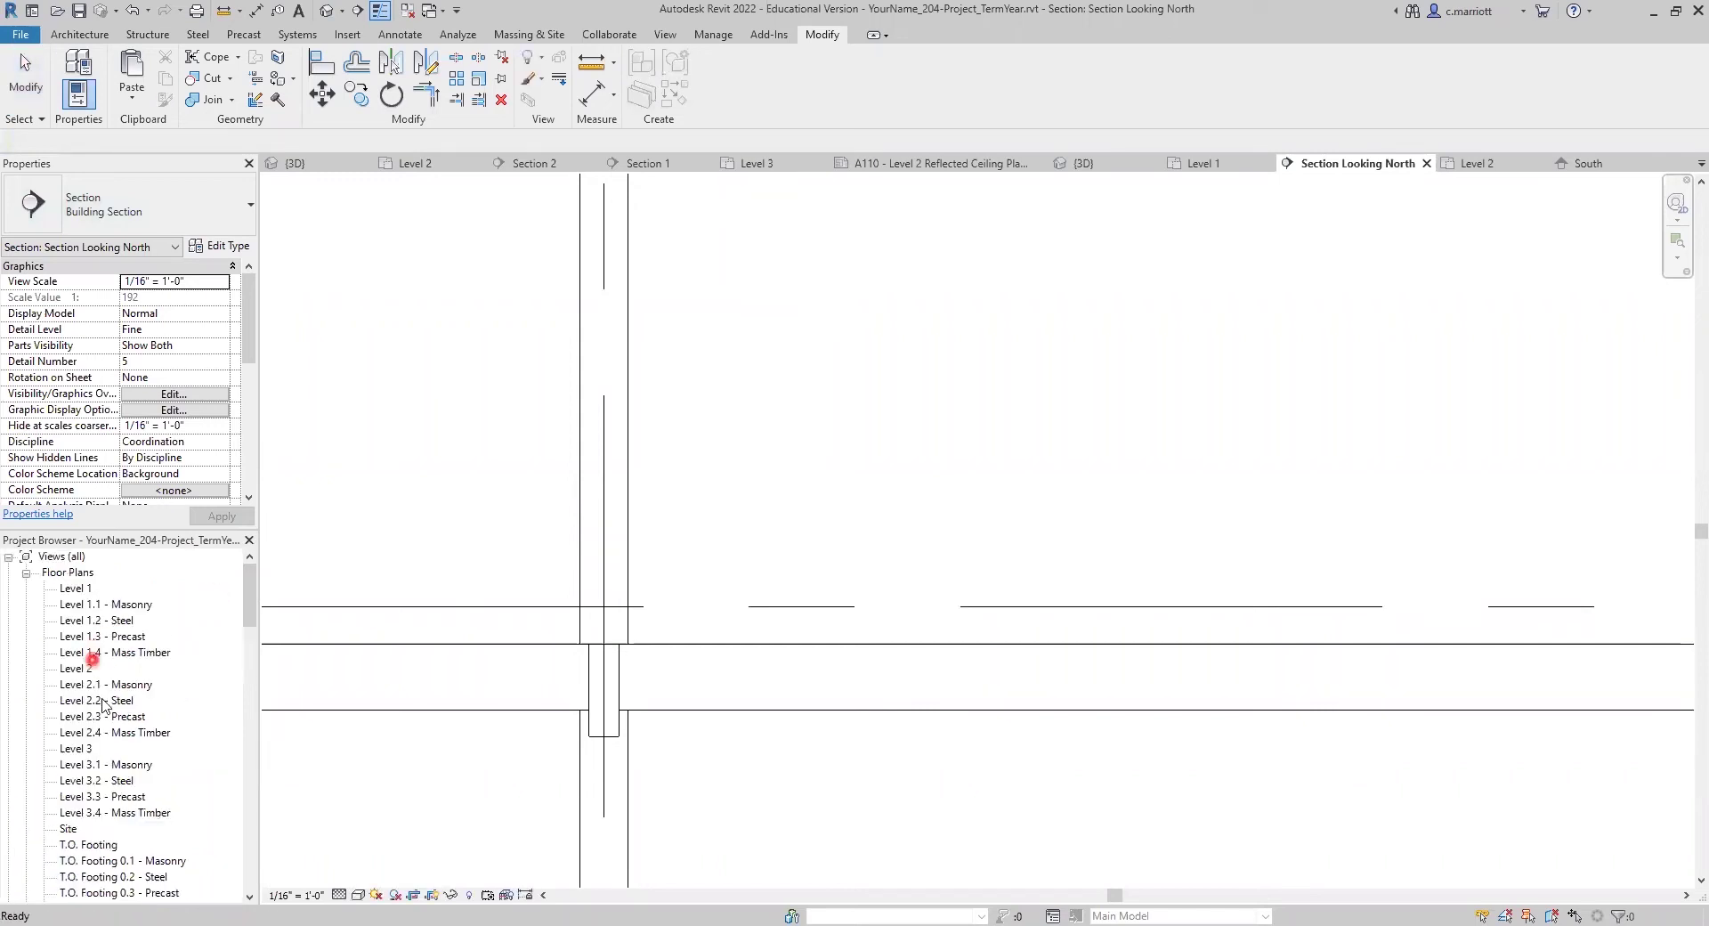
pyautogui.doubleClick(76, 668)
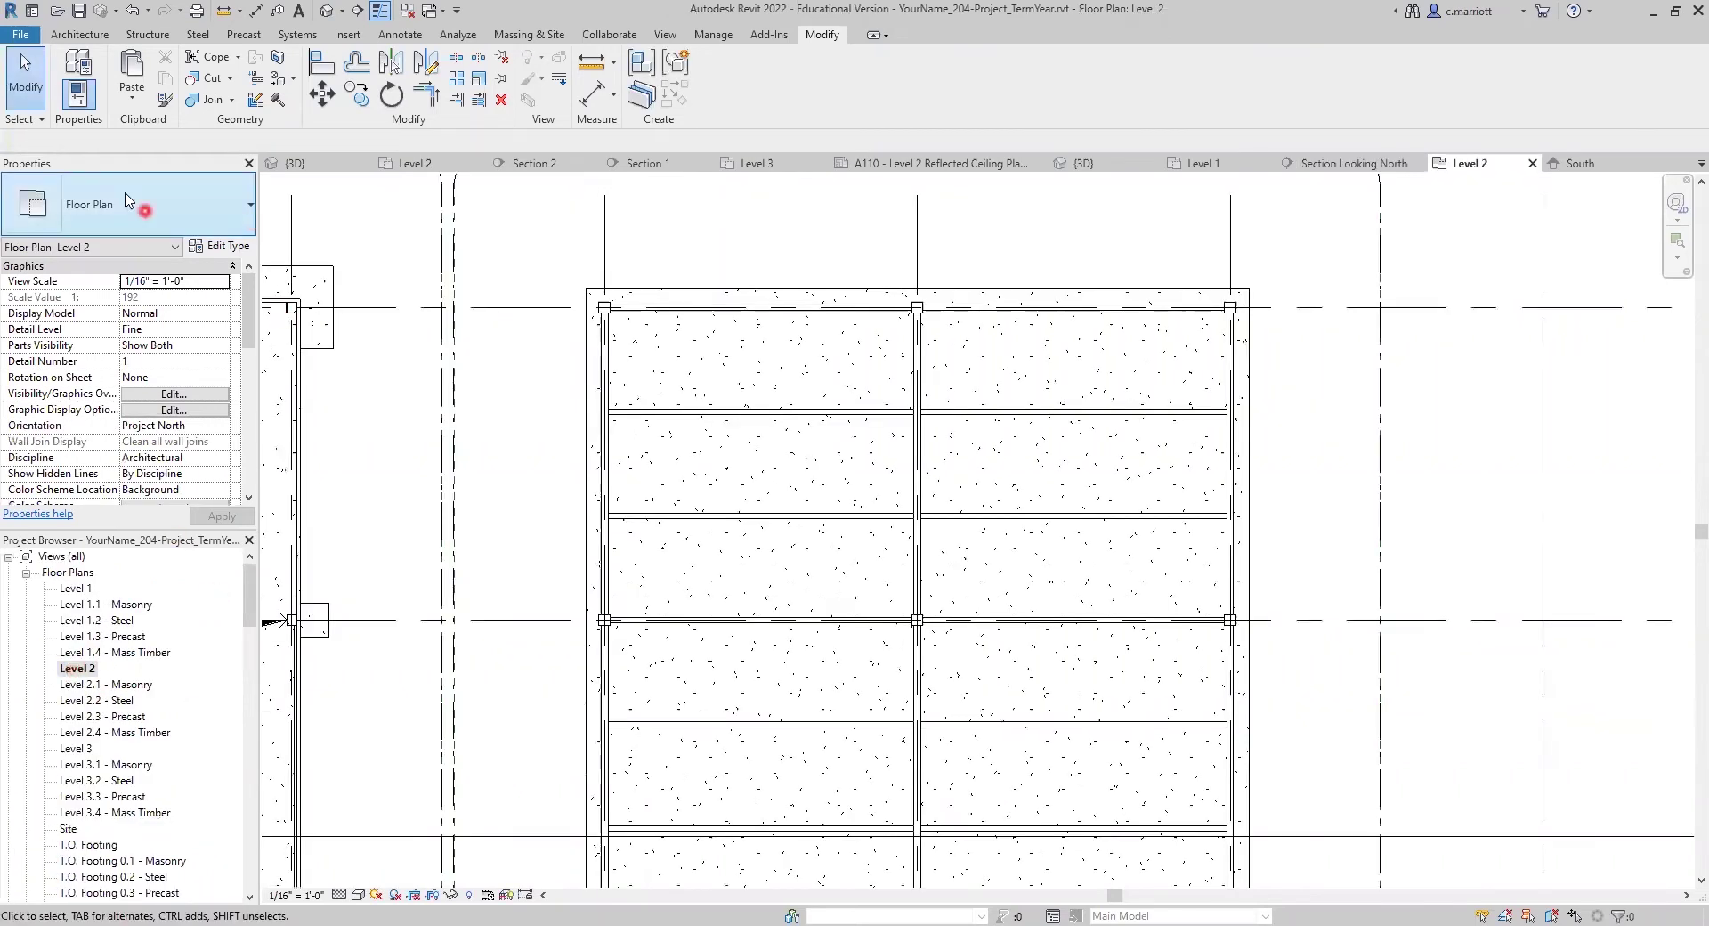
pyautogui.click(147, 34)
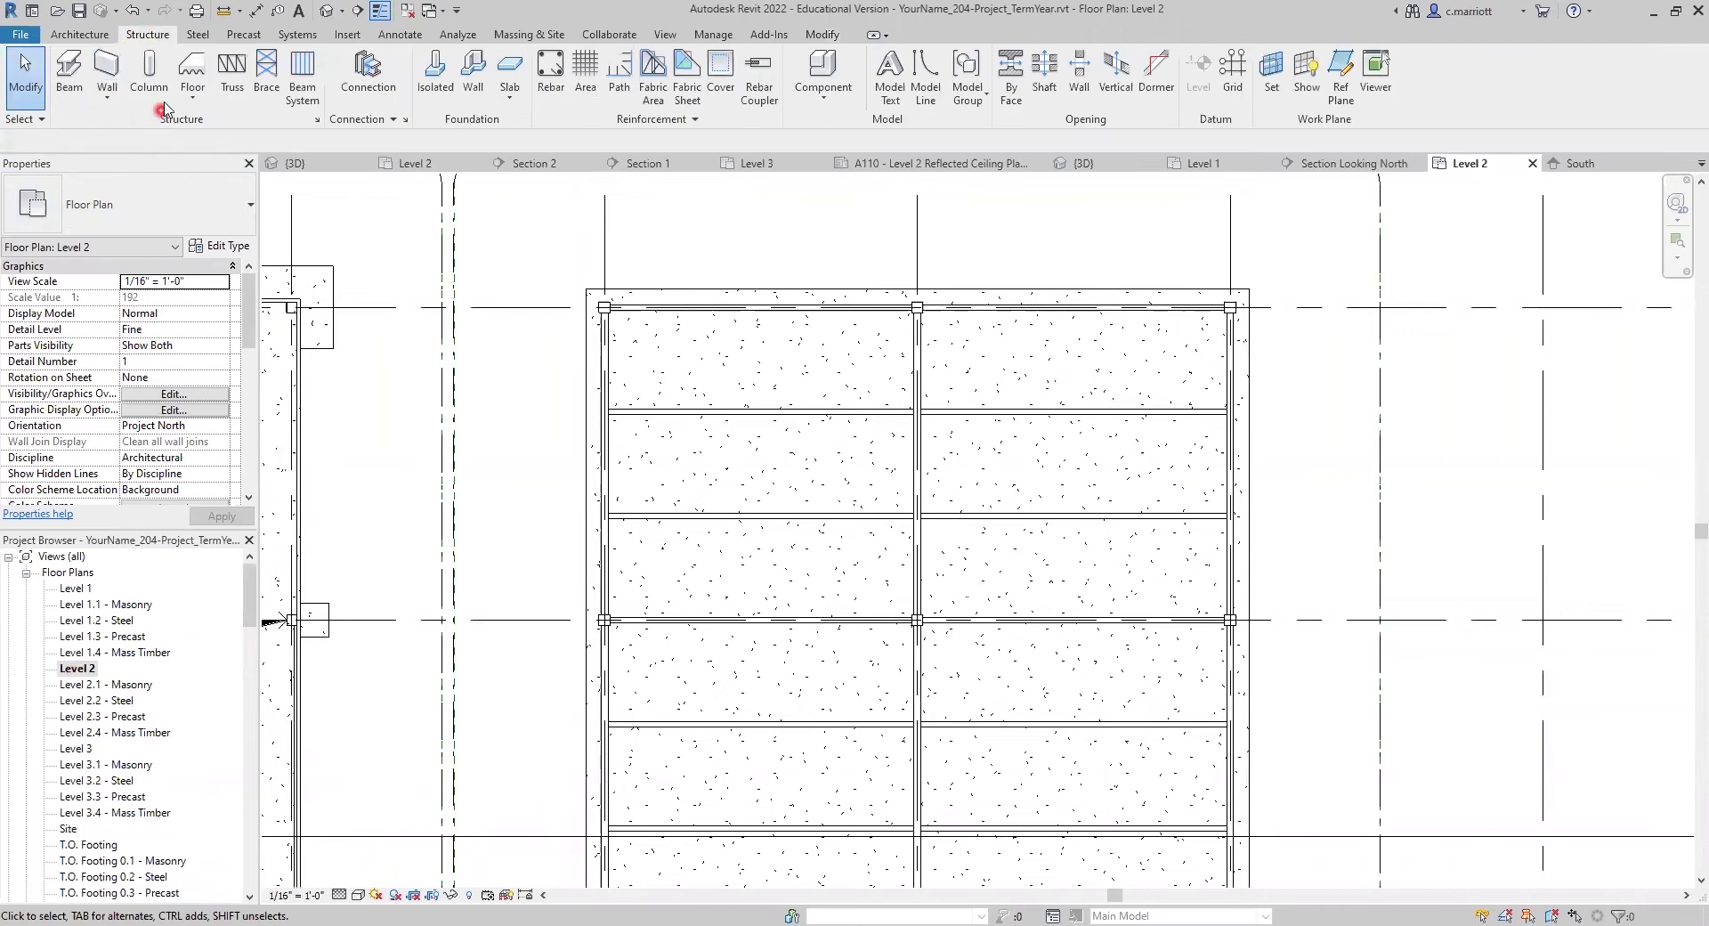
pyautogui.click(192, 93)
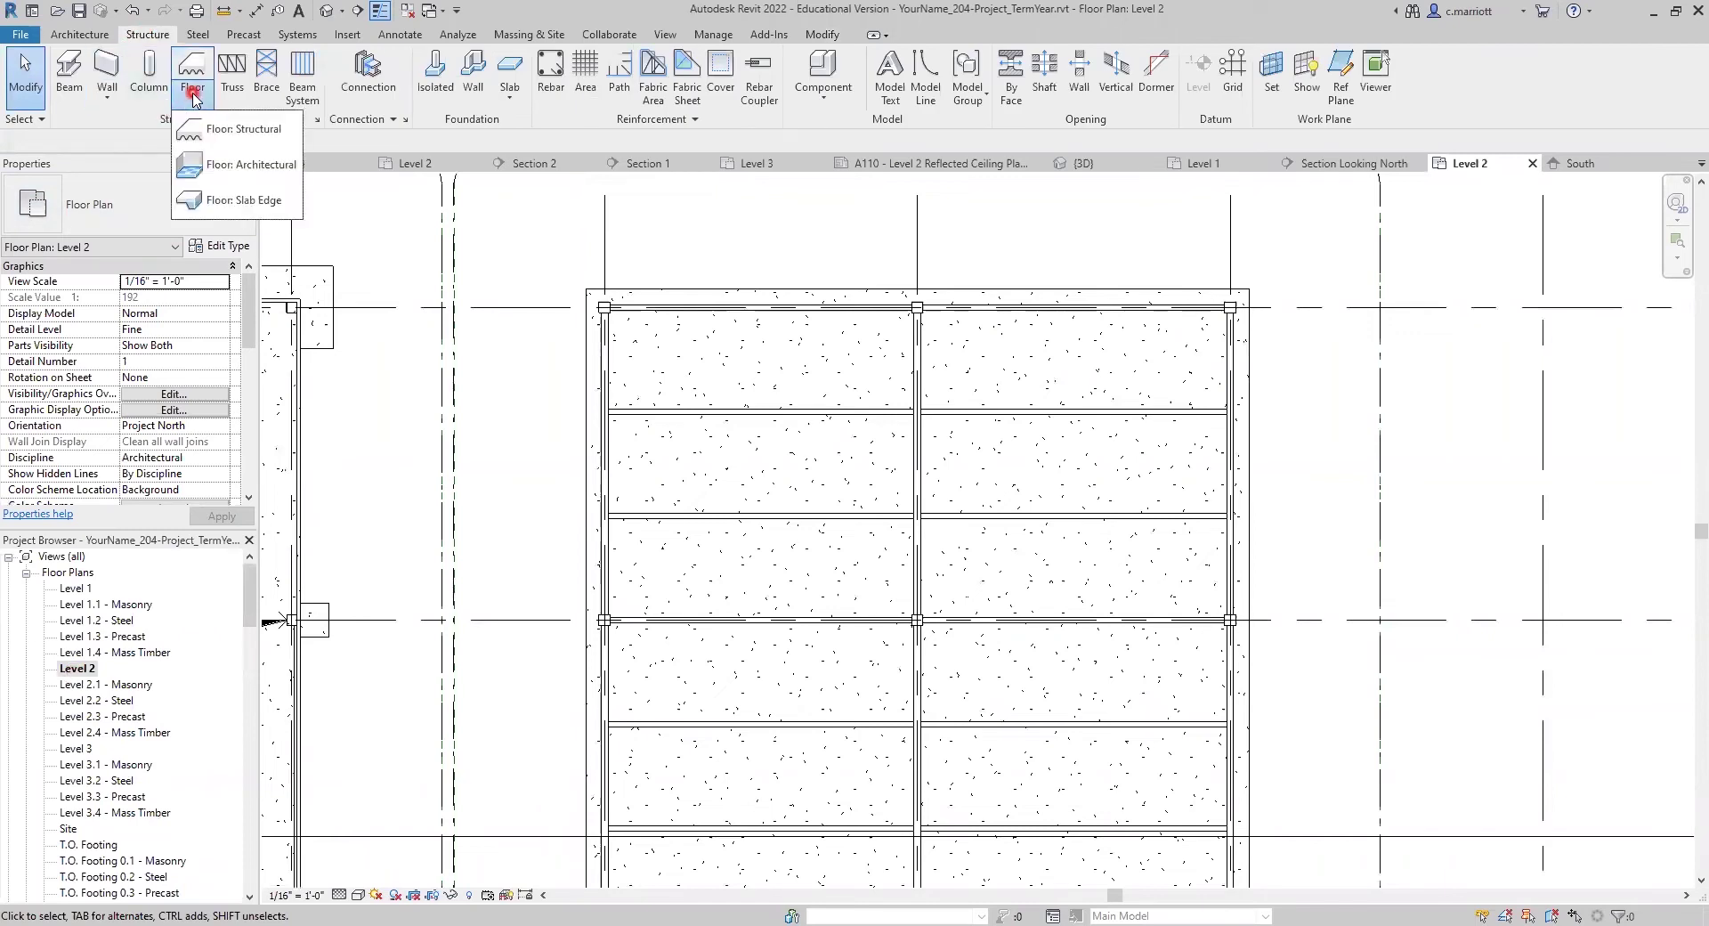
pyautogui.click(226, 131)
pyautogui.click(228, 247)
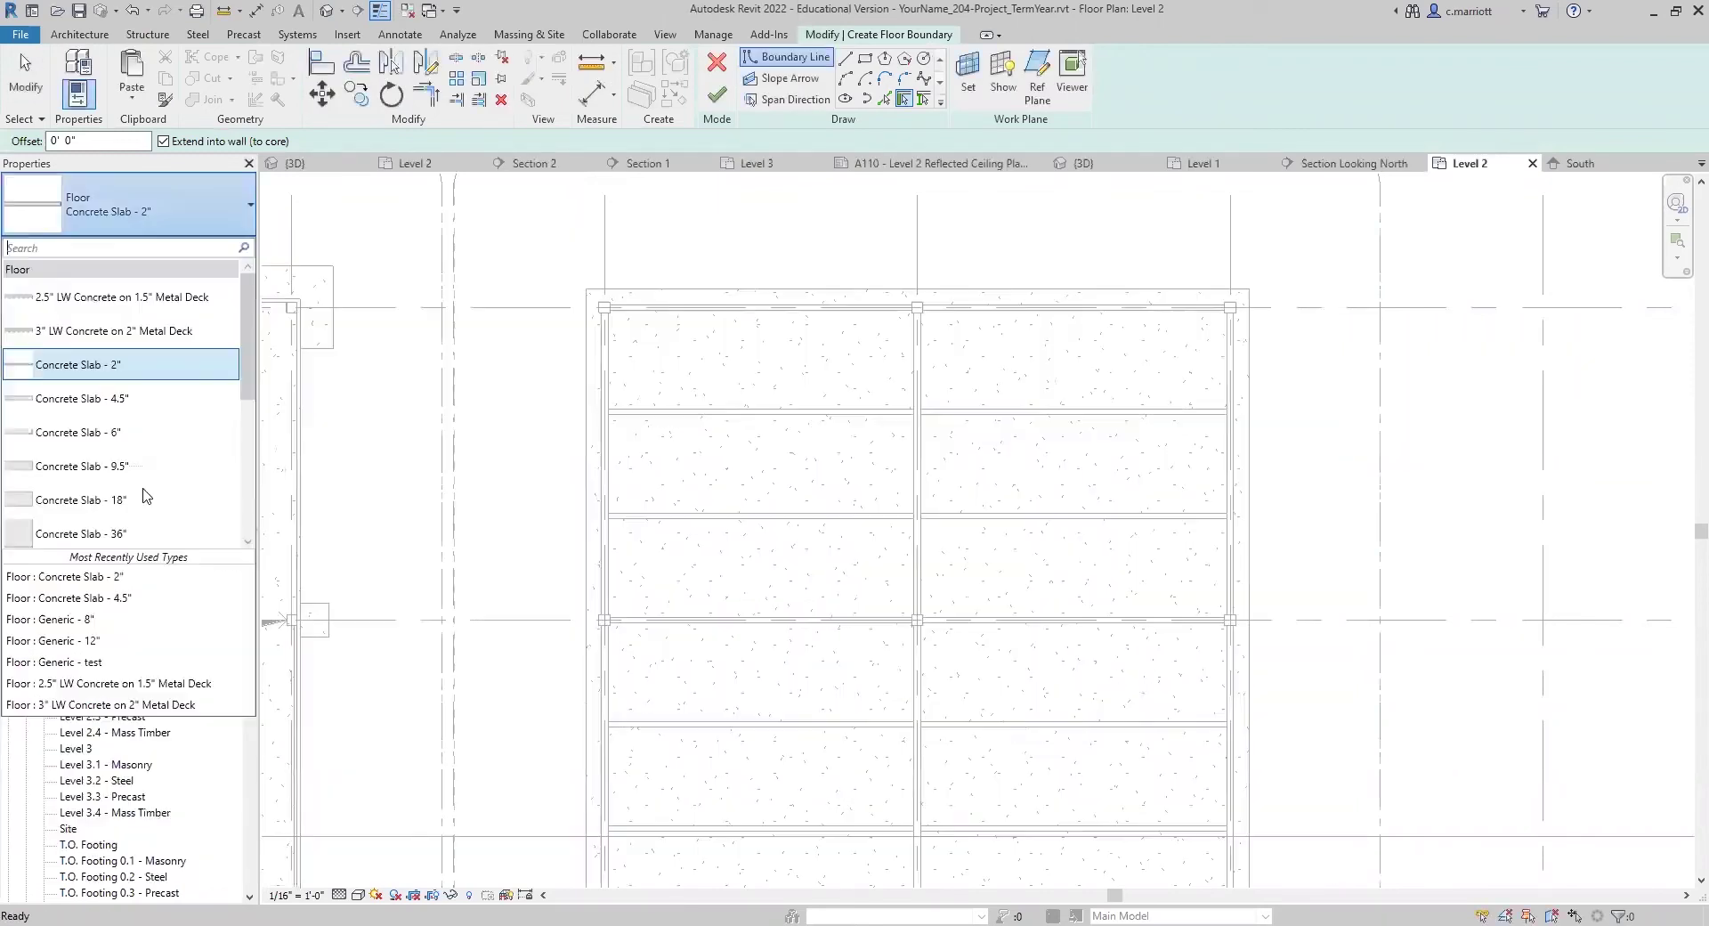
pyautogui.scroll(-3, 147, 496)
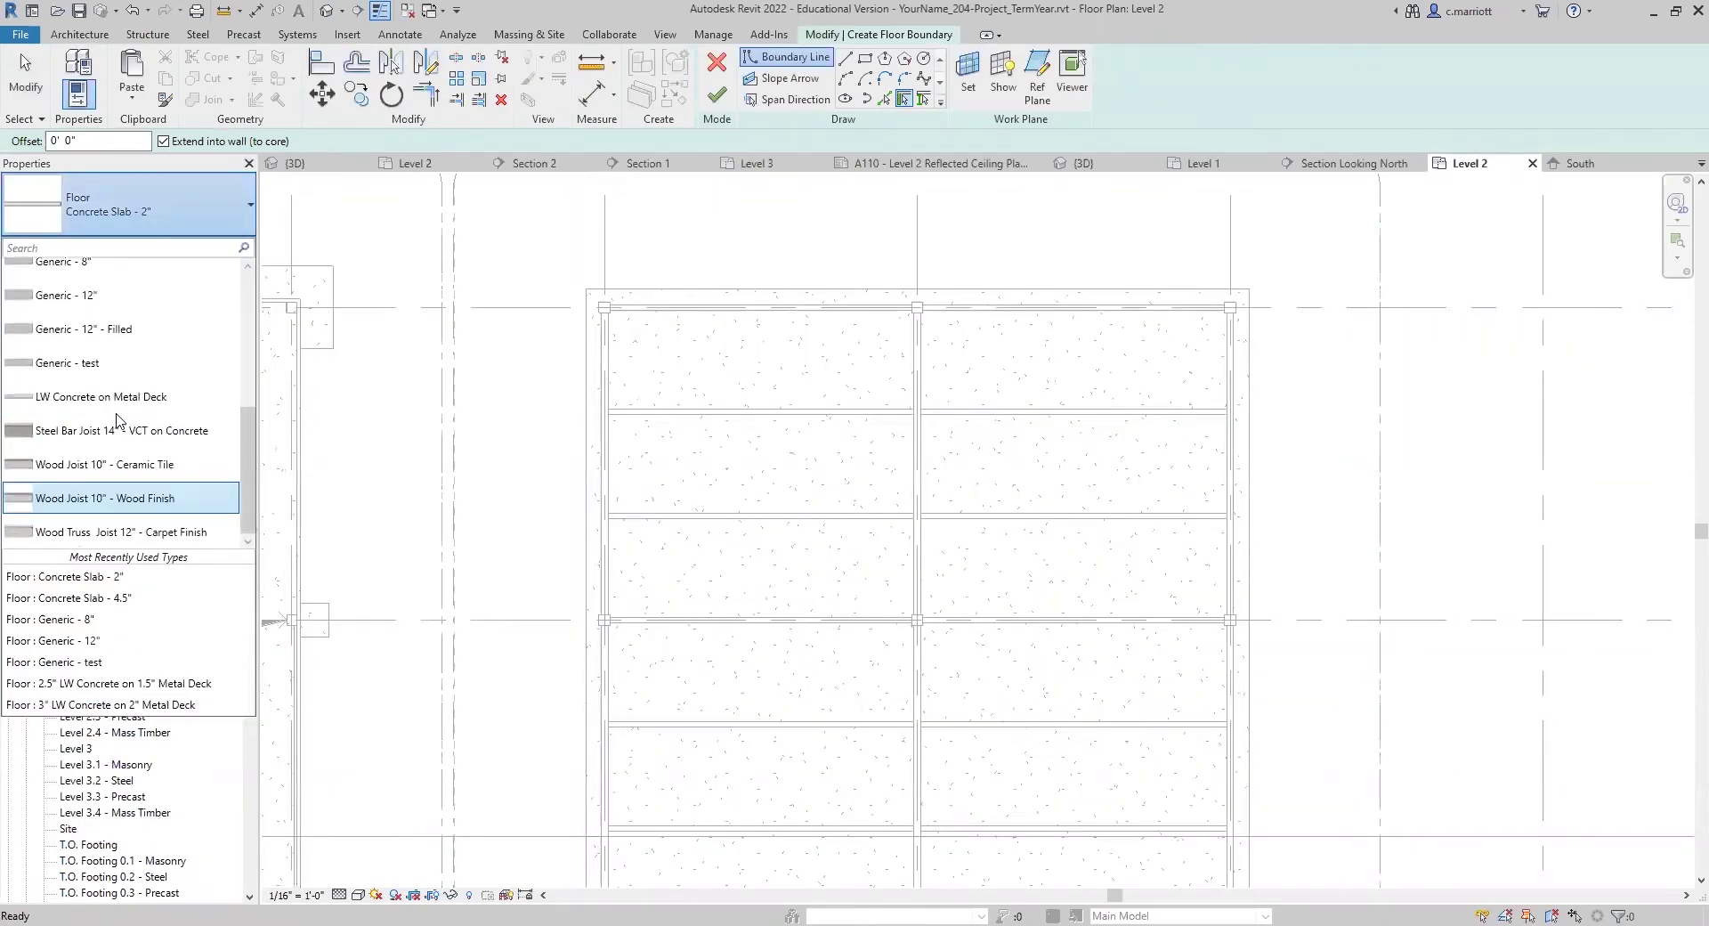
pyautogui.click(80, 296)
# Duplicate the Generic - 12" floor type under the name "5-layer CLT and Topping Slab".
pyautogui.click(222, 248)
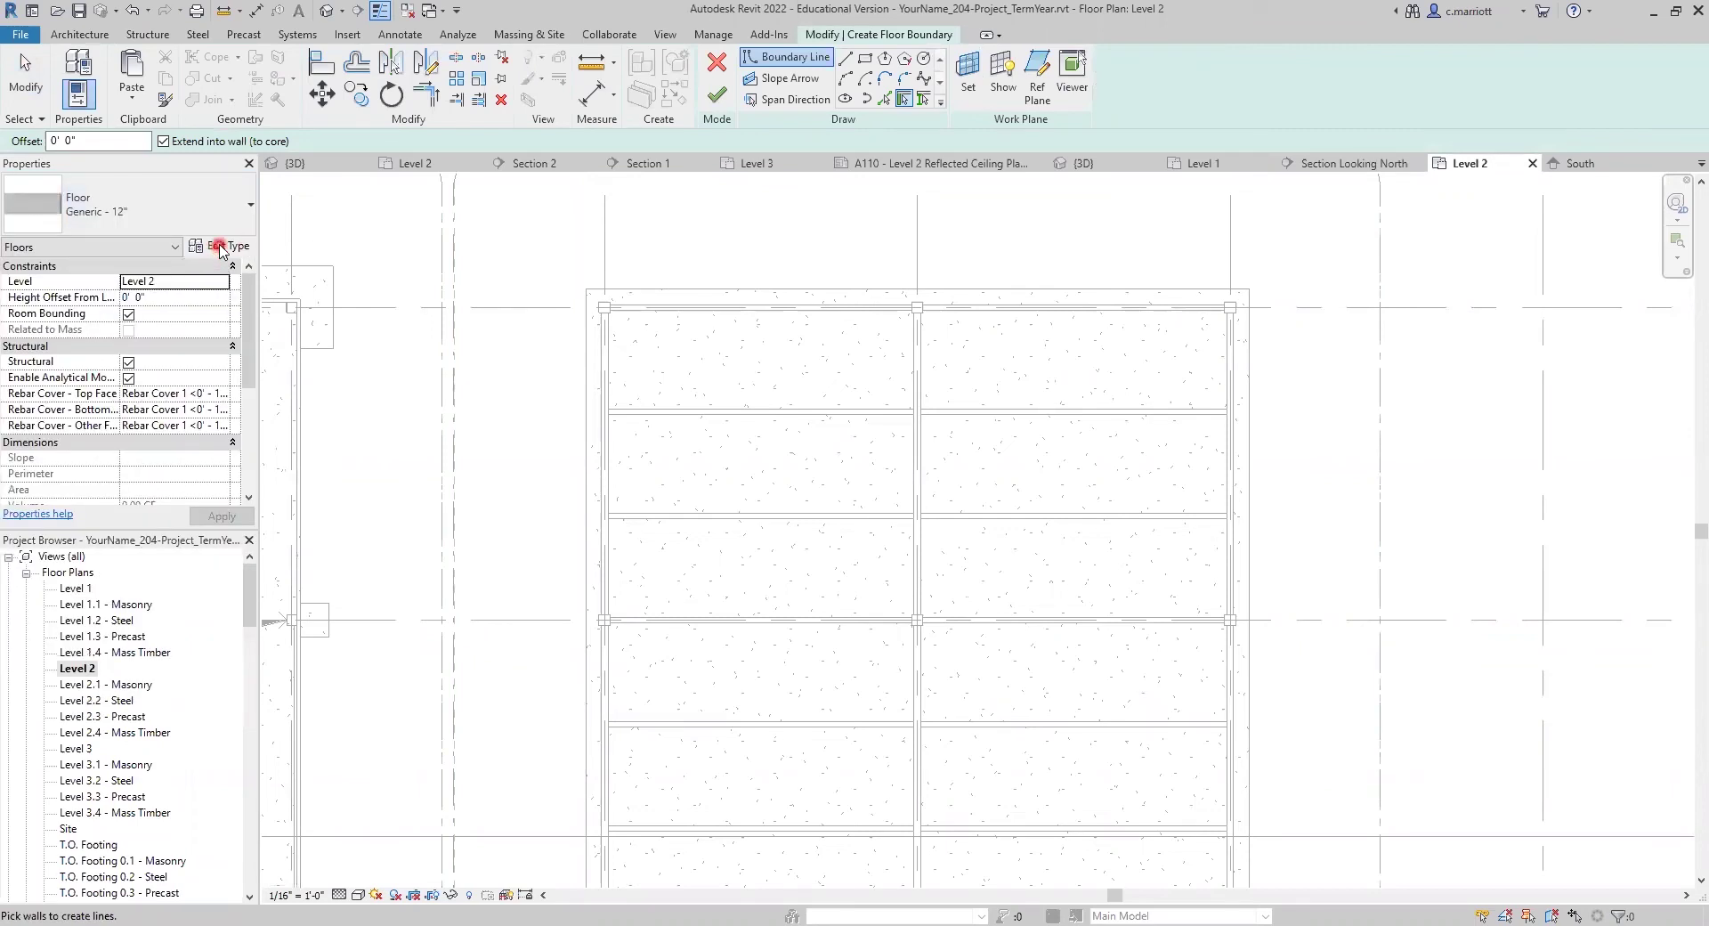
pyautogui.click(1284, 292)
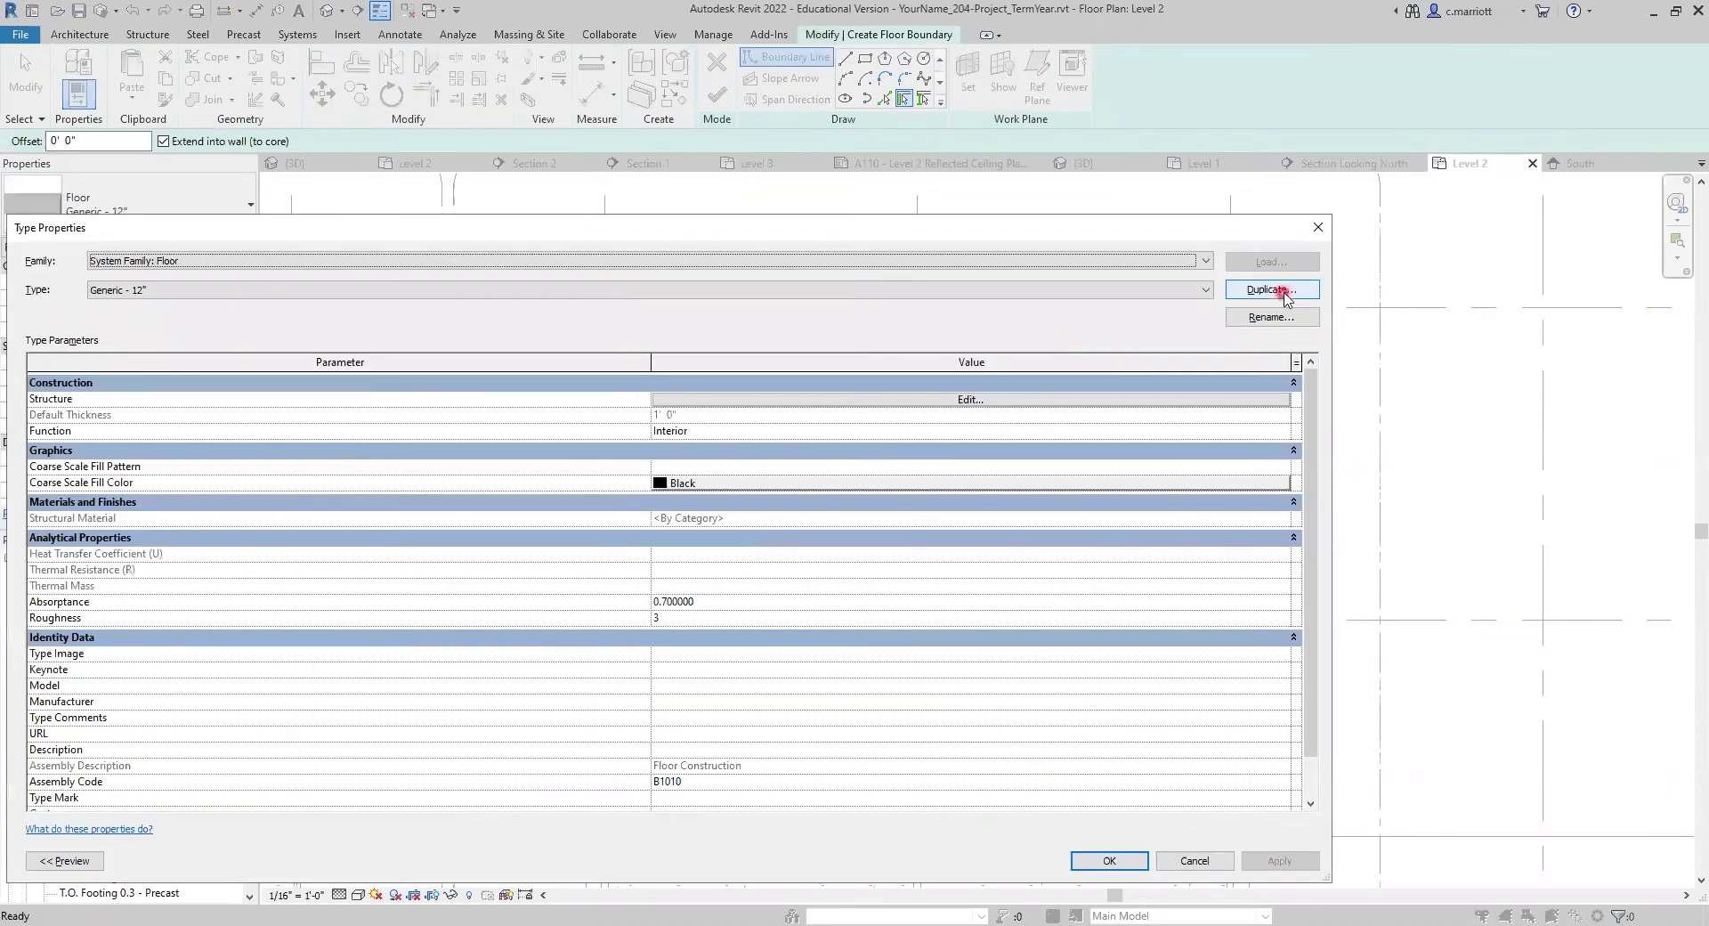
pyautogui.click(1264, 294)
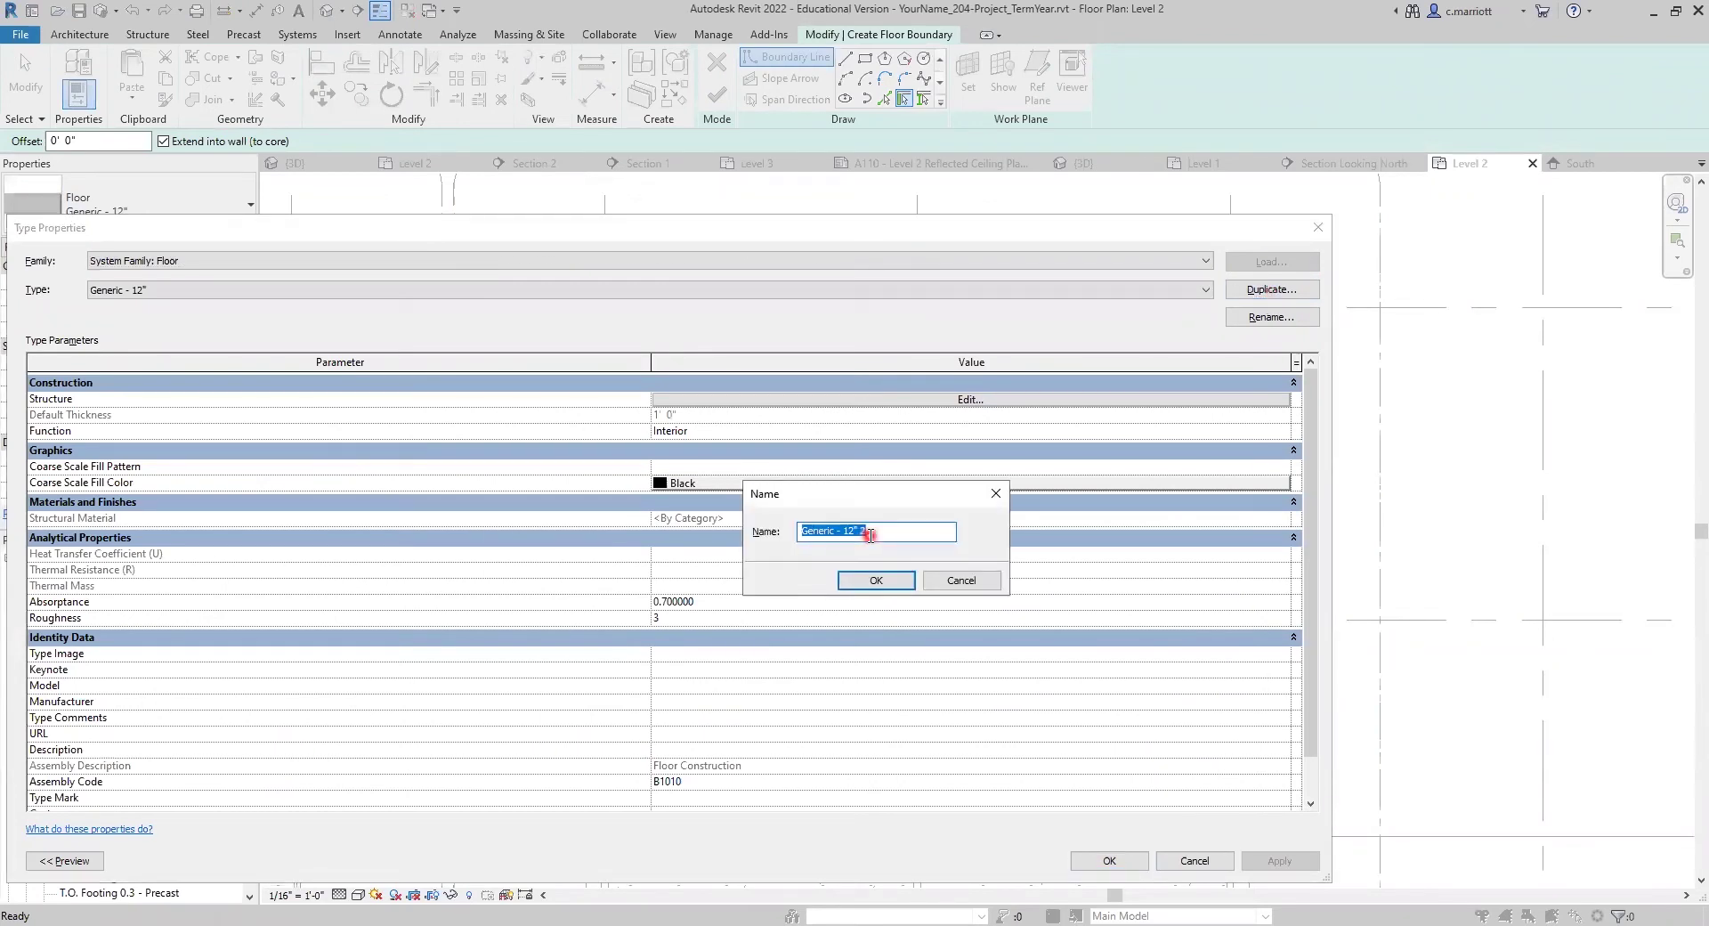
pyautogui.write('5-layer CLT and Topping Slab')
pyautogui.click(863, 579)
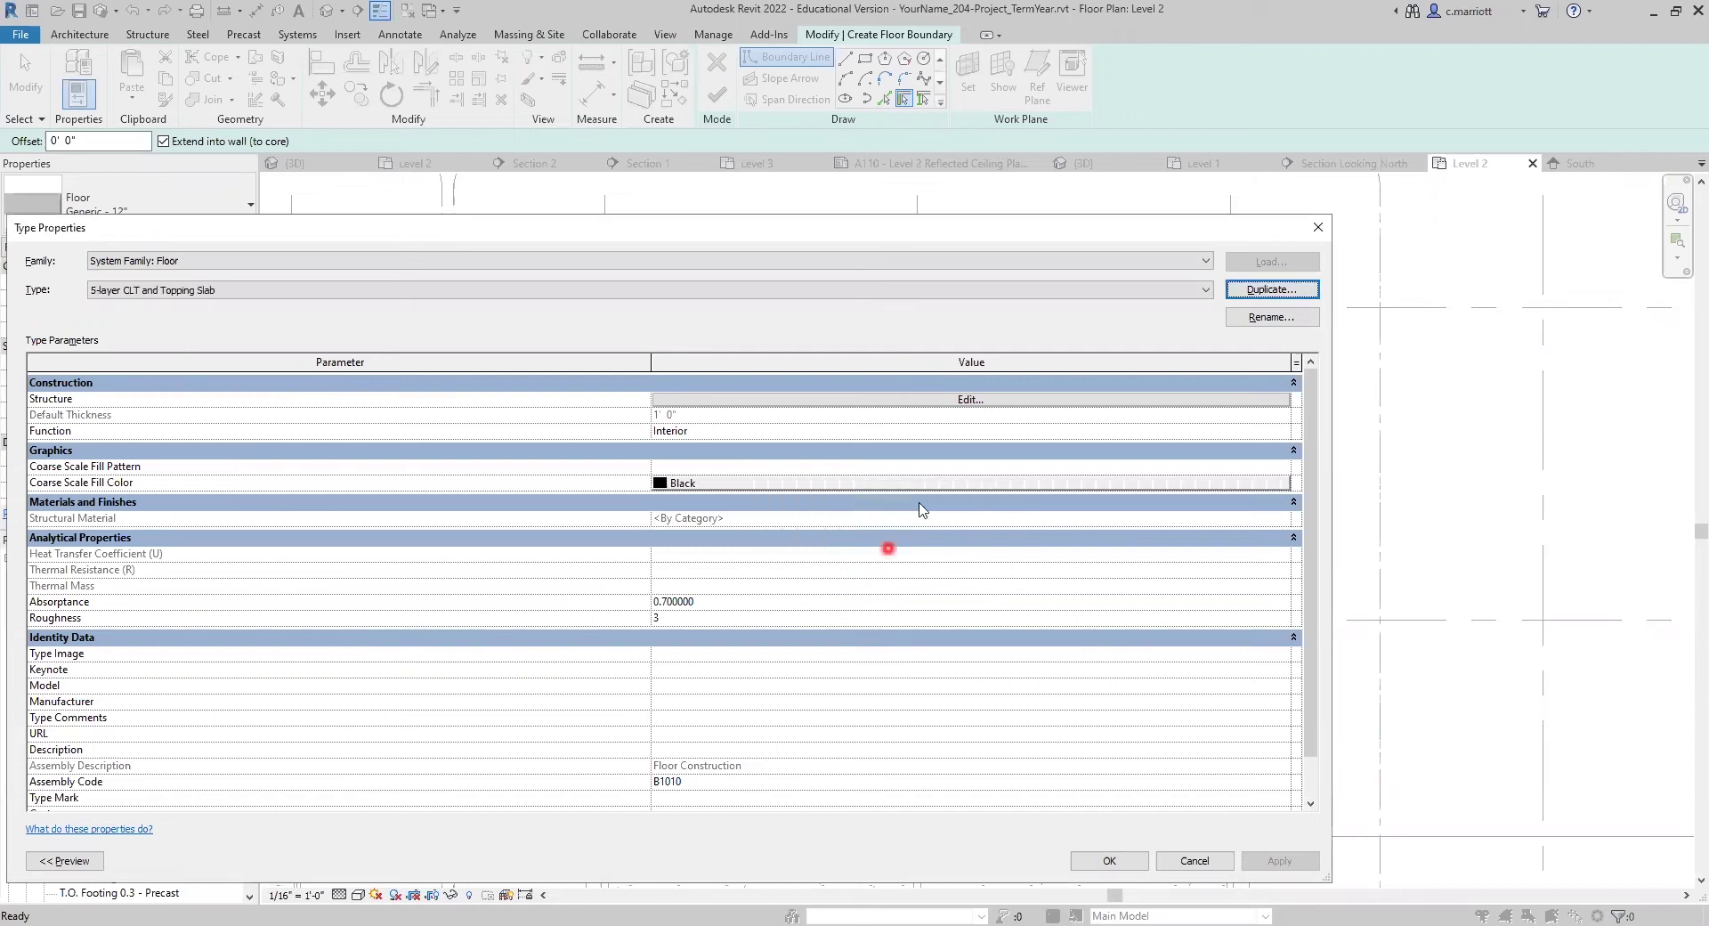
# Edit the structure of the 5-layer CLT and Topping Slab type and insert a new layer above the existing structure layer.
pyautogui.click(918, 401)
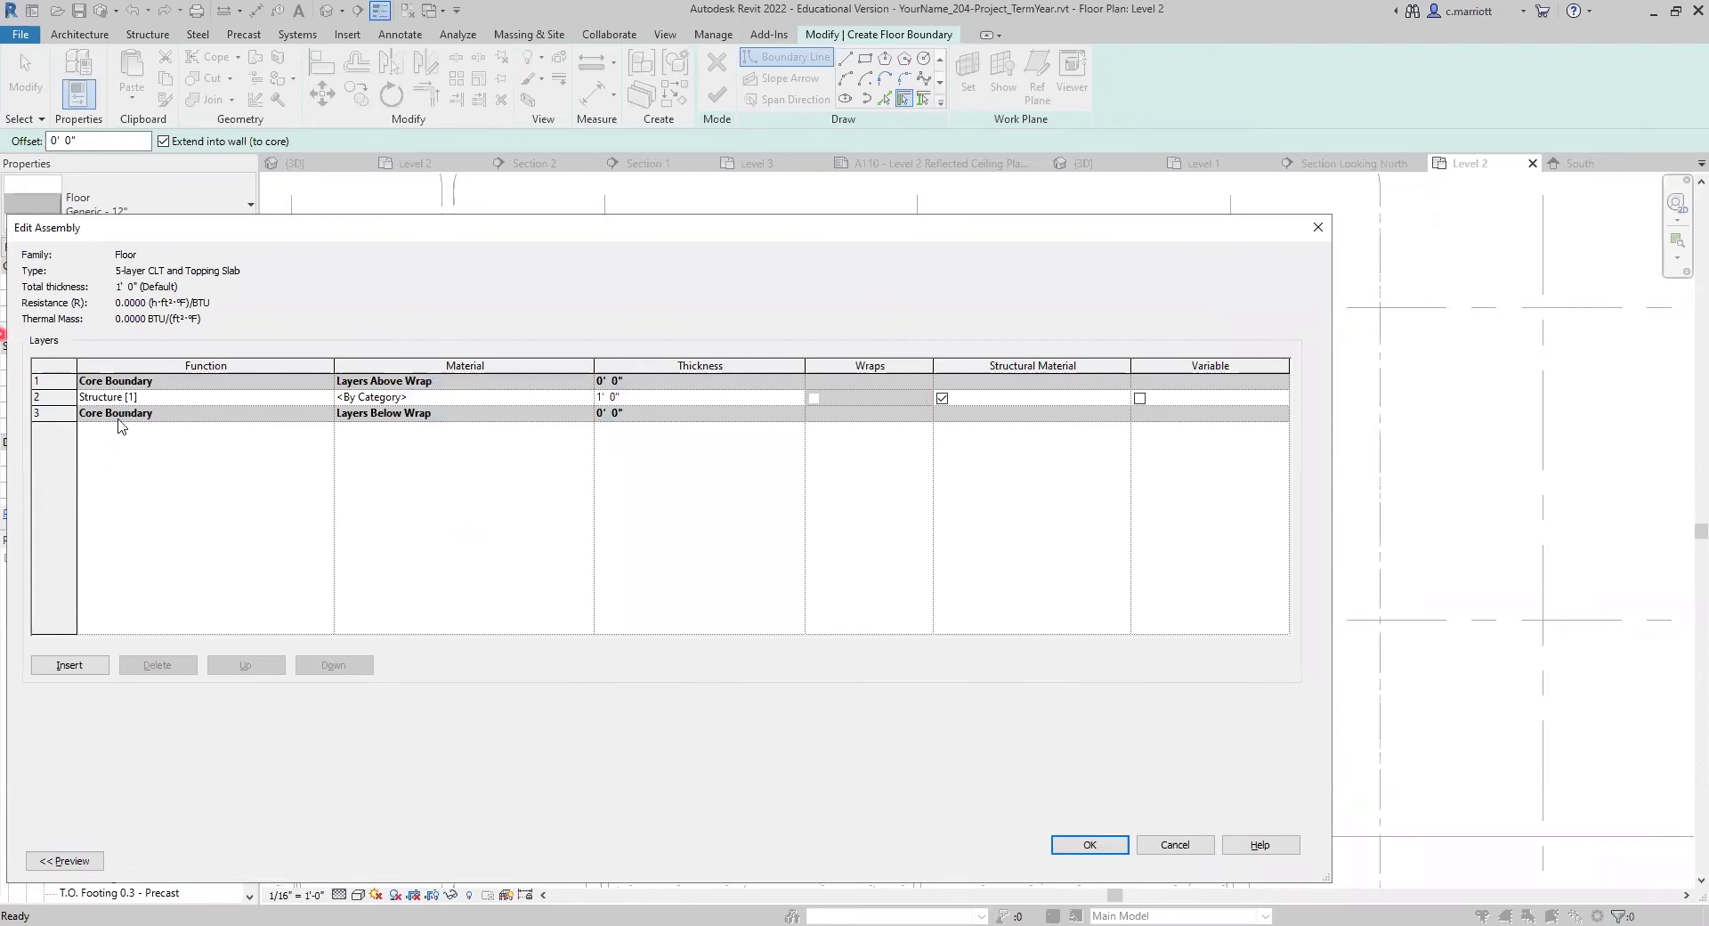
pyautogui.click(46, 400)
pyautogui.click(73, 666)
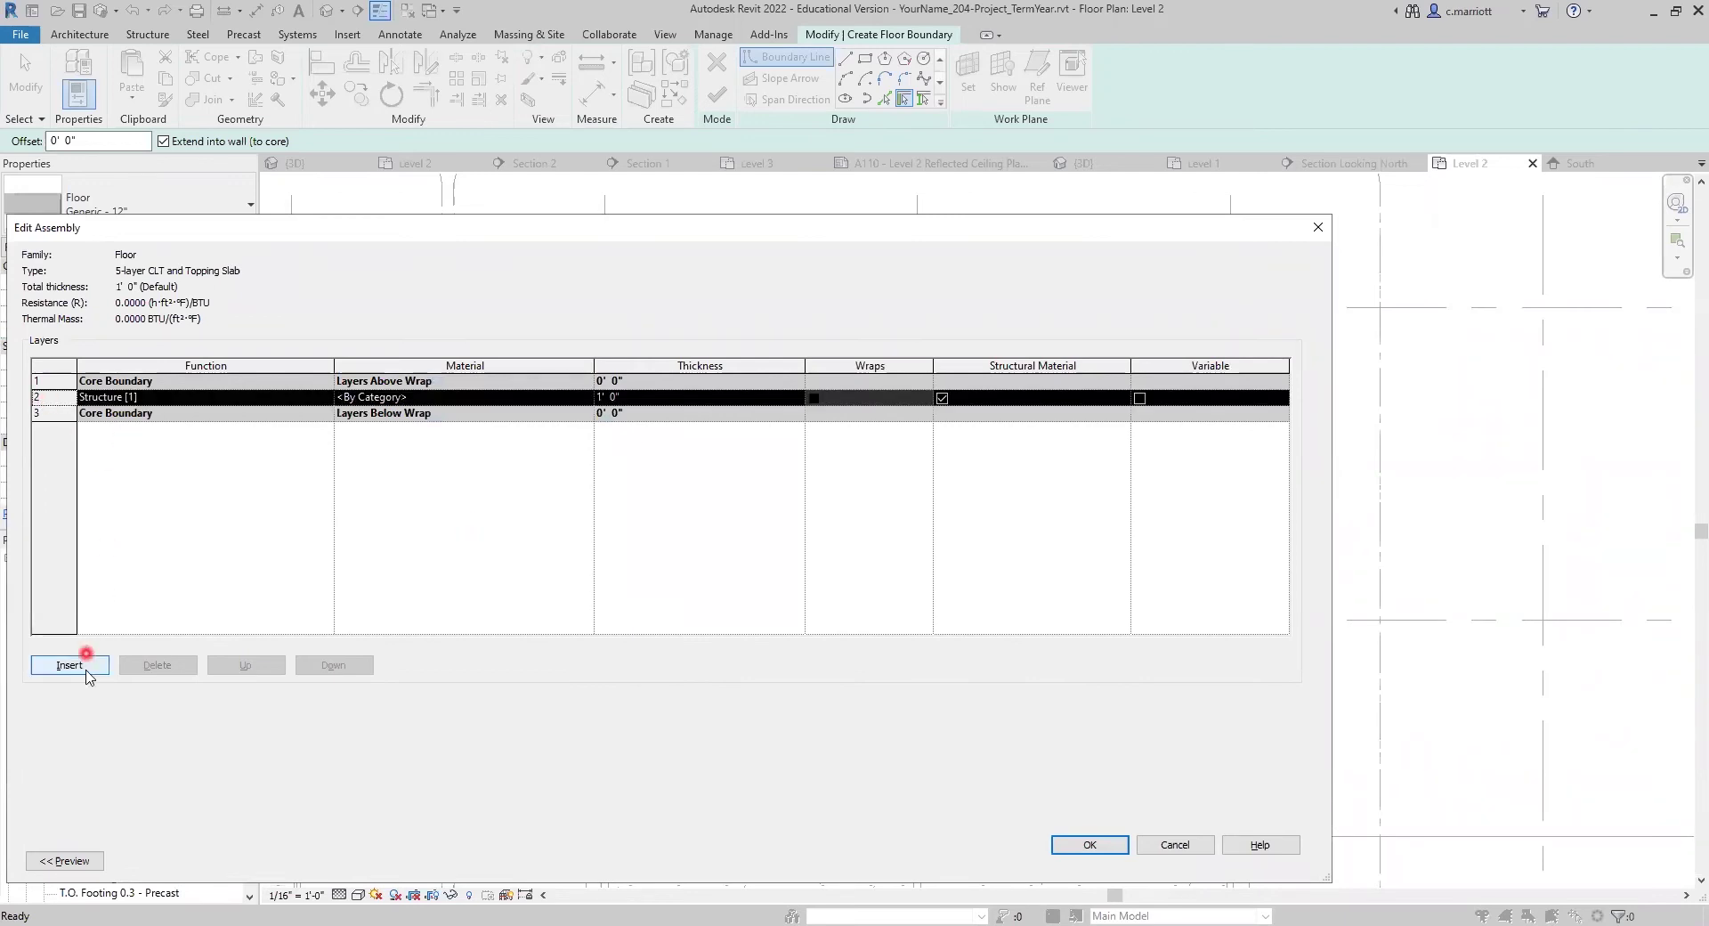
pyautogui.click(75, 666)
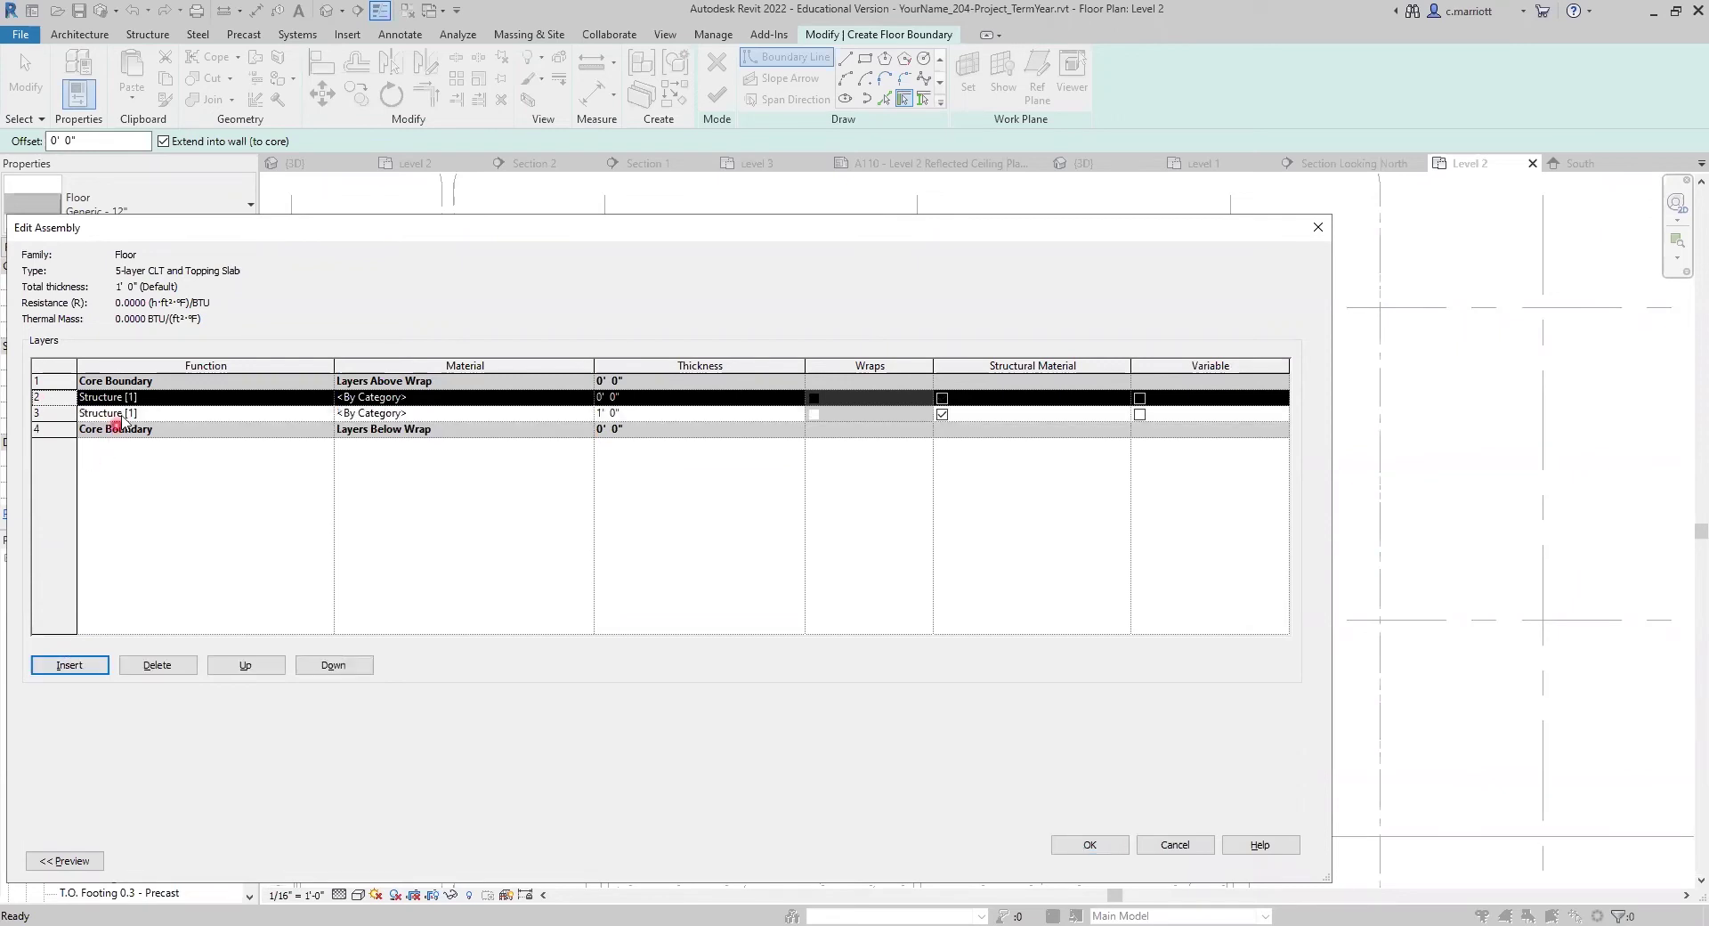
# Assign Concrete, Cast-in-Place gray to the new upper layer and set its thickness to 1.5".
pyautogui.click(389, 397)
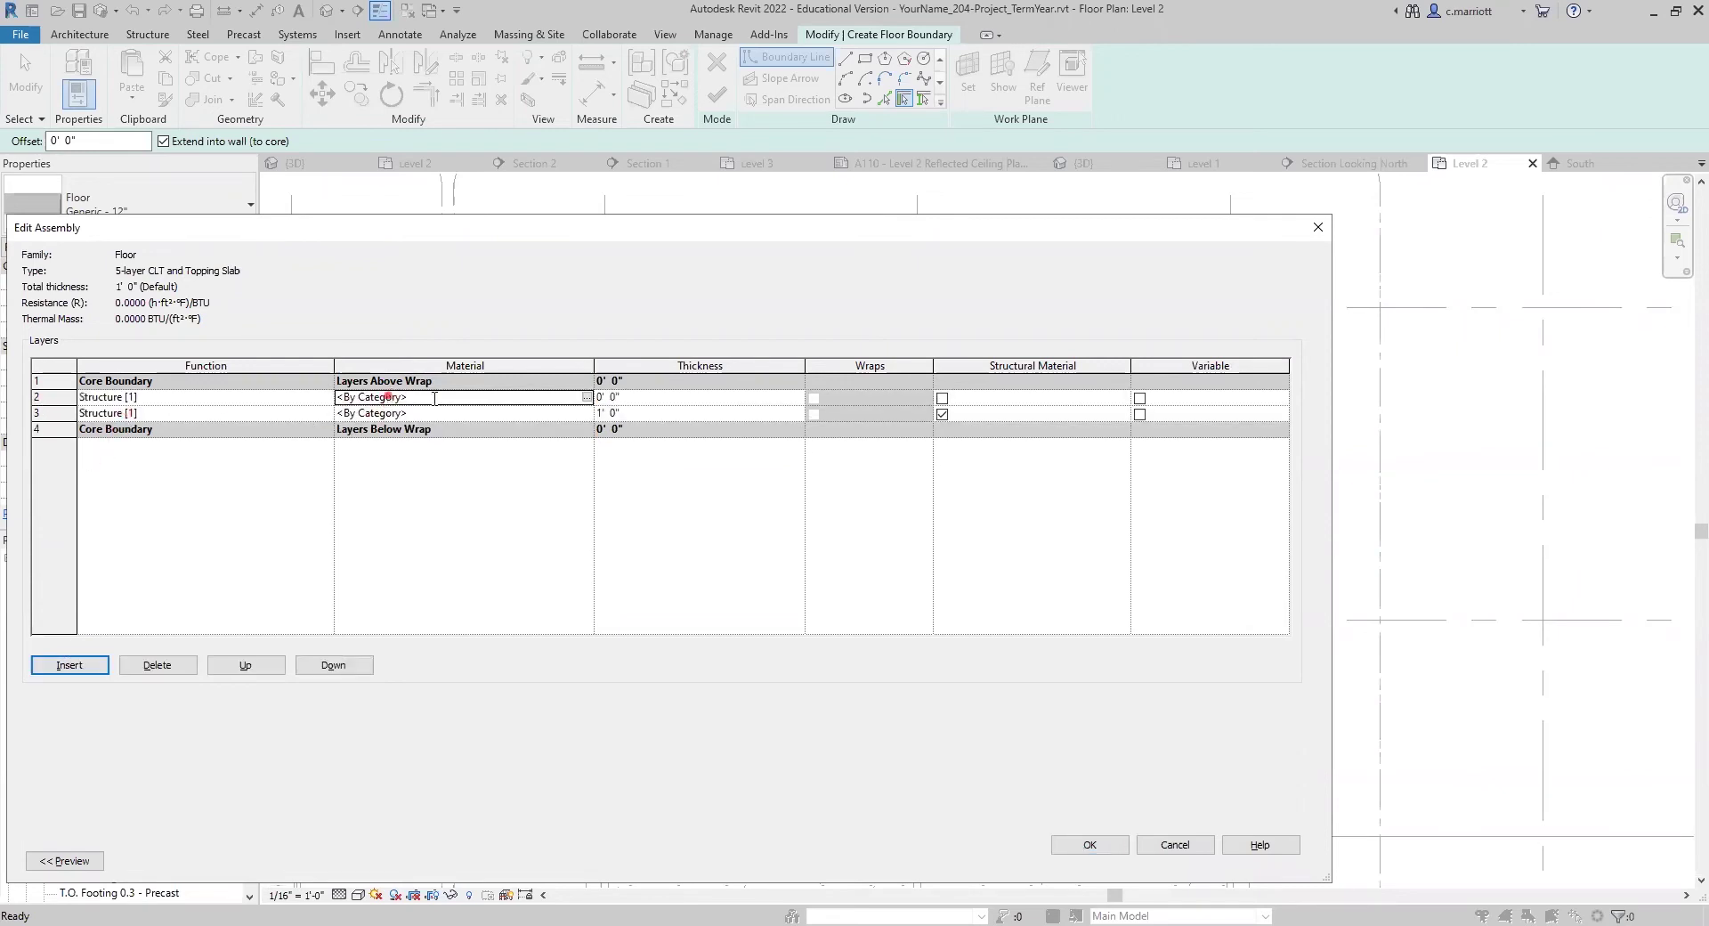
pyautogui.click(586, 398)
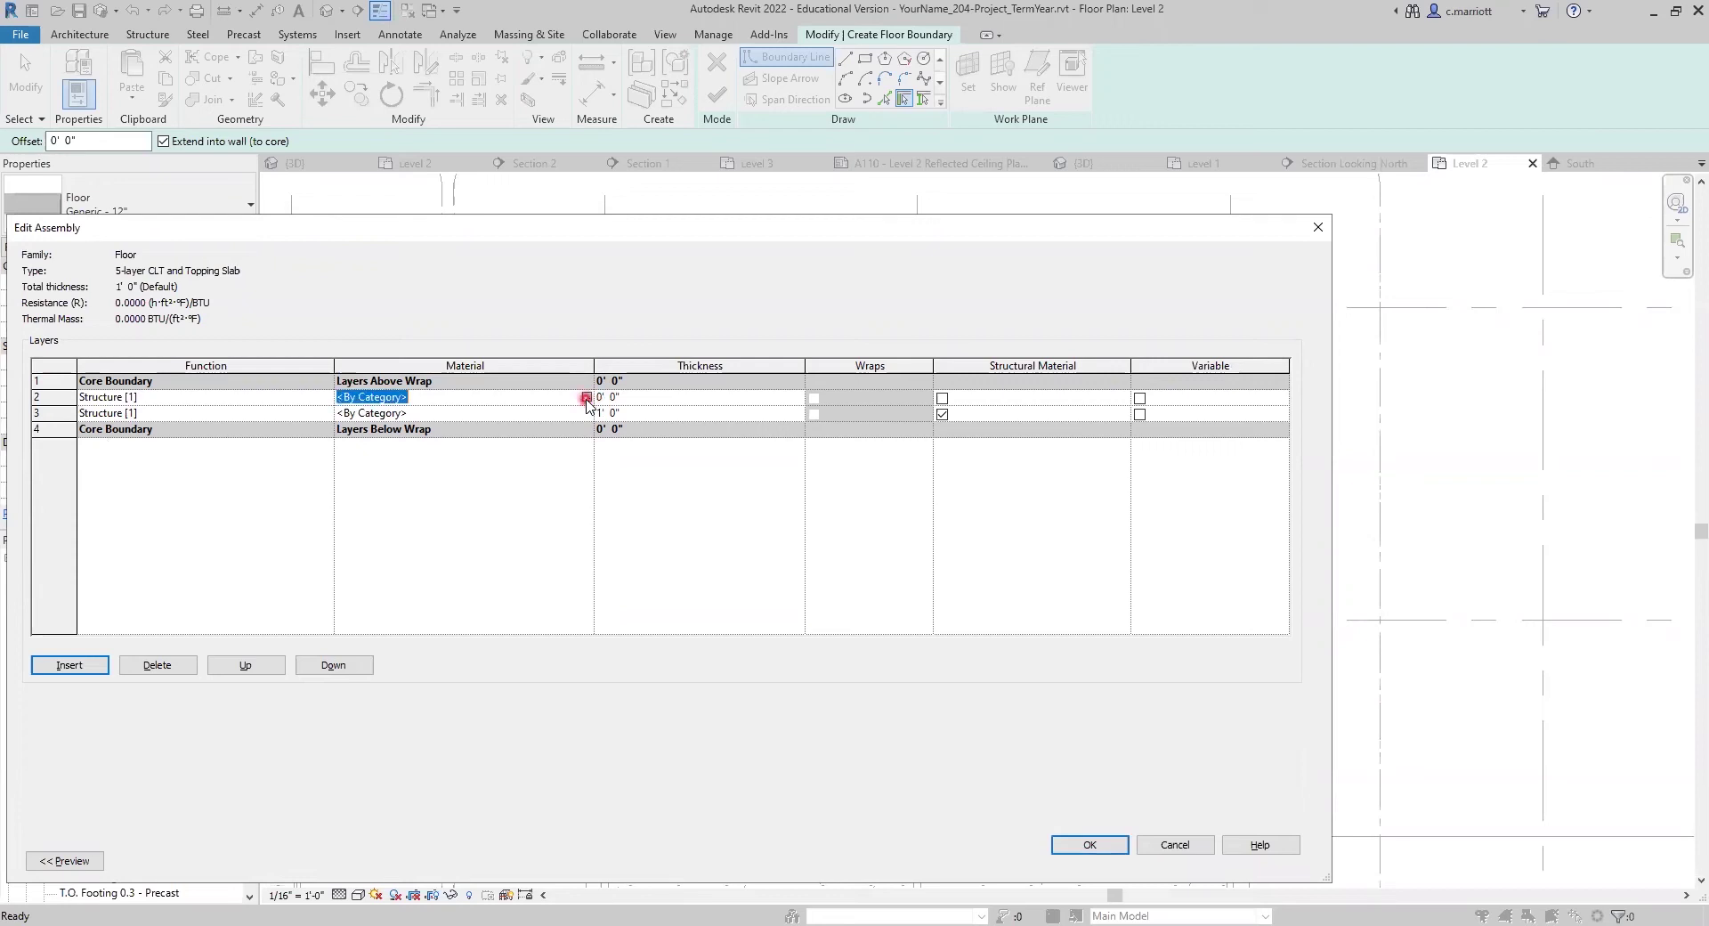
pyautogui.write('concrete')
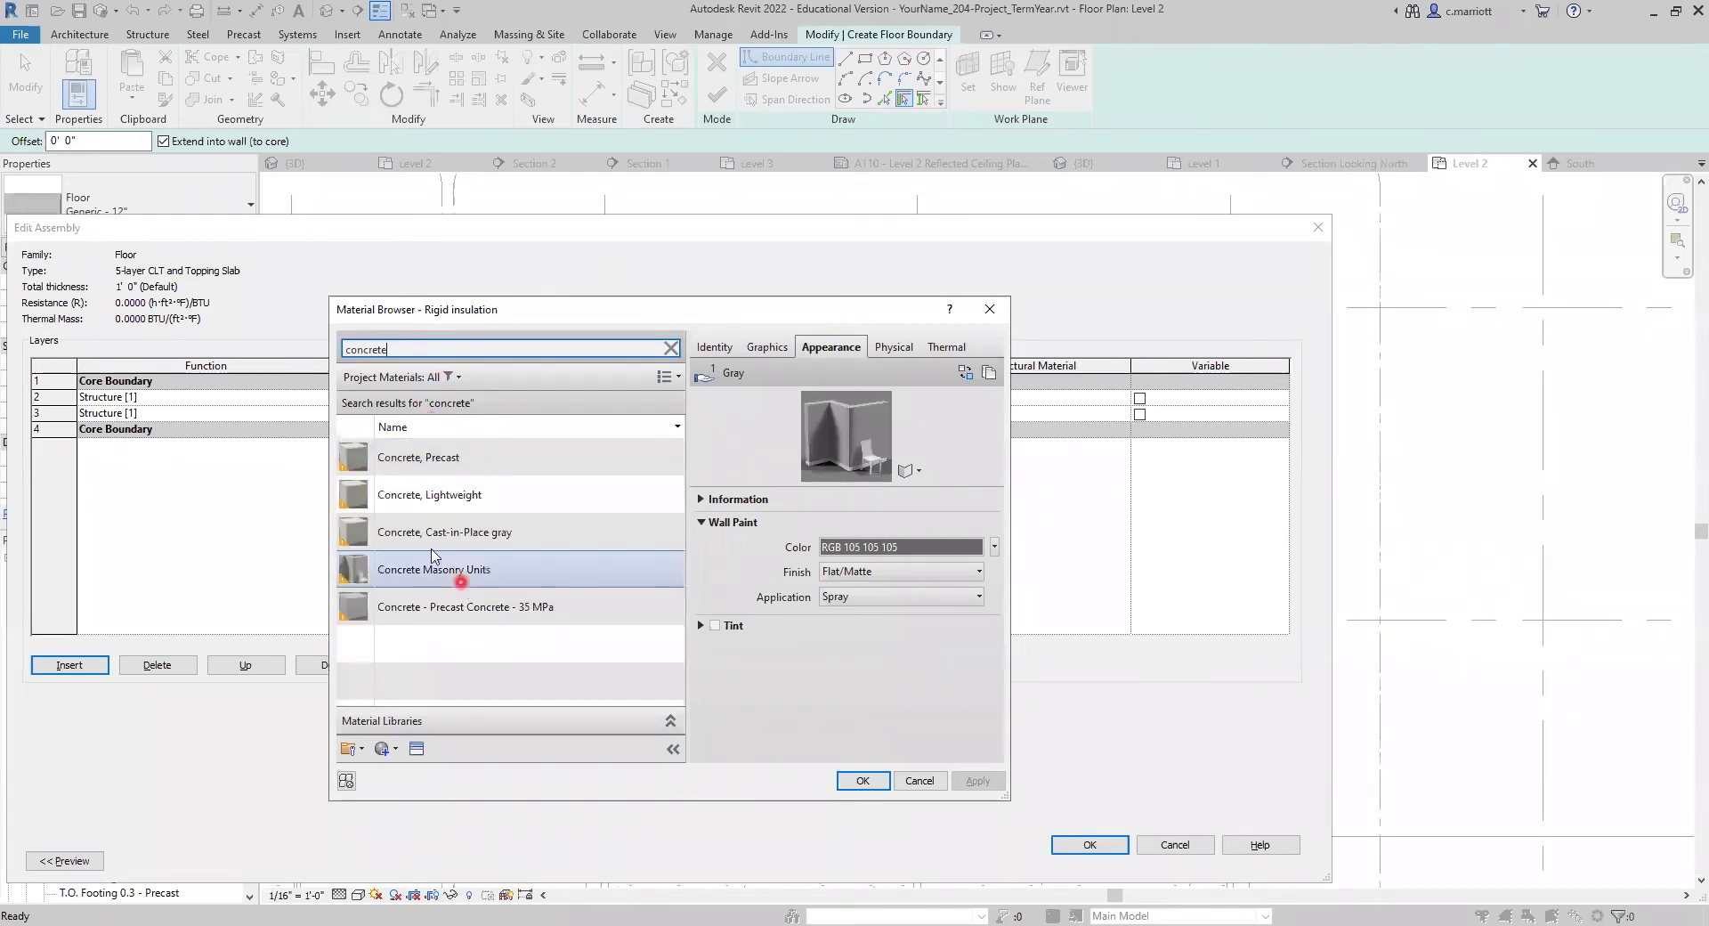
pyautogui.click(411, 537)
pyautogui.click(861, 781)
pyautogui.click(614, 414)
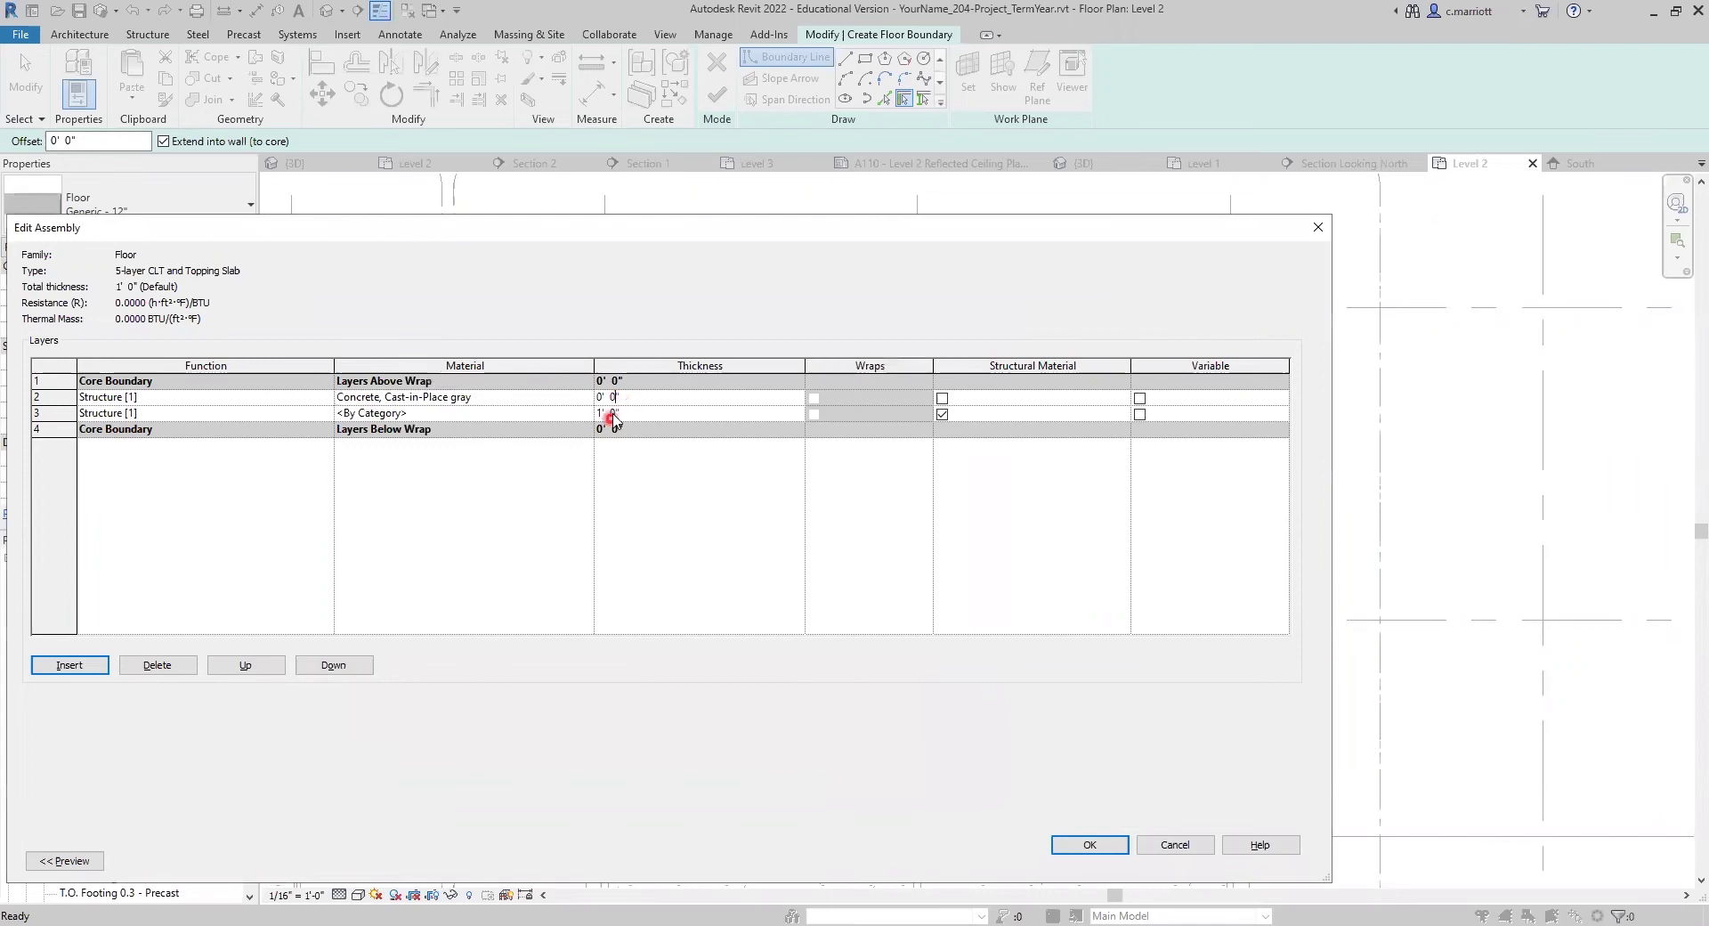
pyautogui.write('1.5')
# Assign Softwood, Lumber to the structure layer below the concrete and set its thickness to 1.375".
pyautogui.click(345, 414)
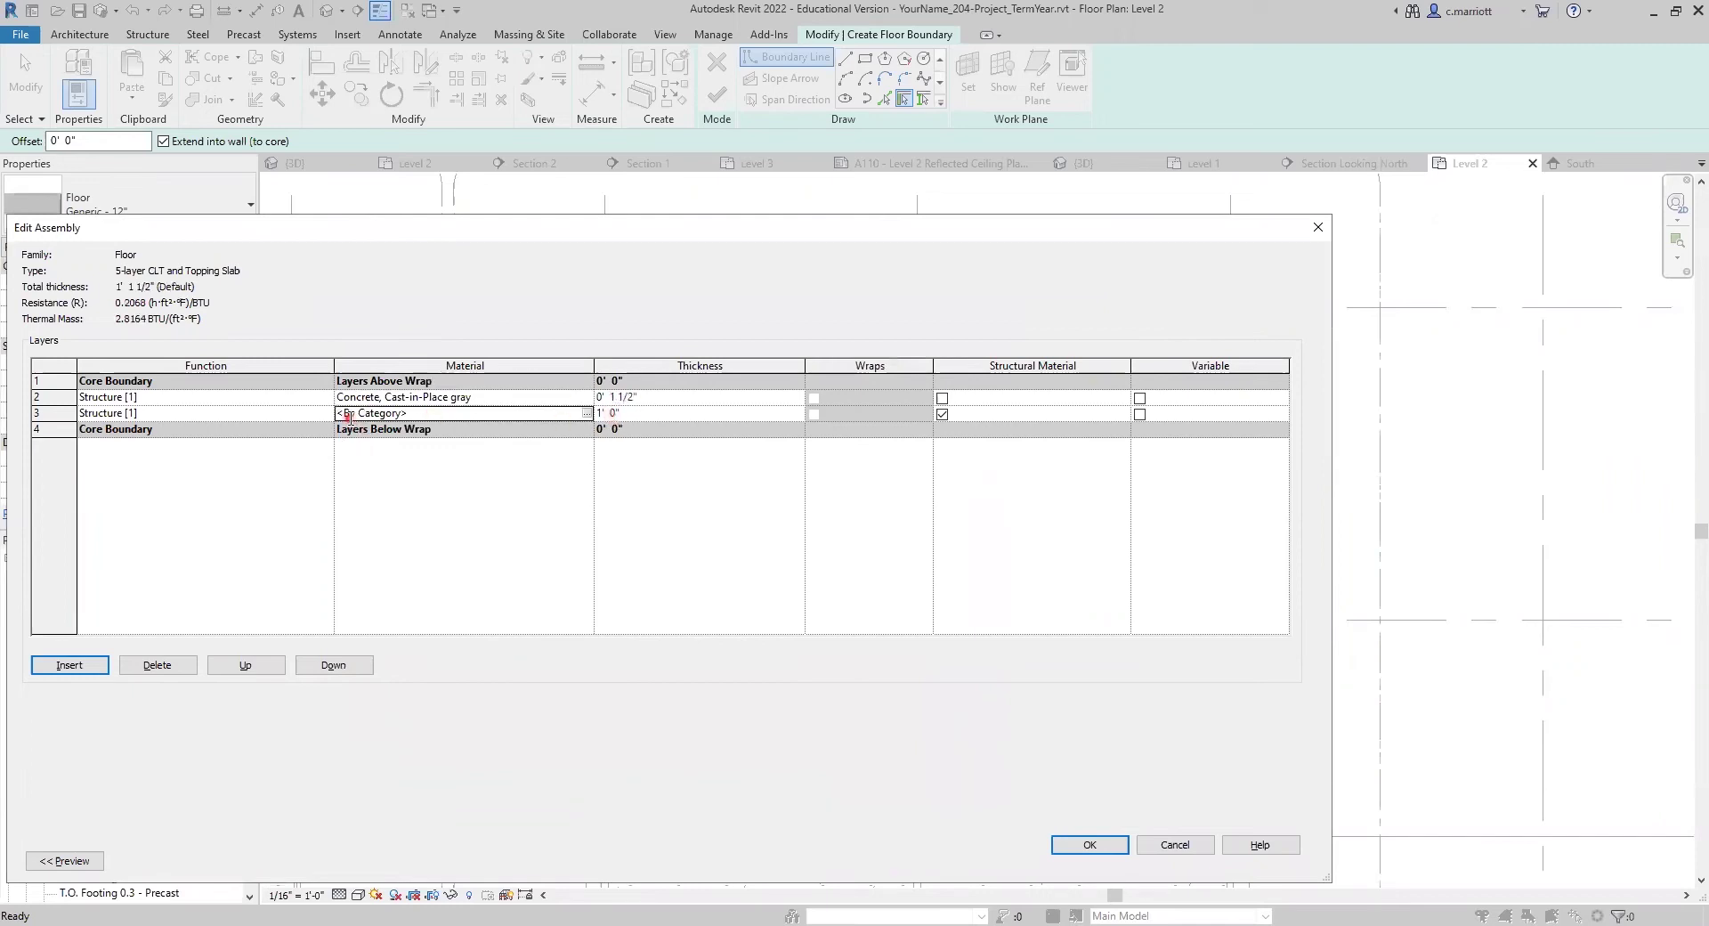
pyautogui.click(586, 413)
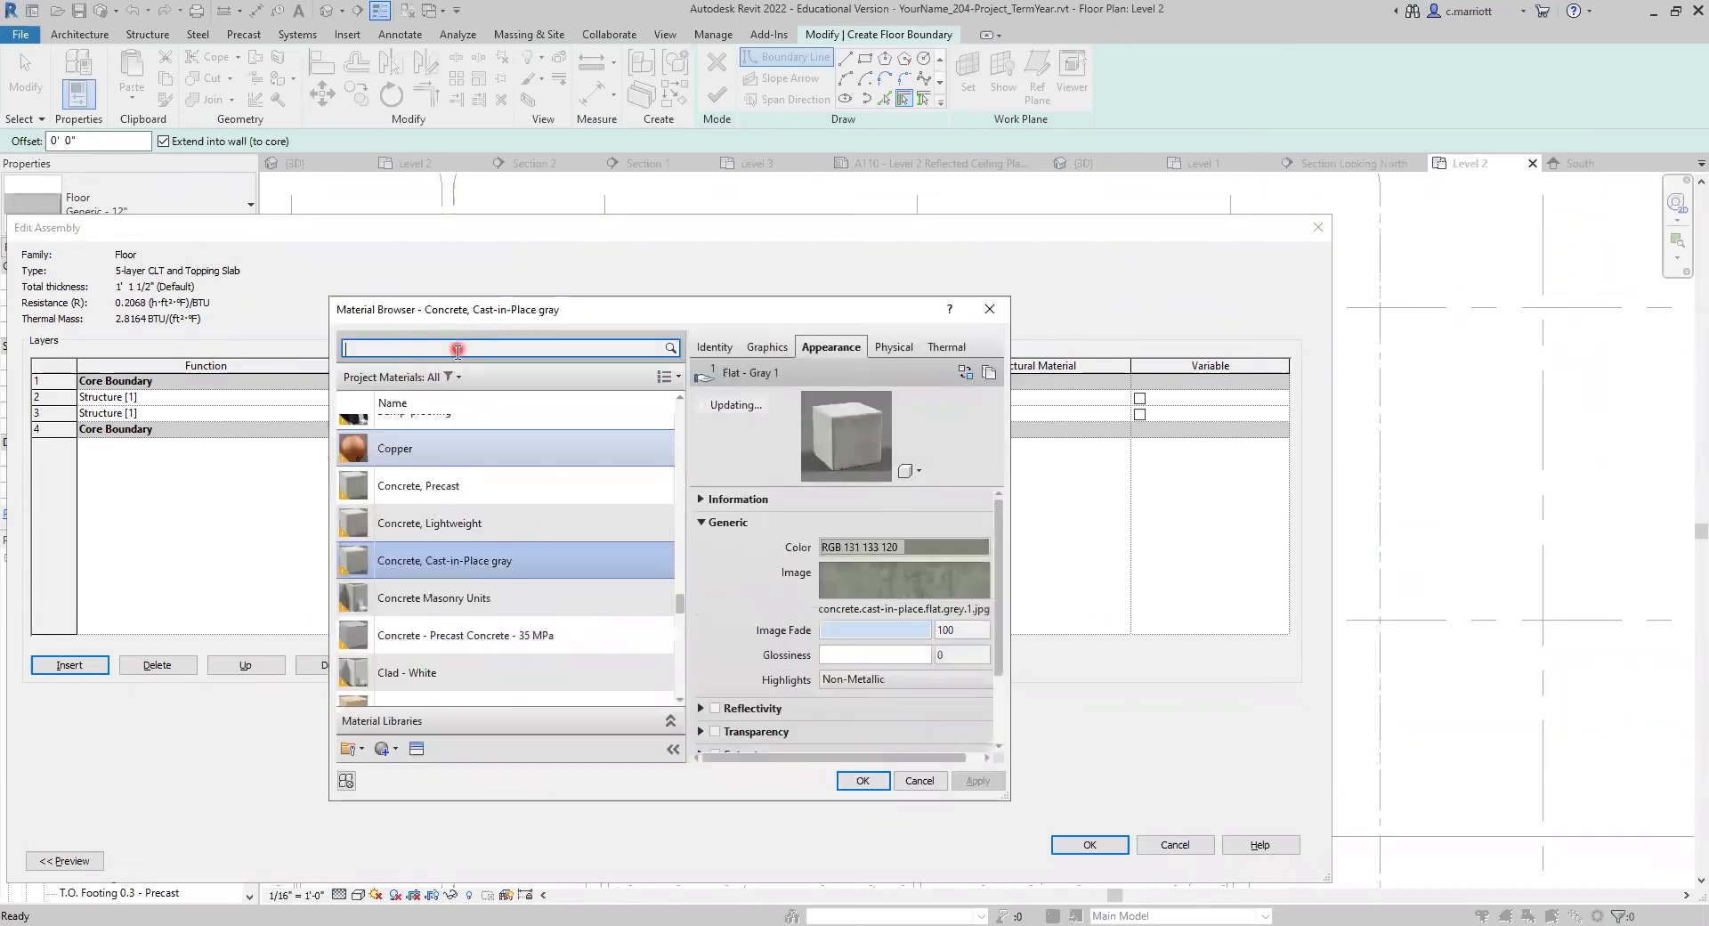
pyautogui.write('wood')
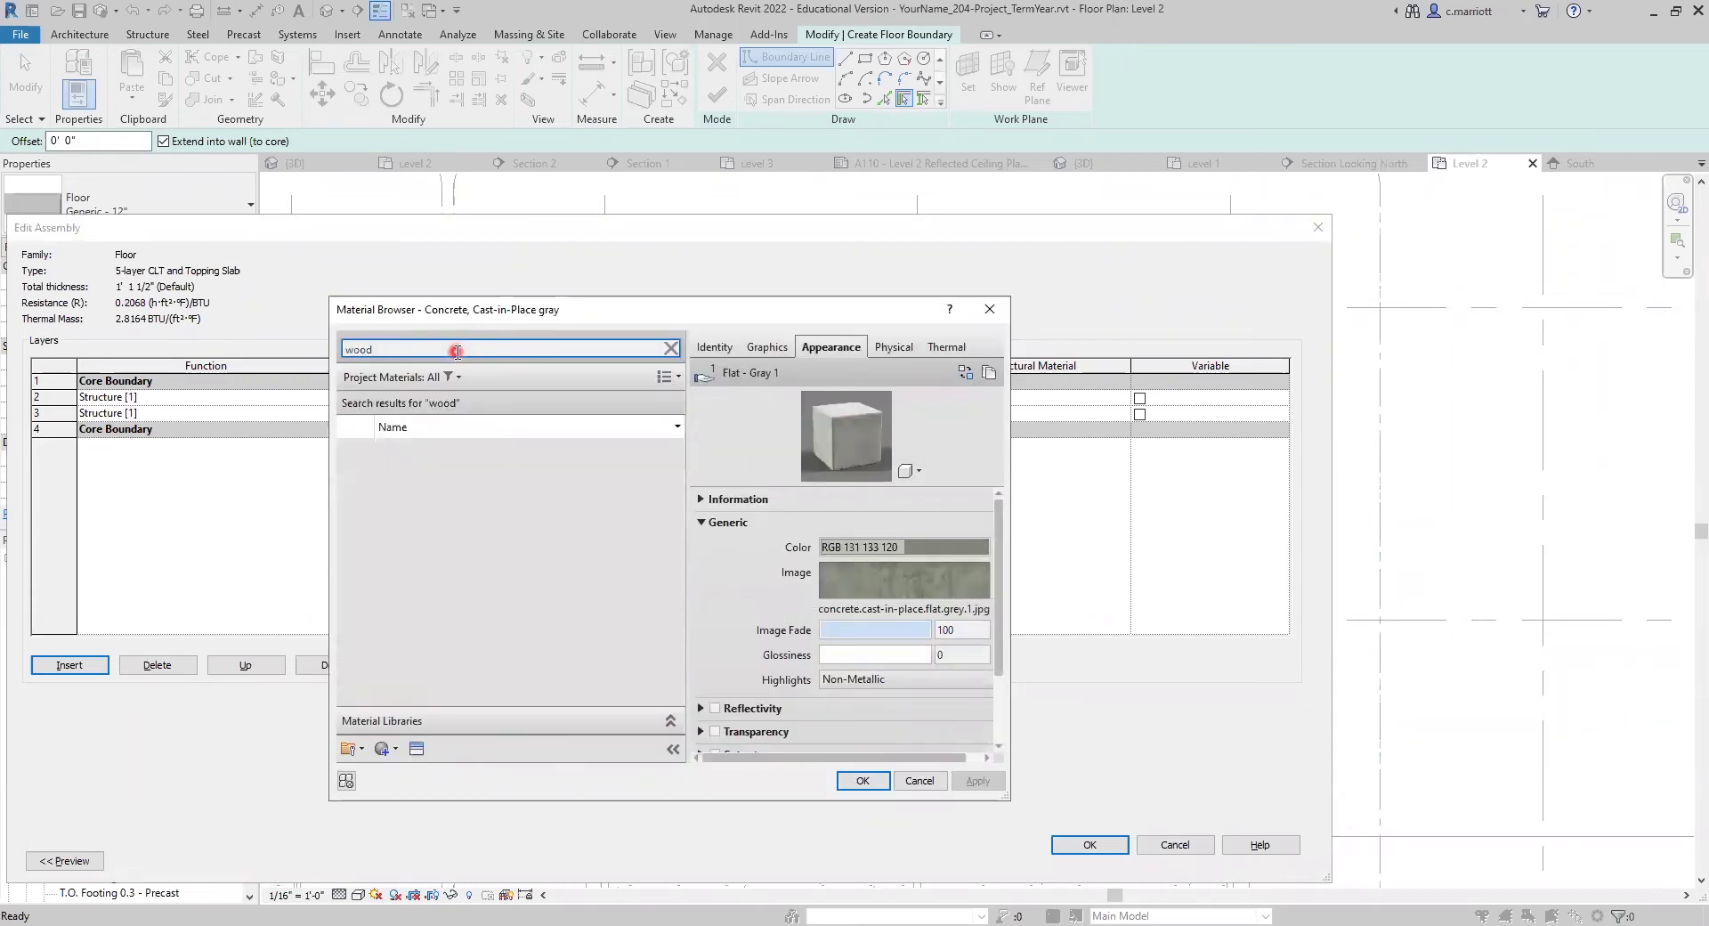
pyautogui.click(422, 534)
pyautogui.click(404, 571)
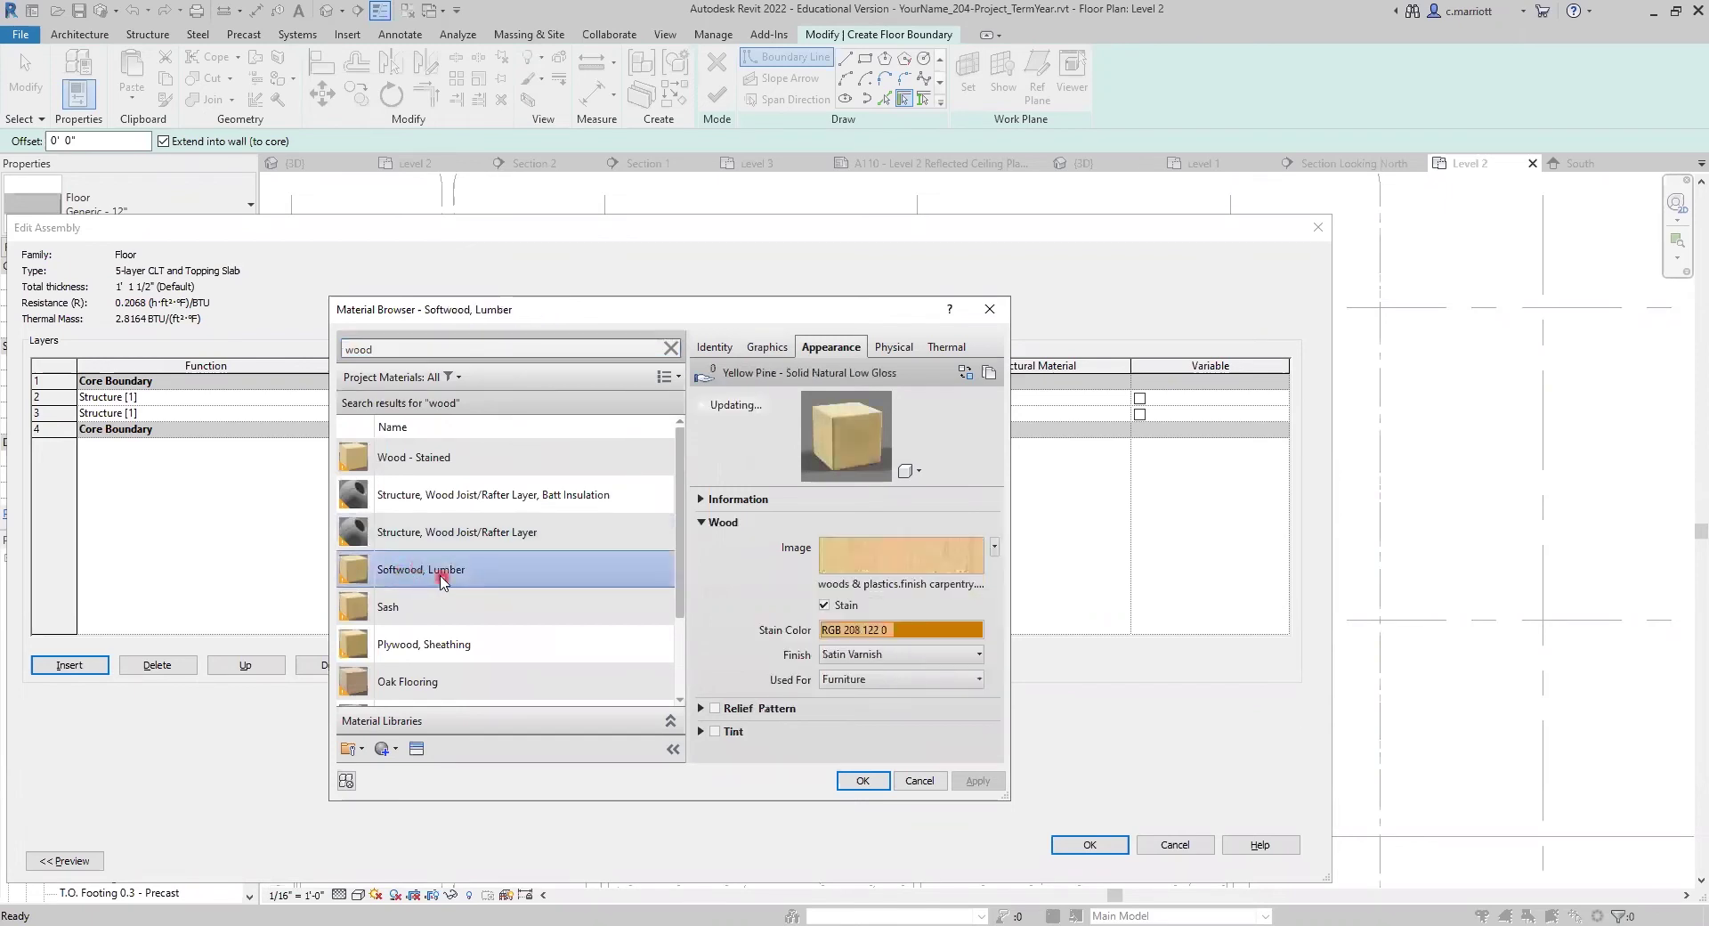
pyautogui.click(874, 780)
pyautogui.click(597, 412)
pyautogui.click(604, 458)
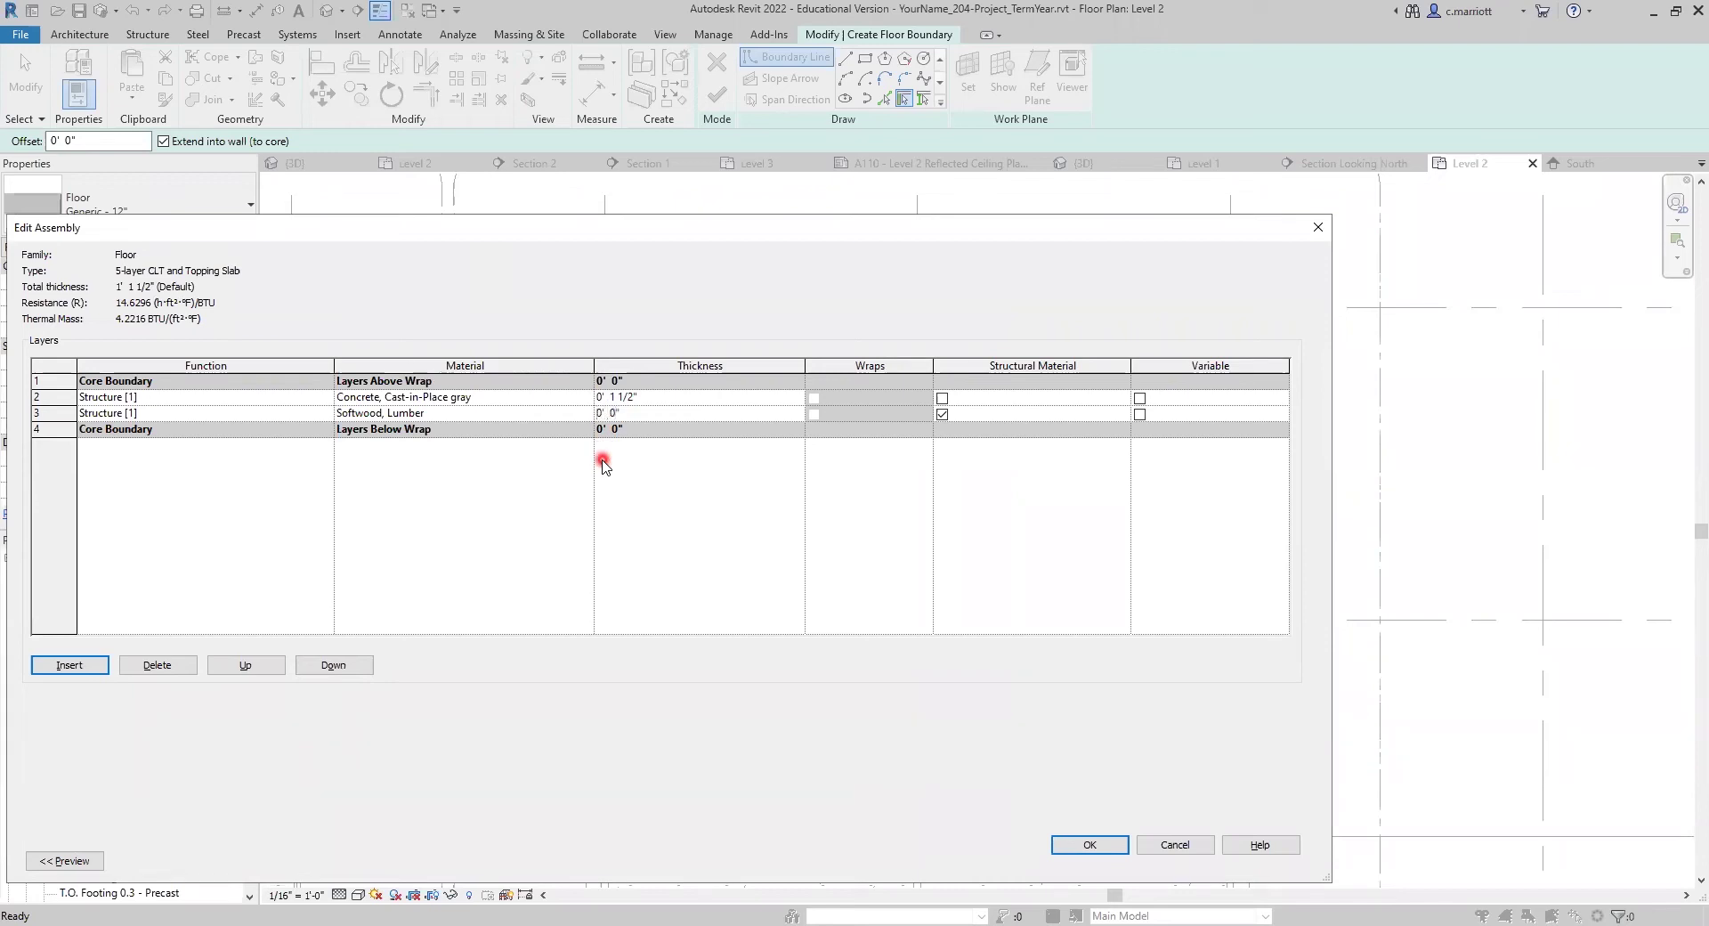
pyautogui.click(603, 462)
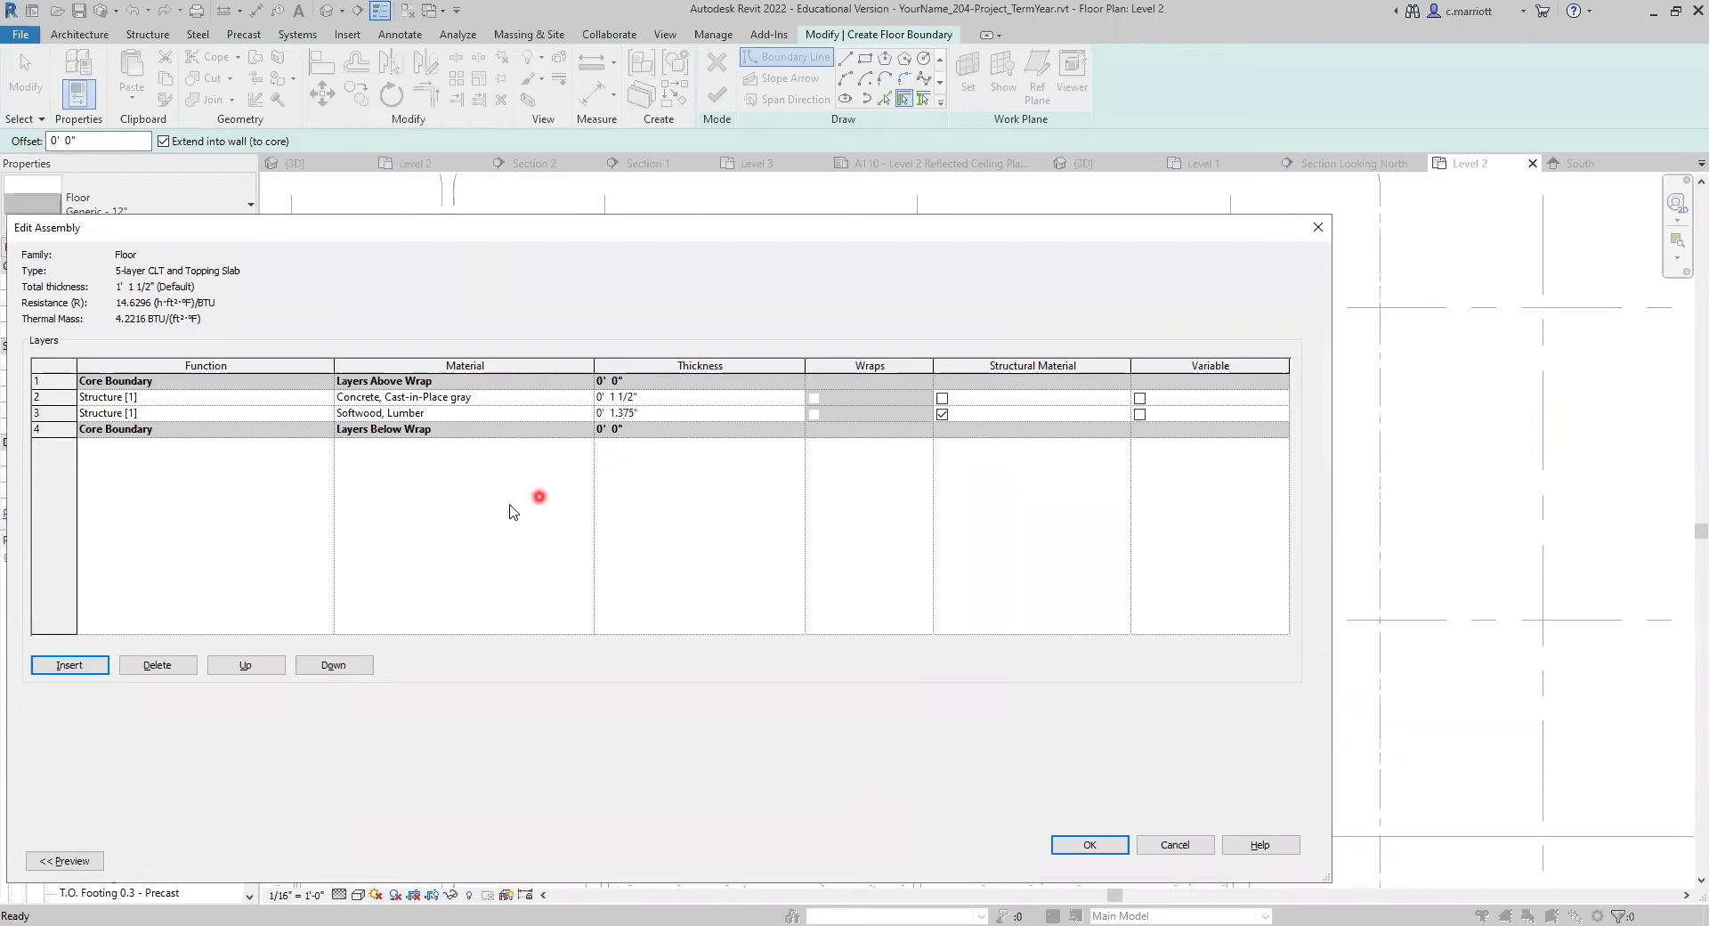
# Insert four more structure layers between the concrete layer and the Softwood, Lumber layer.
pyautogui.click(37, 414)
pyautogui.click(58, 672)
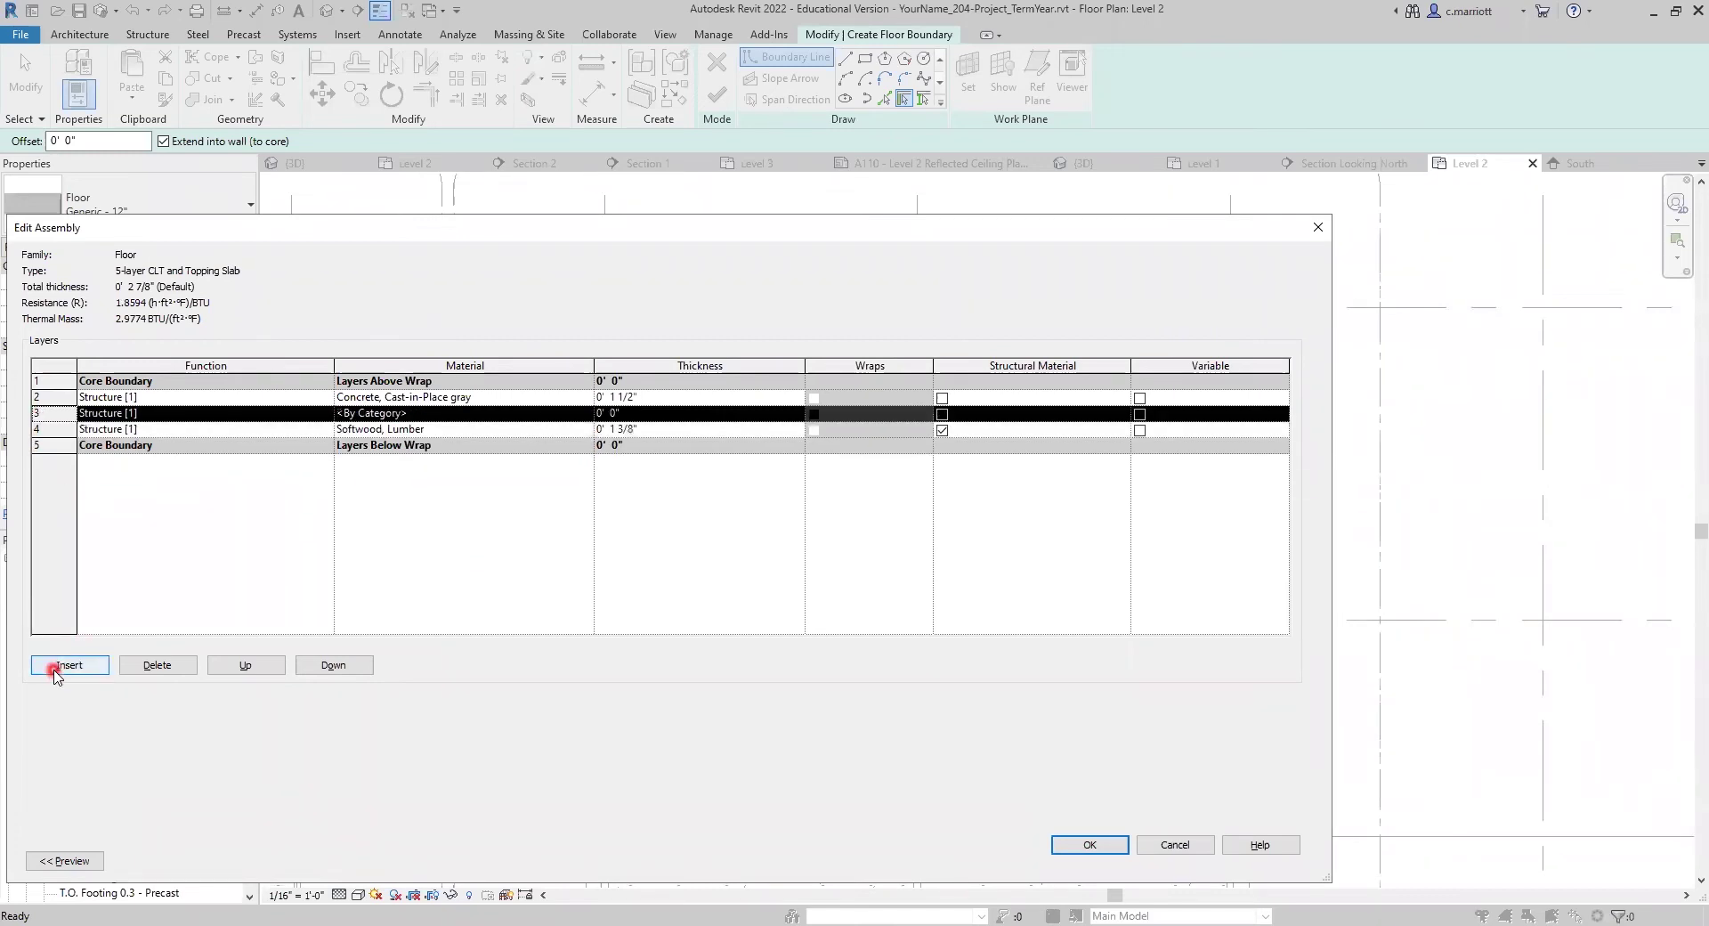
pyautogui.click(55, 669)
pyautogui.click(56, 669)
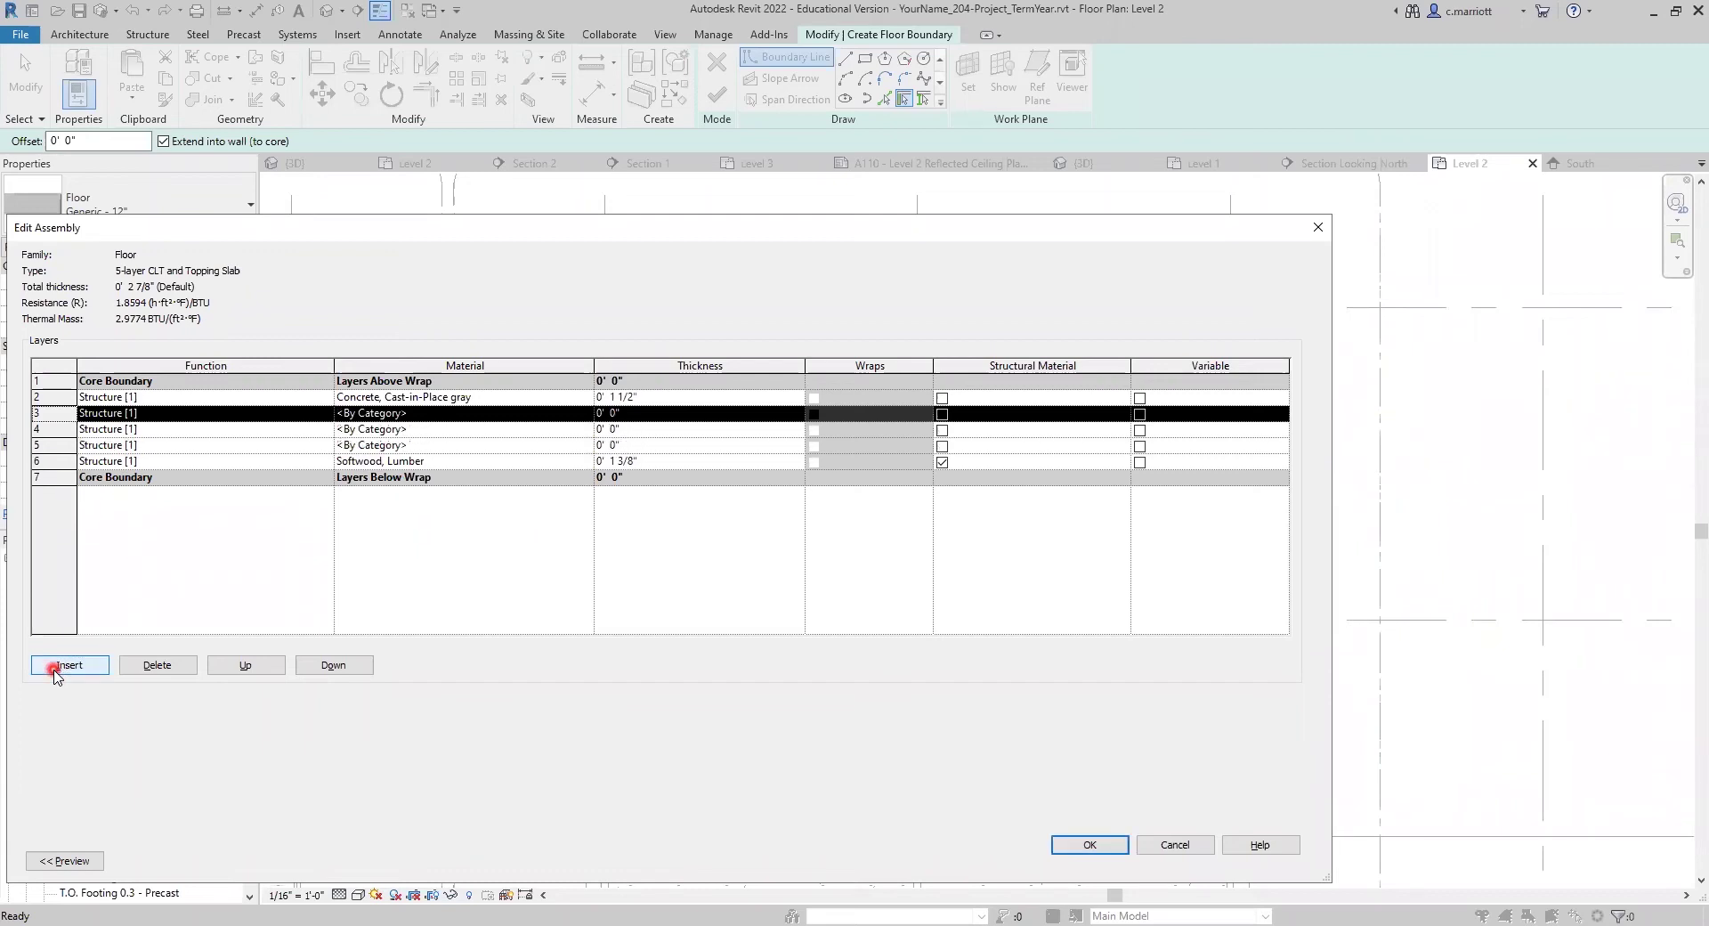
pyautogui.click(55, 672)
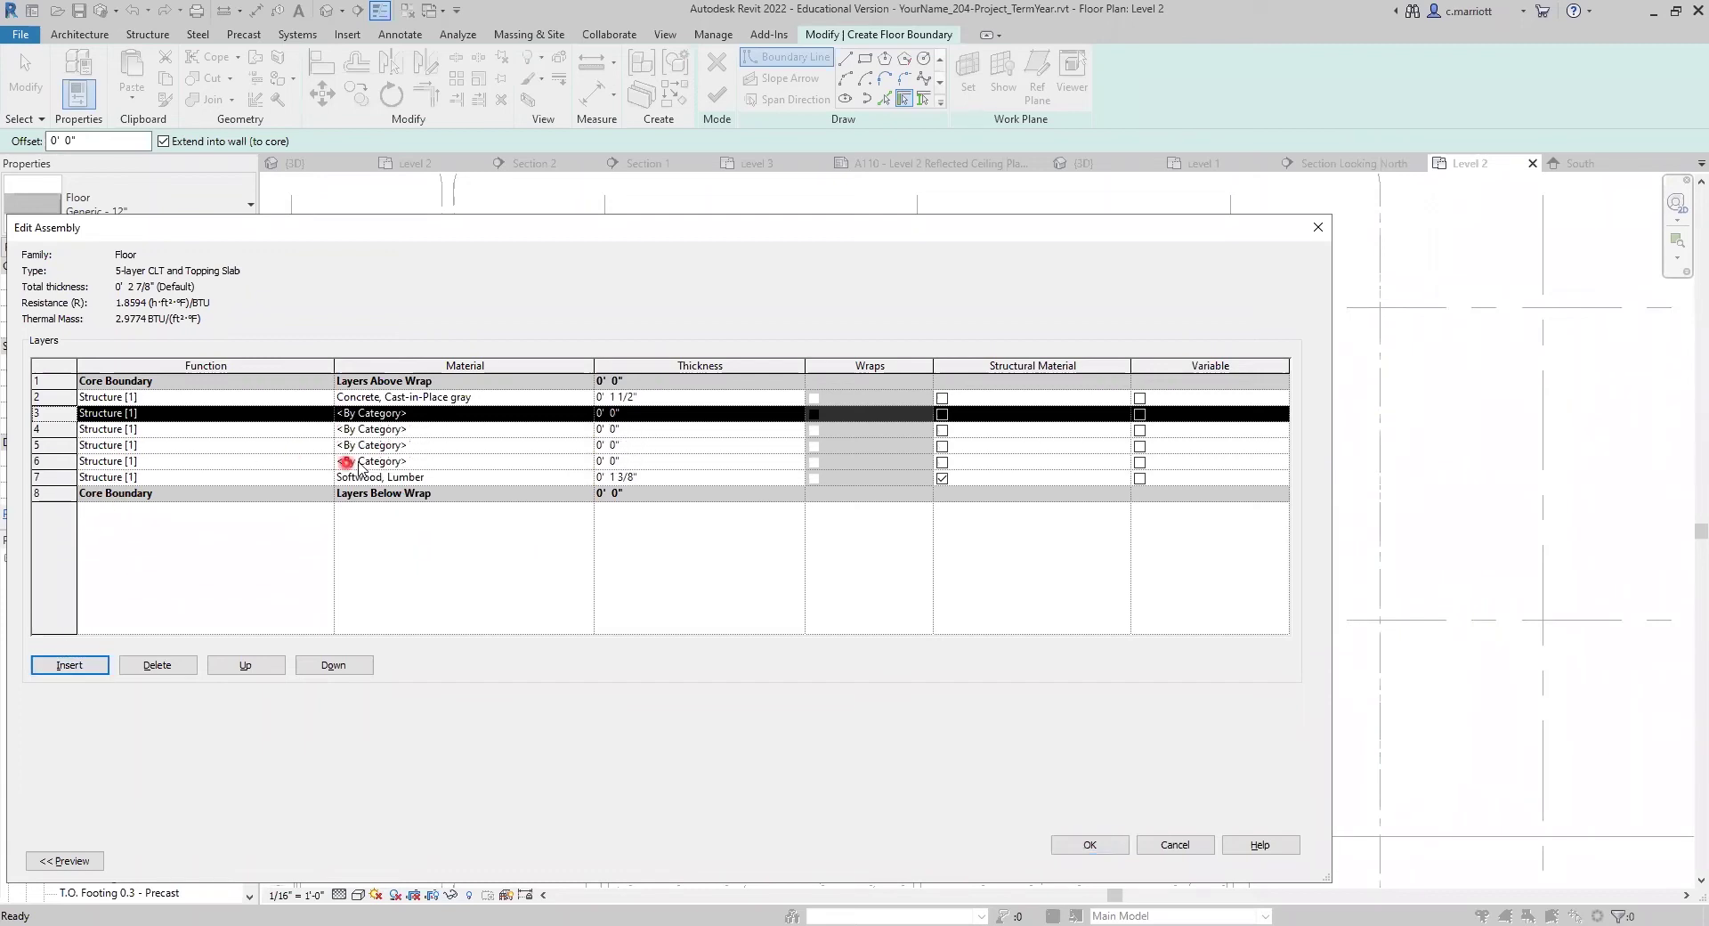
# Assign the Softwood, Lumber material to the four newly inserted structure layers.
pyautogui.click(365, 414)
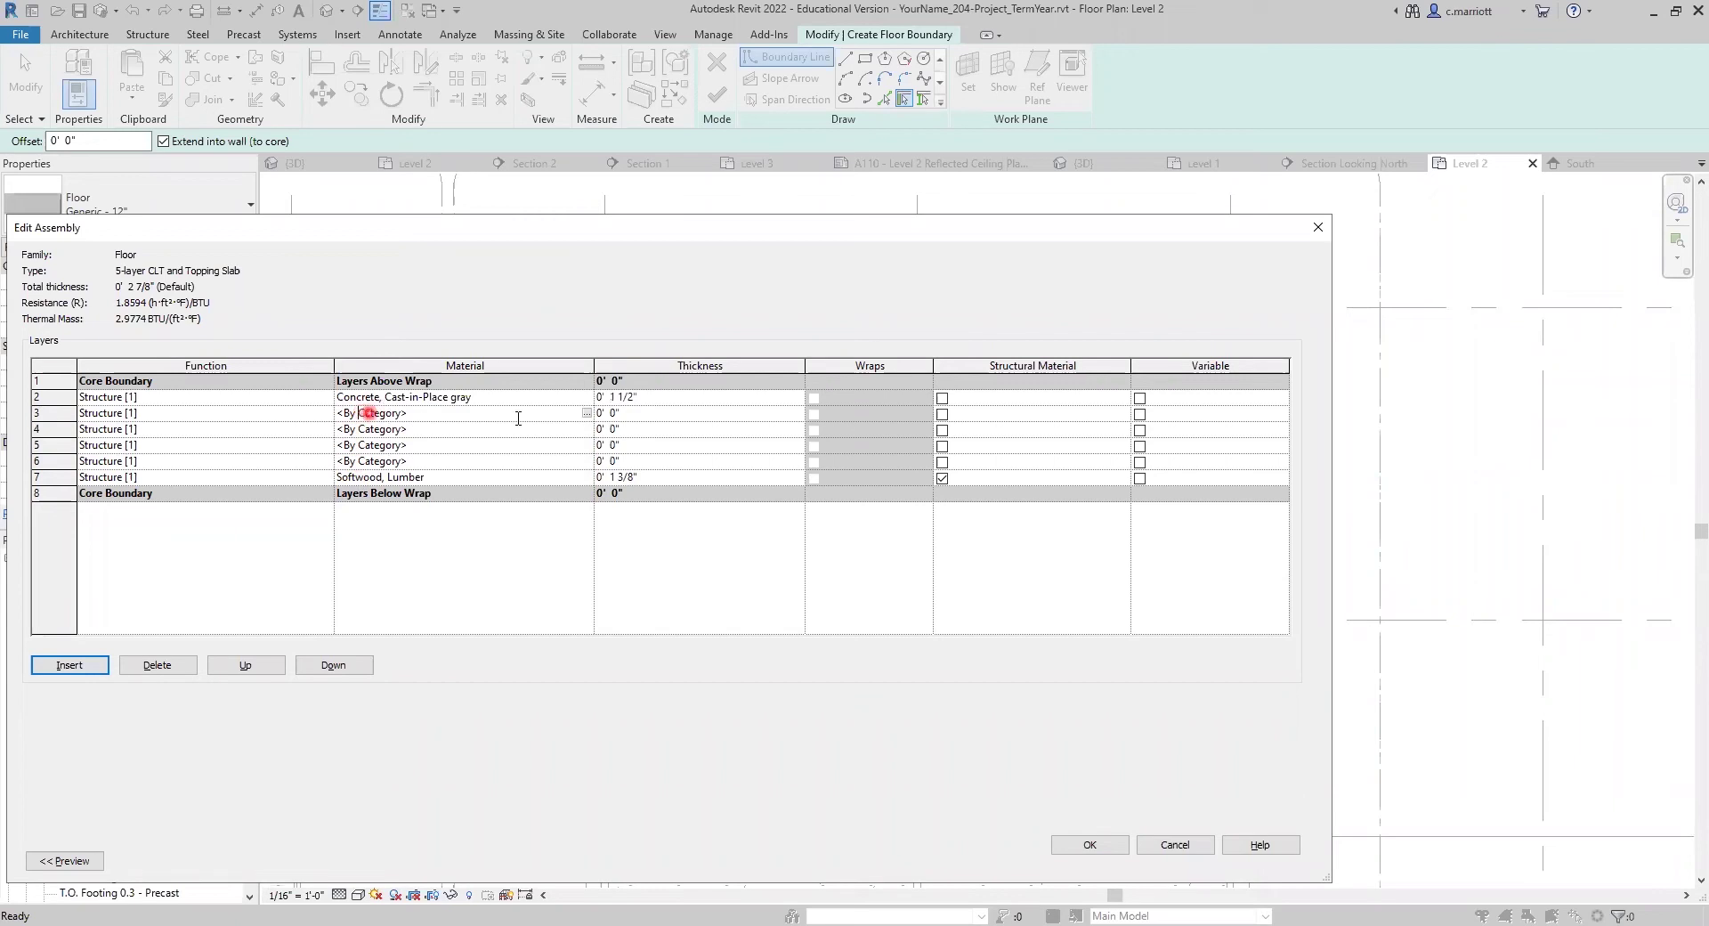
pyautogui.click(587, 414)
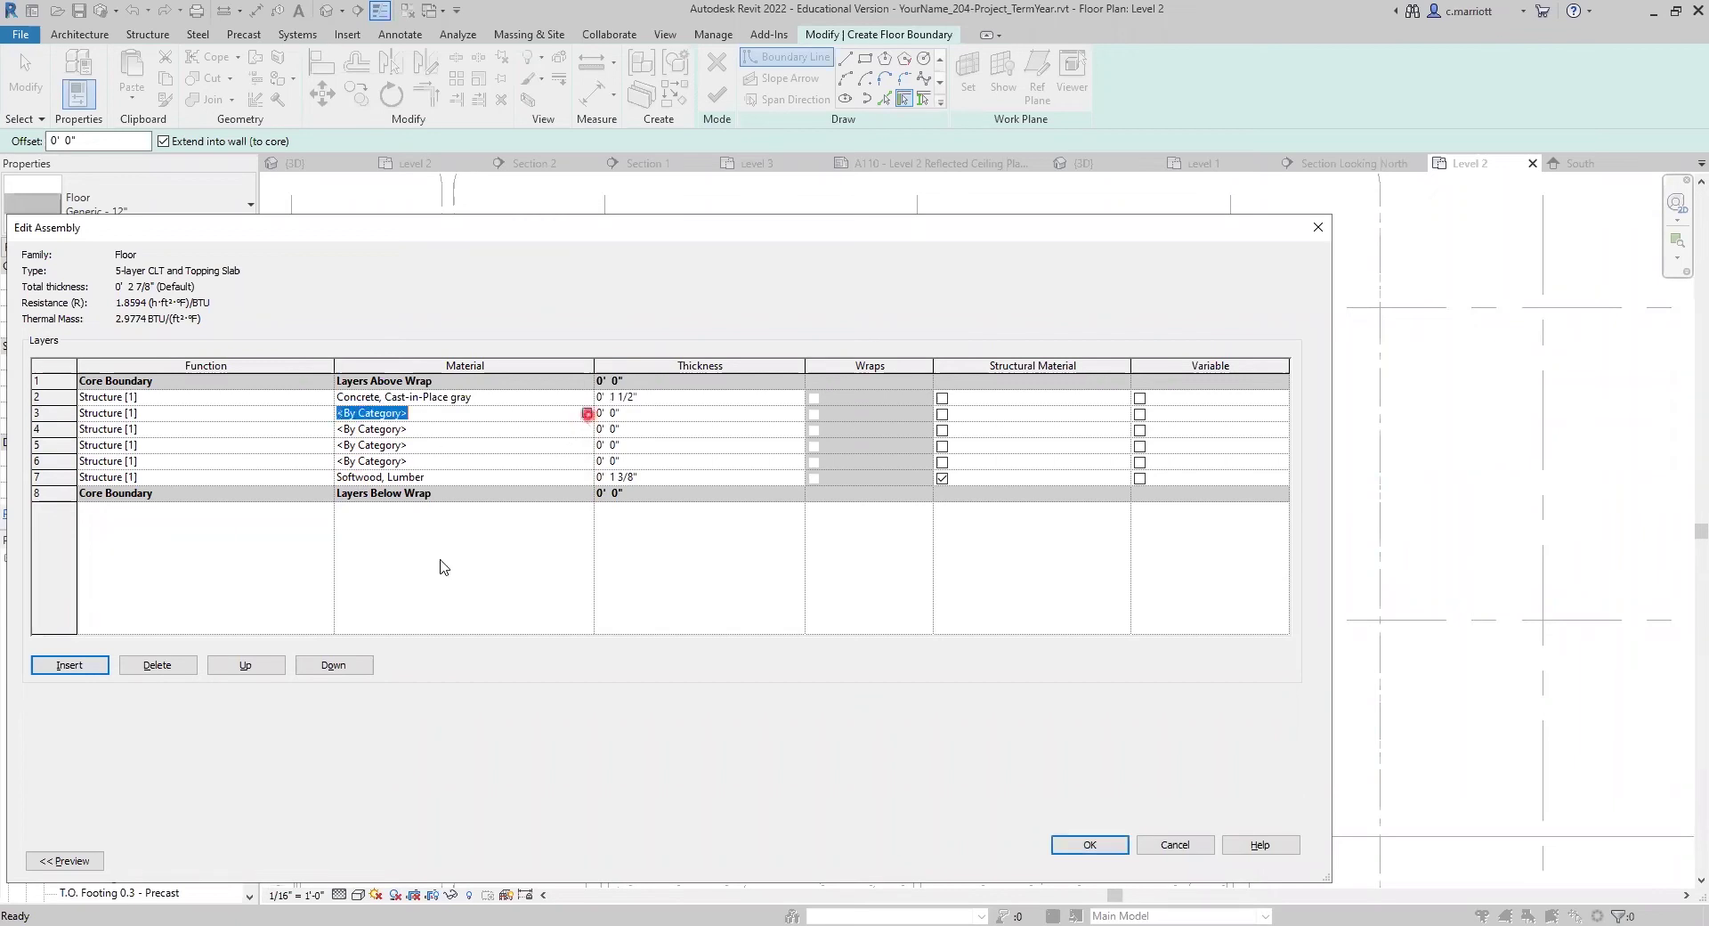
pyautogui.click(855, 784)
pyautogui.click(446, 430)
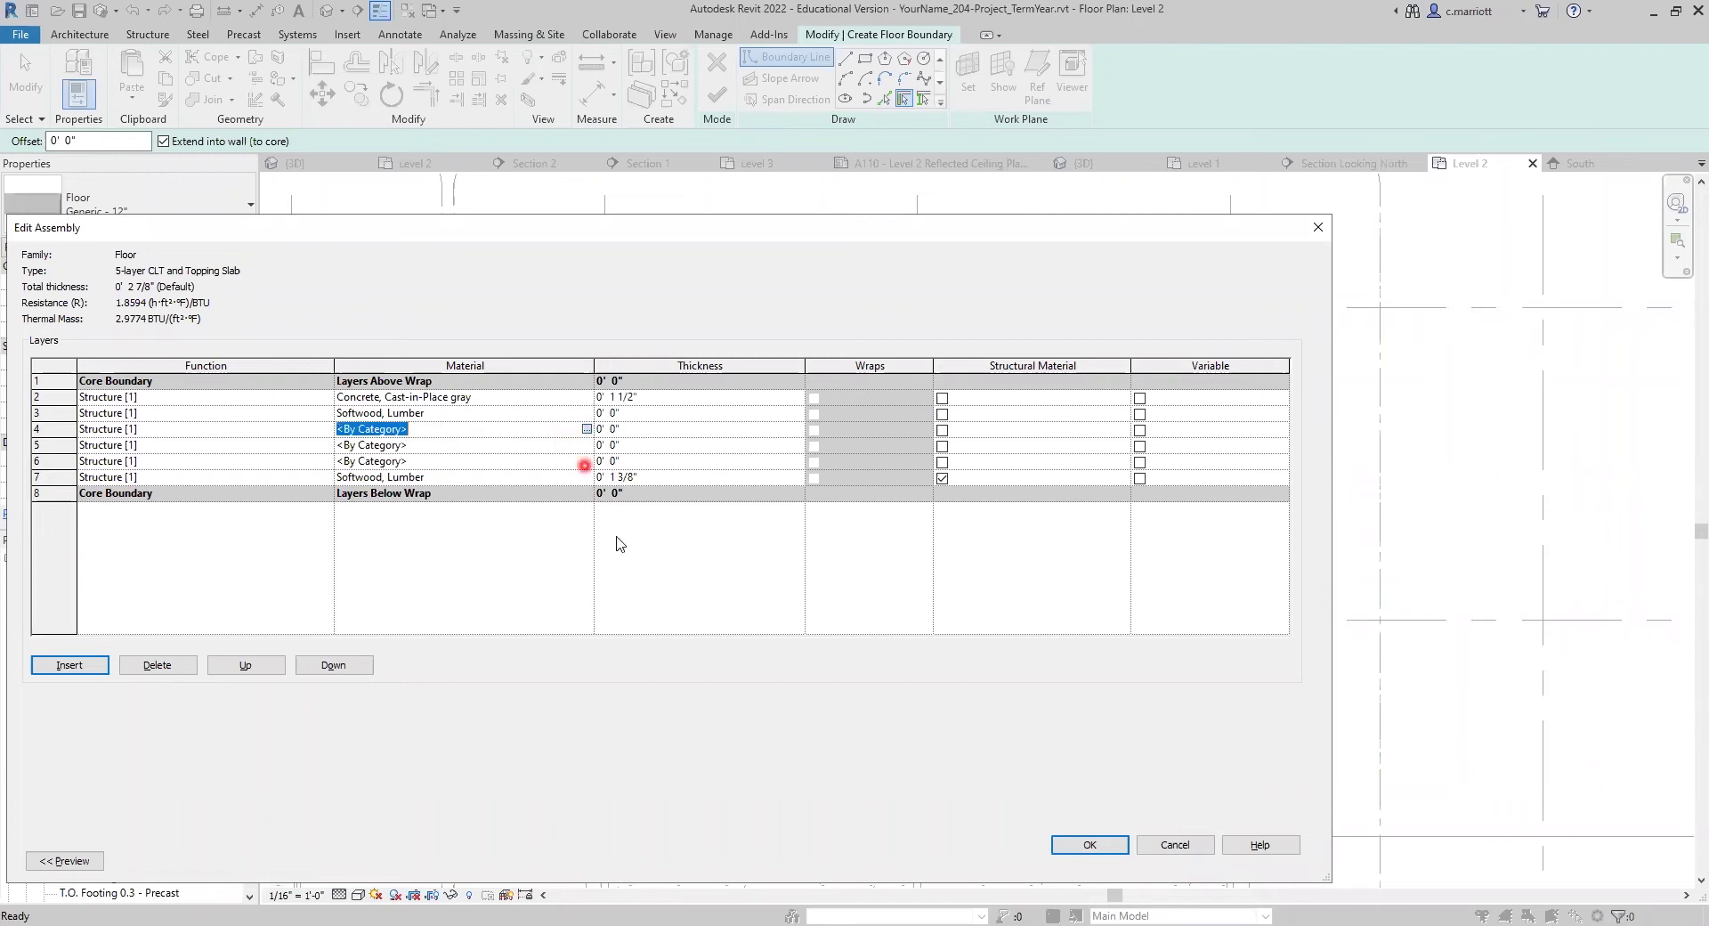
pyautogui.click(861, 782)
pyautogui.click(471, 445)
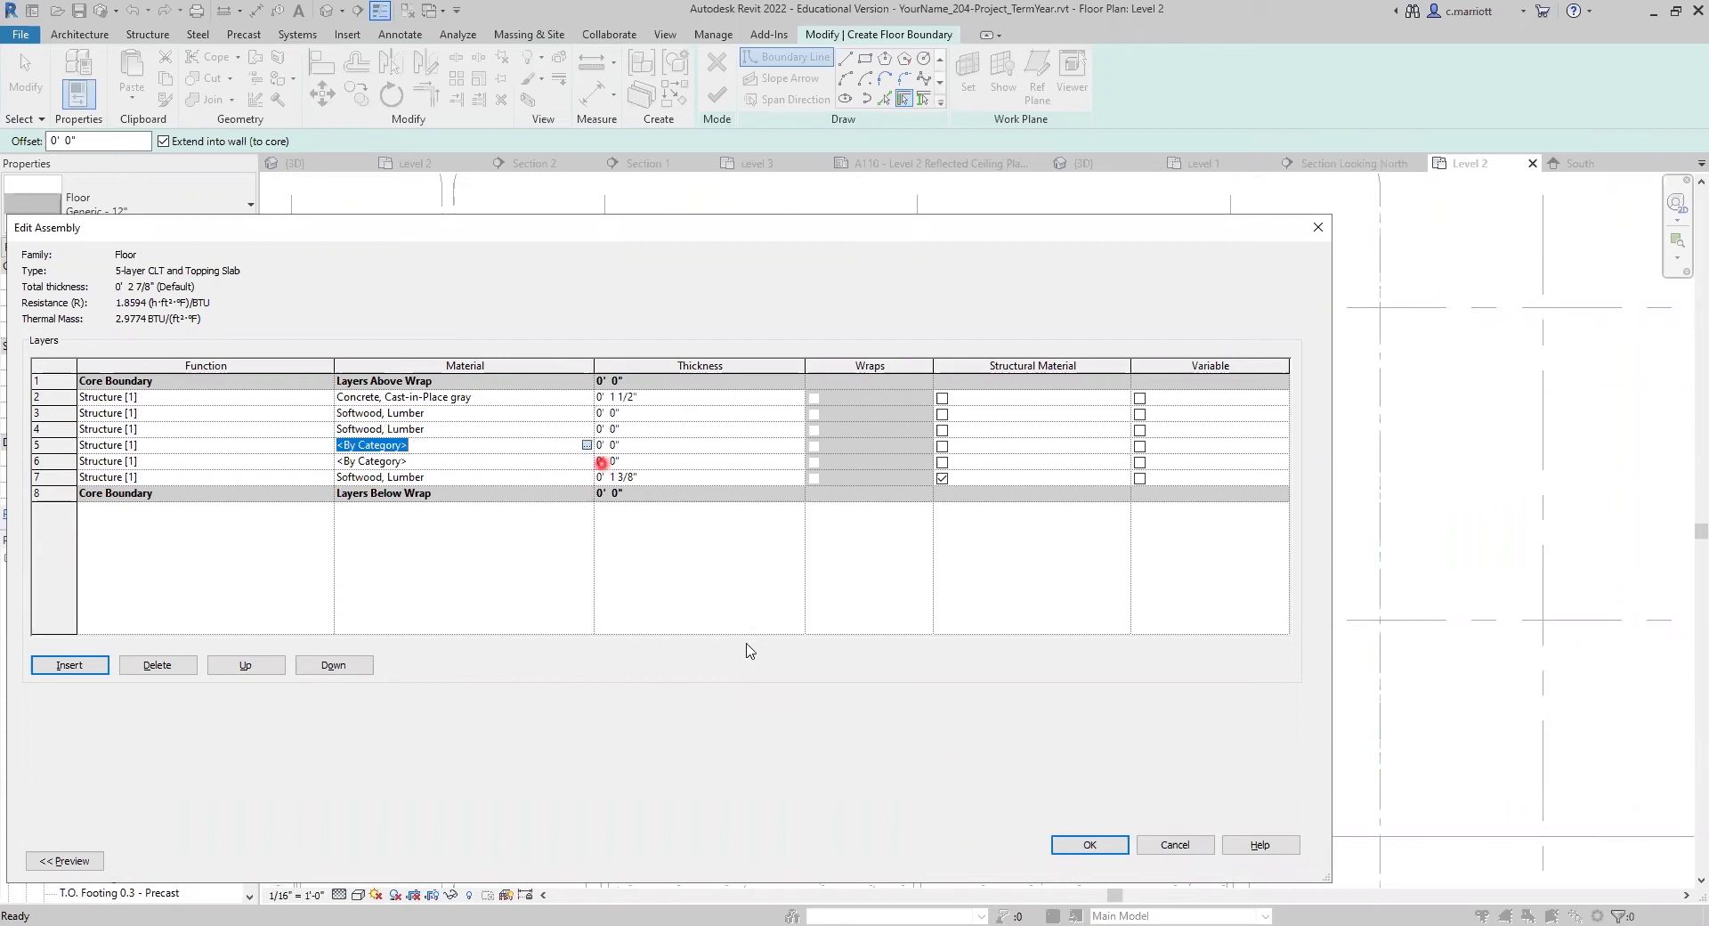
pyautogui.click(862, 785)
pyautogui.click(585, 461)
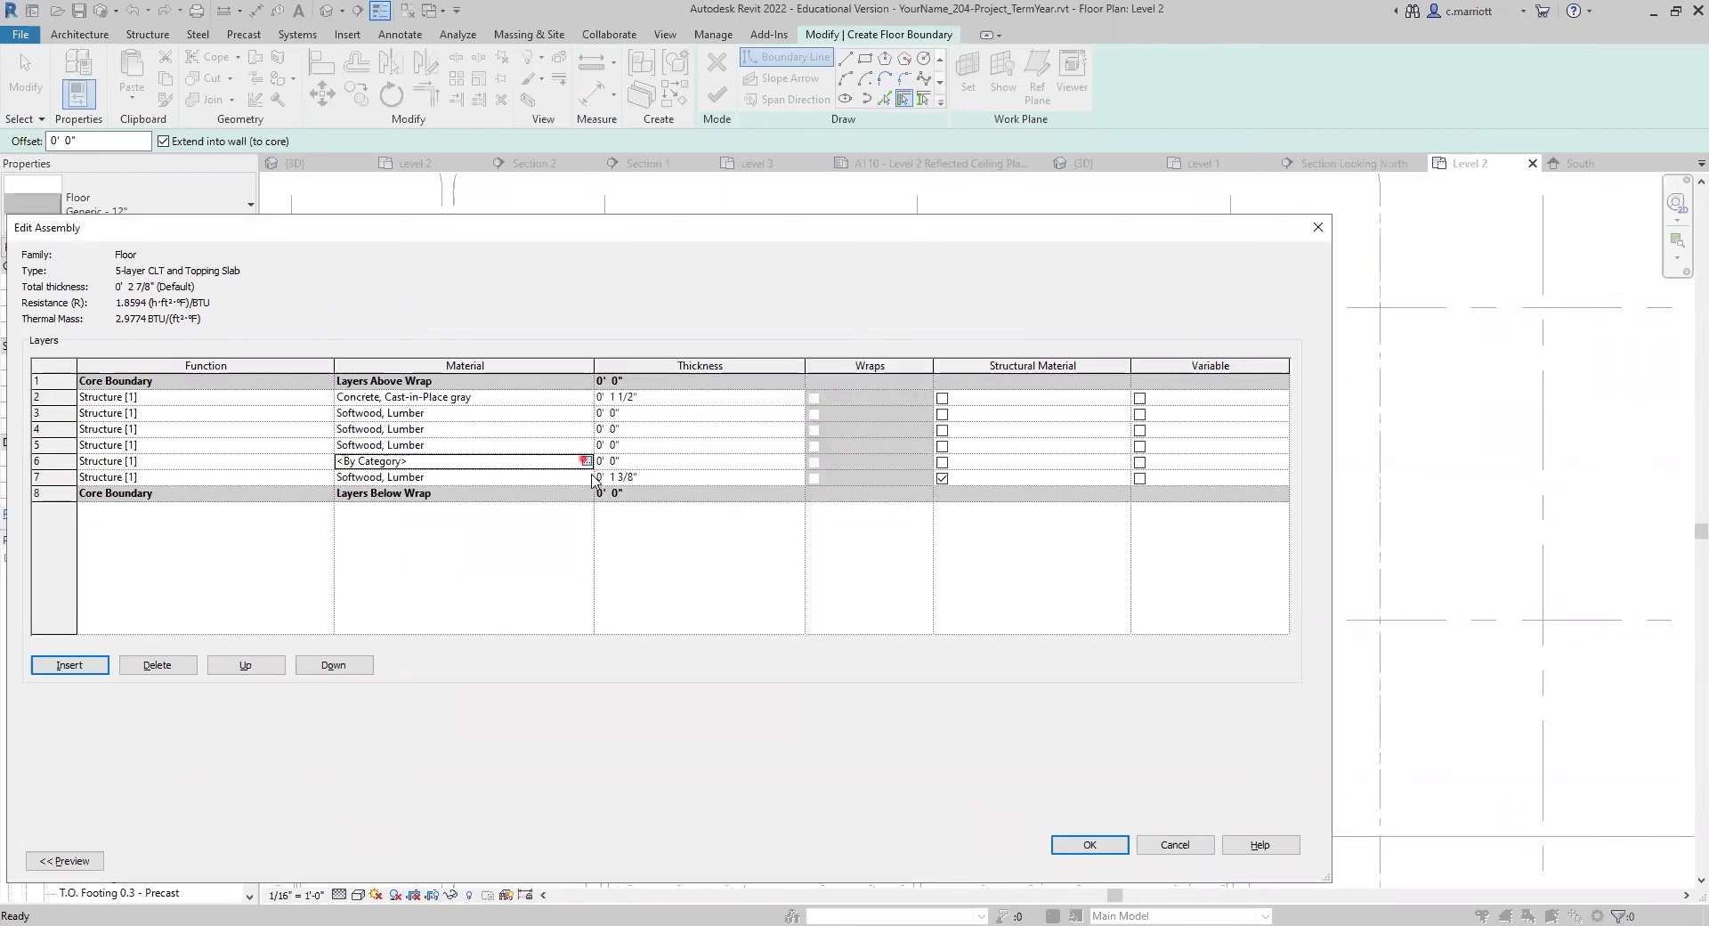
pyautogui.click(846, 782)
# Set the thickness of the four new Softwood, Lumber layers to 1 3/8" each and accept the floor type.
pyautogui.click(630, 407)
pyautogui.click(628, 415)
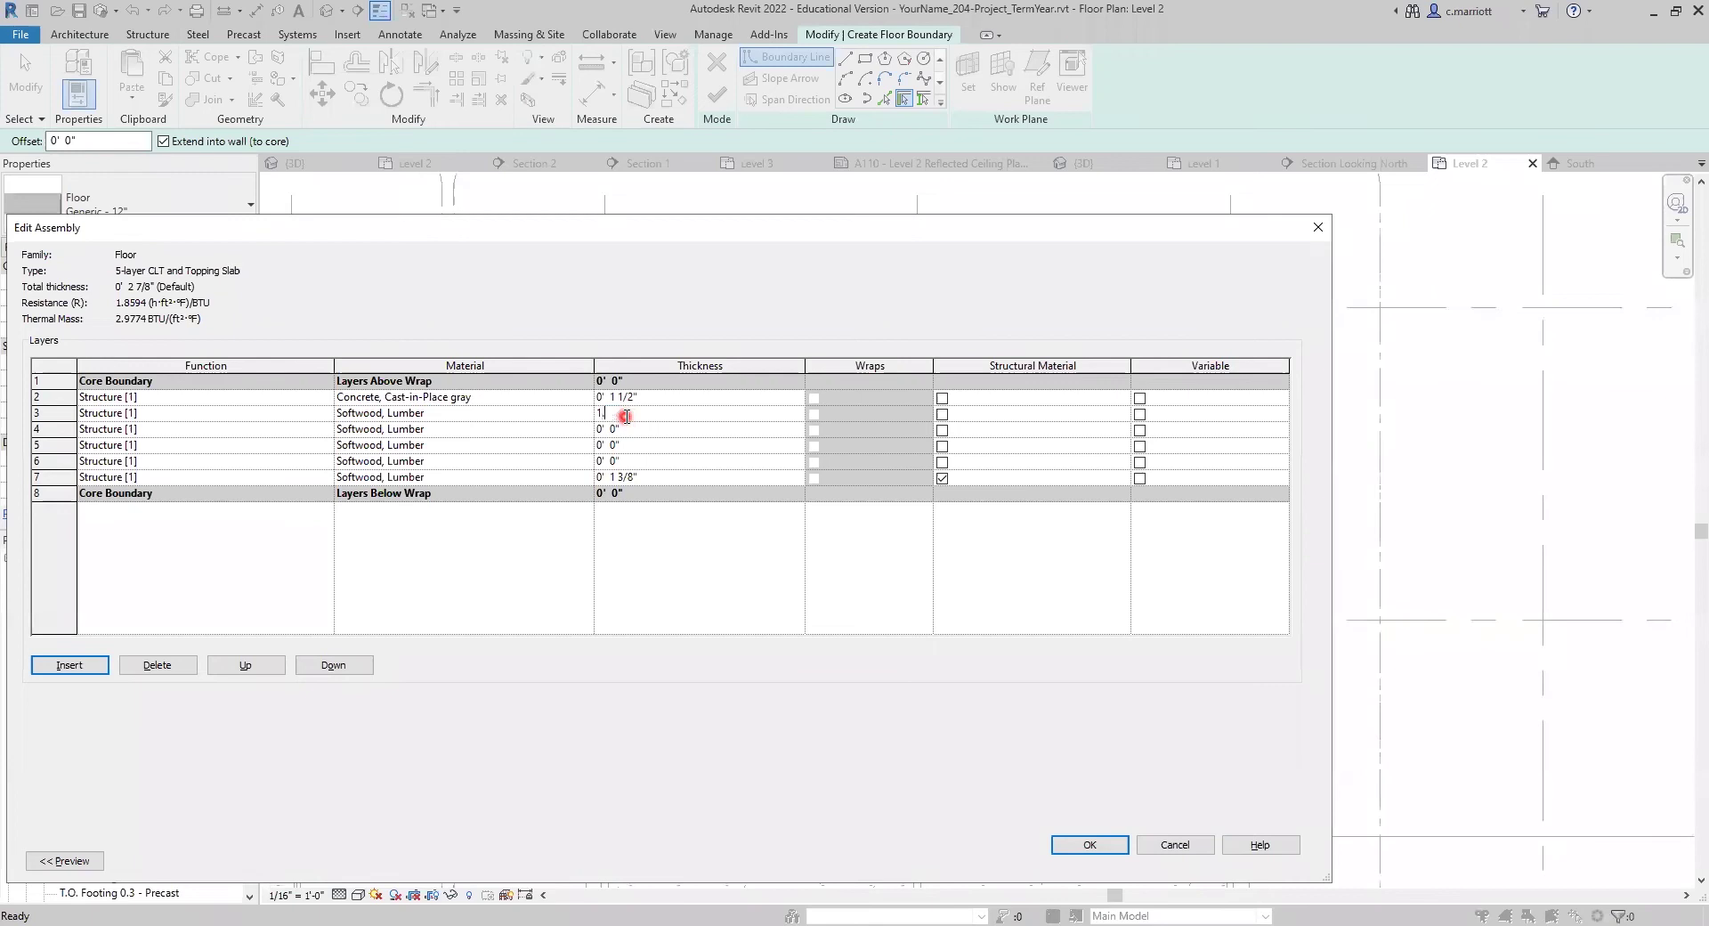
pyautogui.press('Tab')
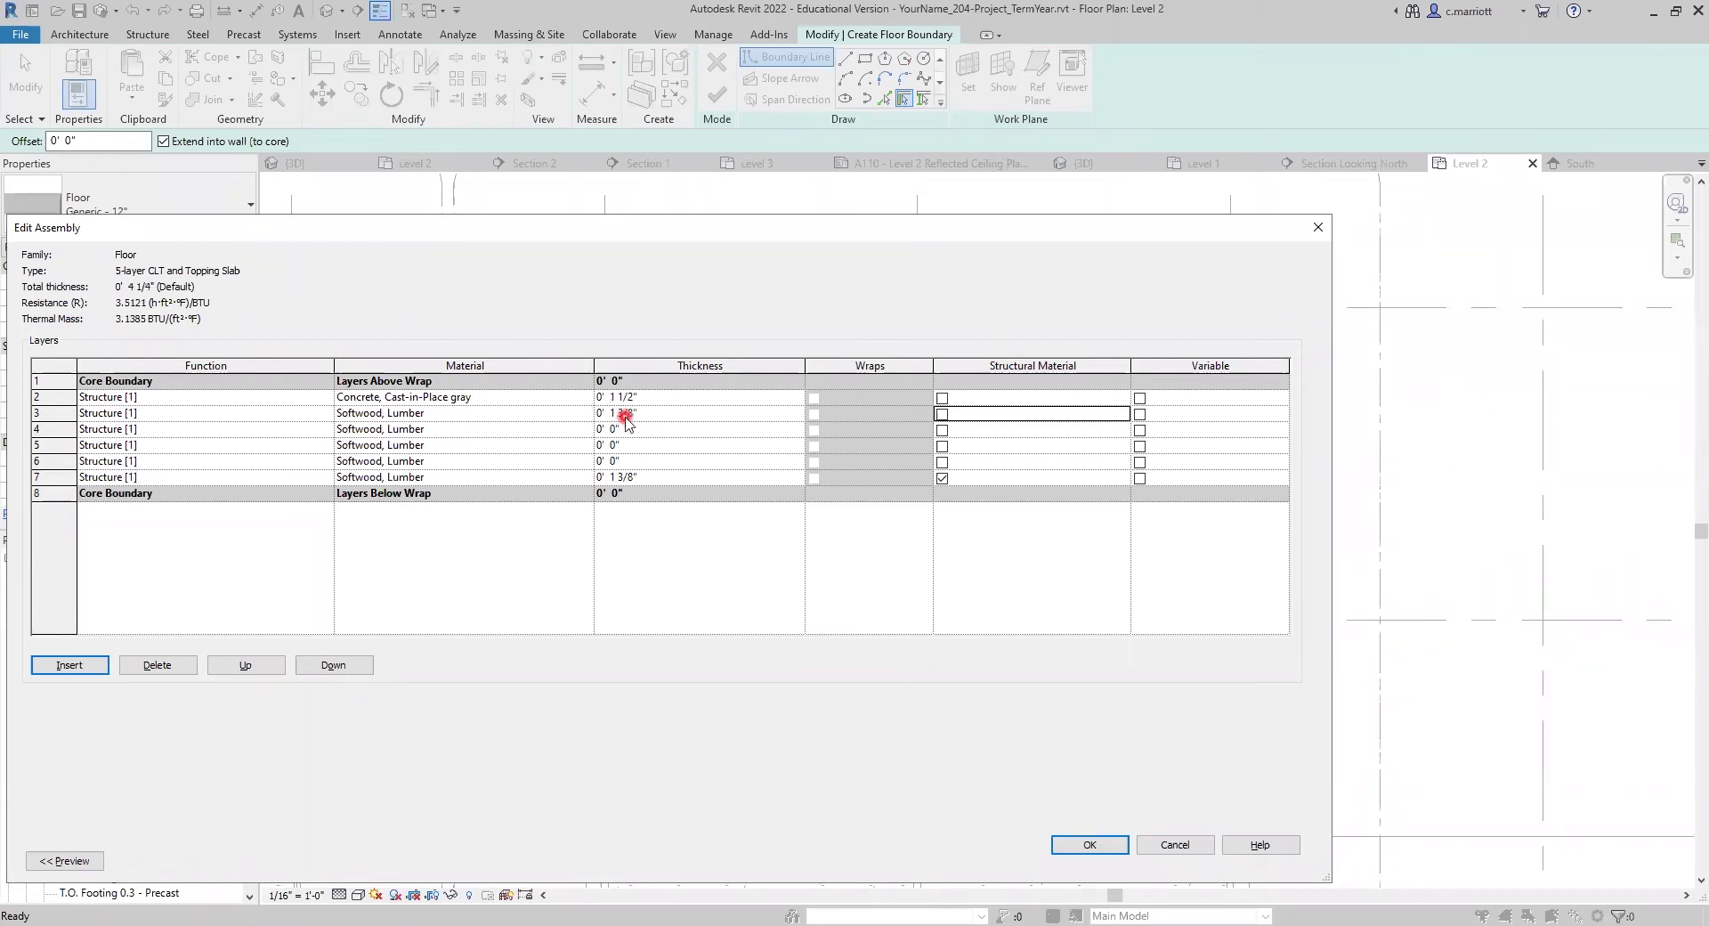
pyautogui.click(618, 434)
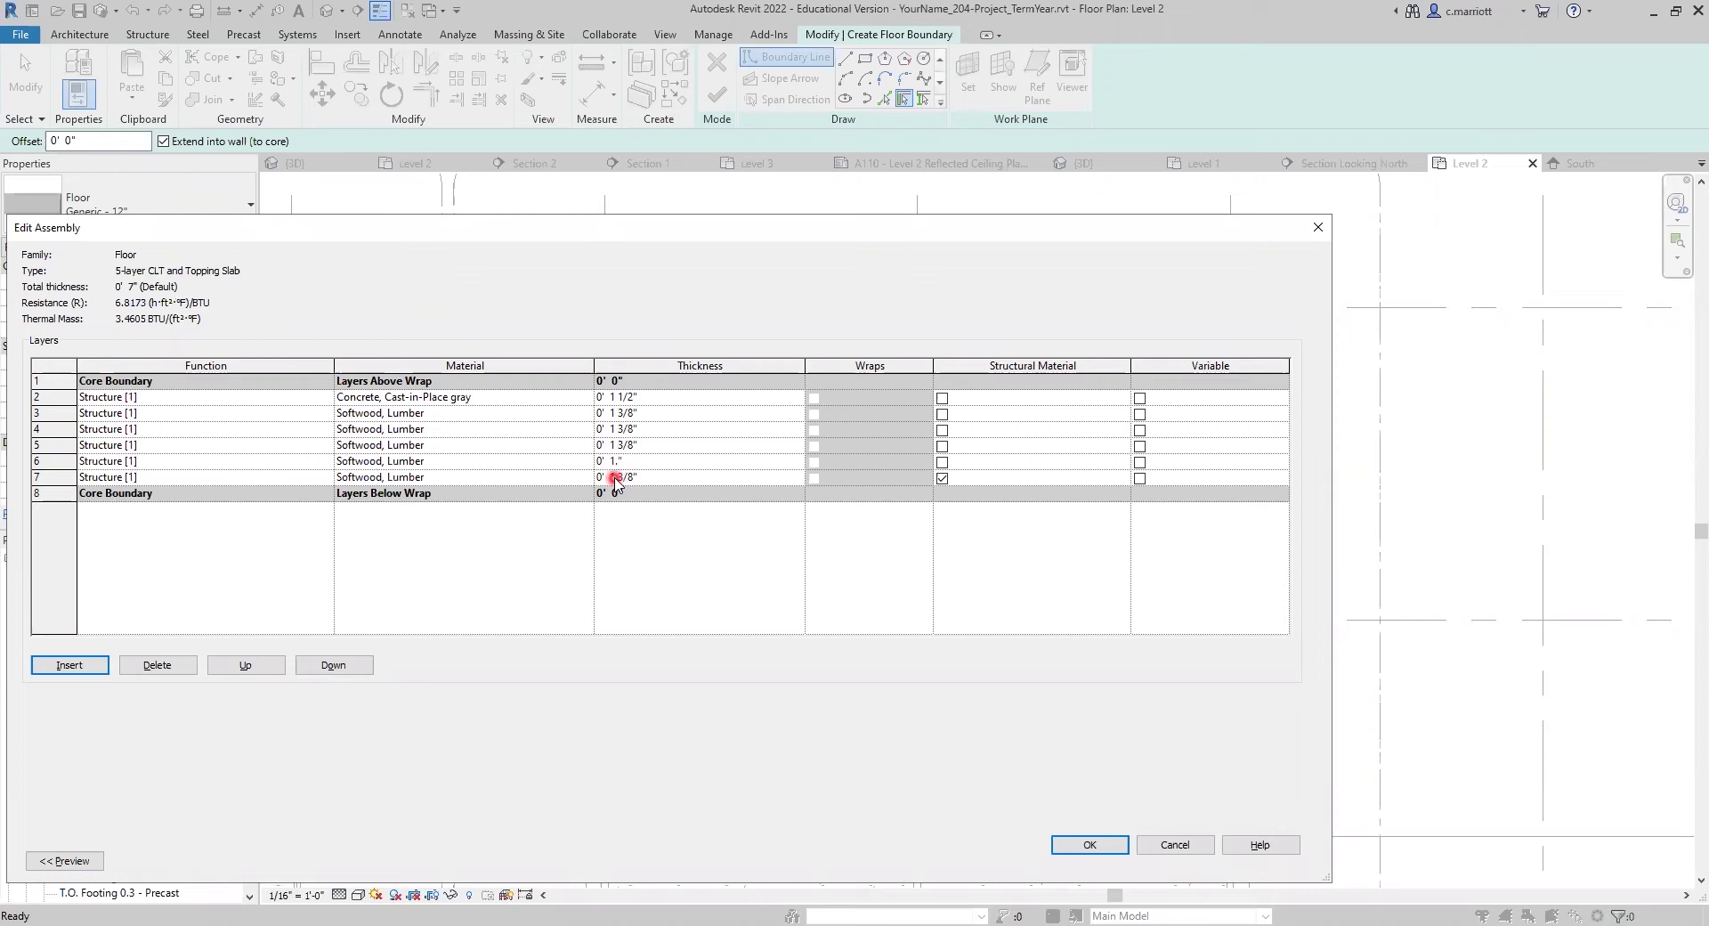
pyautogui.press('Tab')
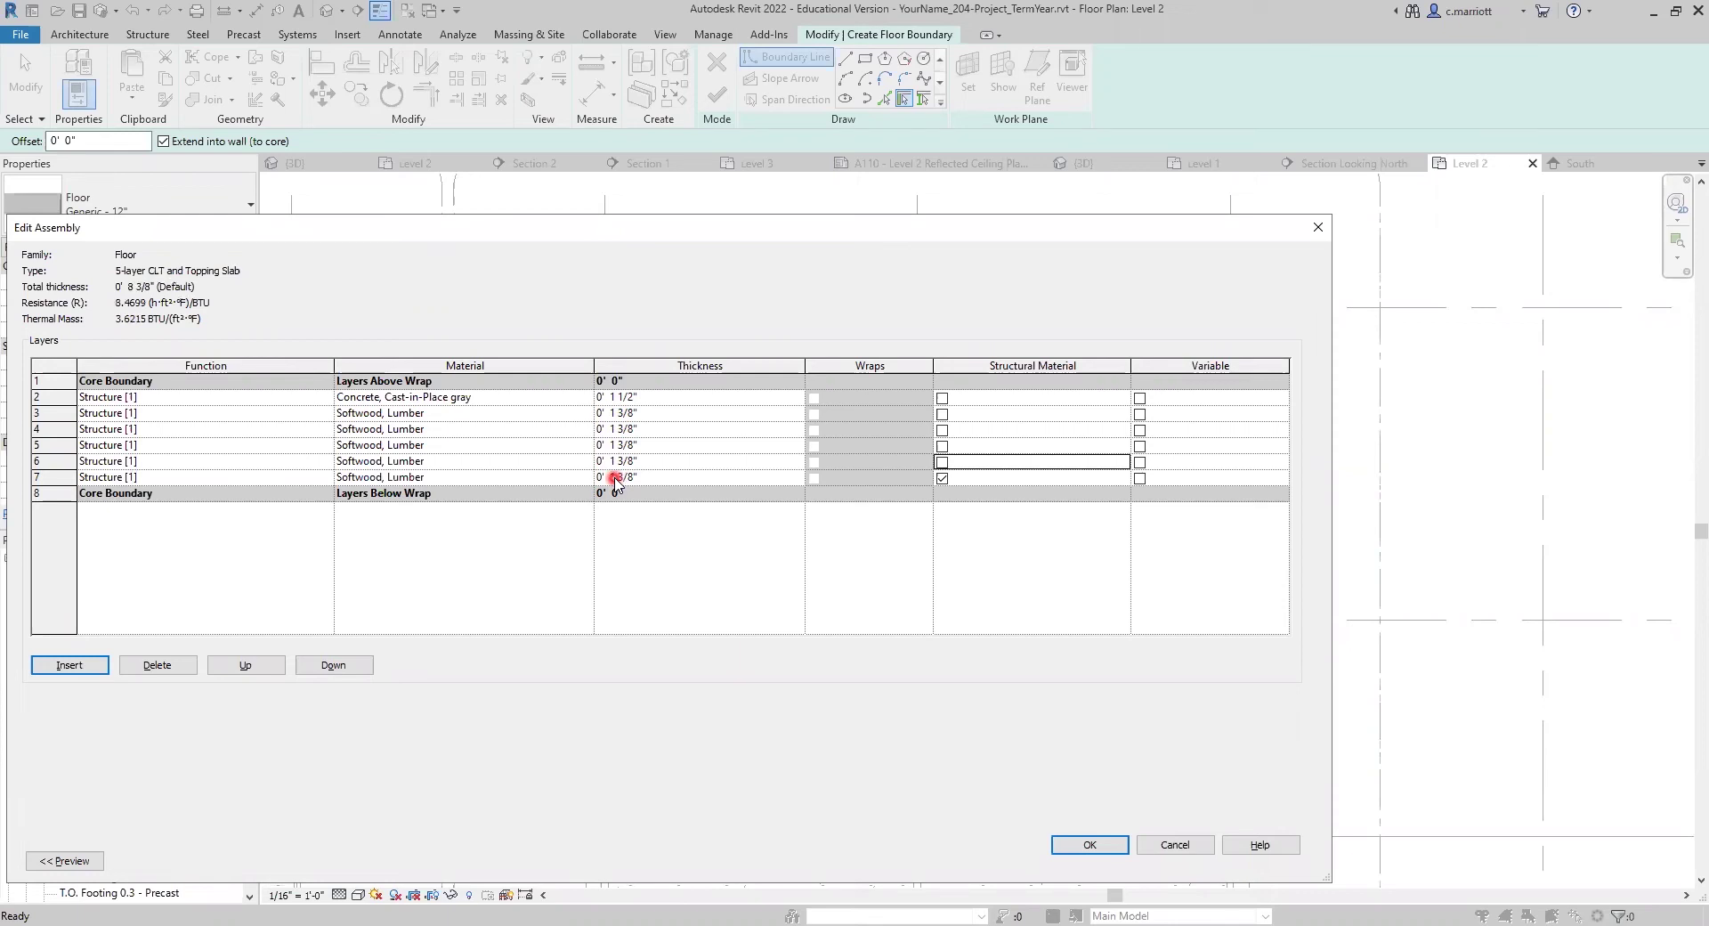
pyautogui.click(1087, 847)
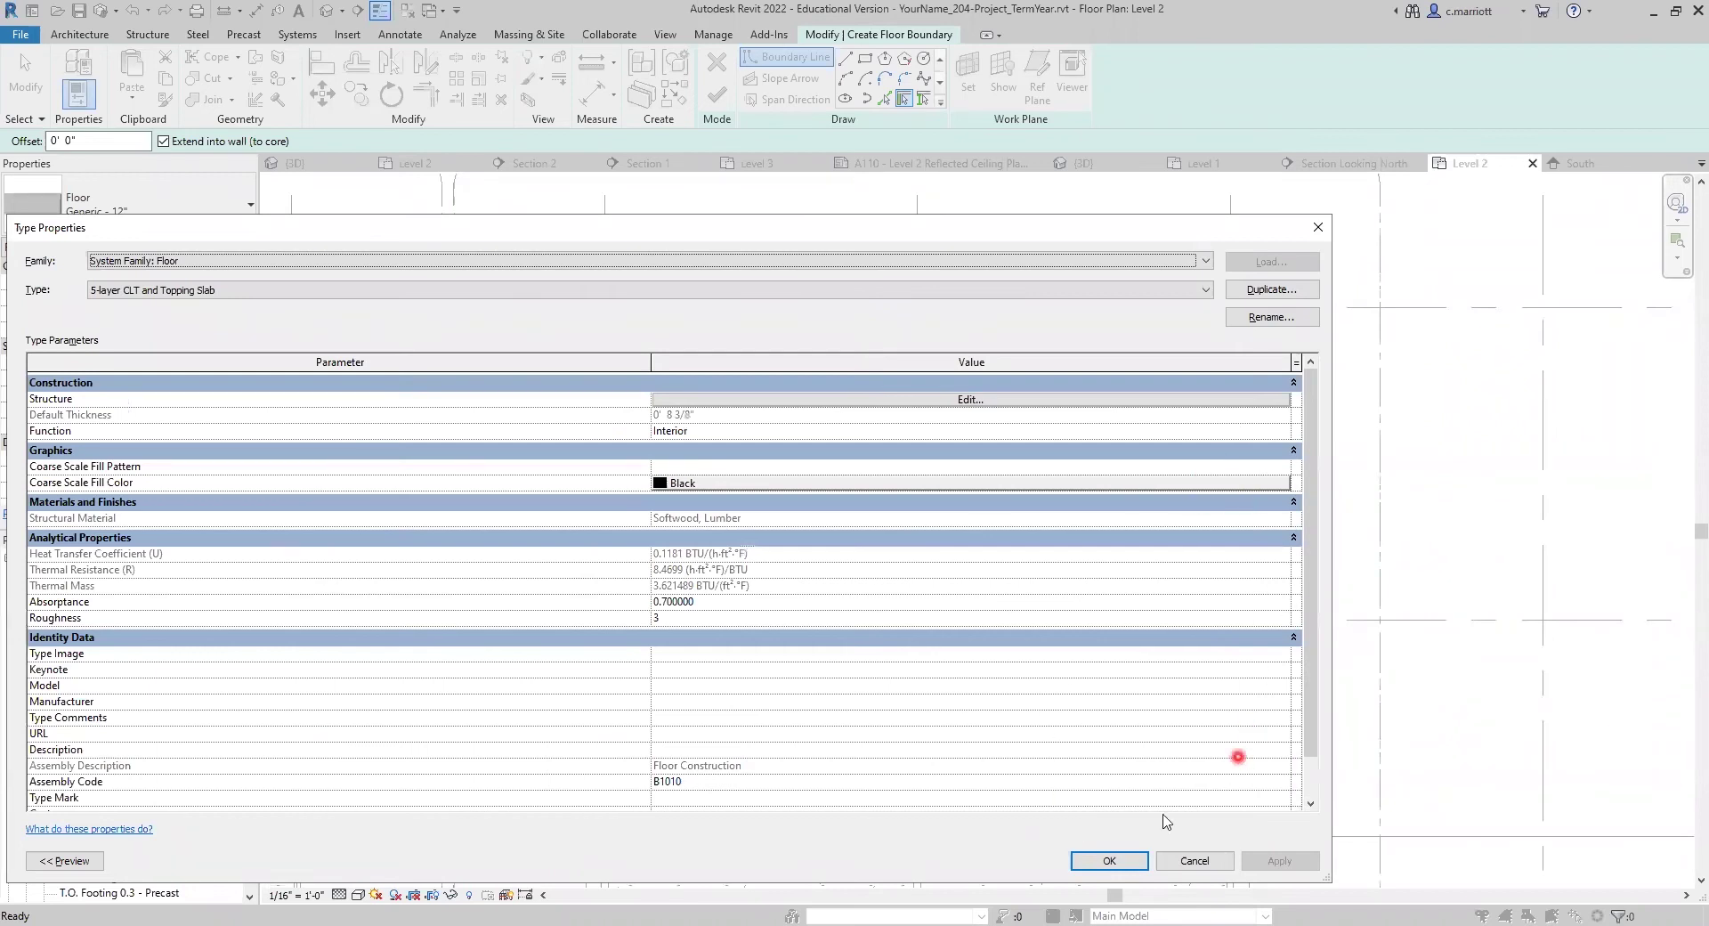
pyautogui.click(1110, 861)
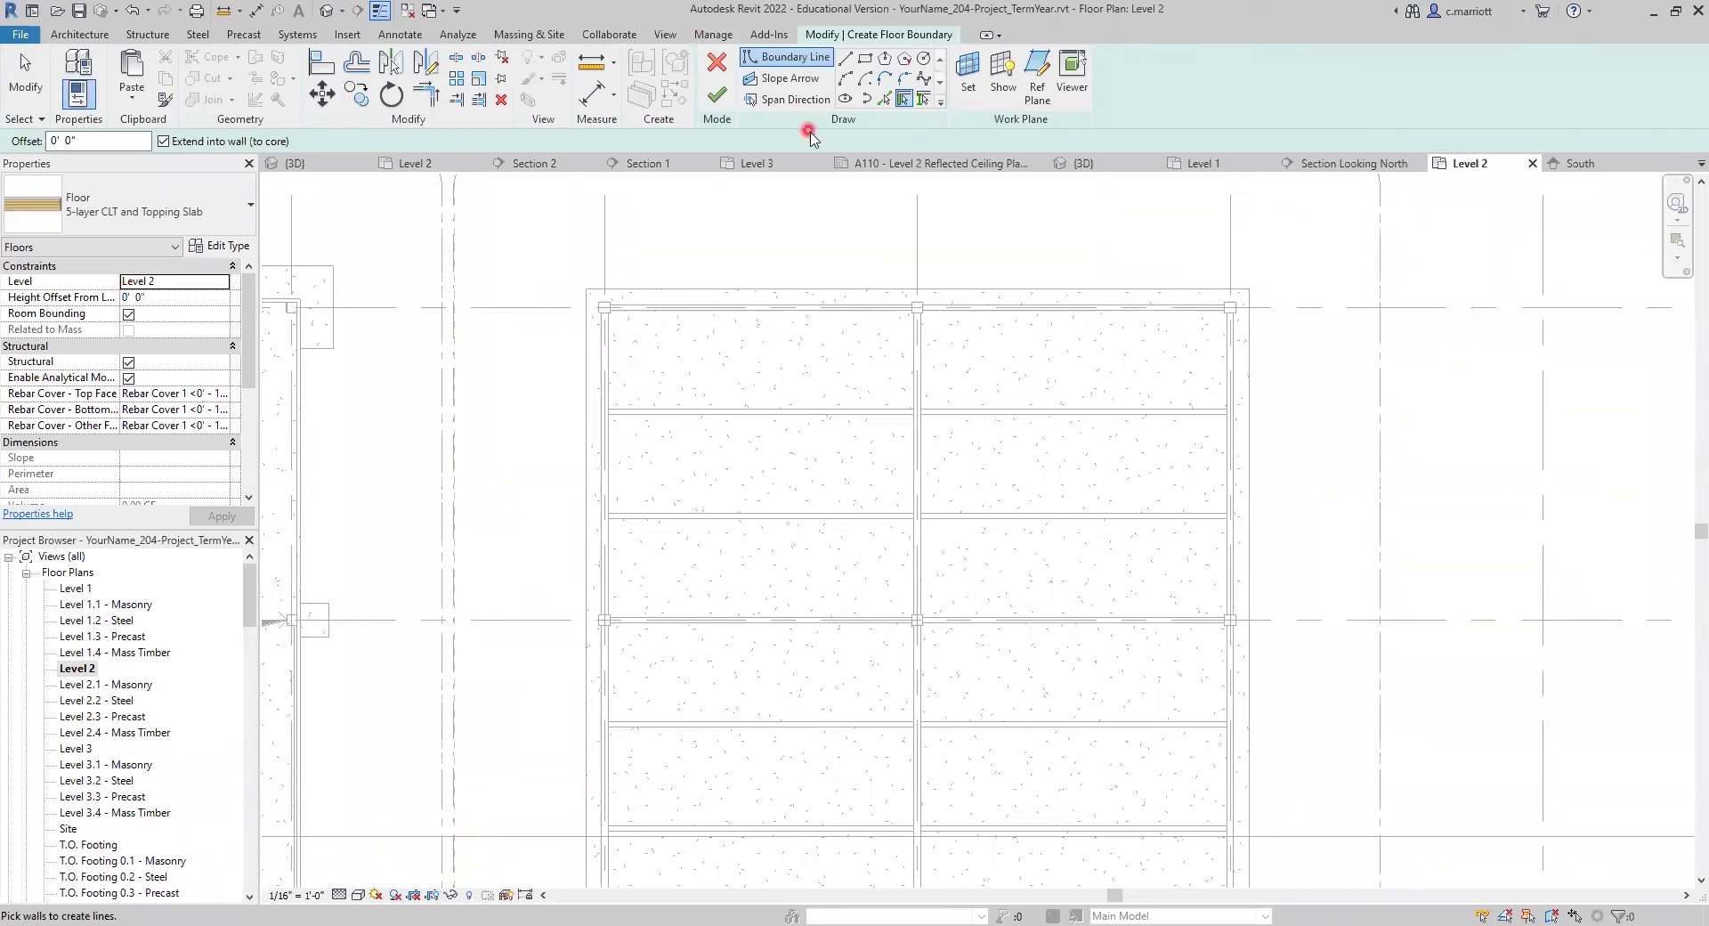
# Sketch the floor boundary with straight lines from the northwest corner column along the north edge and around the middle column.
pyautogui.click(846, 59)
pyautogui.scroll(5, 603, 318)
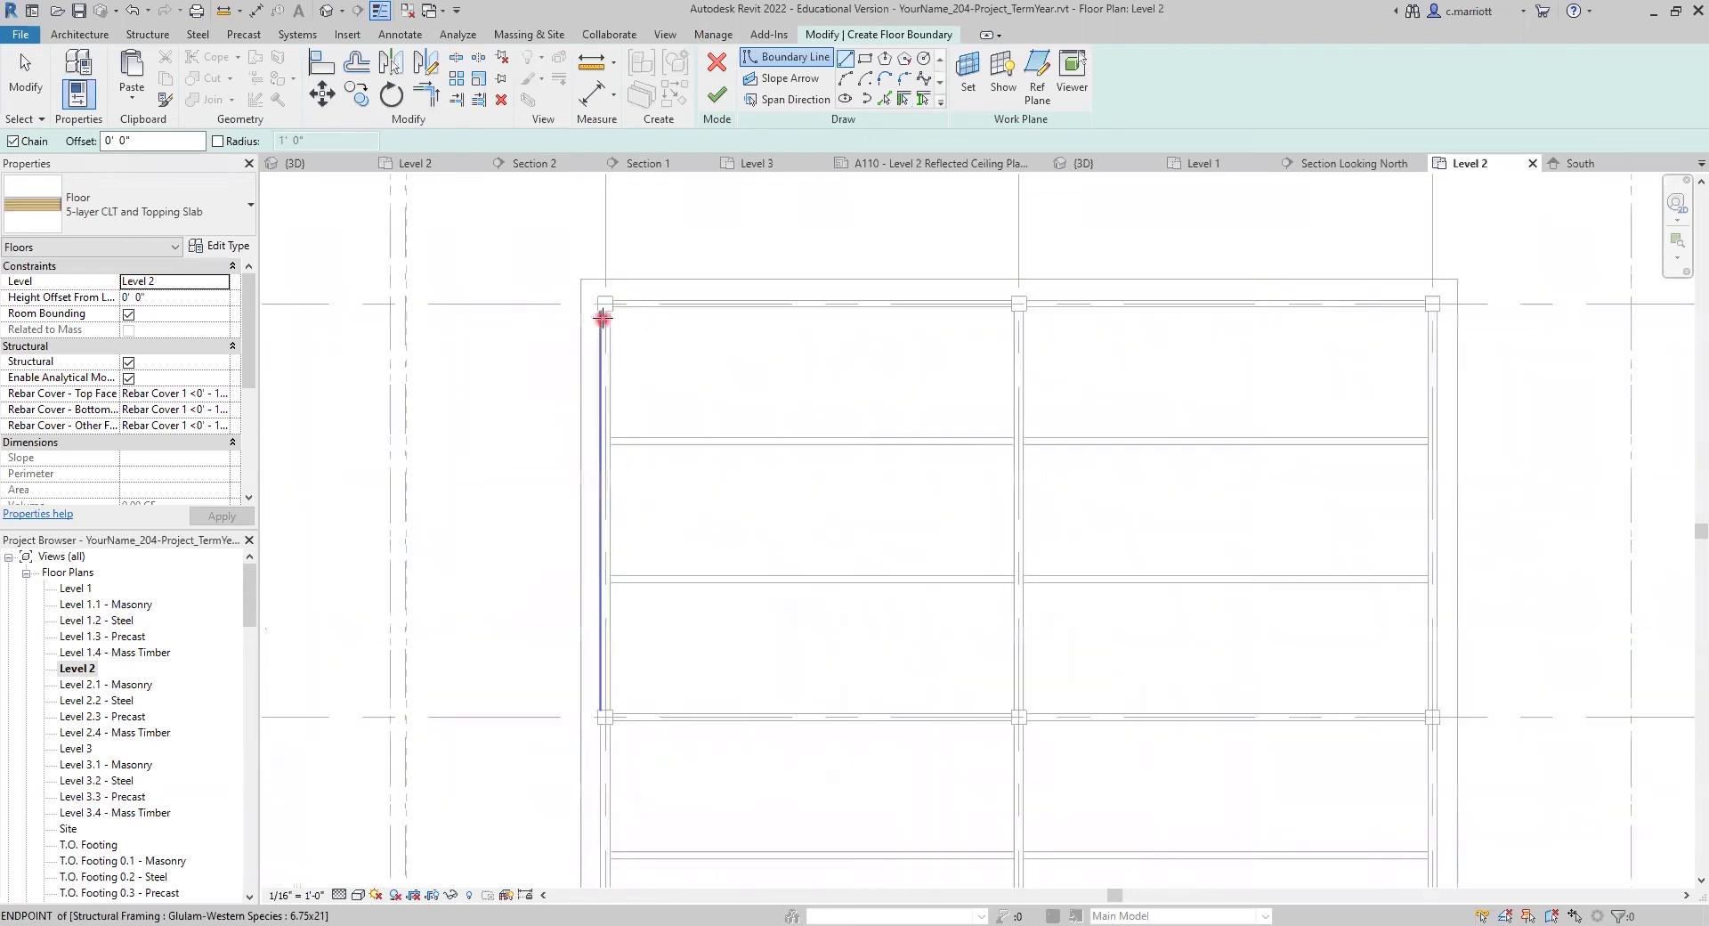
pyautogui.click(616, 283)
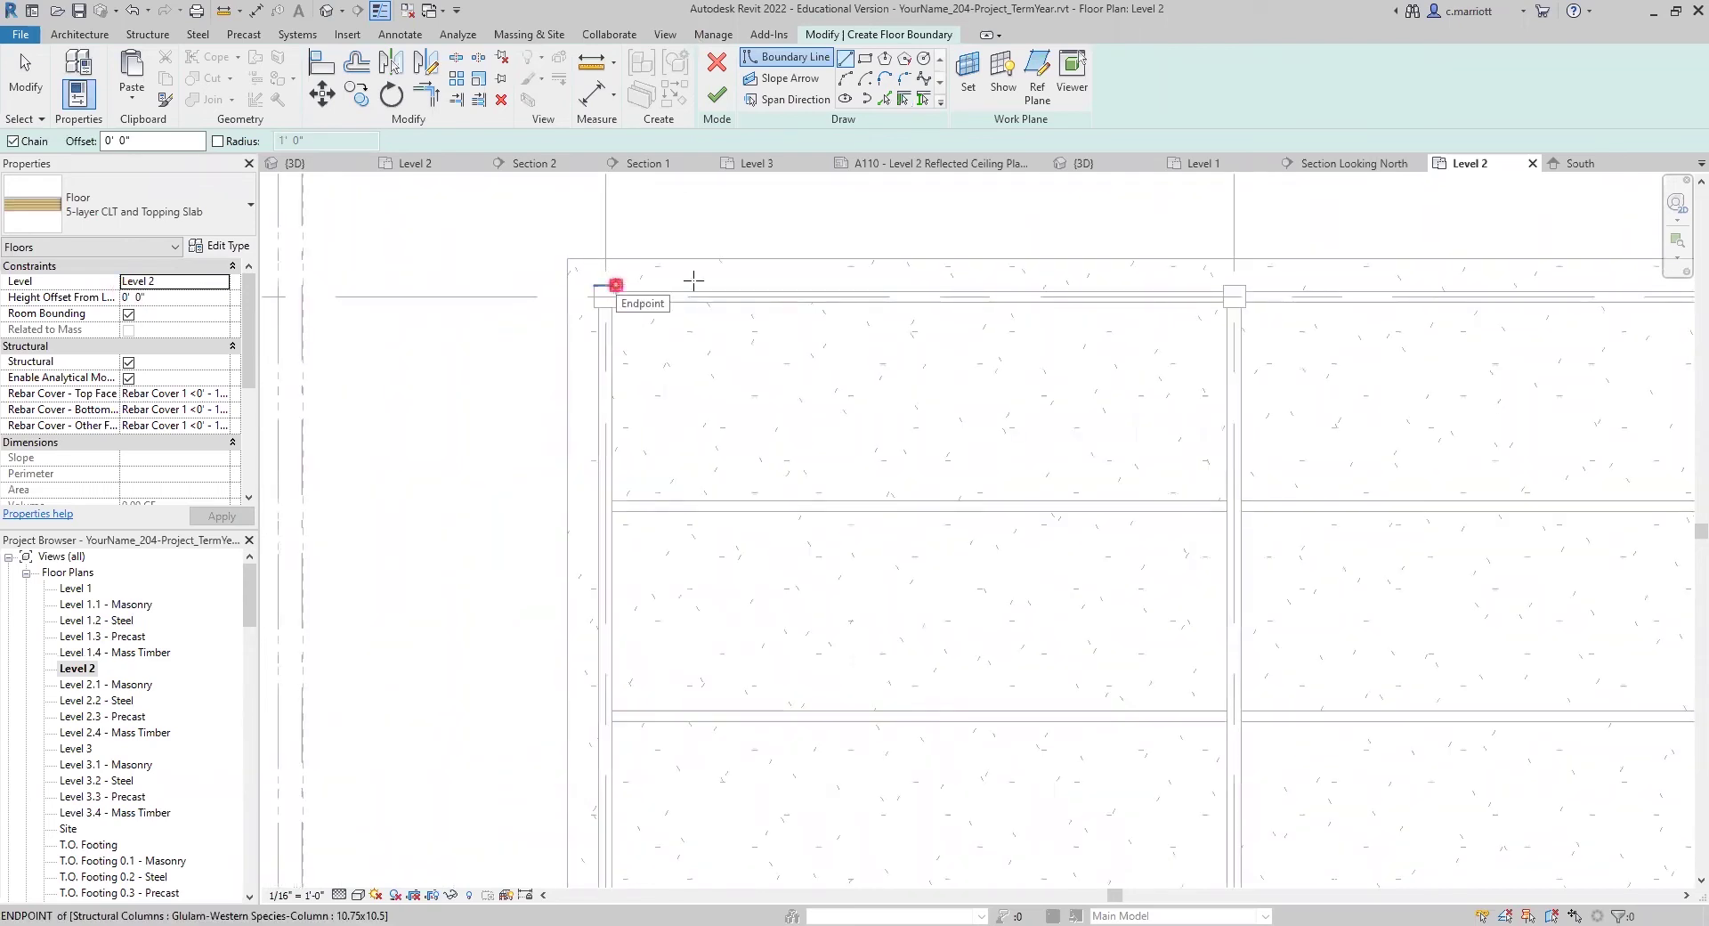
pyautogui.click(1224, 286)
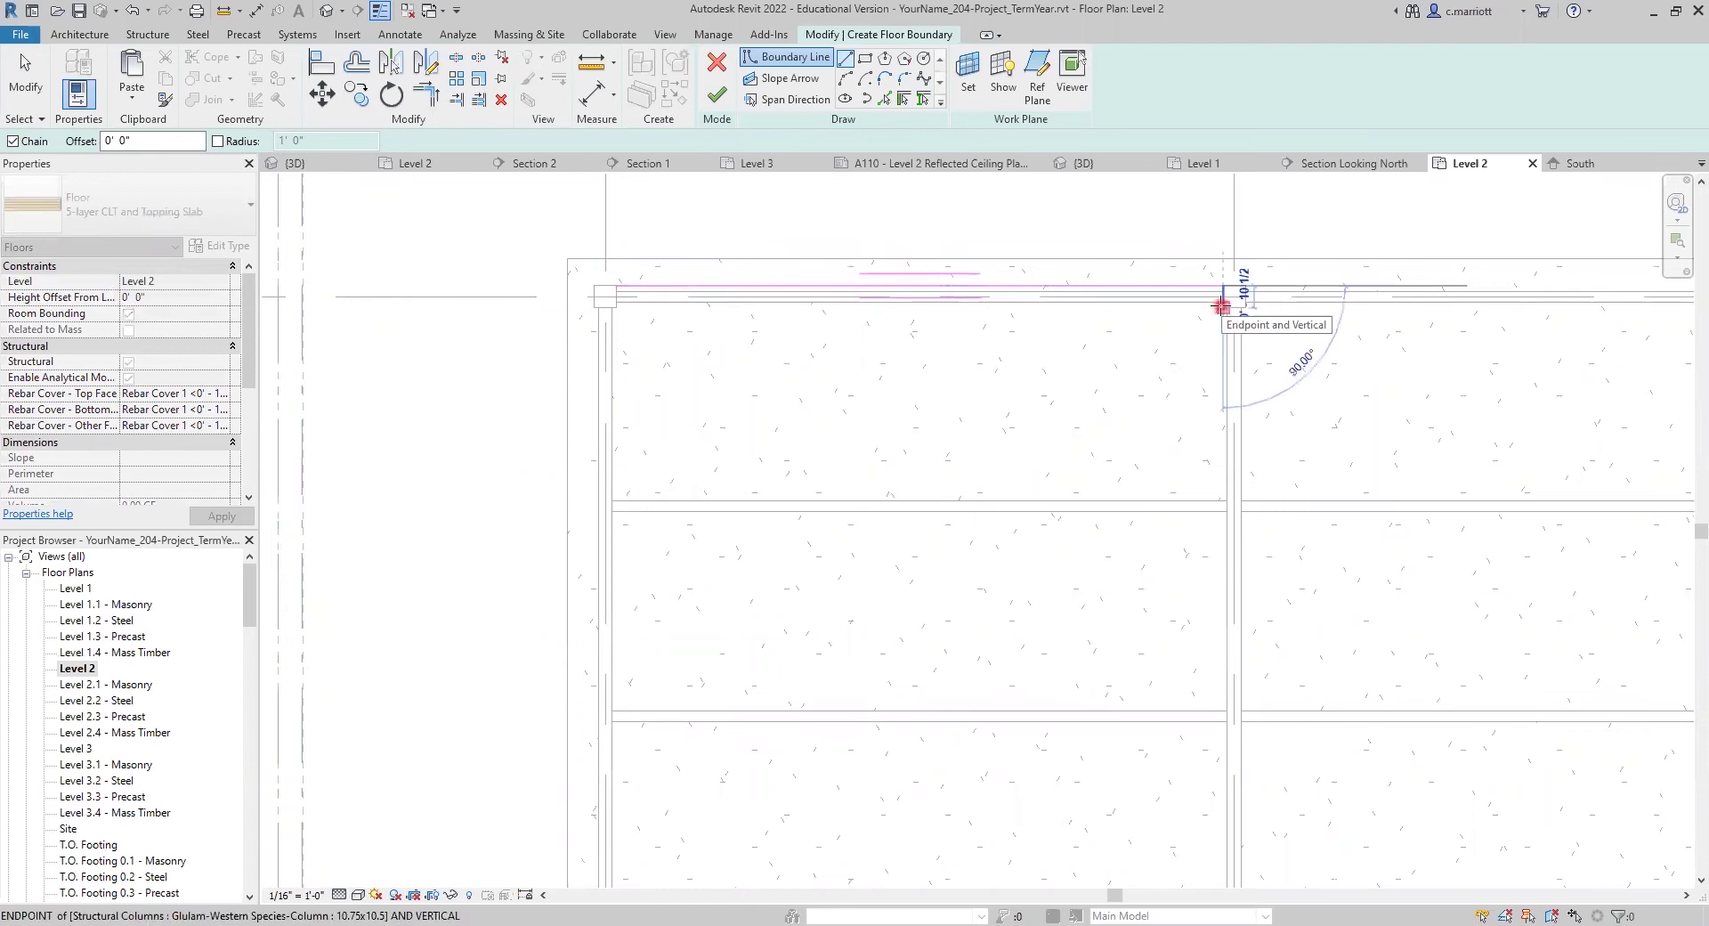
pyautogui.click(1243, 304)
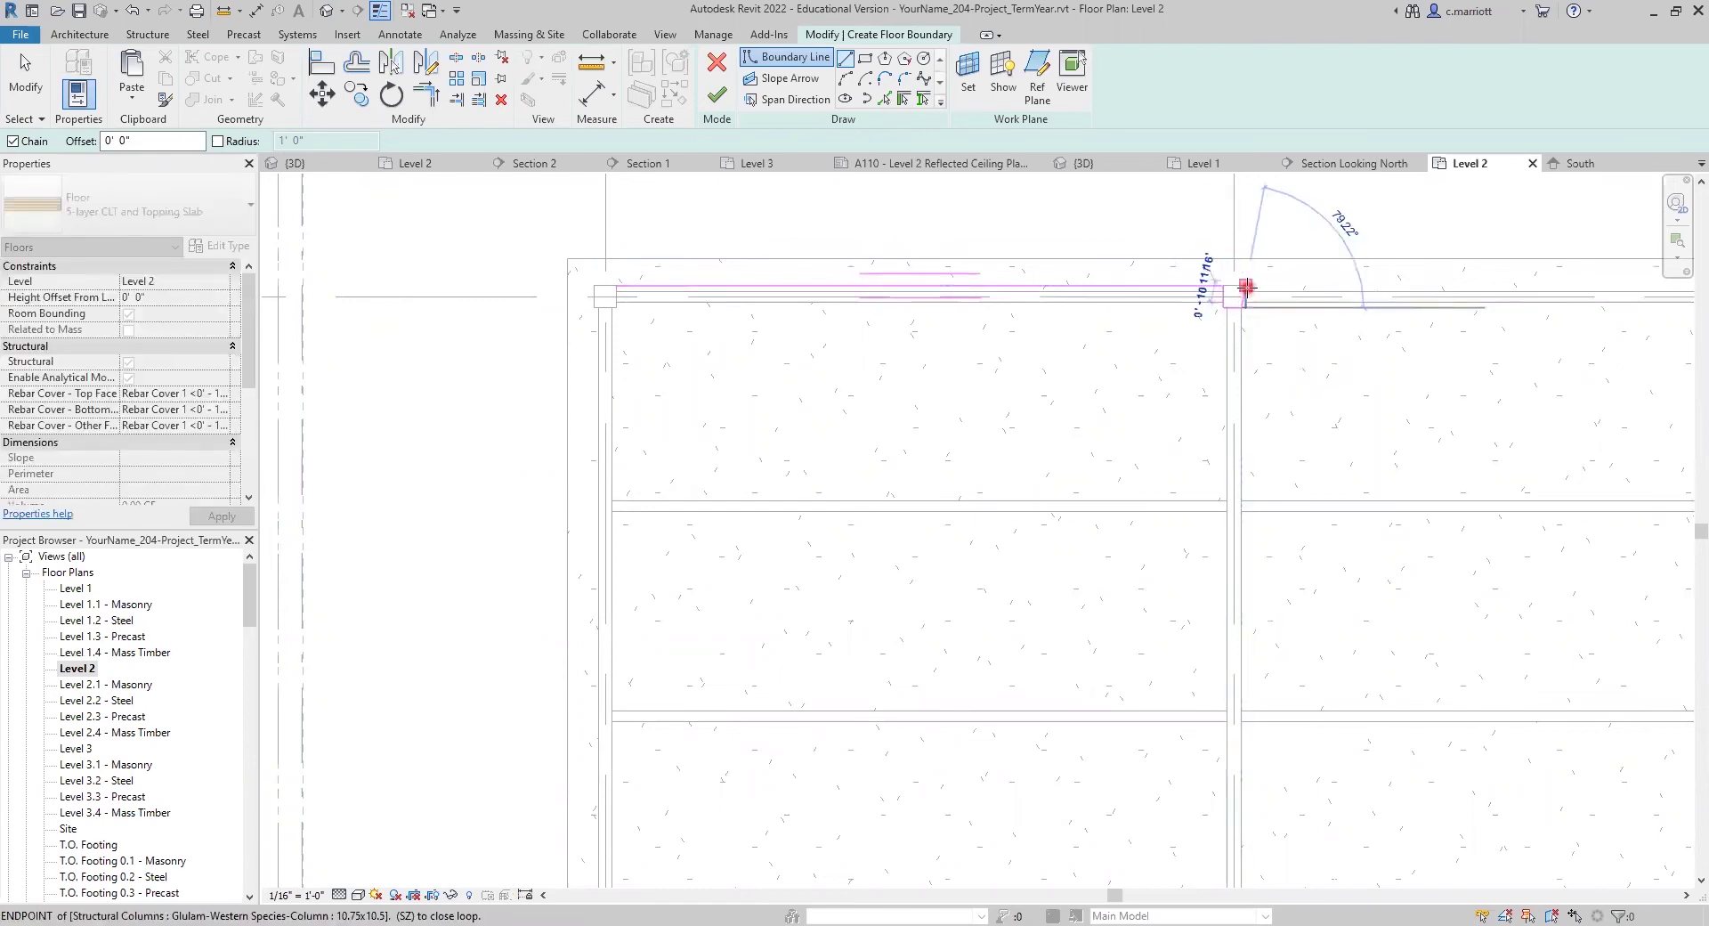
pyautogui.scroll(-4, 1246, 303)
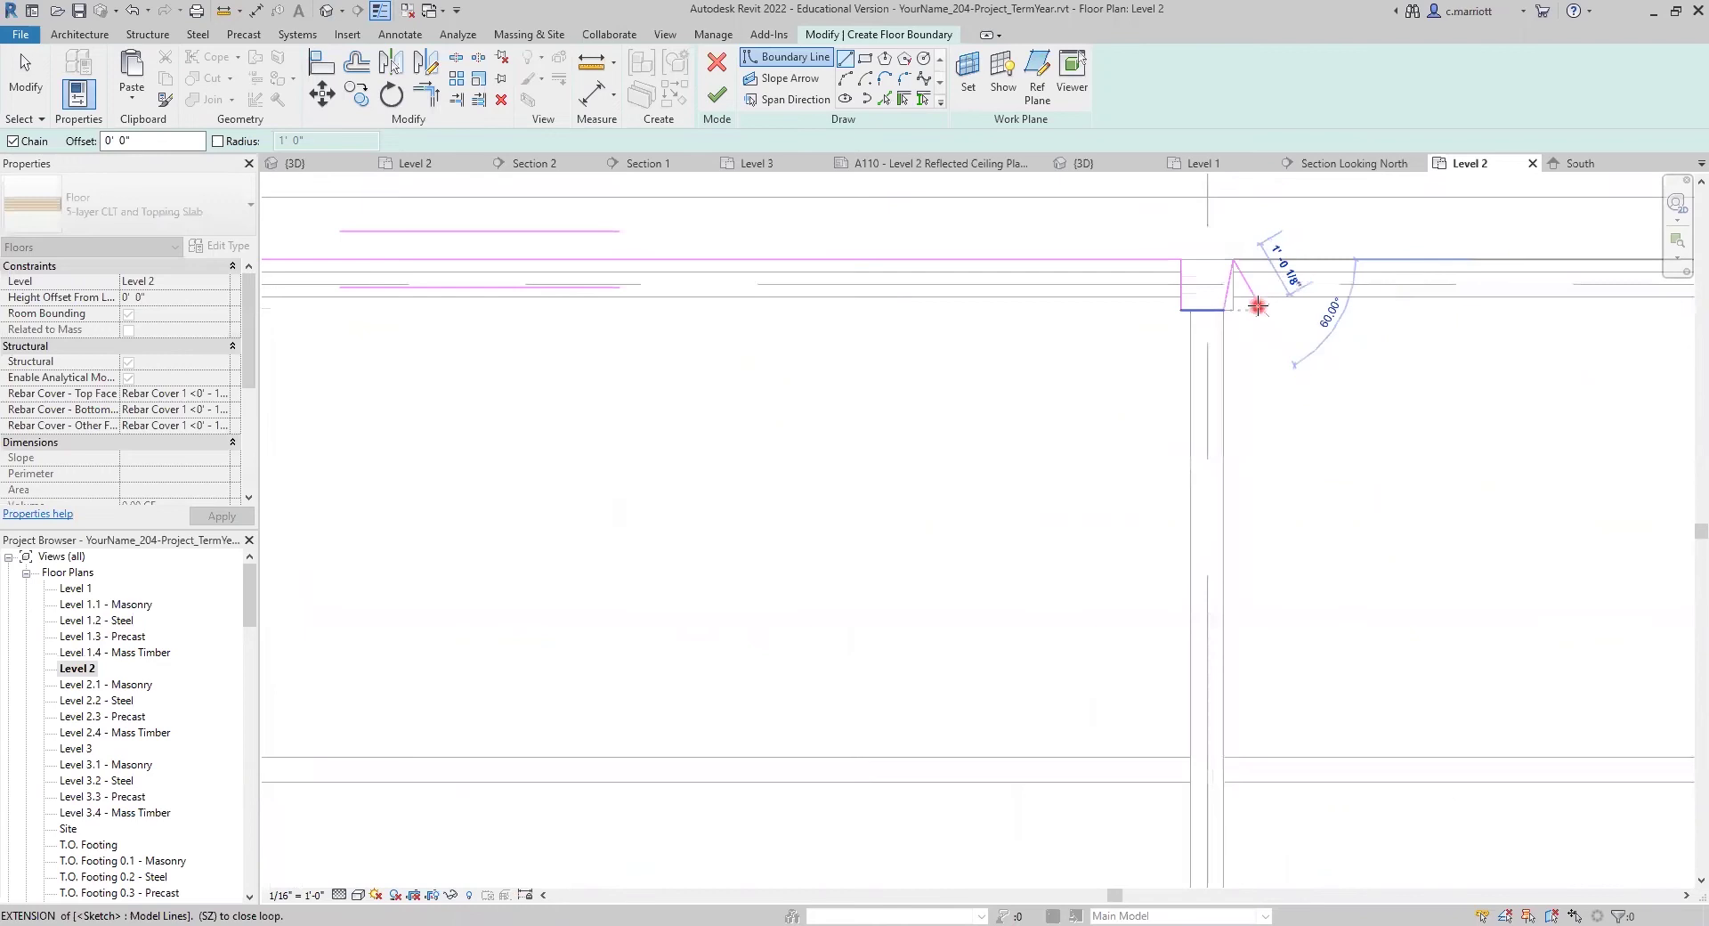
# Continue the floor boundary along the north edge to the northeast corner column and trace around that column.
pyautogui.scroll(-1, 1338, 372)
pyautogui.moveTo(1337, 372); pyautogui.dragTo(988, 449, button='middle')
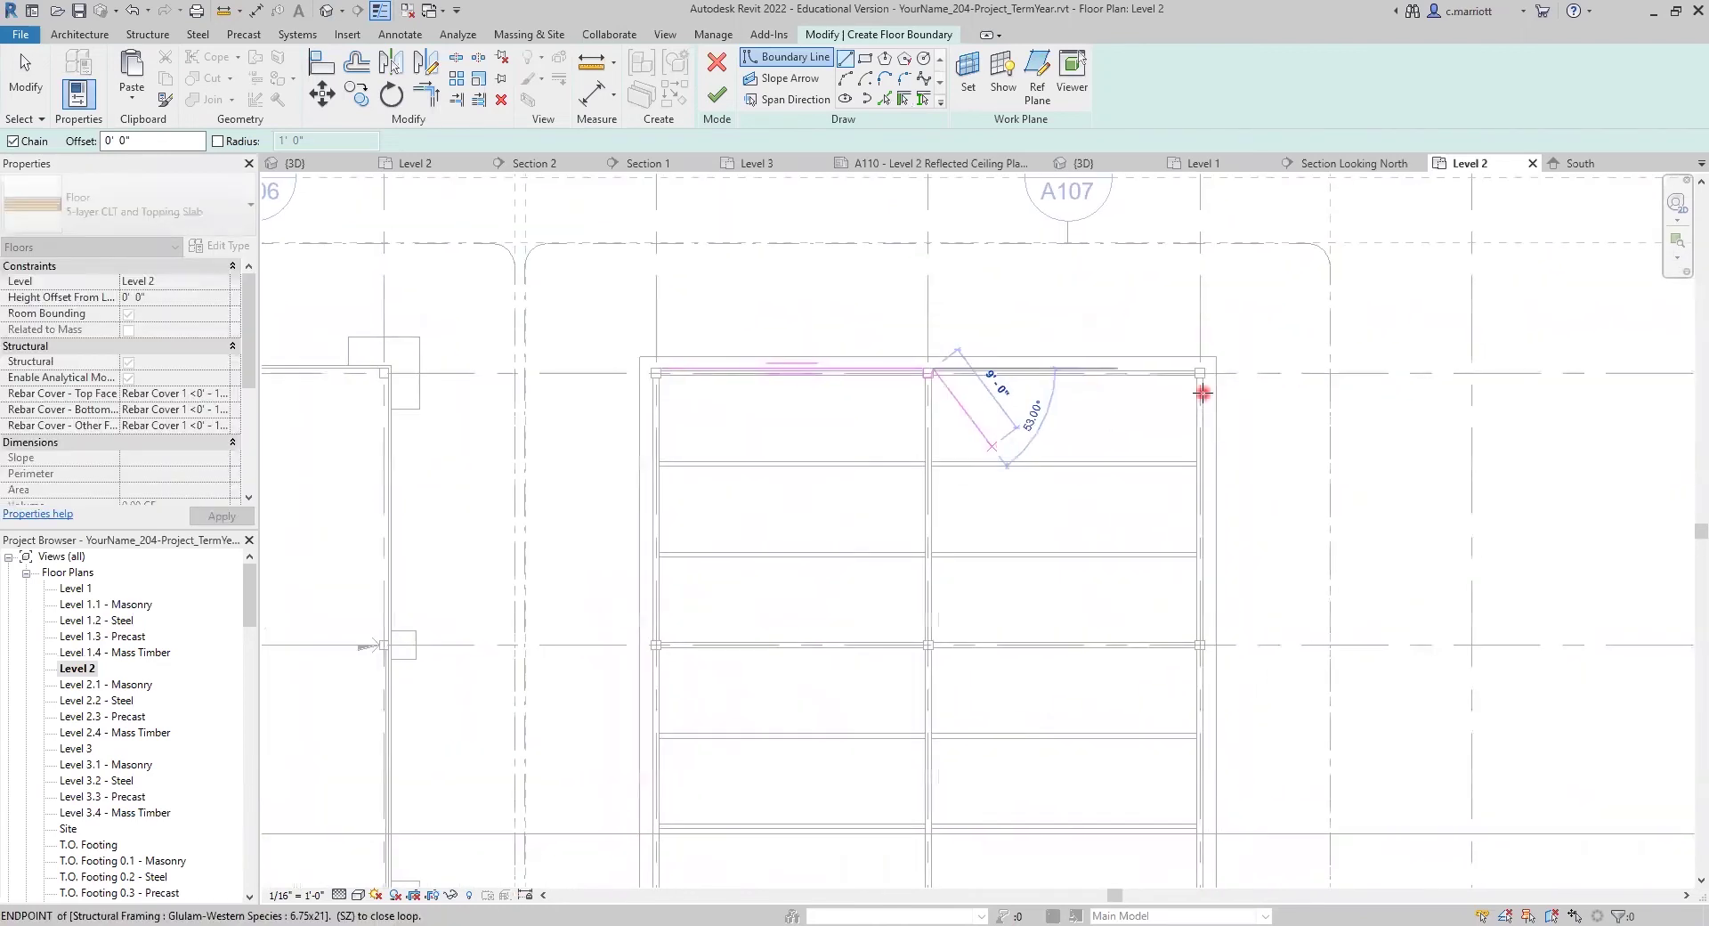
pyautogui.scroll(3, 1202, 387)
pyautogui.click(1191, 348)
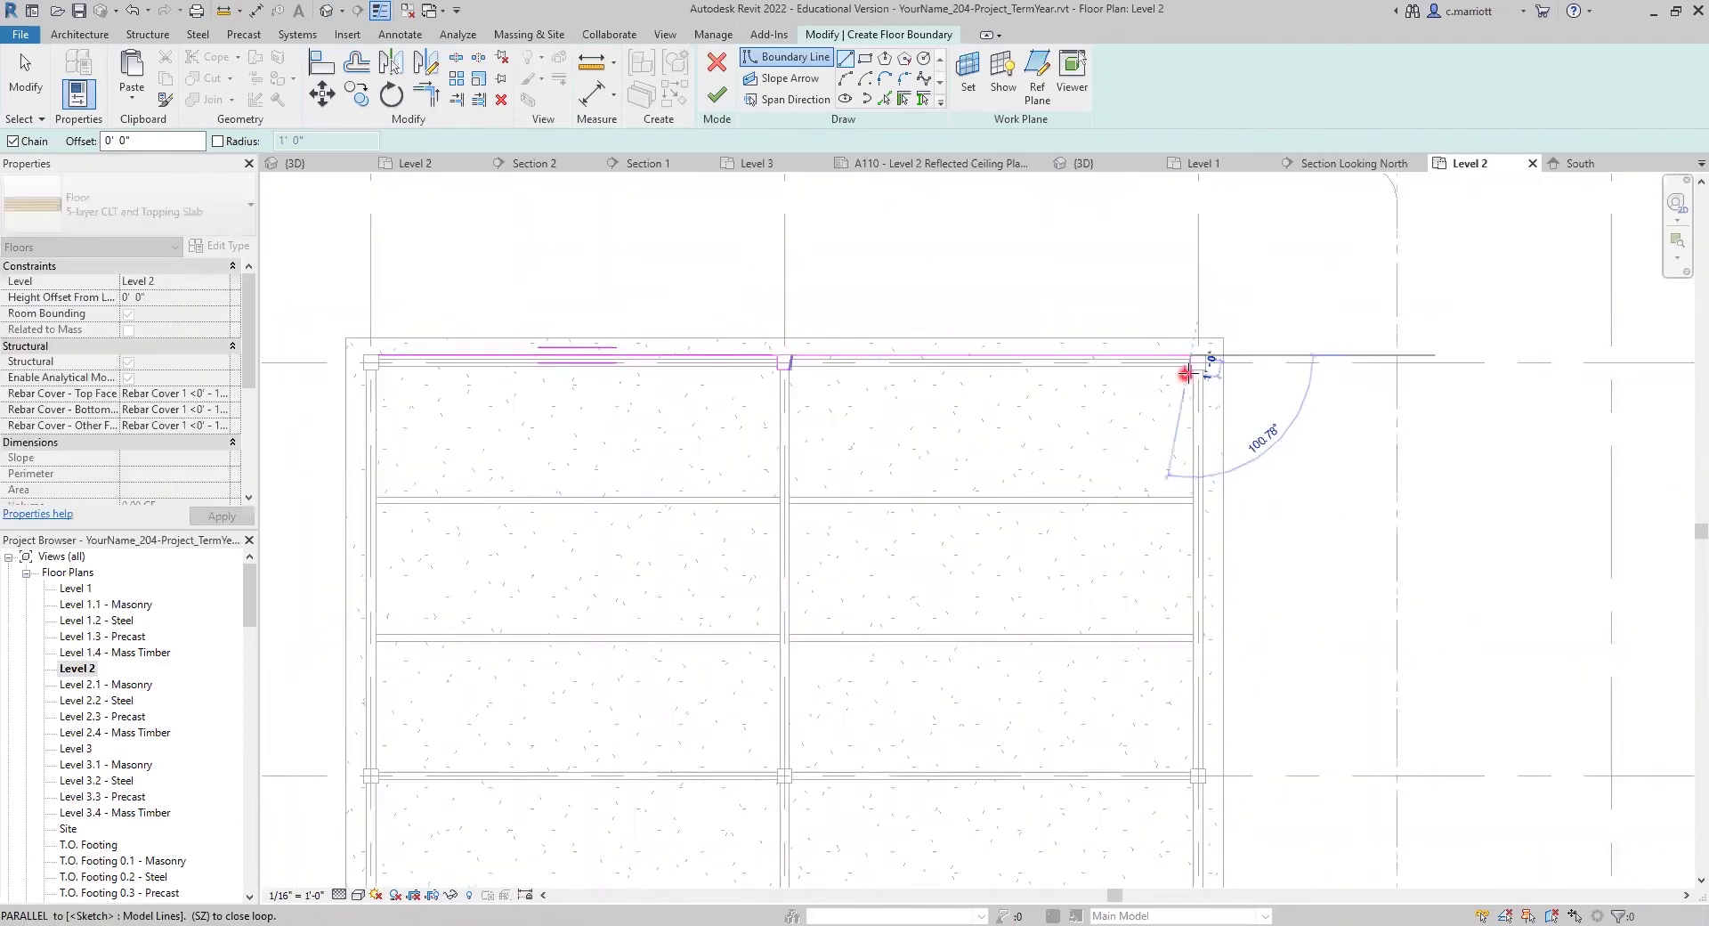
pyautogui.scroll(4, 1190, 369)
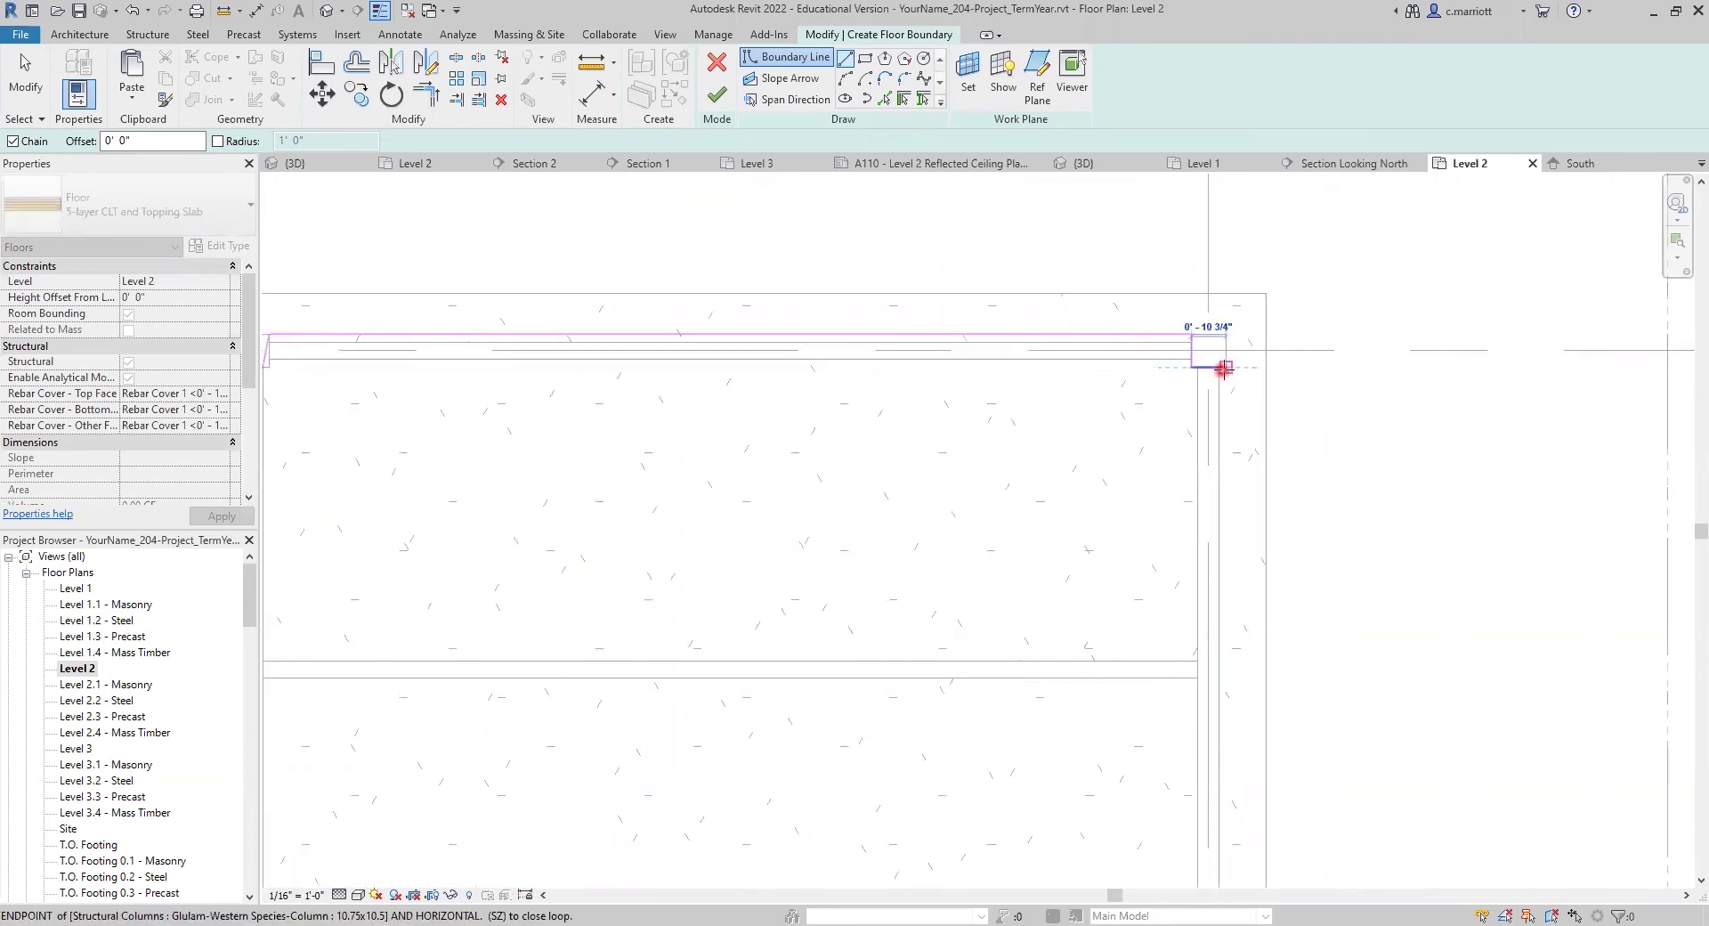
# Extend the floor boundary down the east edge and notch it around the middle column.
pyautogui.scroll(-5, 1205, 392)
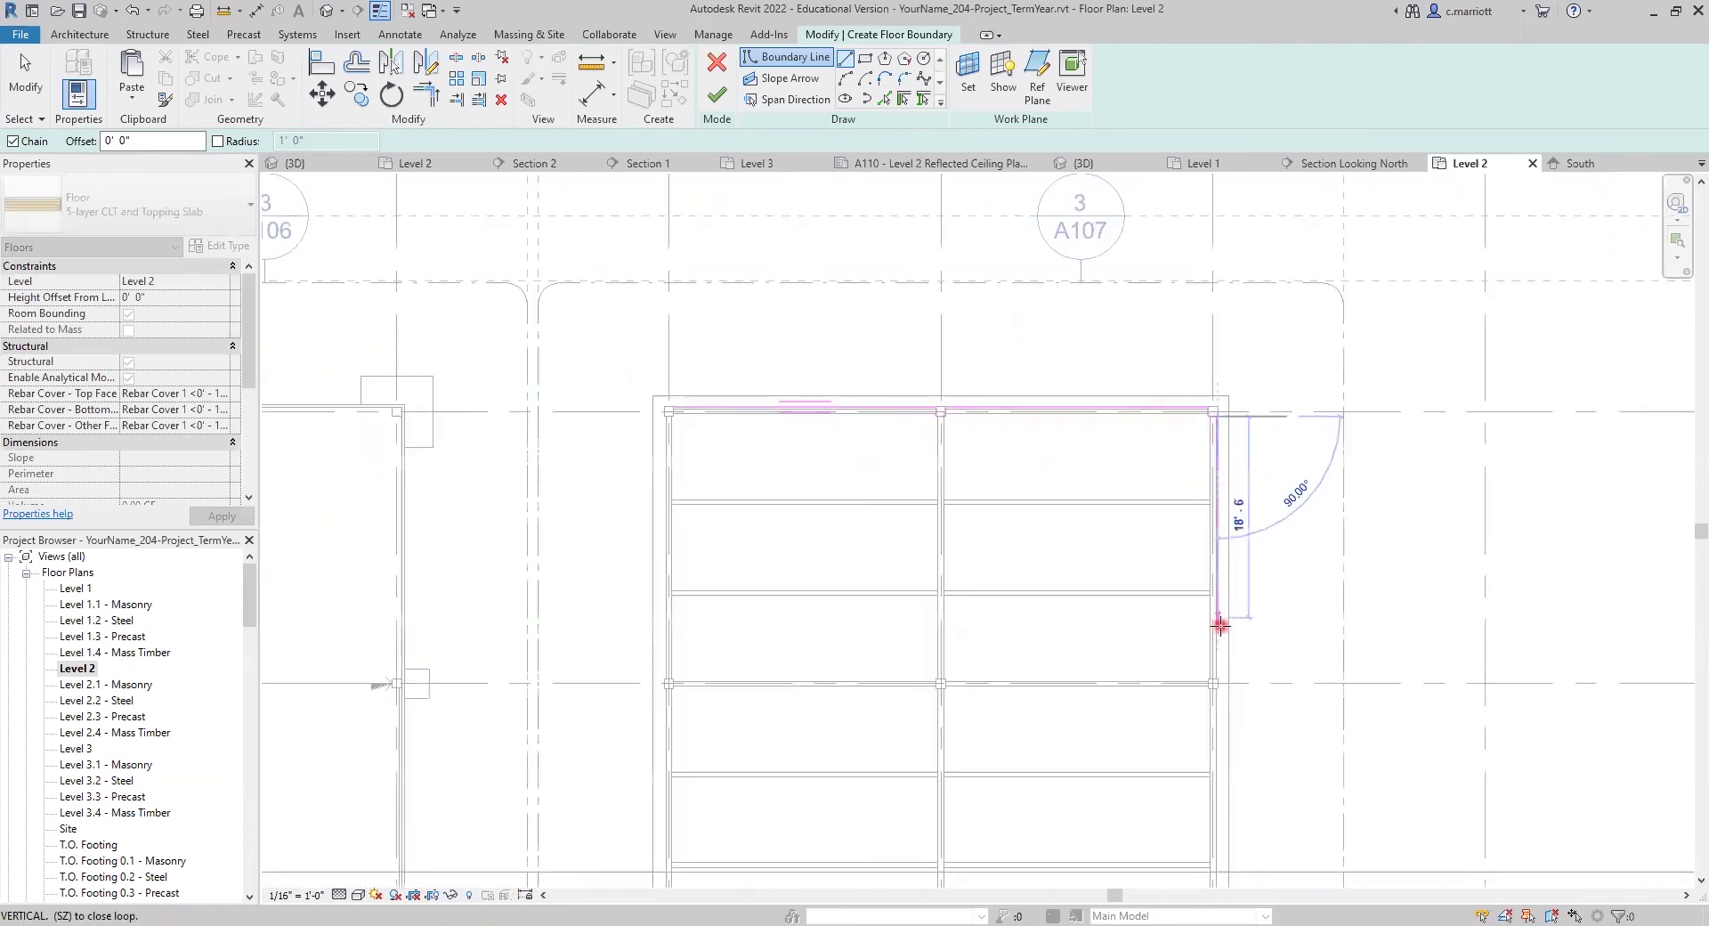
pyautogui.scroll(5, 1193, 501)
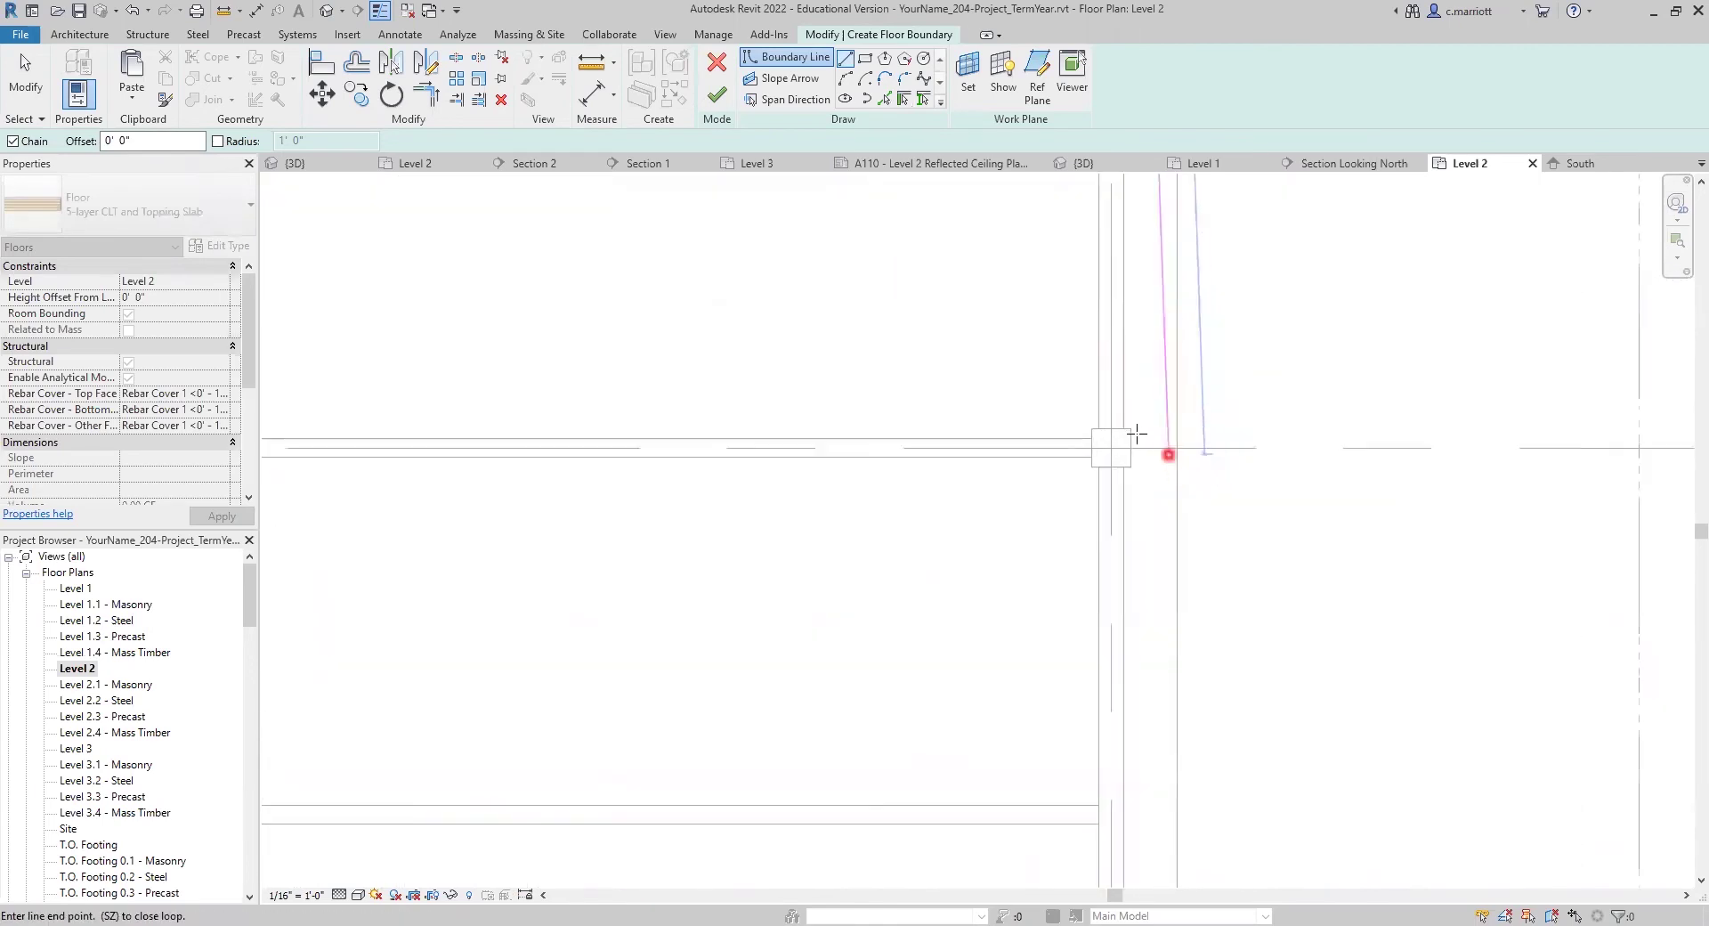
pyautogui.click(1096, 433)
pyautogui.click(1093, 429)
# Run the floor boundary down to the southeast corner column and trace around its inner corner.
pyautogui.scroll(-3, 1133, 599)
pyautogui.scroll(-3, 1123, 641)
pyautogui.scroll(4, 1080, 611)
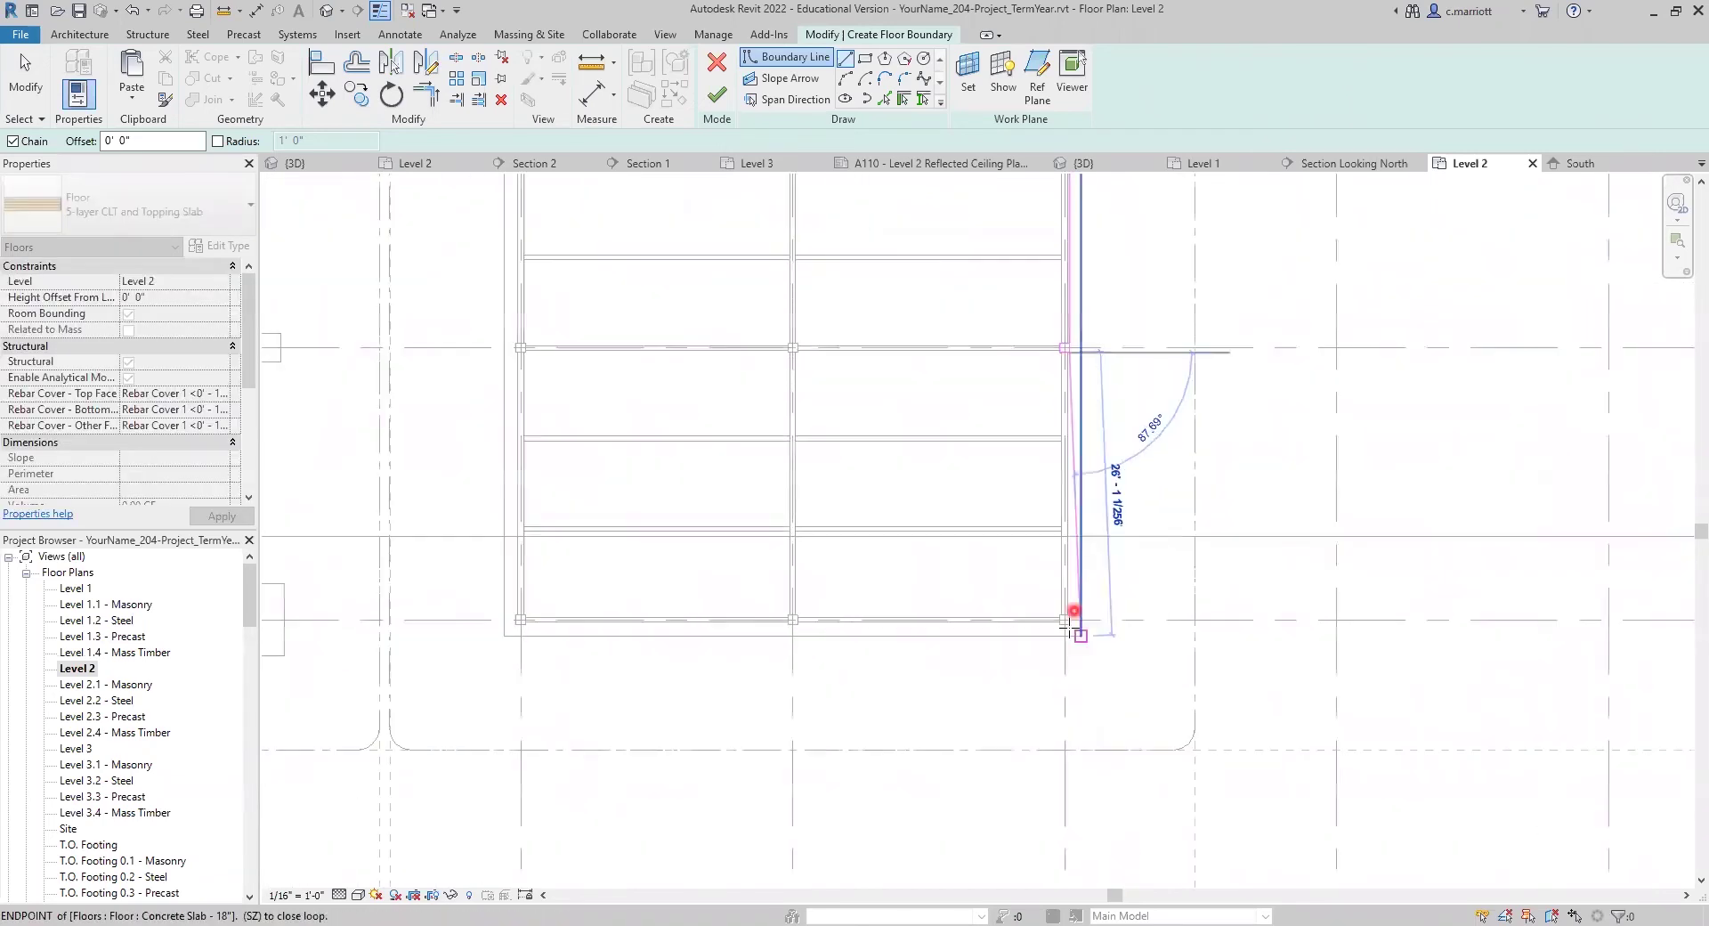
pyautogui.scroll(2, 1067, 614)
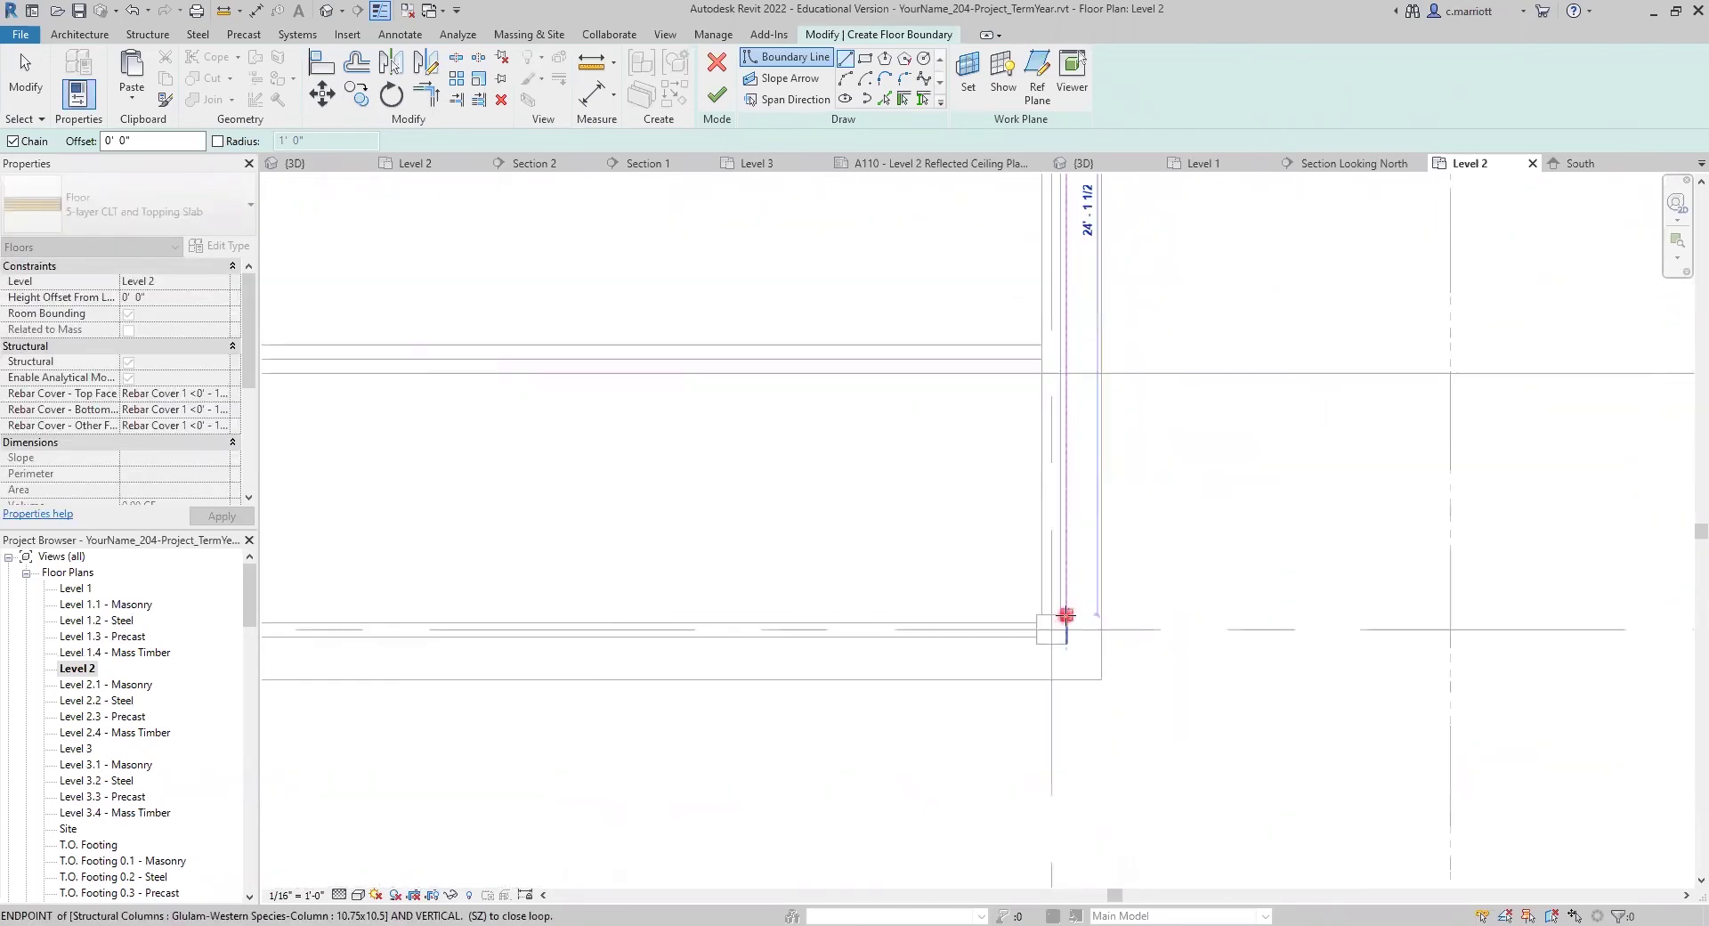
pyautogui.click(1047, 615)
pyautogui.click(1035, 615)
pyautogui.click(1036, 644)
# Sketch the boundary along the south edge, notched around the middle column, up to the southwest corner column.
pyautogui.moveTo(793, 680); pyautogui.dragTo(1349, 643, button='middle')
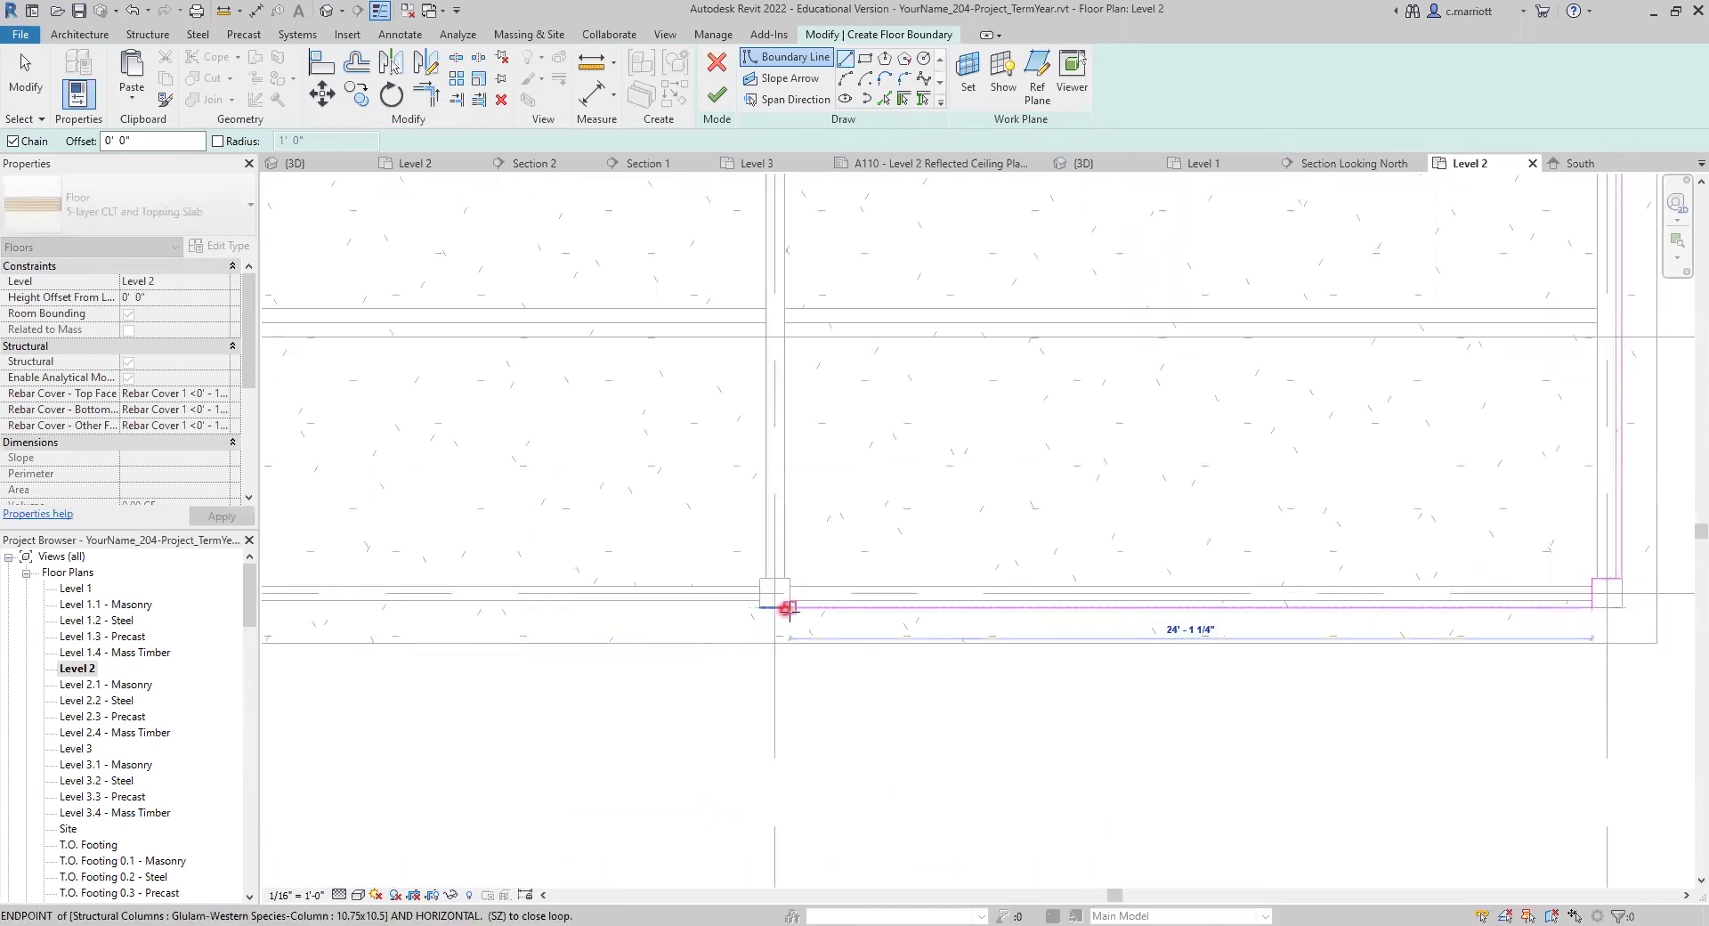
pyautogui.click(785, 608)
pyautogui.click(761, 579)
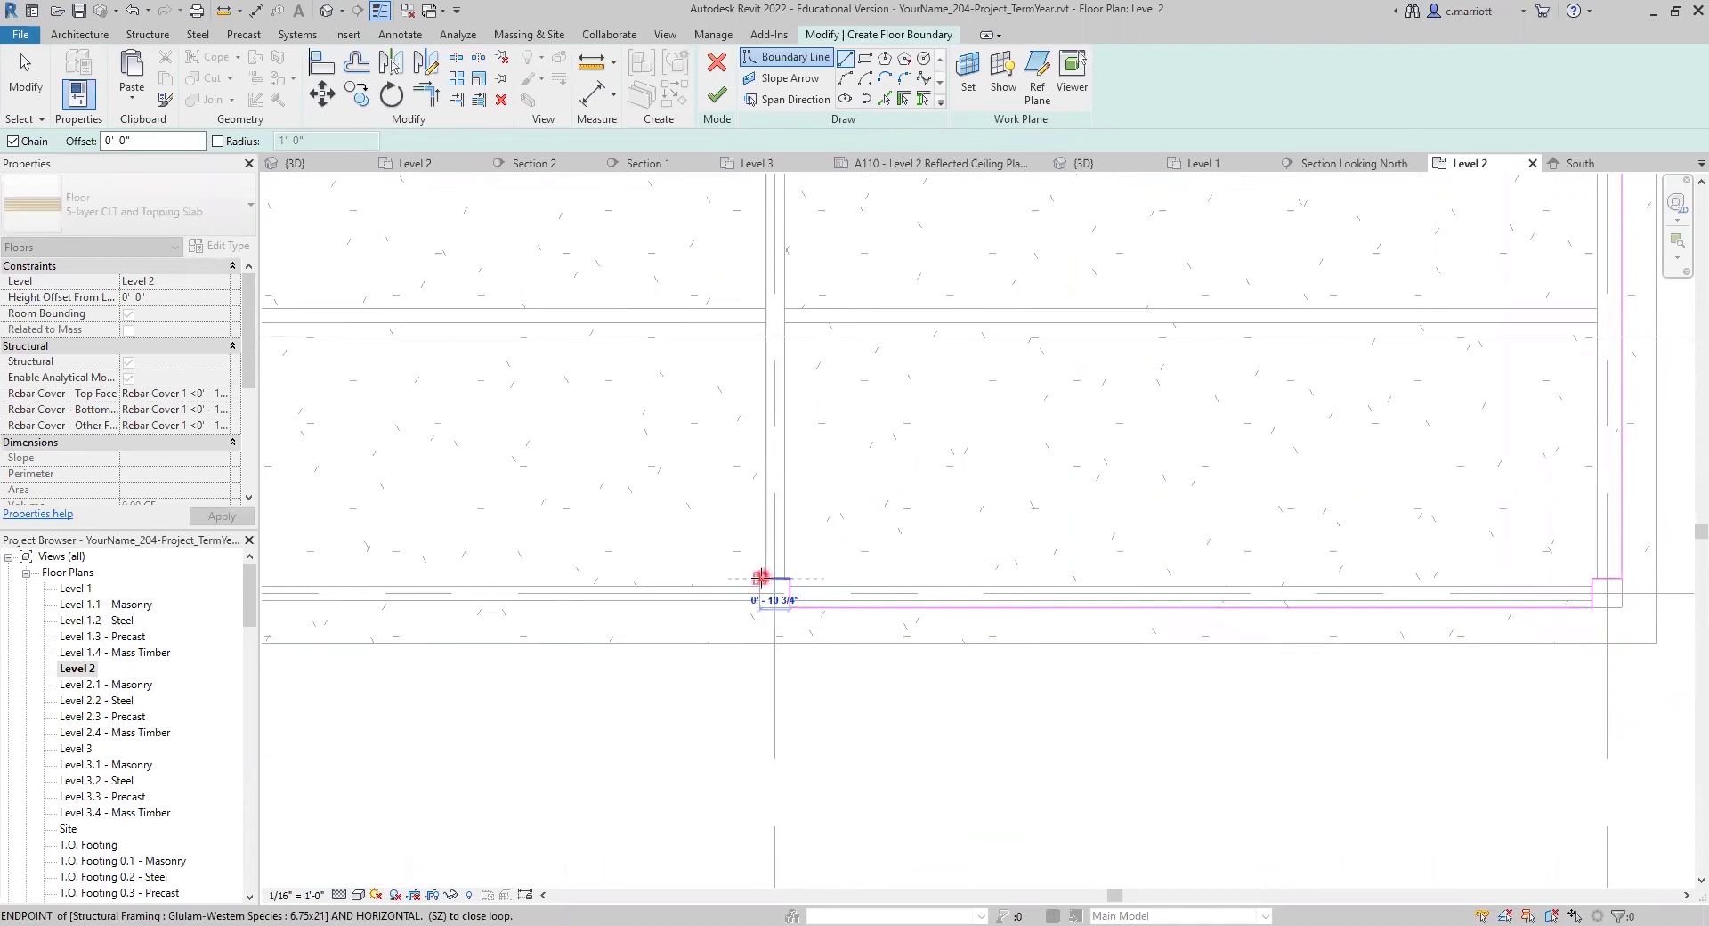
pyautogui.click(760, 610)
pyautogui.moveTo(697, 614)
pyautogui.mouseDown(button='middle')
pyautogui.moveTo(553, 621)
pyautogui.moveTo(854, 656)
pyautogui.moveTo(697, 666)
pyautogui.moveTo(704, 626)
pyautogui.mouseUp(button='middle')
pyautogui.click(705, 611)
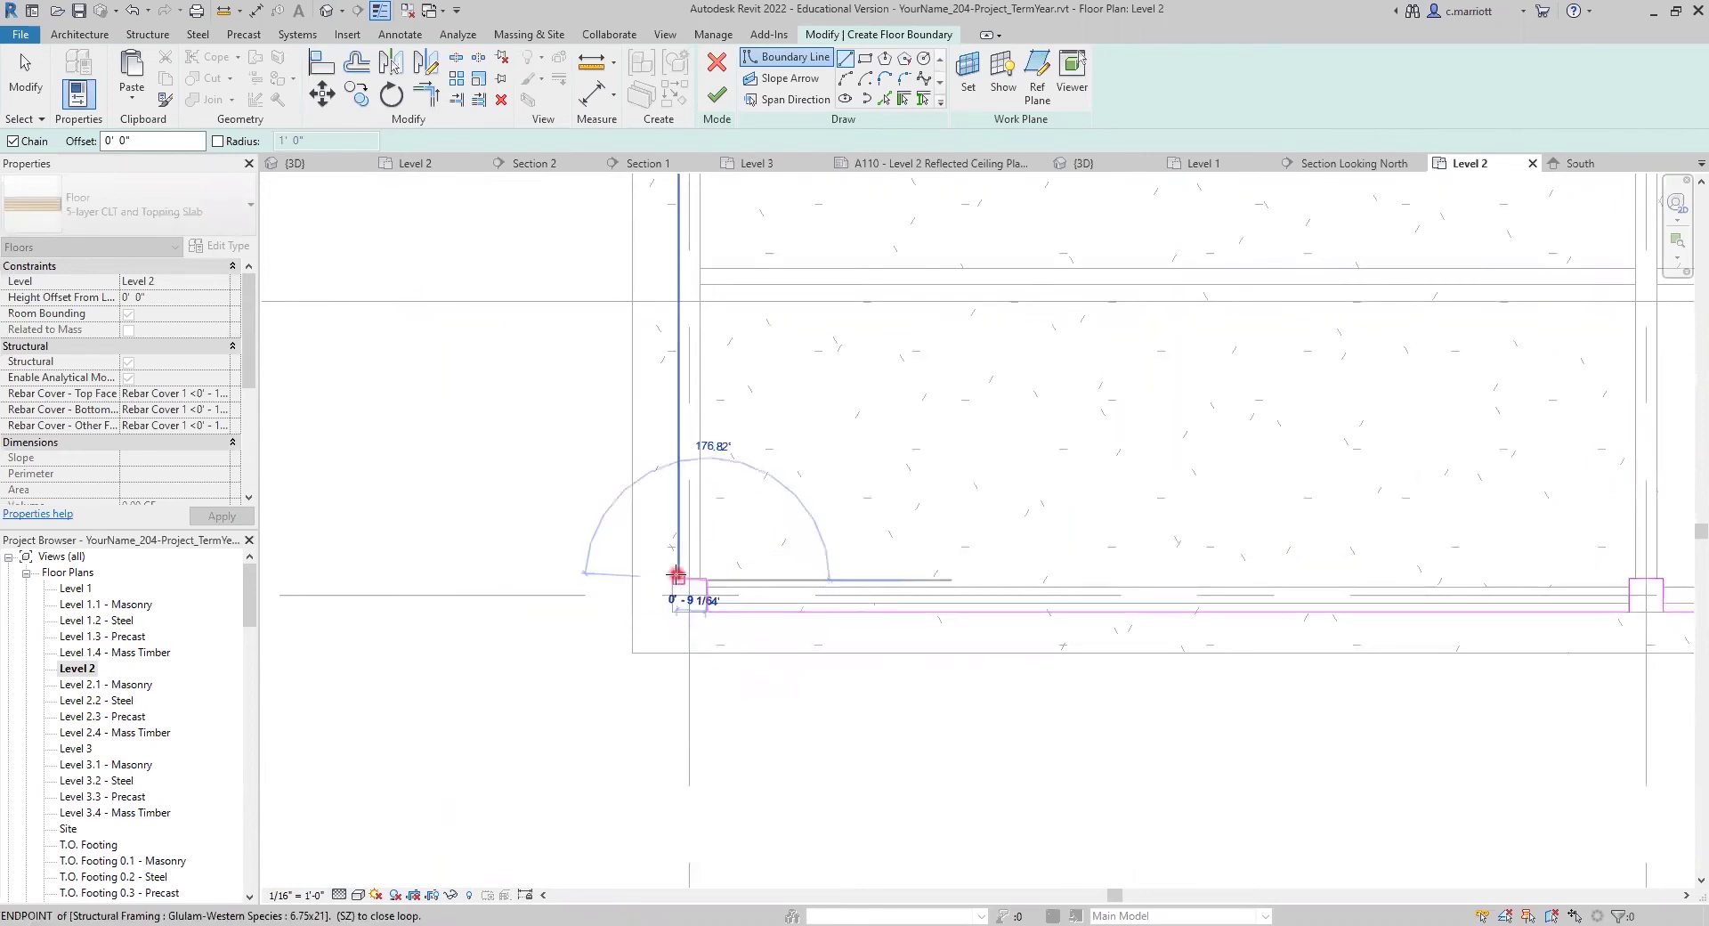
# Continue the boundary around the southwest corner column, up the west edge and around the middle column.
pyautogui.scroll(-2, 761, 299)
pyautogui.scroll(-3, 755, 307)
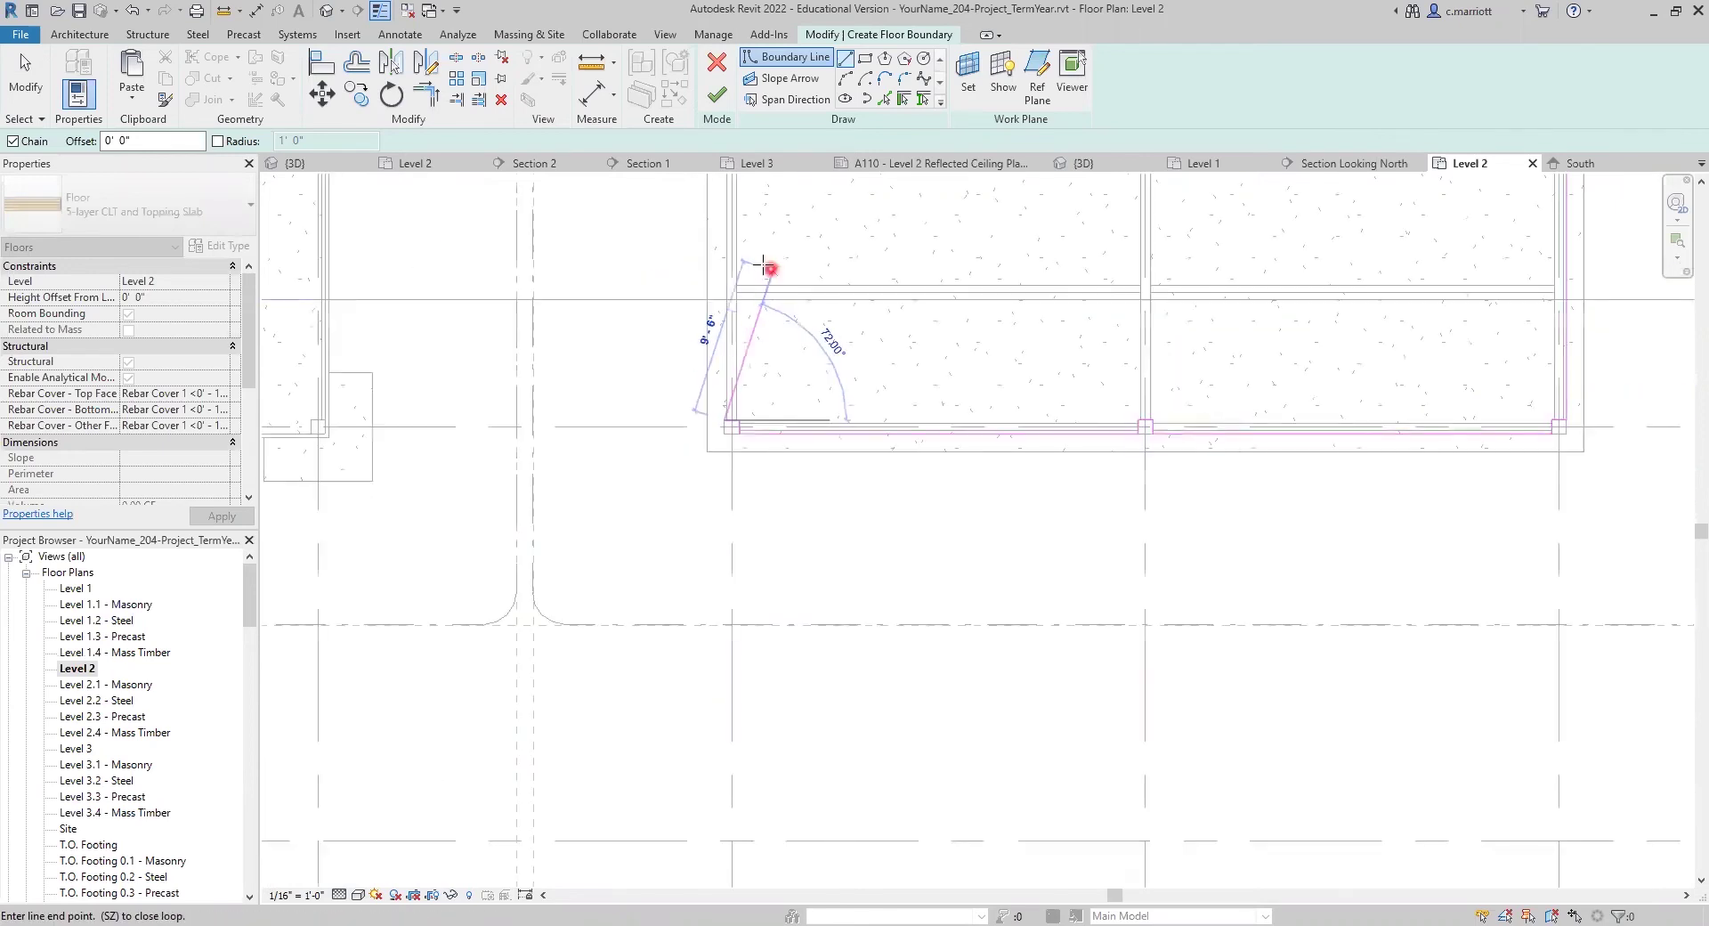
pyautogui.scroll(4, 618, 427)
pyautogui.scroll(1, 608, 371)
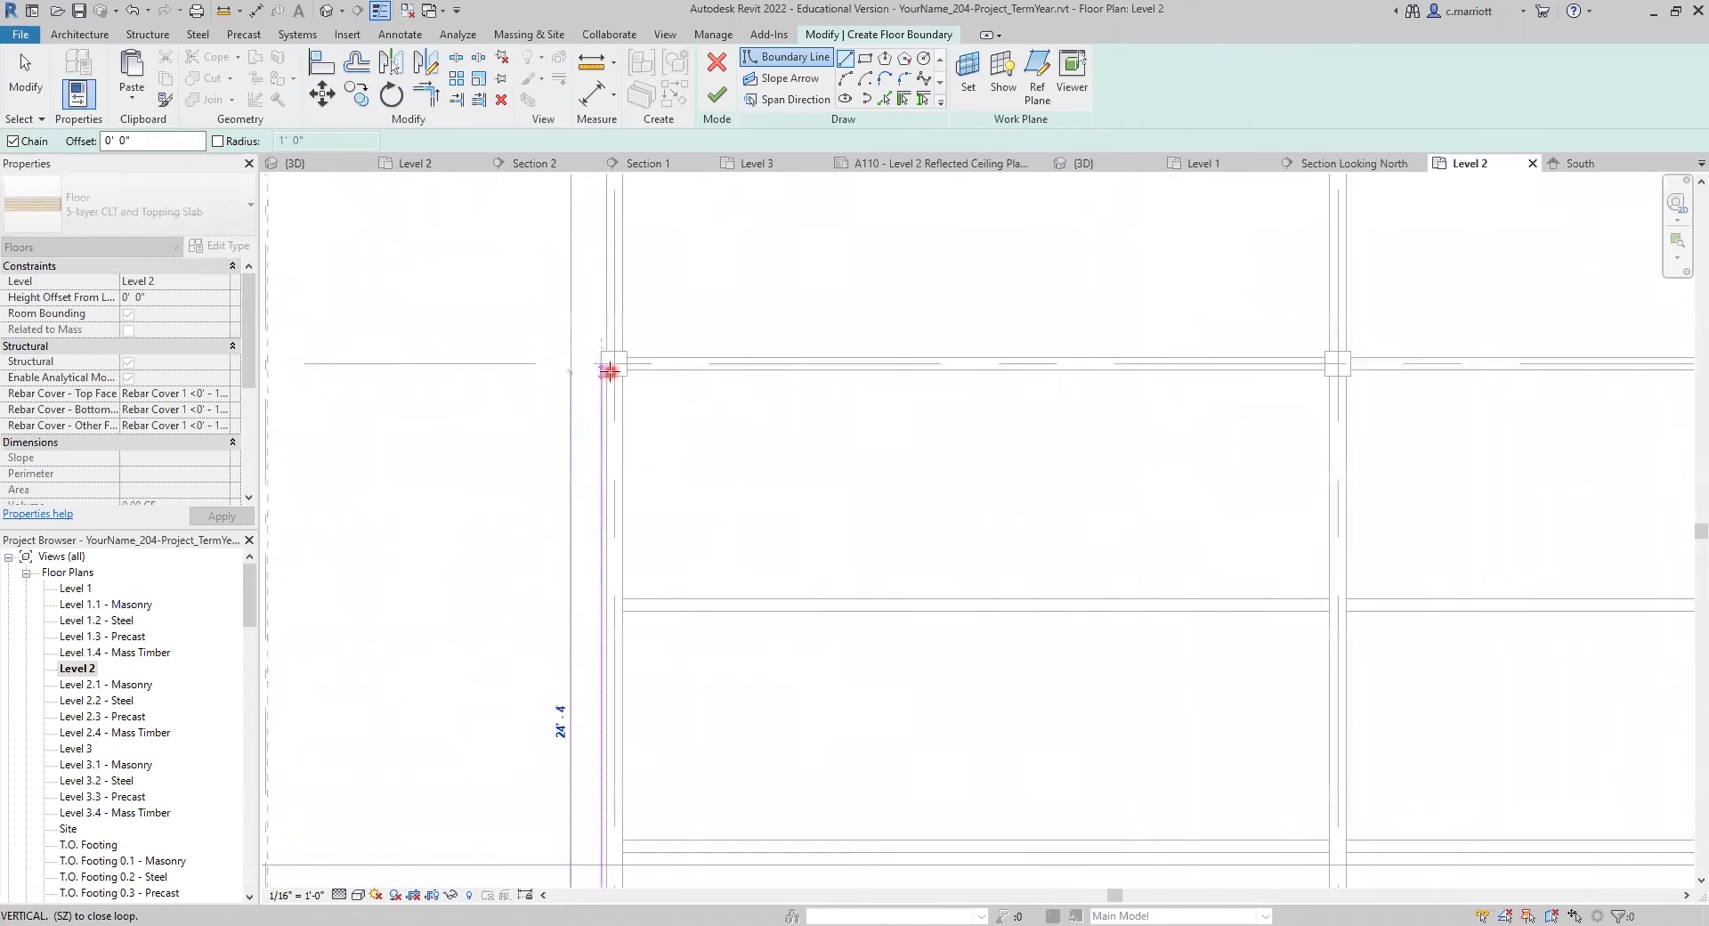
pyautogui.click(602, 377)
pyautogui.click(627, 376)
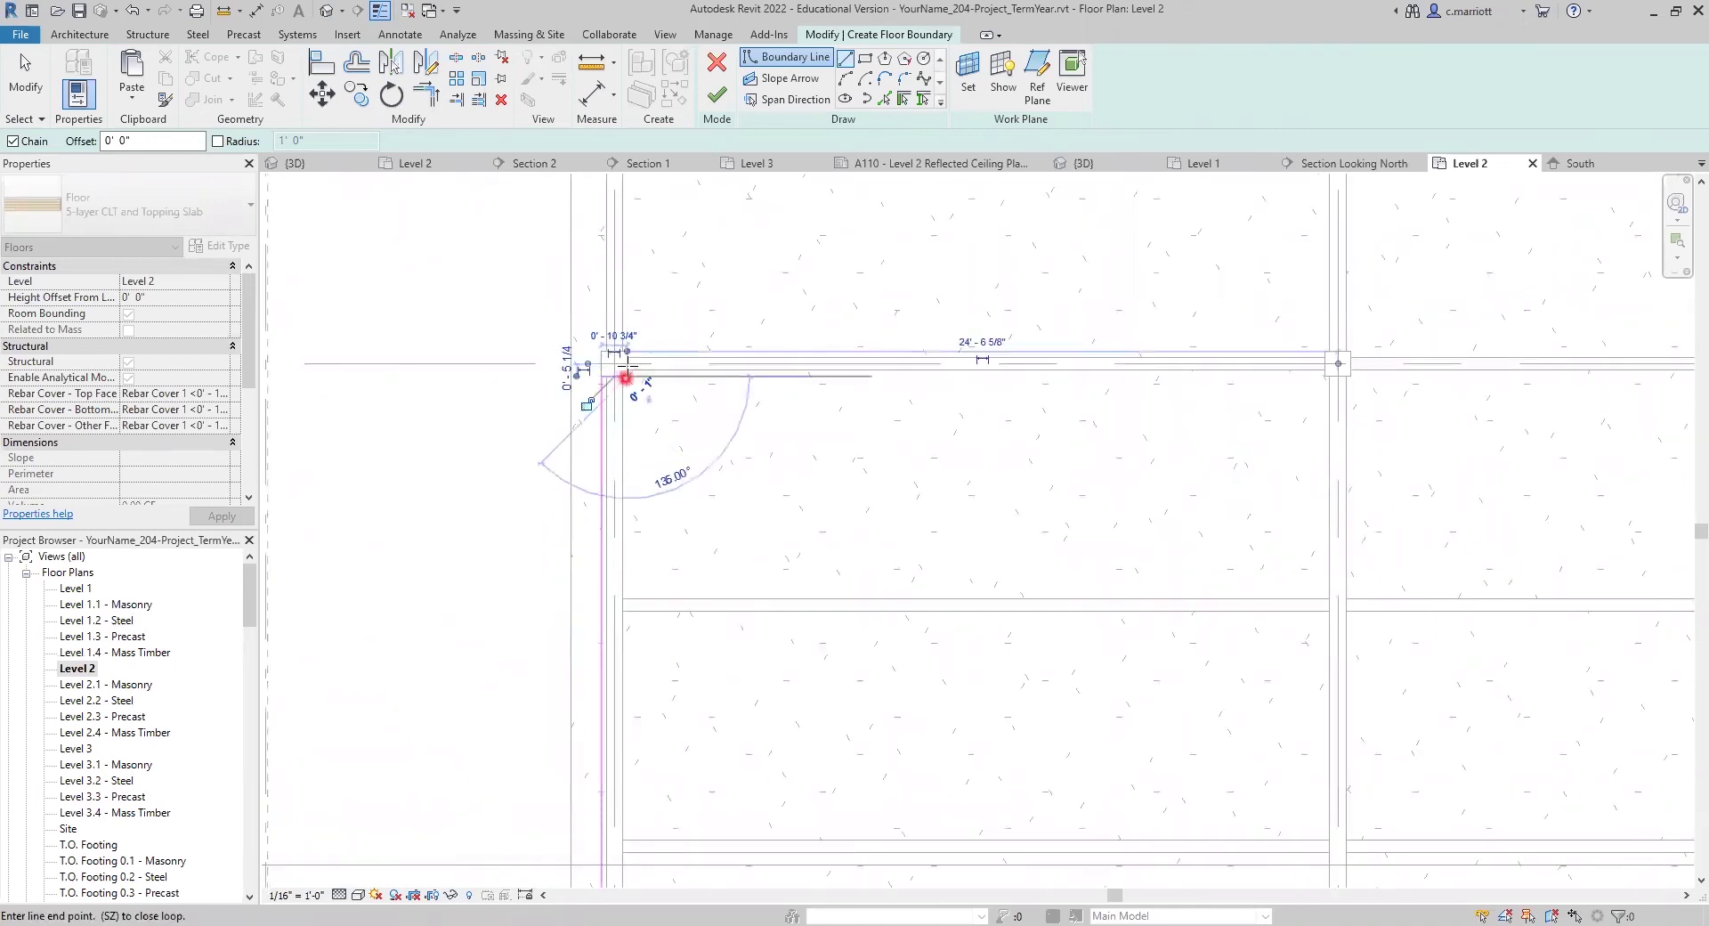
pyautogui.click(628, 351)
pyautogui.click(602, 352)
# Run the boundary up the west edge to the northwest corner column and close the loop around it.
pyautogui.scroll(-3, 678, 327)
pyautogui.moveTo(694, 311); pyautogui.dragTo(563, 880, button='middle')
pyautogui.scroll(2, 501, 524)
pyautogui.scroll(-2, 534, 525)
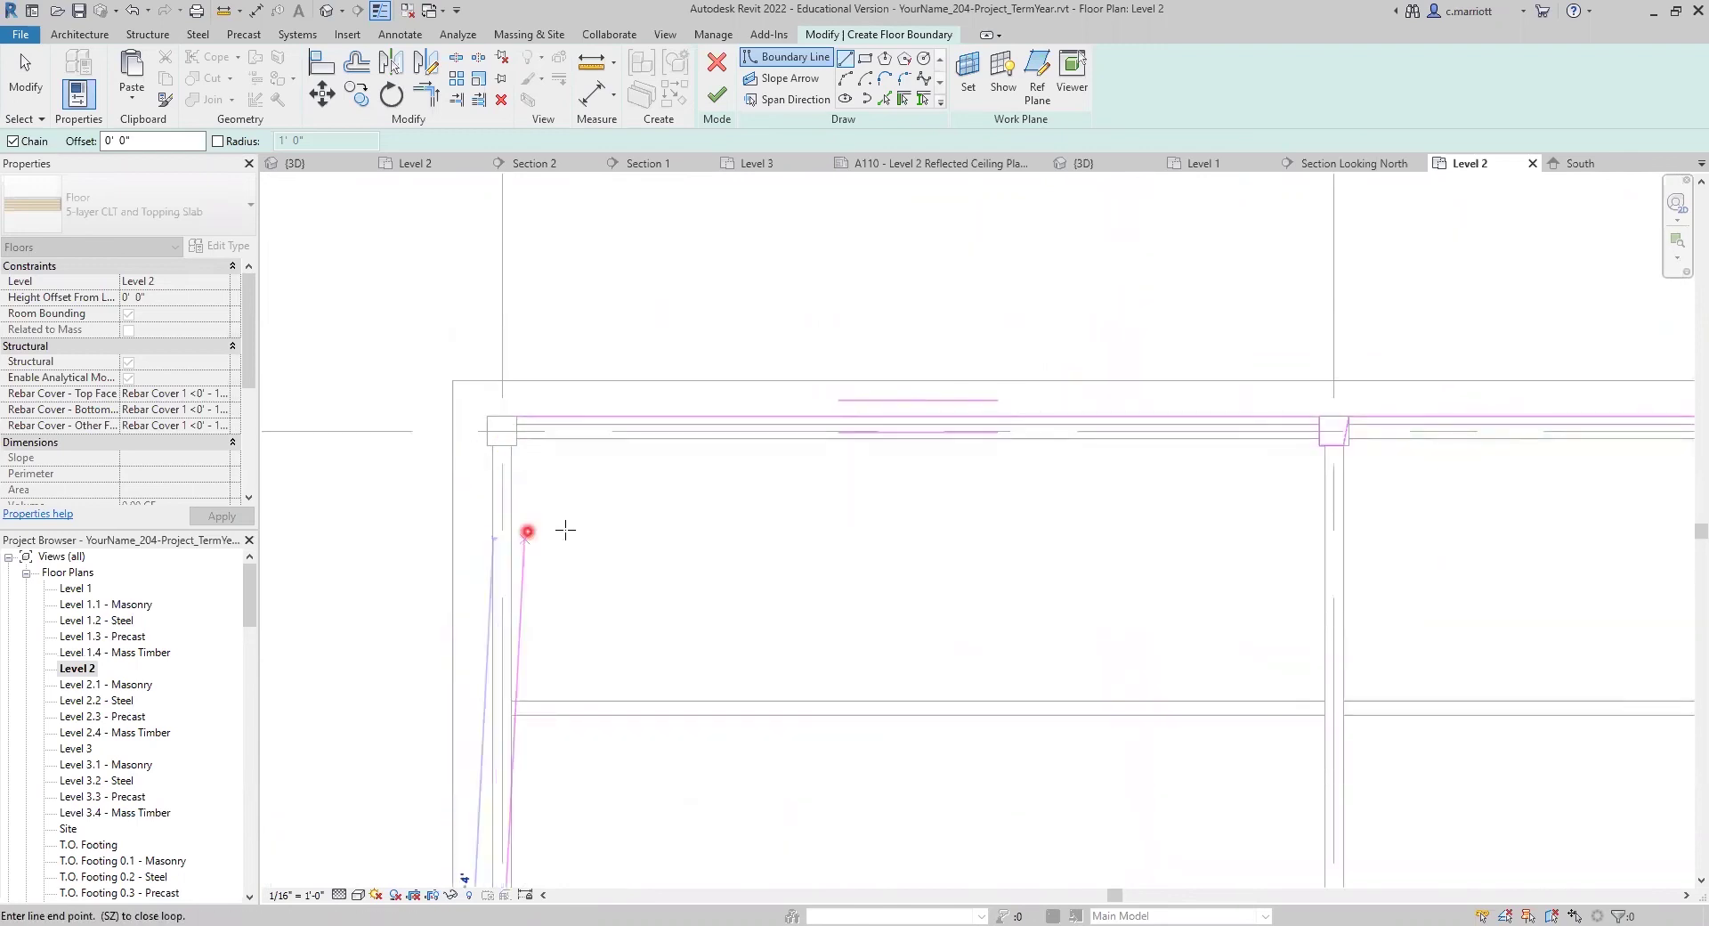
pyautogui.scroll(2, 520, 445)
pyautogui.scroll(1, 521, 445)
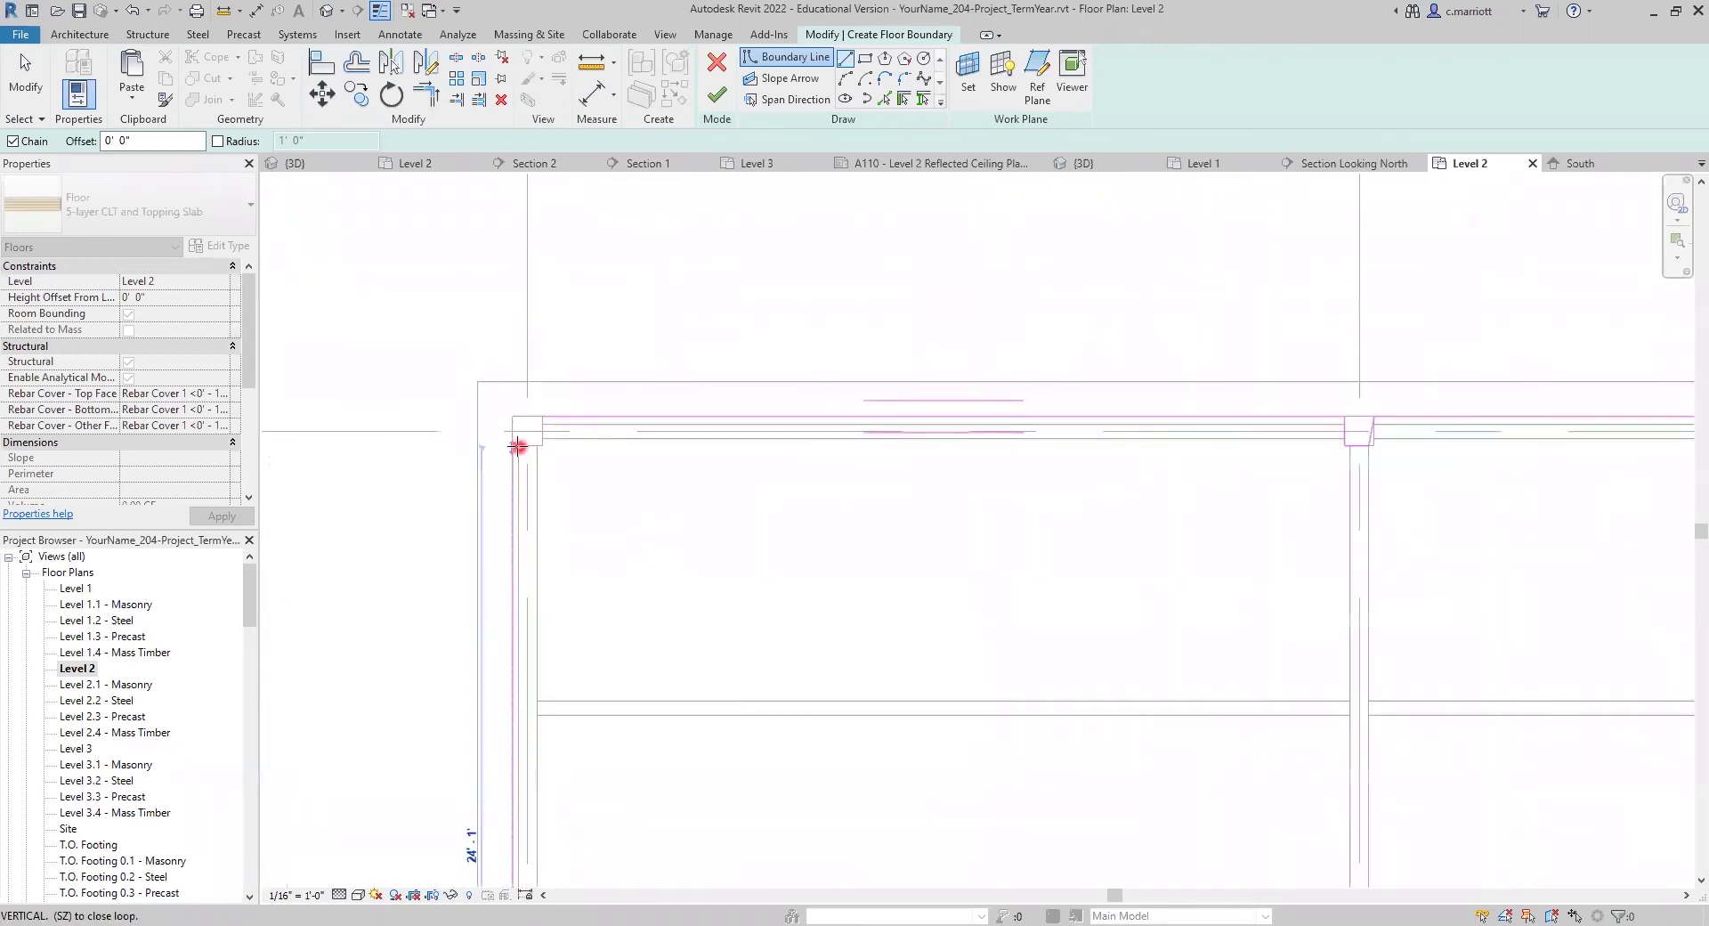
pyautogui.click(521, 445)
pyautogui.click(543, 417)
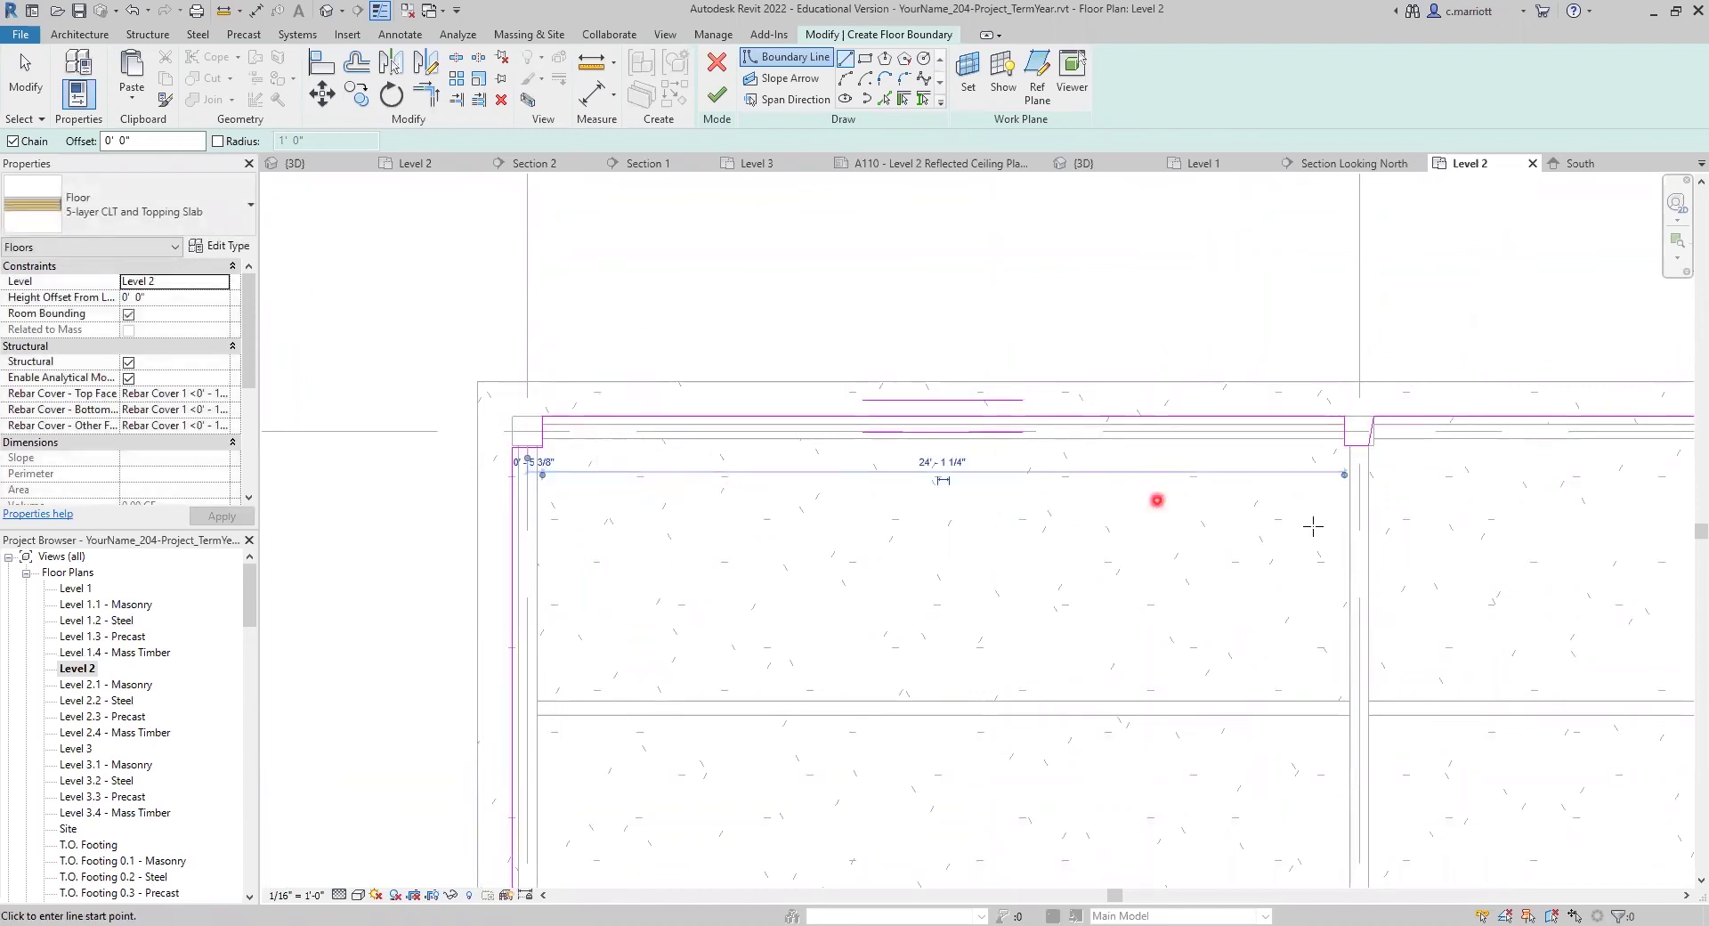
# Try to set the short boundary line's distance from the grid line to 5.25 at the northwest column, and undo it.
pyautogui.scroll(1, 1335, 522)
pyautogui.scroll(4, 371, 429)
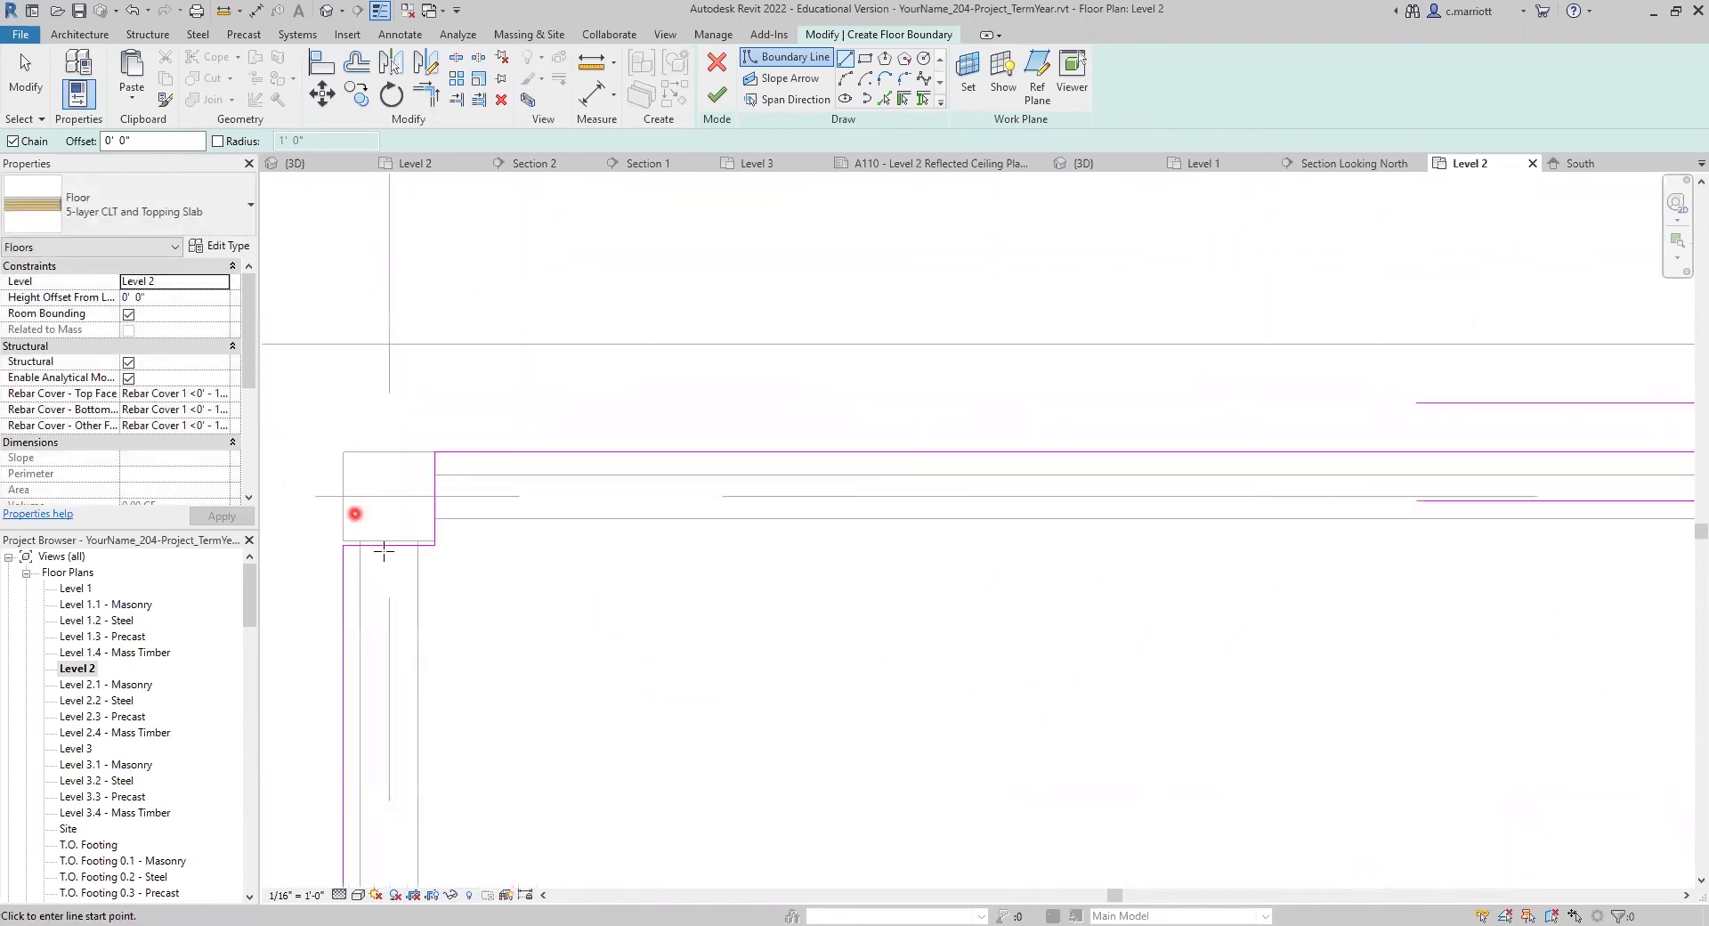
pyautogui.press('Escape')
pyautogui.click(456, 559)
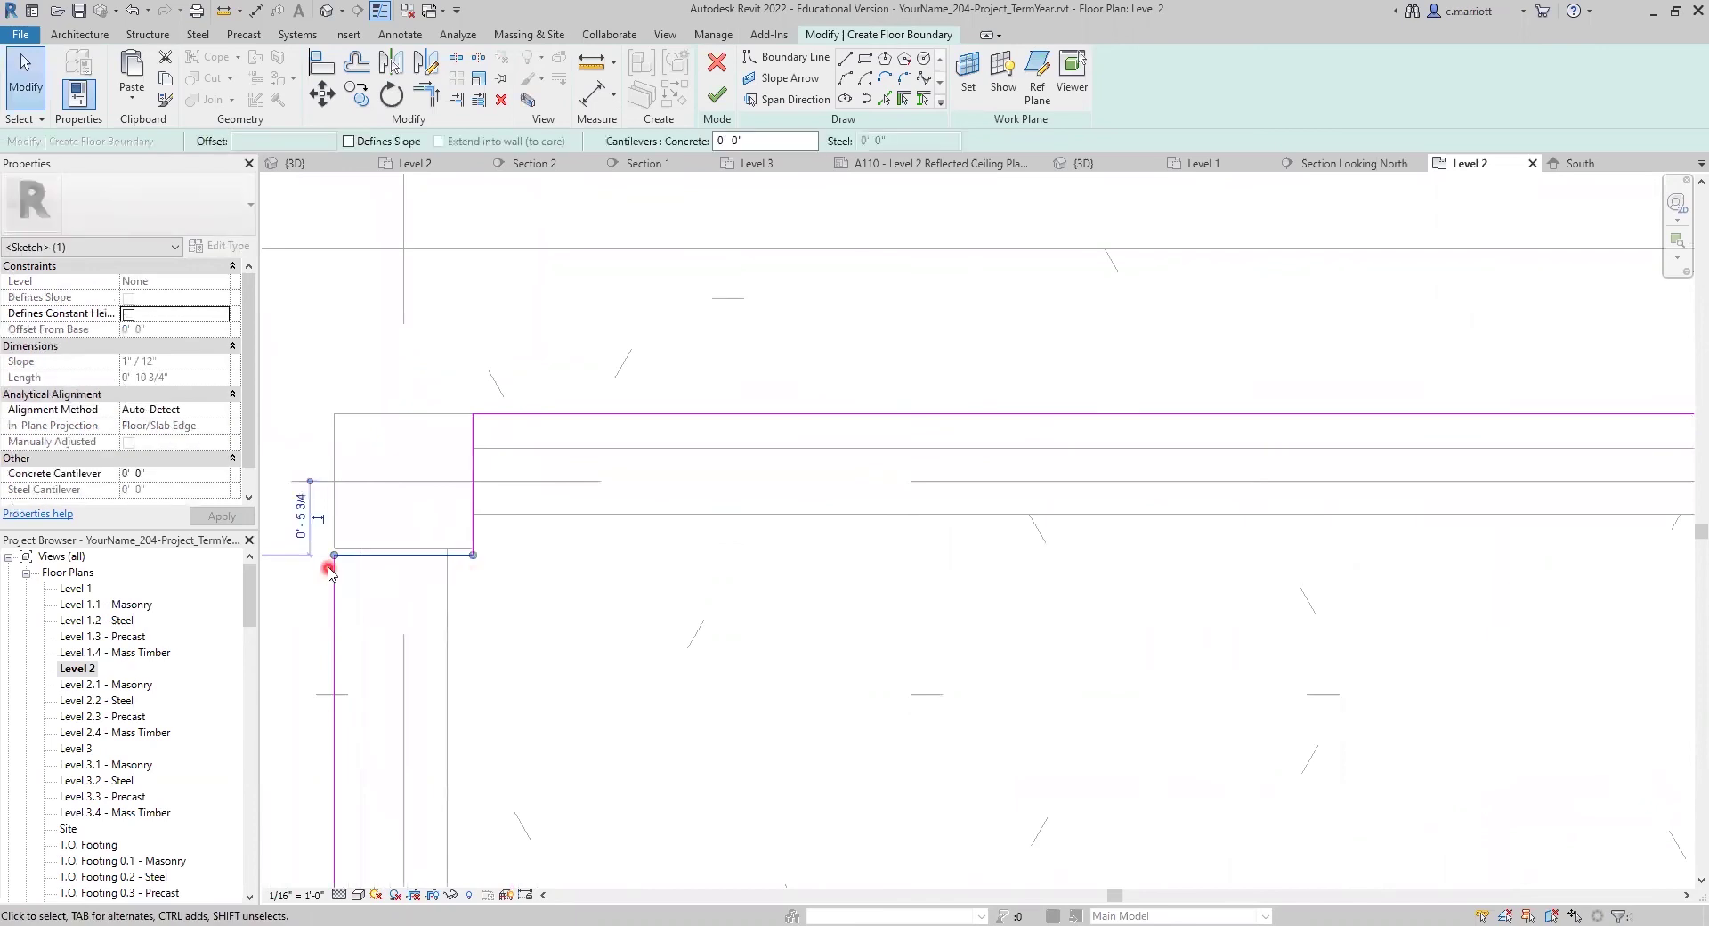
pyautogui.click(371, 549)
pyautogui.moveTo(333, 555); pyautogui.dragTo(333, 554)
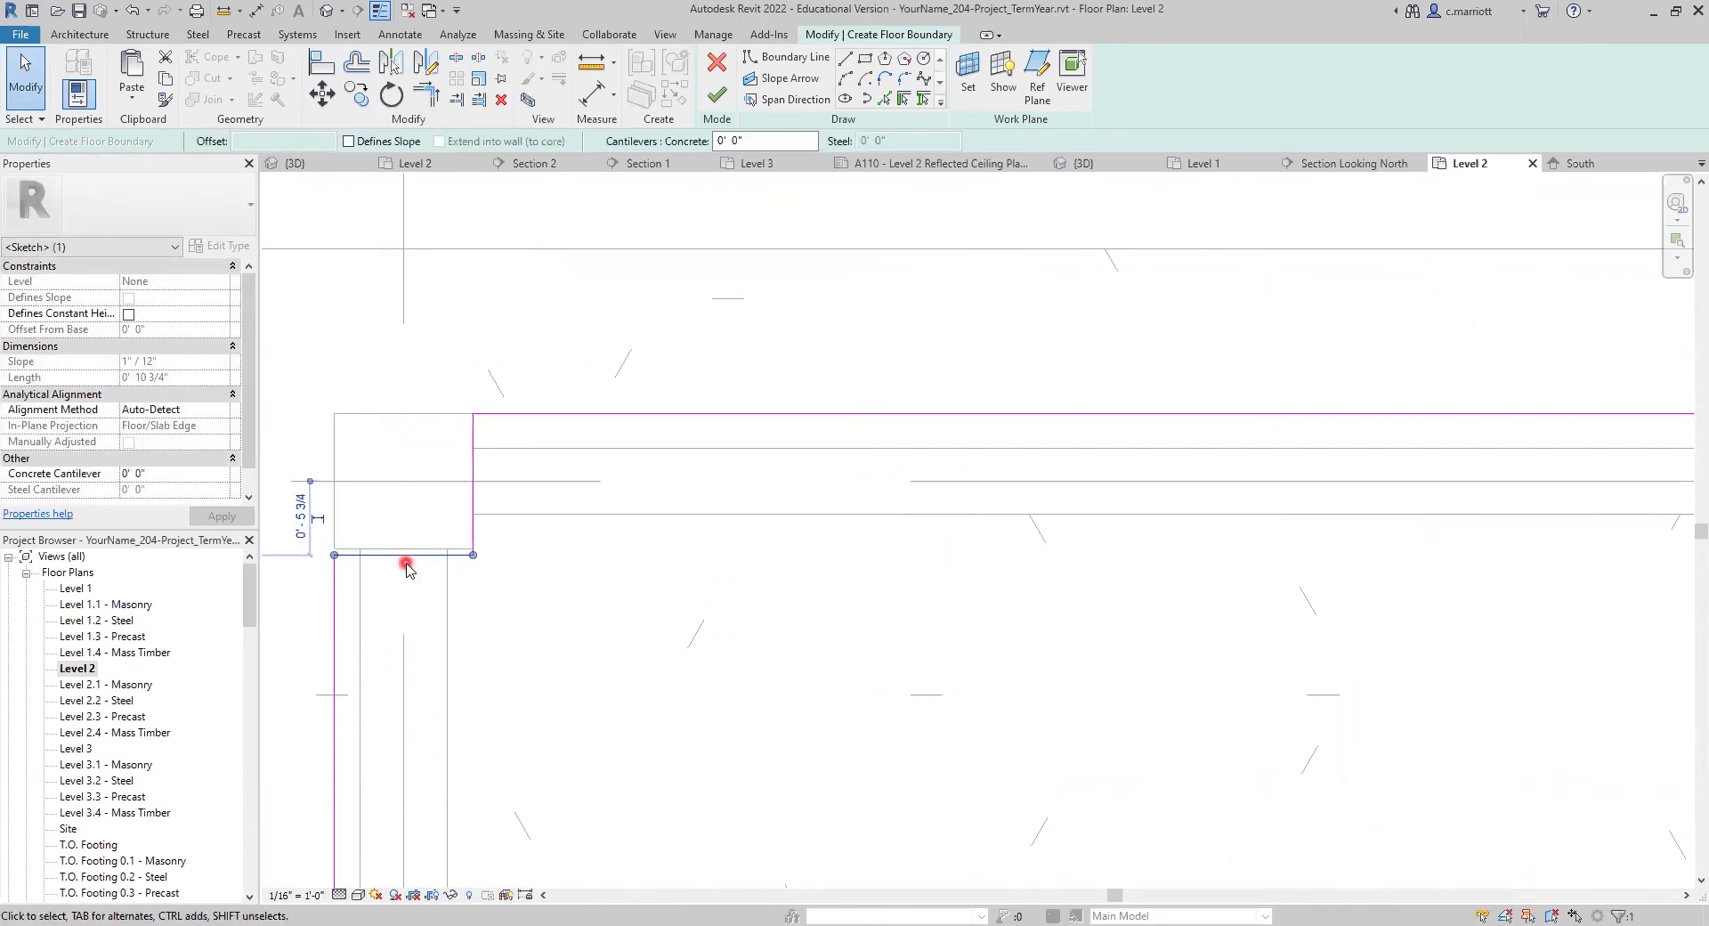
pyautogui.click(300, 518)
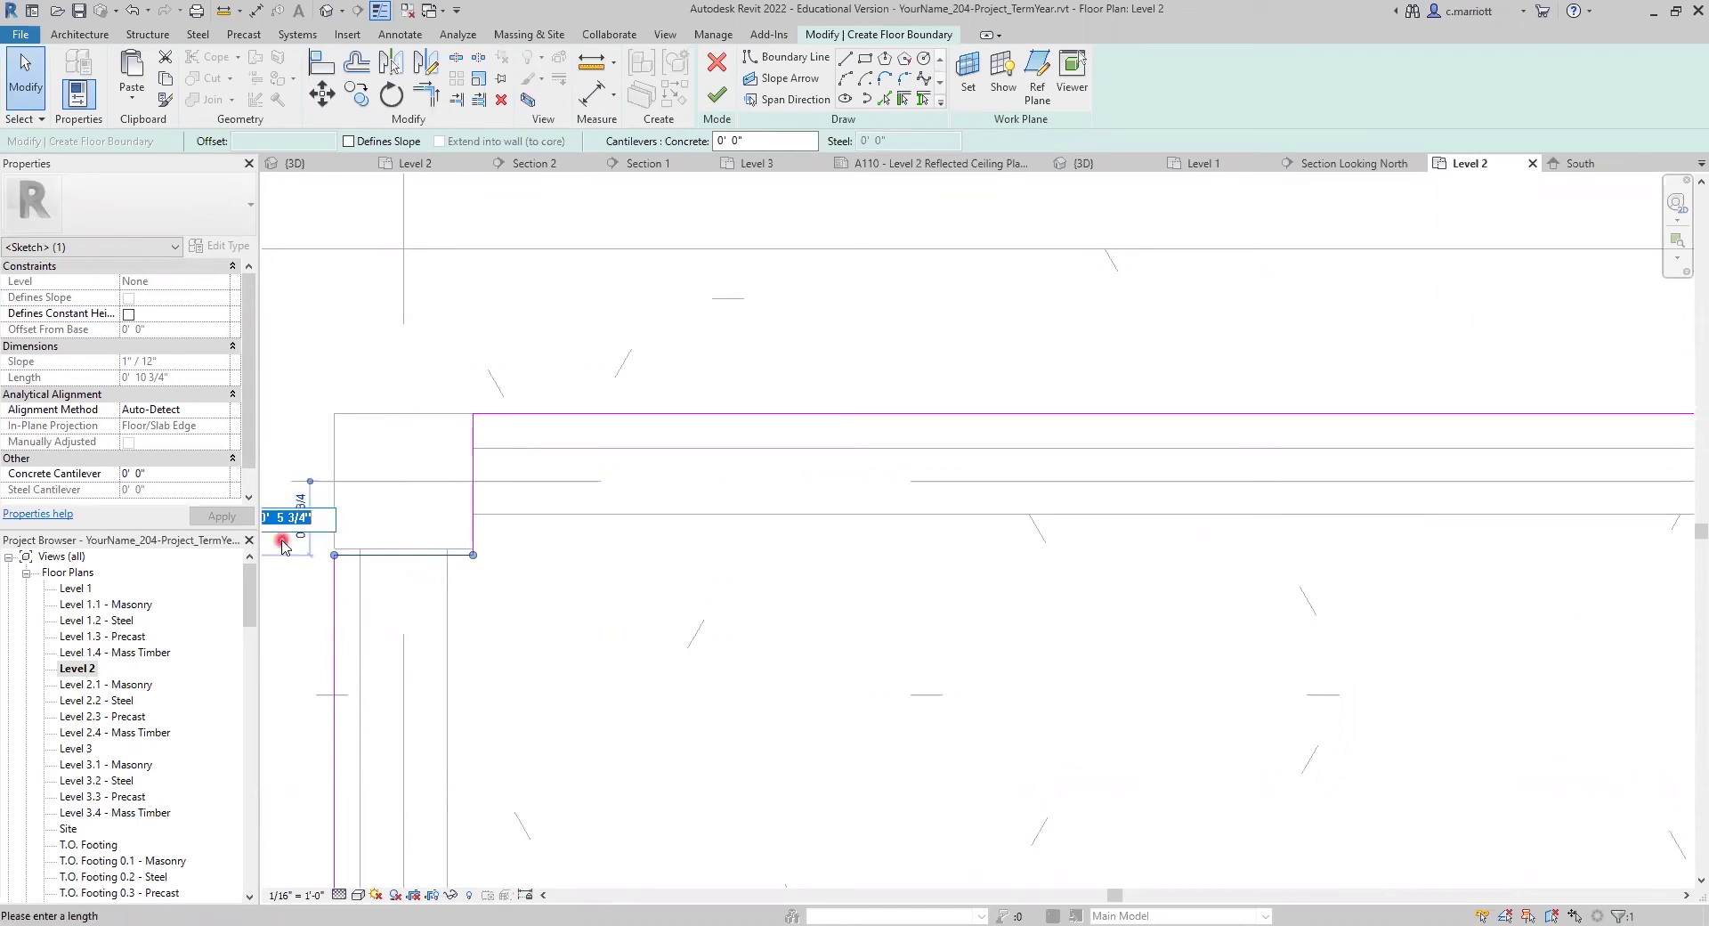
pyautogui.write('5.25')
pyautogui.press('Return')
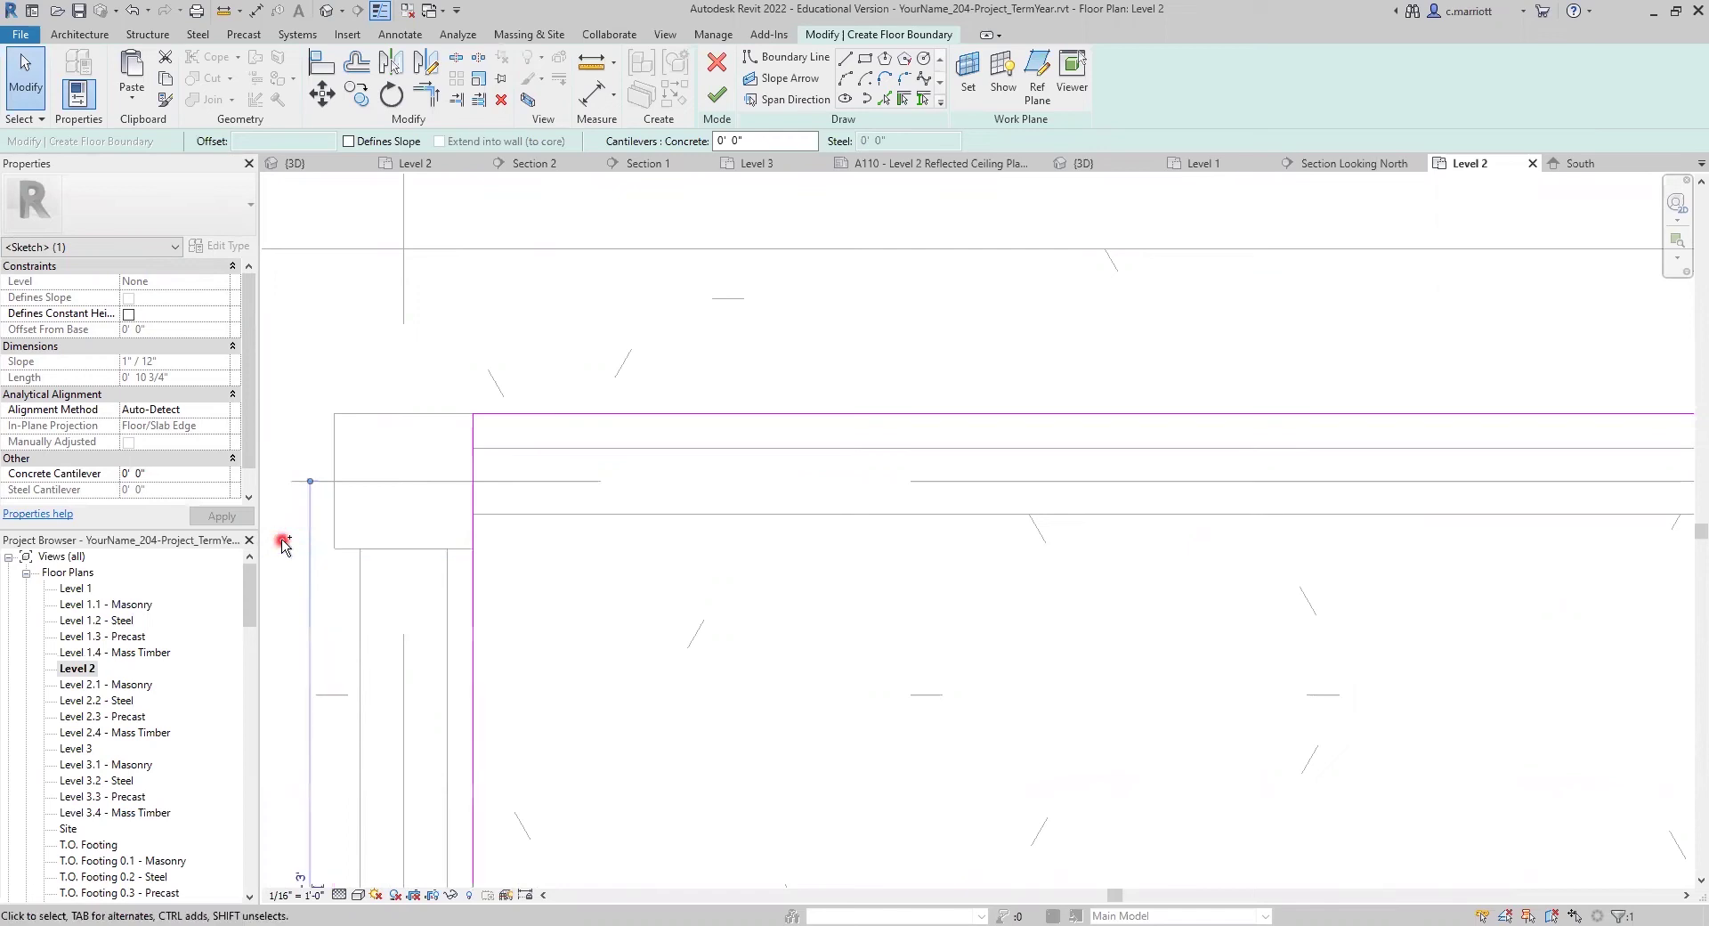
pyautogui.hotkey('ctrl', 'z')
# Try to move the endpoint of the short boundary lines onto the northwest column's south face.
pyautogui.click(393, 556)
pyautogui.scroll(3, 474, 554)
pyautogui.click(471, 509)
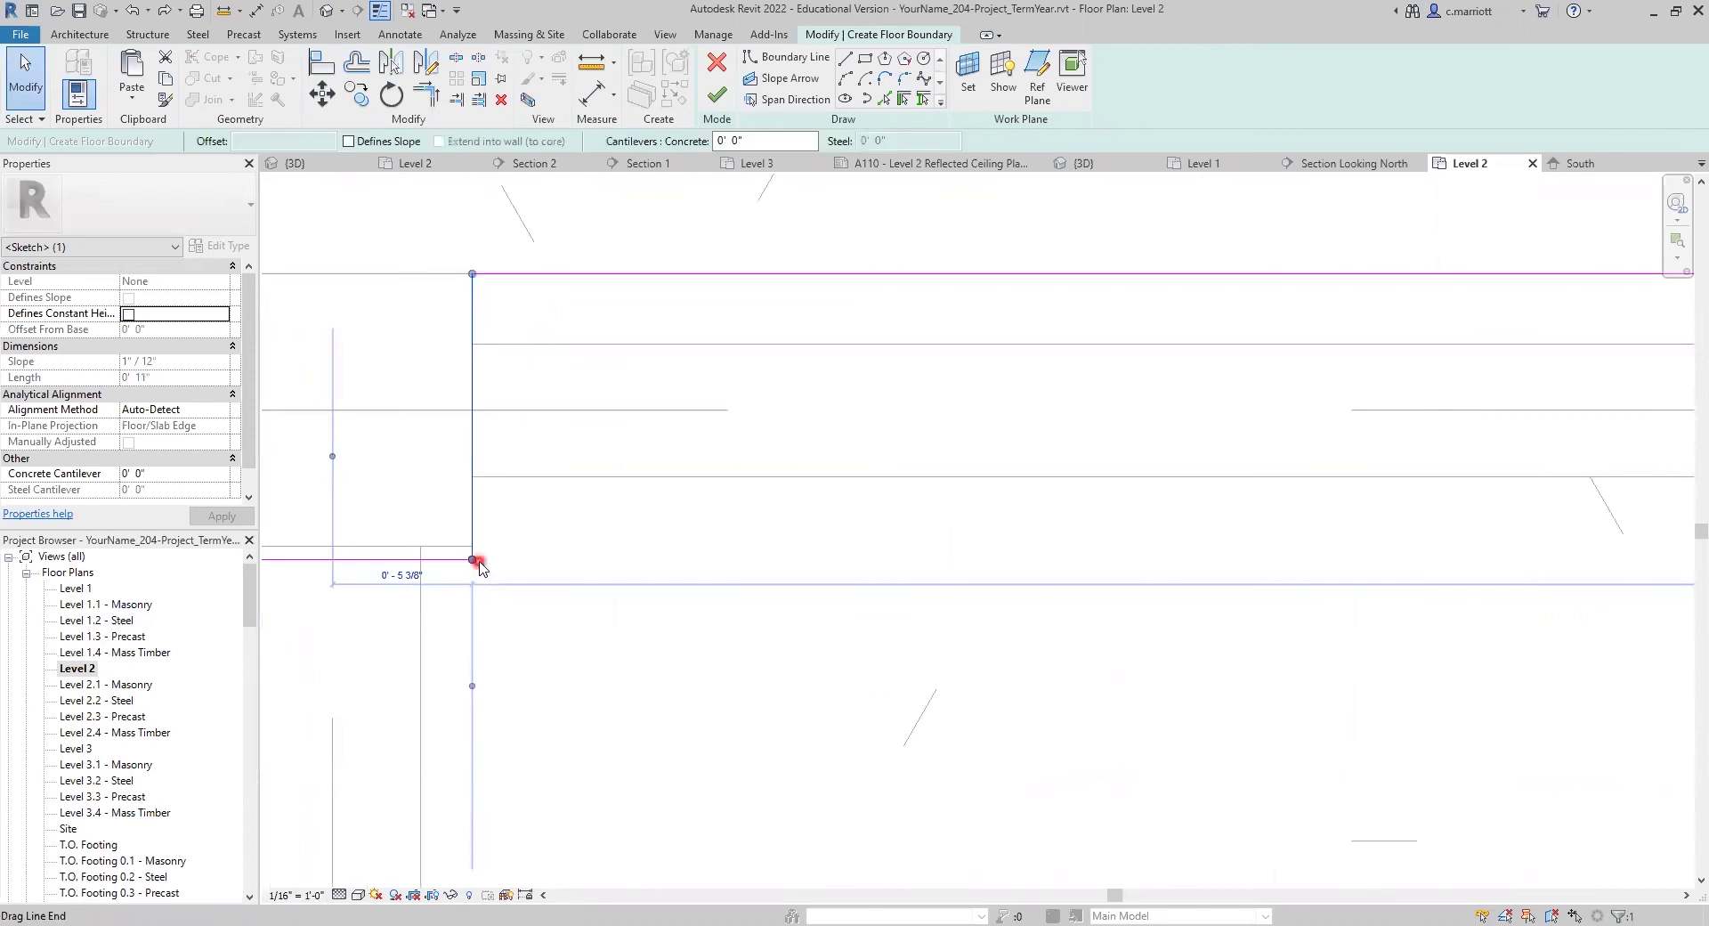
pyautogui.moveTo(474, 561); pyautogui.dragTo(472, 557)
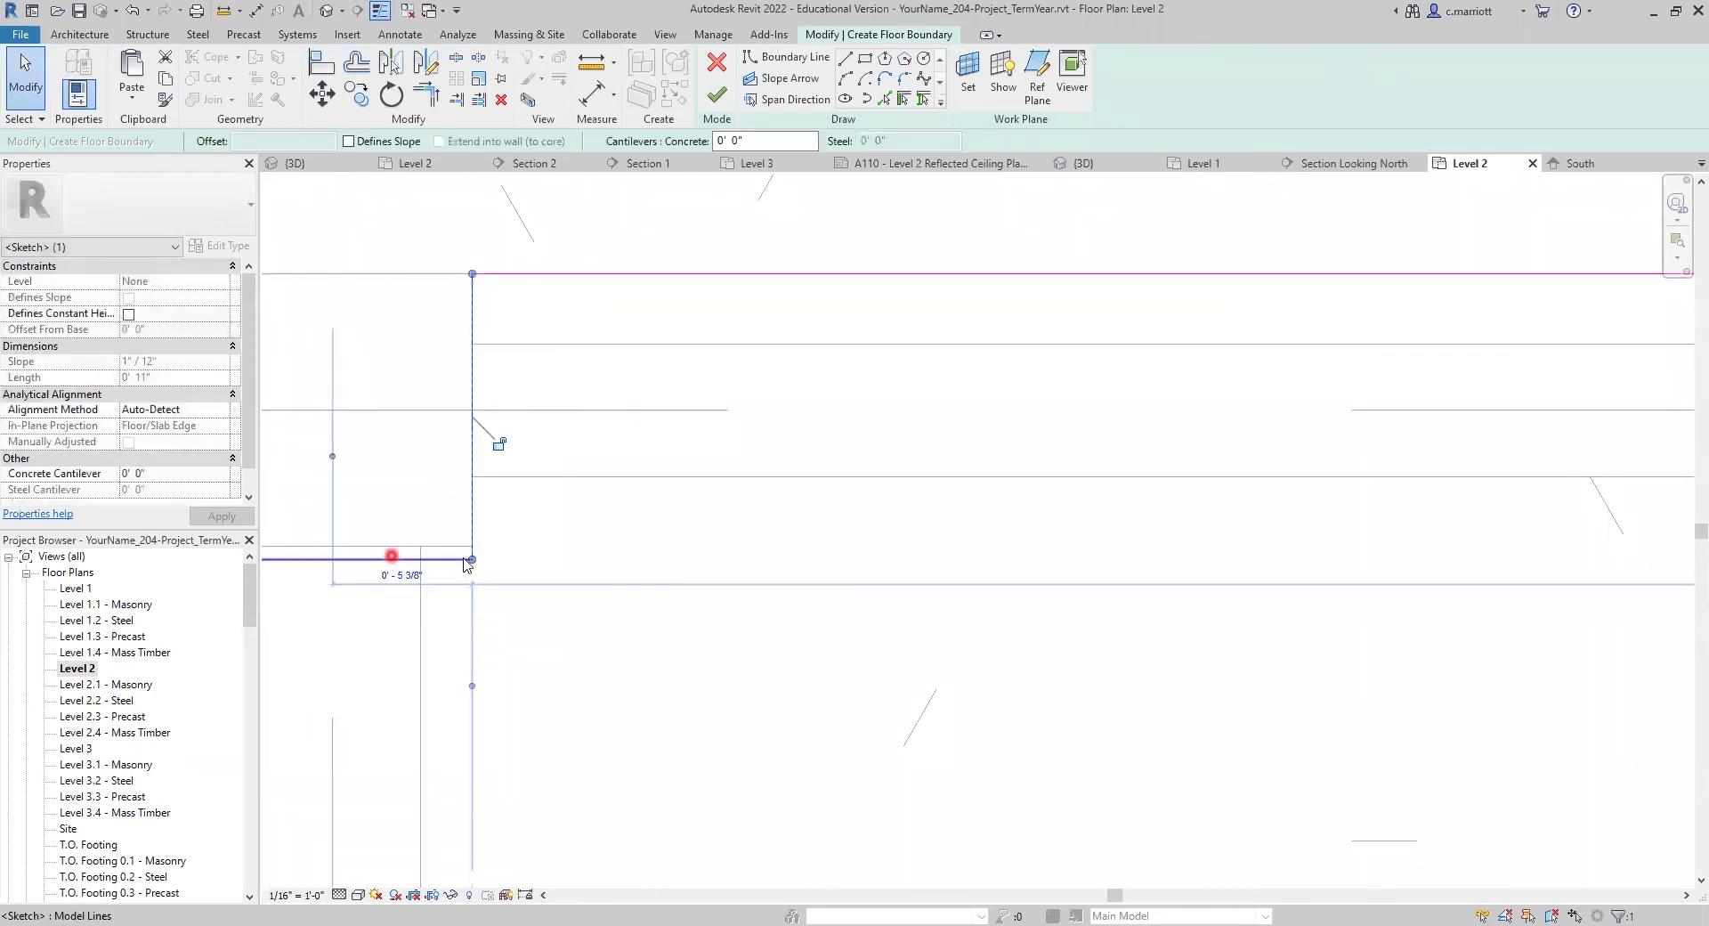
pyautogui.click(432, 577)
pyautogui.scroll(-4, 429, 579)
pyautogui.moveTo(439, 621); pyautogui.dragTo(454, 621, button='middle')
pyautogui.scroll(2, 363, 583)
pyautogui.scroll(2, 415, 586)
pyautogui.click(411, 558)
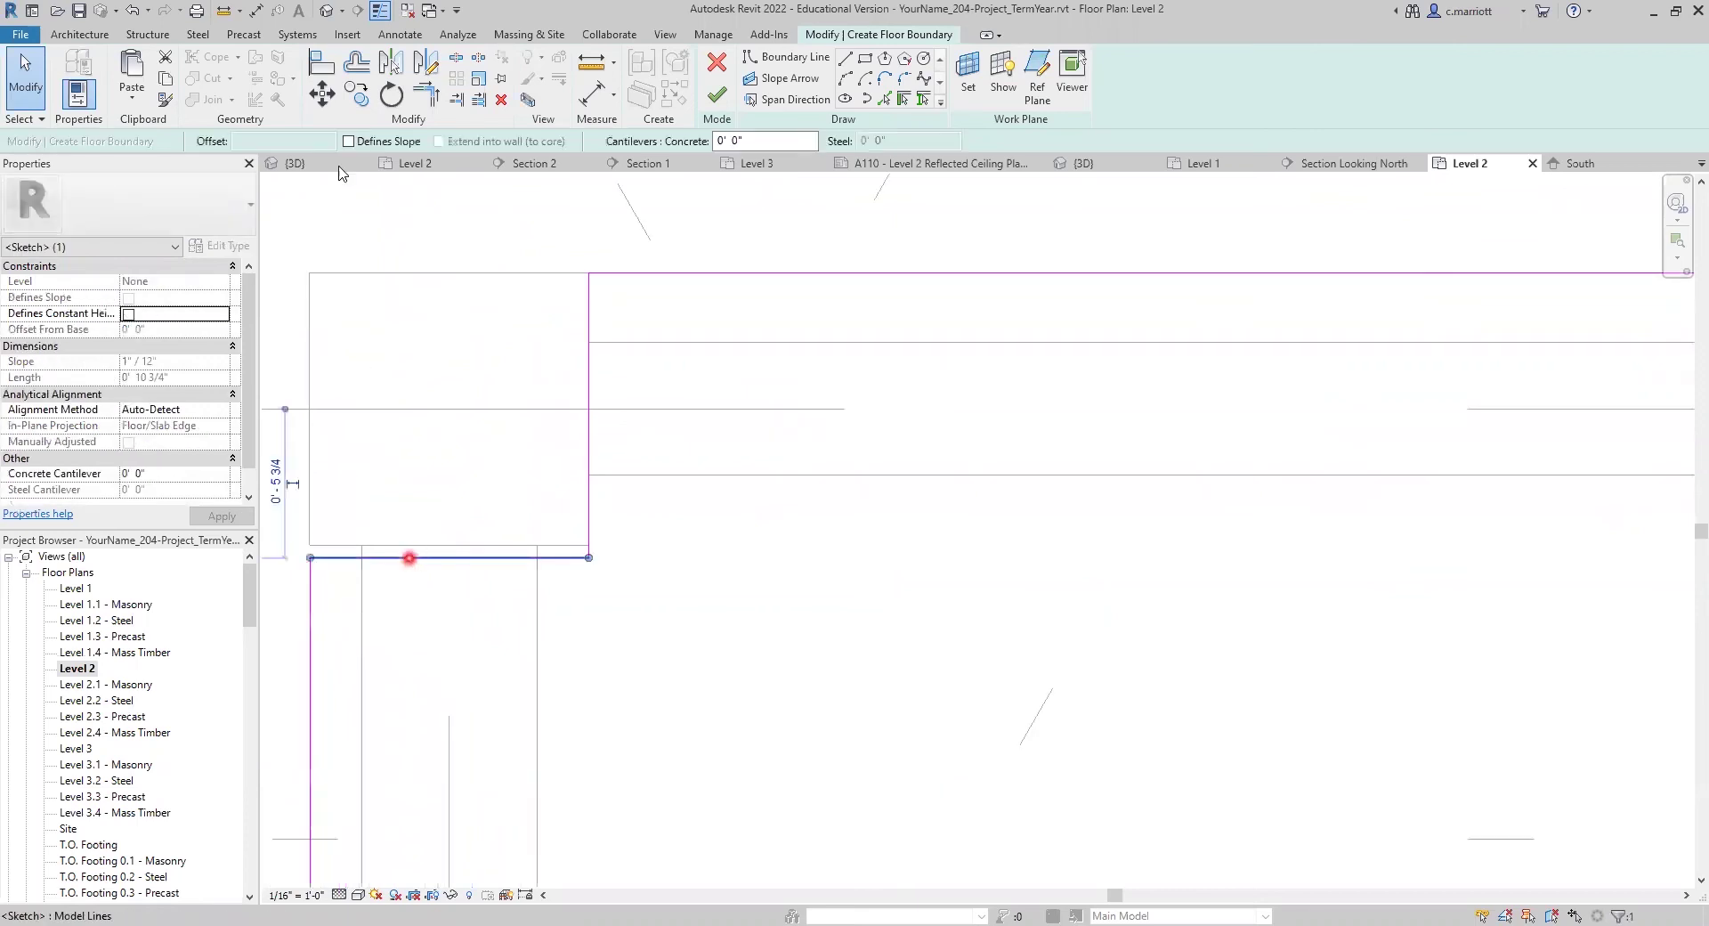
pyautogui.click(321, 61)
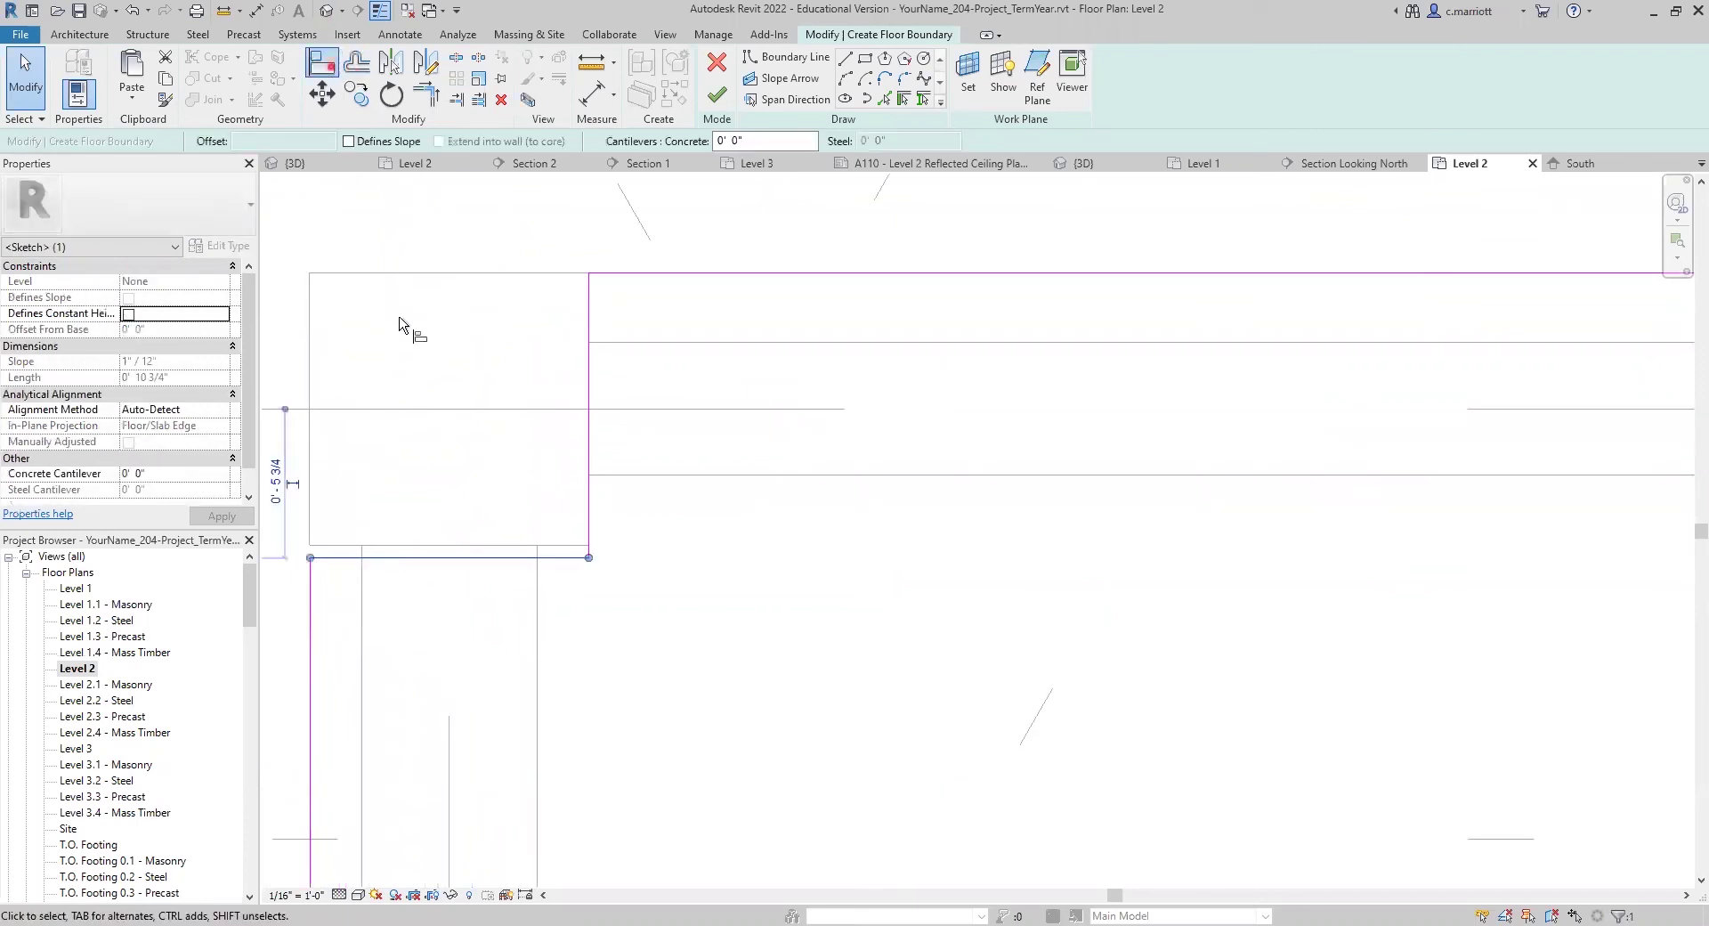
pyautogui.click(419, 559)
pyautogui.press('Escape')
pyautogui.press('Escape')
pyautogui.click(415, 532)
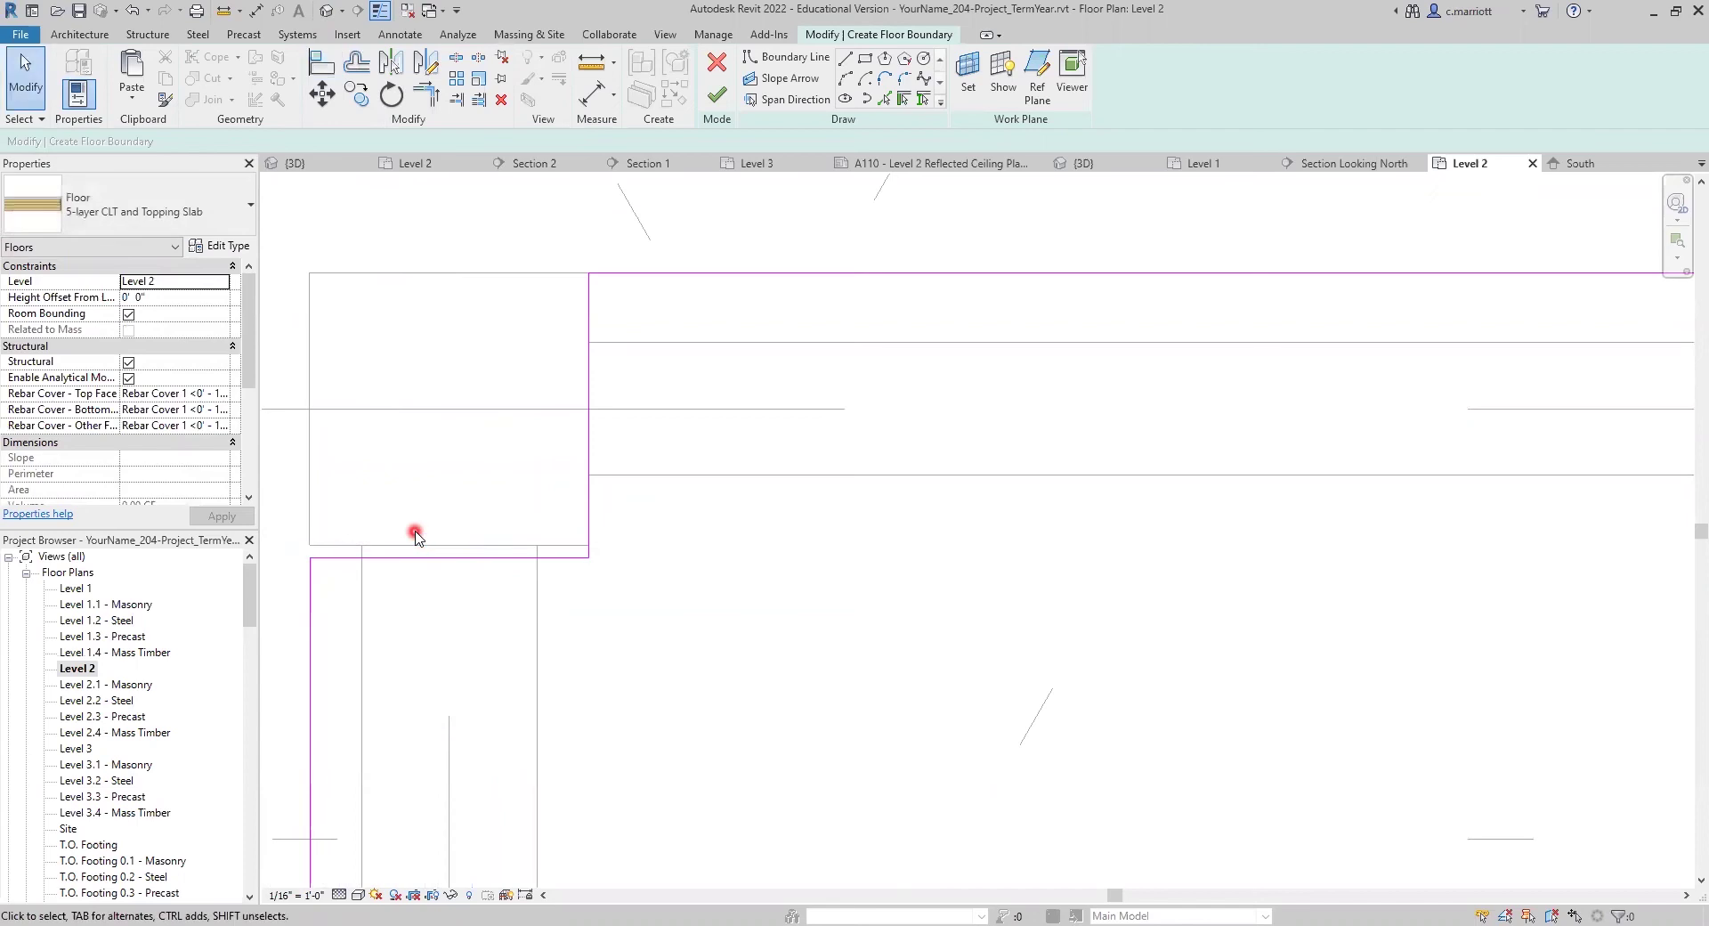
# Align the short horizontal boundary line with the south face of the northwest corner column.
pyautogui.click(319, 63)
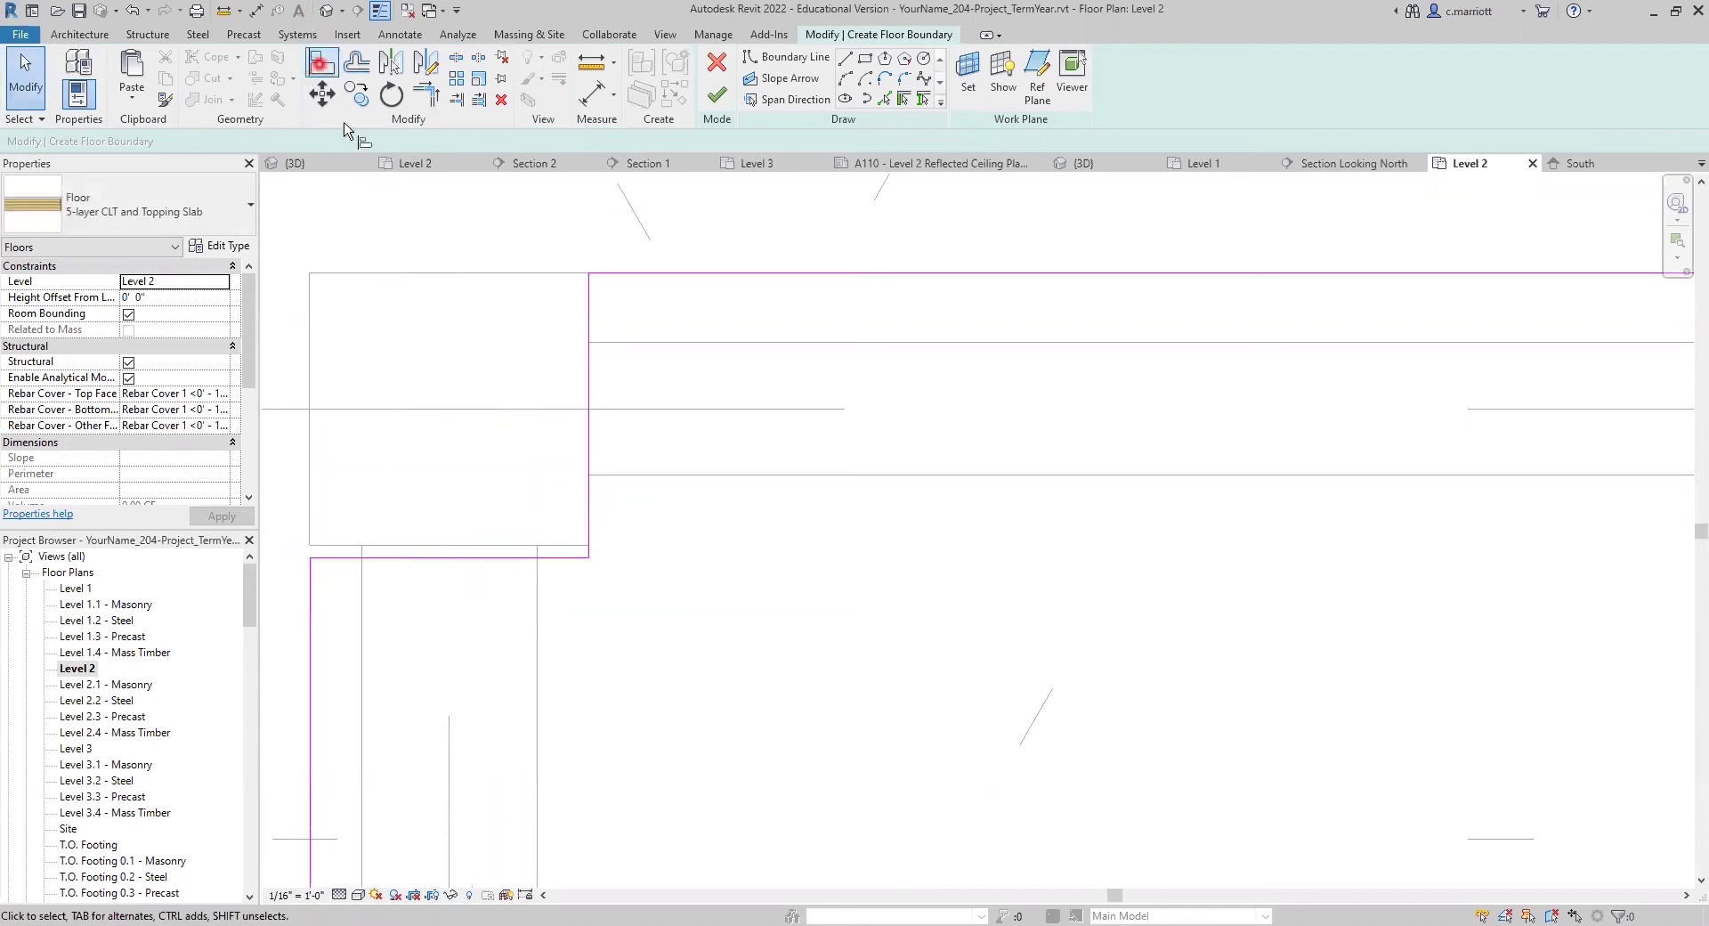
pyautogui.click(425, 545)
pyautogui.click(433, 561)
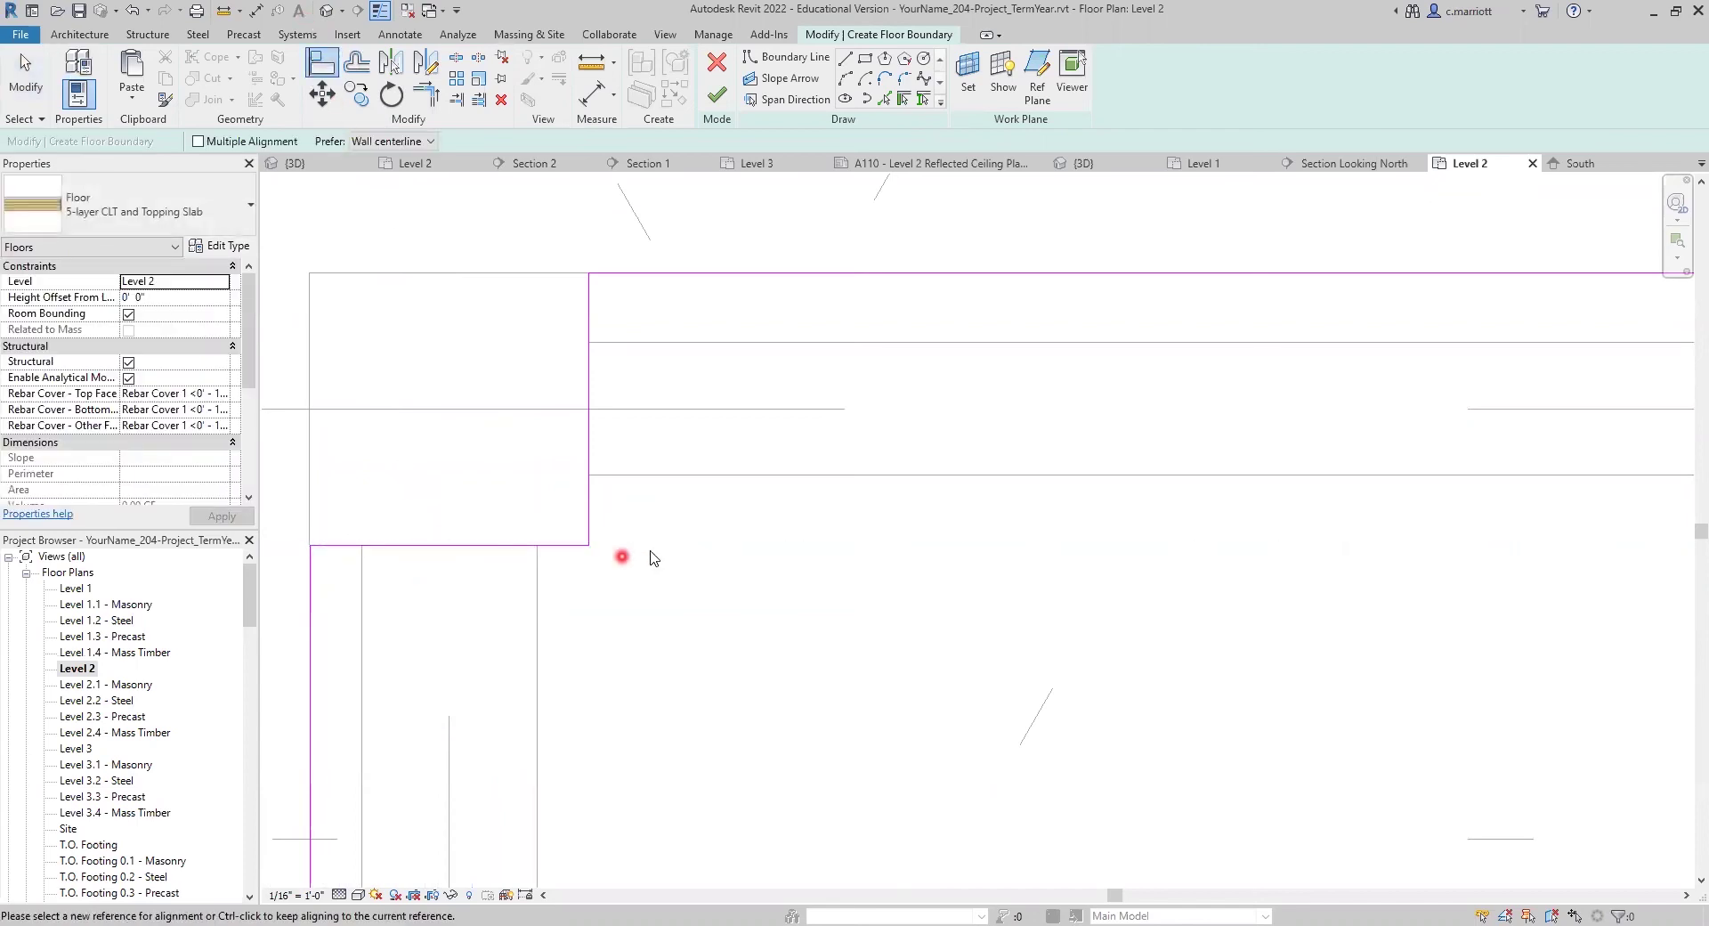
pyautogui.scroll(-2, 634, 558)
pyautogui.press('Escape')
pyautogui.press('Escape')
# Straighten the slanted boundary line at the north edge's middle column by moving its endpoint to the column corner.
pyautogui.scroll(-2, 908, 550)
pyautogui.moveTo(979, 539); pyautogui.dragTo(574, 530, button='middle')
pyautogui.scroll(-4, 1175, 513)
pyautogui.moveTo(1190, 515); pyautogui.dragTo(698, 544, button='middle')
pyautogui.moveTo(1218, 591); pyautogui.dragTo(561, 634, button='middle')
pyautogui.scroll(3, 1018, 627)
pyautogui.scroll(2, 967, 583)
pyautogui.click(989, 489)
pyautogui.moveTo(986, 509); pyautogui.dragTo(1015, 505)
pyautogui.click(1066, 517)
pyautogui.click(986, 508)
pyautogui.click(1024, 538)
pyautogui.scroll(-3, 1063, 557)
pyautogui.scroll(-5, 1154, 629)
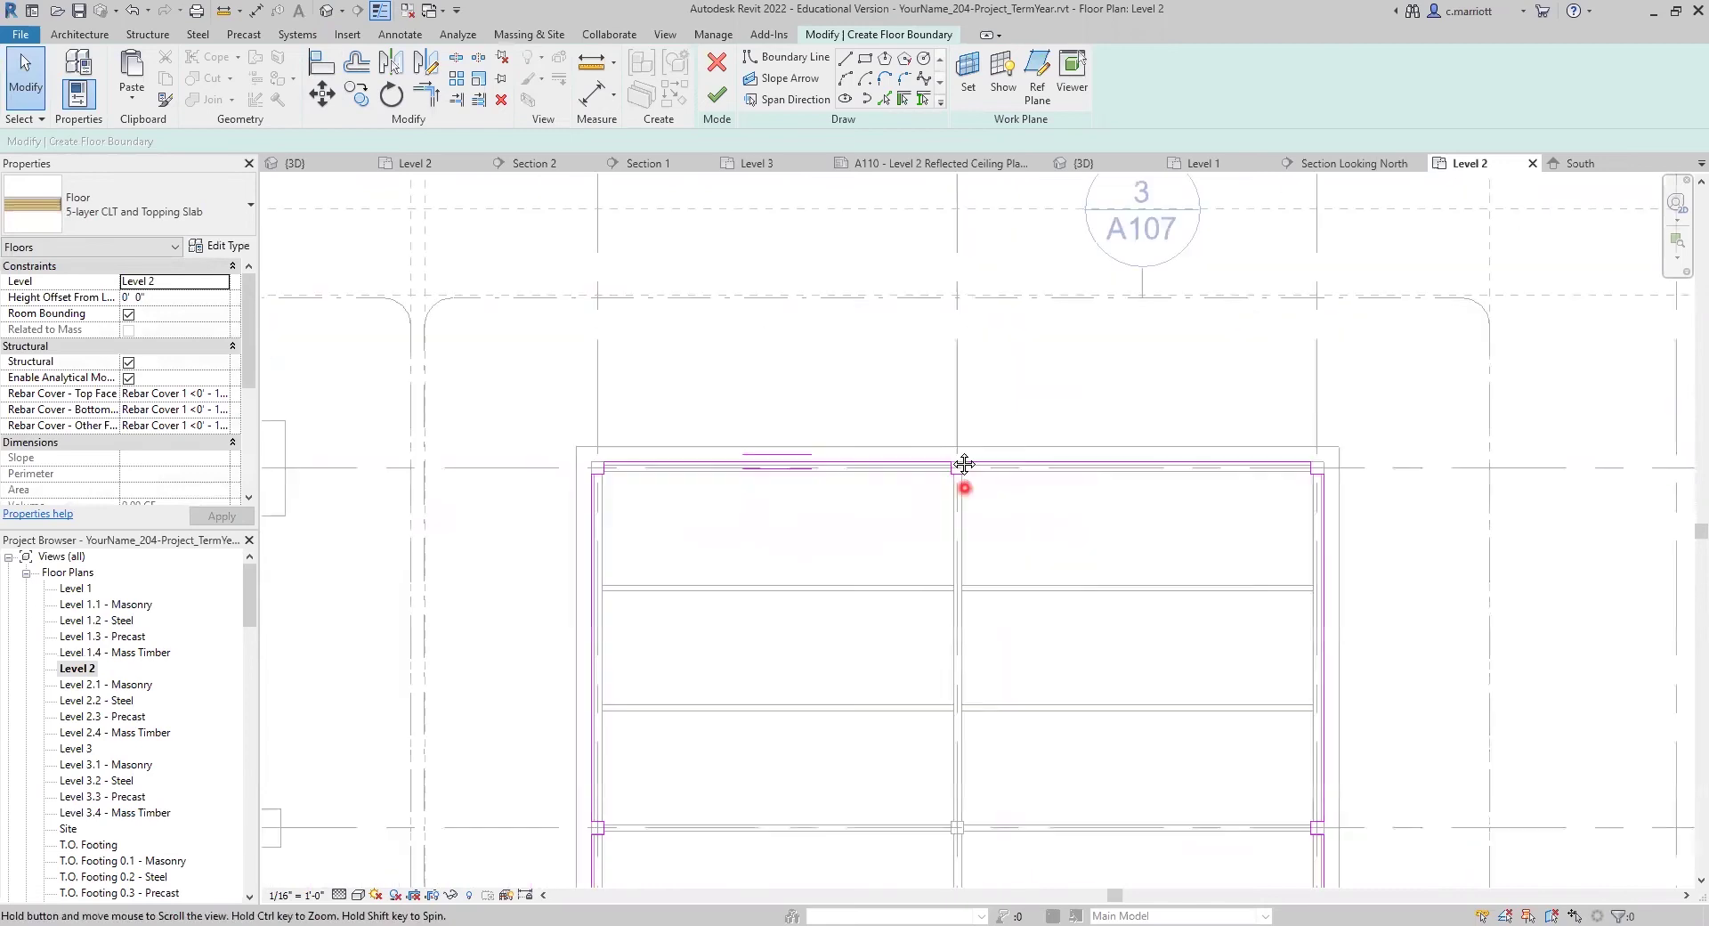
# Sketch a rectangular opening around the center column and finish the floor boundary.
pyautogui.click(866, 59)
pyautogui.moveTo(934, 547); pyautogui.dragTo(790, 267, button='middle')
pyautogui.scroll(6, 801, 498)
pyautogui.click(769, 493)
pyautogui.click(847, 416)
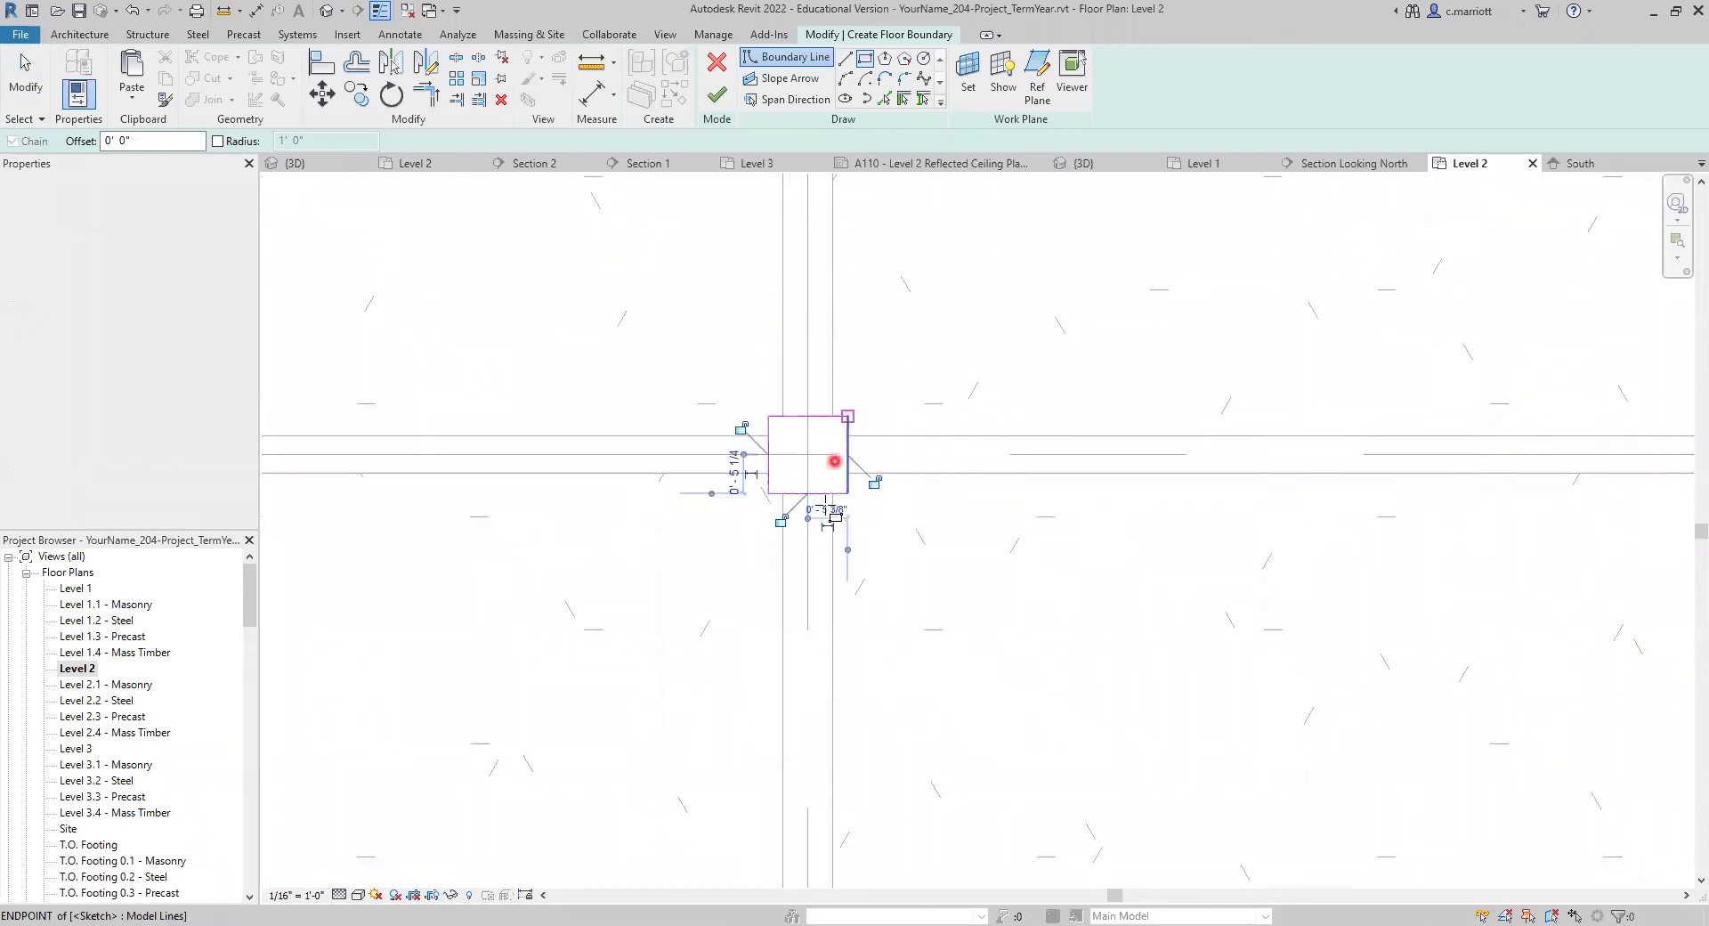
pyautogui.click(717, 96)
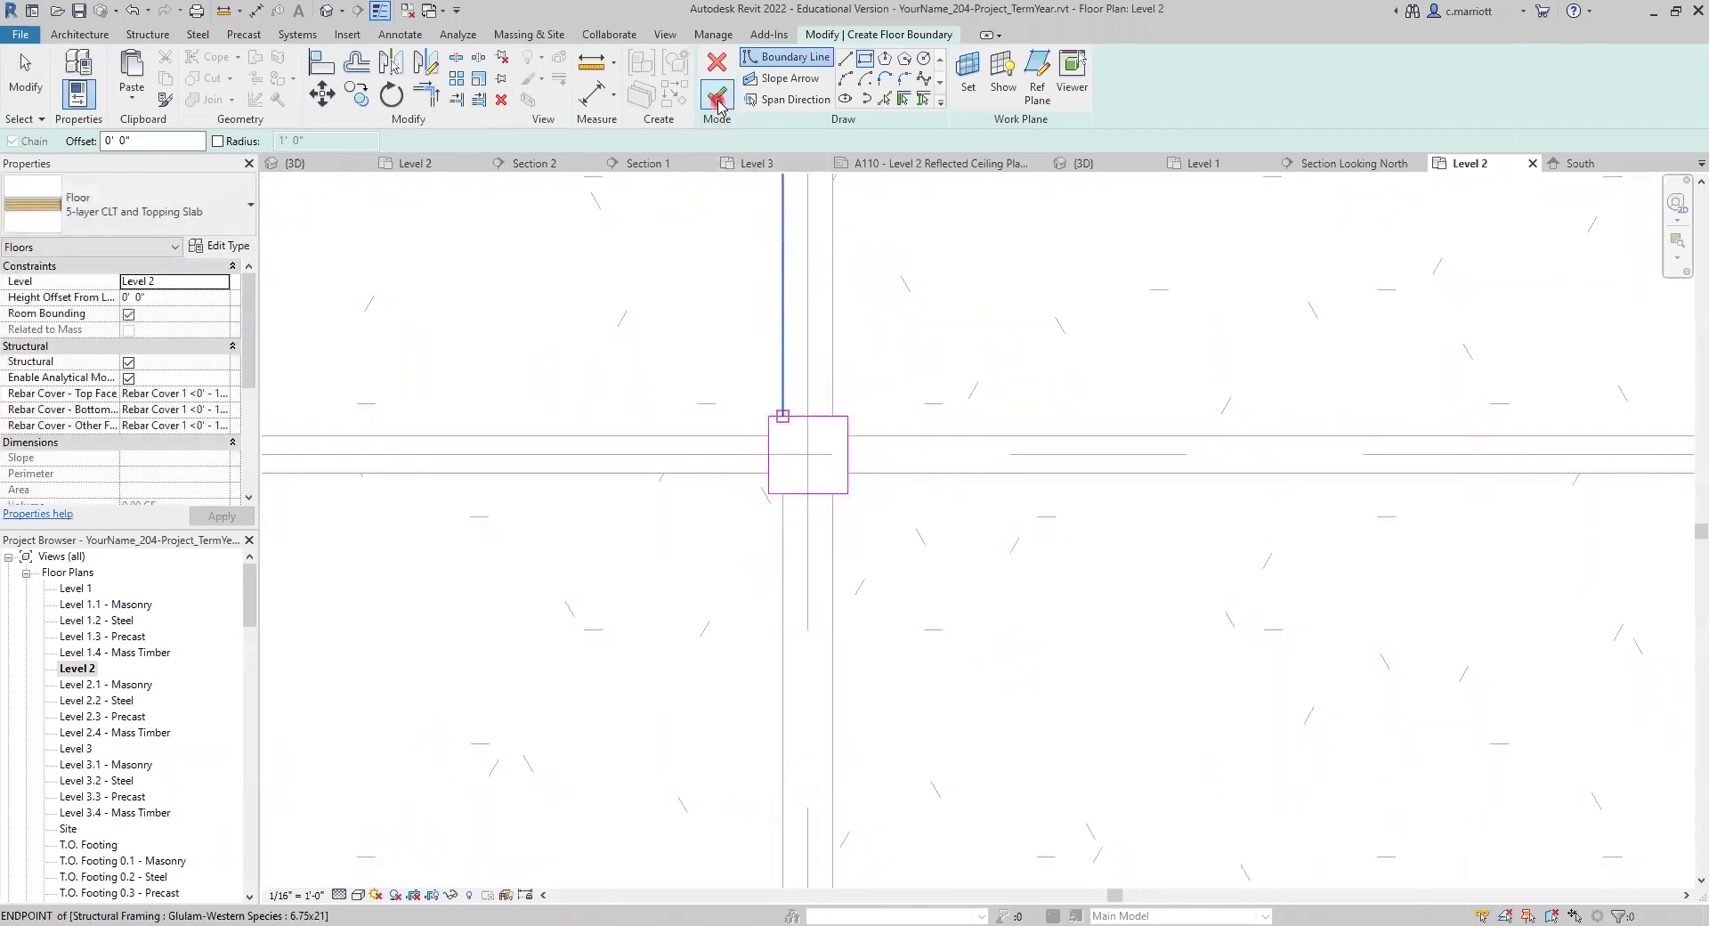
pyautogui.scroll(-5, 710, 497)
pyautogui.click(523, 628)
pyautogui.moveTo(524, 572); pyautogui.dragTo(657, 572, button='middle')
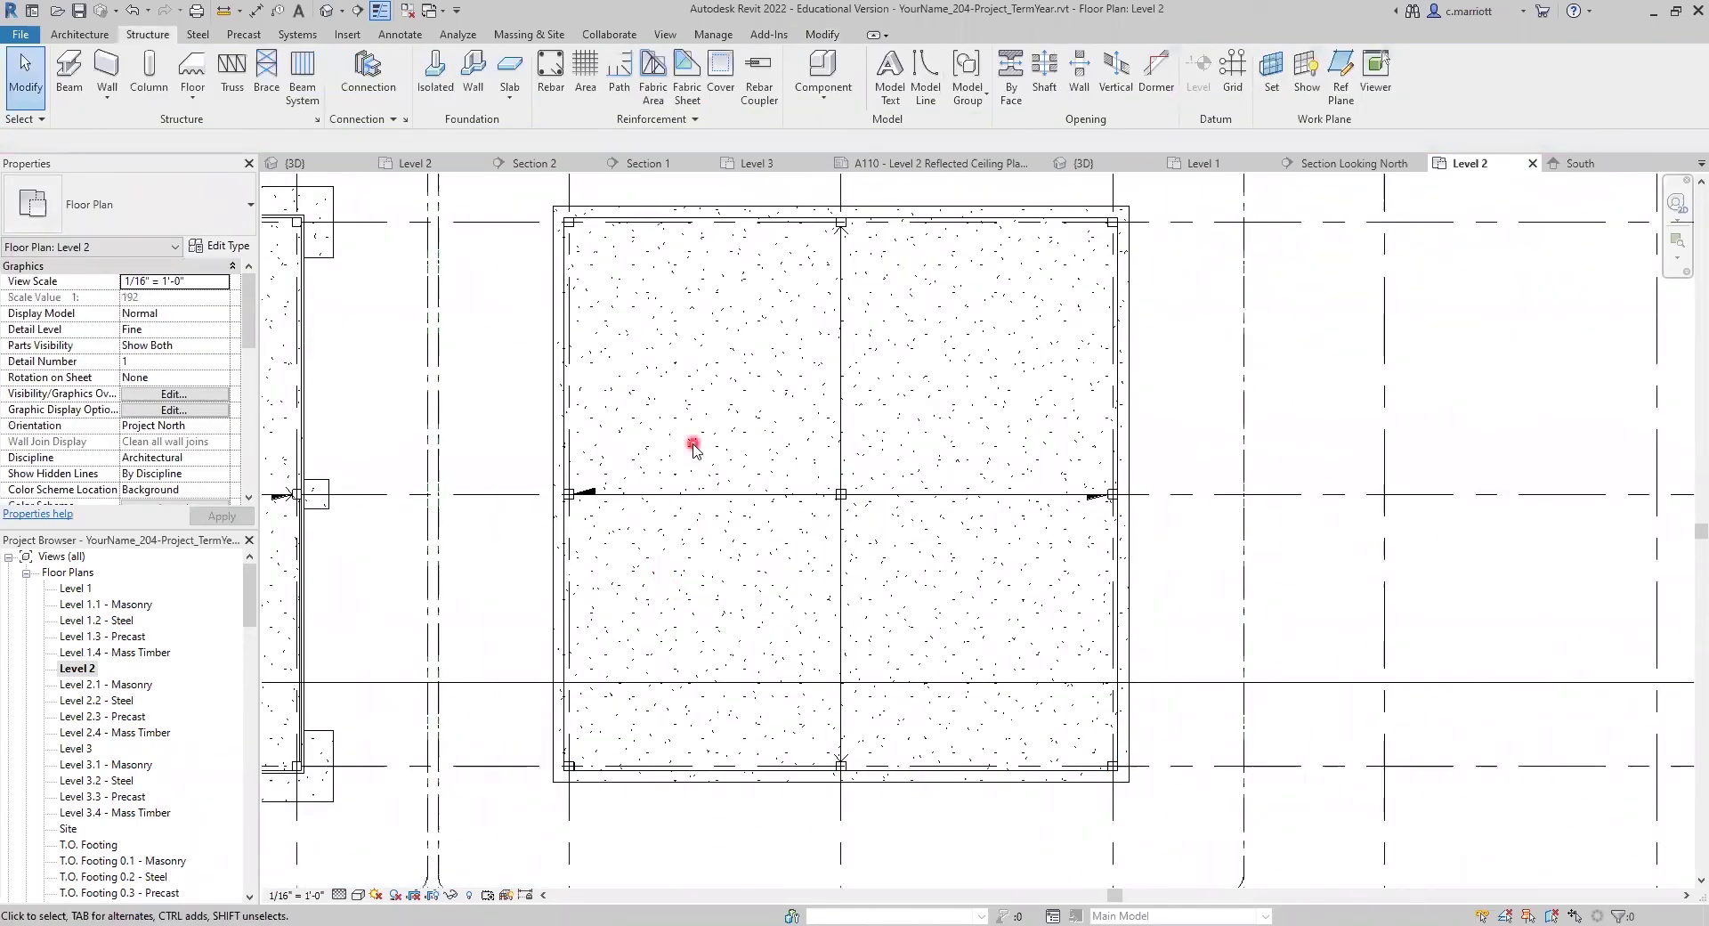
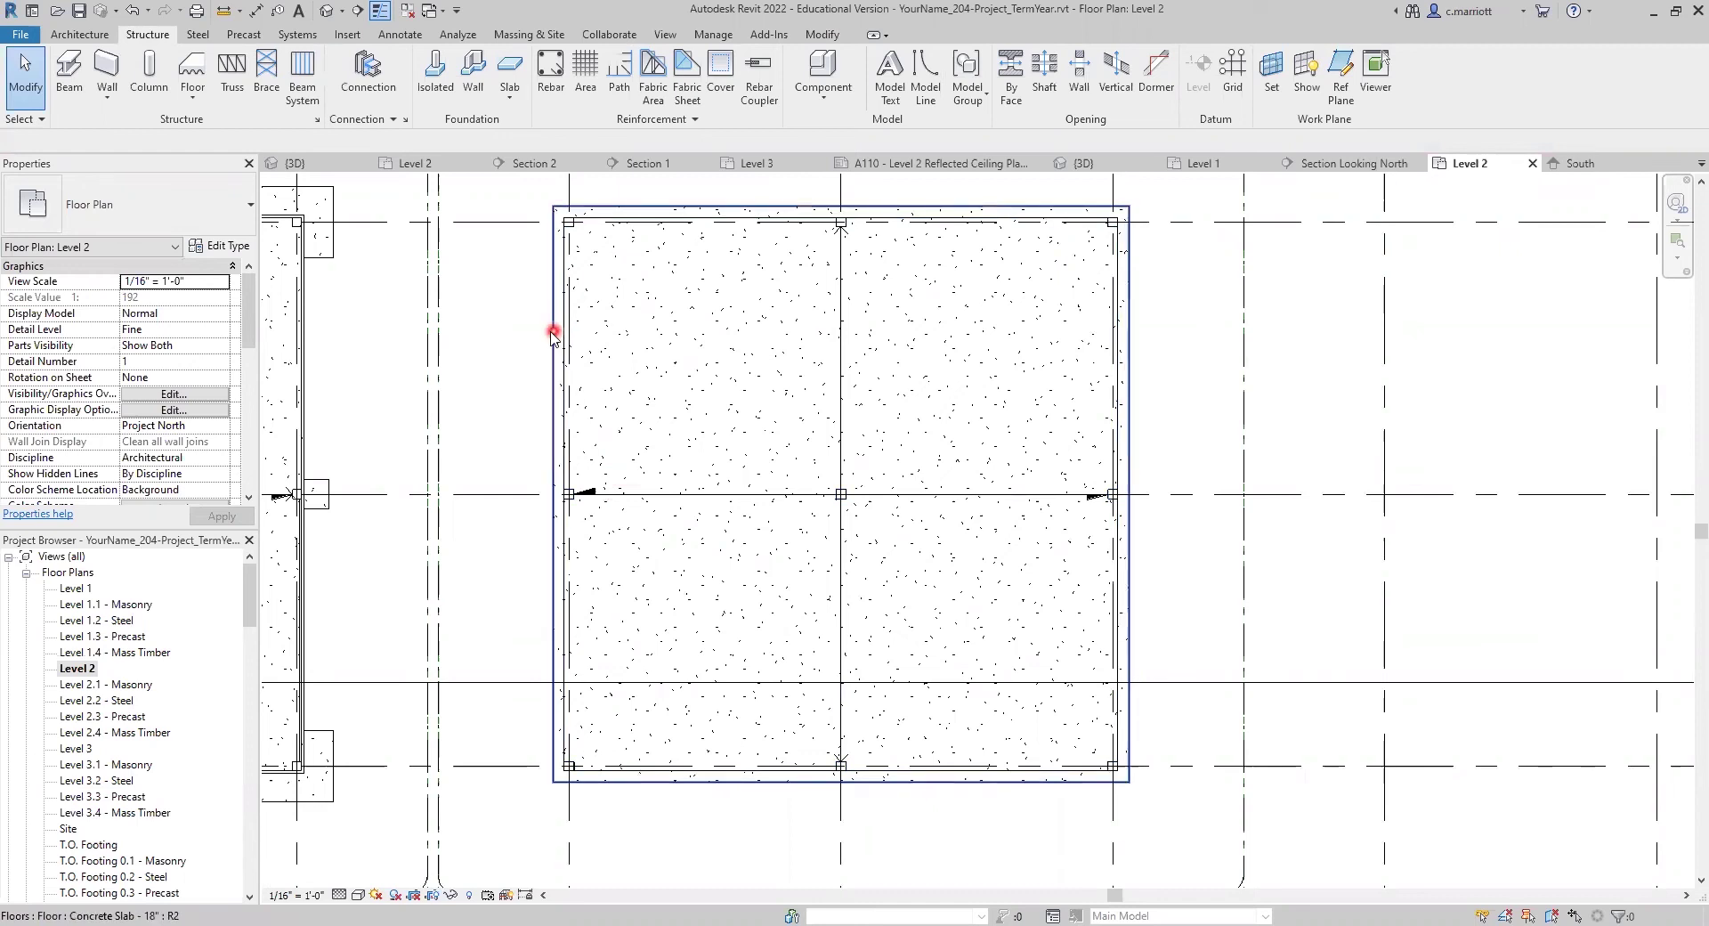
# Edit the Level 2 CLT floor's boundary so its span direction follows the west edge line, and finish the sketch.
pyautogui.scroll(3, 559, 419)
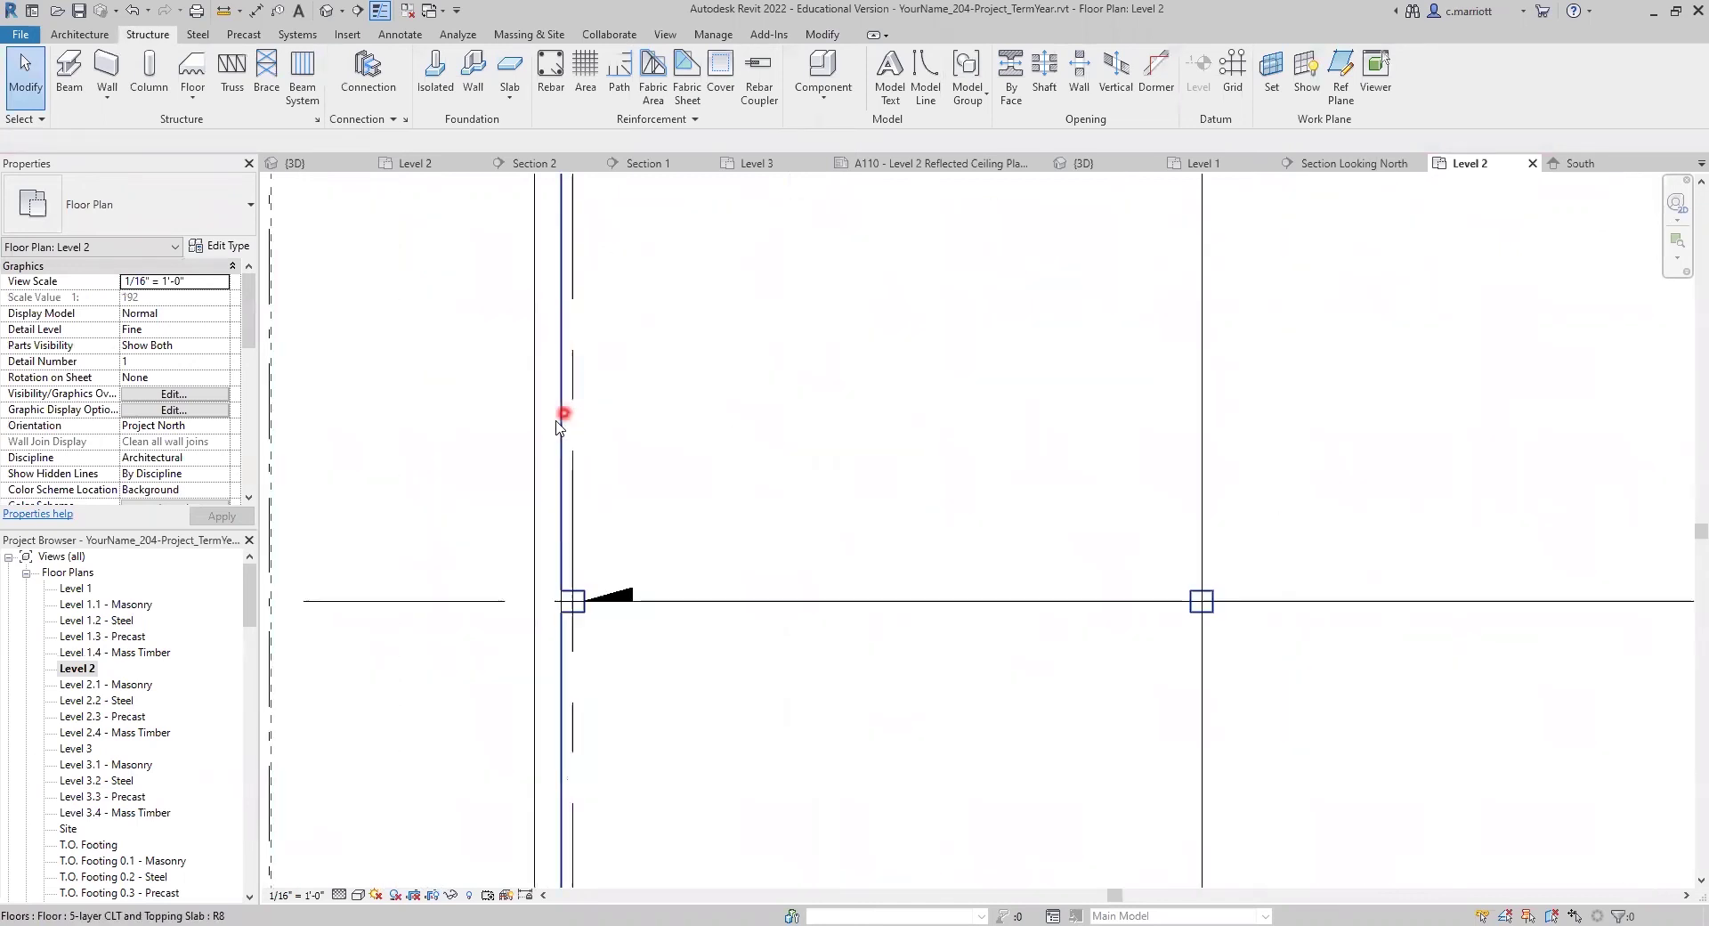
pyautogui.click(559, 421)
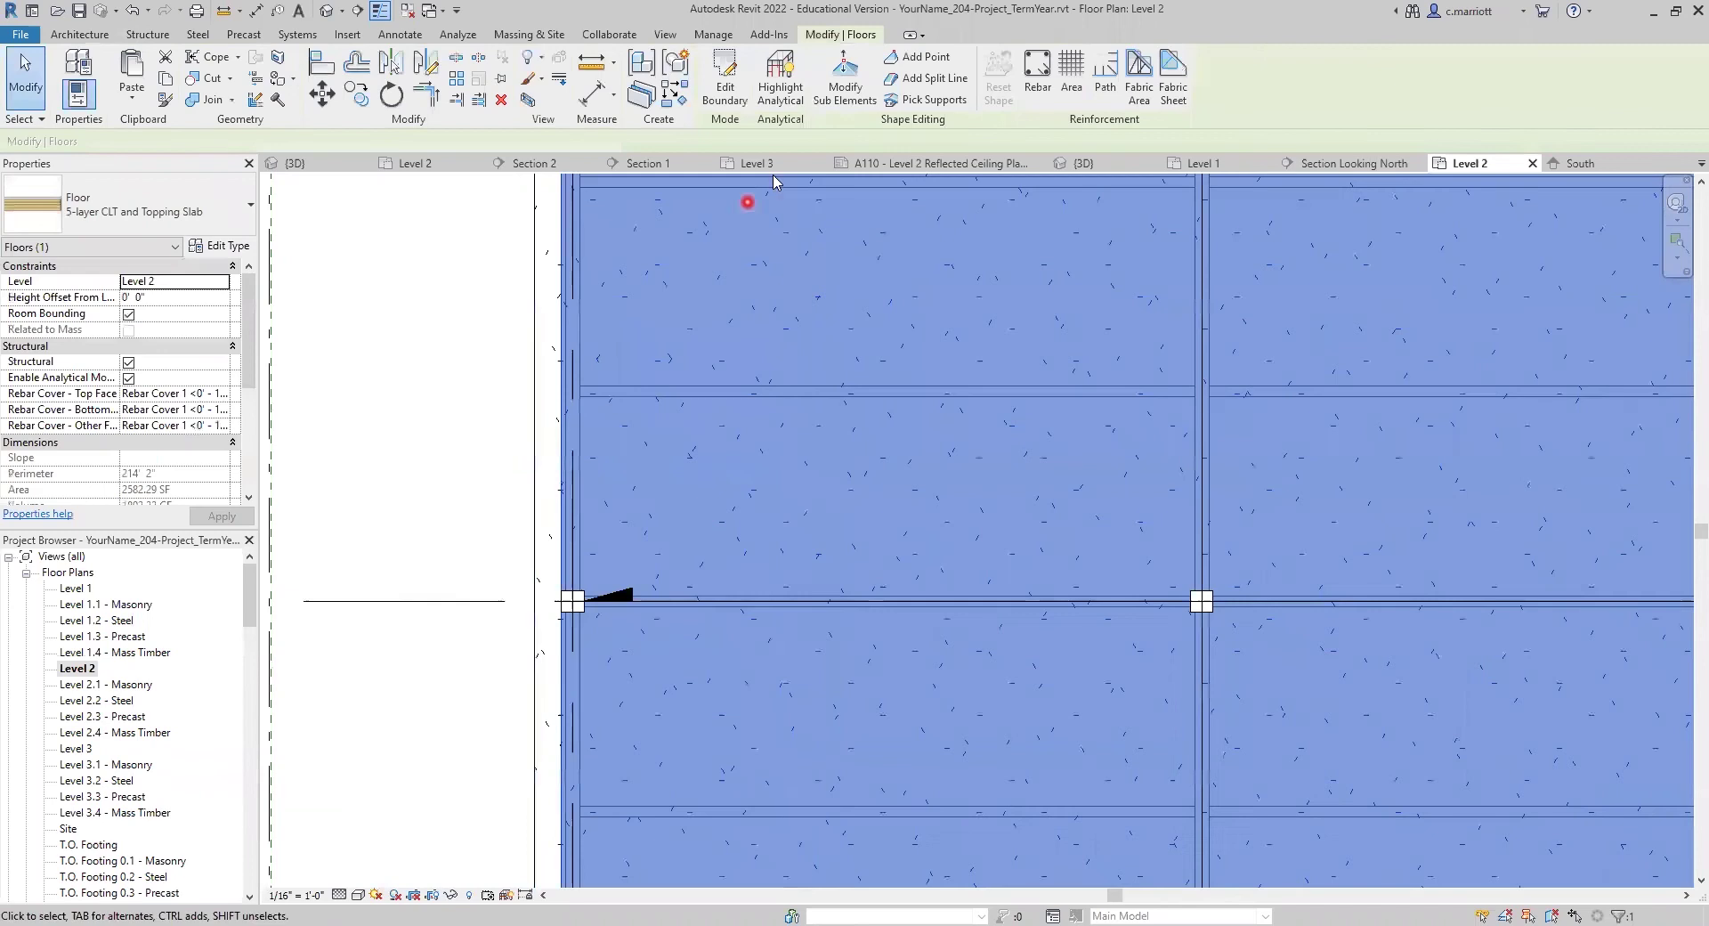
pyautogui.click(713, 121)
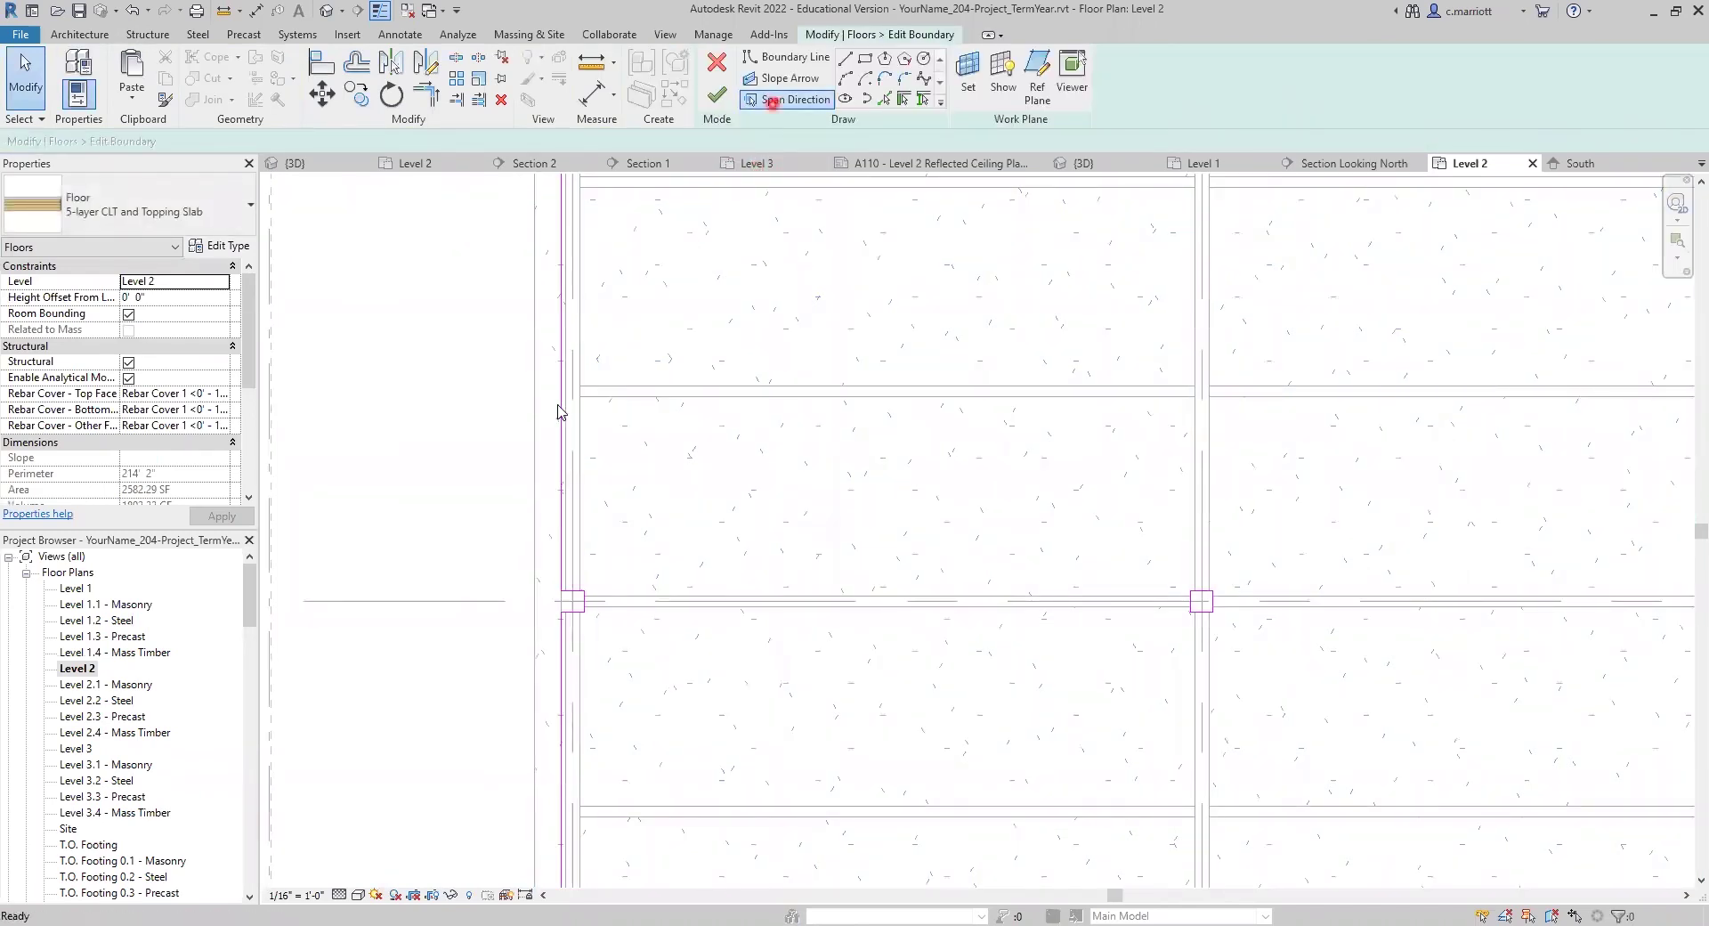
pyautogui.click(787, 99)
pyautogui.click(562, 514)
pyautogui.scroll(-4, 634, 582)
pyautogui.scroll(-4, 629, 672)
pyautogui.moveTo(669, 686); pyautogui.dragTo(596, 543, button='middle')
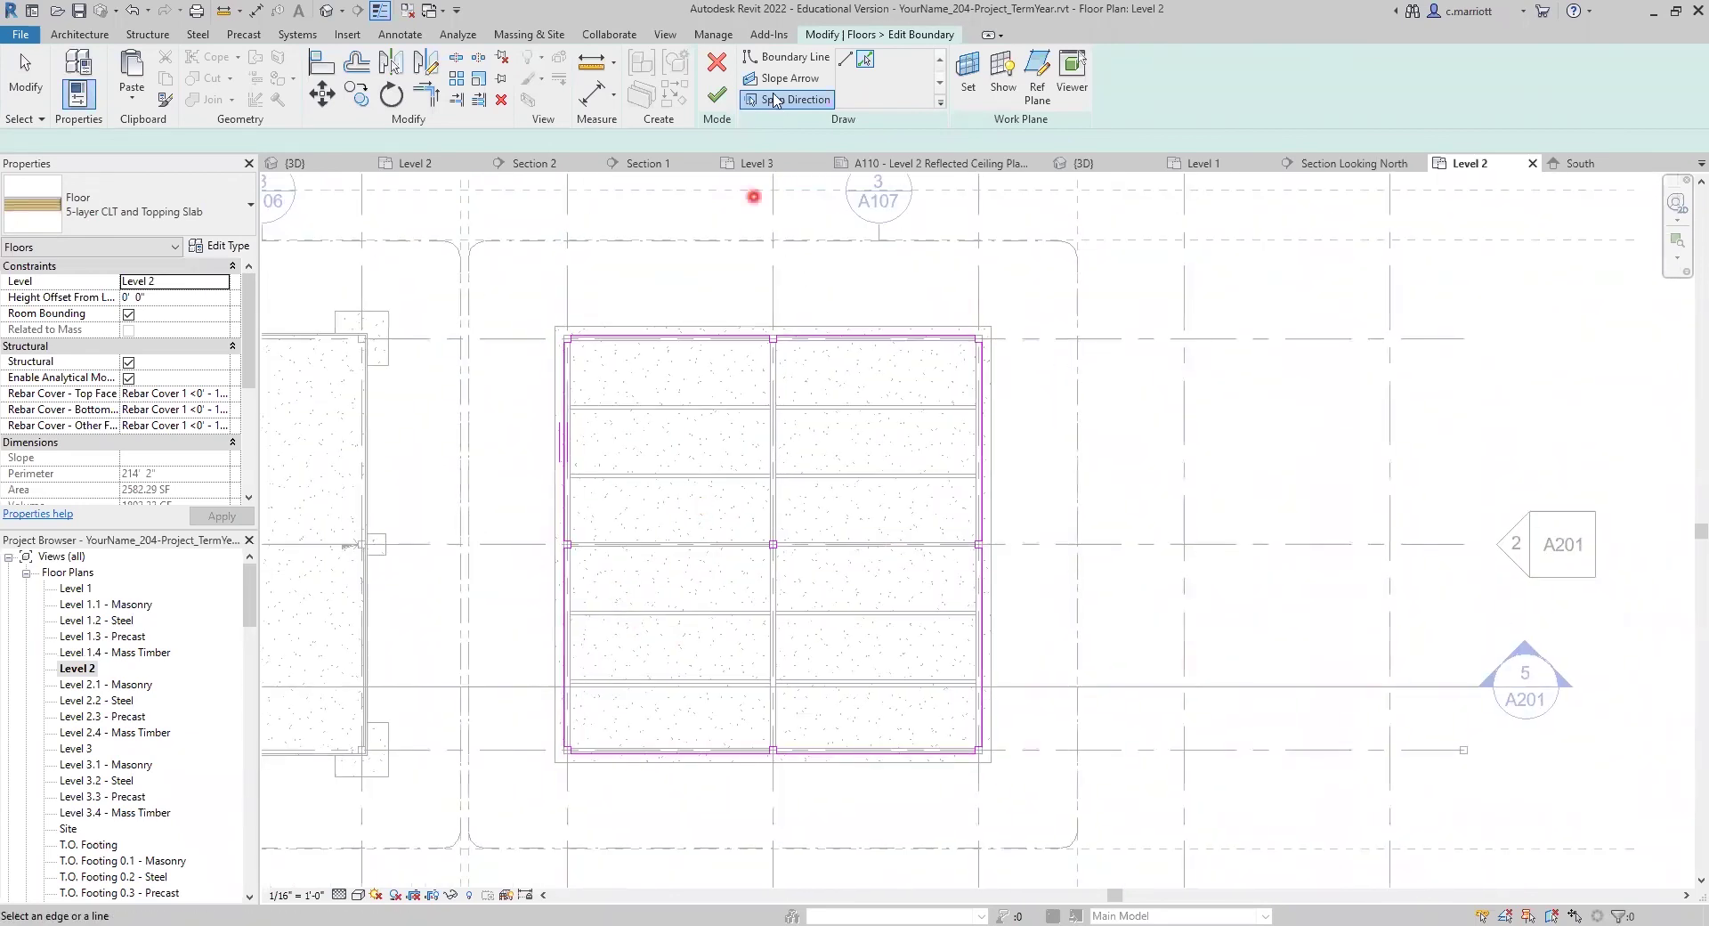
pyautogui.click(716, 94)
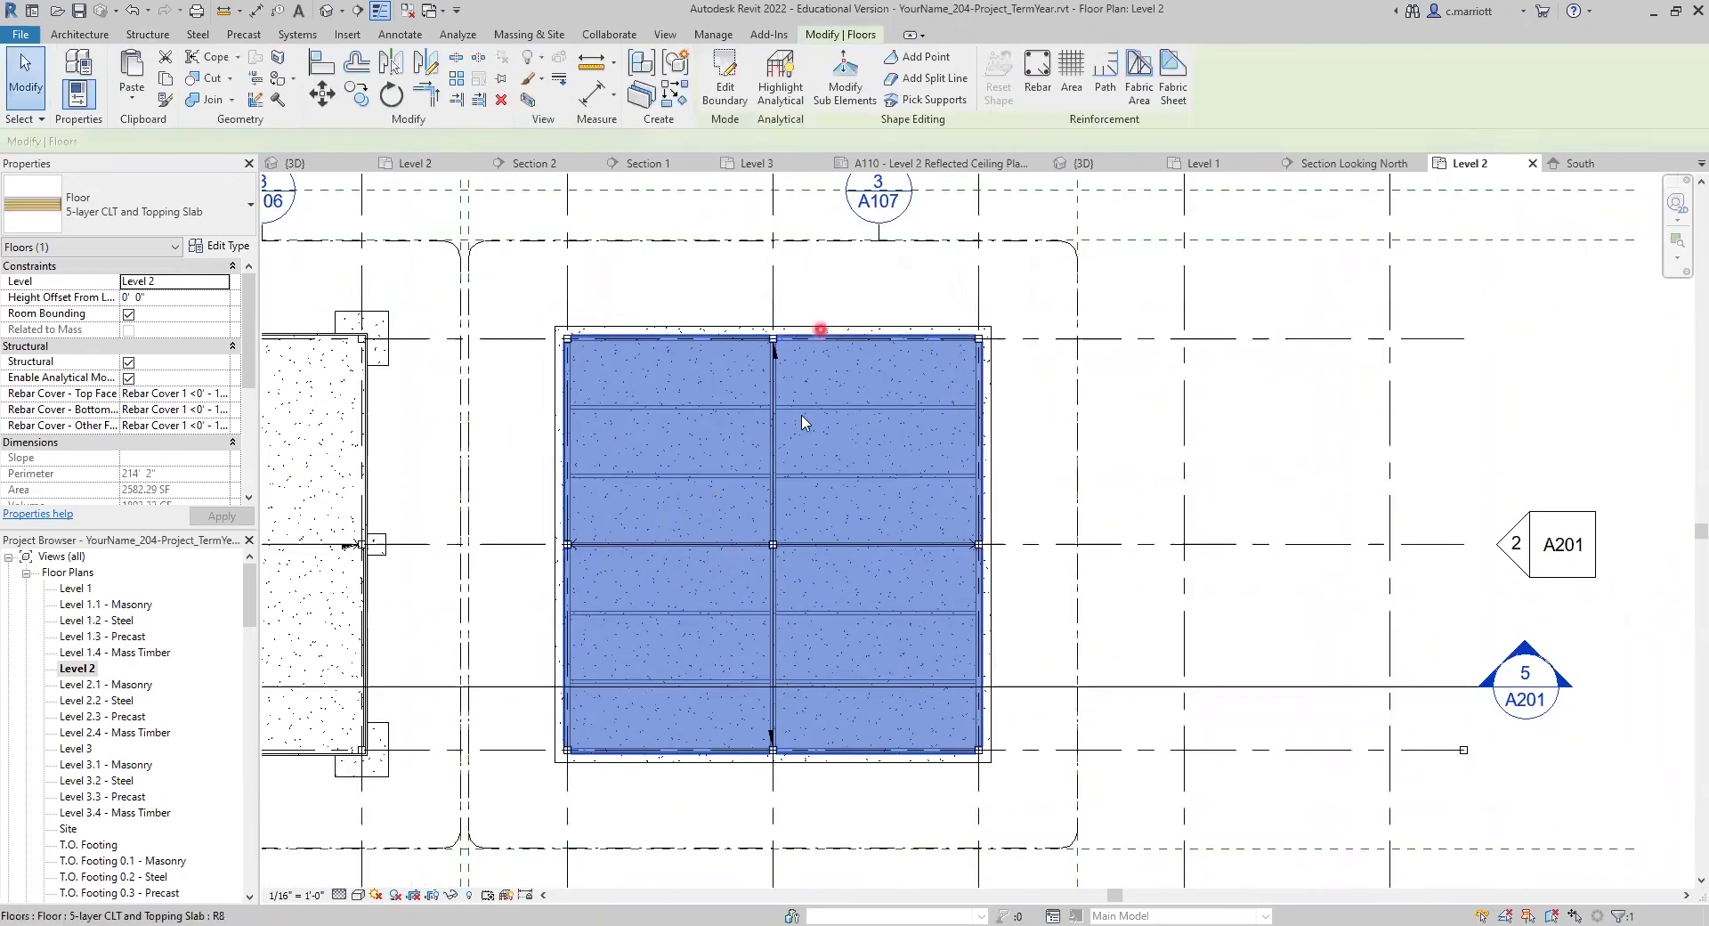
# Open the Section Looking North view and examine how the Level 2 CLT floor sits on the beams and columns.
pyautogui.scroll(-6, 695, 487)
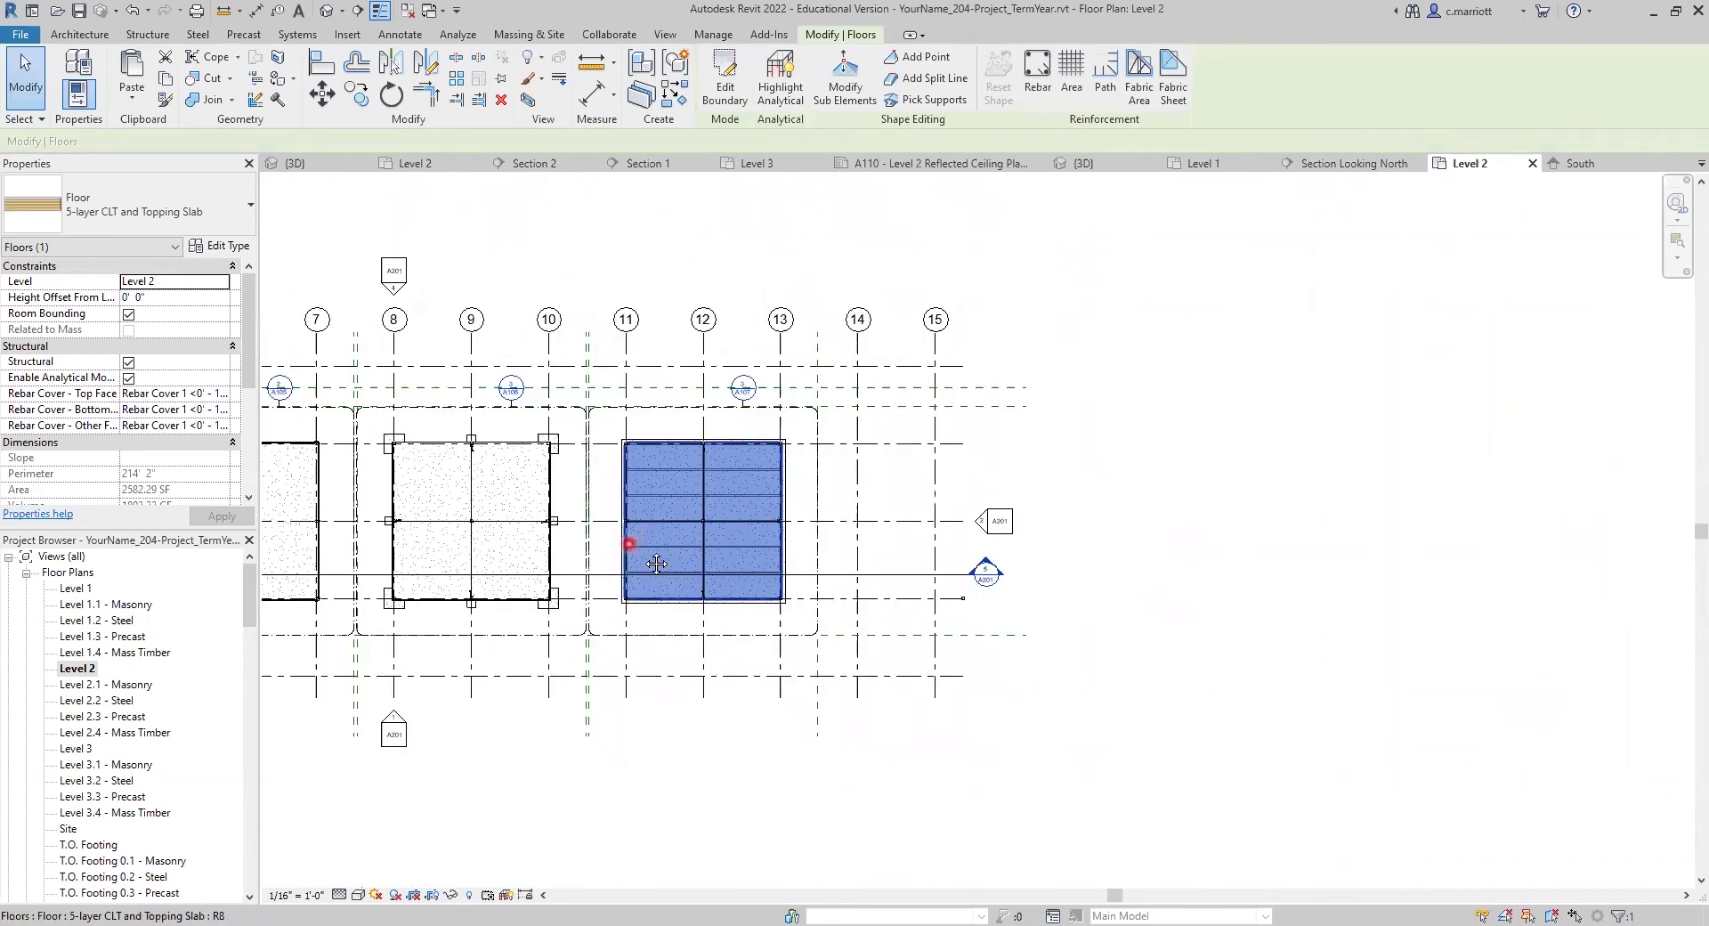
pyautogui.scroll(-5, 142, 814)
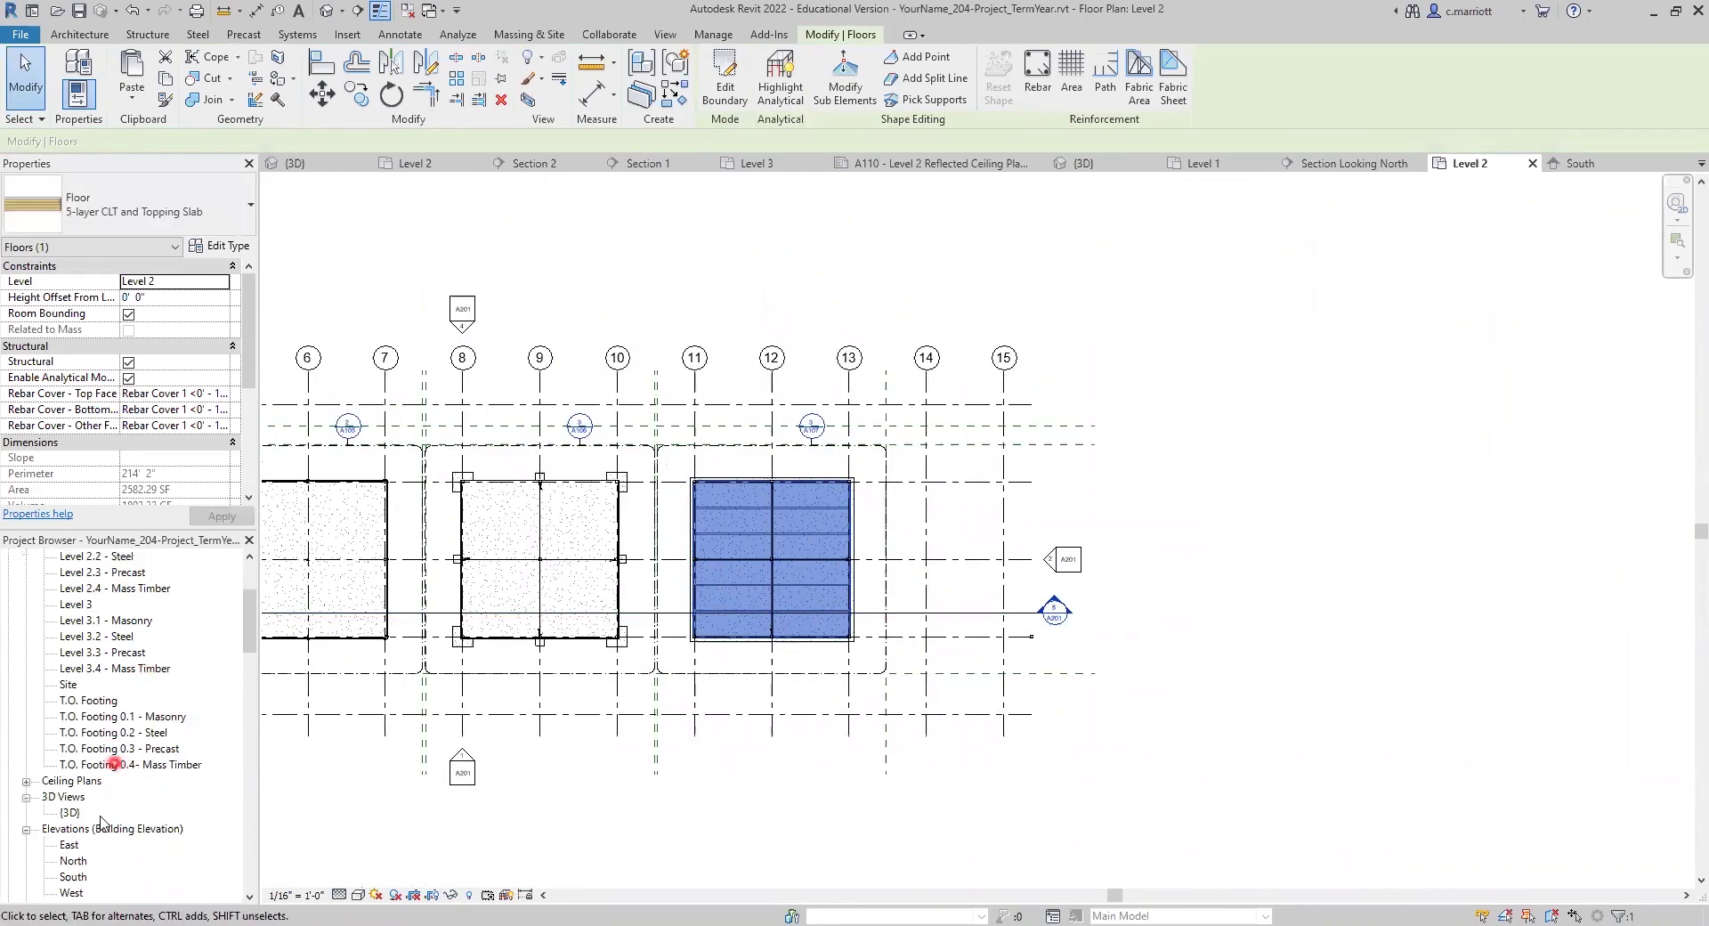
pyautogui.scroll(-1, 103, 823)
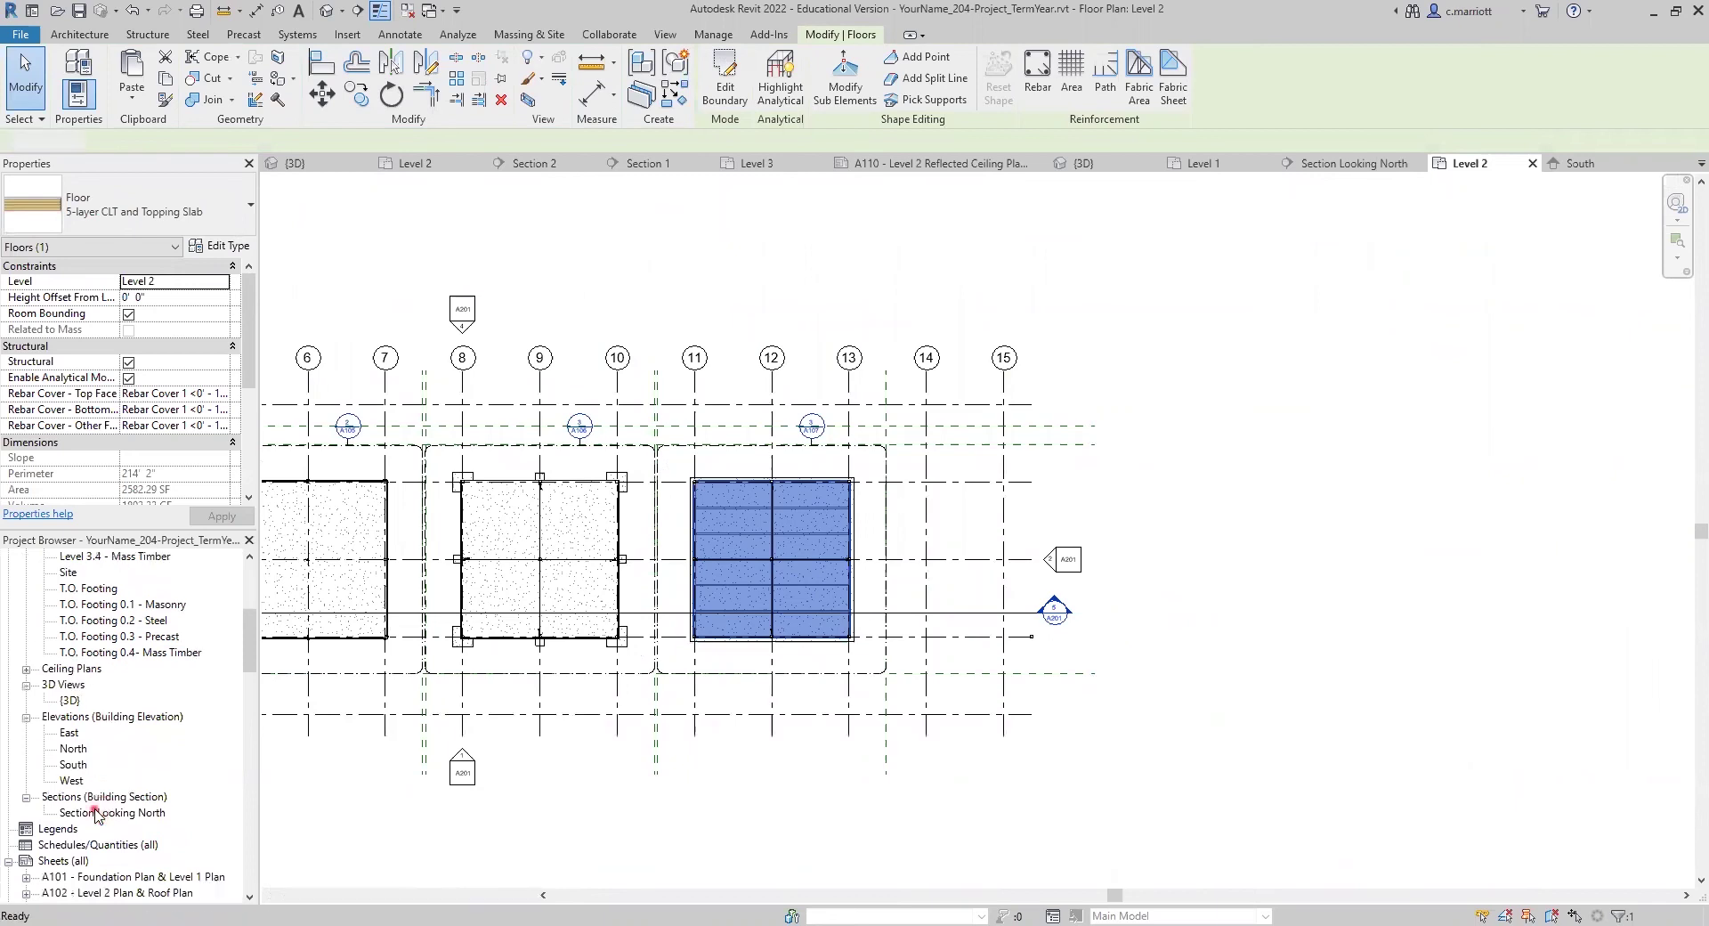
pyautogui.doubleClick(103, 812)
pyautogui.click(844, 643)
pyautogui.scroll(-3, 552, 713)
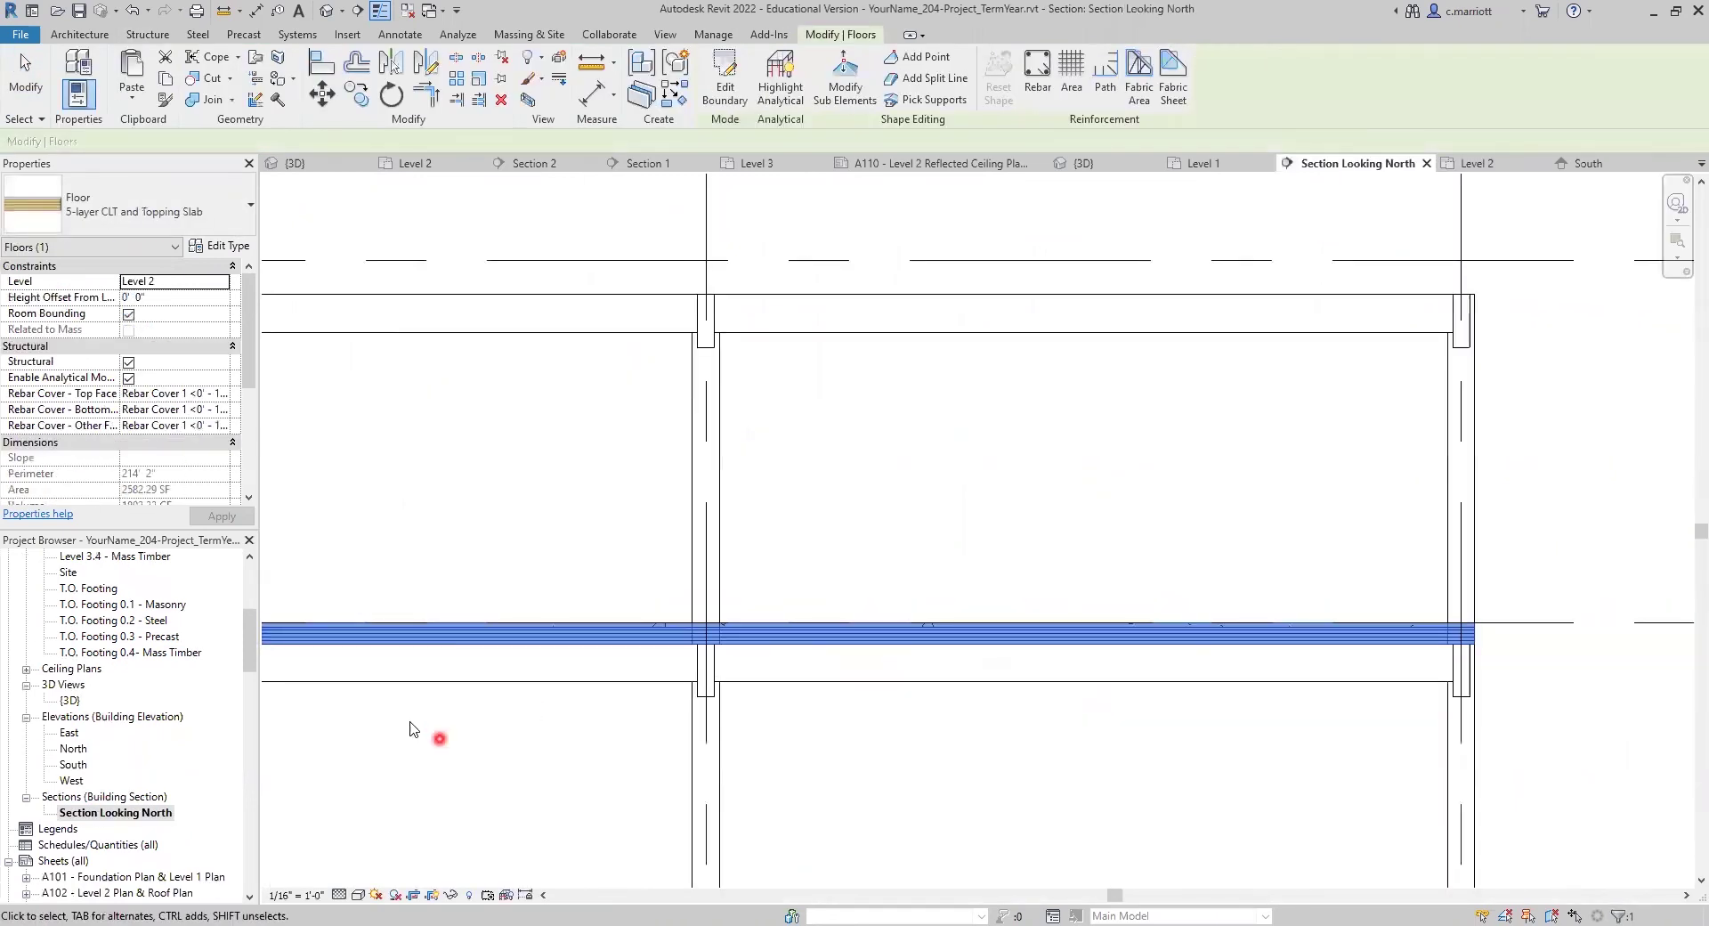
pyautogui.scroll(5, 385, 640)
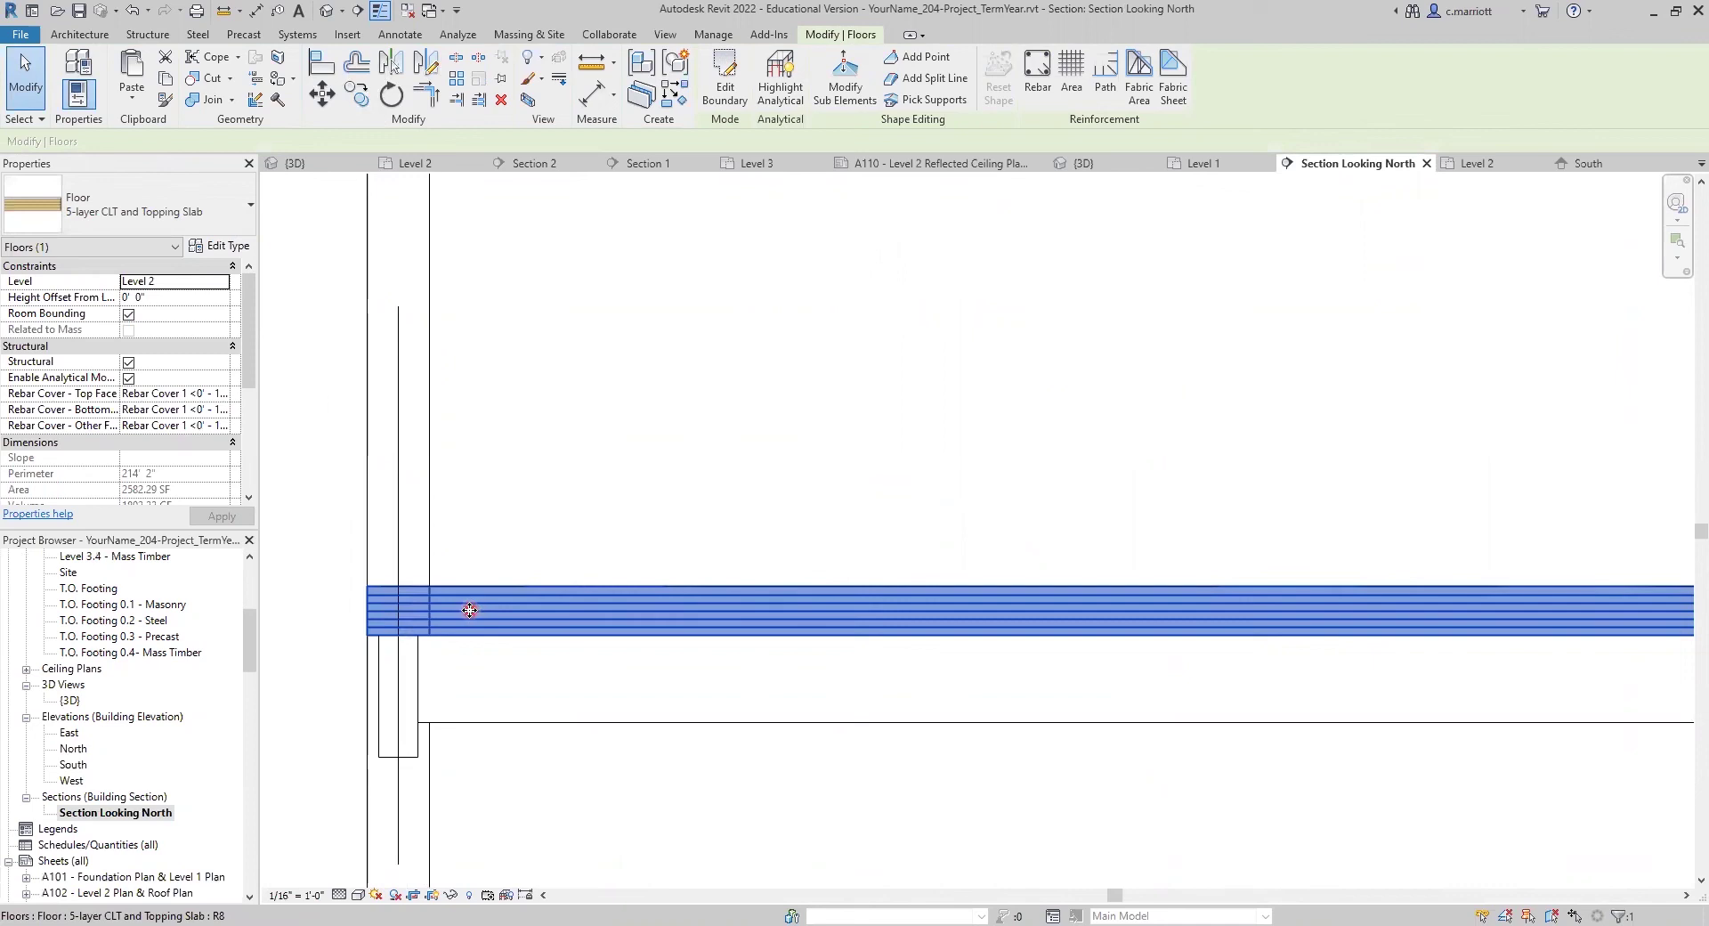
pyautogui.scroll(-3, 623, 606)
pyautogui.click(764, 568)
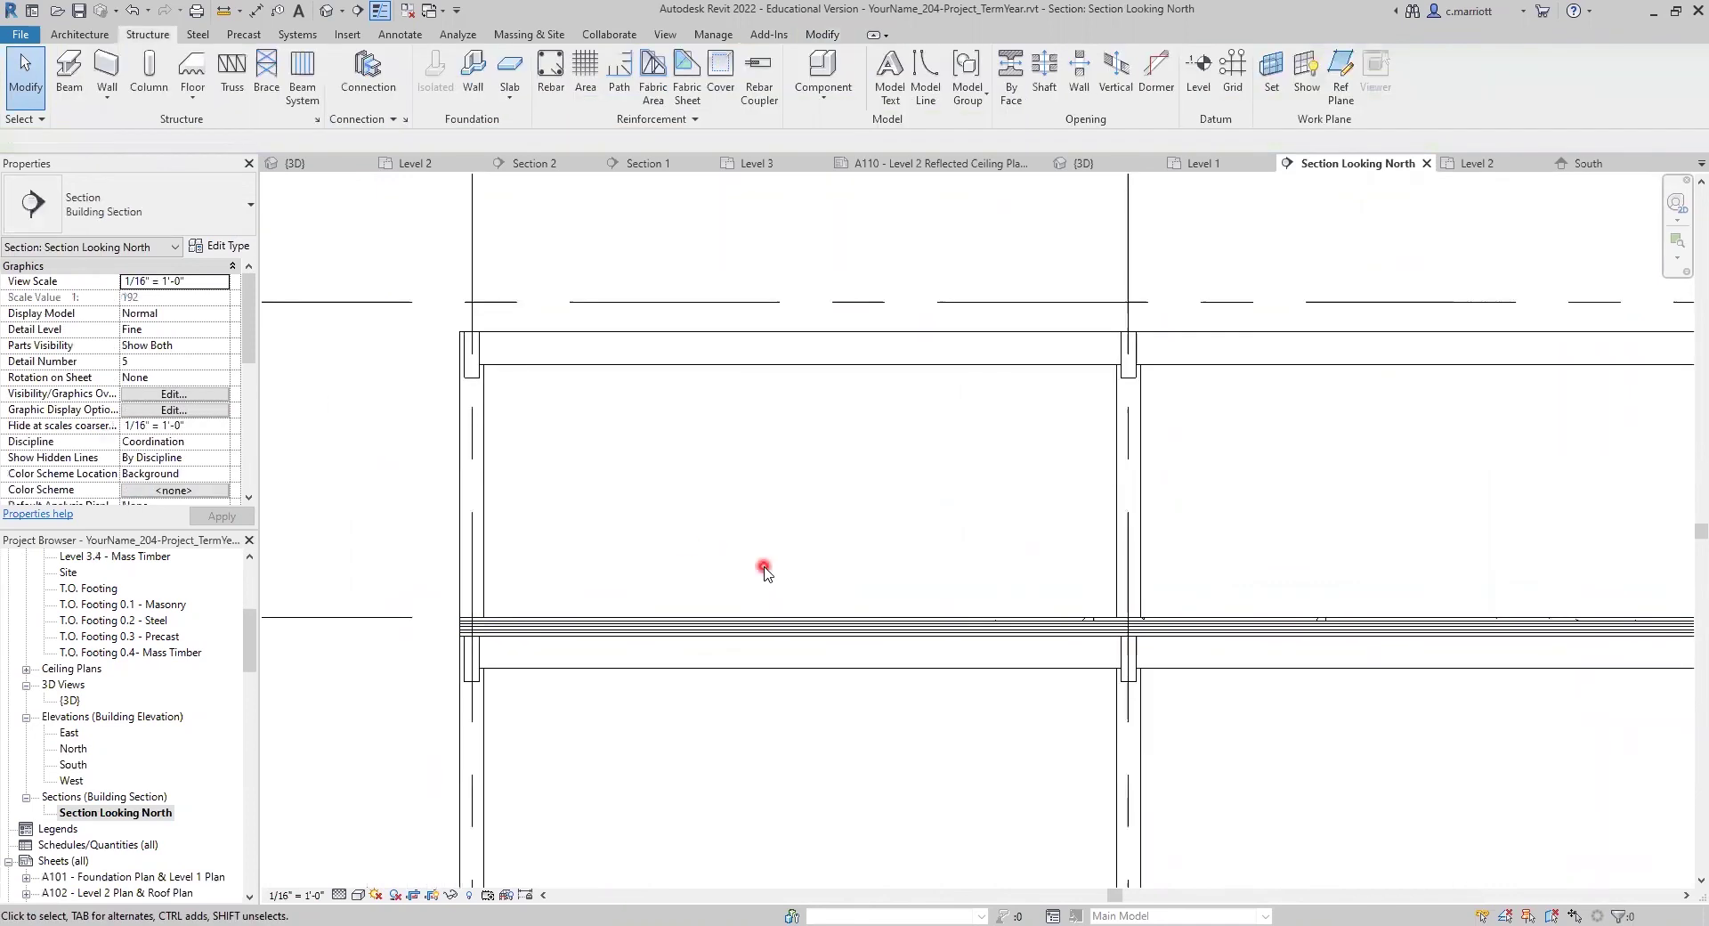
pyautogui.scroll(-3, 763, 569)
pyautogui.click(887, 84)
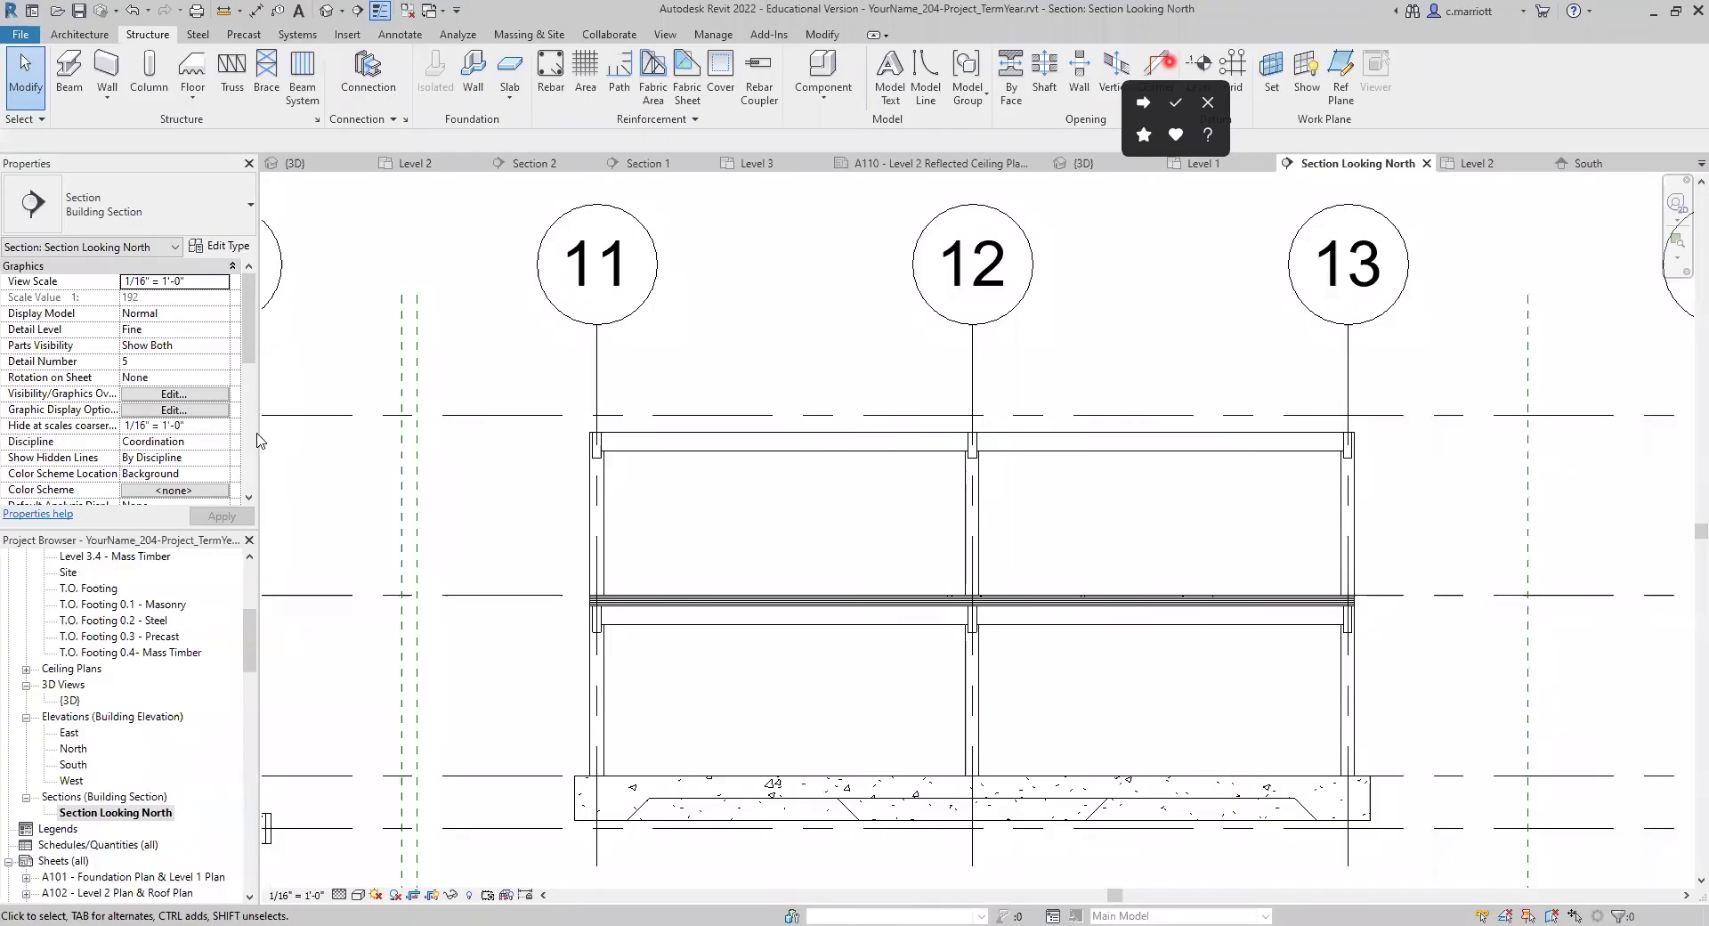
pyautogui.click(230, 379)
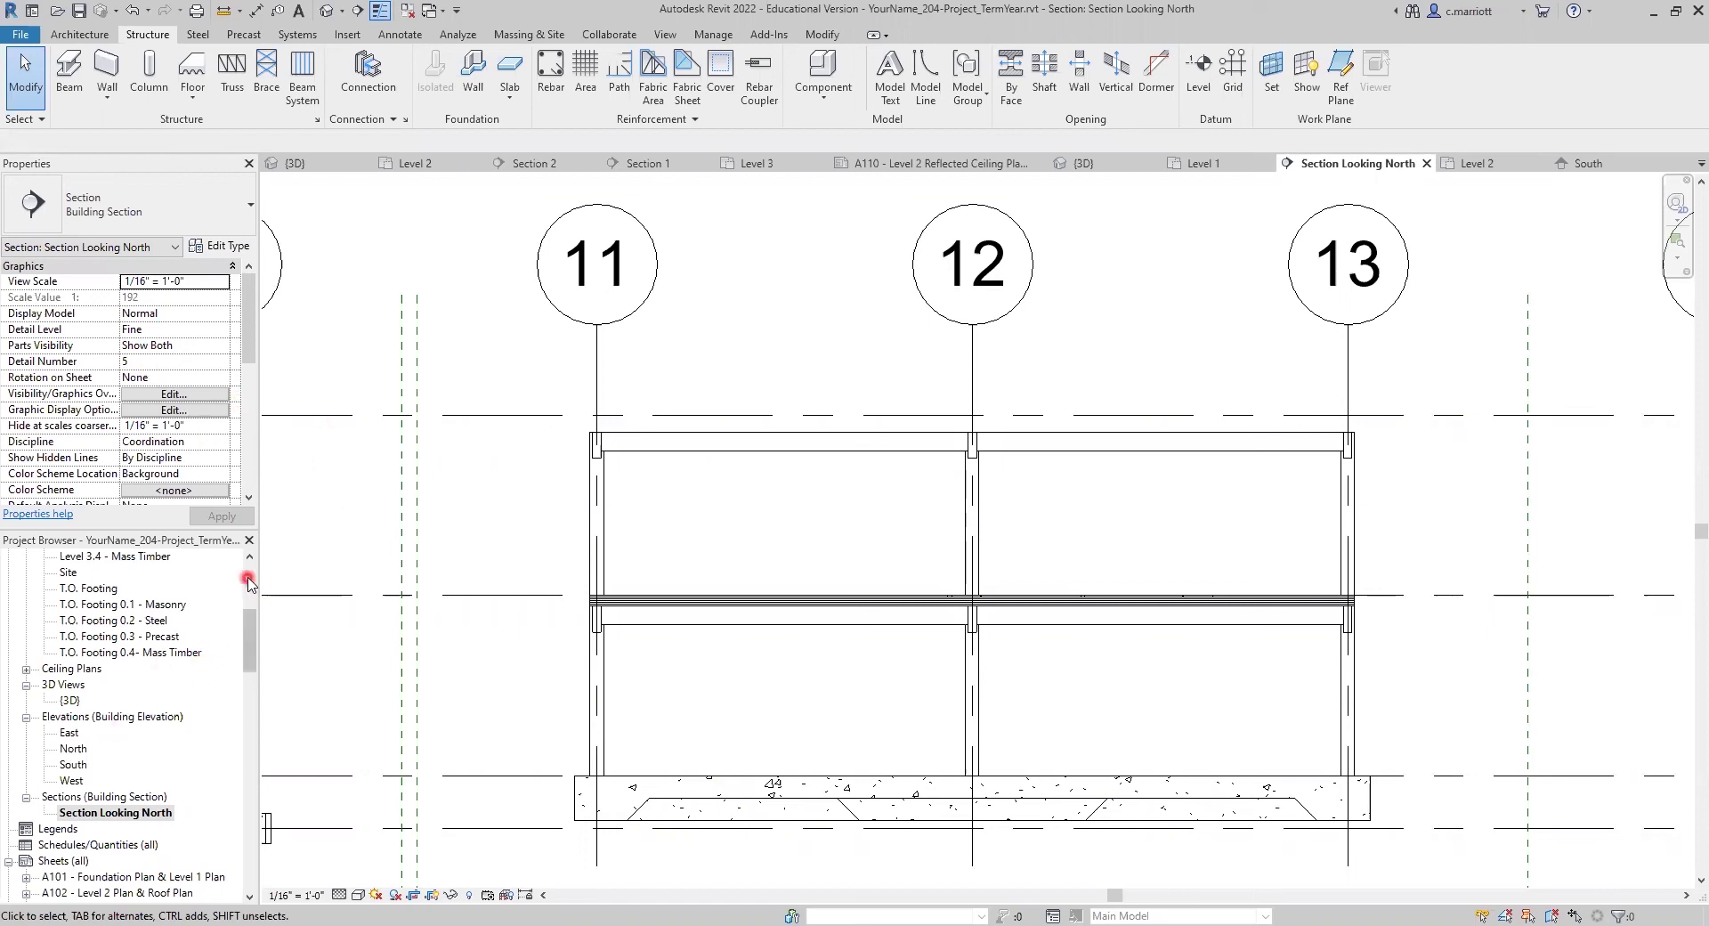
# Open the Level 3 floor plan at the mass timber building between grids 11 and 13.
pyautogui.scroll(5, 120, 621)
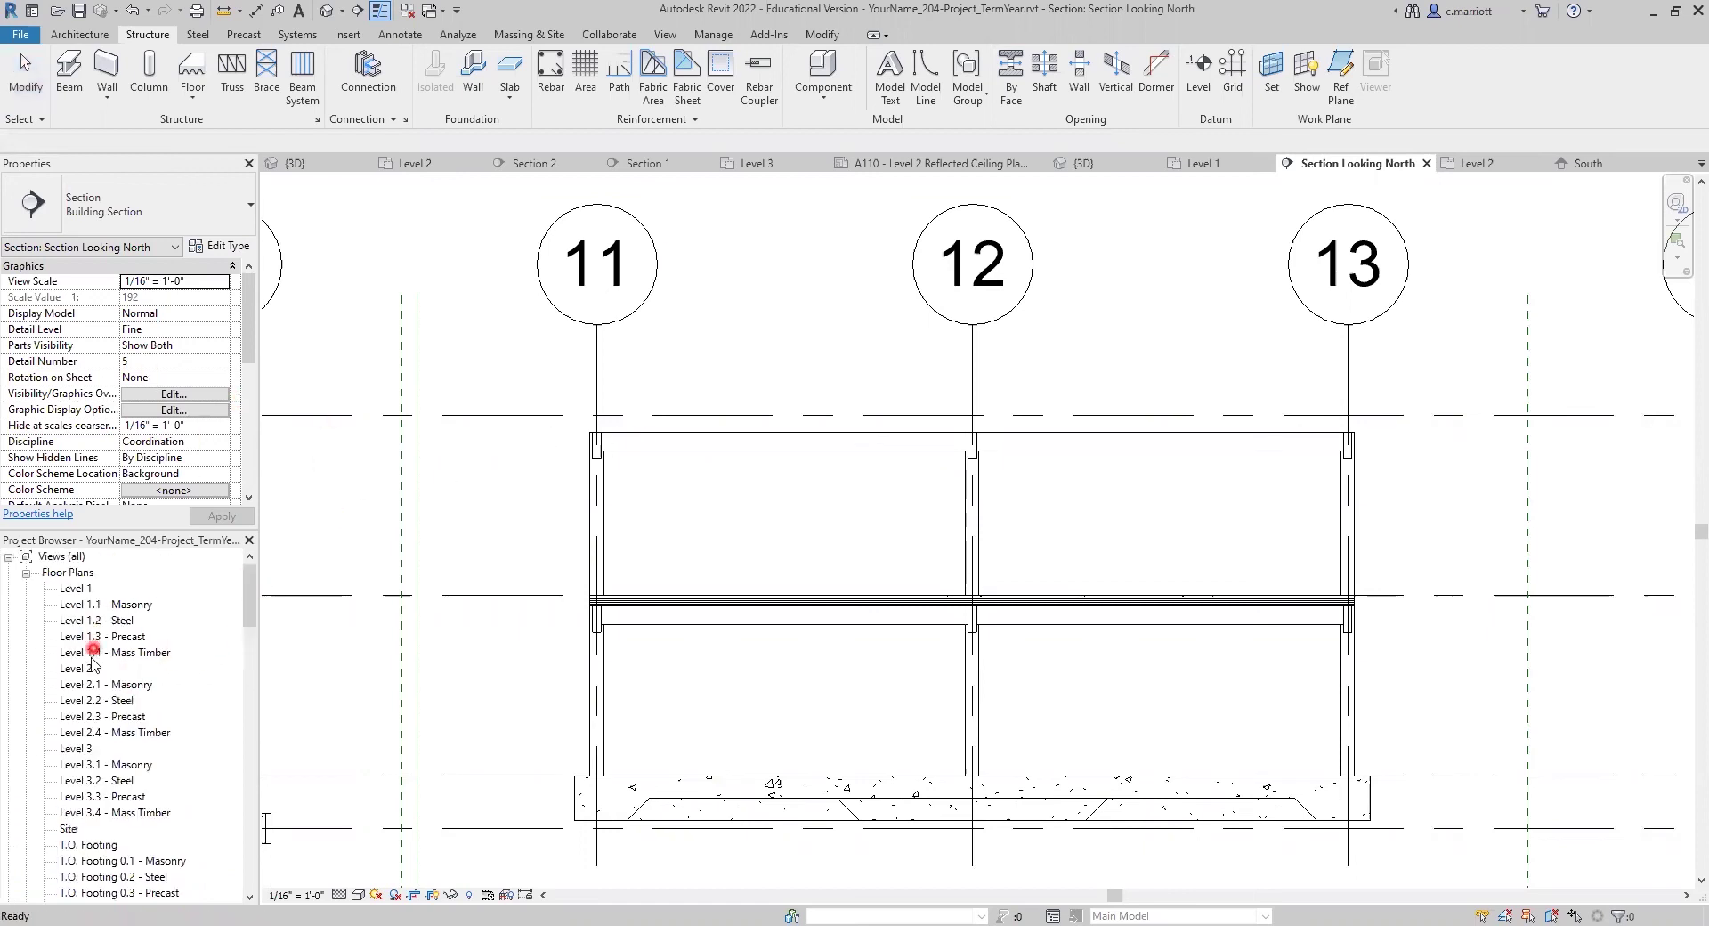
pyautogui.doubleClick(74, 749)
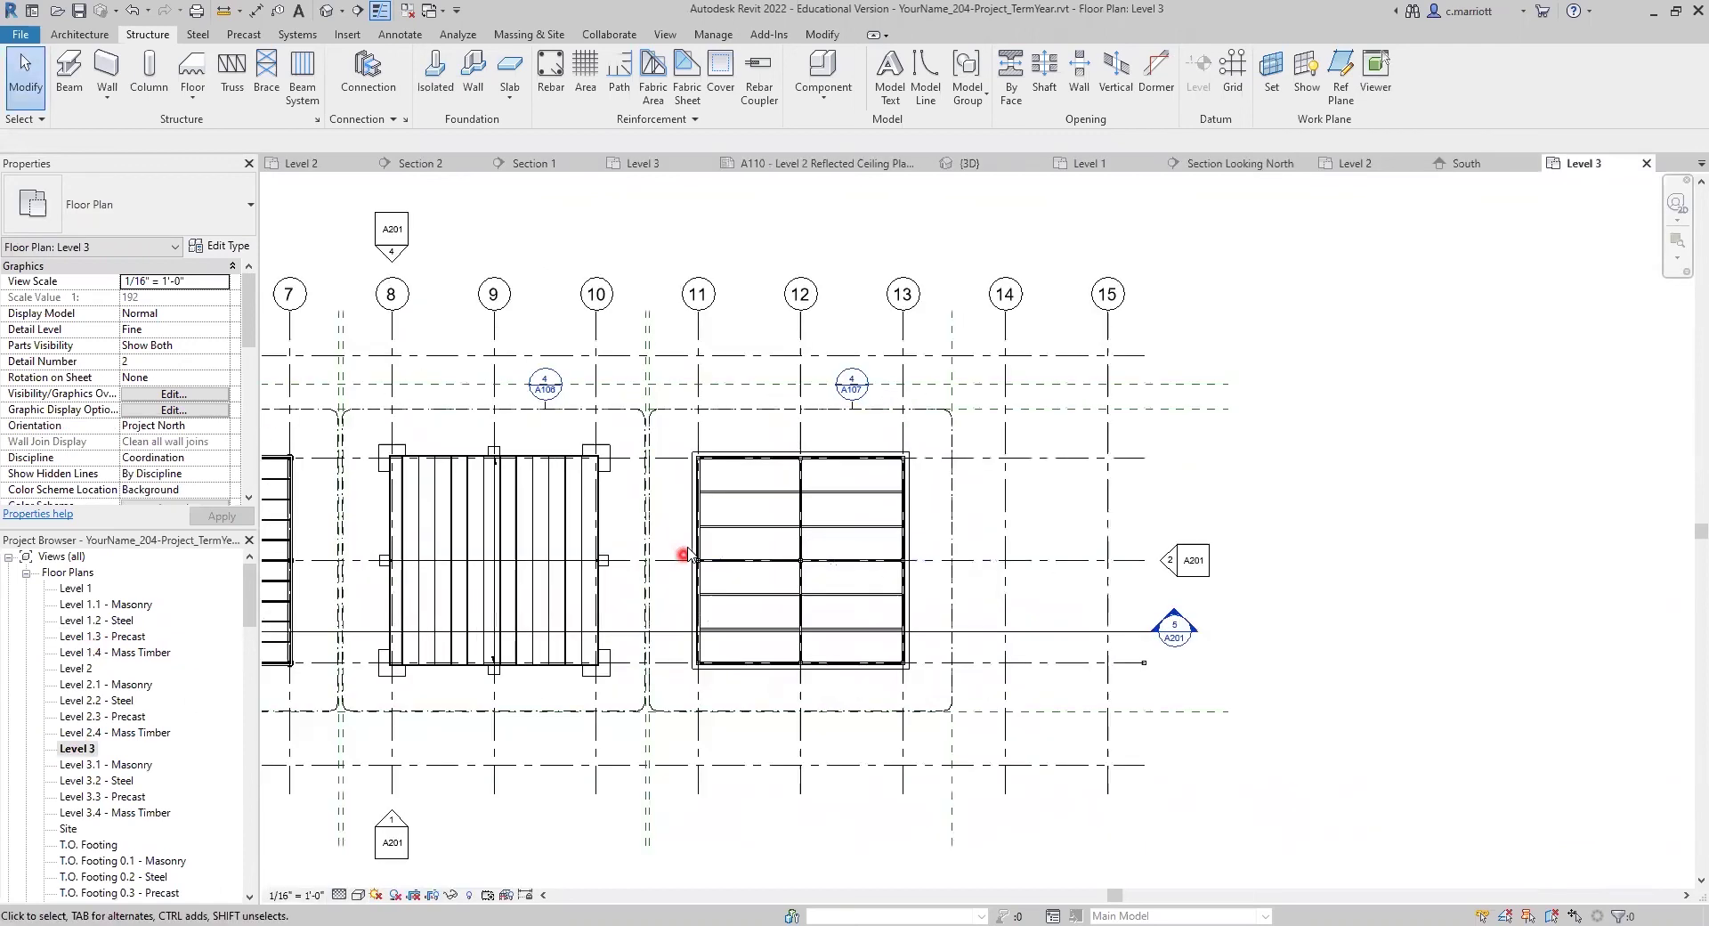
pyautogui.scroll(3, 688, 554)
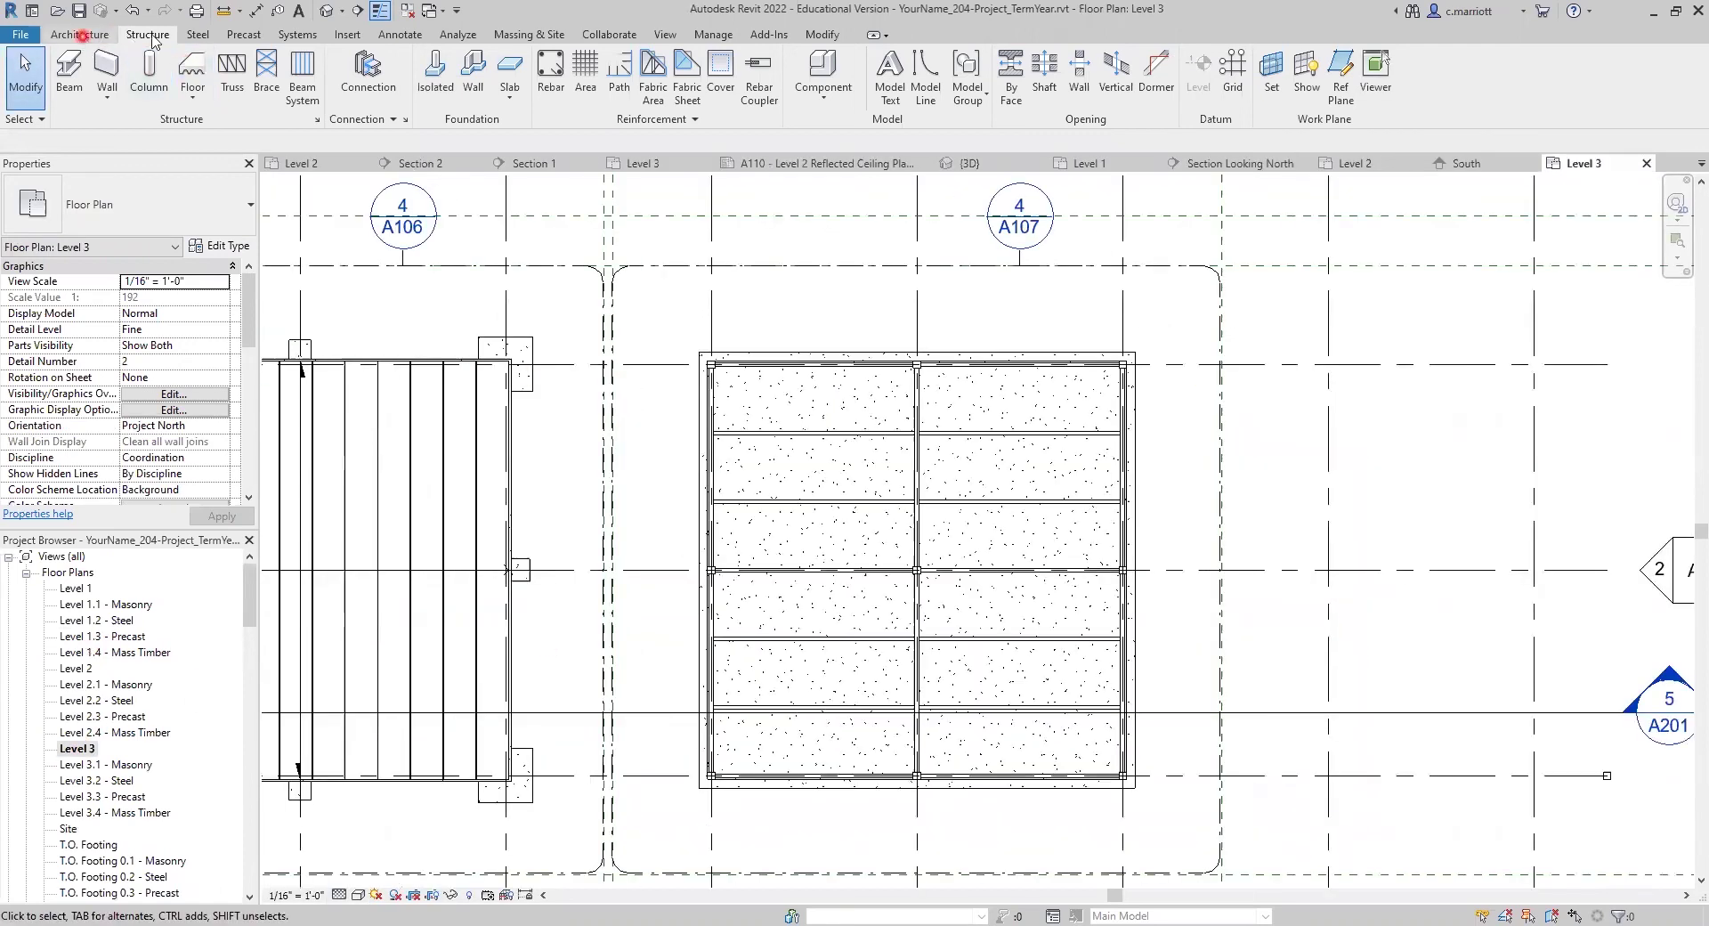
# Start a structural floor on Level 3 and duplicate its type as "3-layer CLT and Rigid Insulation".
pyautogui.click(193, 95)
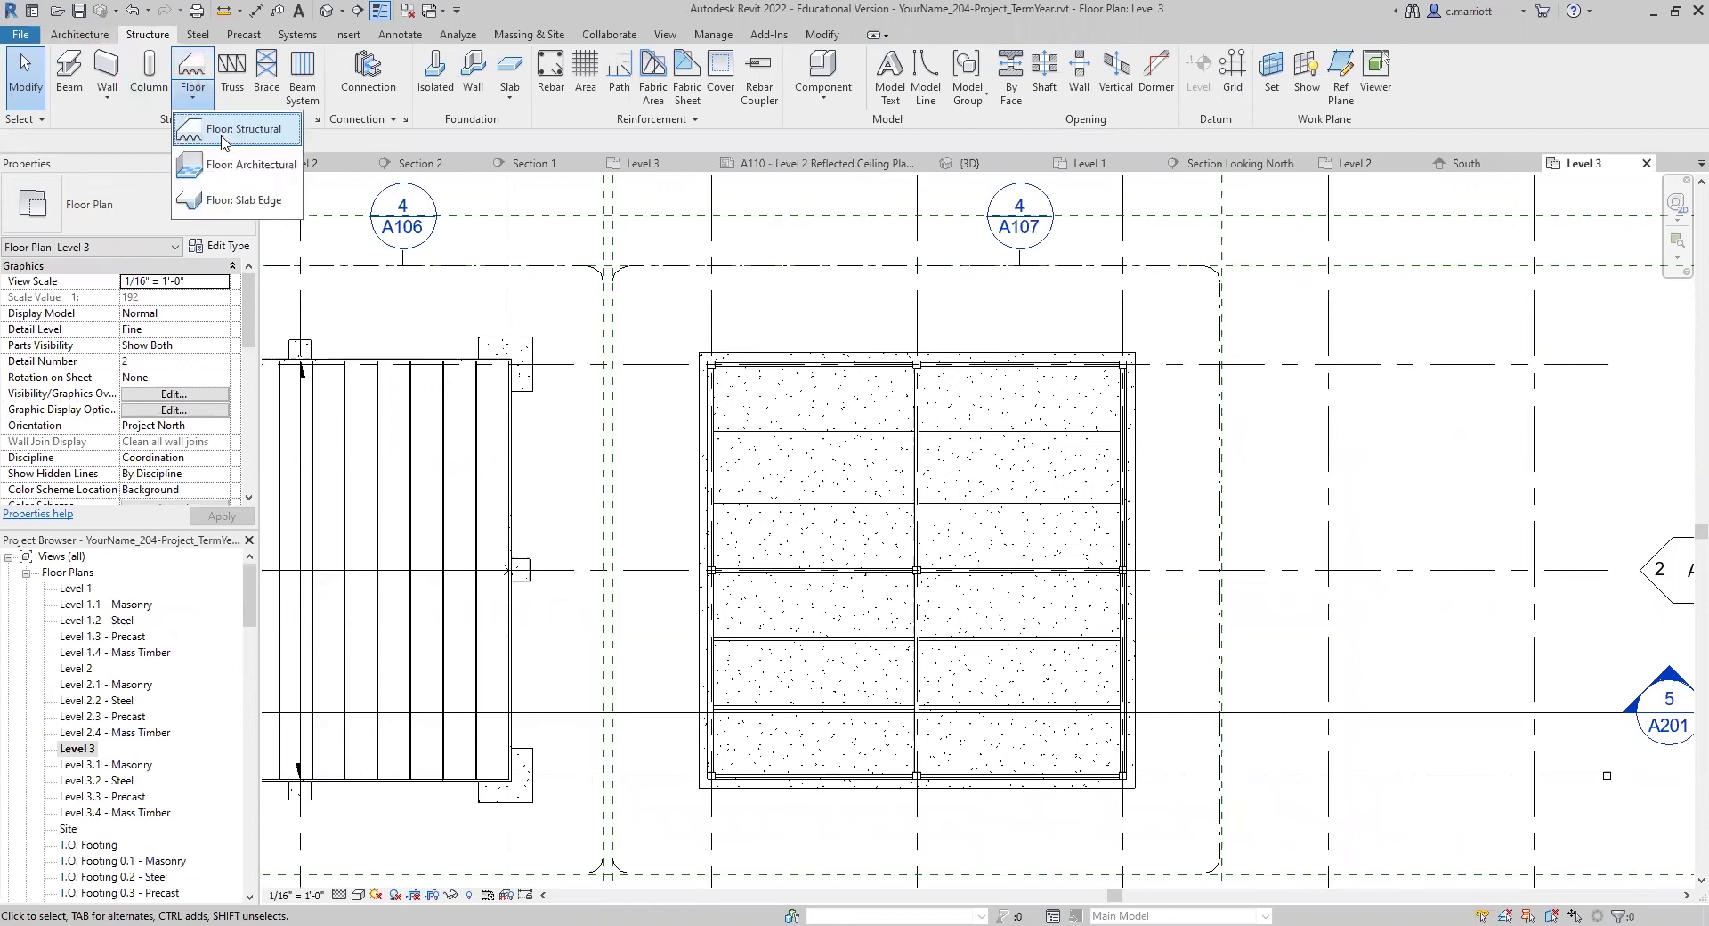
pyautogui.click(221, 131)
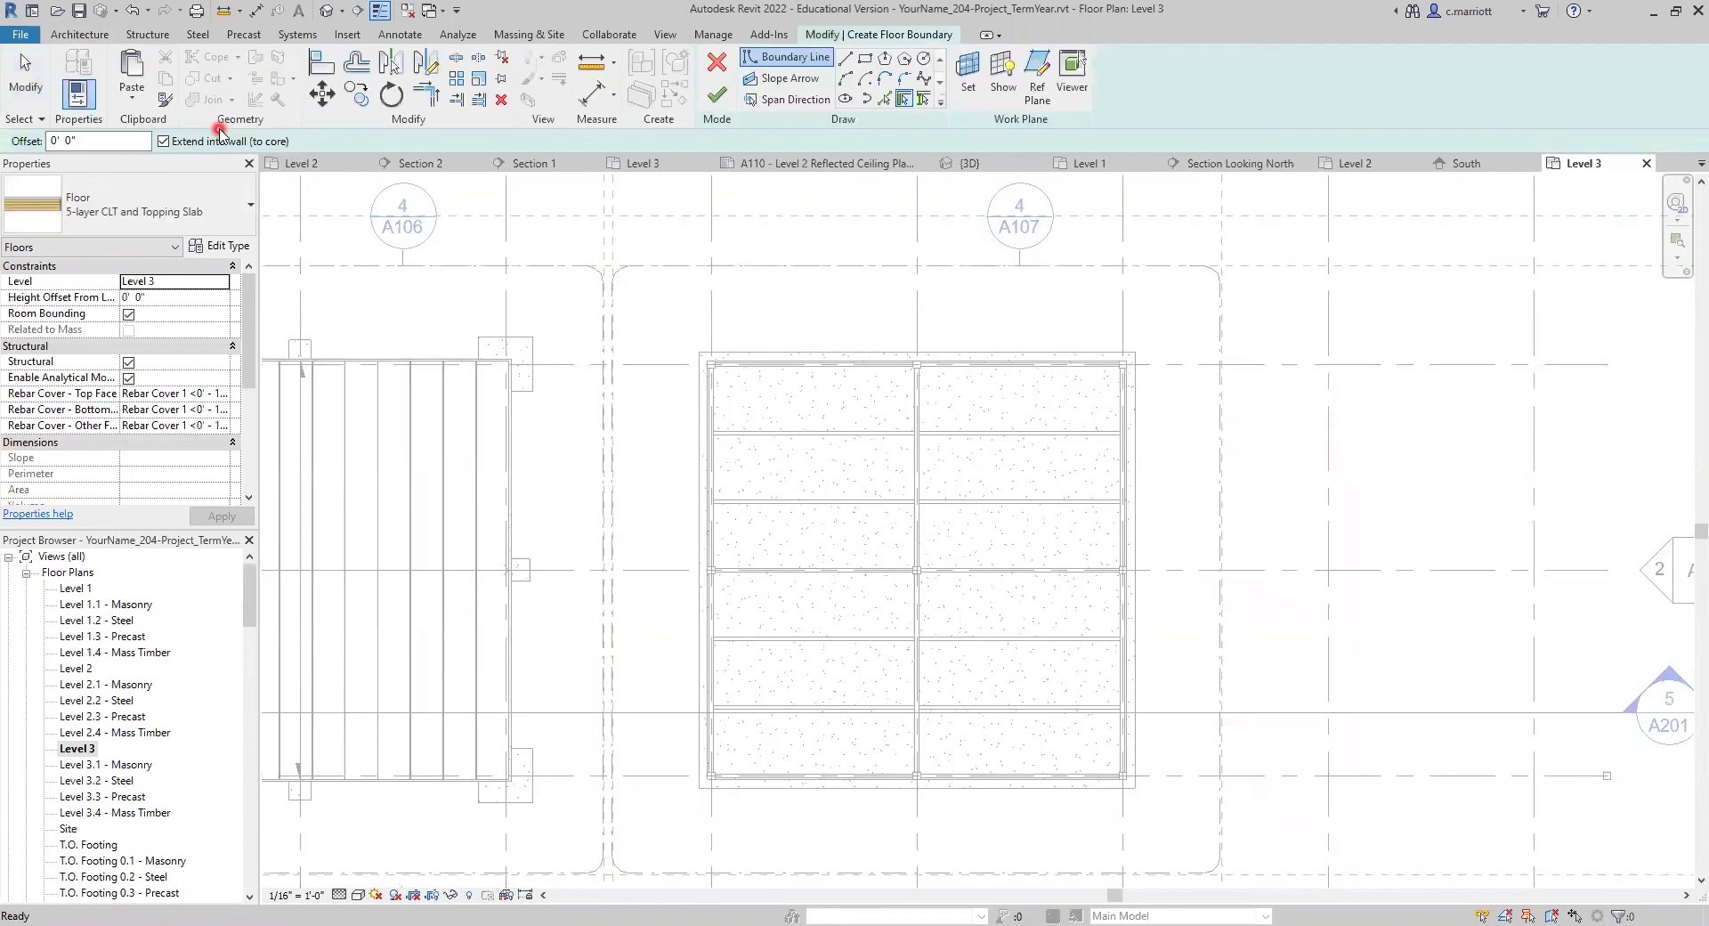
pyautogui.click(224, 250)
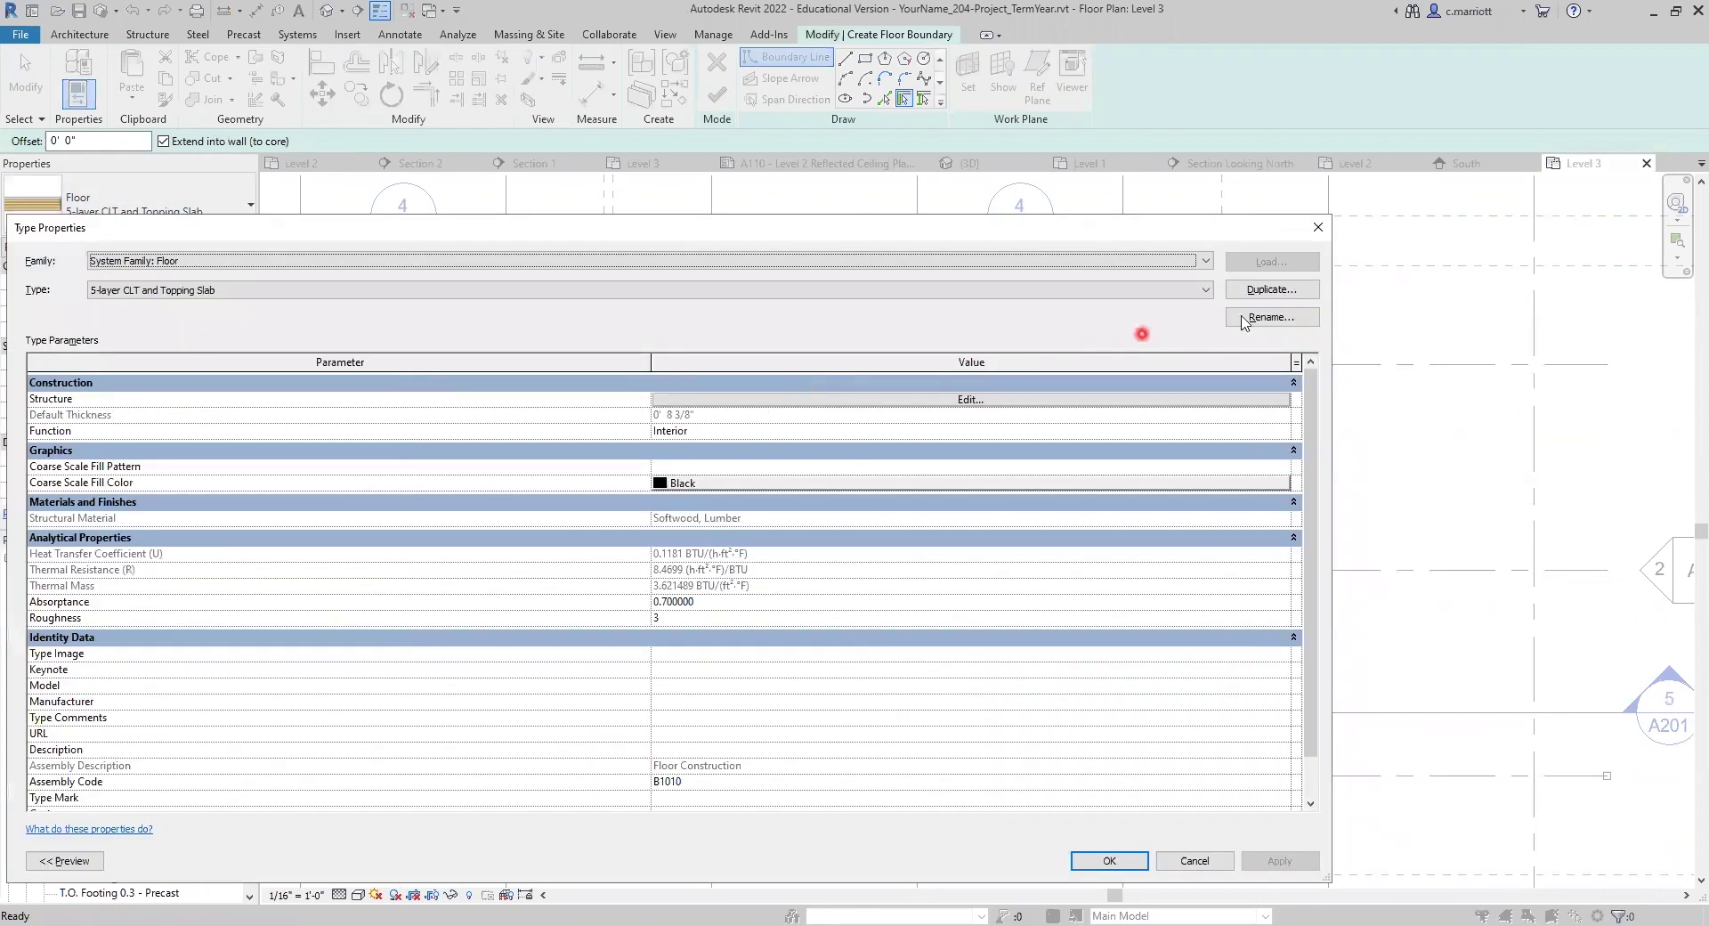
pyautogui.click(1271, 290)
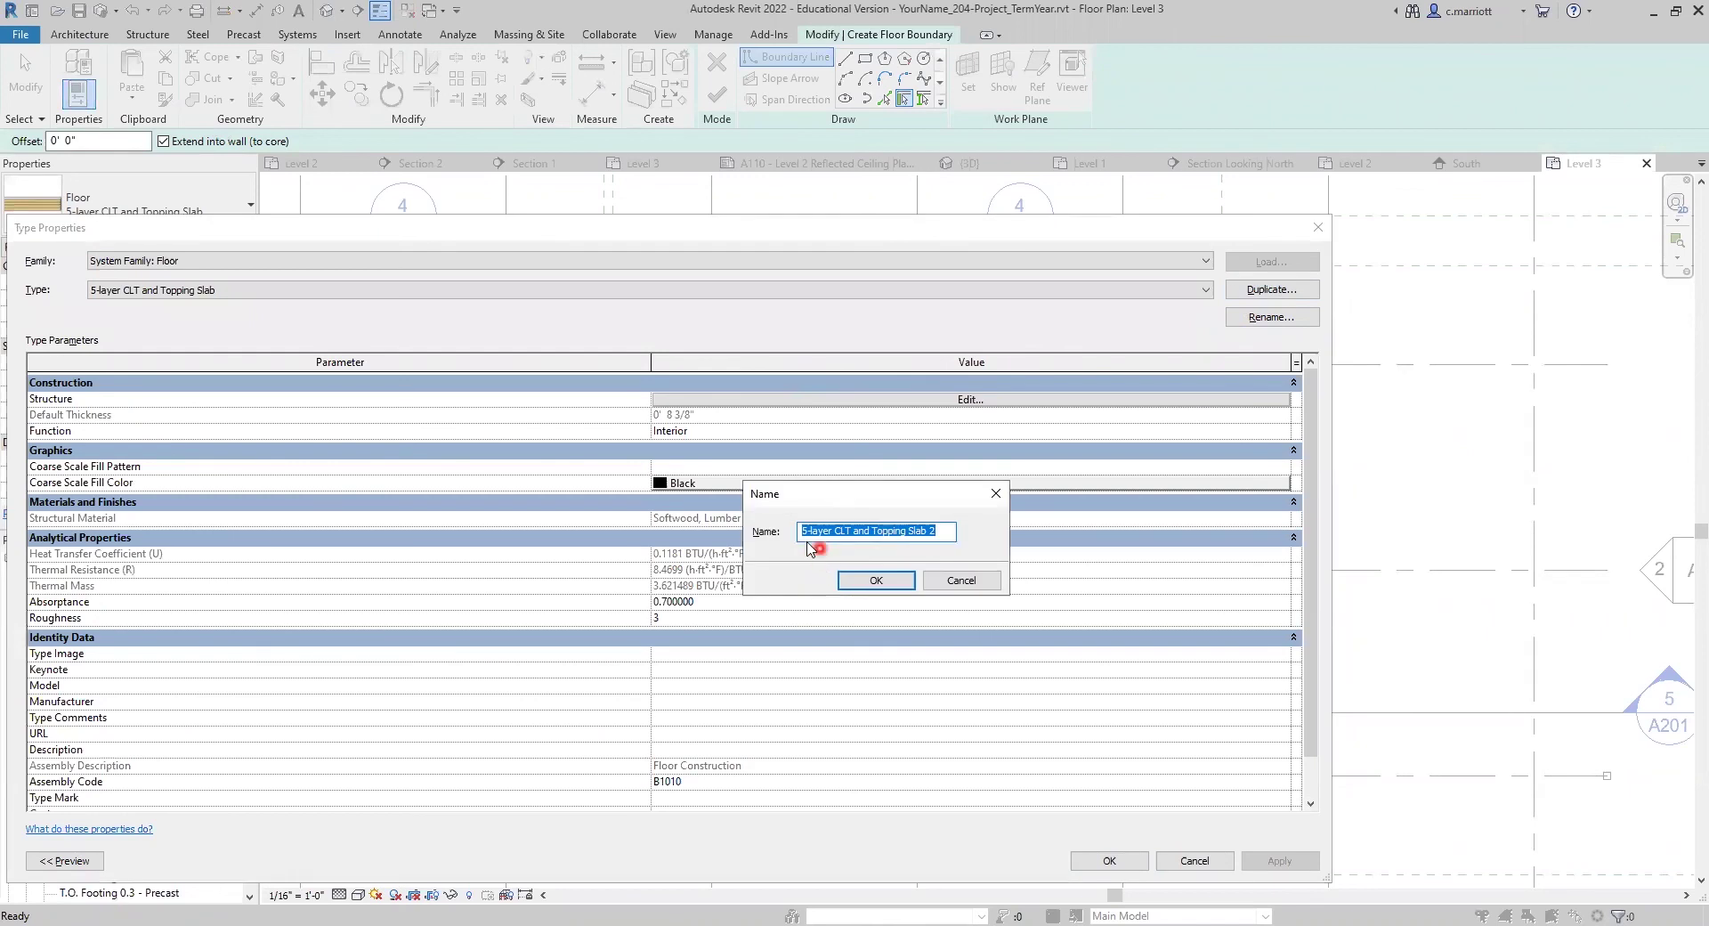
pyautogui.click(807, 533)
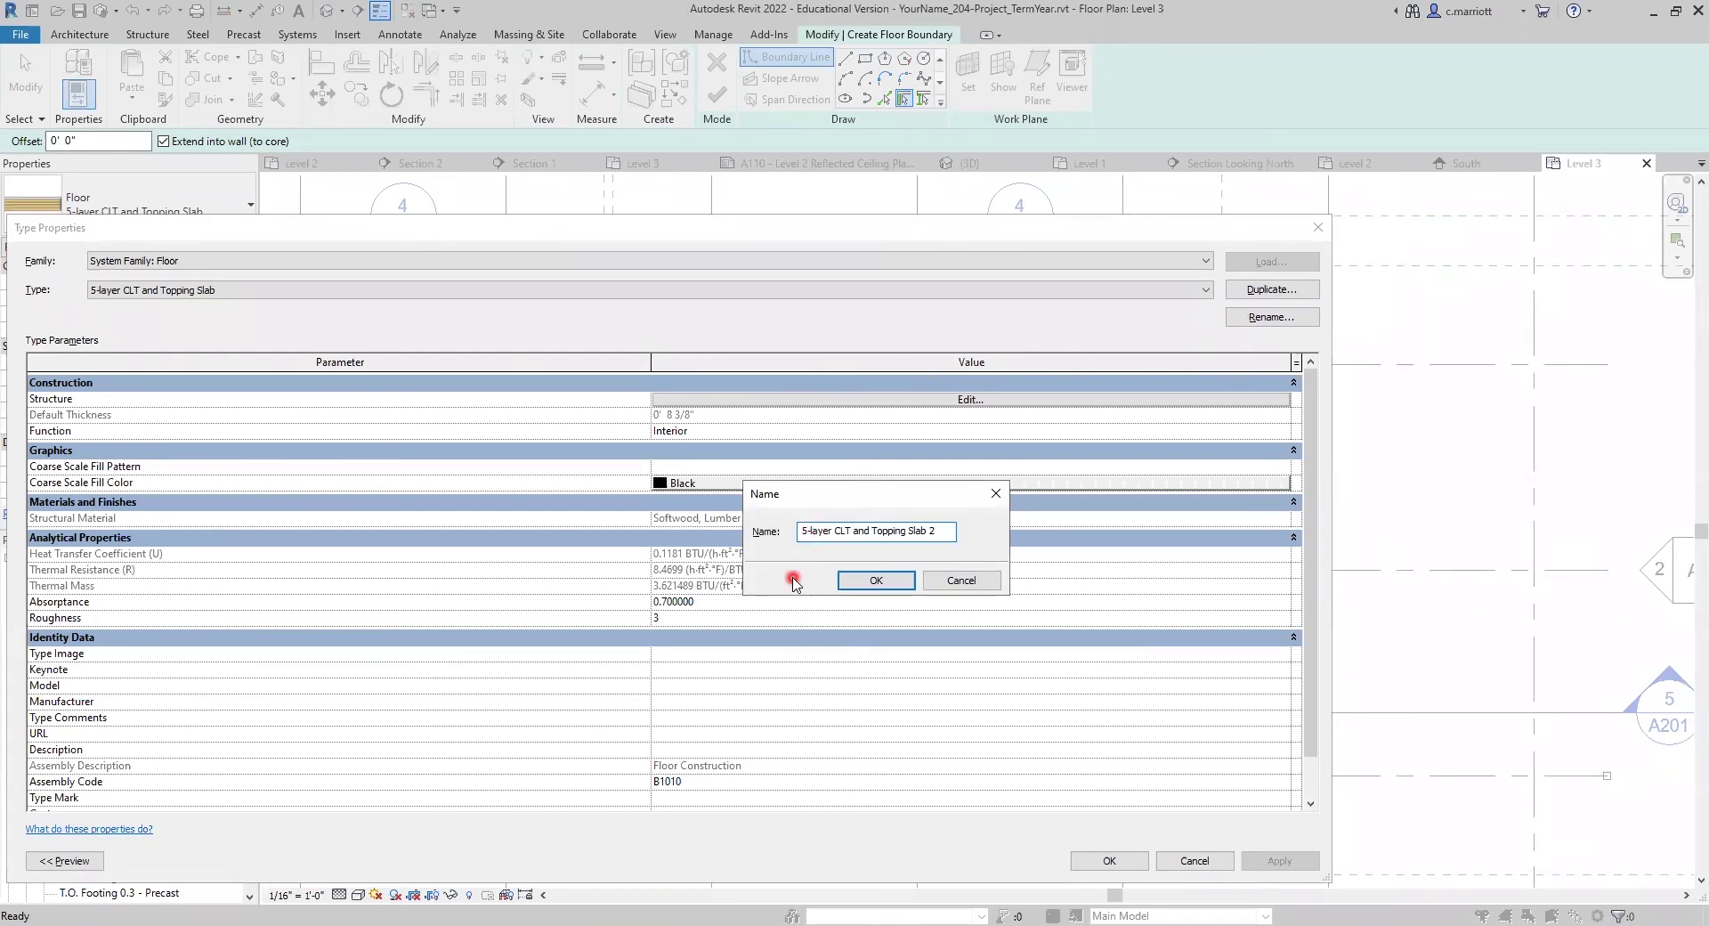
pyautogui.write('3')
pyautogui.moveTo(937, 530); pyautogui.dragTo(889, 534)
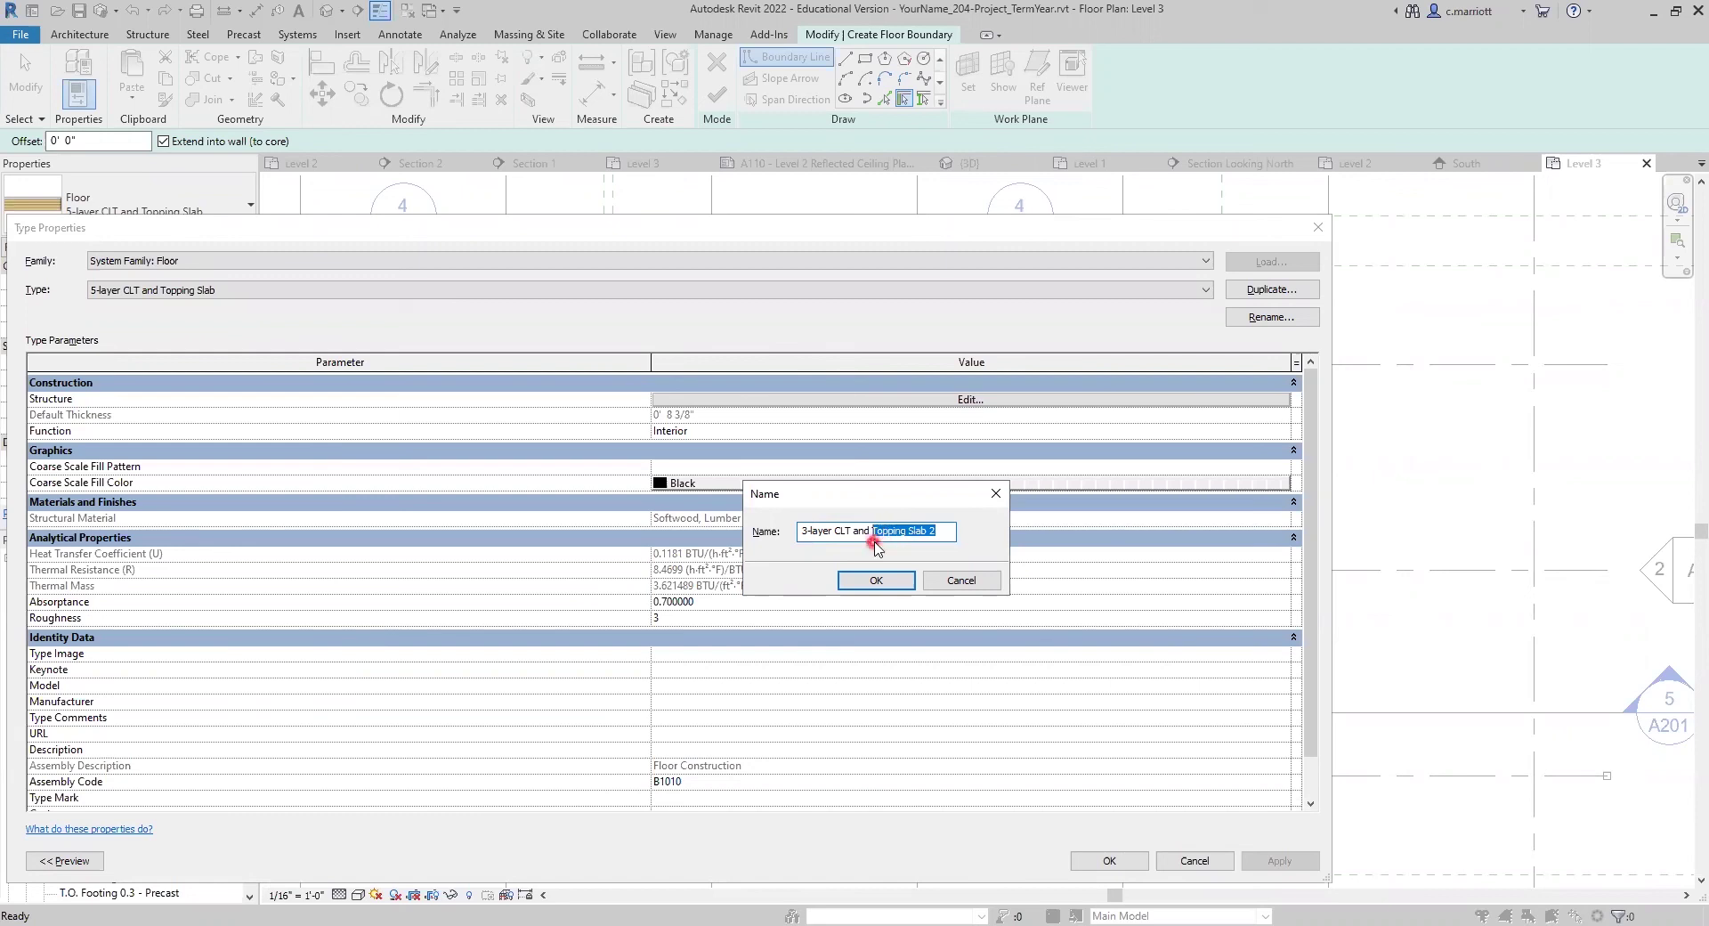
pyautogui.write('Rigid Insulation')
pyautogui.click(864, 586)
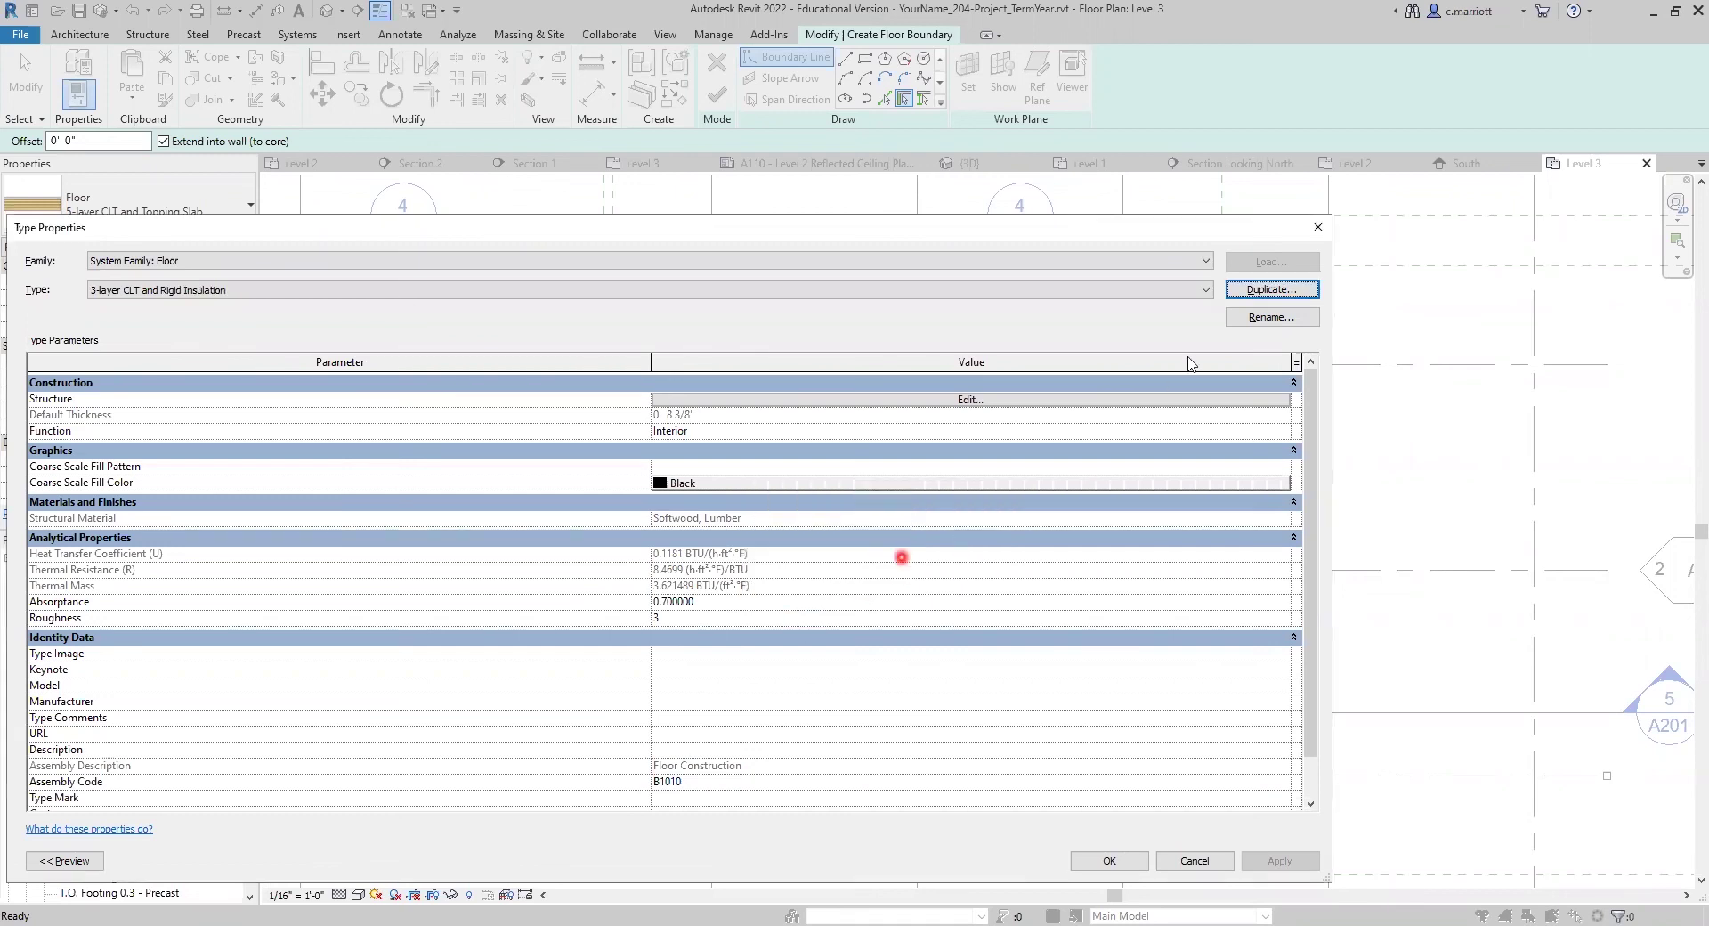
# Delete the two lowest Softwood, Lumber layers from the new floor type's structure, leaving three lumber layers.
pyautogui.click(952, 401)
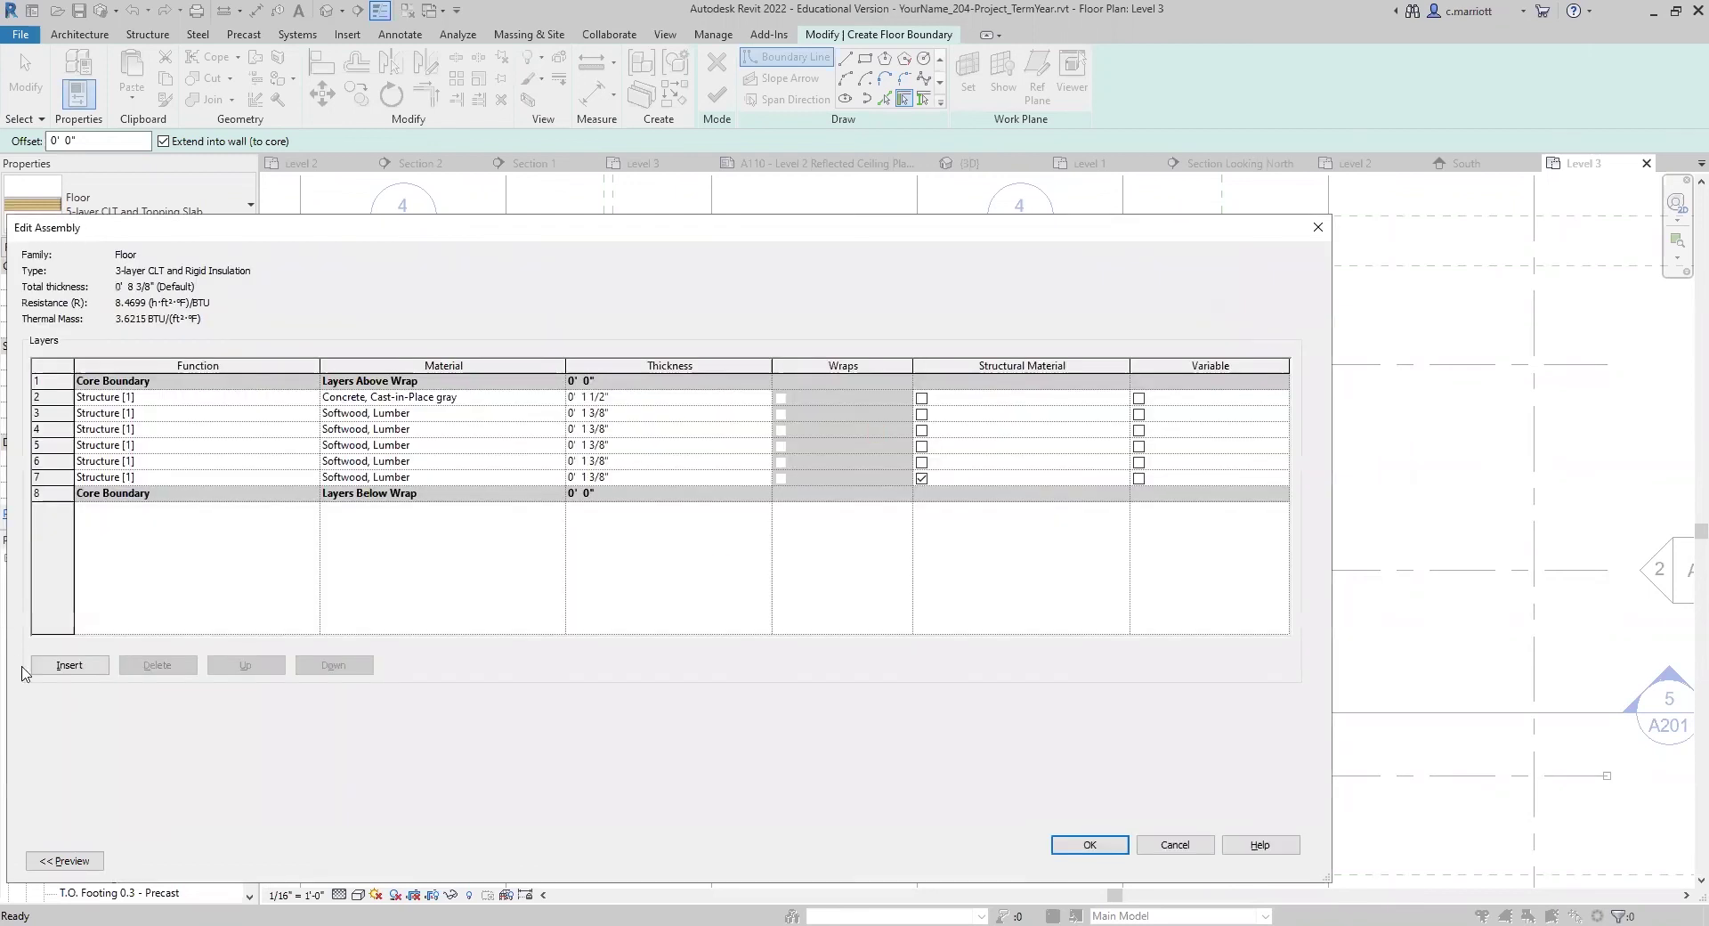
pyautogui.click(73, 507)
pyautogui.click(49, 479)
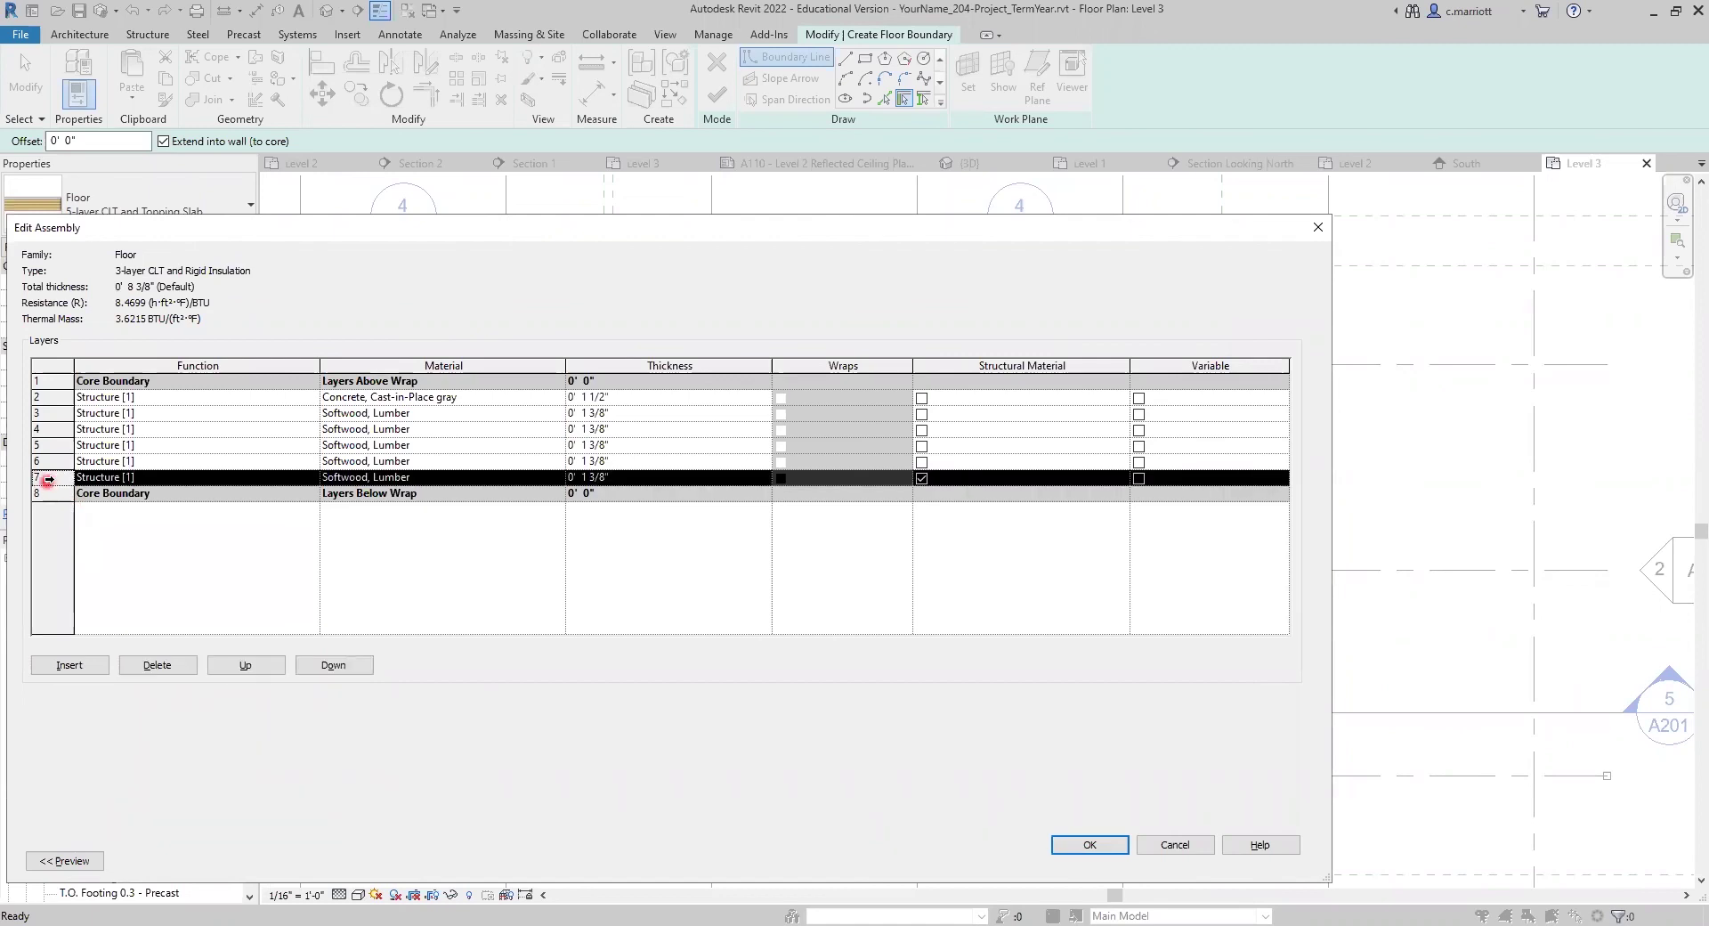
pyautogui.click(157, 665)
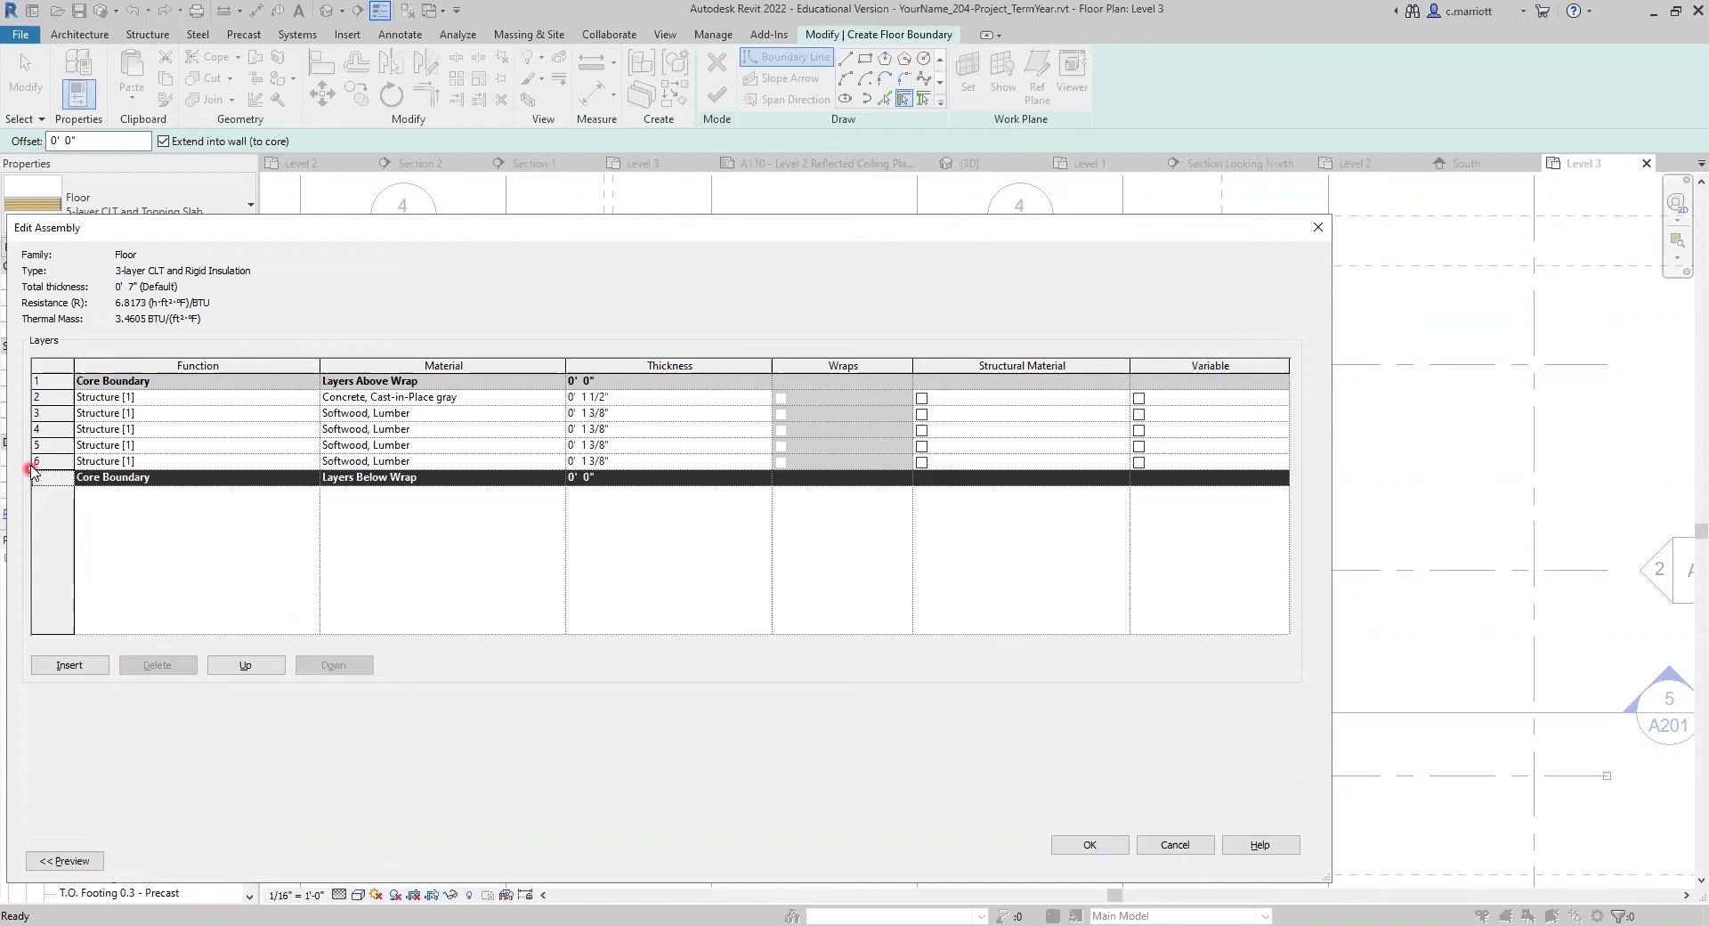
pyautogui.click(42, 462)
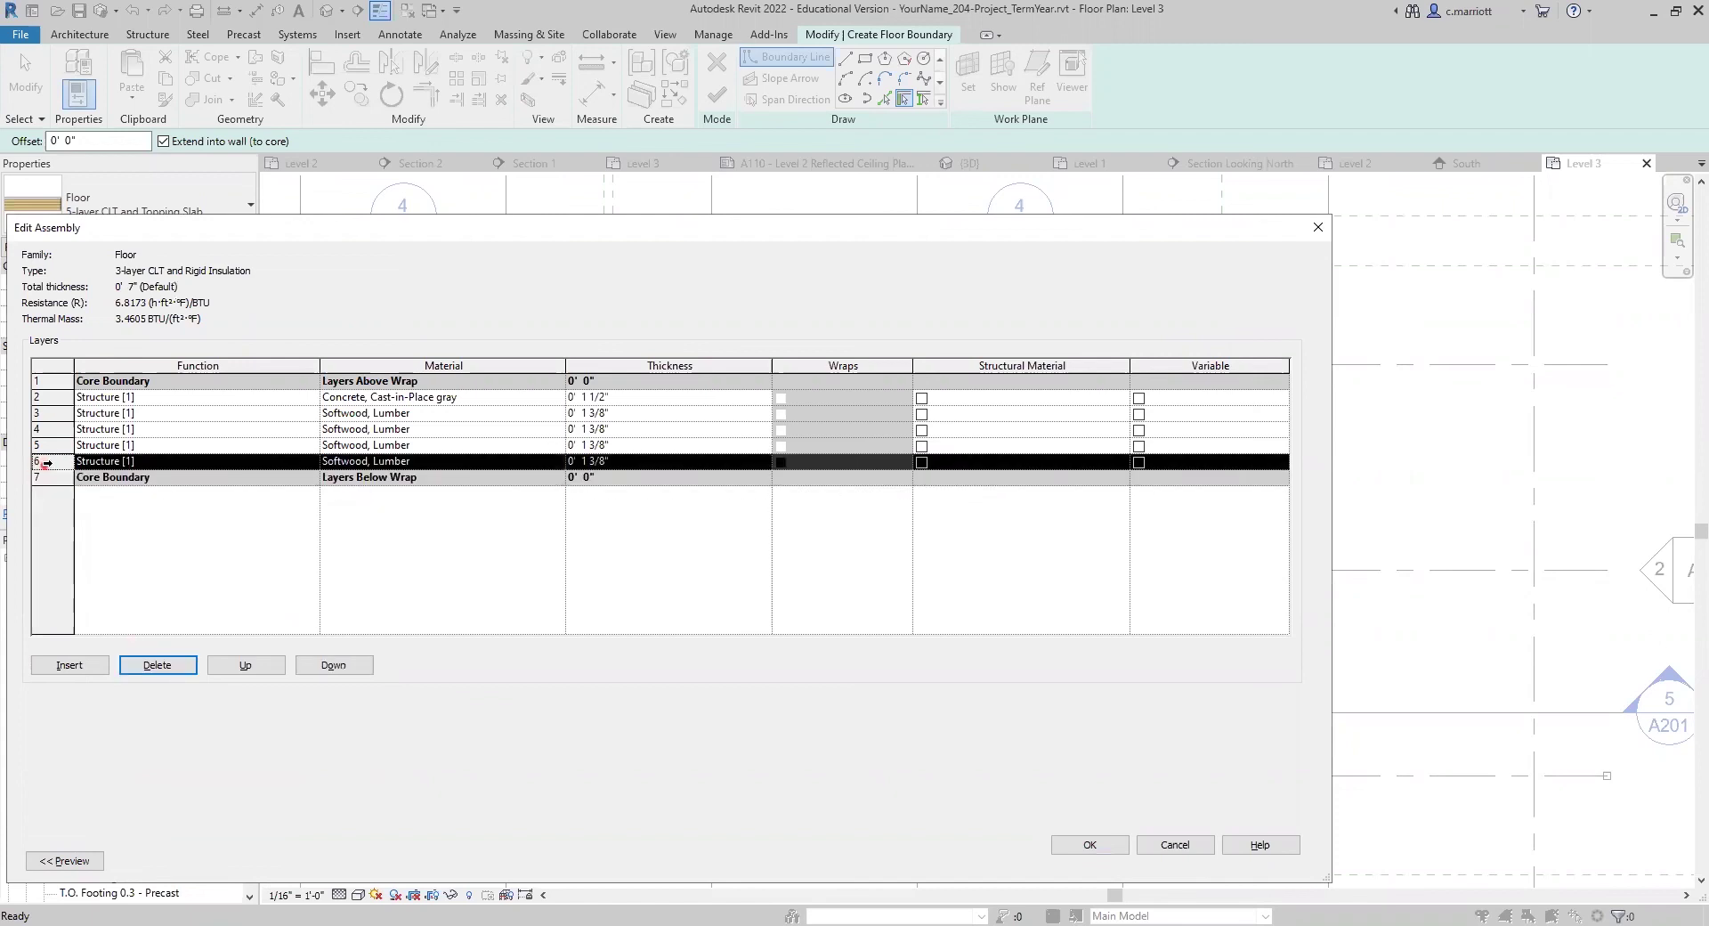
pyautogui.click(176, 665)
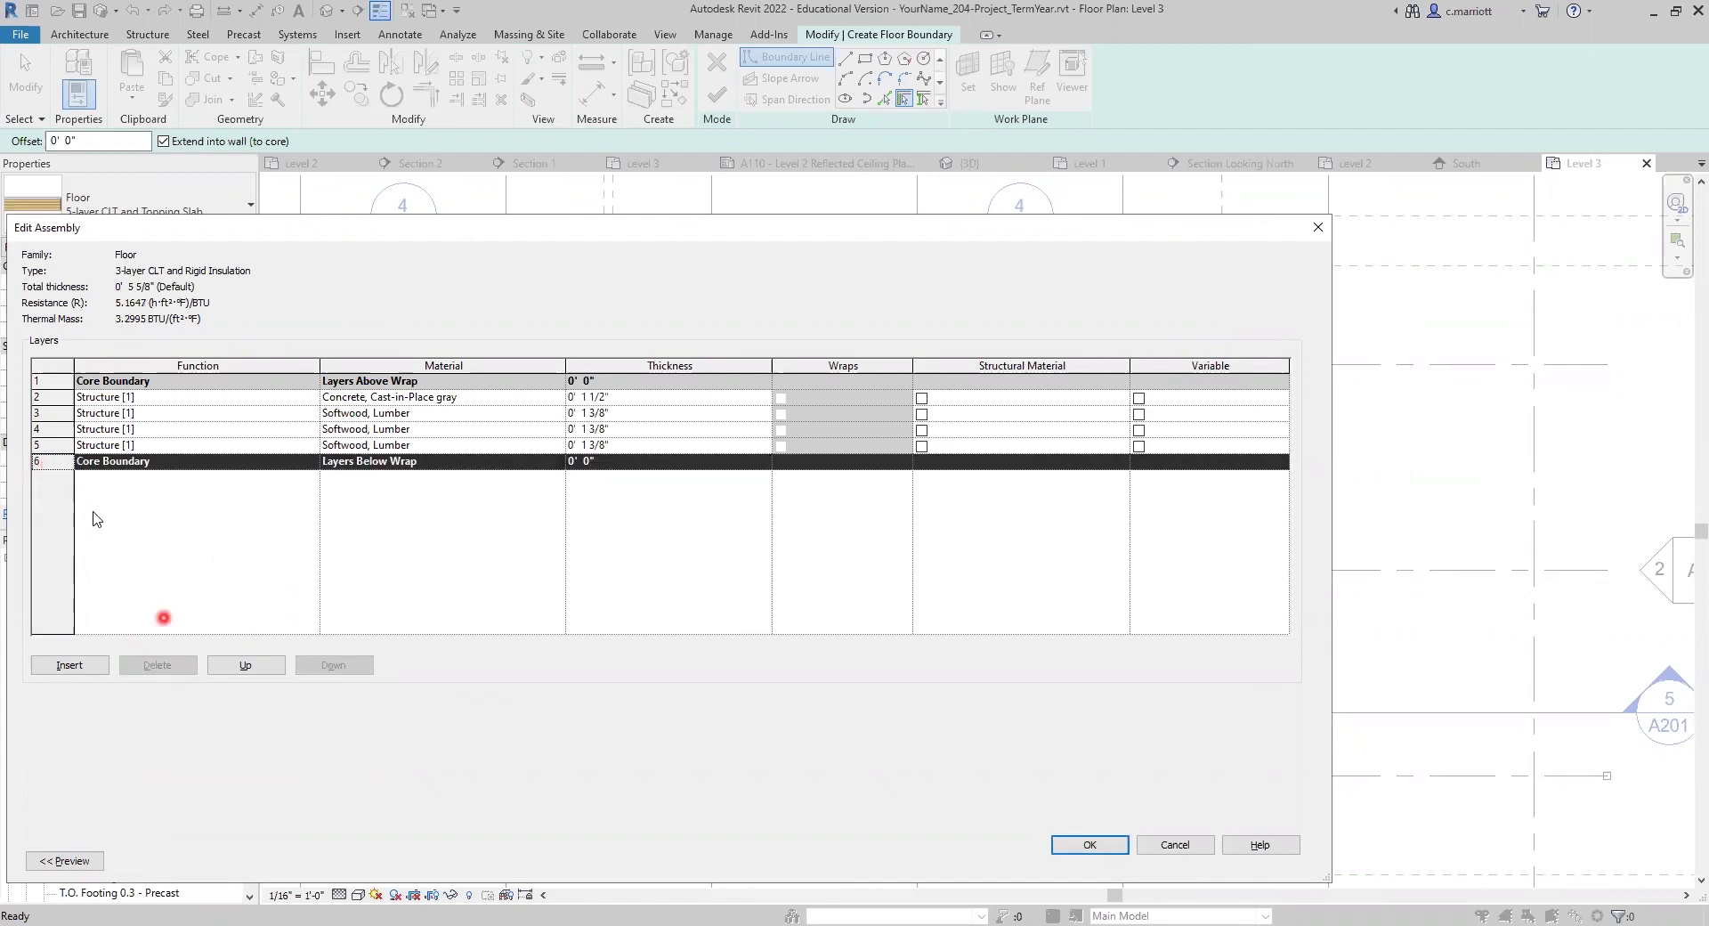
# Replace the concrete material of the floor type's uppermost layer with Rigid insulation.
pyautogui.click(351, 398)
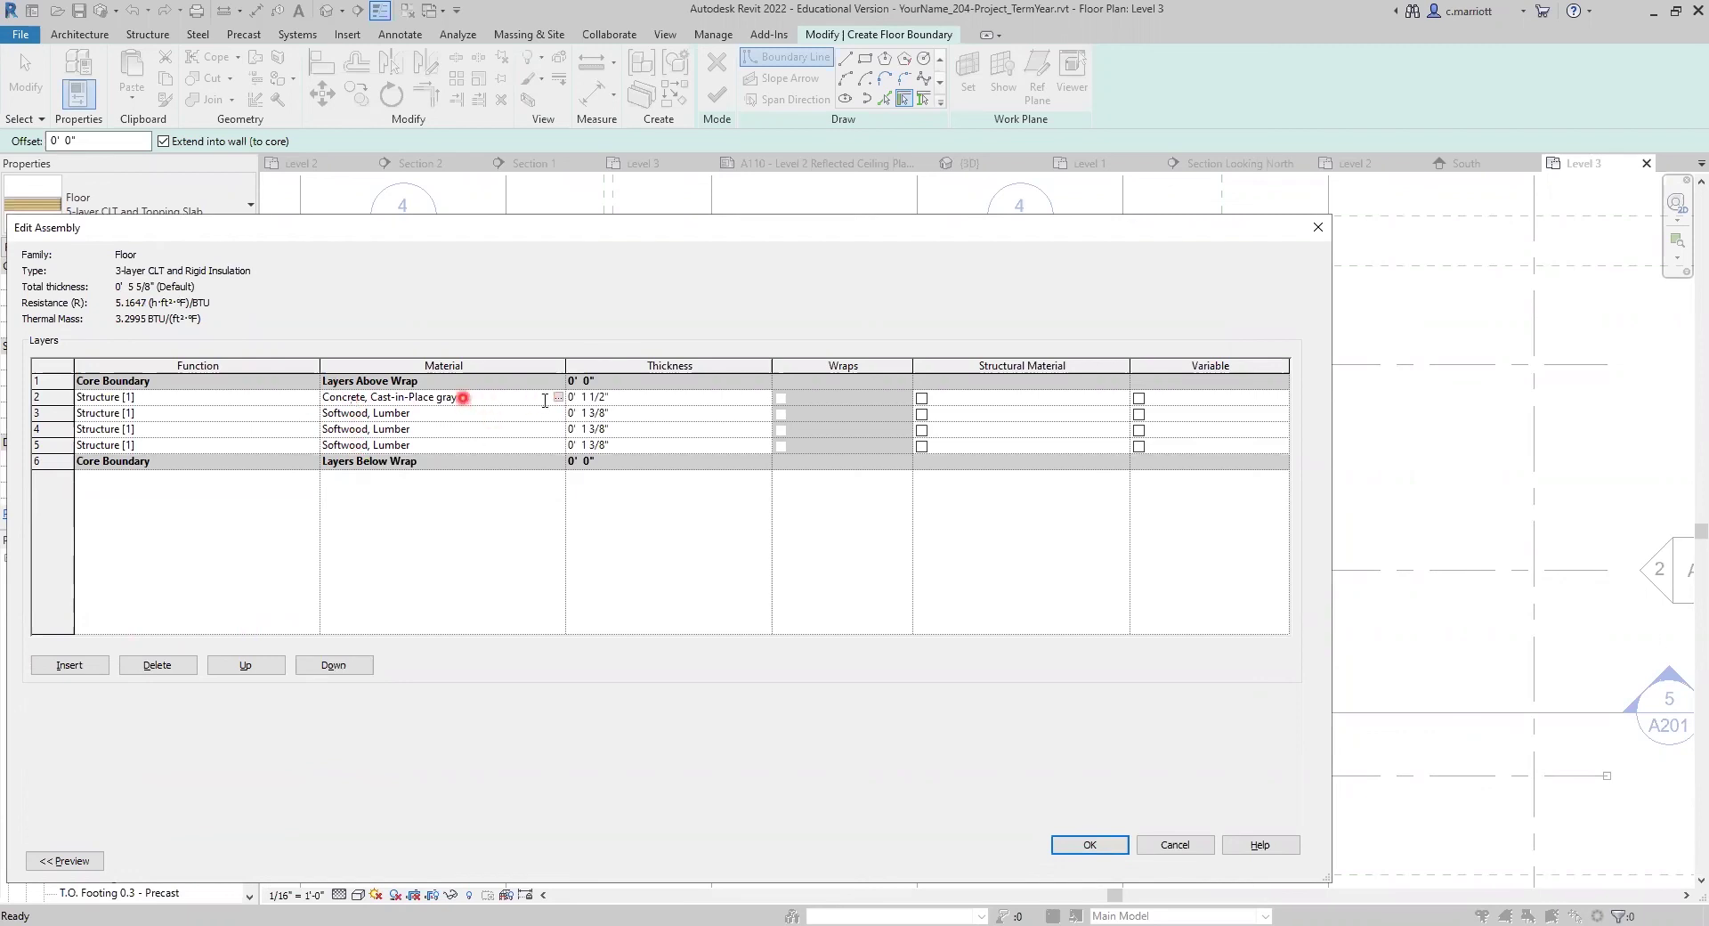
pyautogui.click(555, 403)
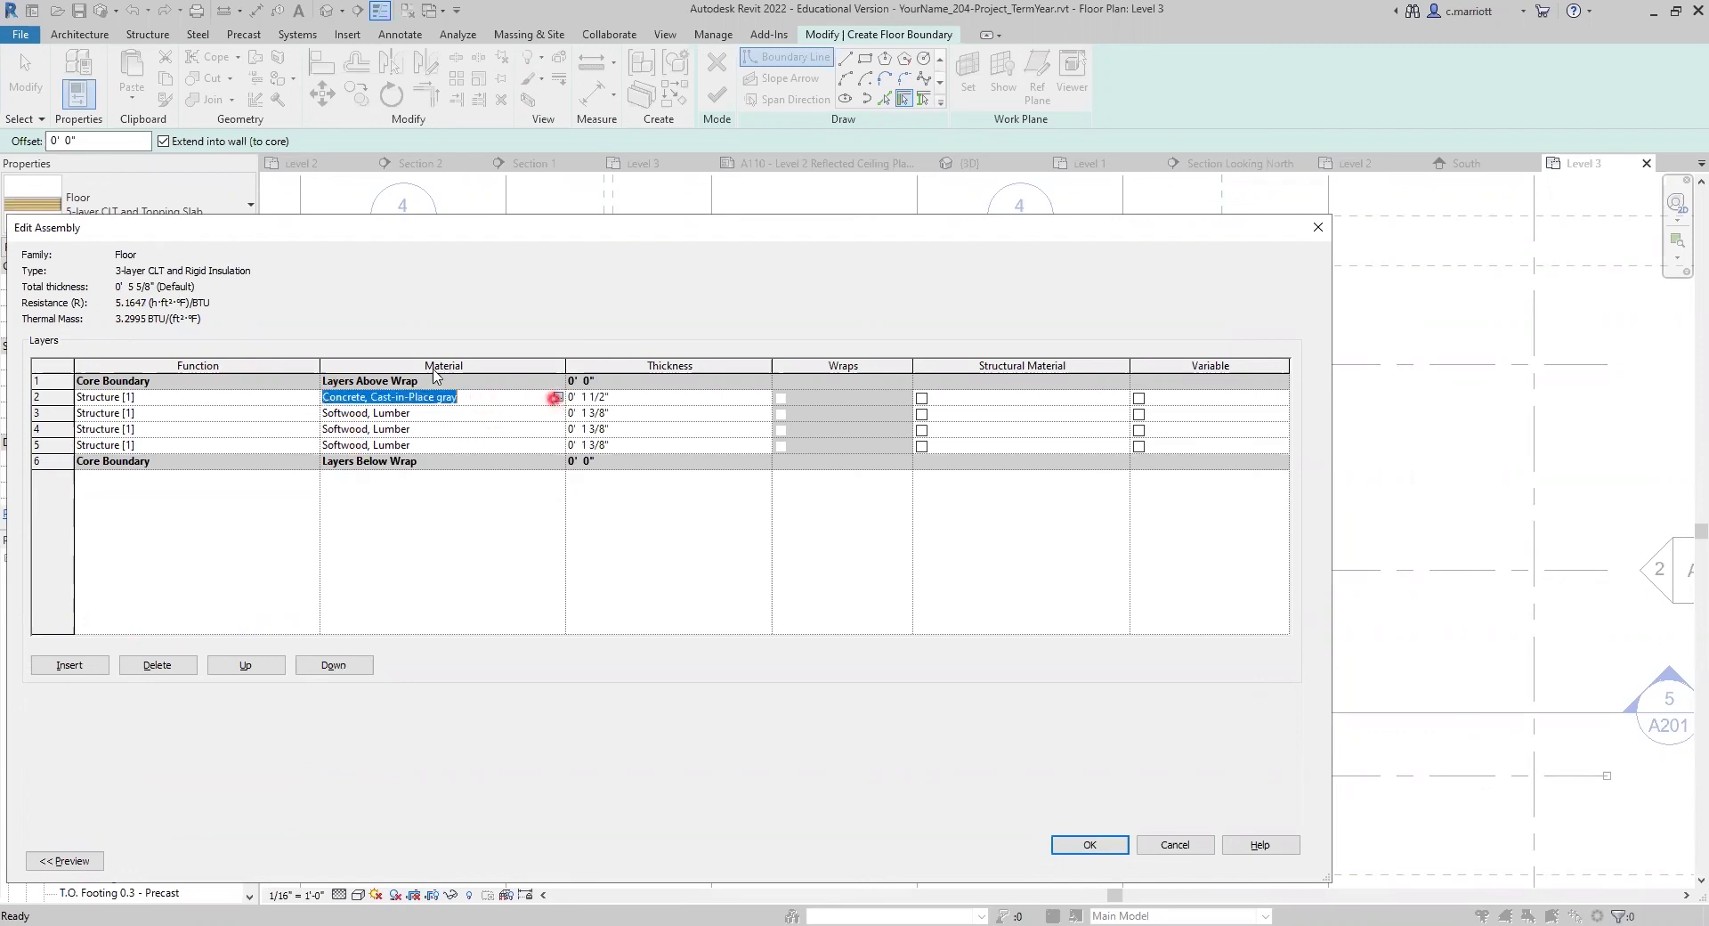
pyautogui.write('rigid')
pyautogui.click(415, 458)
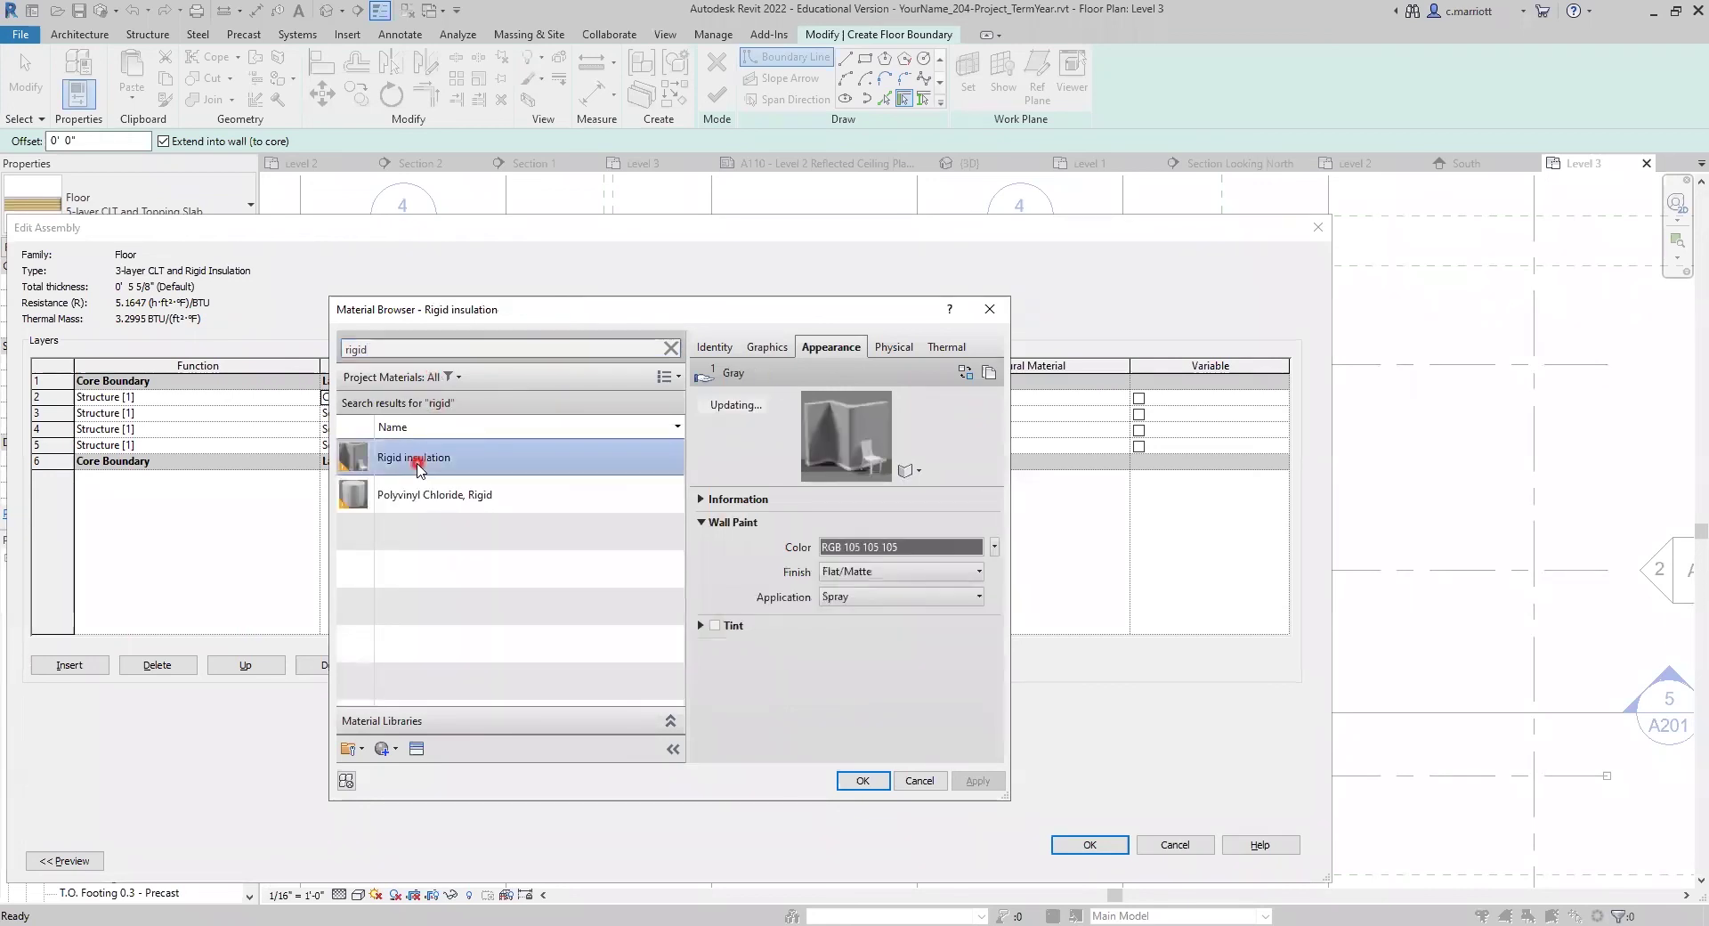
pyautogui.click(861, 781)
# Set the rigid insulation layer's thickness to 1' 1 1/2" and accept the floor type's properties.
pyautogui.click(587, 397)
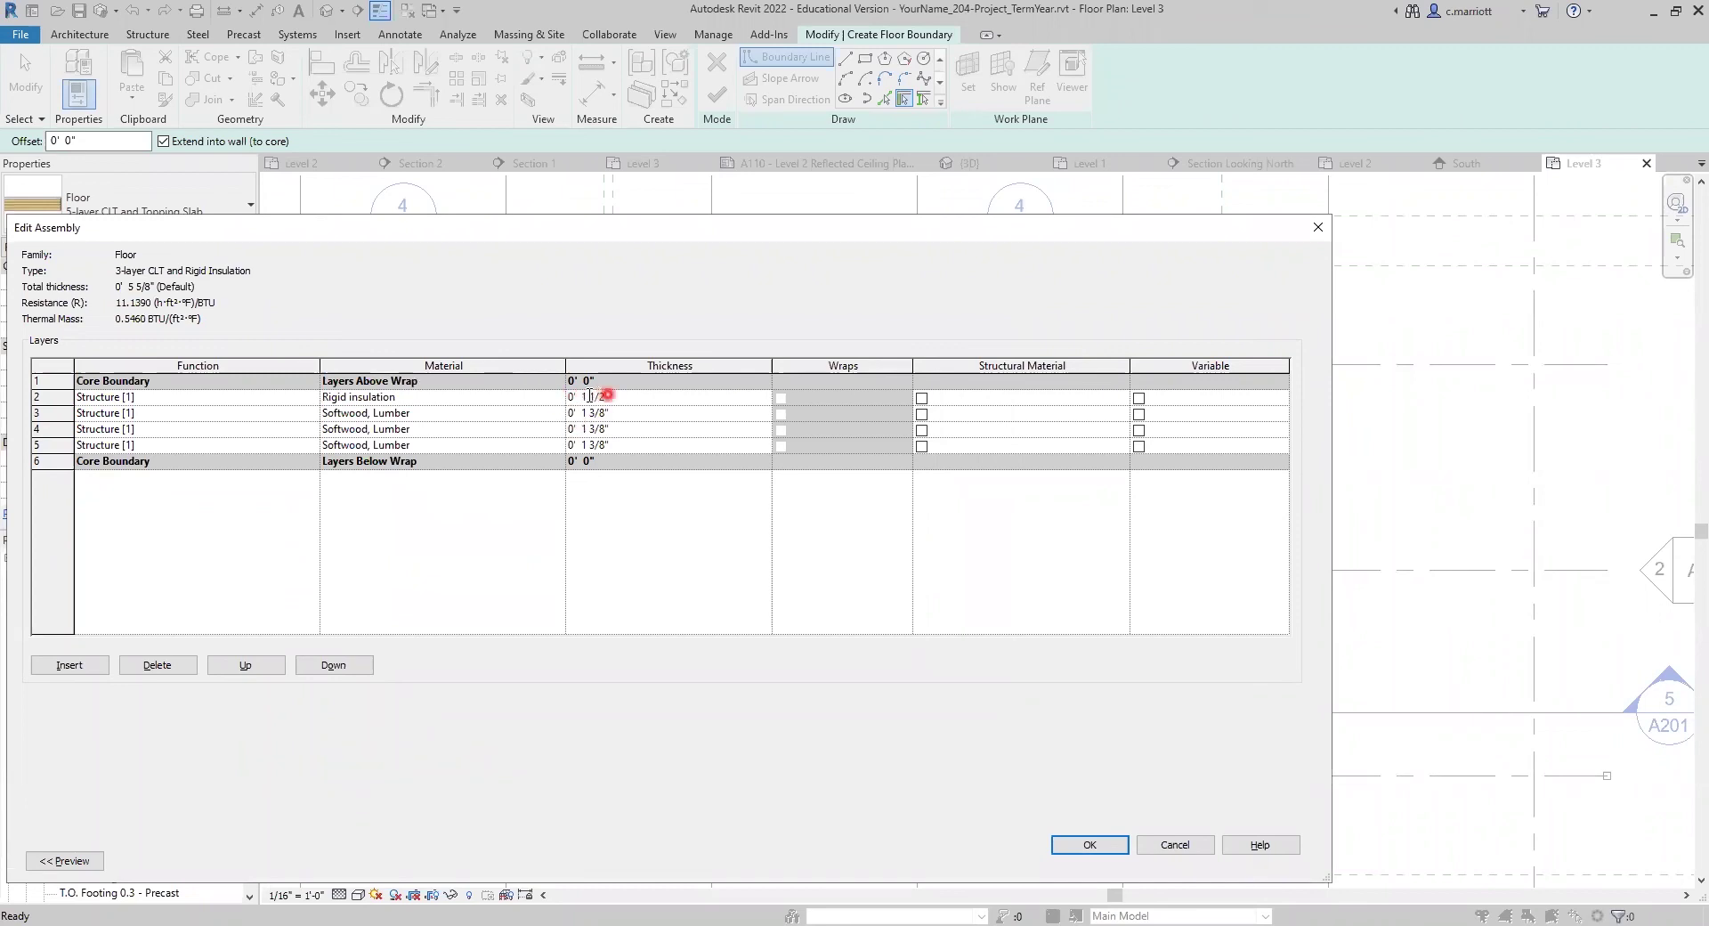
pyautogui.click(571, 397)
pyautogui.write('1')
pyautogui.click(1097, 845)
pyautogui.click(1086, 848)
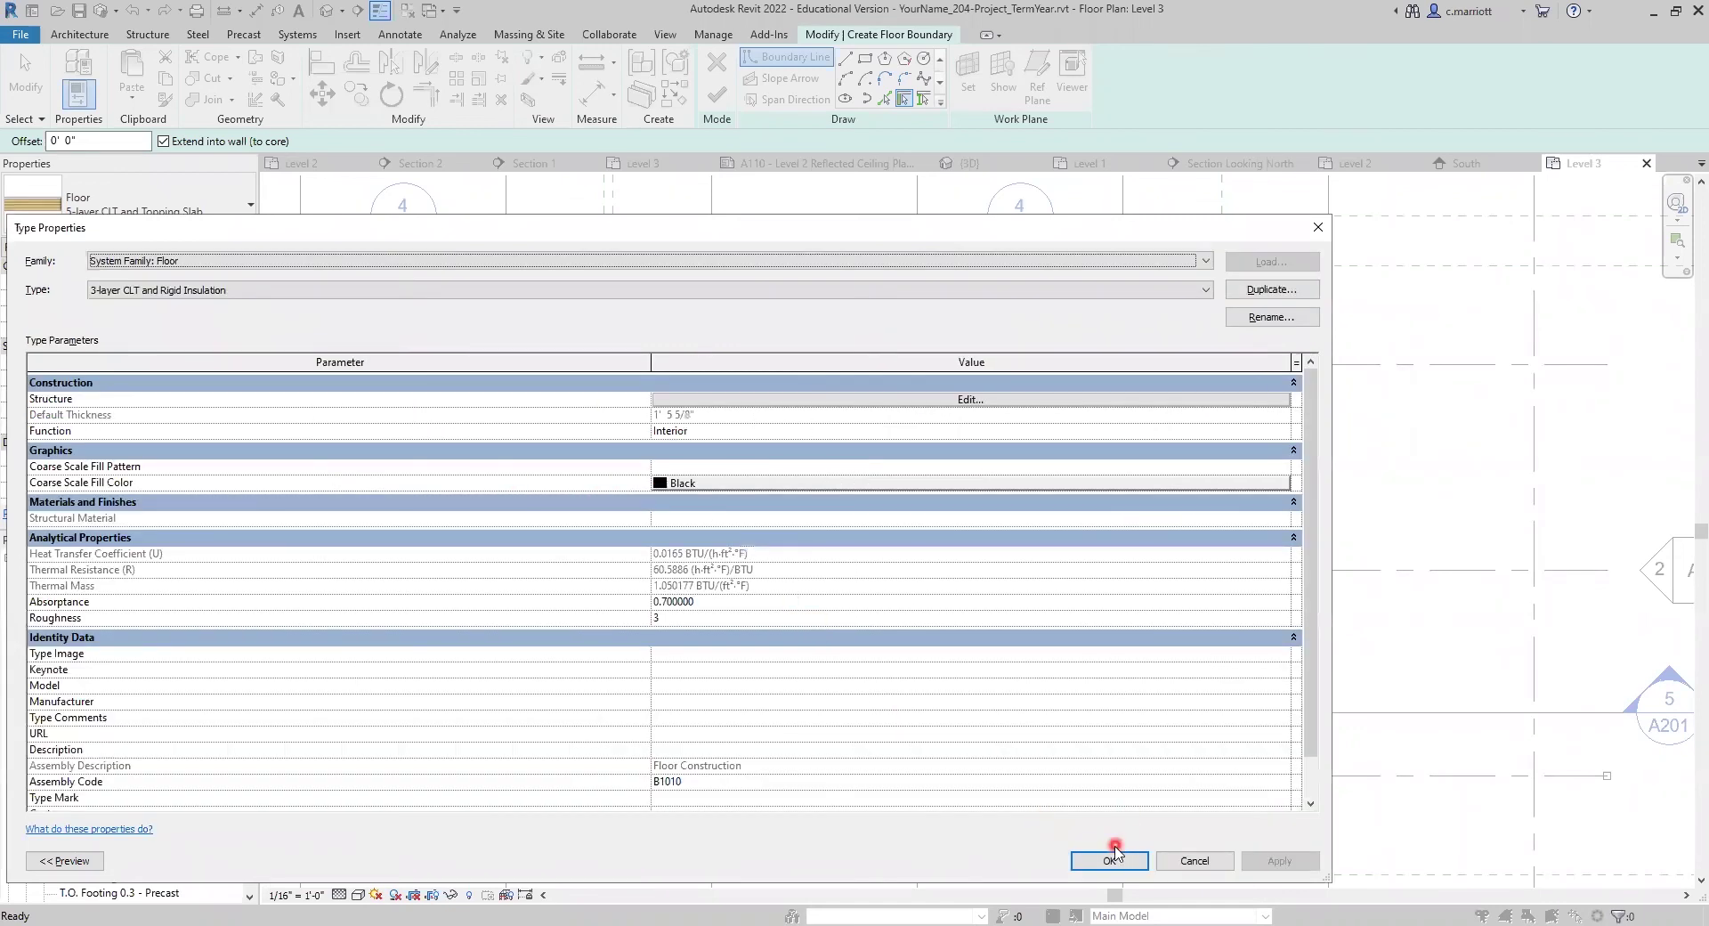
pyautogui.click(1104, 861)
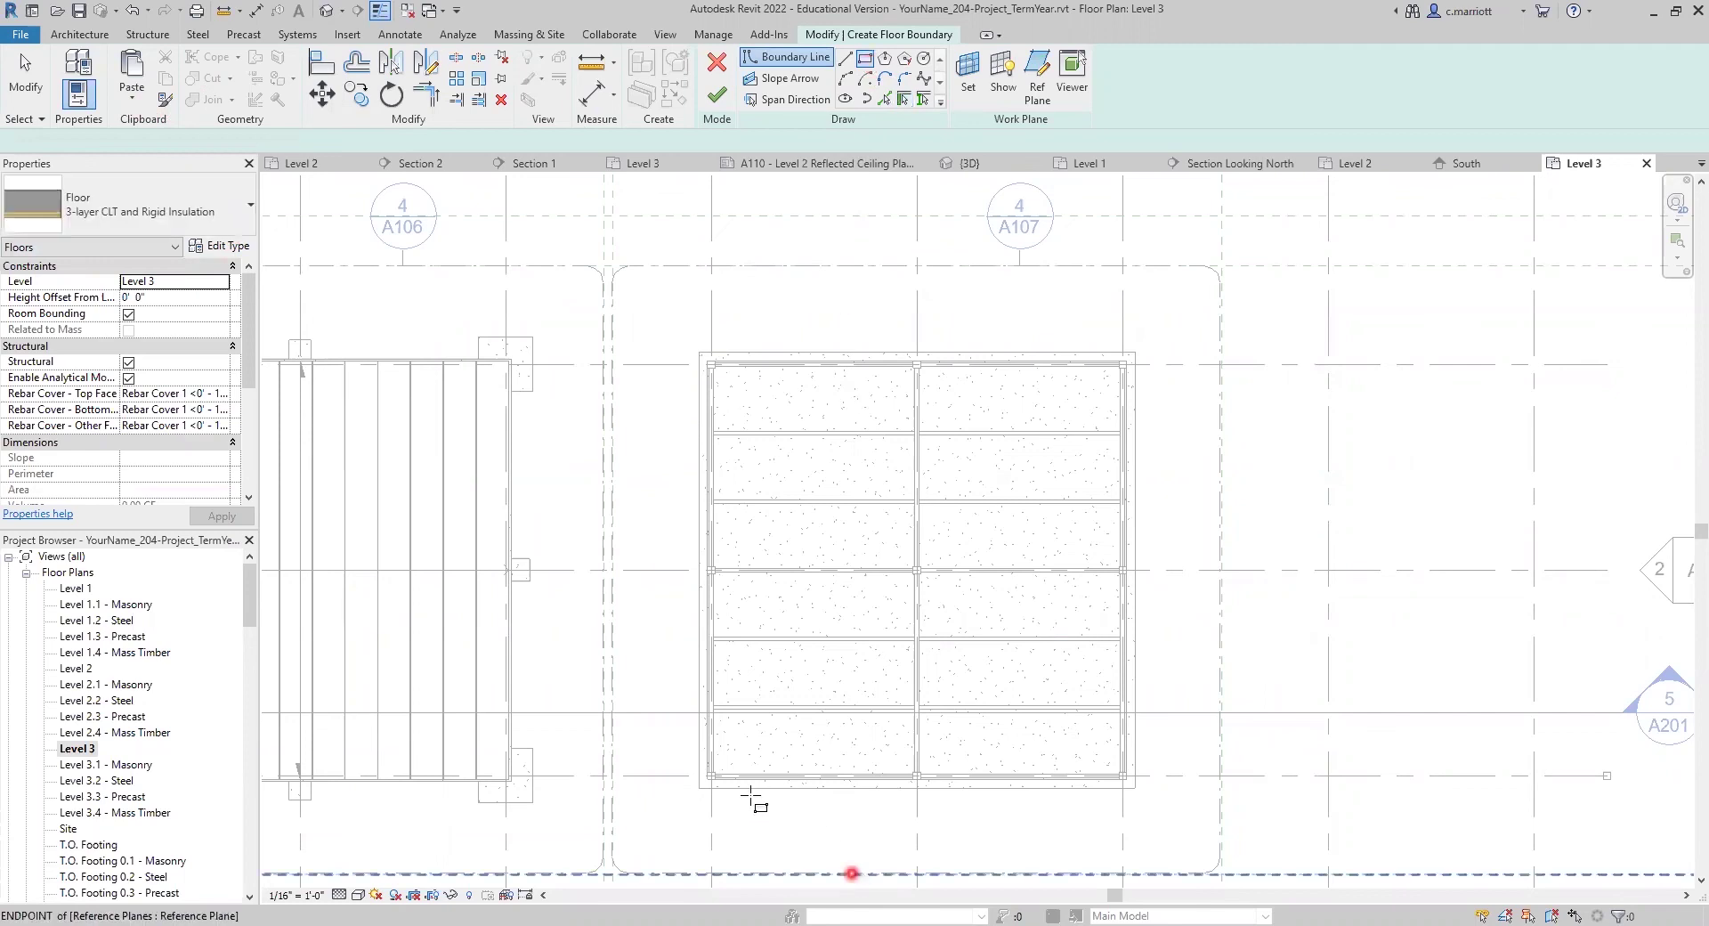
# Sketch a rectangular floor boundary along the outer edges of the mass timber framing on Level 3 and finish the floor.
pyautogui.scroll(3, 699, 784)
pyautogui.click(705, 739)
pyautogui.scroll(-5, 789, 629)
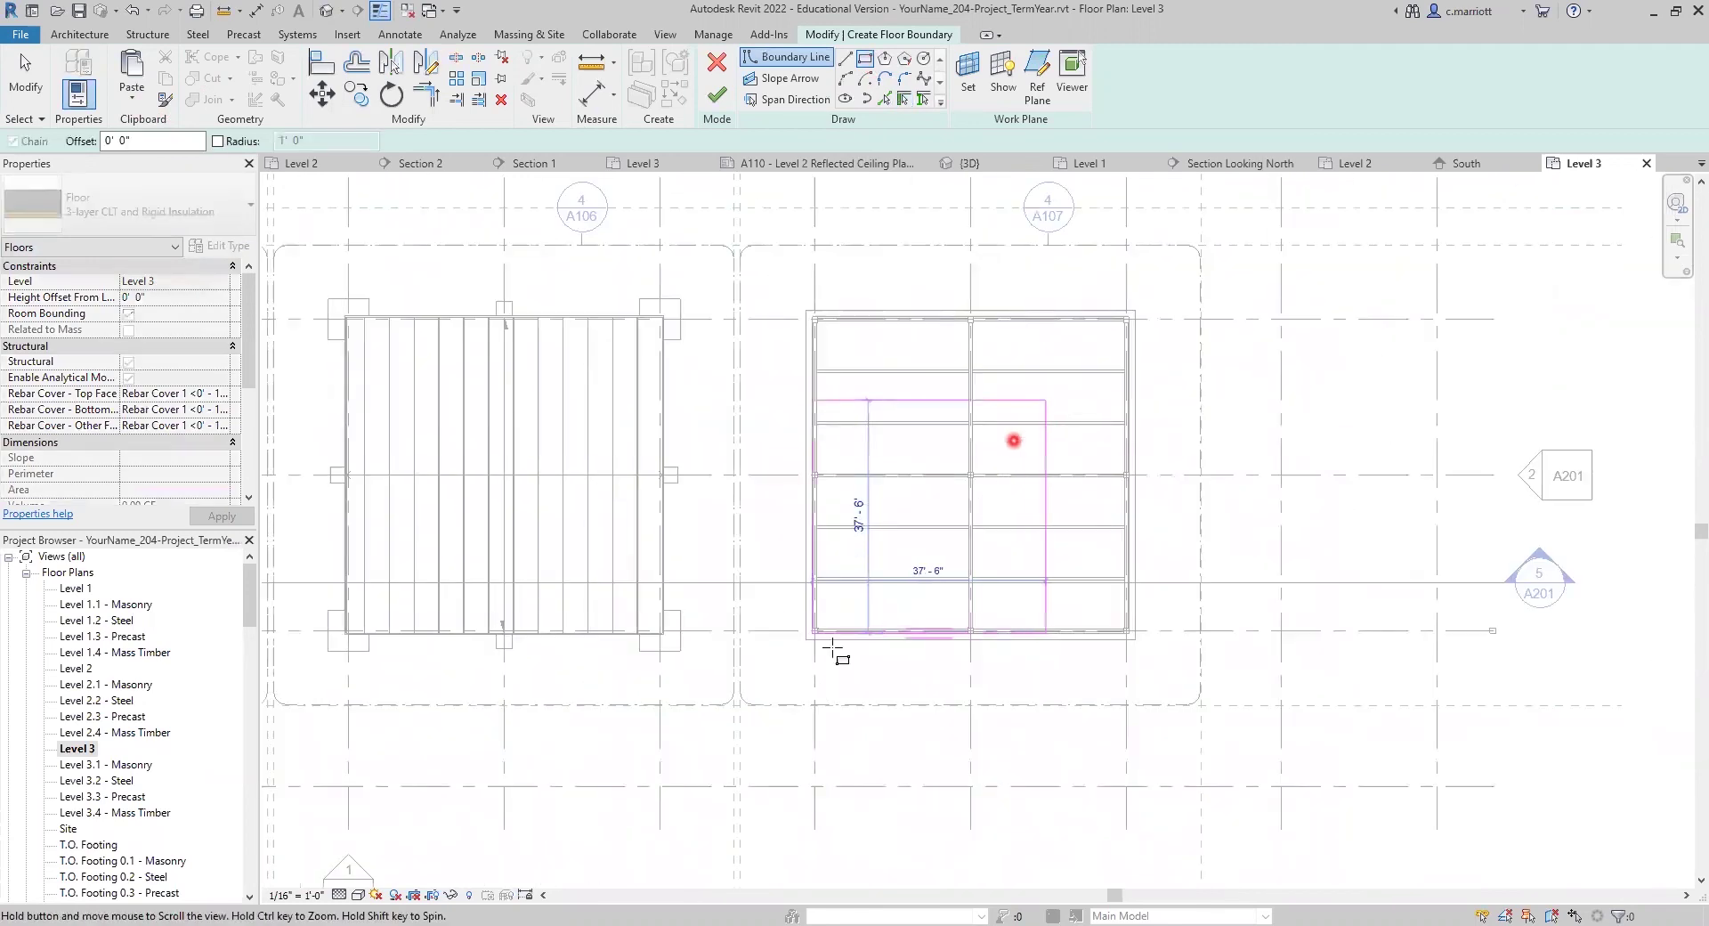
pyautogui.scroll(6, 886, 599)
pyautogui.click(945, 550)
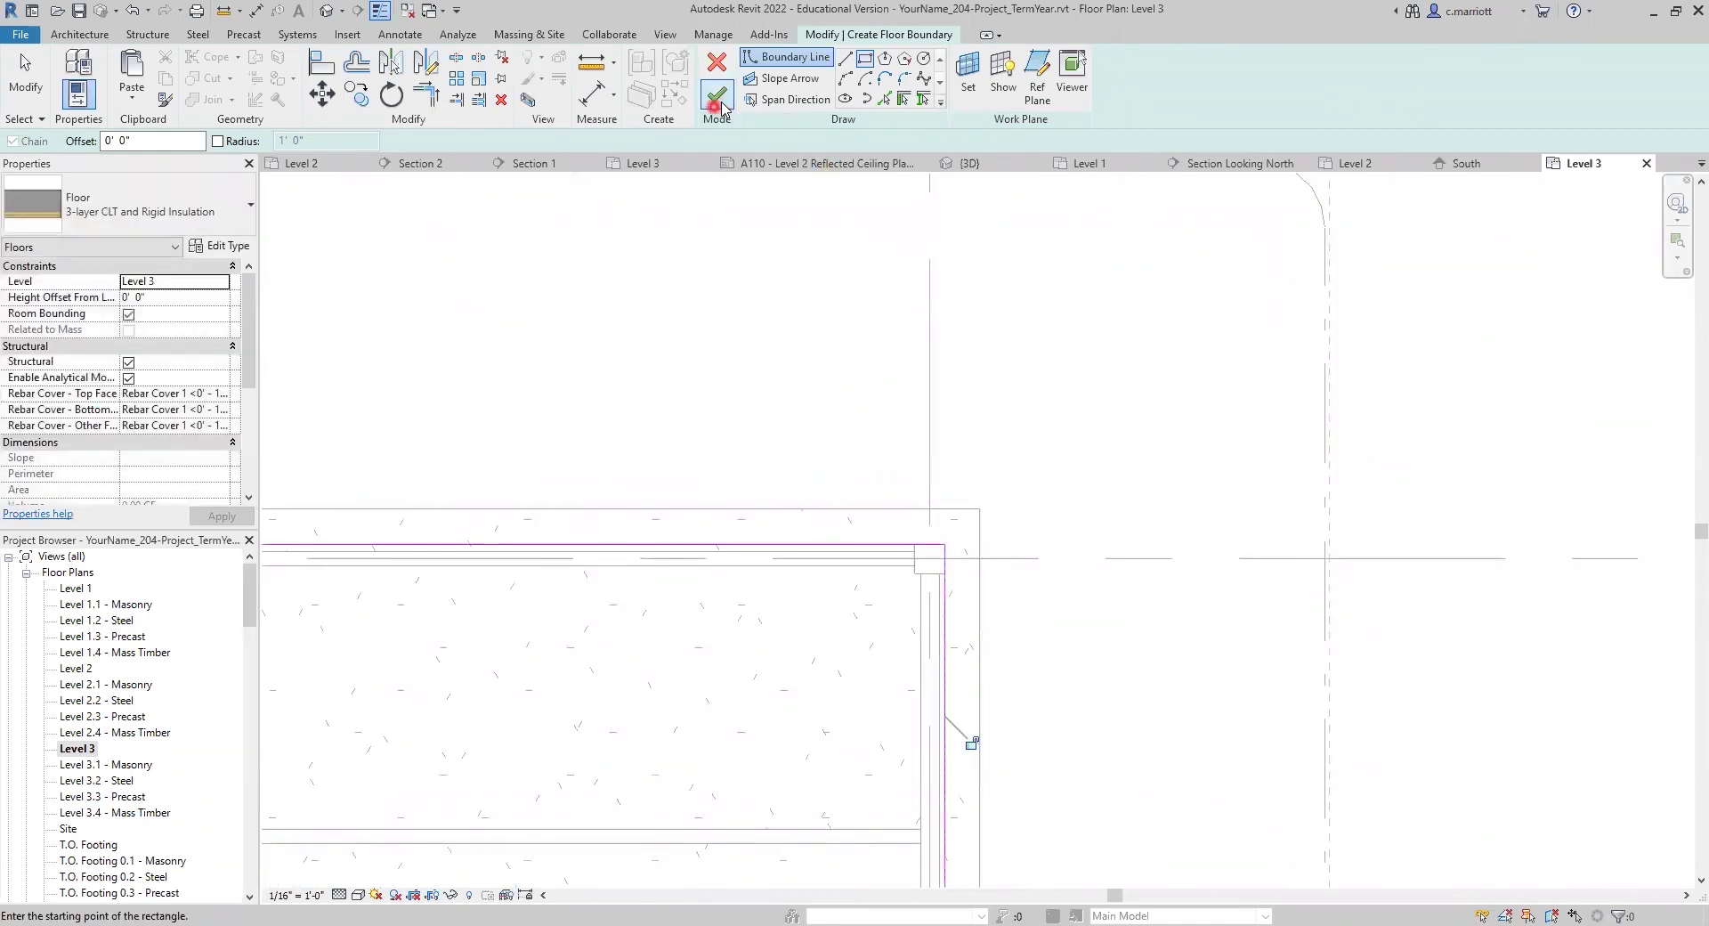
pyautogui.click(718, 96)
# Open the Section Looking North view and examine how the new Level 3 floor sits relative to the glulam beams.
pyautogui.scroll(-2, 489, 564)
pyautogui.scroll(-5, 104, 773)
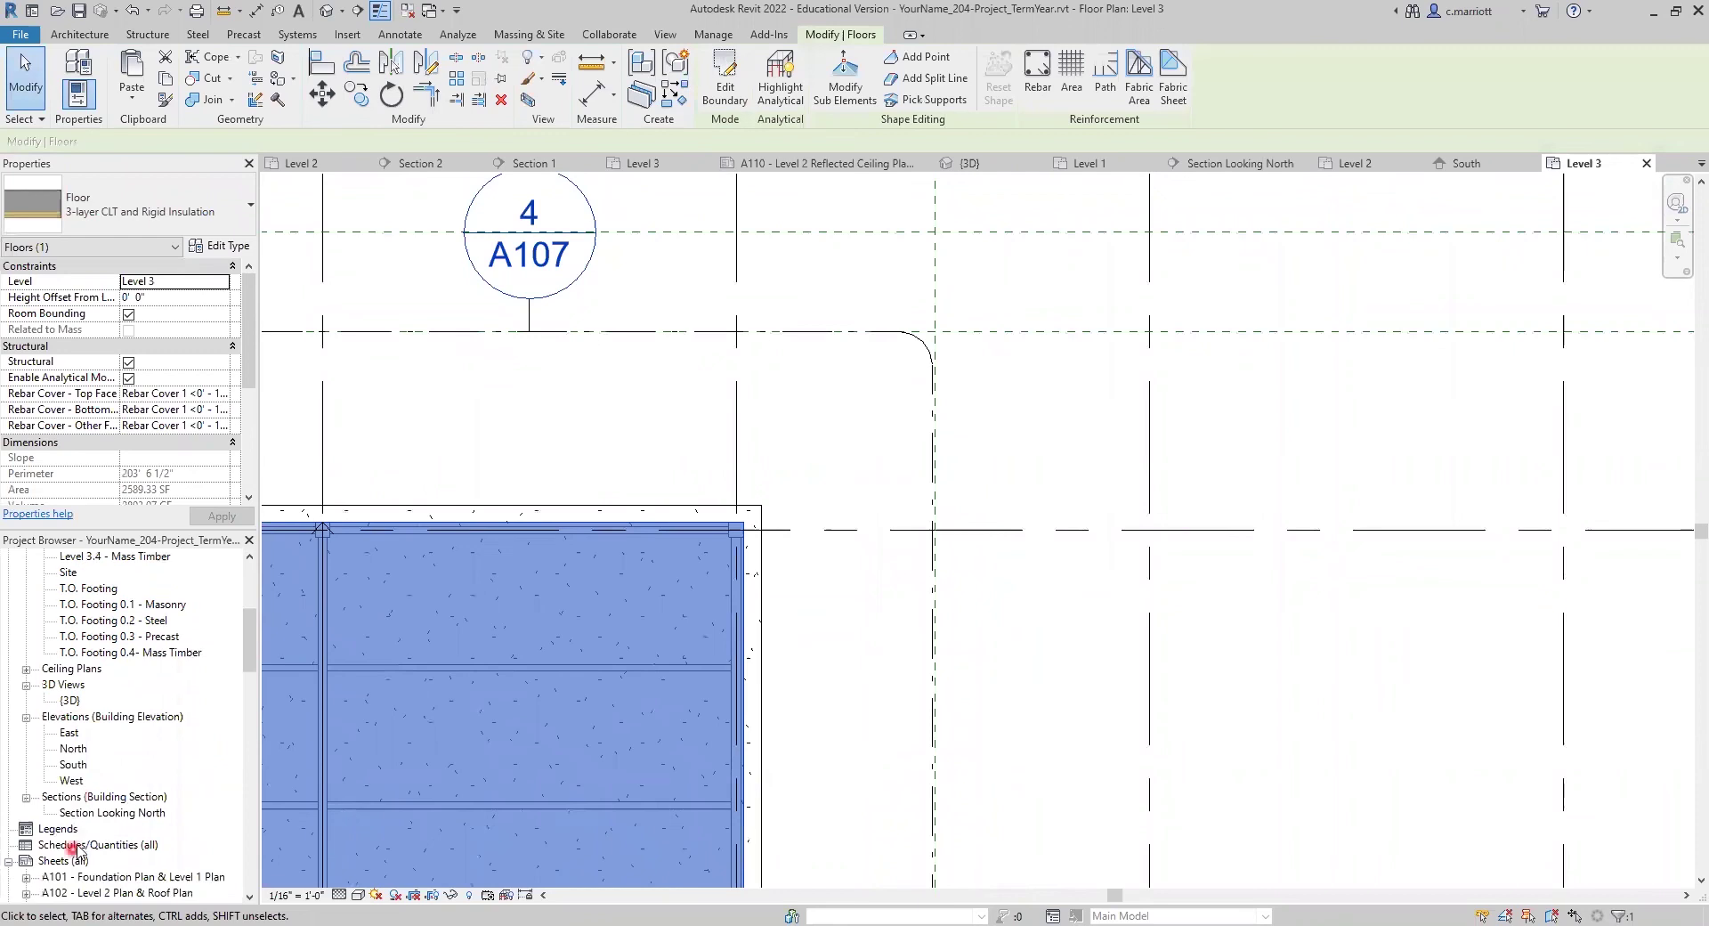
pyautogui.doubleClick(80, 812)
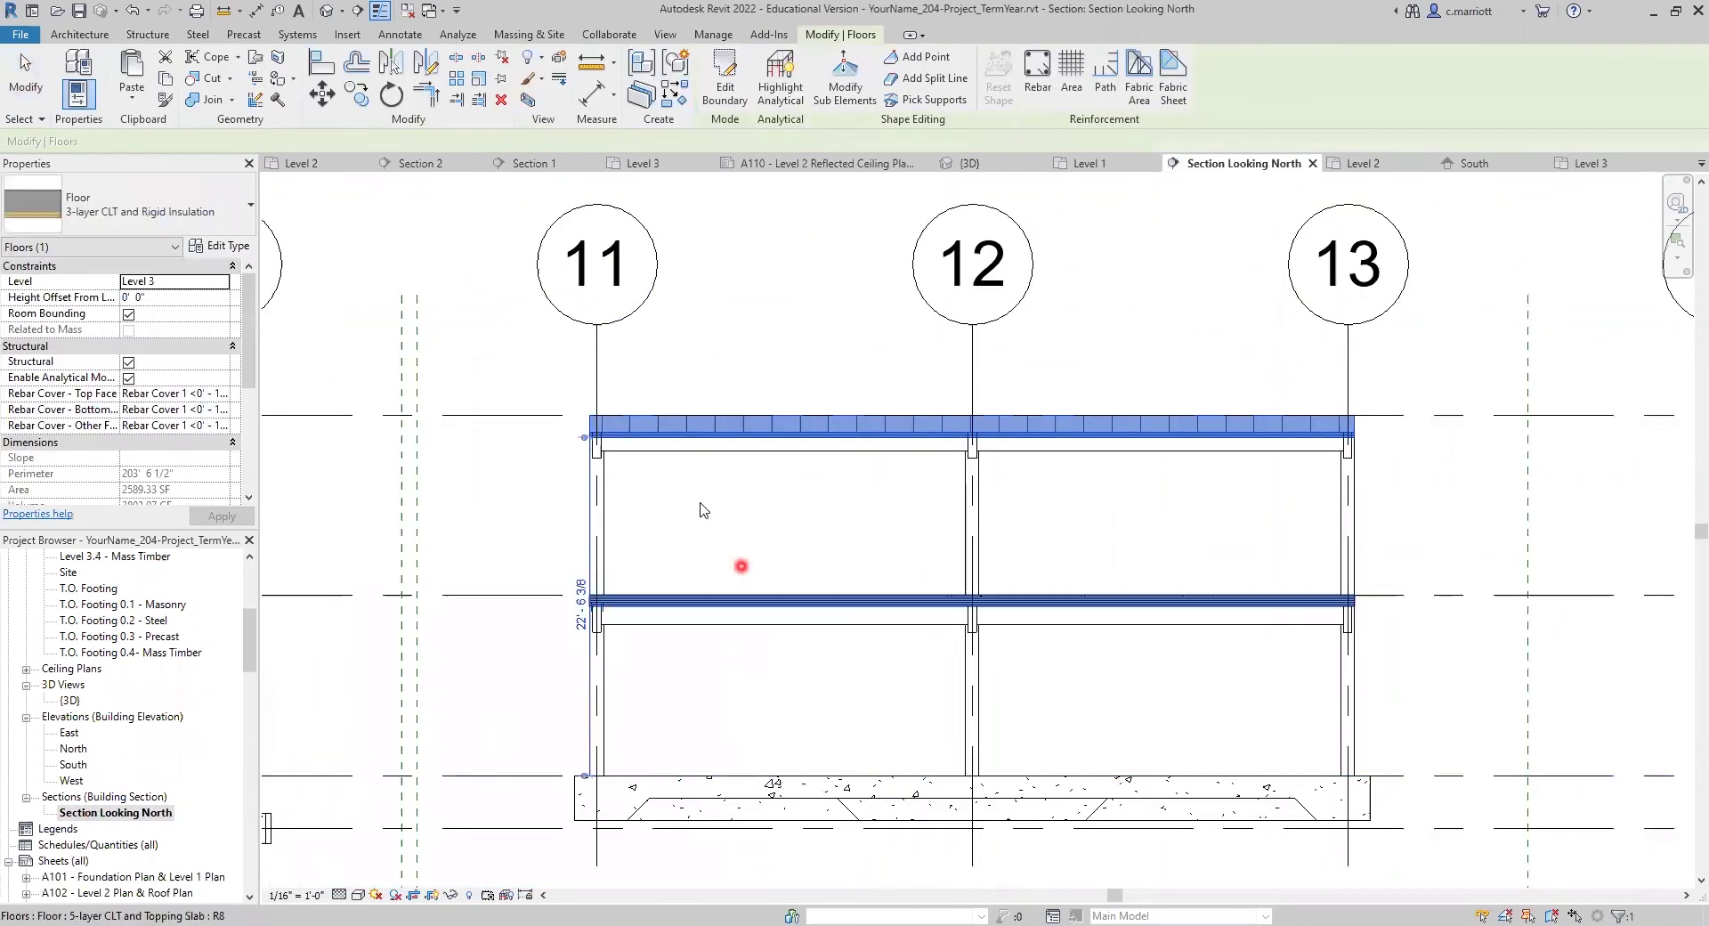
pyautogui.scroll(3, 703, 509)
pyautogui.click(675, 534)
pyautogui.scroll(1, 644, 494)
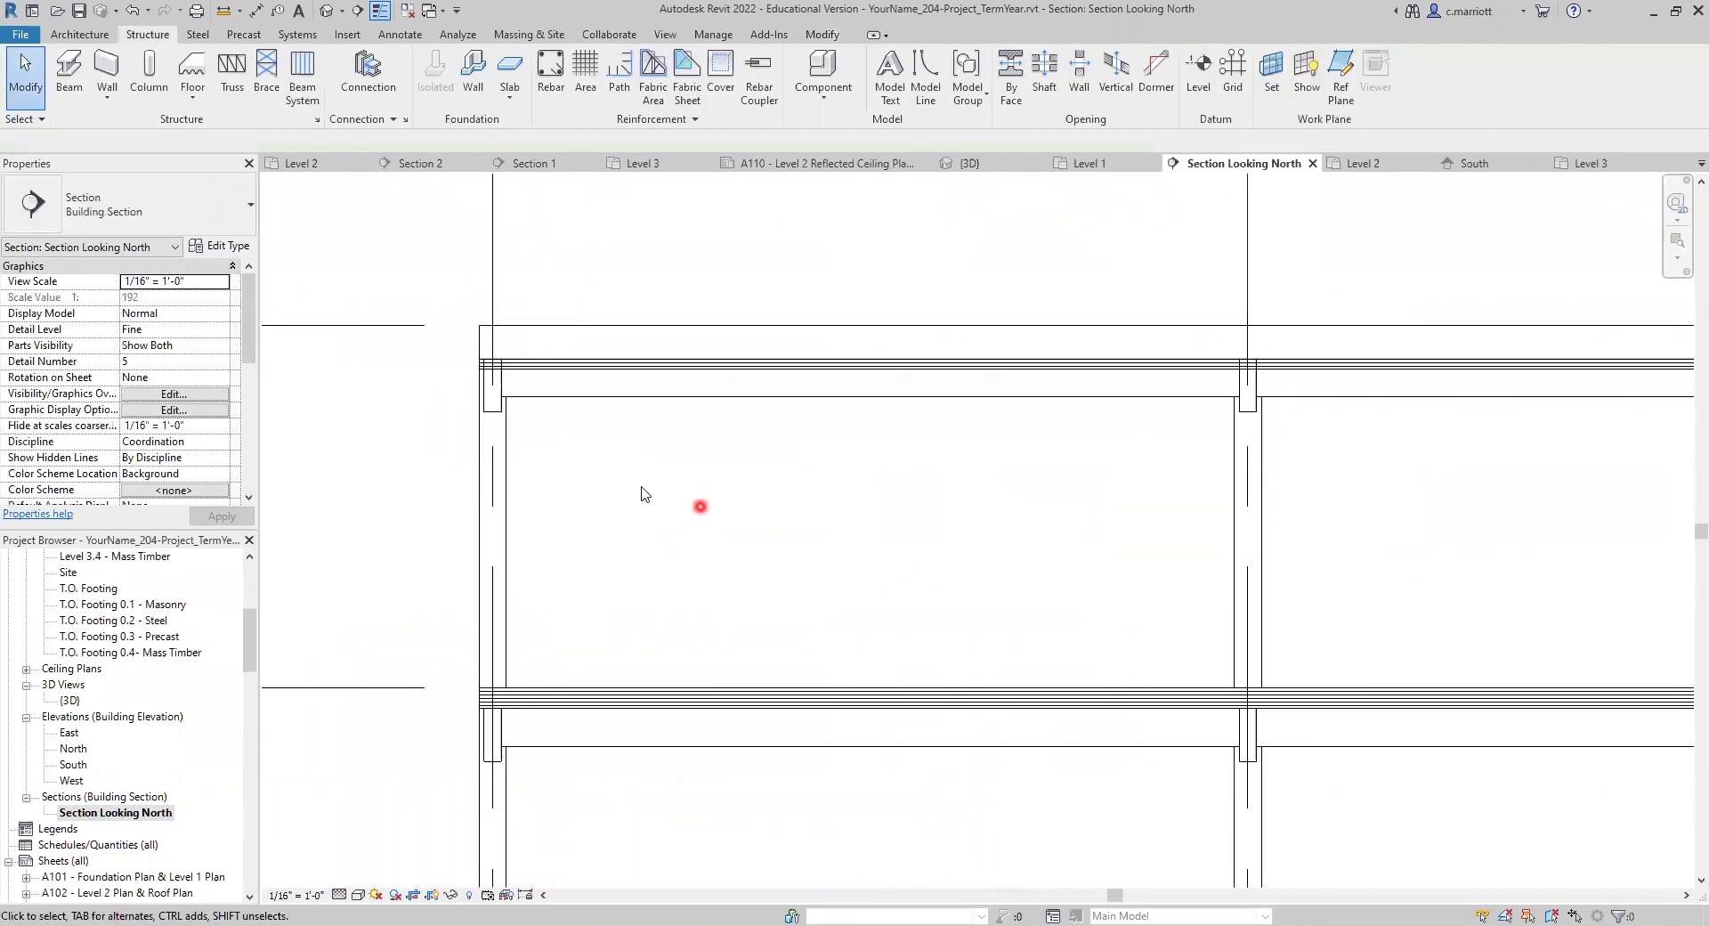
pyautogui.scroll(-1, 746, 475)
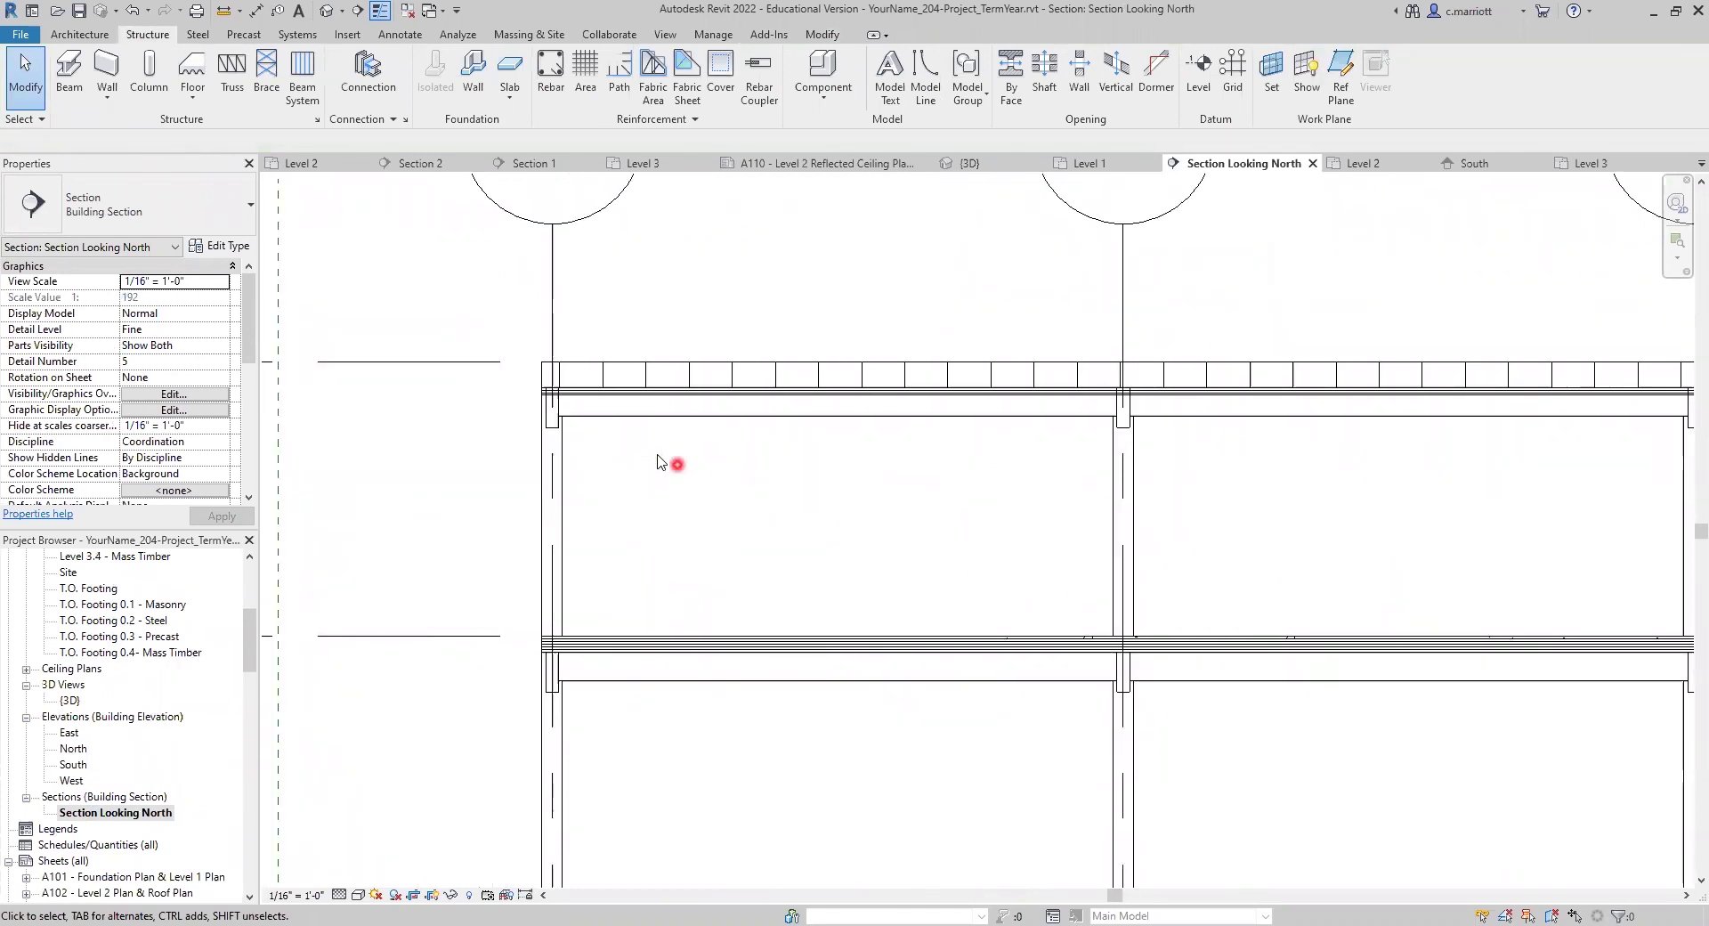
pyautogui.scroll(2, 697, 392)
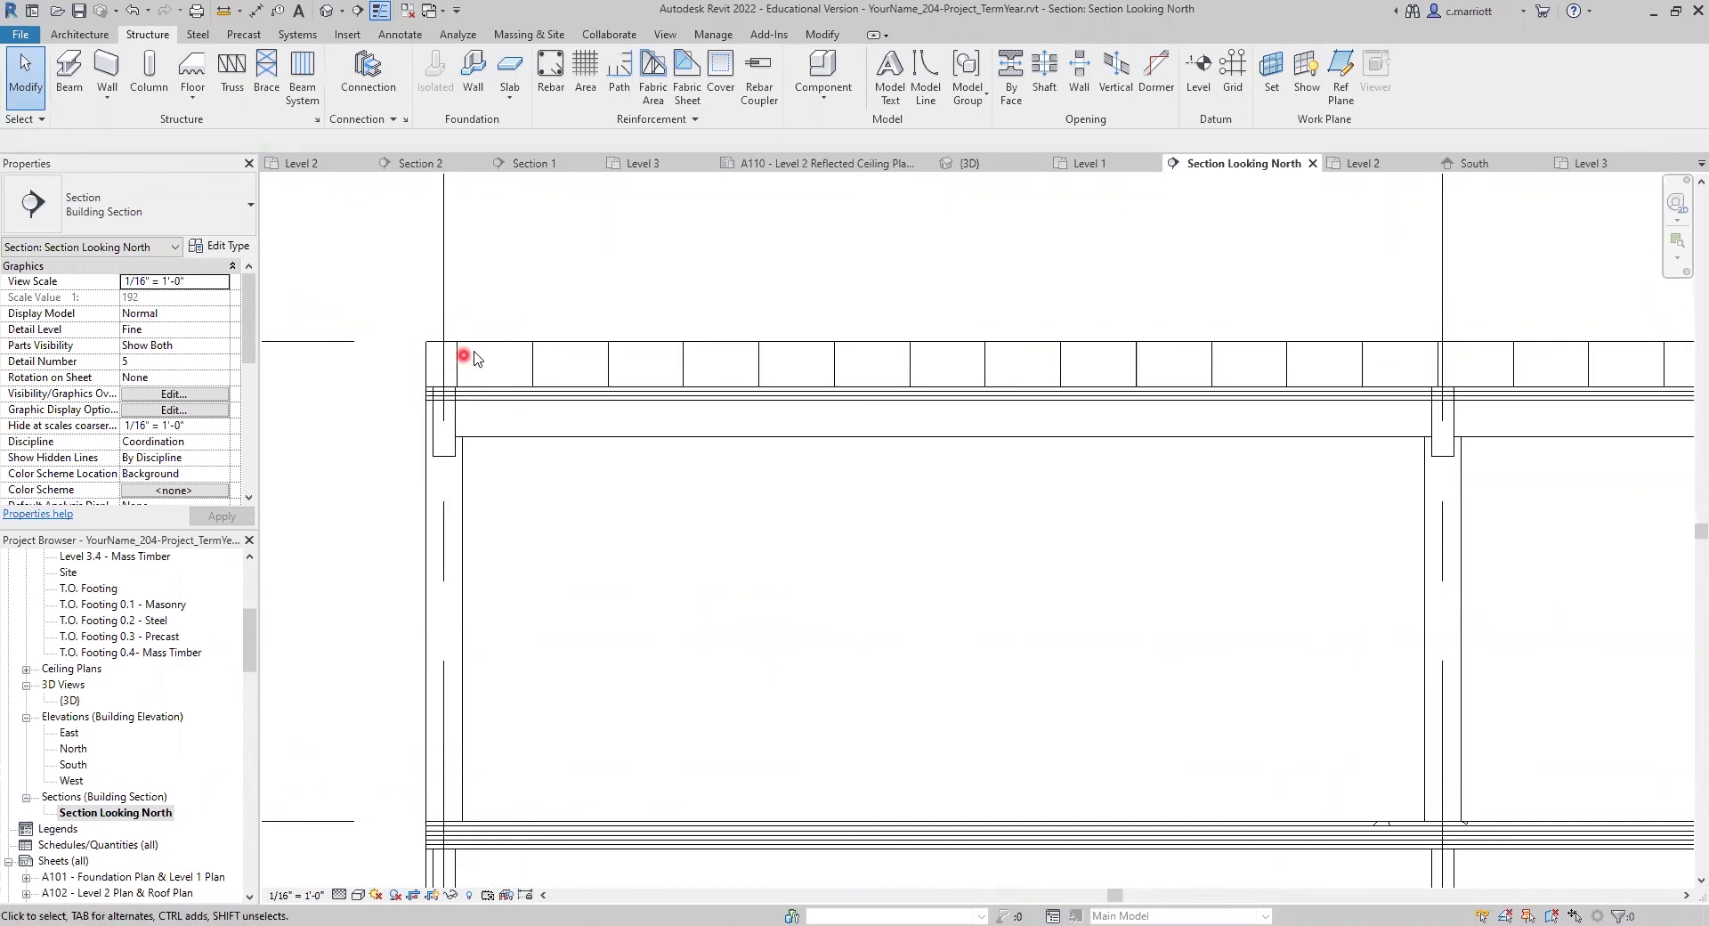
# Reduce the rigid insulation layer's thickness in the Level 3 floor's type so the CLT sits on top of the beams.
pyautogui.click(534, 345)
pyautogui.click(223, 249)
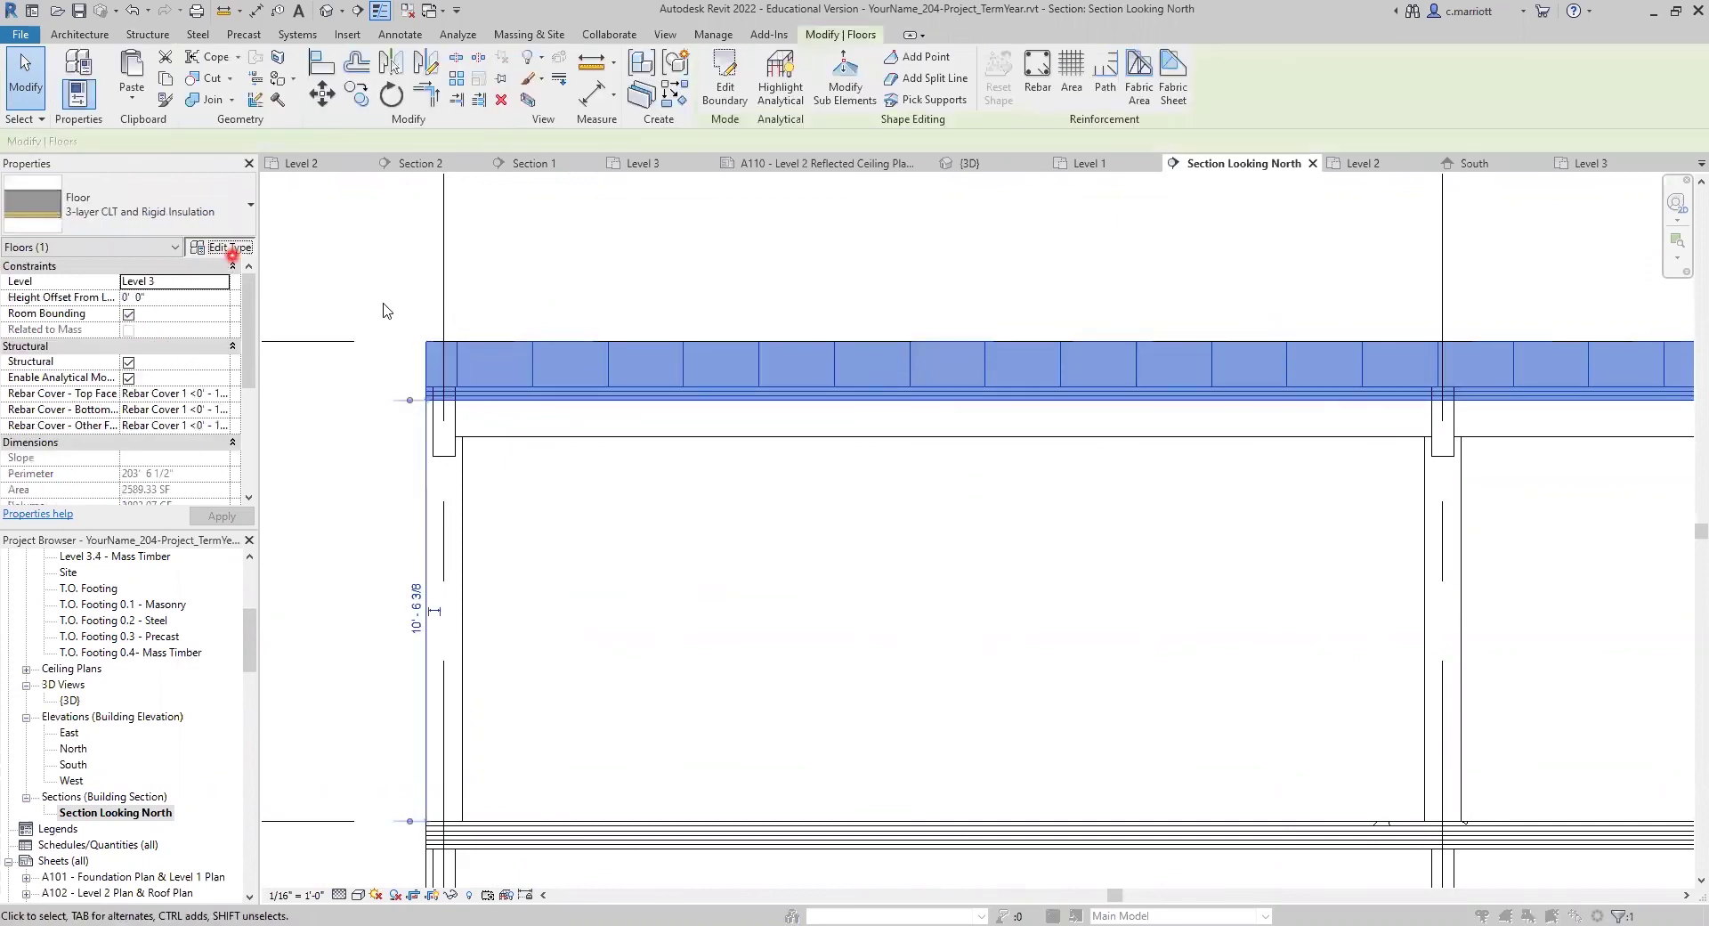
pyautogui.click(959, 405)
pyautogui.click(961, 403)
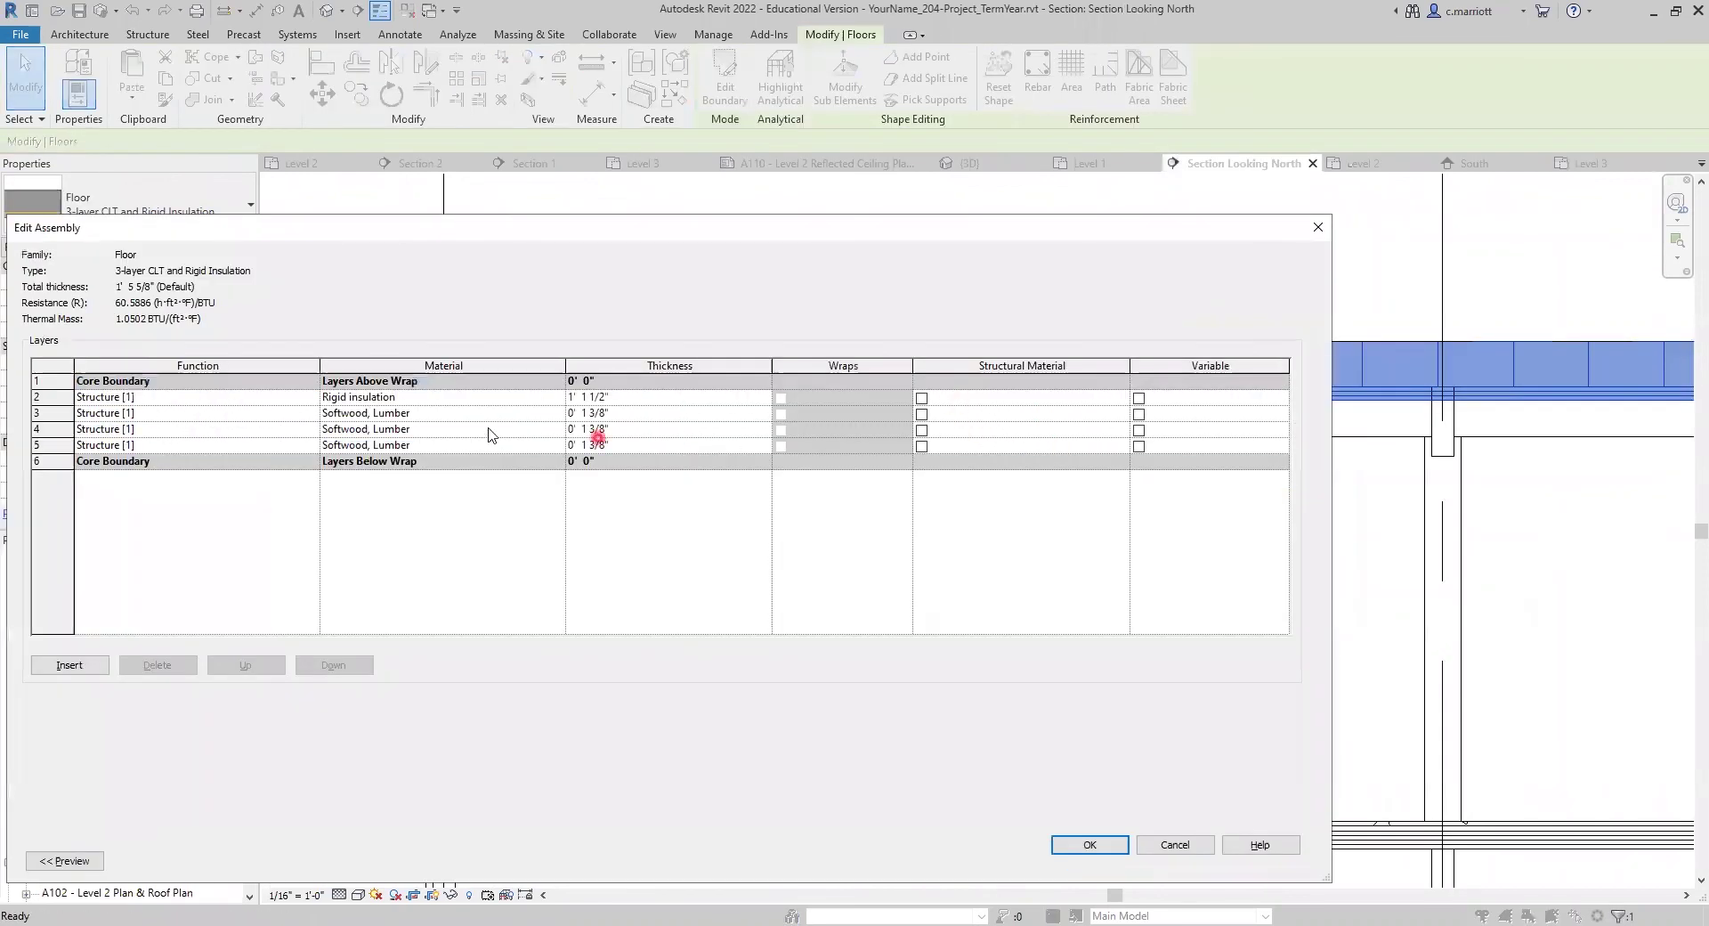
pyautogui.click(589, 399)
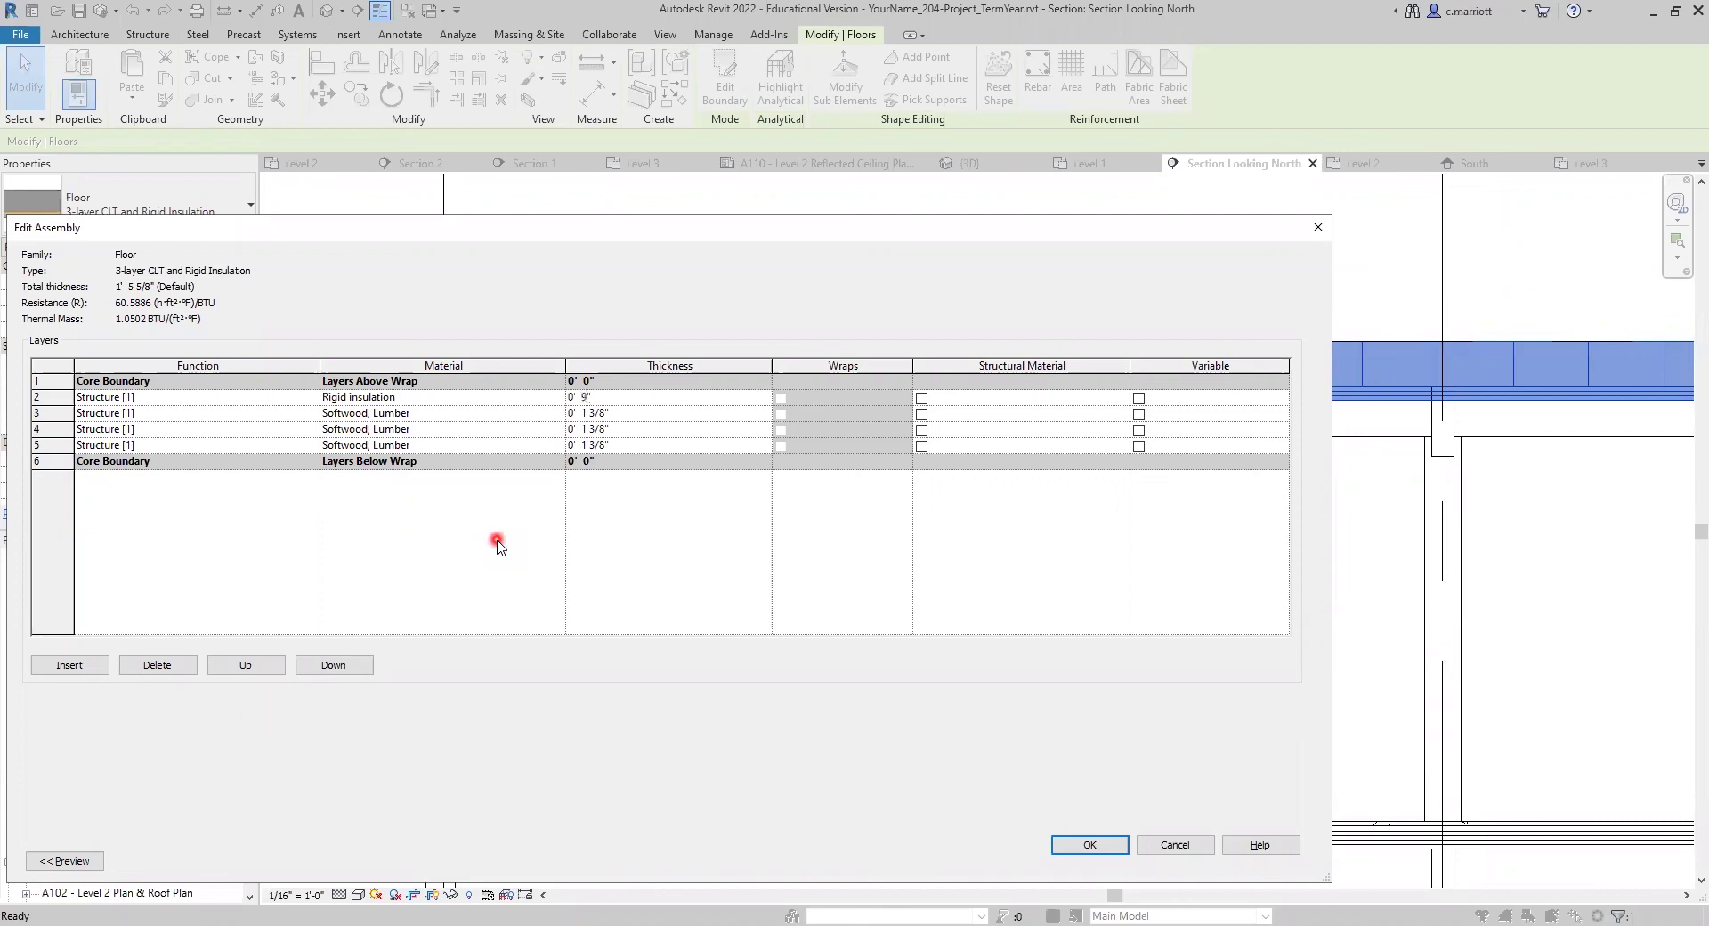
pyautogui.write('5')
pyautogui.click(1106, 851)
pyautogui.click(1279, 860)
pyautogui.click(1113, 864)
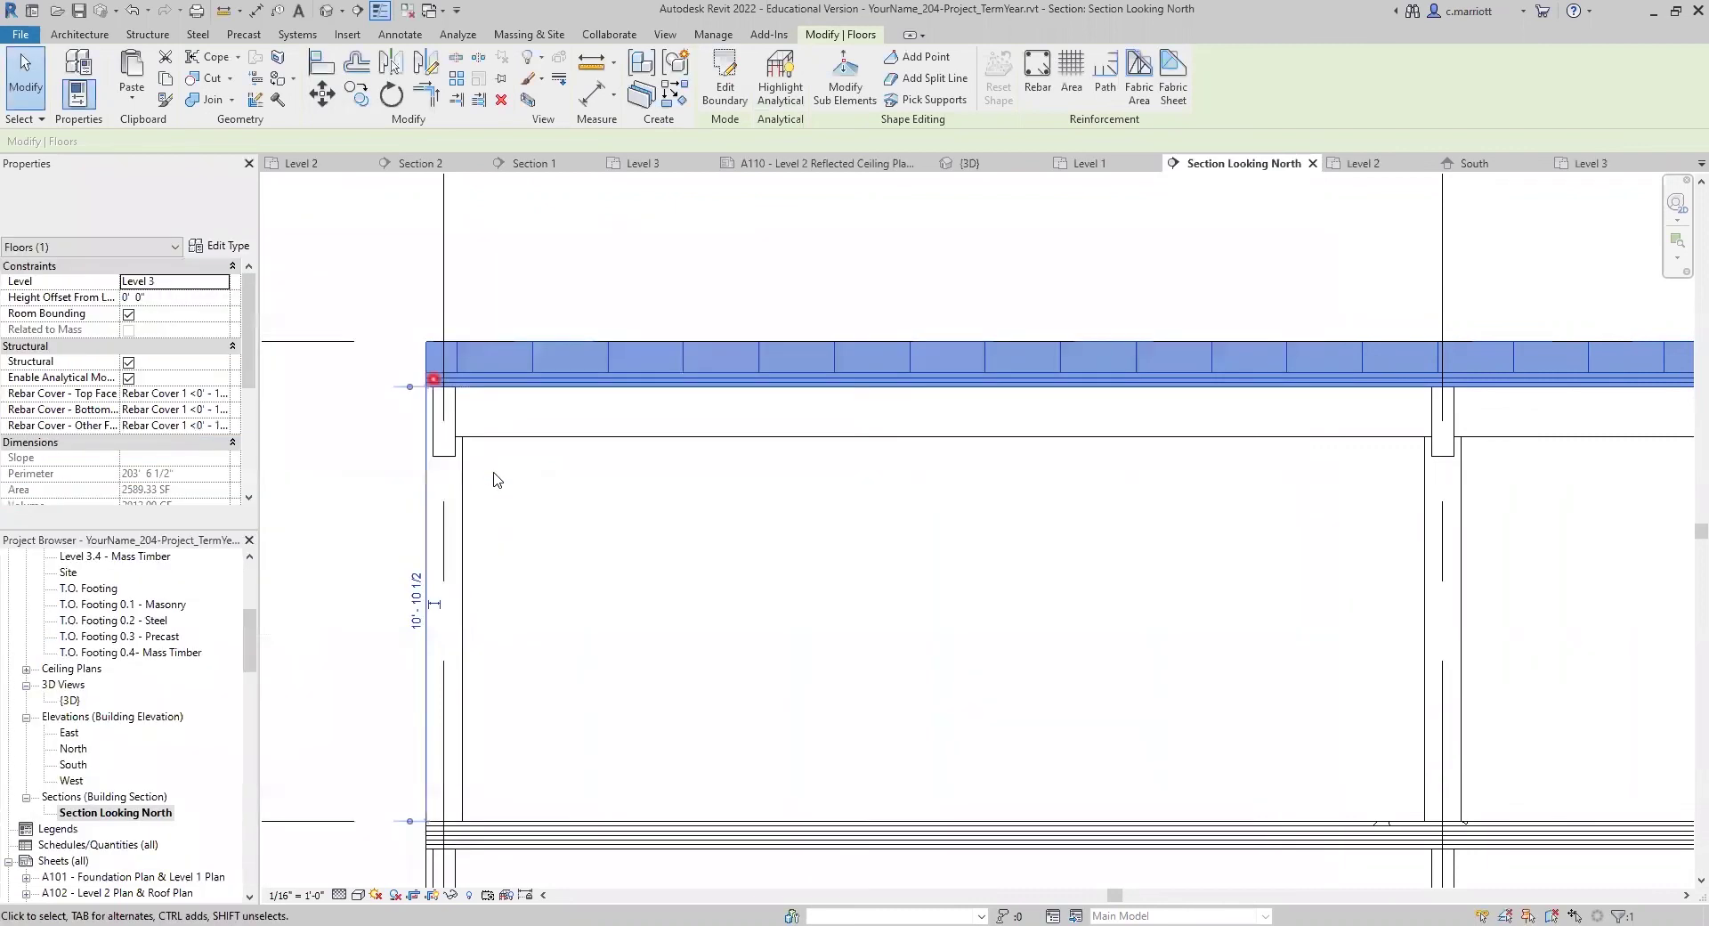
# Check the revised Level 3 floor against the beams in the section, and inspect the mass timber building in the {3D} view.
pyautogui.click(427, 384)
pyautogui.scroll(3, 454, 382)
pyautogui.scroll(-5, 459, 382)
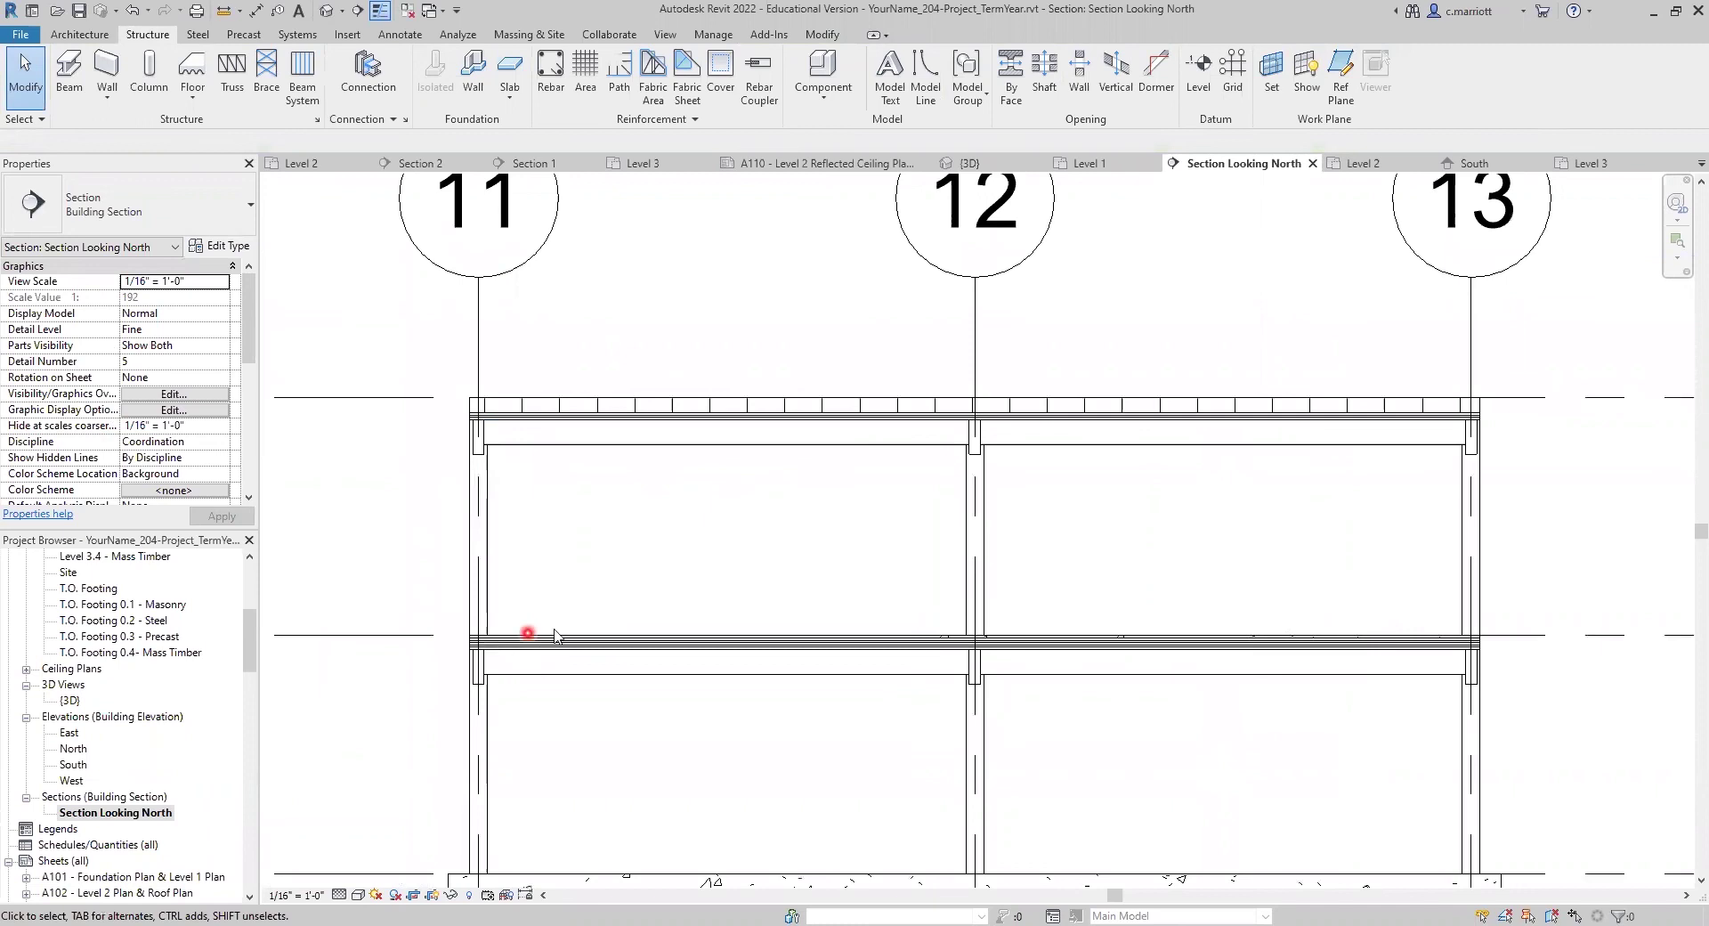
pyautogui.scroll(-1, 654, 527)
pyautogui.scroll(-1, 655, 529)
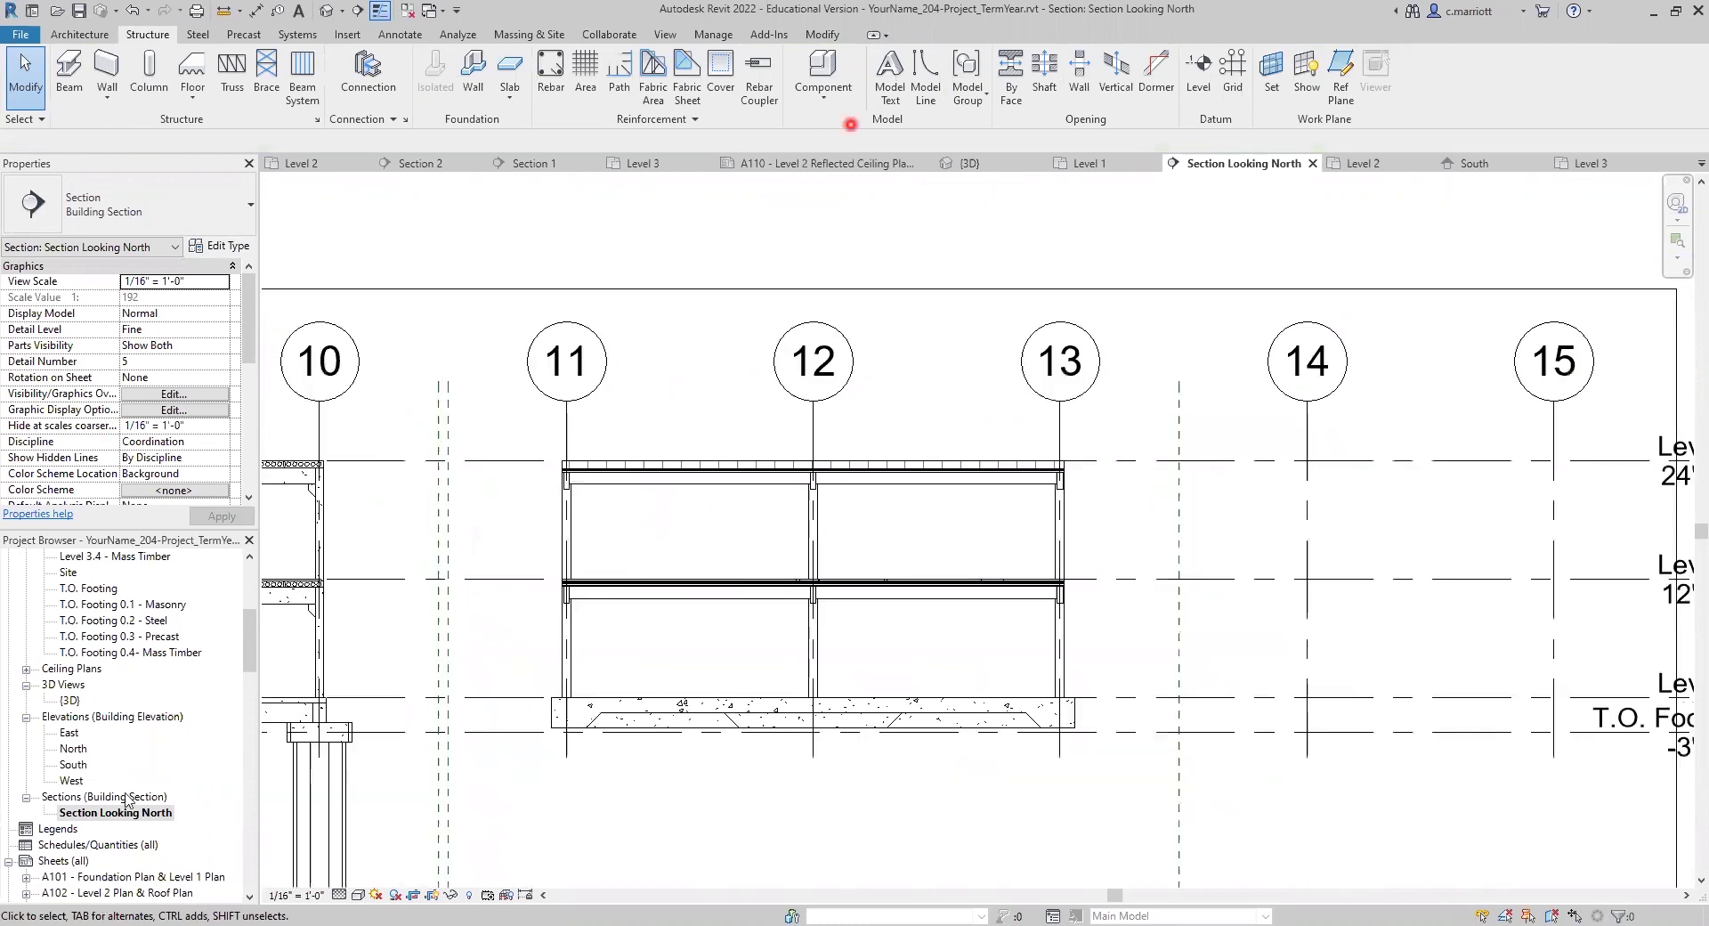
pyautogui.click(970, 162)
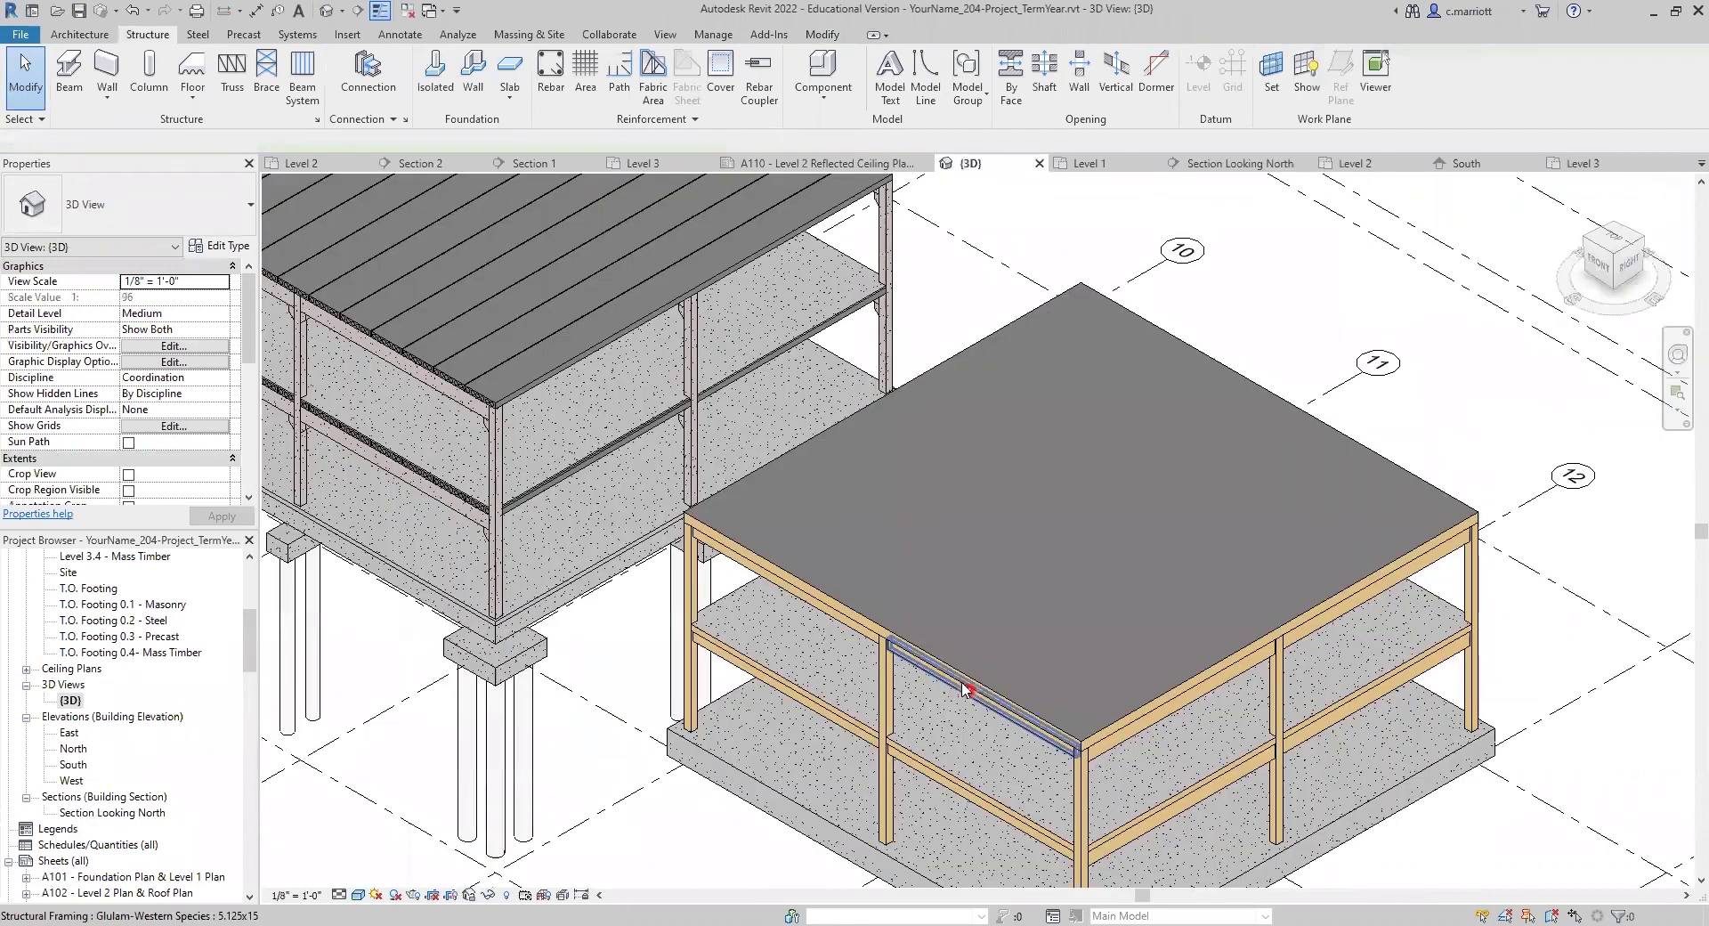
pyautogui.scroll(-2, 954, 681)
pyautogui.scroll(1, 1173, 723)
pyautogui.scroll(1, 1028, 742)
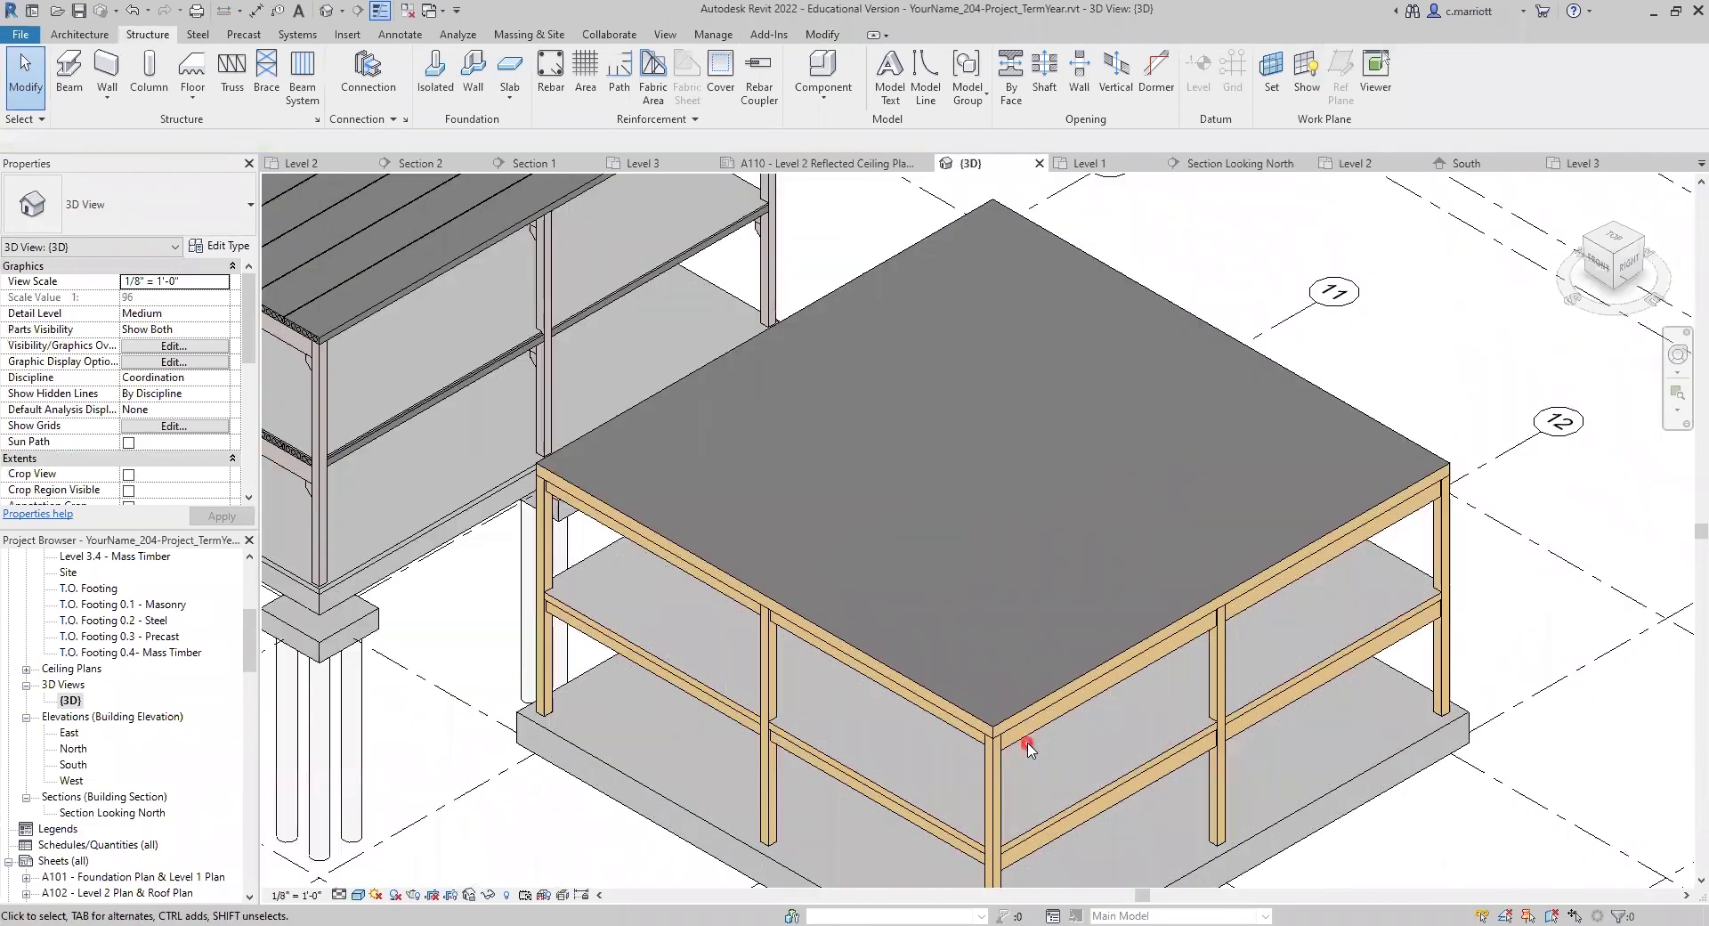
pyautogui.scroll(-2, 815, 703)
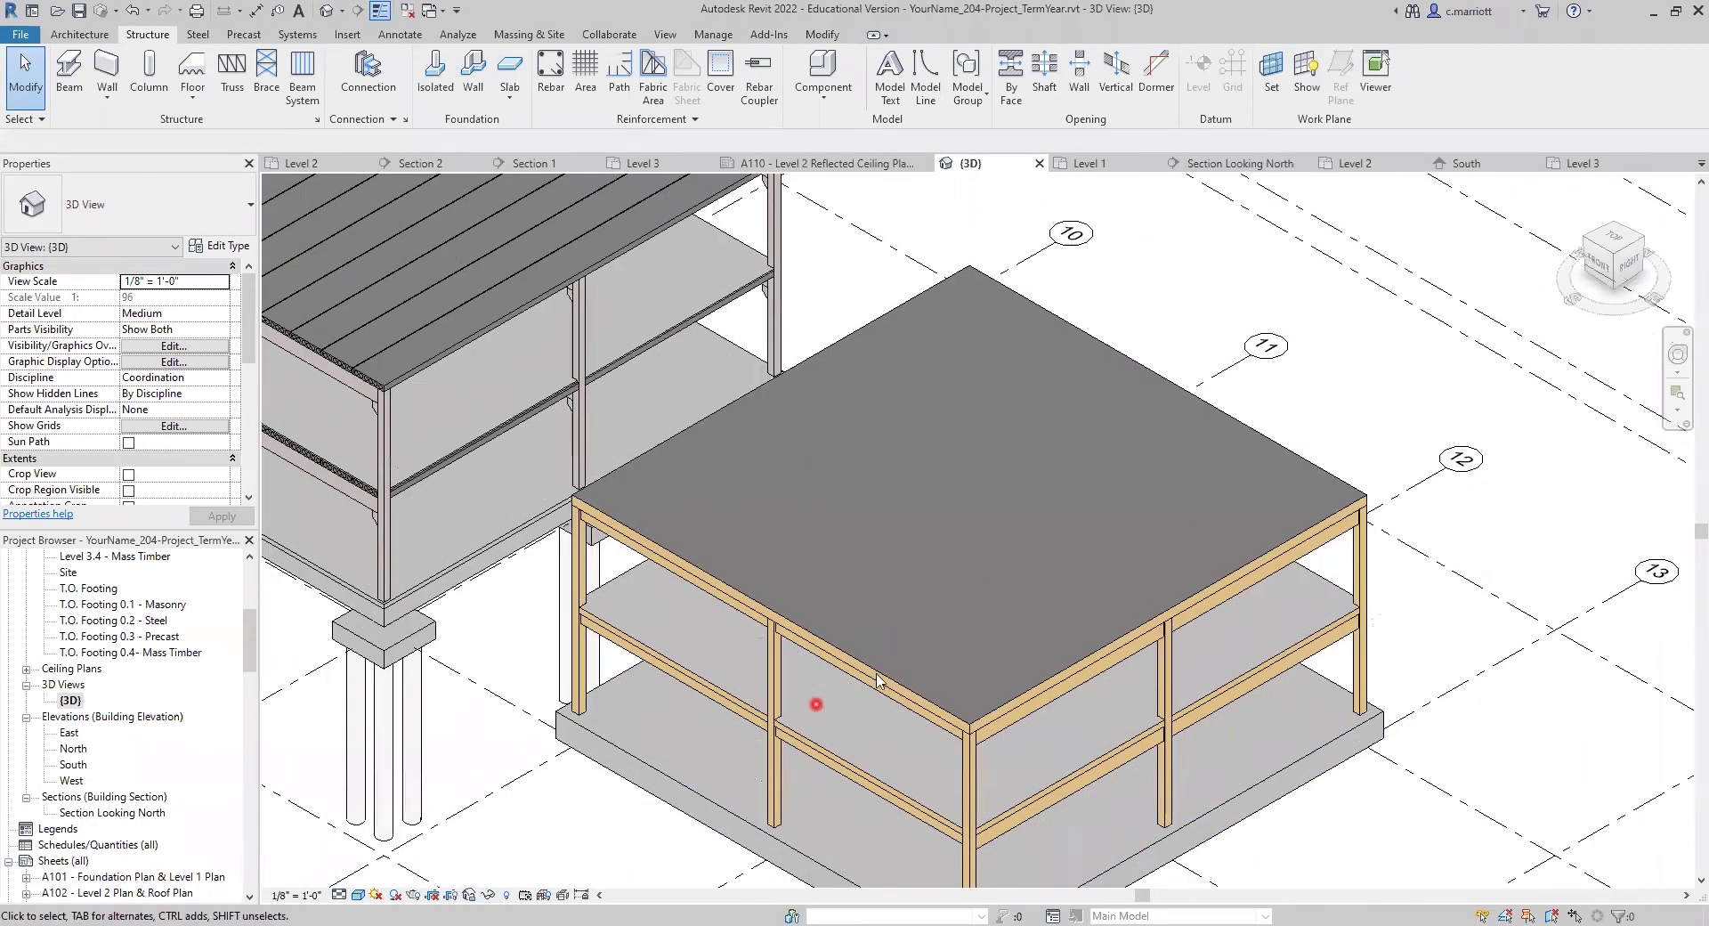